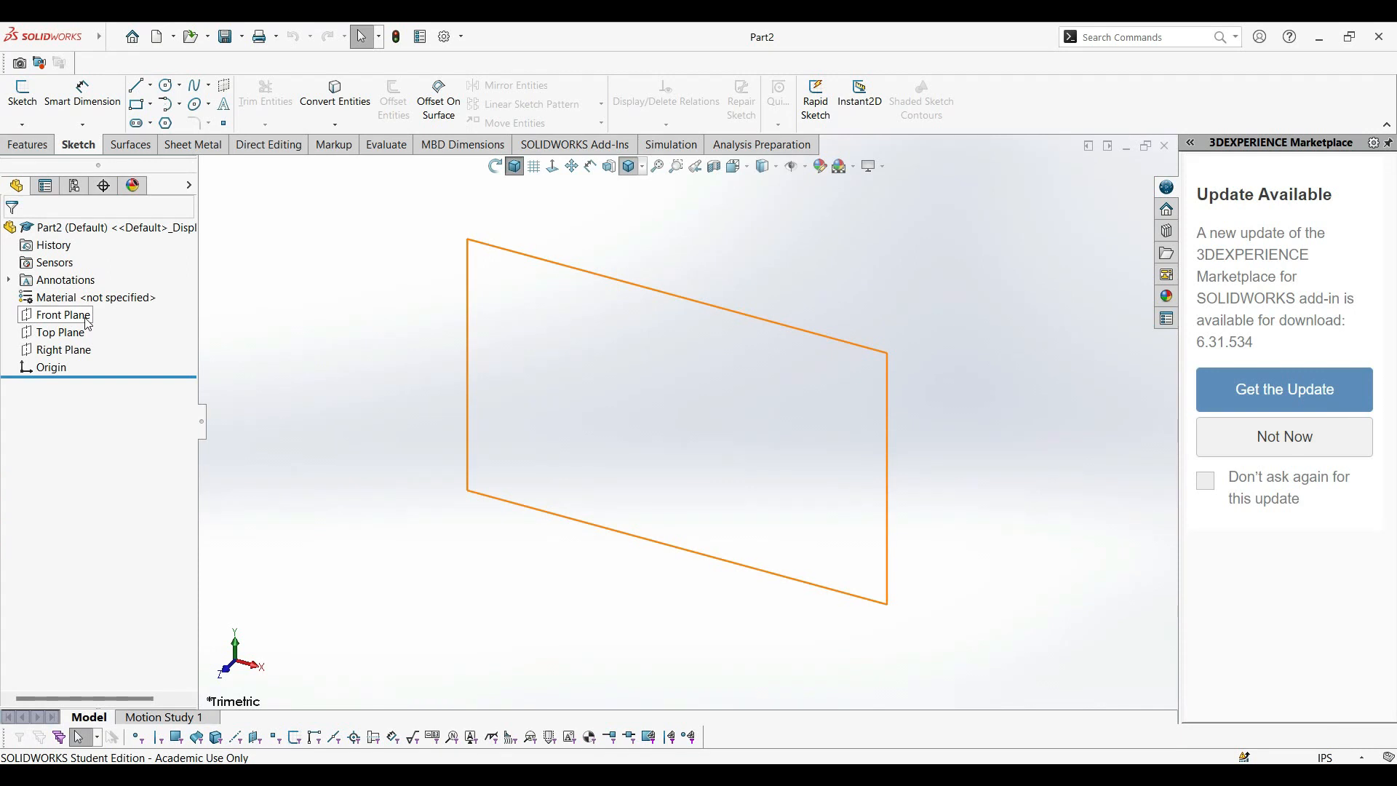
Start a sketch on the Front Plane and draw a vertical centerline about 7 in long through the origin.
left_click(95, 294)
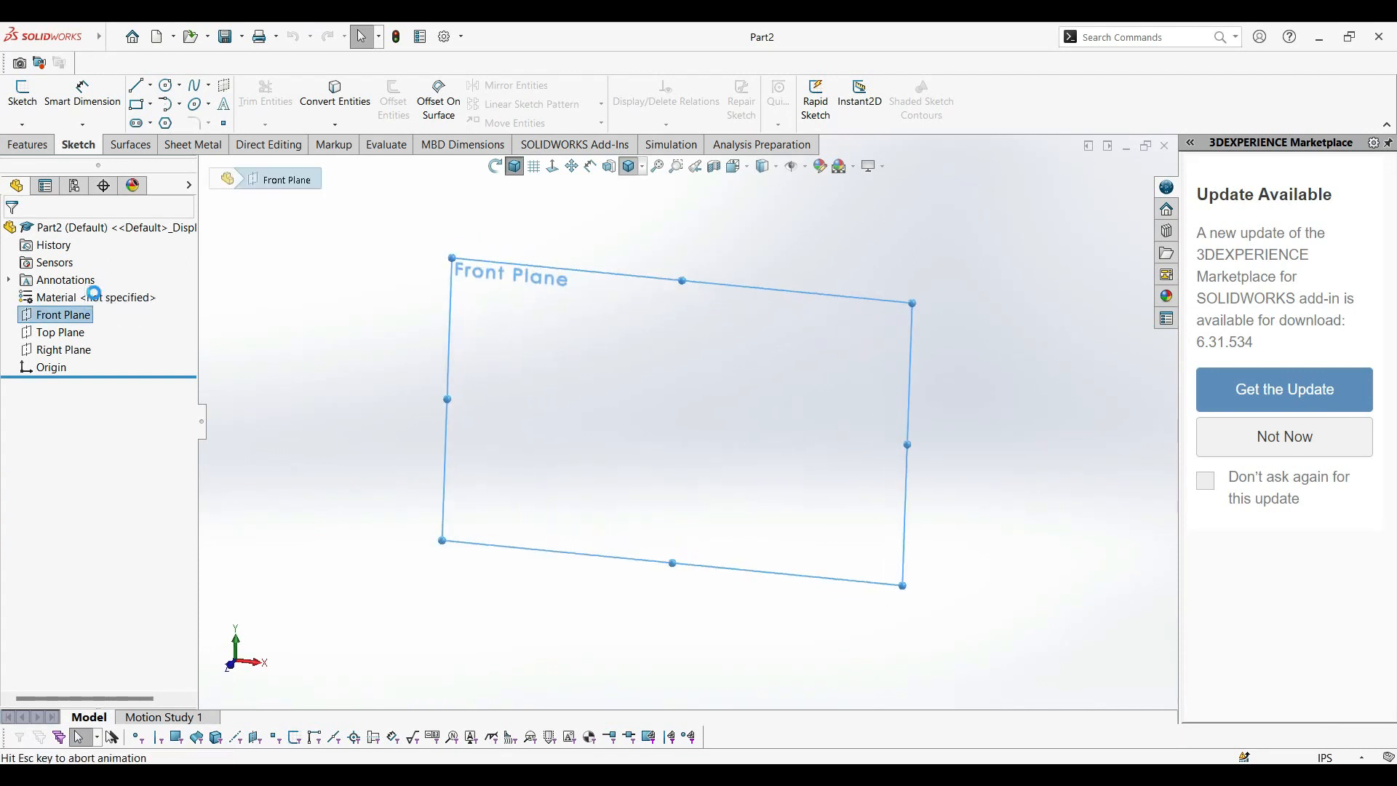
left_click(151, 86)
left_click(175, 119)
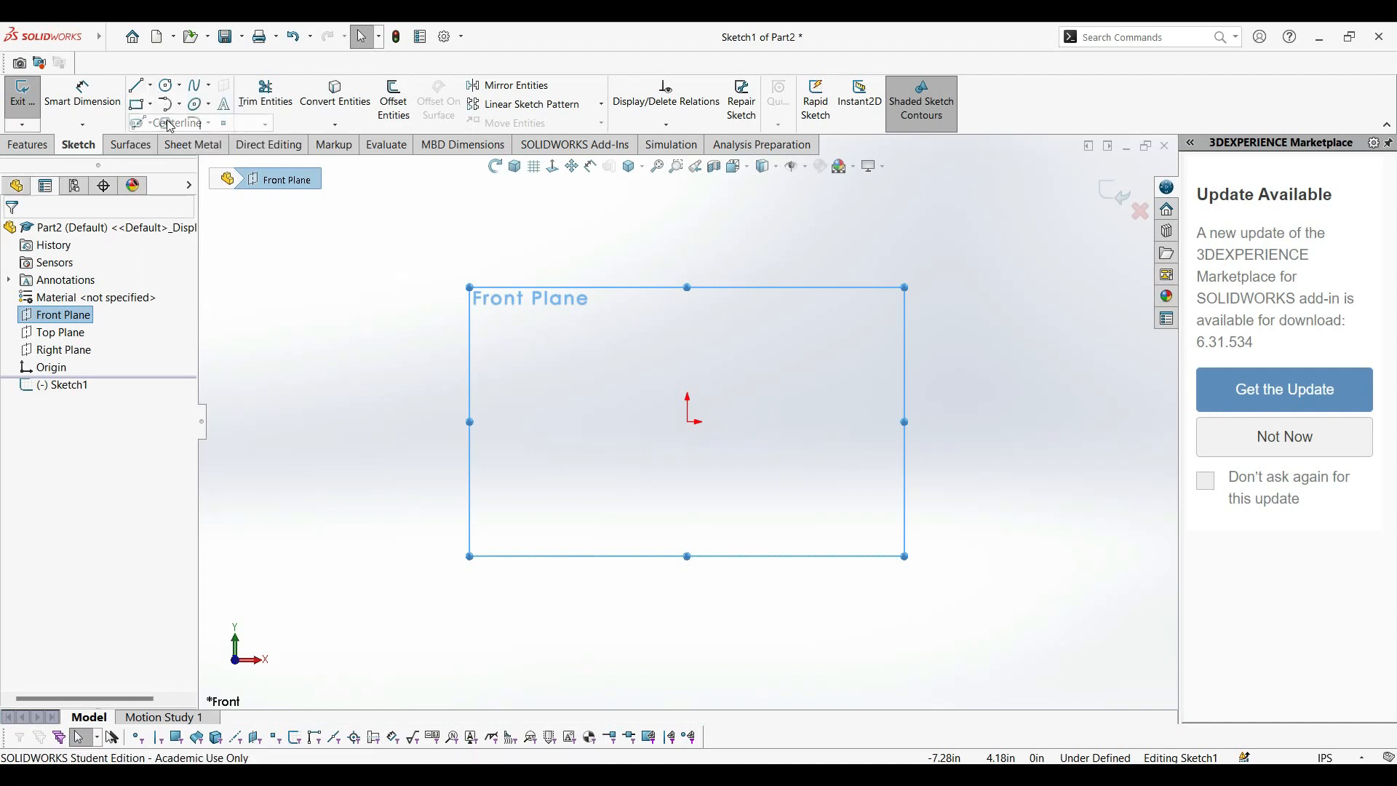
left_click(687, 210)
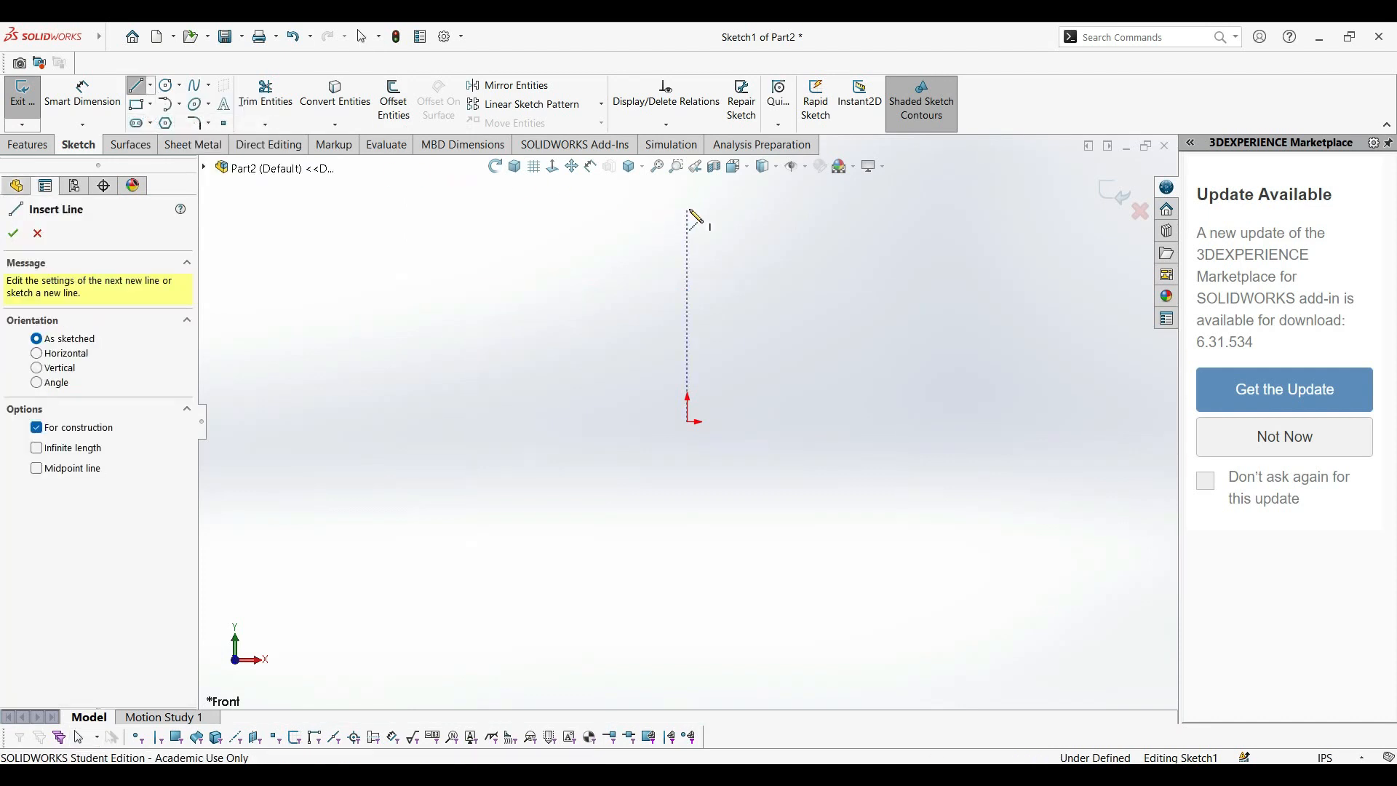
left_click(687, 643)
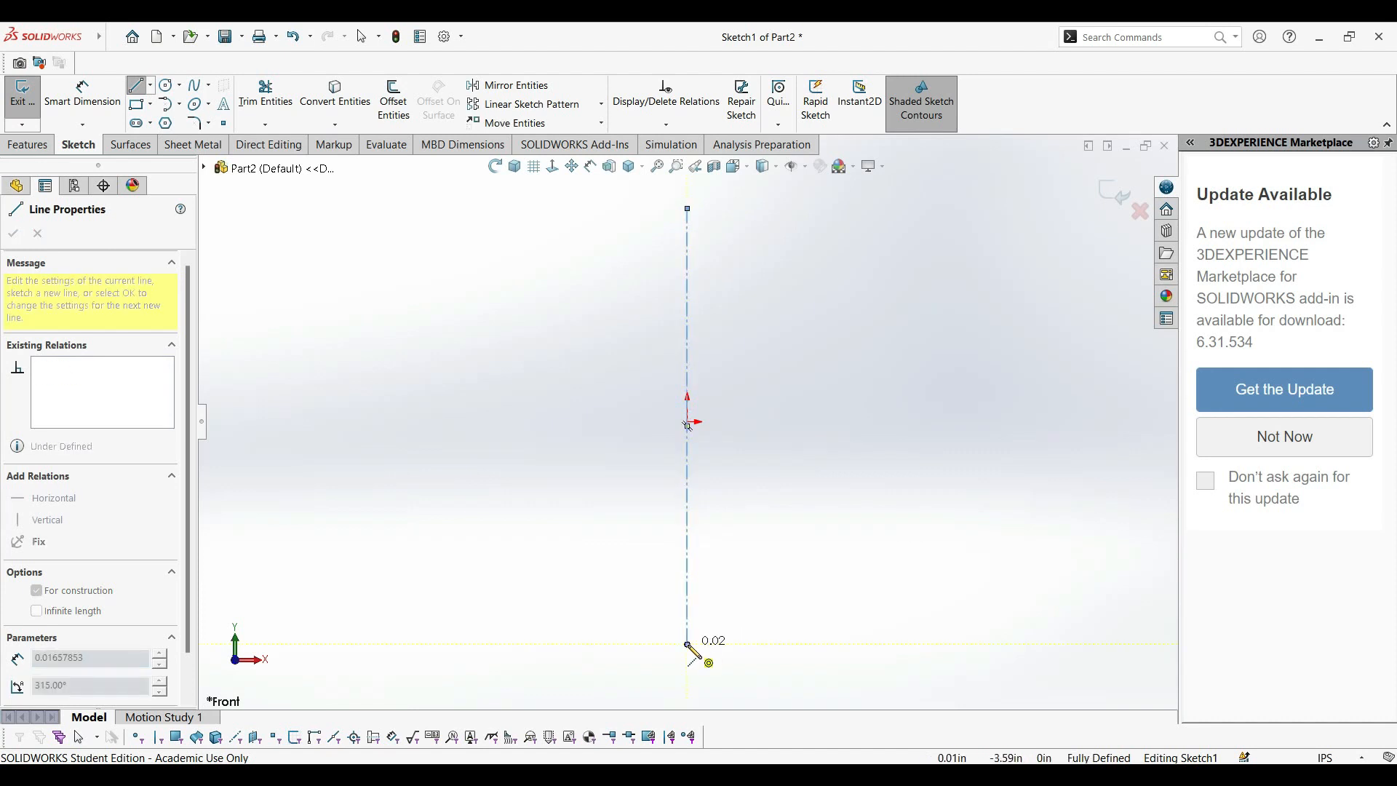
double_click(687, 644)
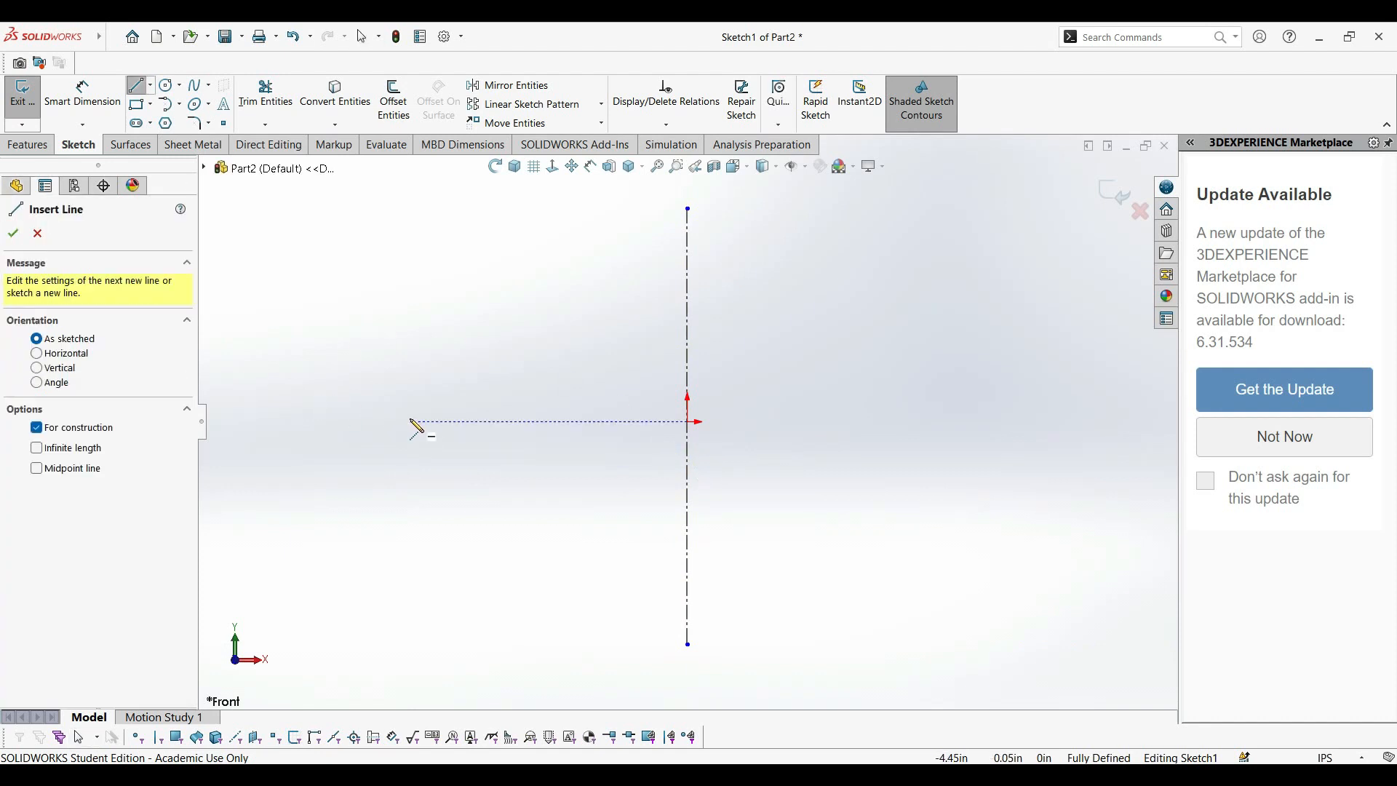
Draw a horizontal centerline about 10.3 in long through the origin.
left_click(357, 422)
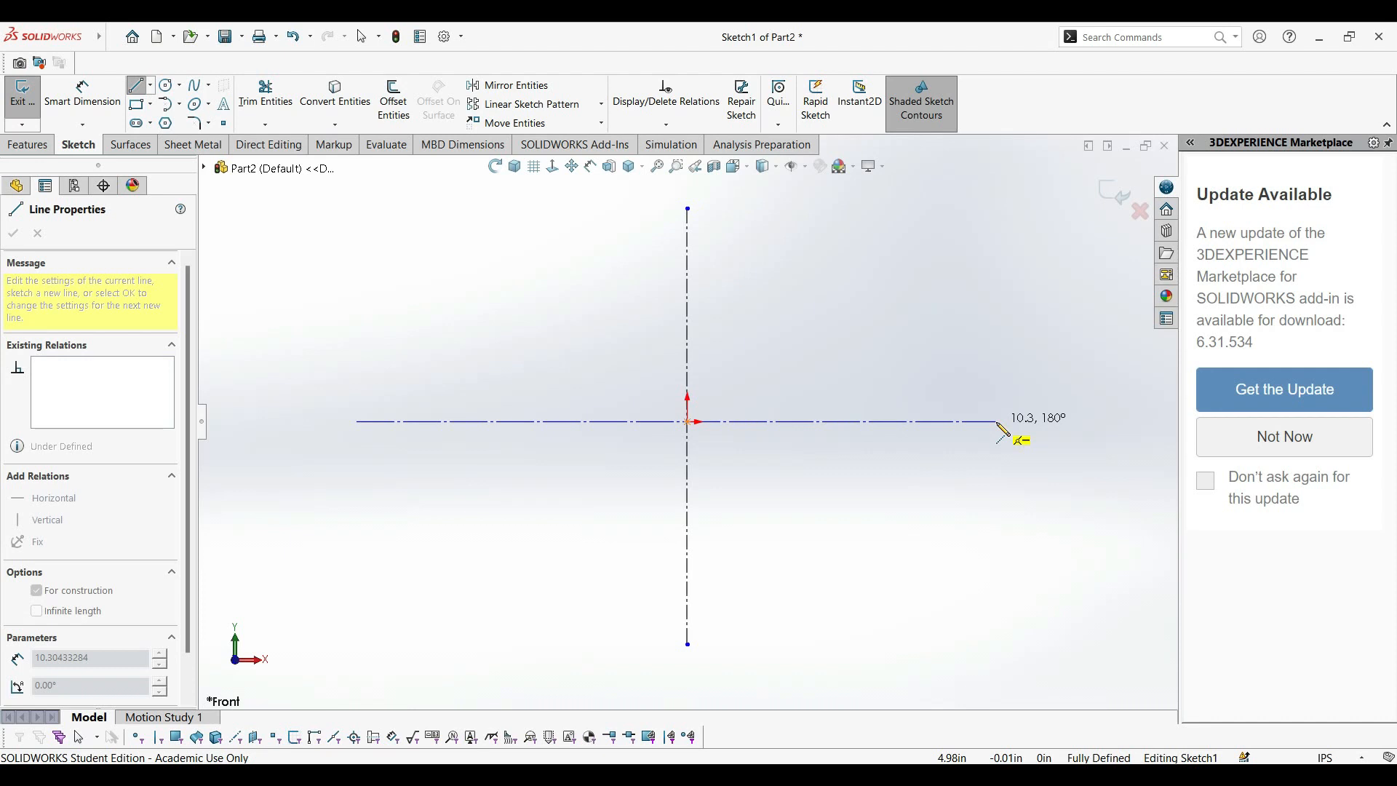
left_click(997, 422)
key("Escape")
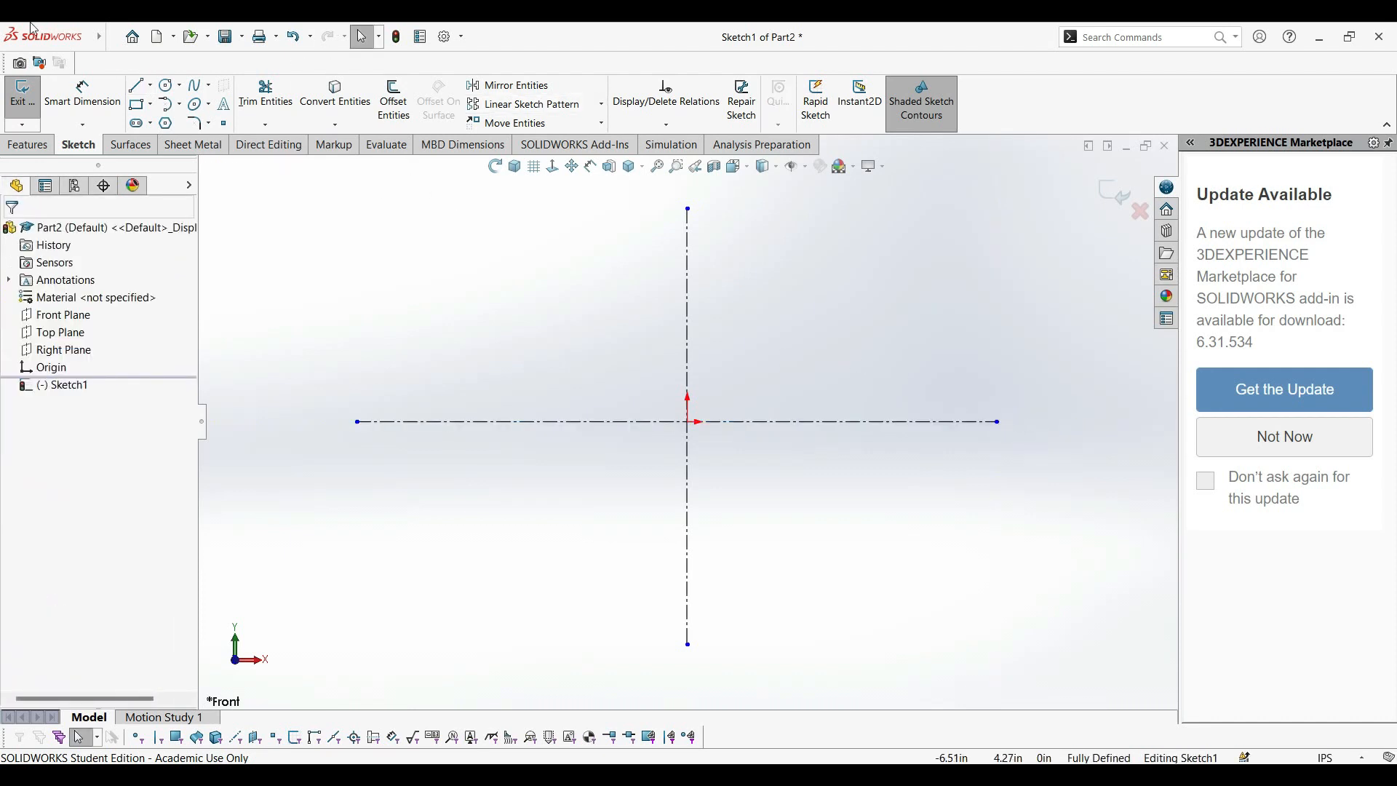
mouse_move(54, 38)
left_click(165, 38)
left_click(526, 314)
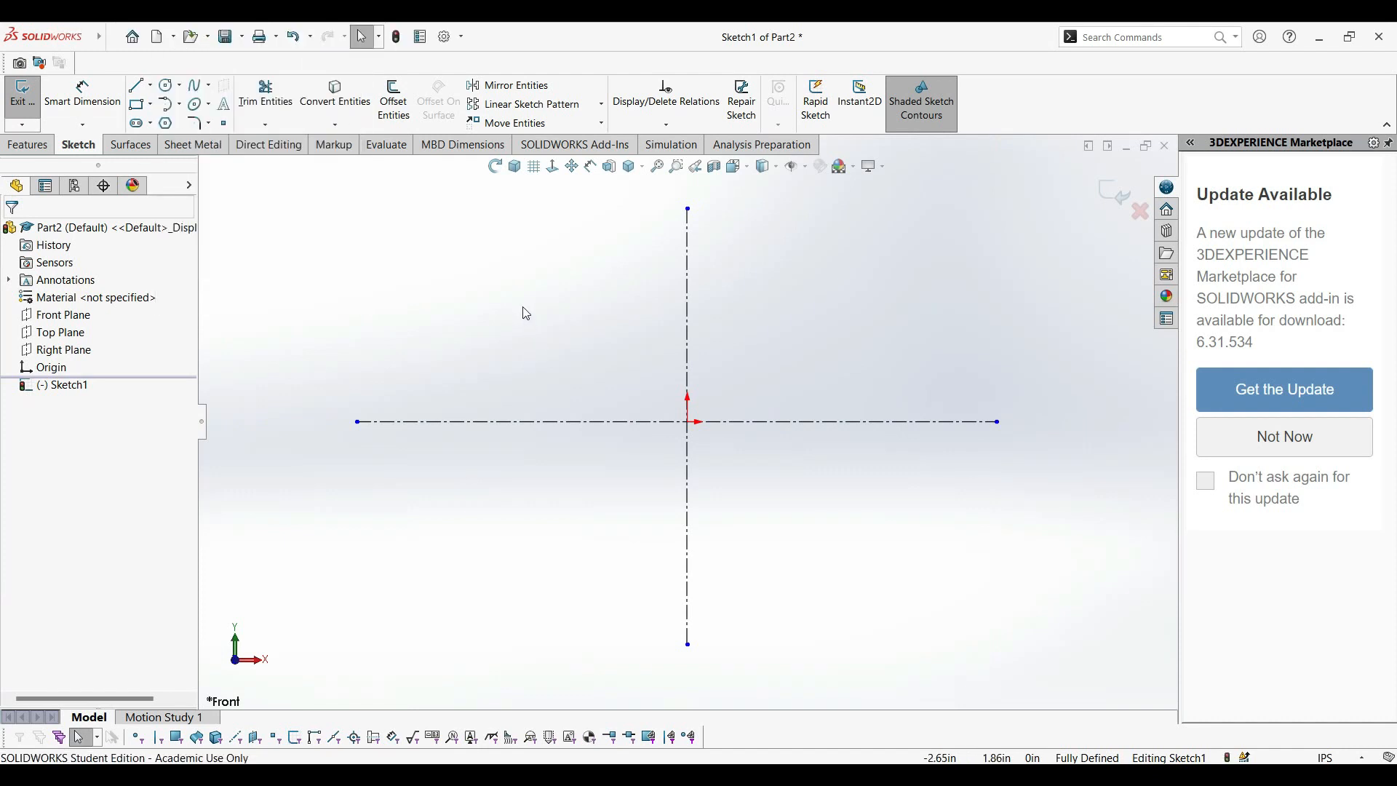
Sketch a circle centred on the origin, about 4.97 in in diameter.
left_click(168, 85)
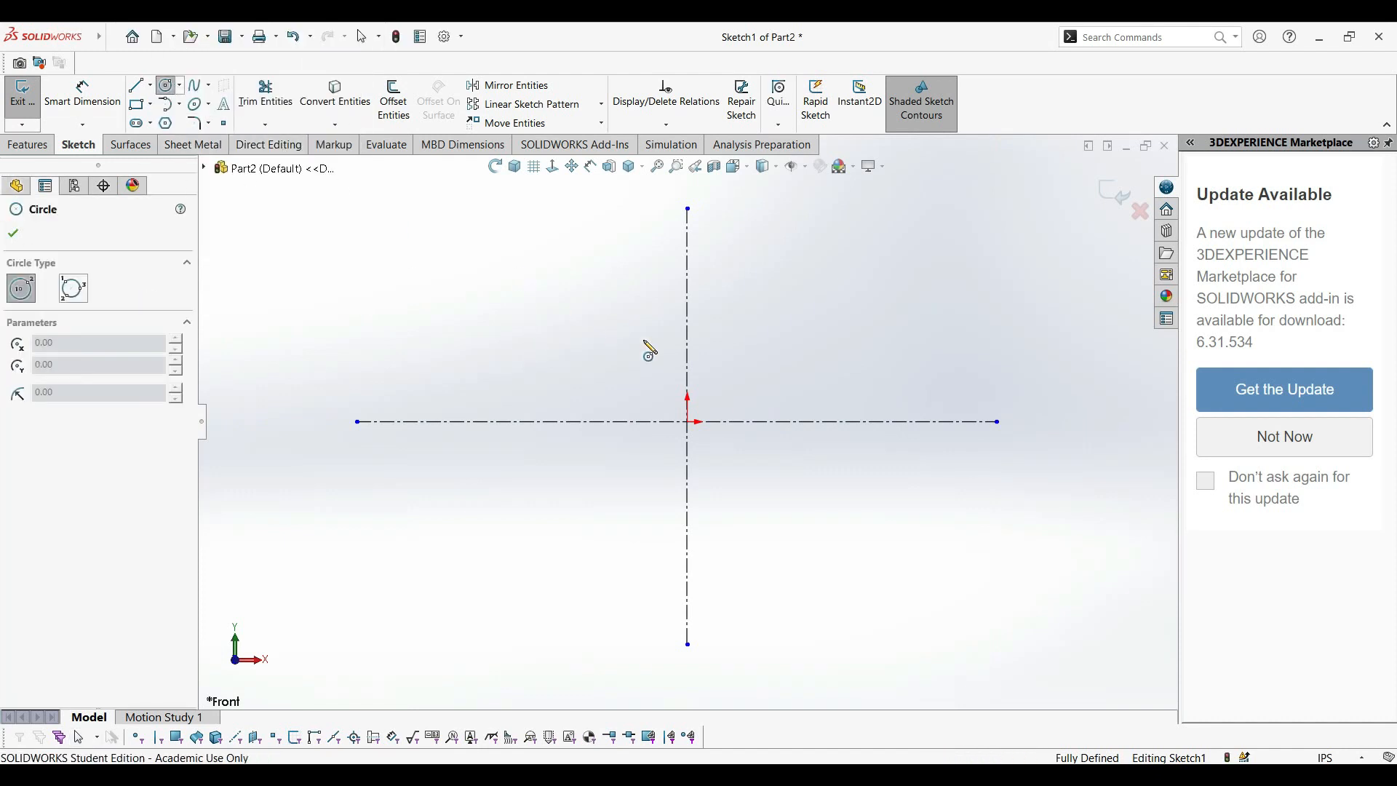
left_click(688, 423)
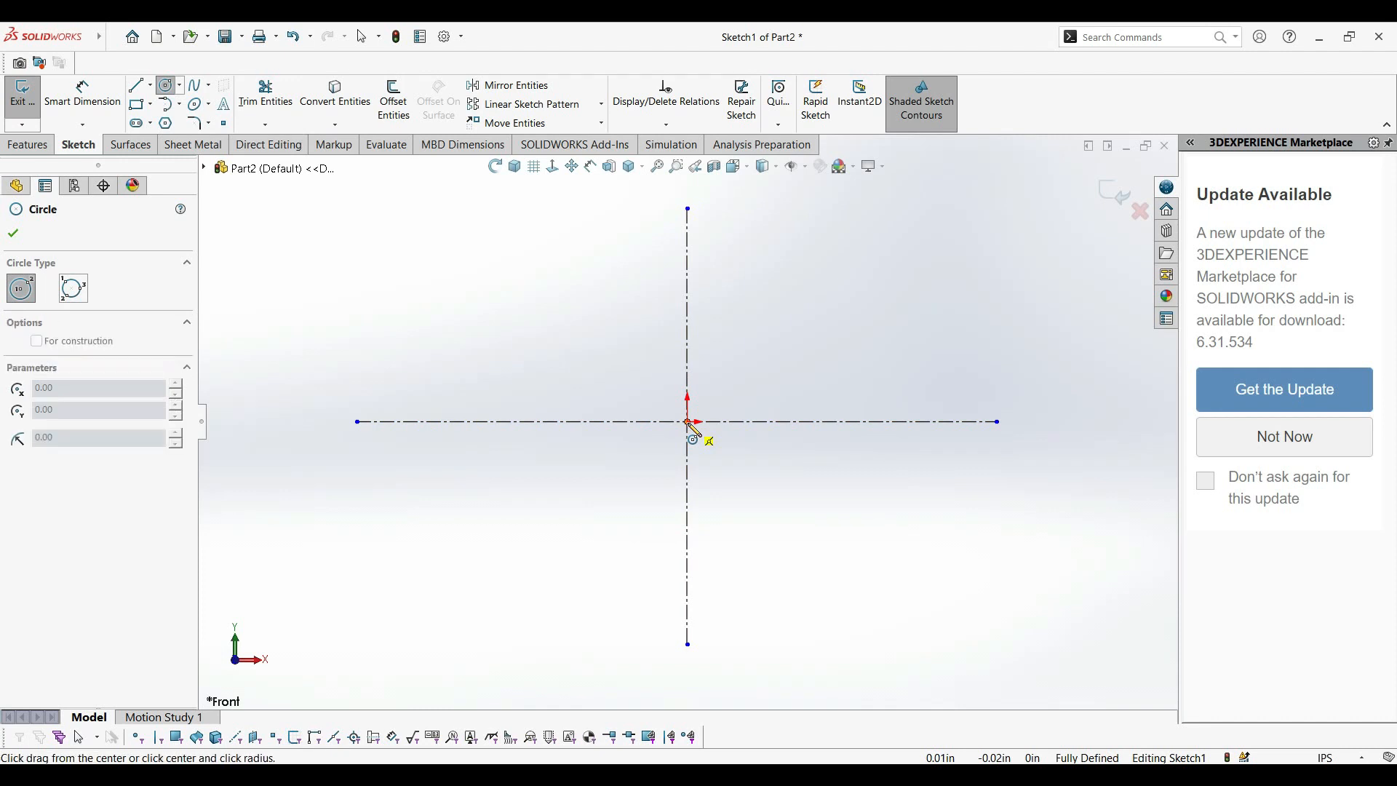
left_click(837, 374)
Dimension the origin circle's diameter as 0.88 in.
left_click(82, 94)
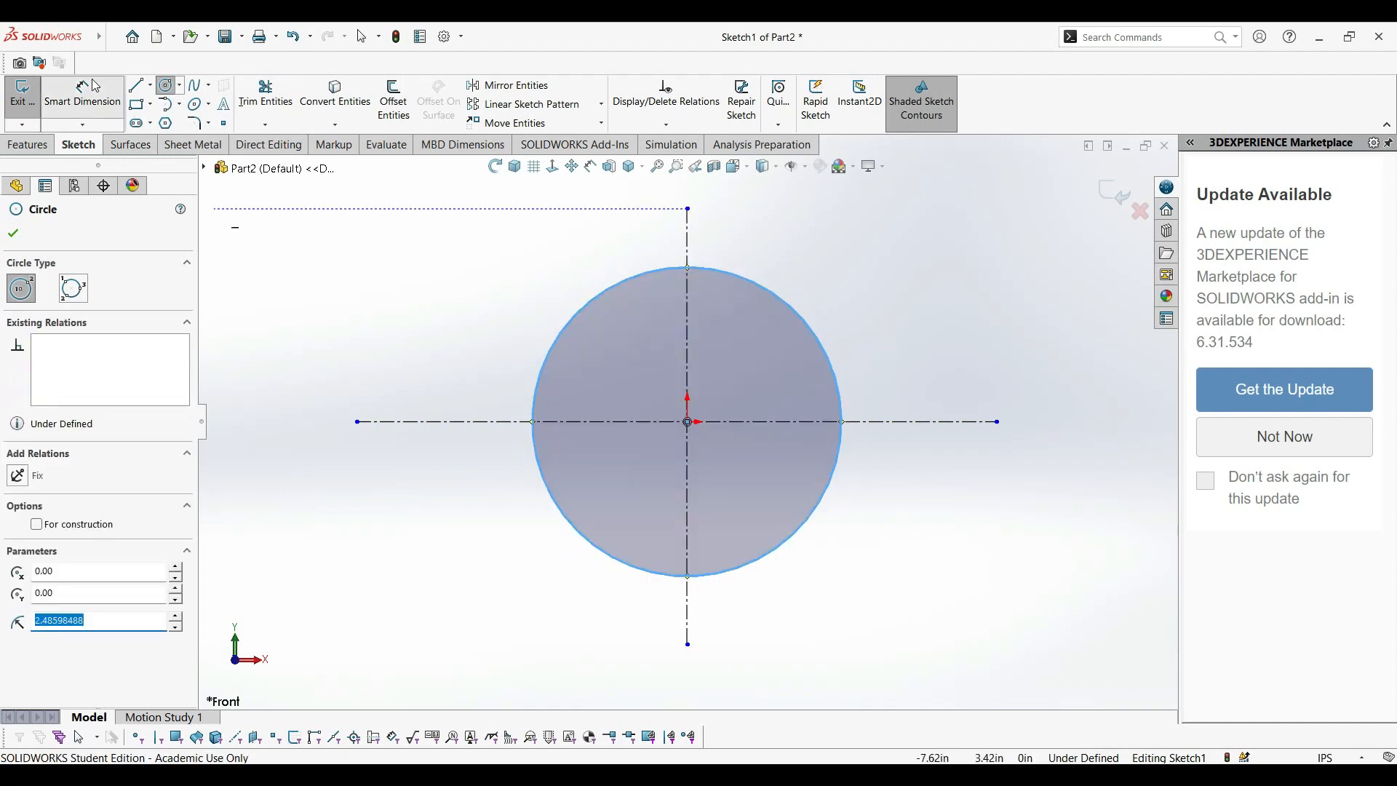
left_click(773, 297)
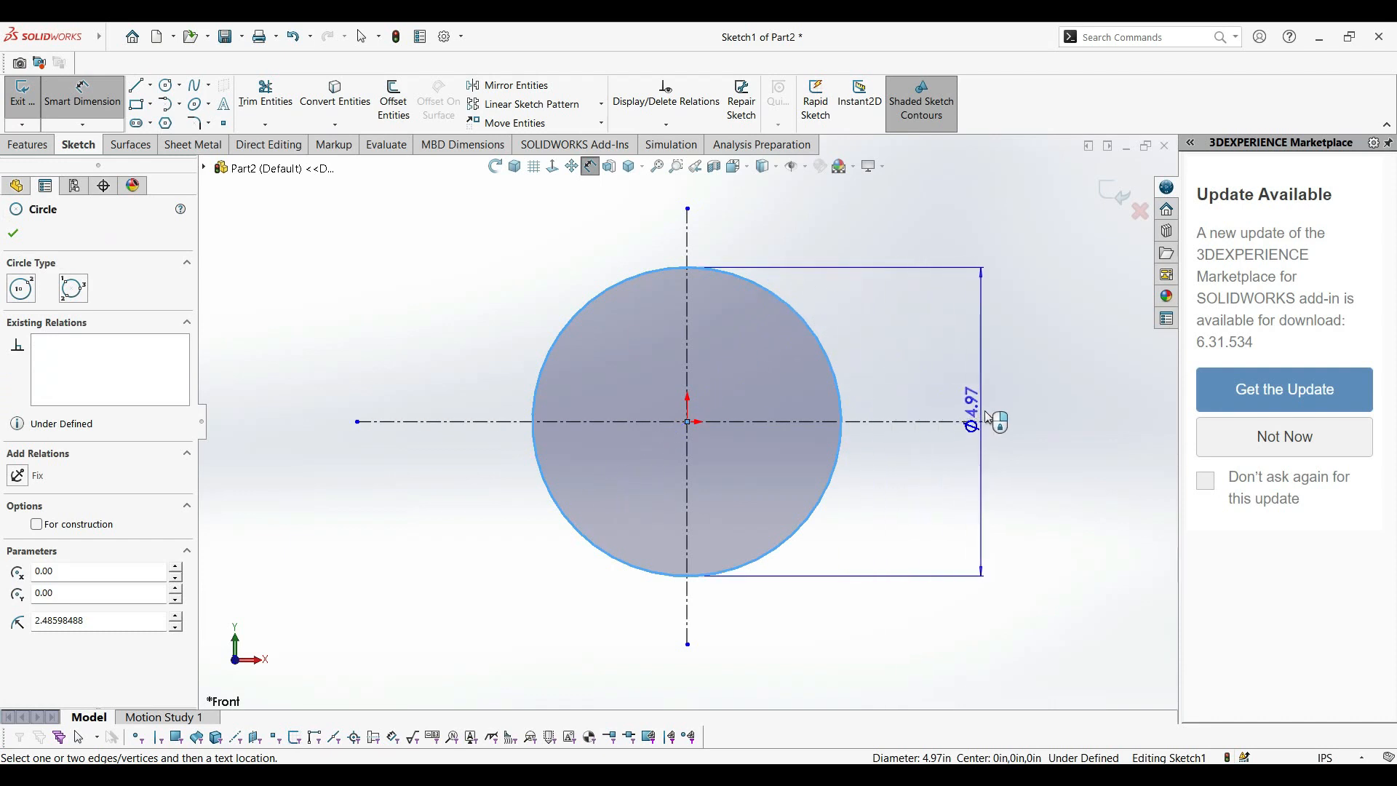
left_click(1055, 429)
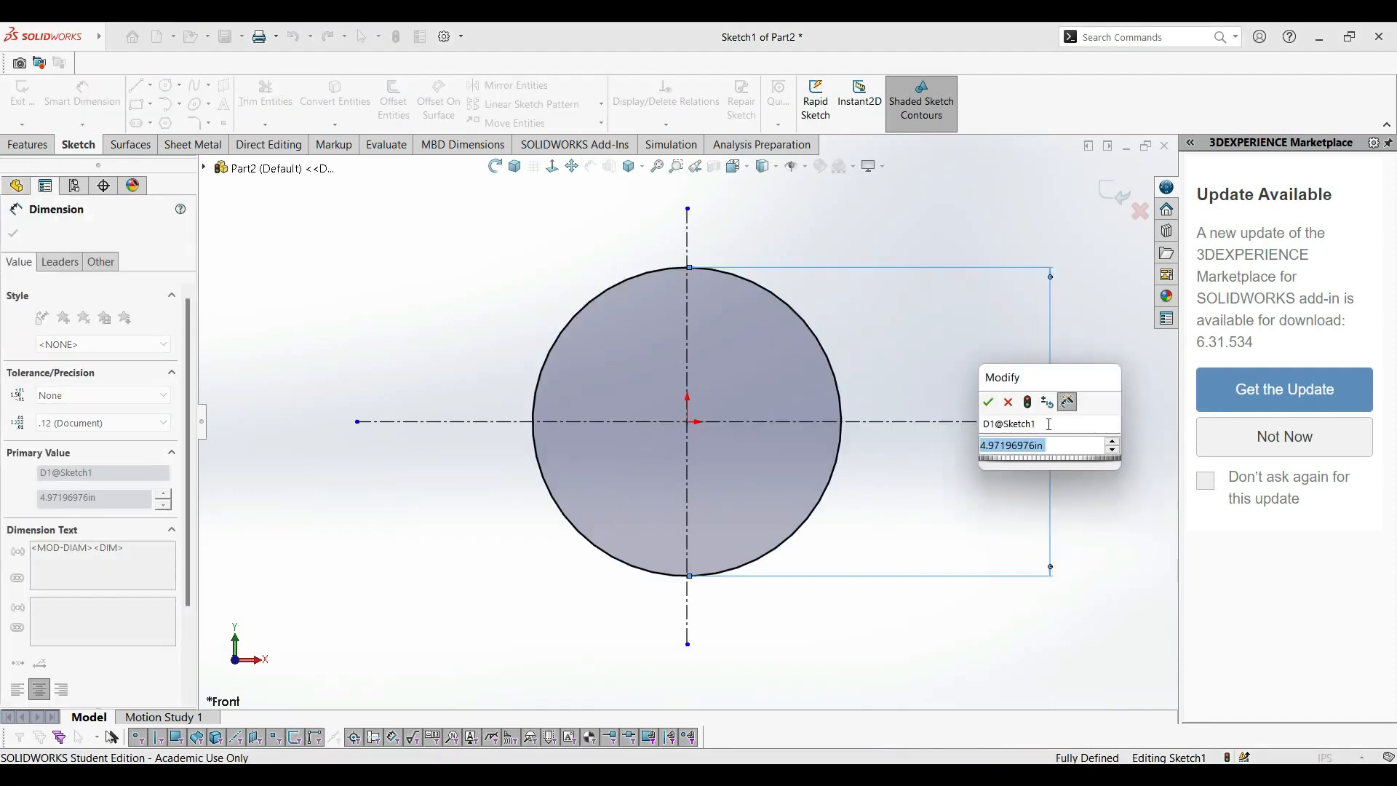
type(".88")
key("Return")
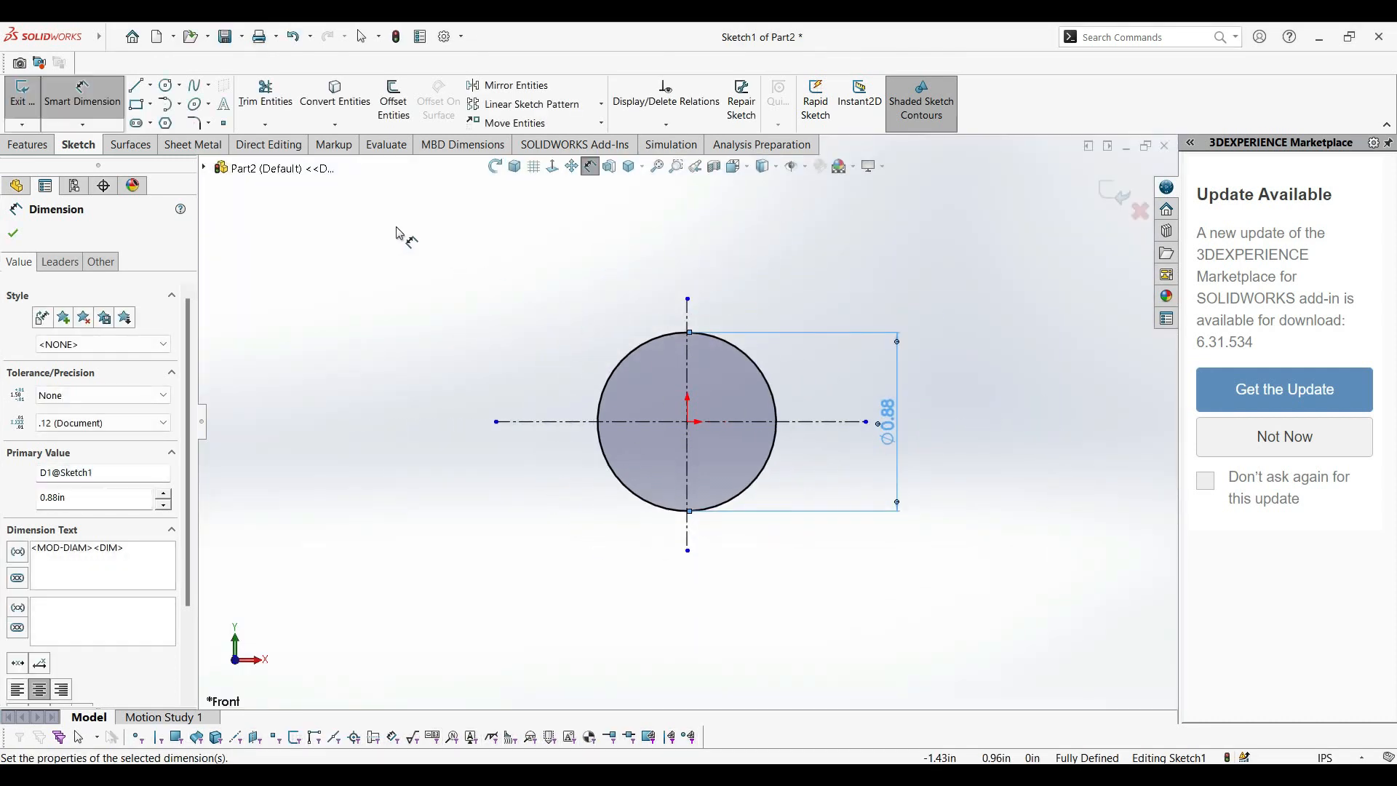
key("Escape")
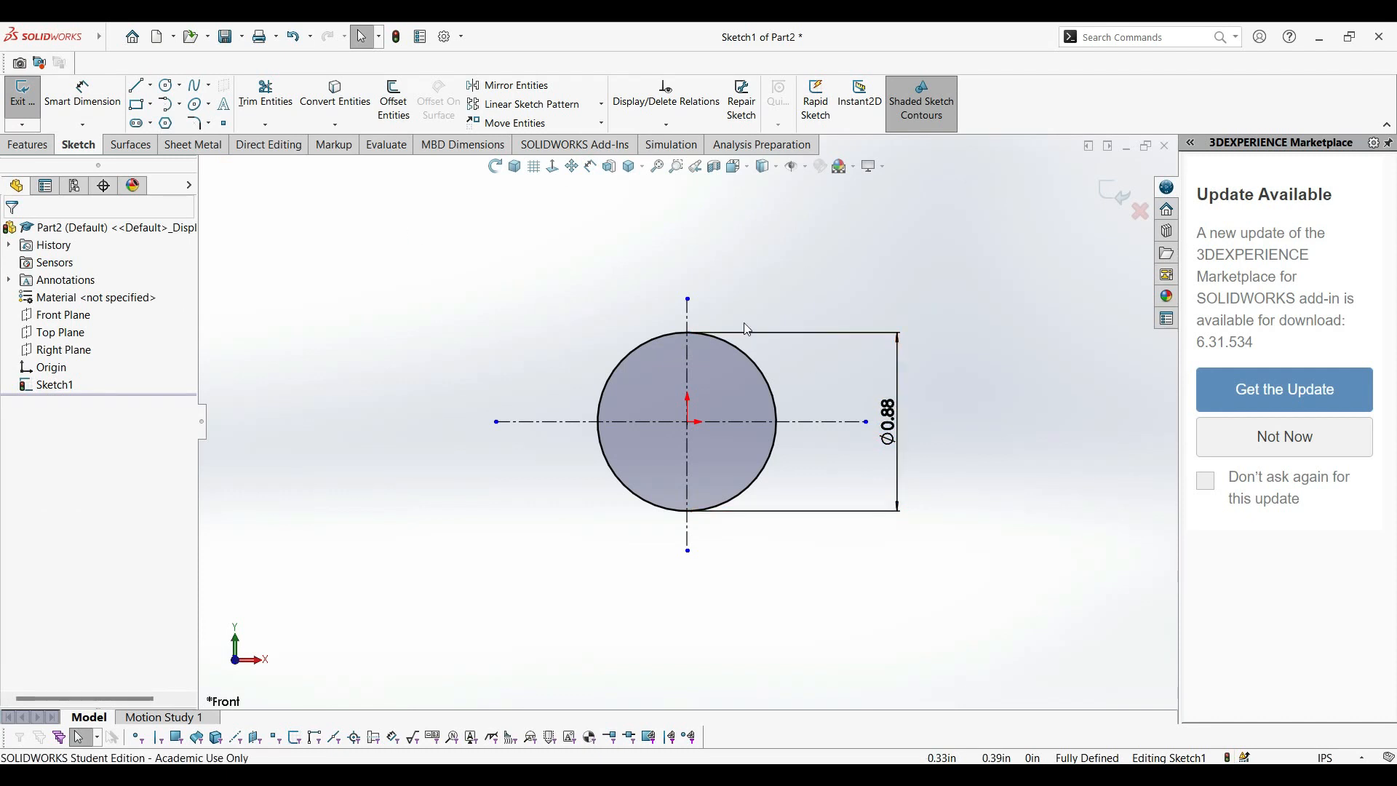
Lengthen both centerlines well past the circle at each end and shift the circle's diameter dimension slightly outward.
left_click_drag(688, 299, 703, 189)
left_click_drag(691, 557, 694, 736)
left_click_drag(500, 429, 252, 429)
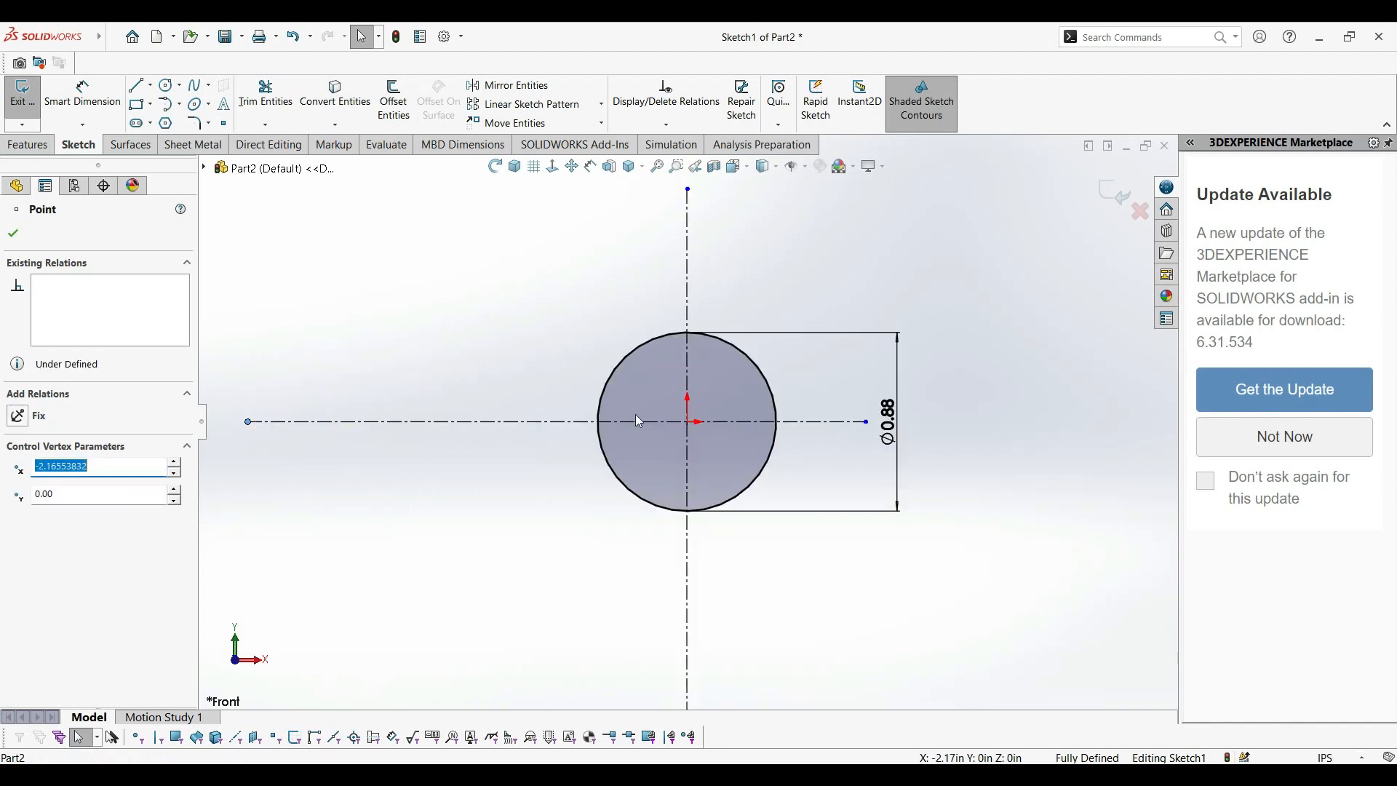
left_click(893, 426)
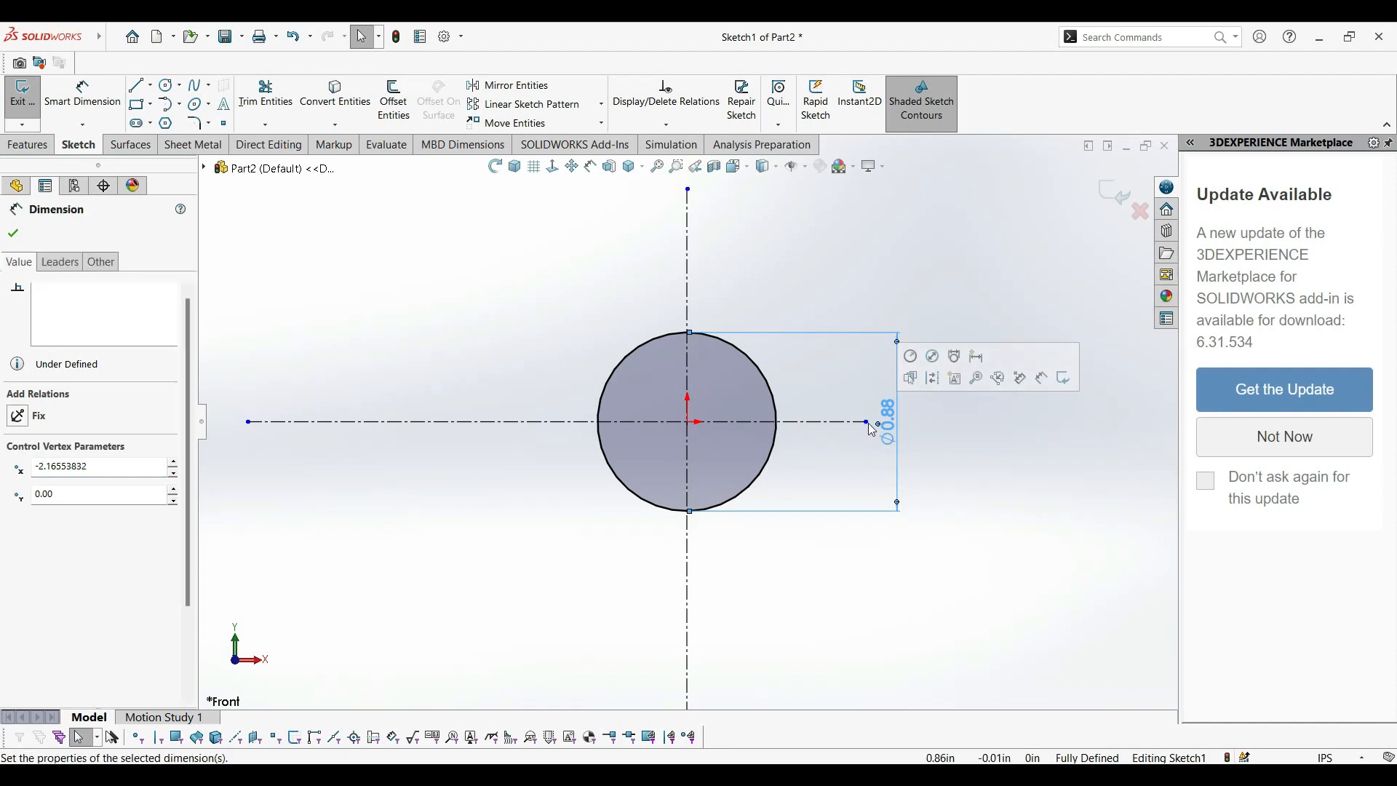
left_click_drag(873, 429, 924, 425)
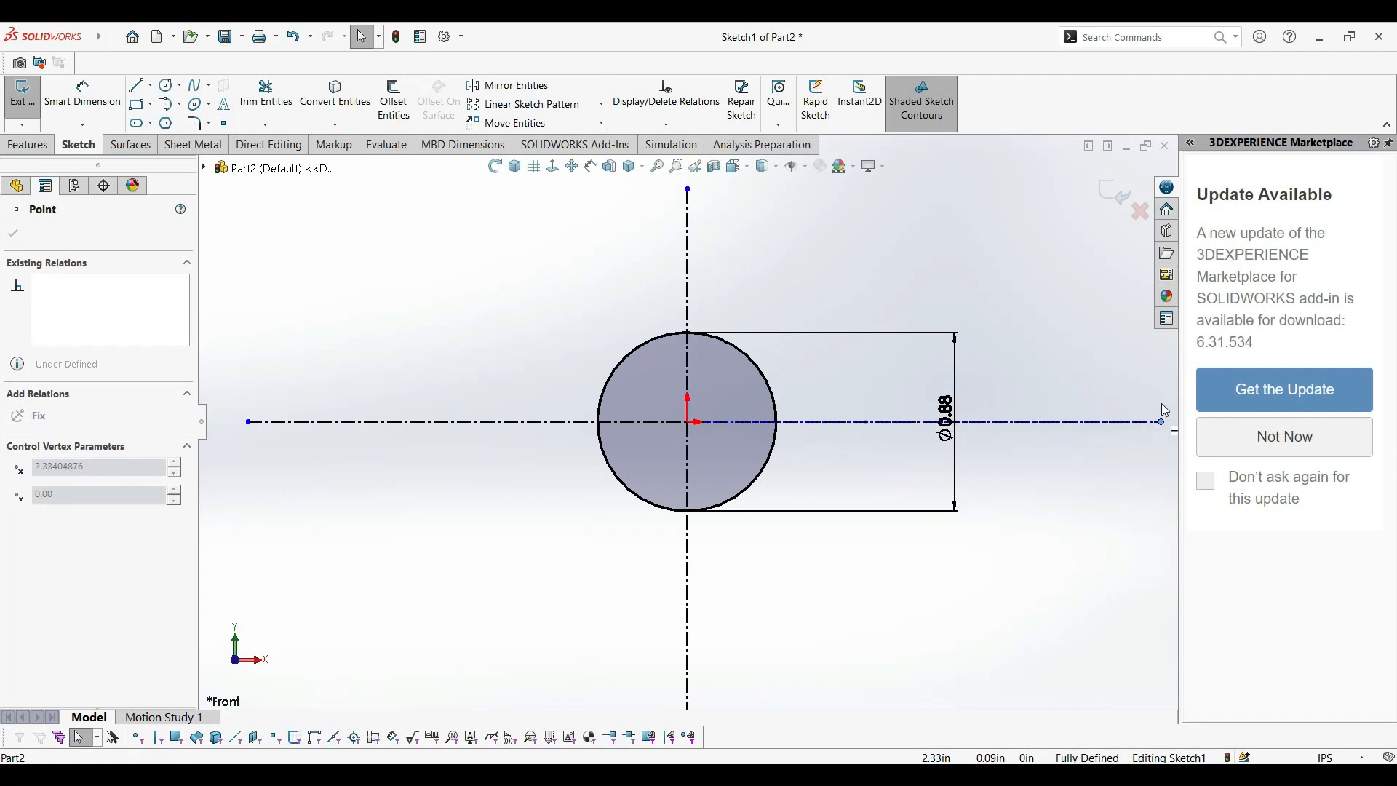
left_click_drag(1170, 421, 1170, 422)
left_click(1007, 565)
Sketch two concentric circles on the vertical centerline above the origin circle, about 1.07 in and 0.80 in in diameter.
scroll(686, 408, "up", 4)
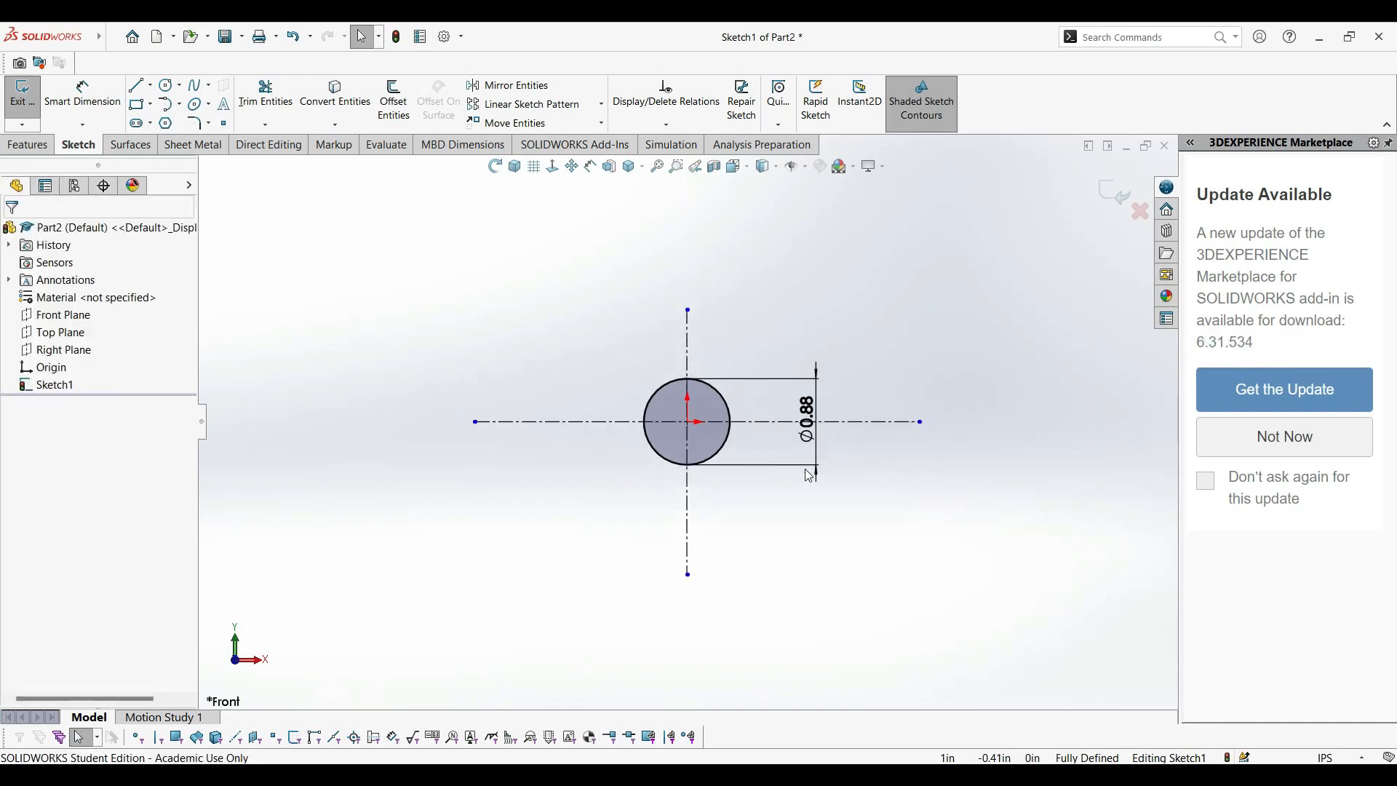
scroll(666, 256, "down", 3)
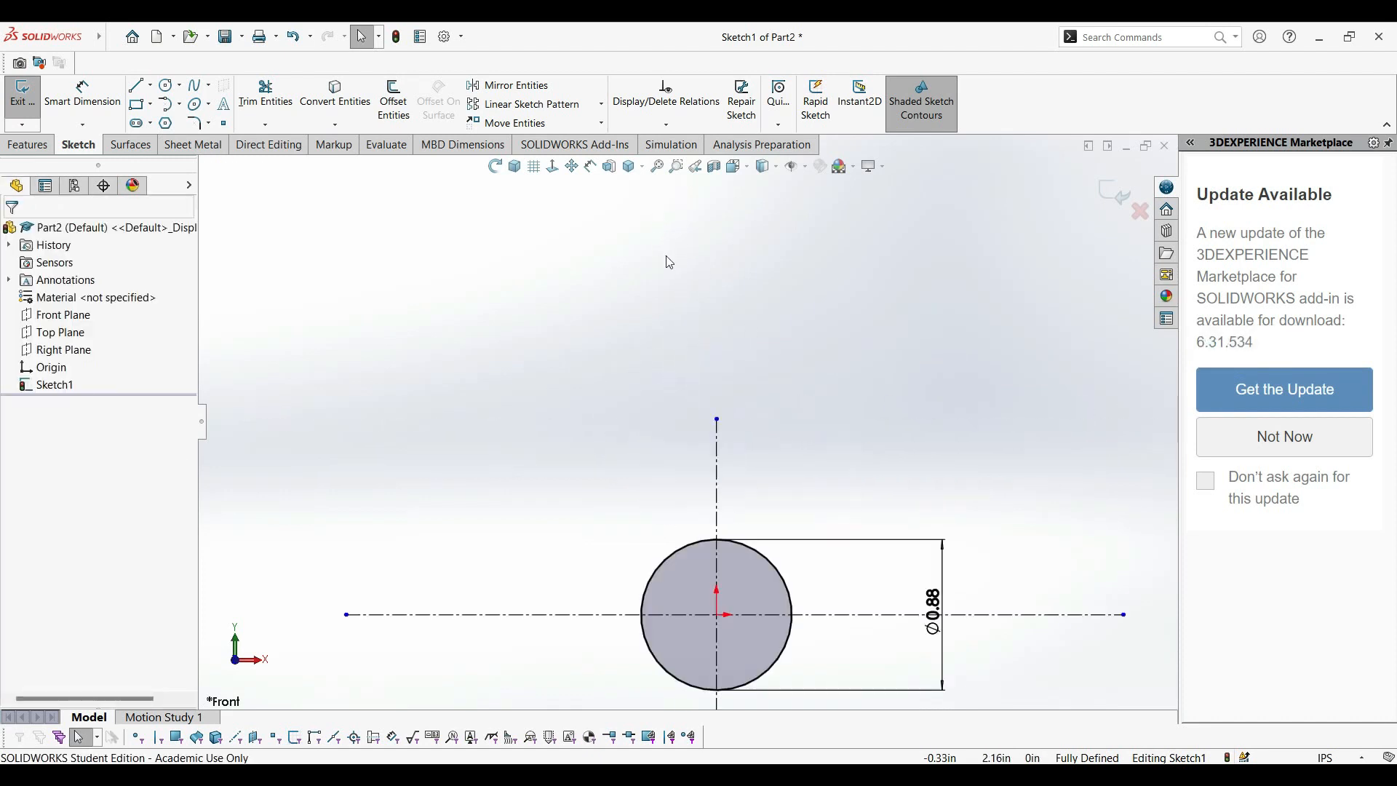
left_click(170, 87)
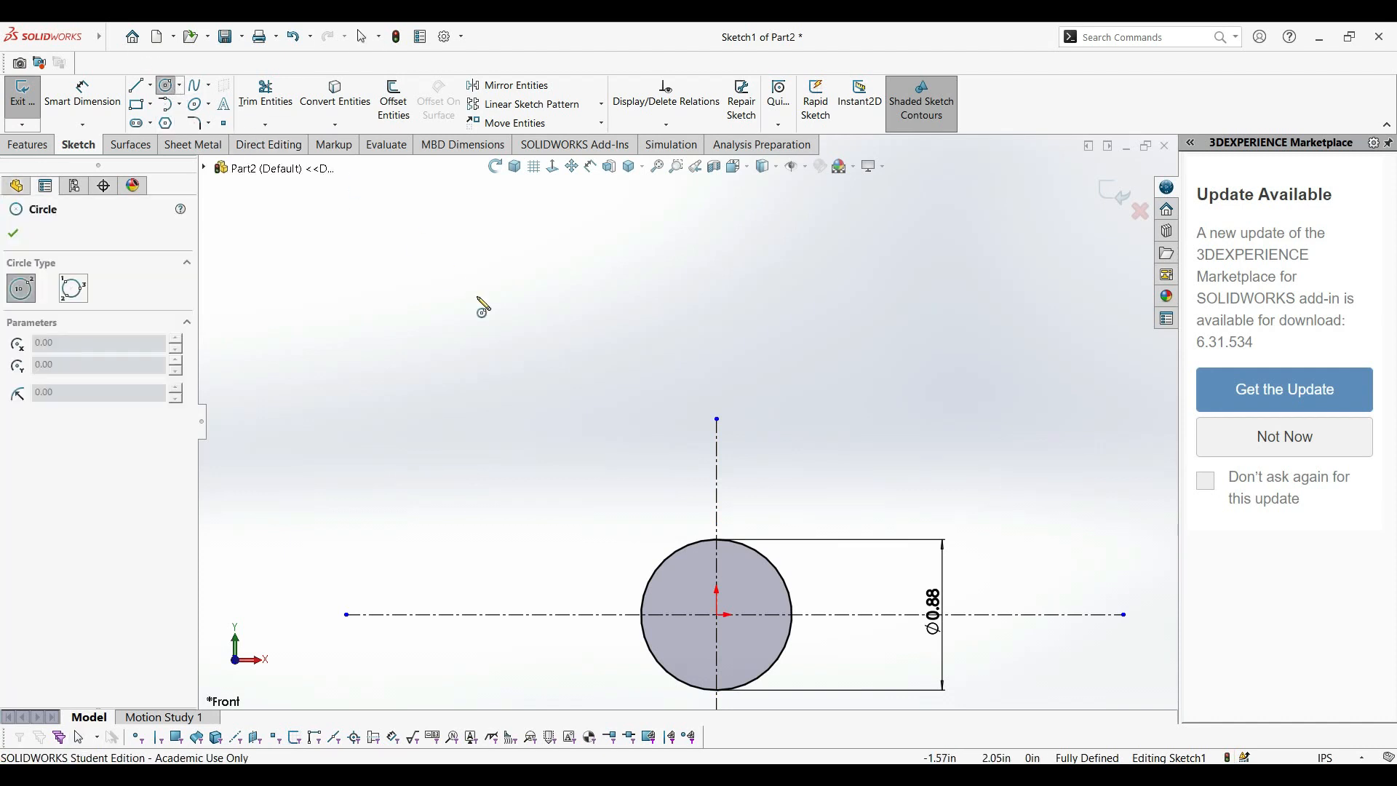
left_click(718, 420)
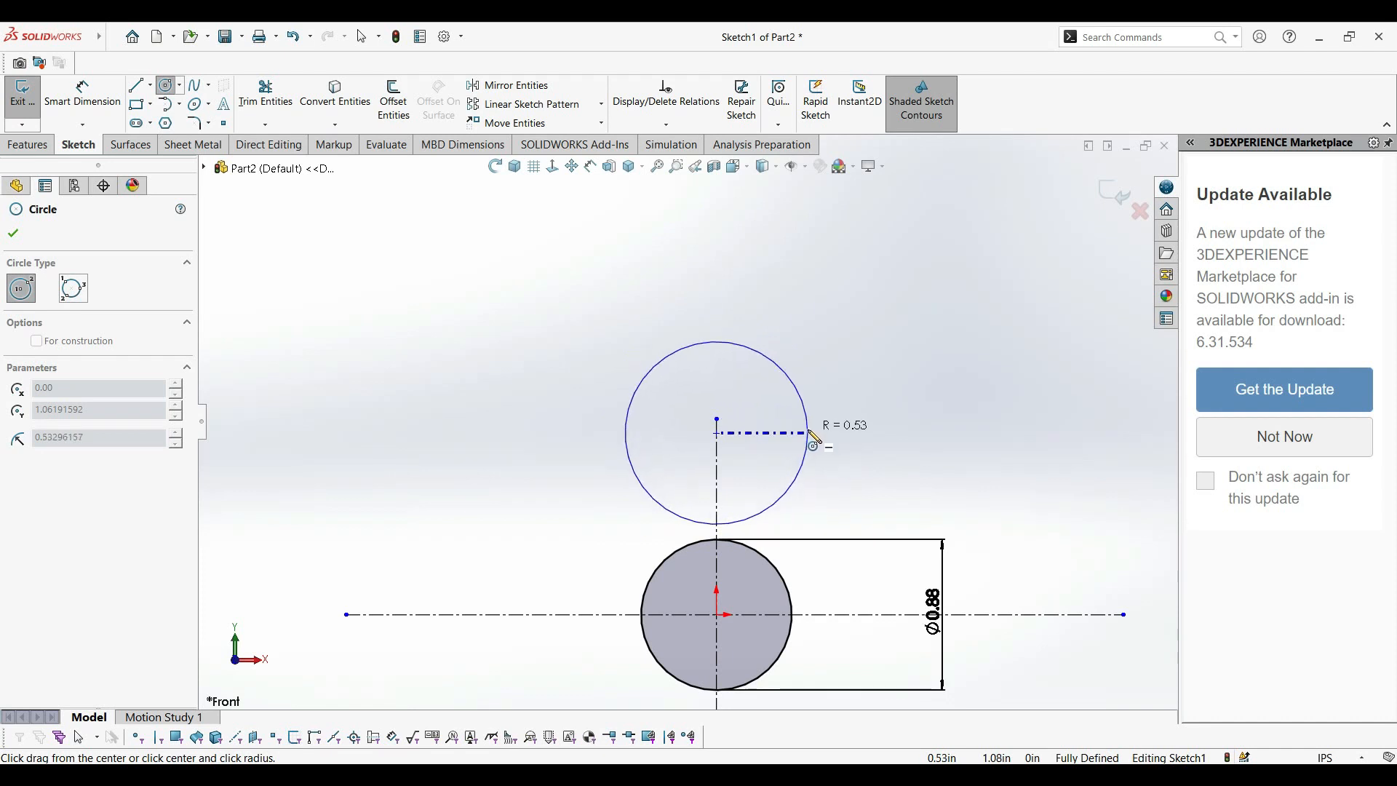
left_click(809, 431)
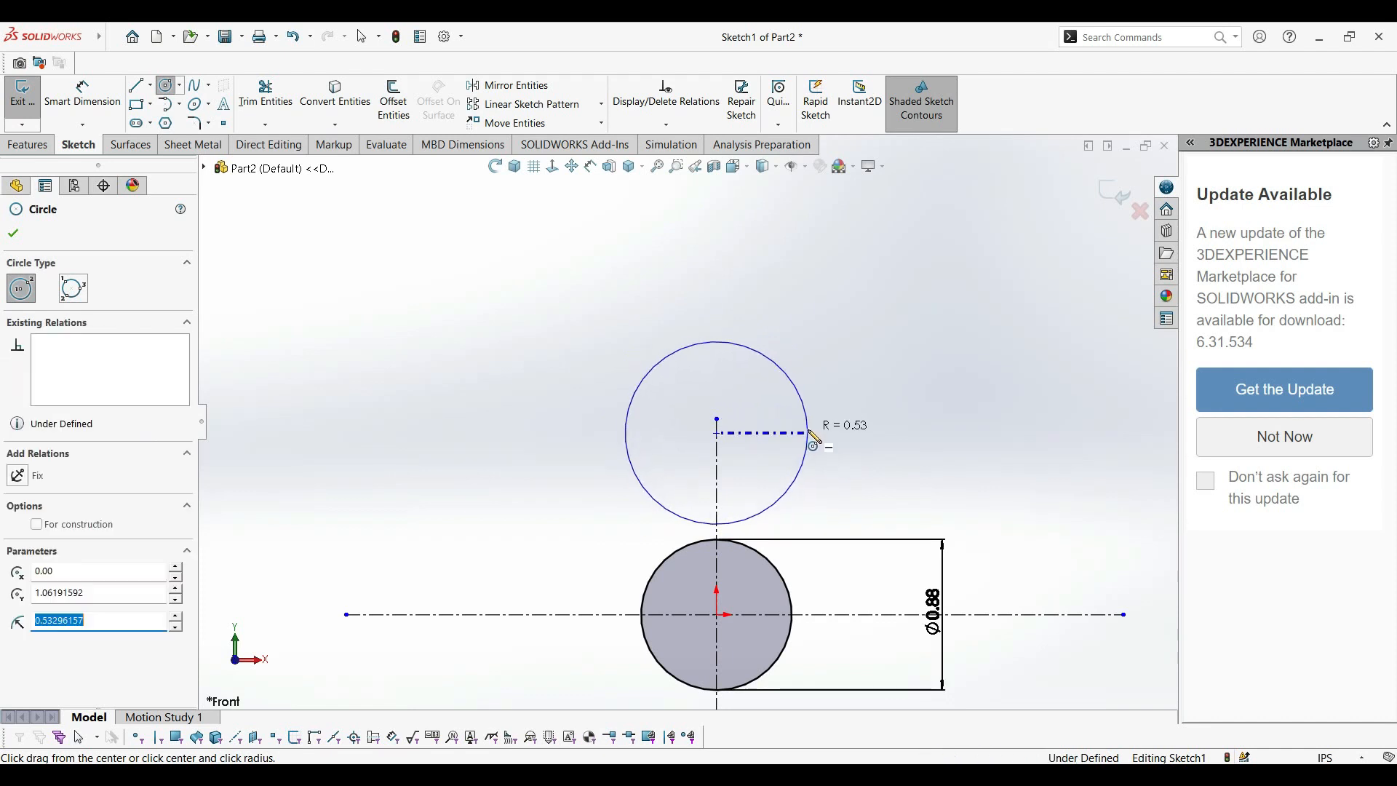
left_click(717, 433)
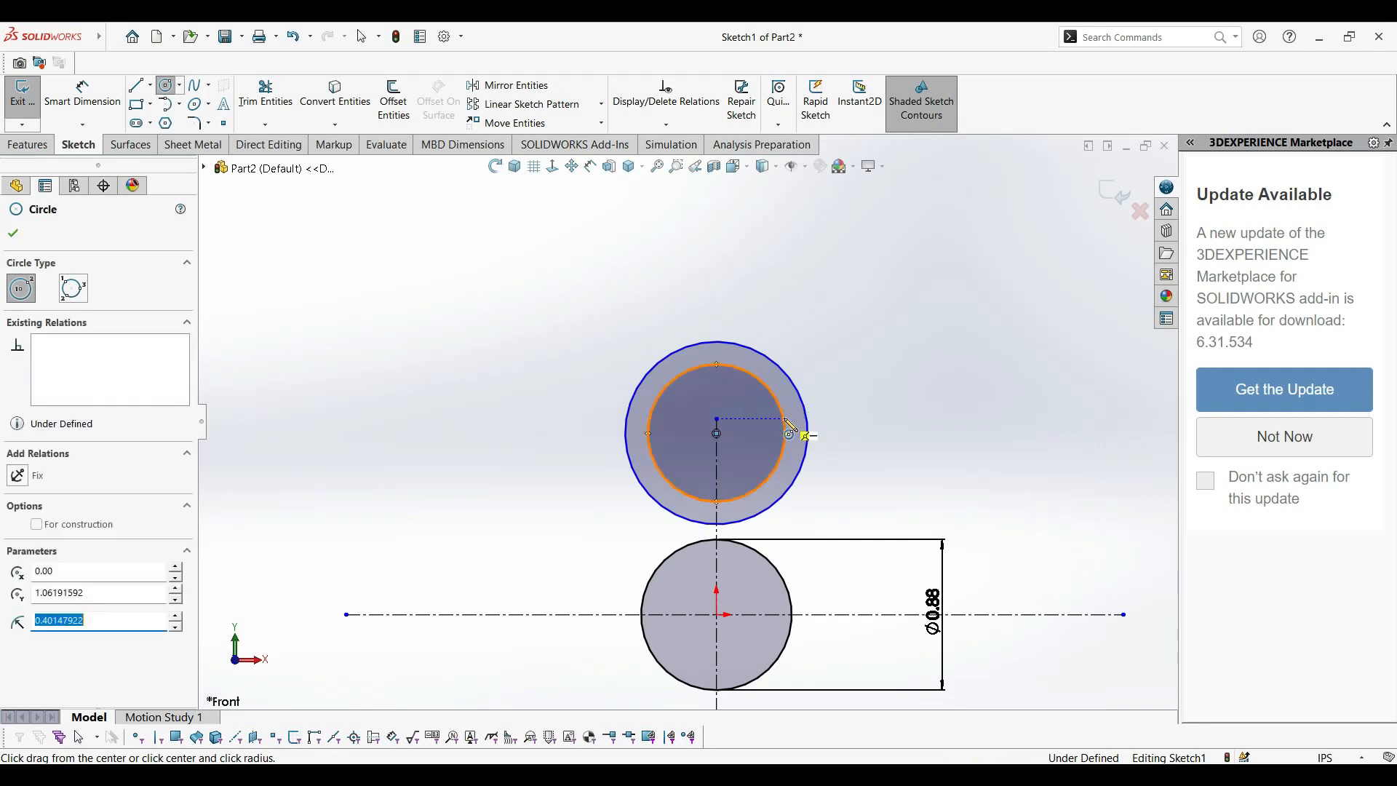
left_click(791, 429)
Dimension the inner circle of the upper concentric pair with a diameter of 0.88 in.
left_click(83, 95)
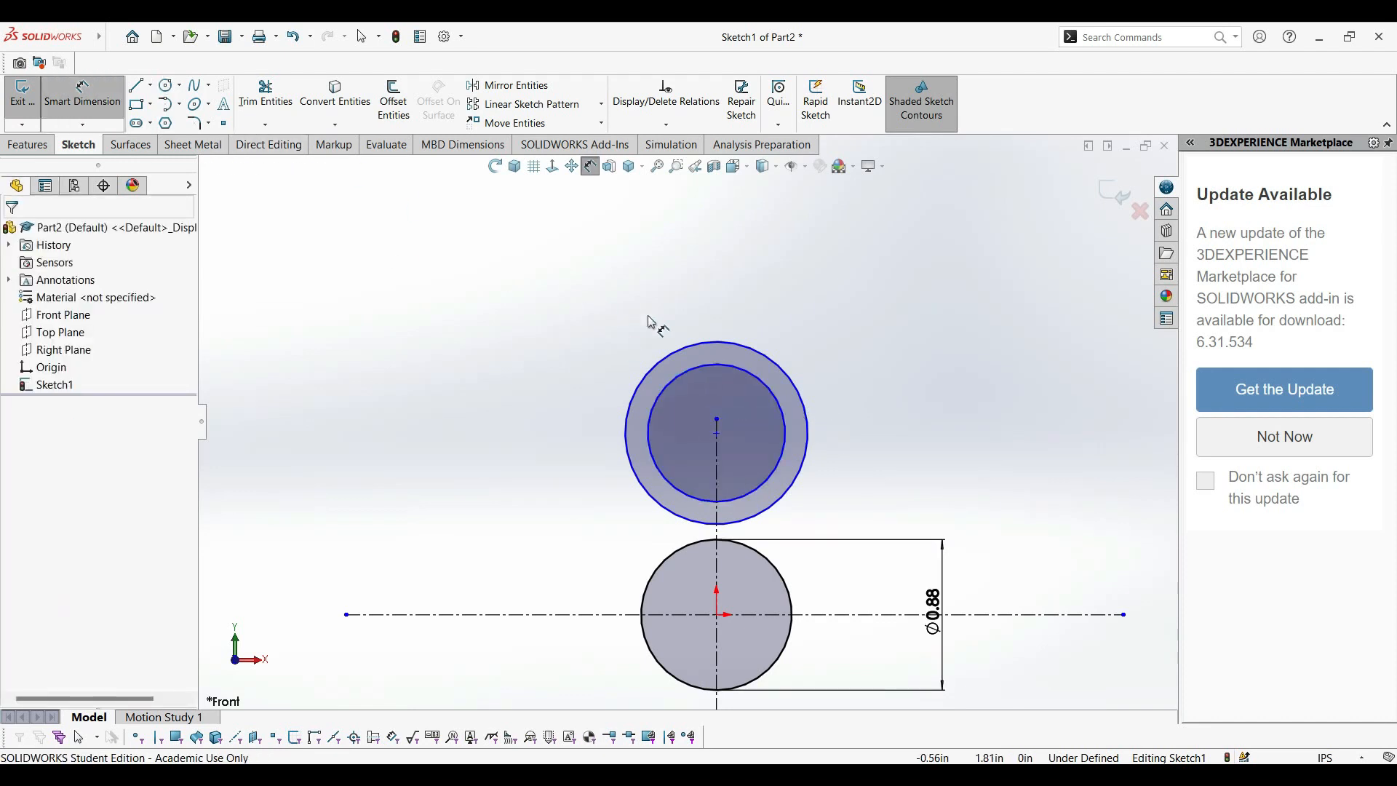
left_click(741, 378)
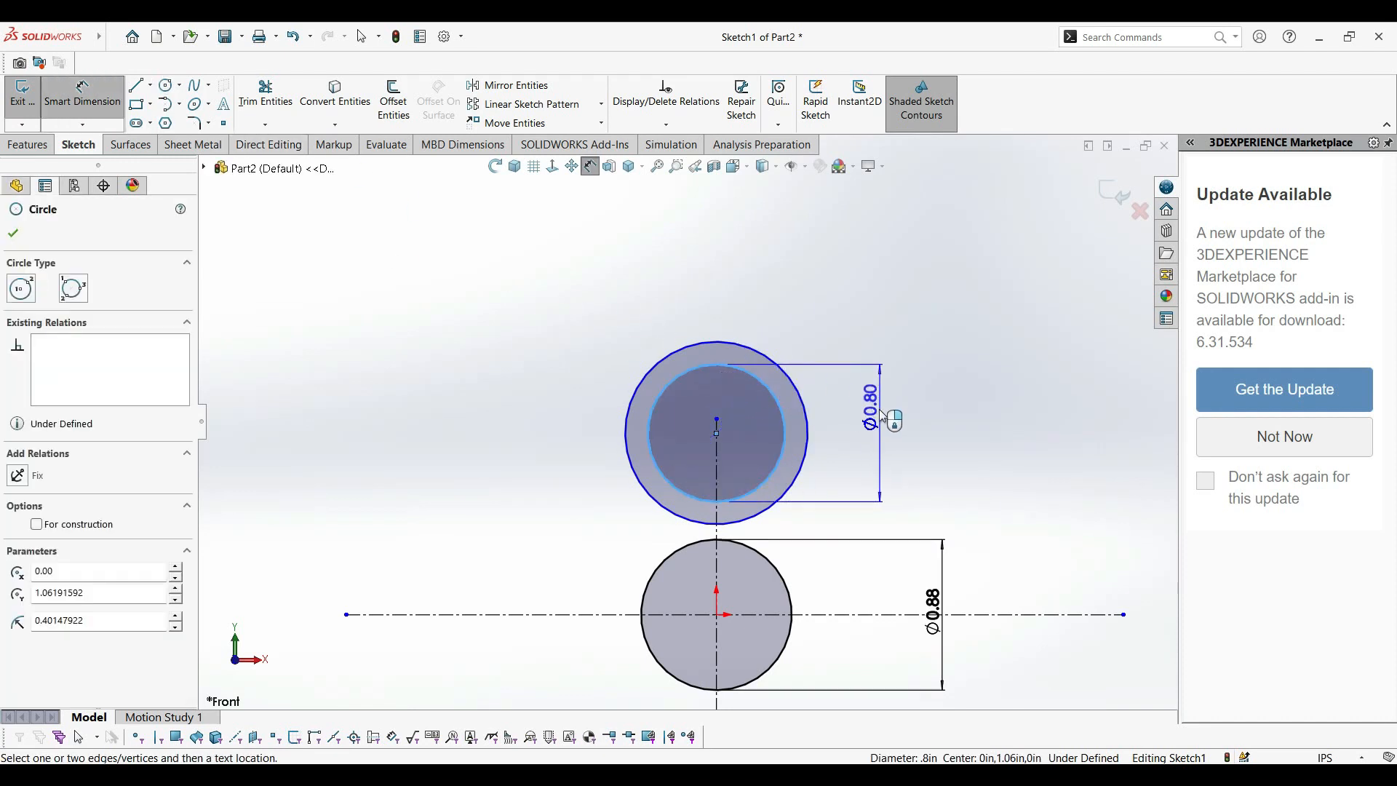
left_click(882, 416)
key("BackSpace")
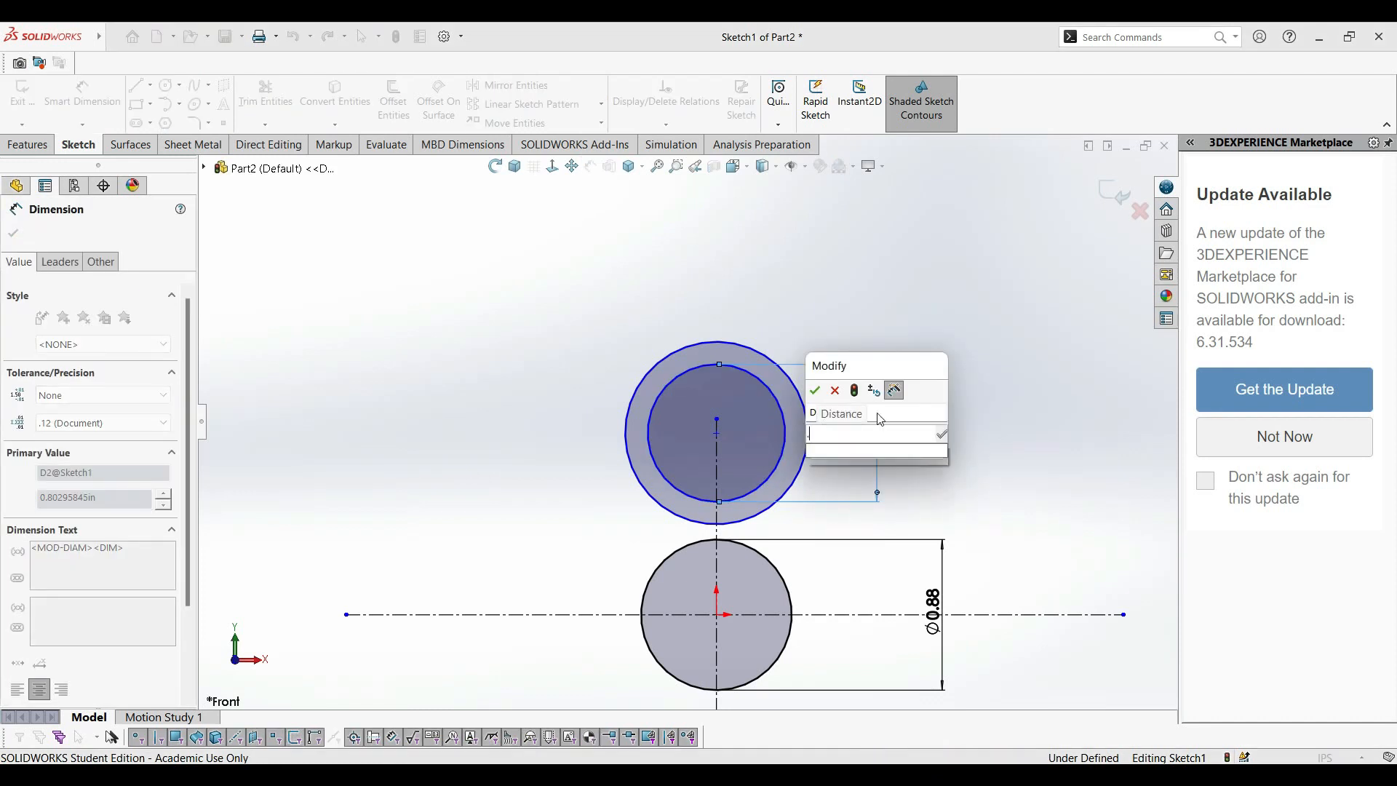
type("0.88")
key("Return")
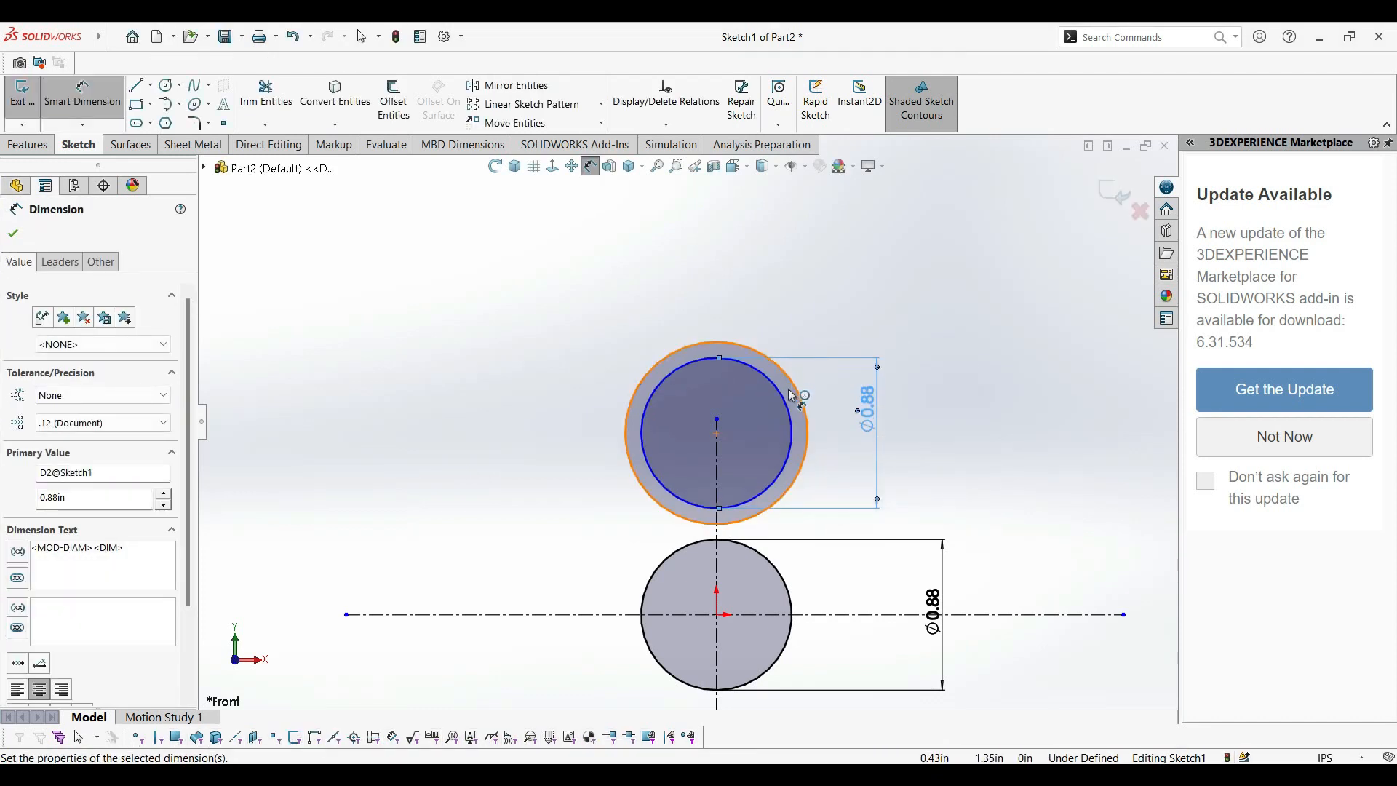
Dimension the outer circle of the upper concentric pair with a diameter of 1.12 in.
left_click(808, 425)
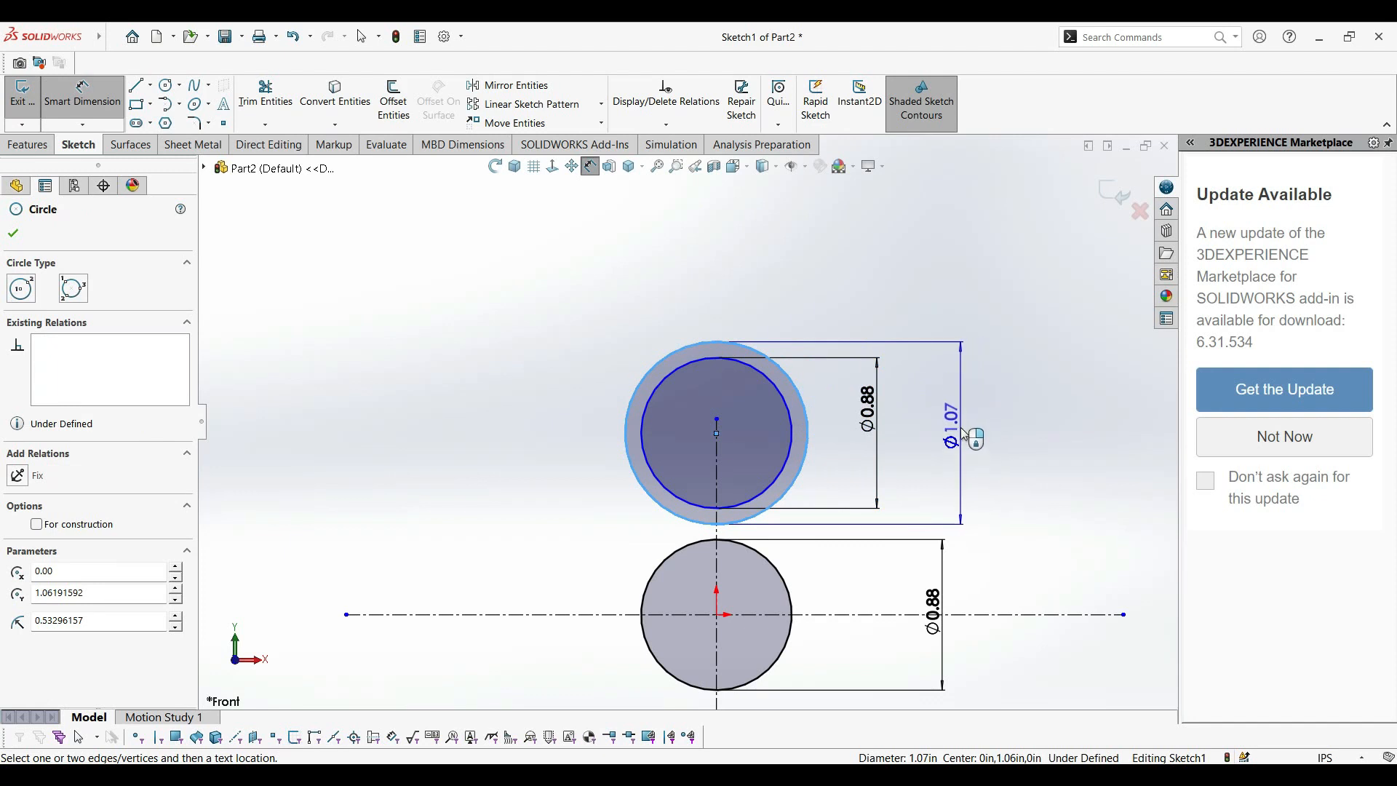
left_click(965, 435)
type("1.12")
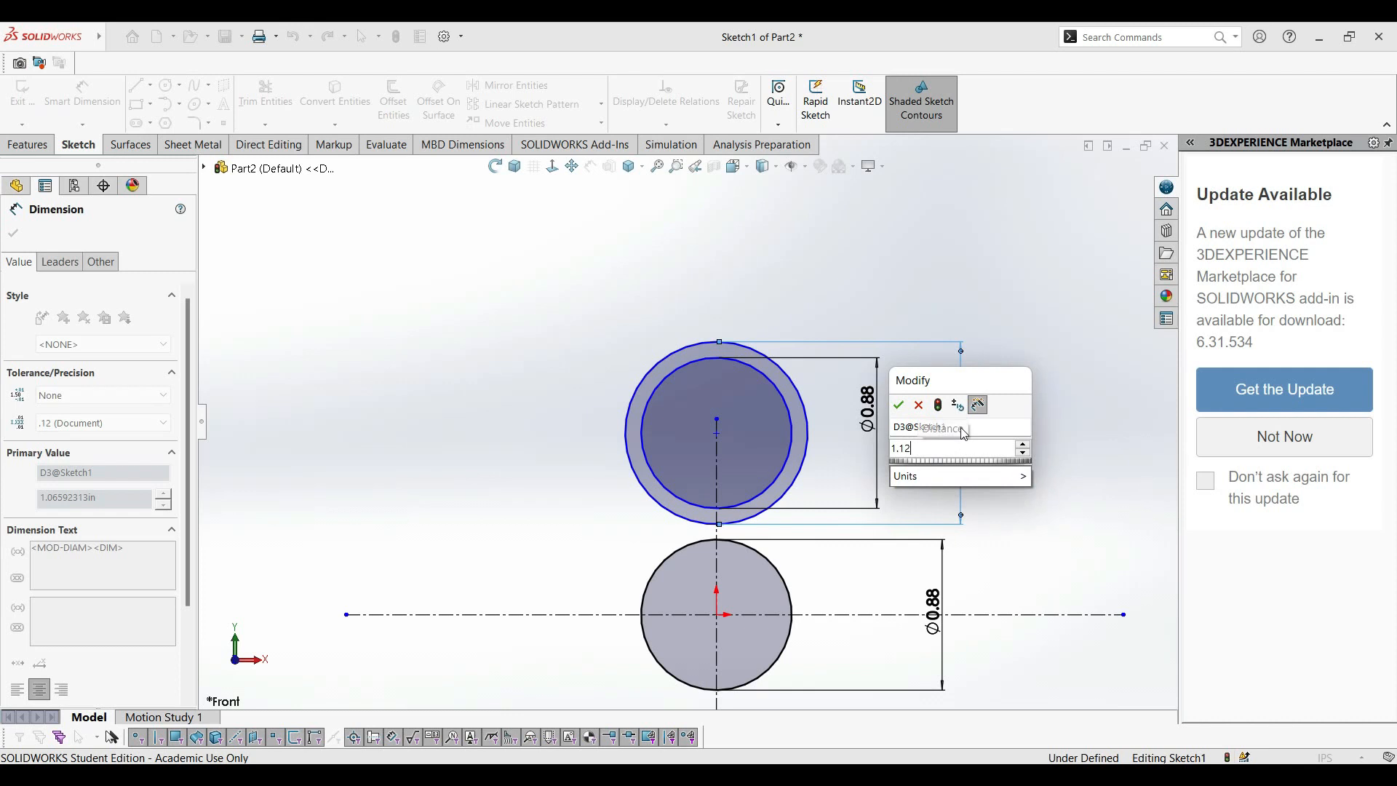
key("Return")
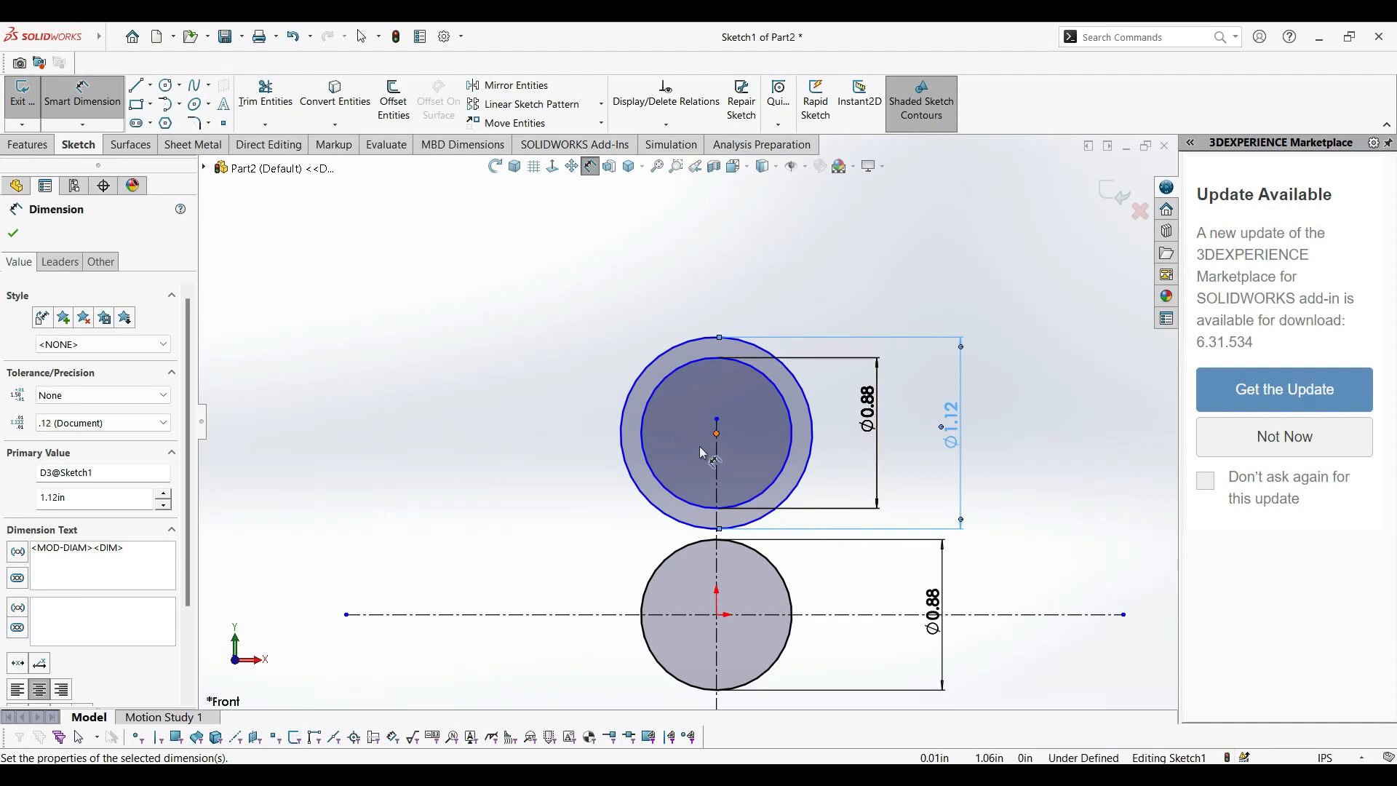
Sketch a horizontal centerline about 2.07 in long through the centre of the upper concentric circles, extending past both sides.
left_click(152, 87)
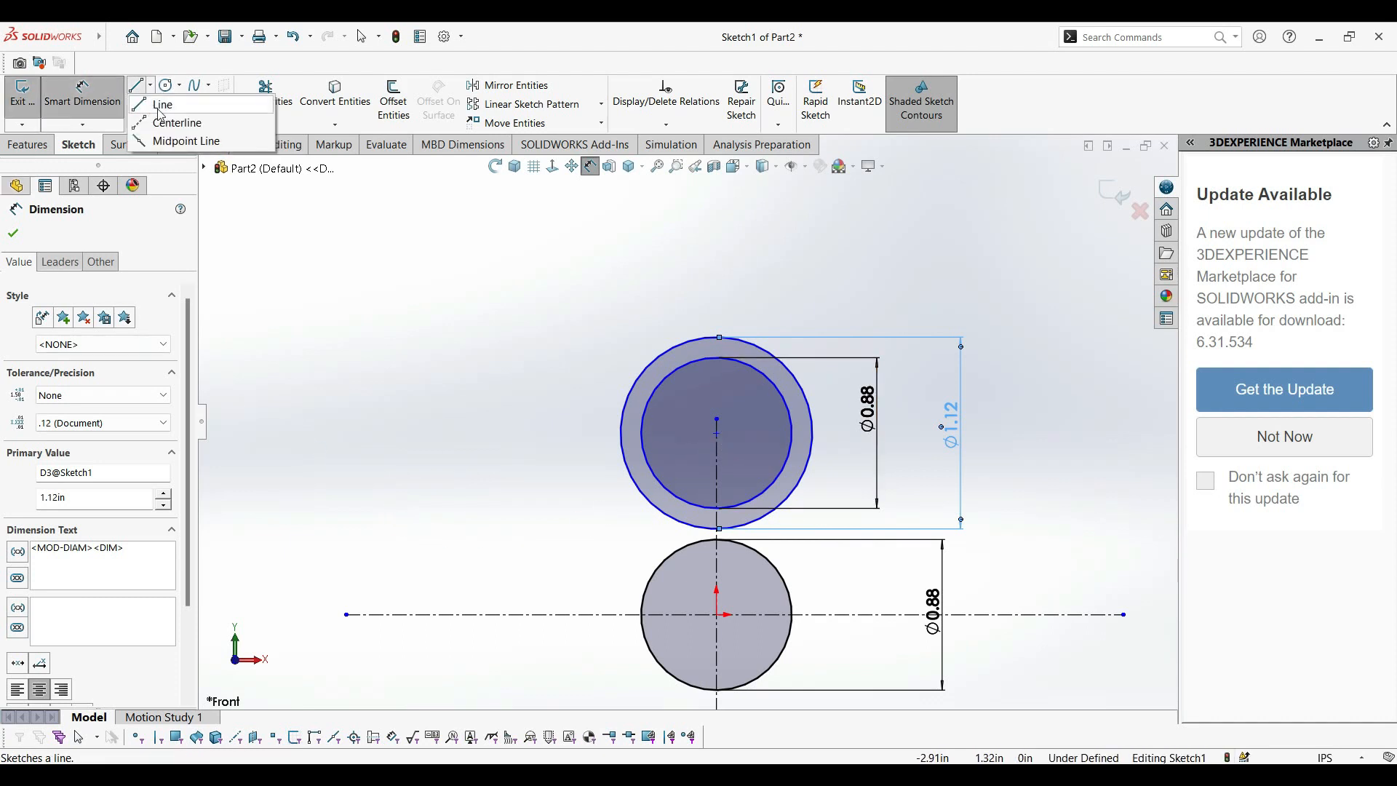
left_click(175, 122)
scroll(390, 392, "down", 3)
scroll(720, 527, "down", 2)
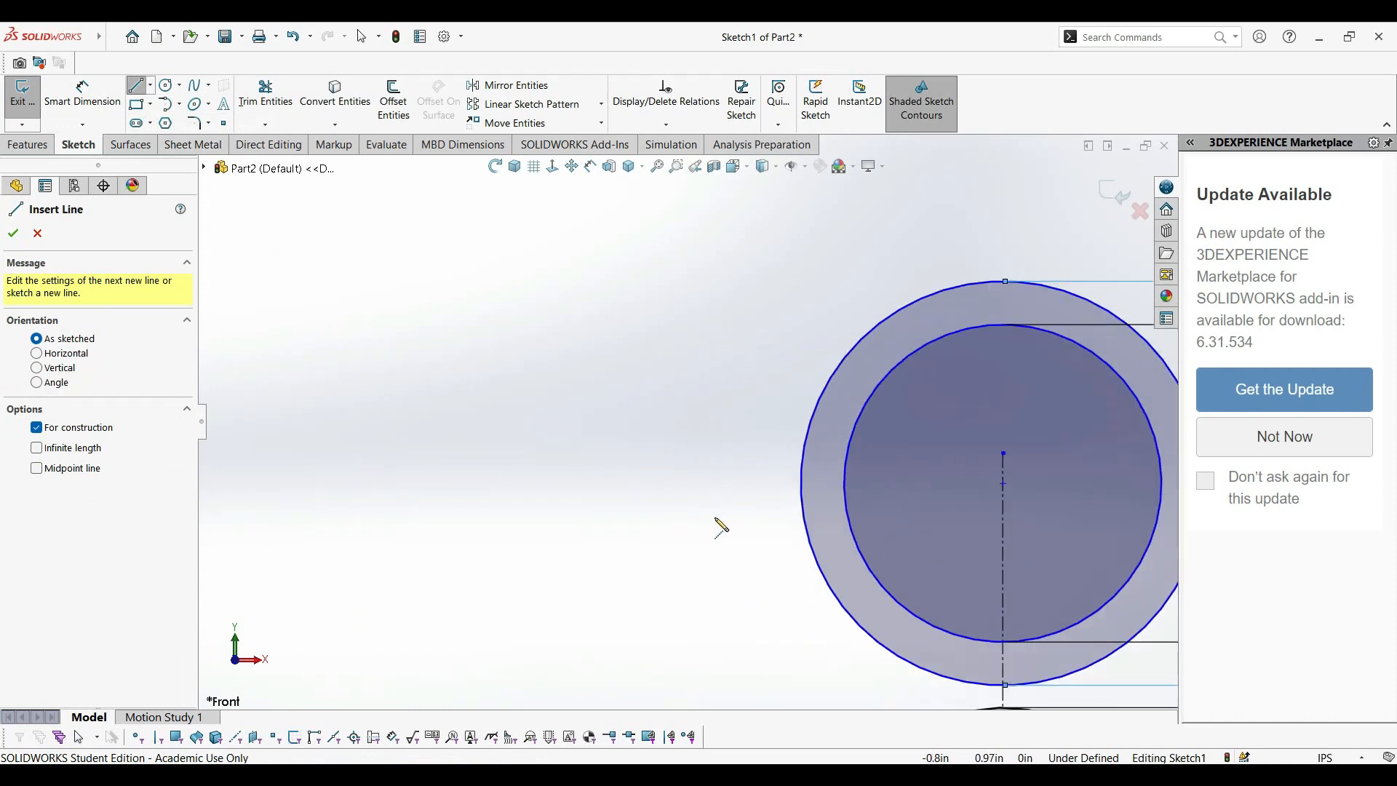
left_click(682, 483)
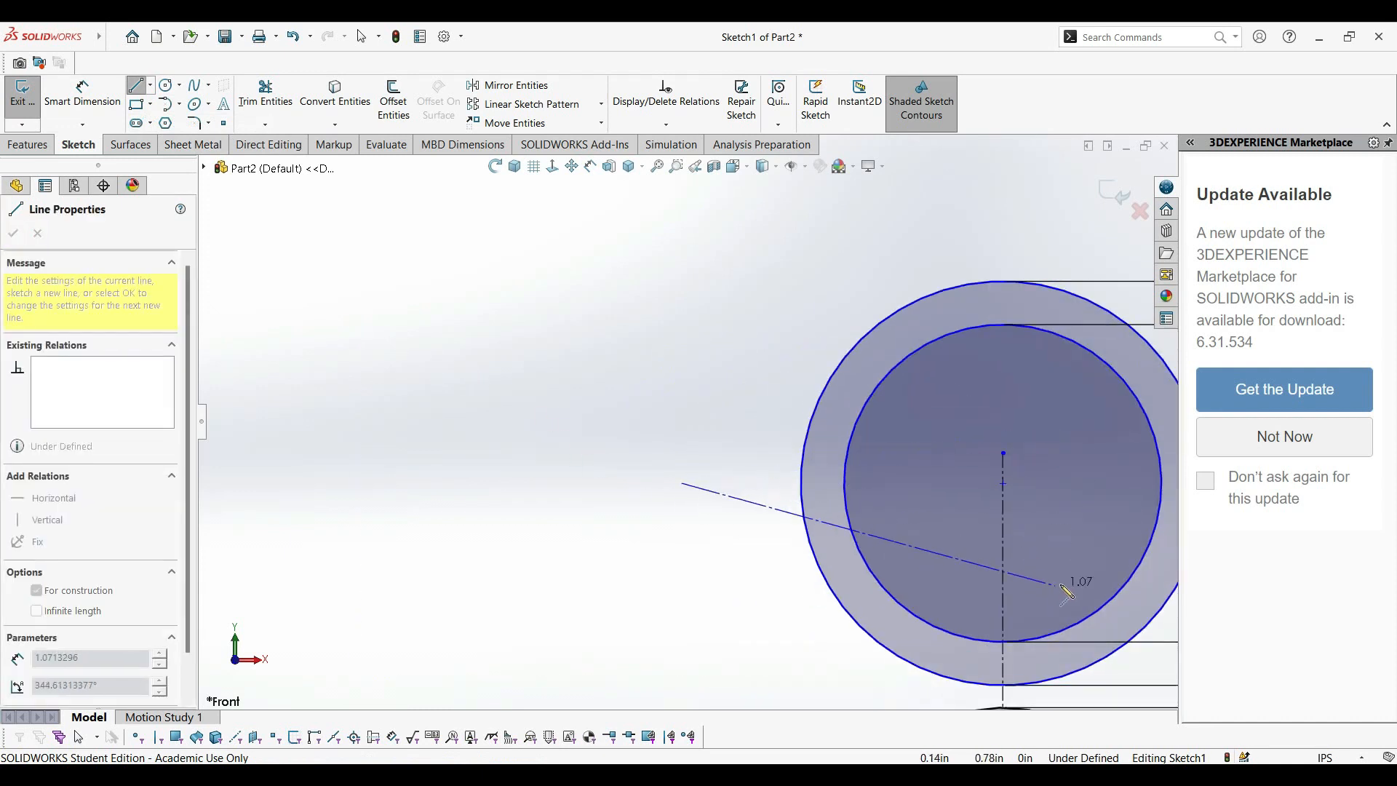
scroll(1162, 502, "up", 3)
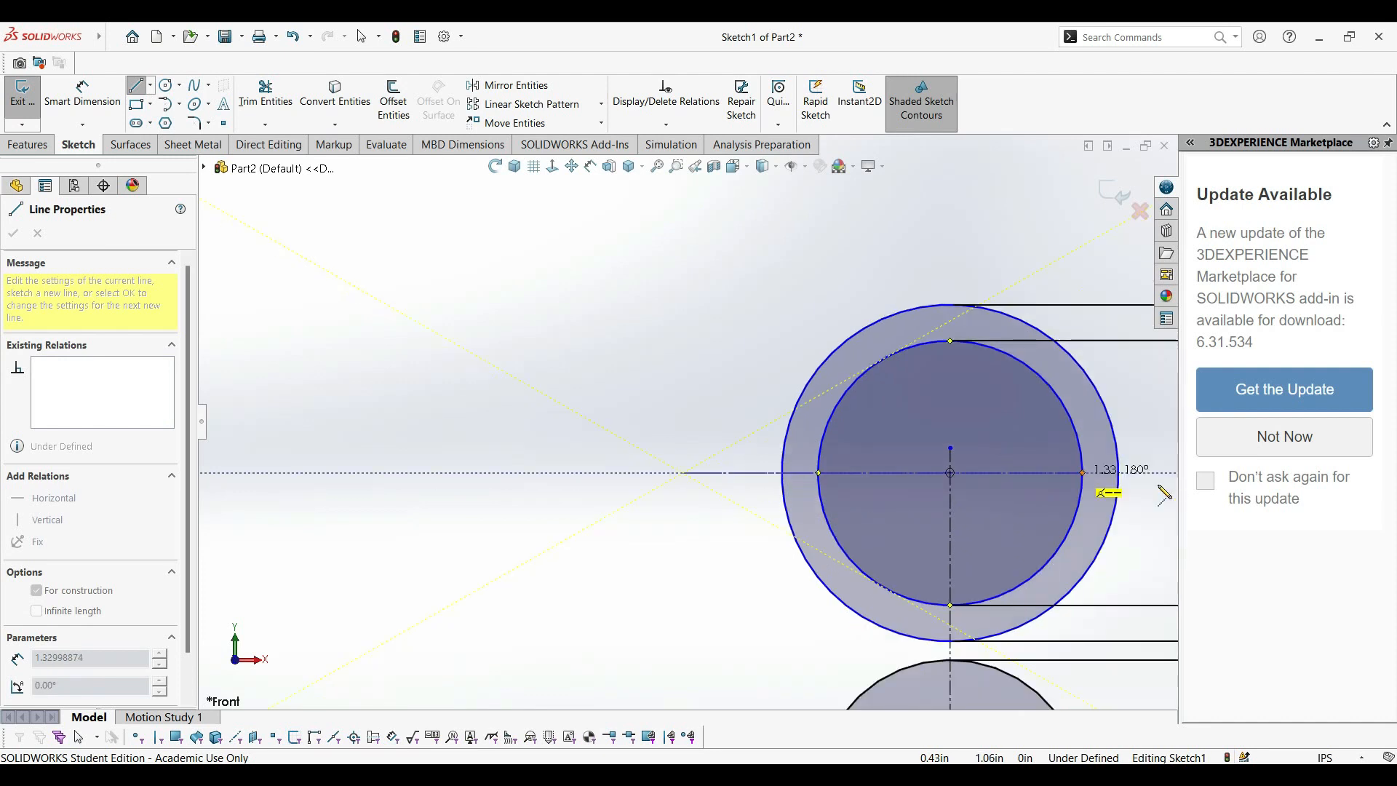
left_click(1116, 457)
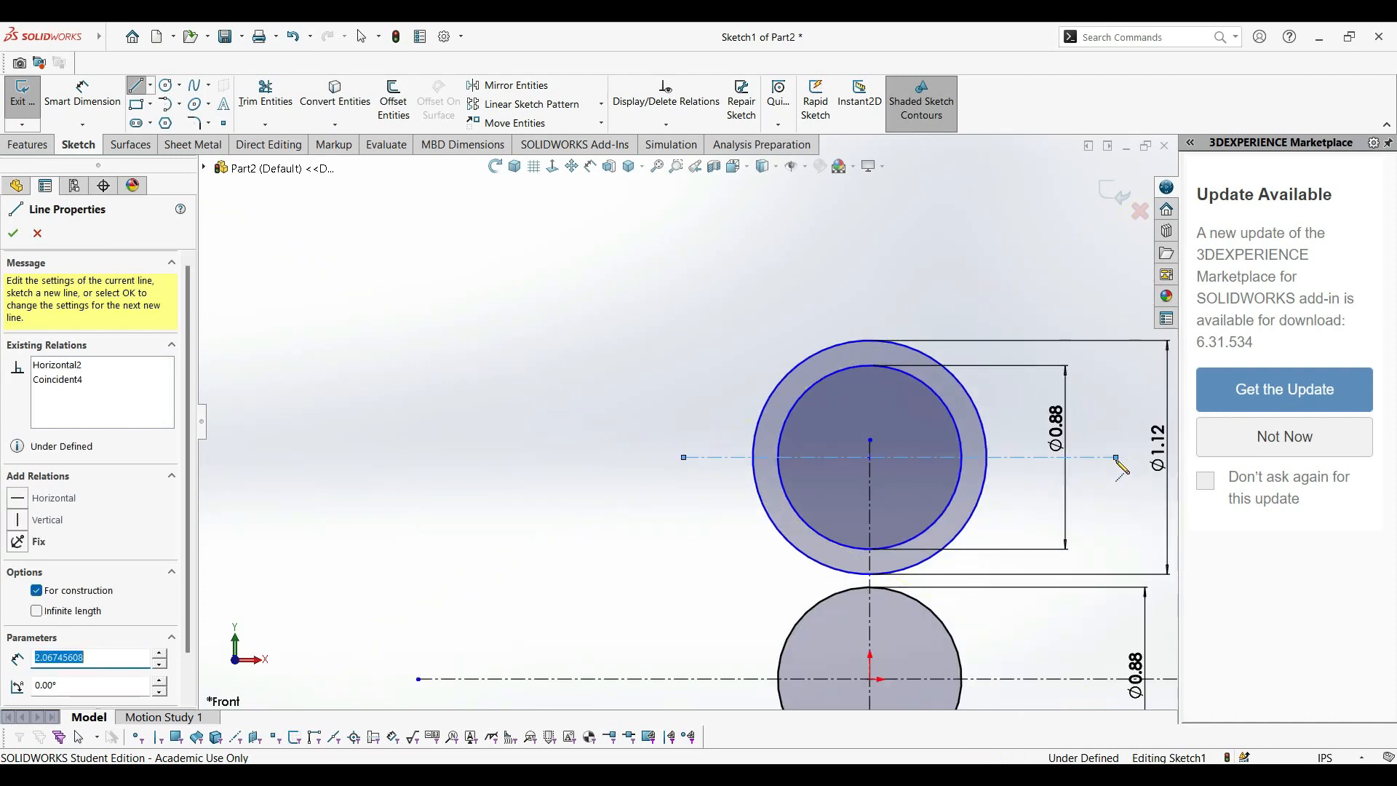
key("Escape")
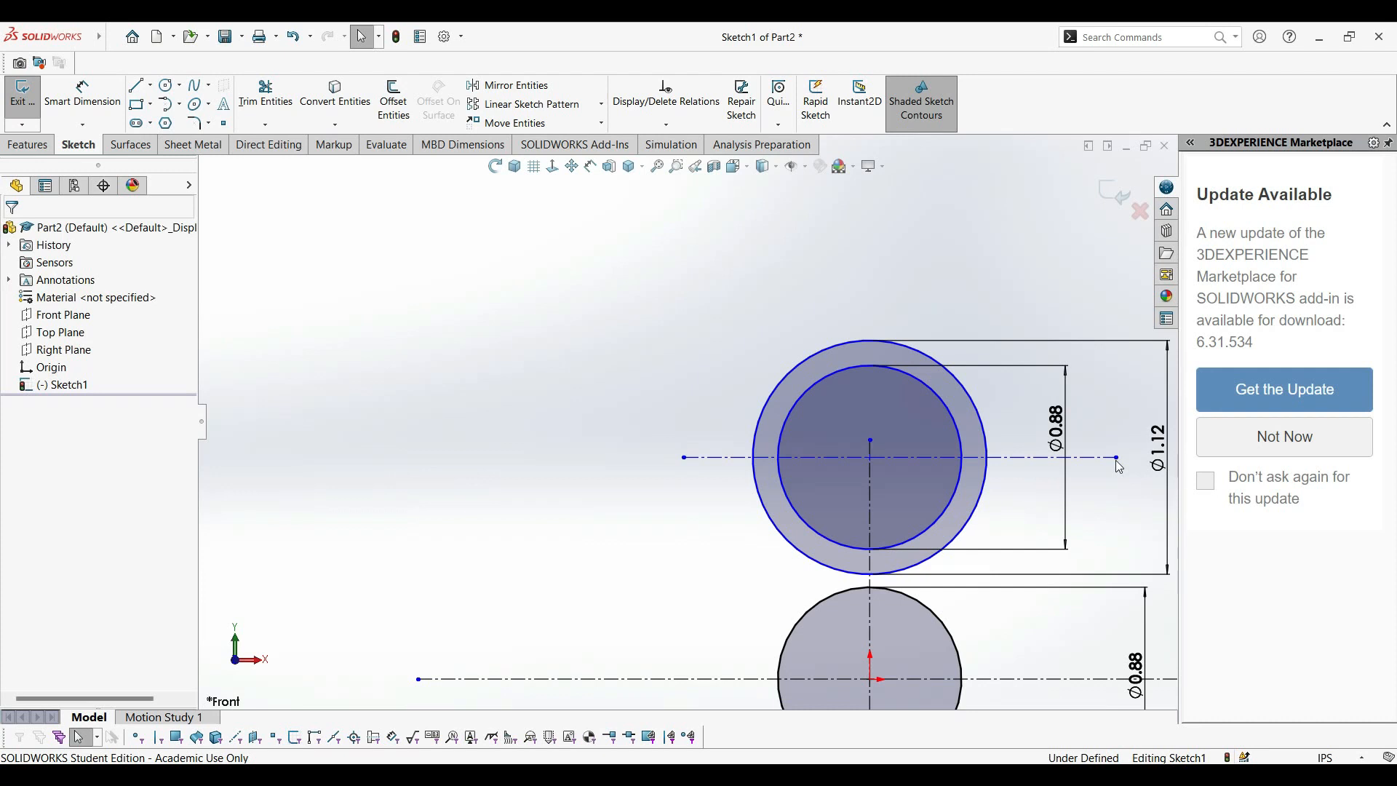
Dimension the vertical distance between the upper horizontal centerline and the one through the origin as 1 in.
left_click(96, 98)
left_click(815, 458)
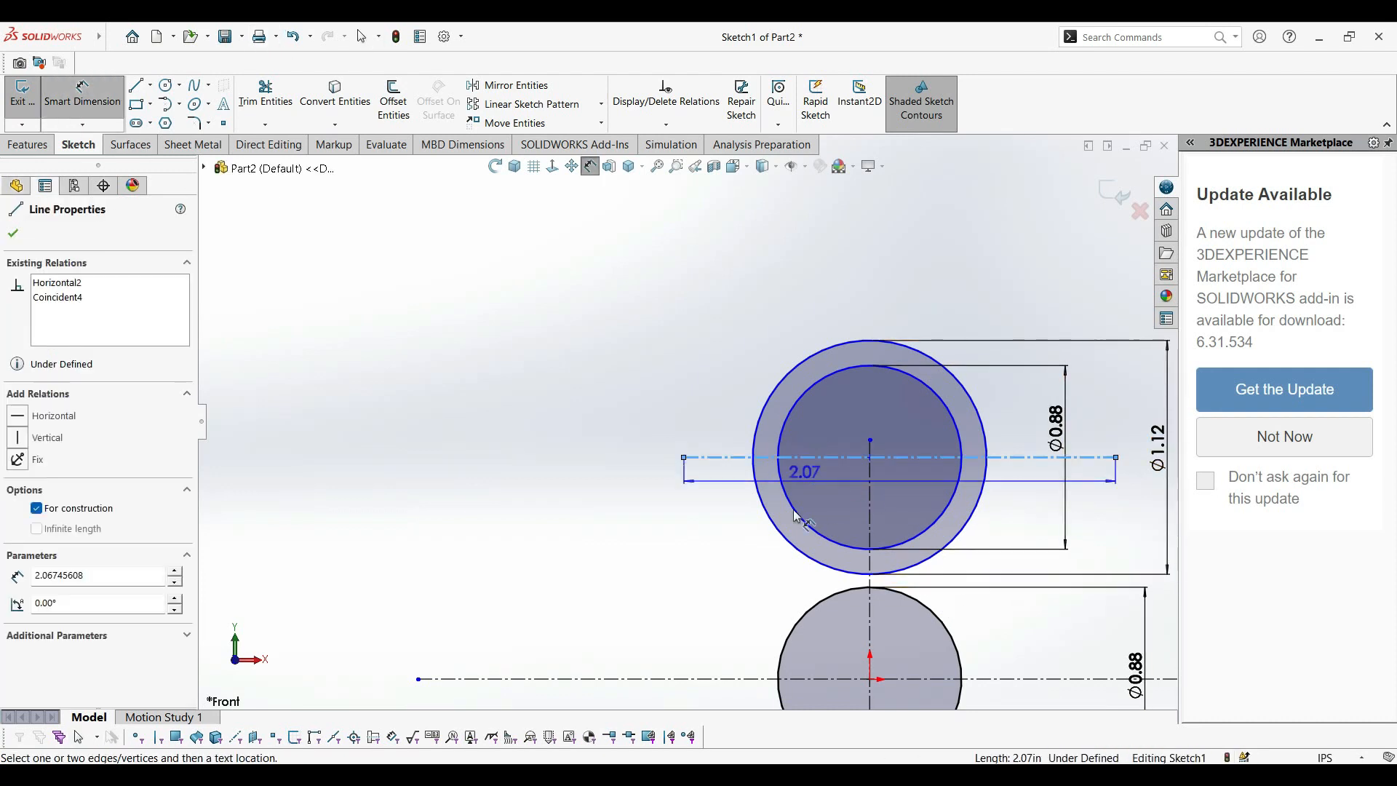
left_click(746, 677)
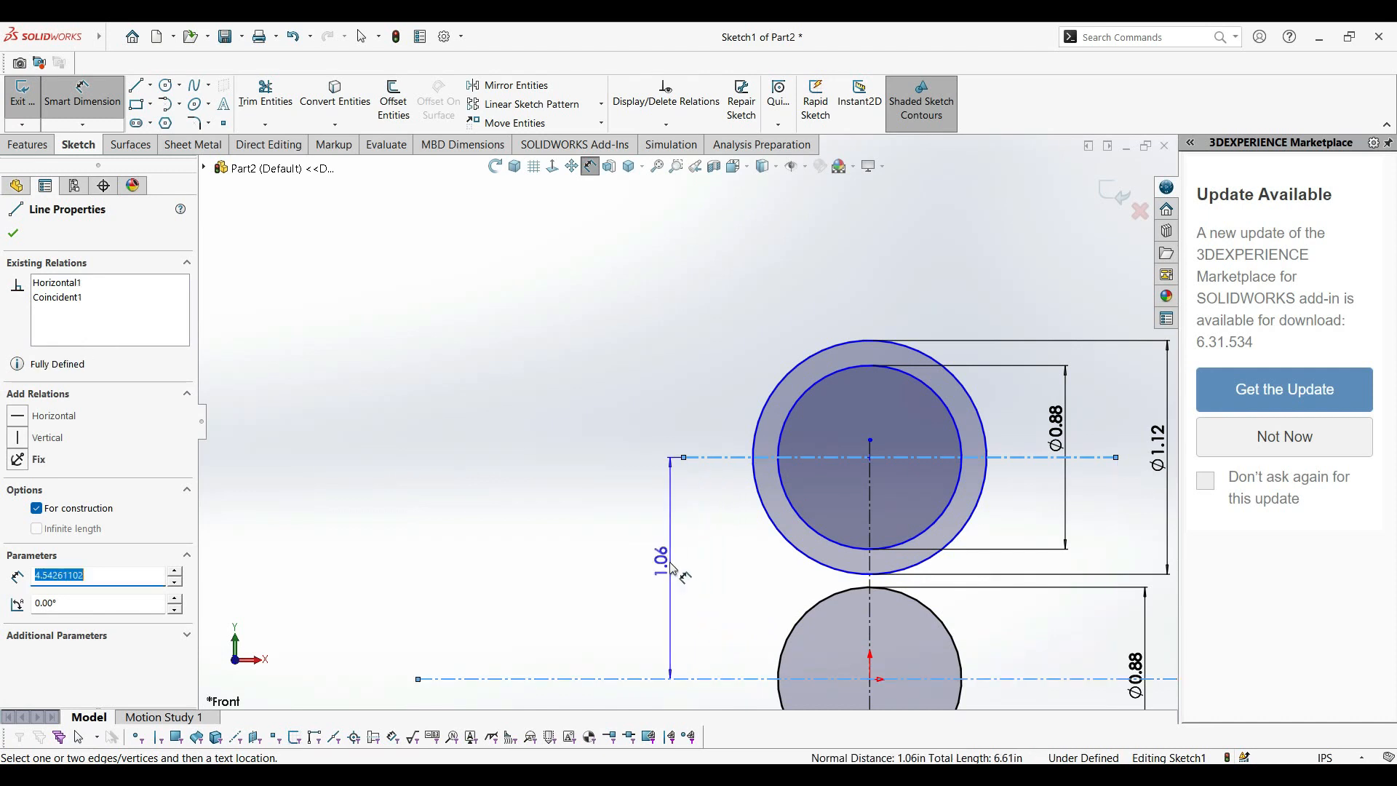
left_click(681, 580)
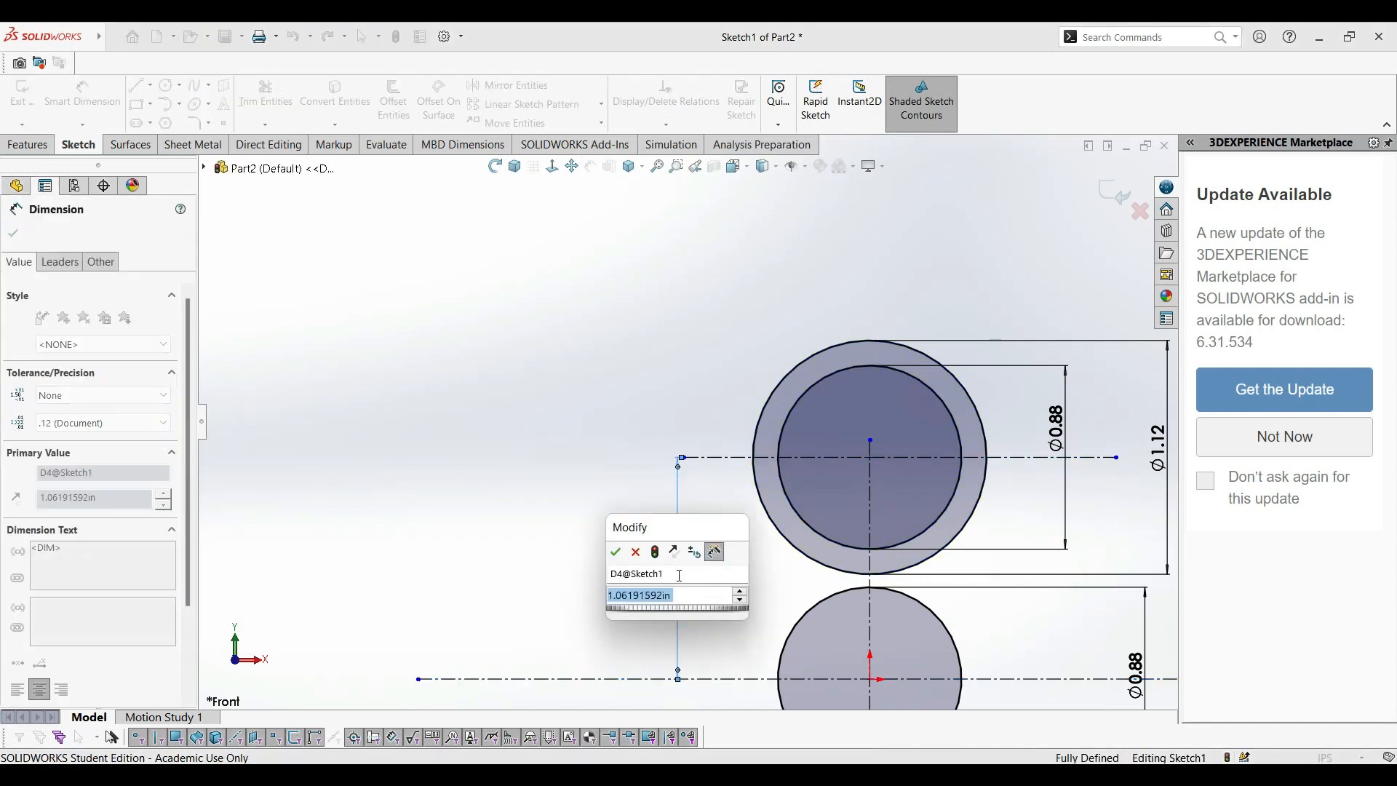
type("1")
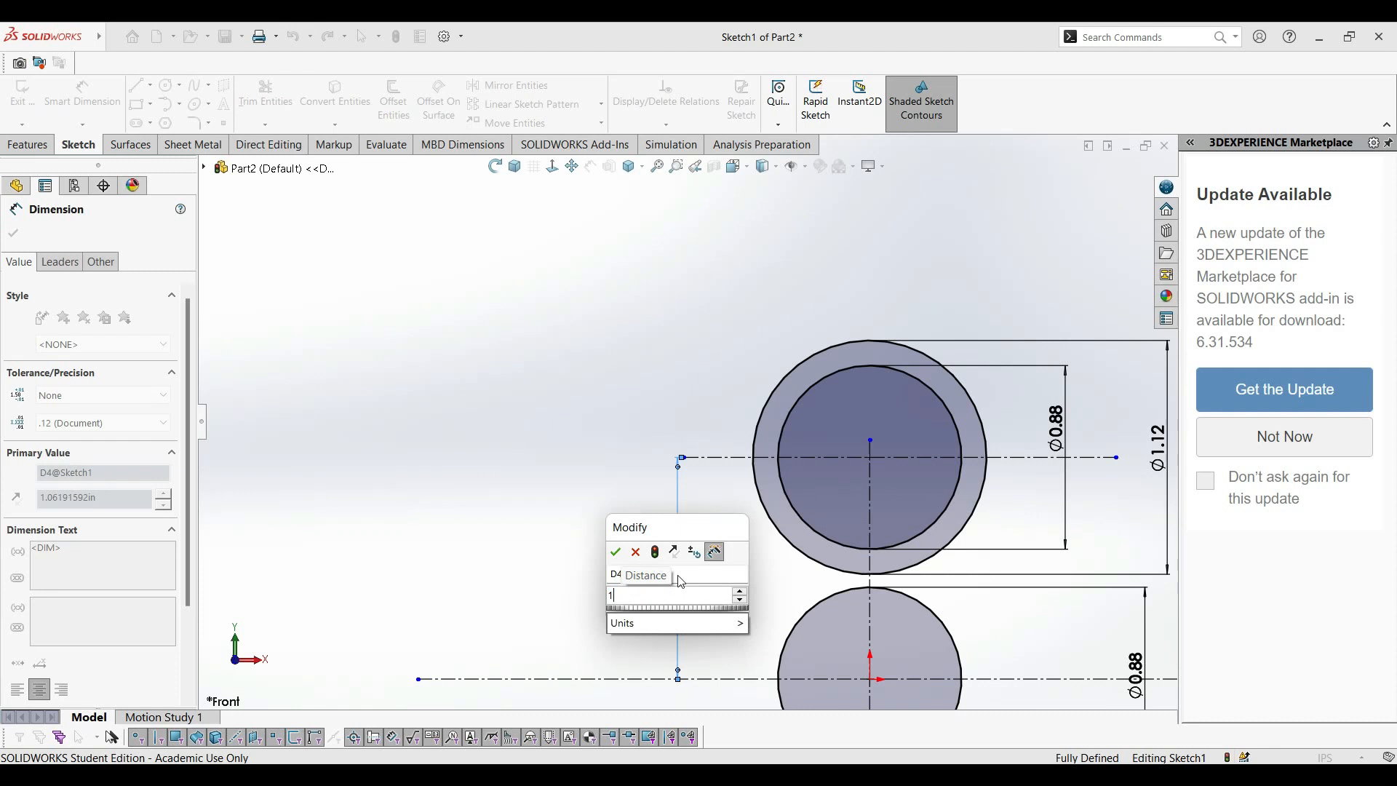
key("Return")
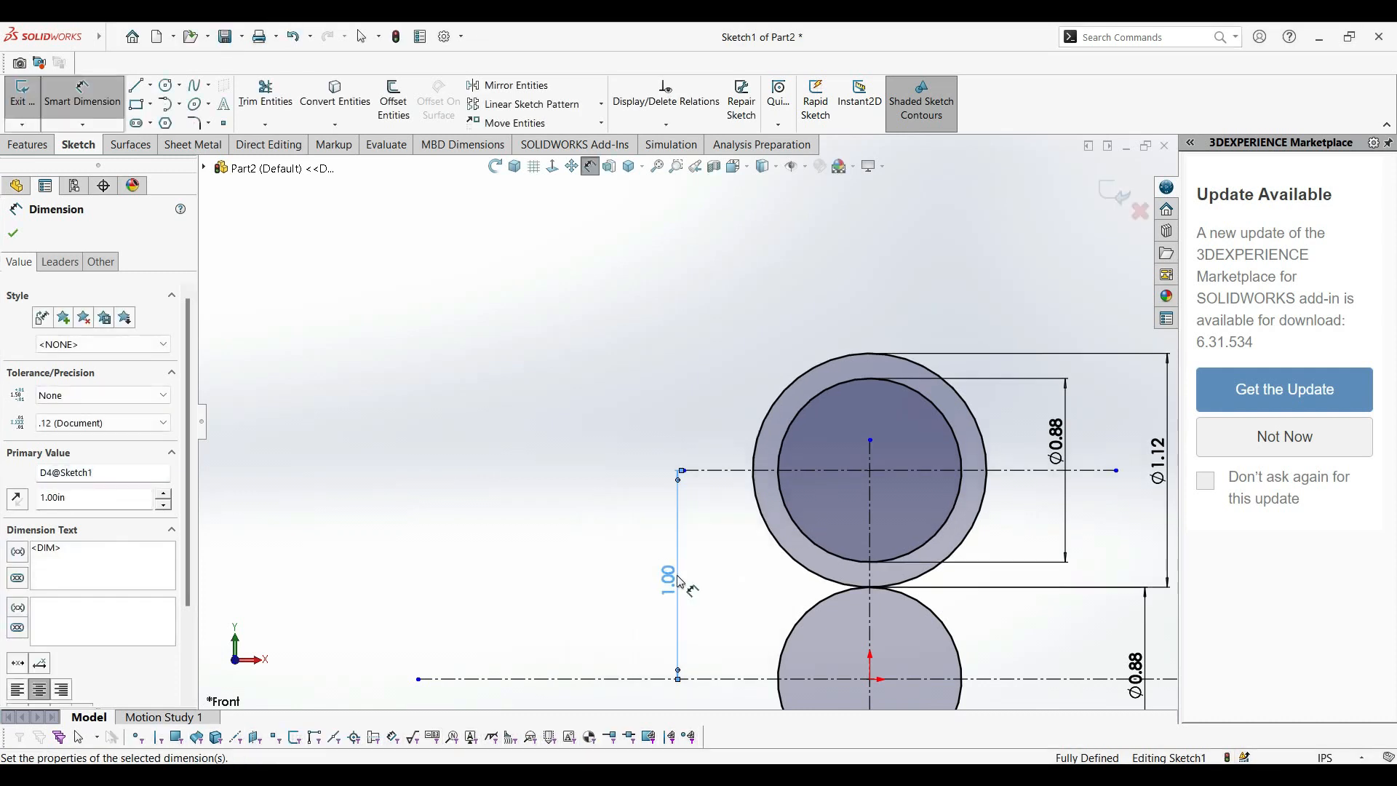
left_click(13, 234)
key("f")
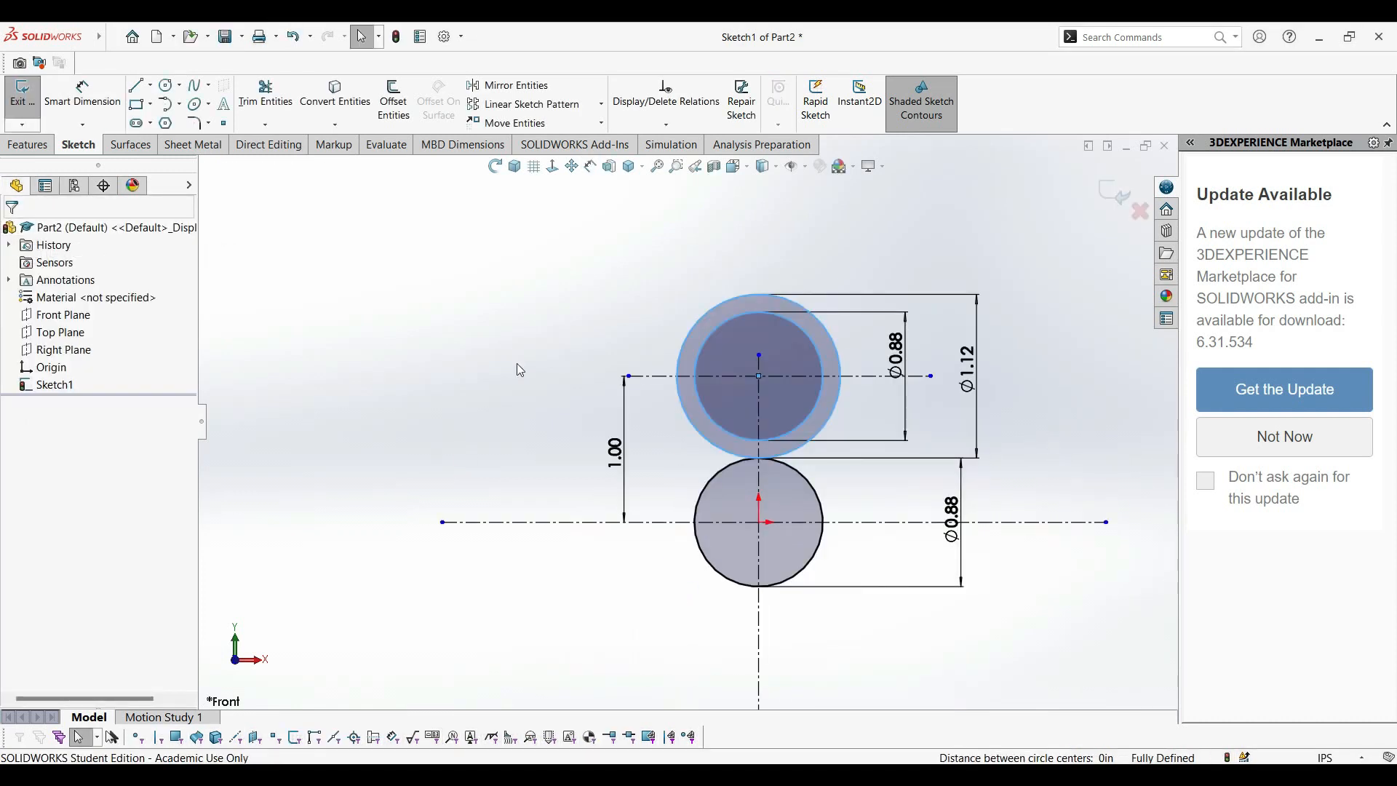
Circular-pattern only the two upper concentric circles about the origin, with 3 equally spaced instances over 360 degrees.
left_click_drag(615, 285, 757, 376)
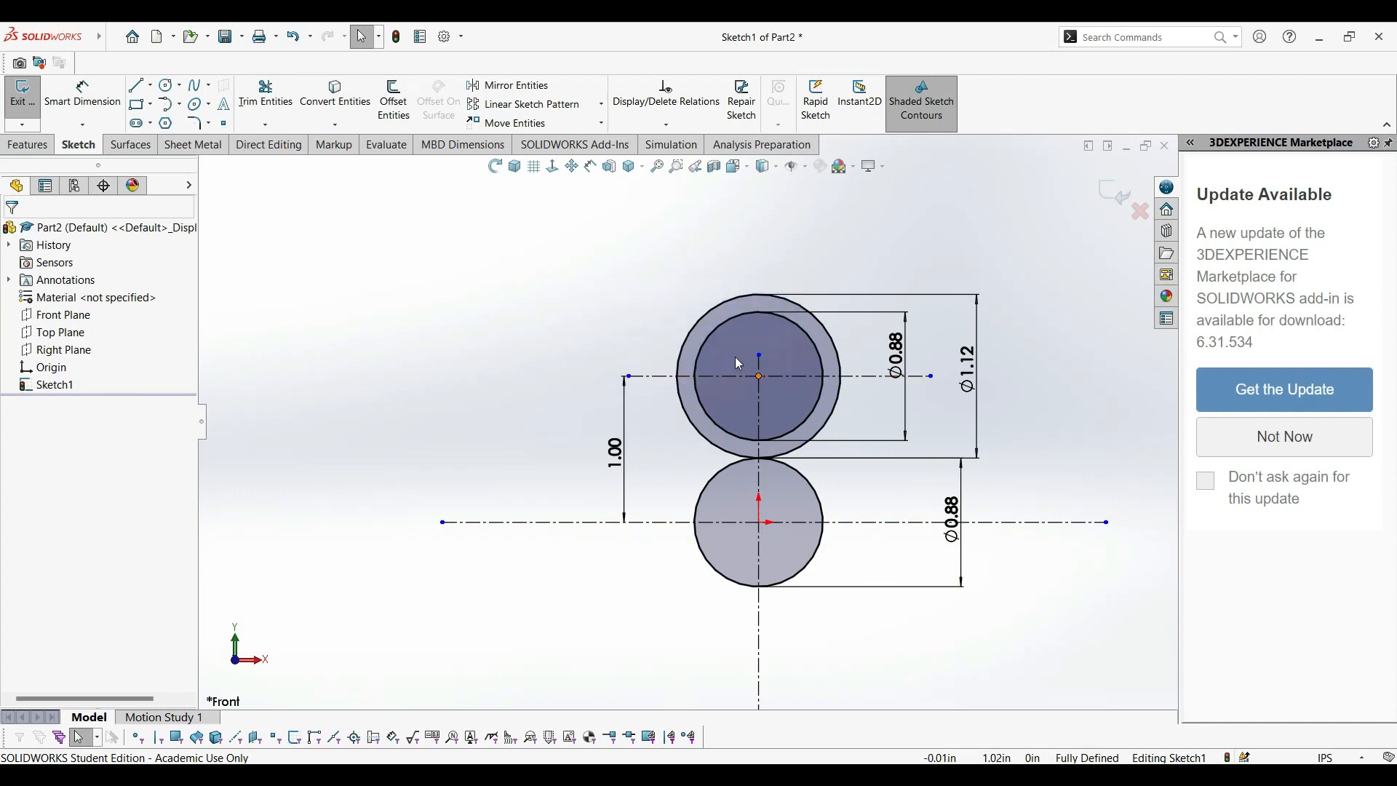
left_click(601, 104)
left_click(529, 141)
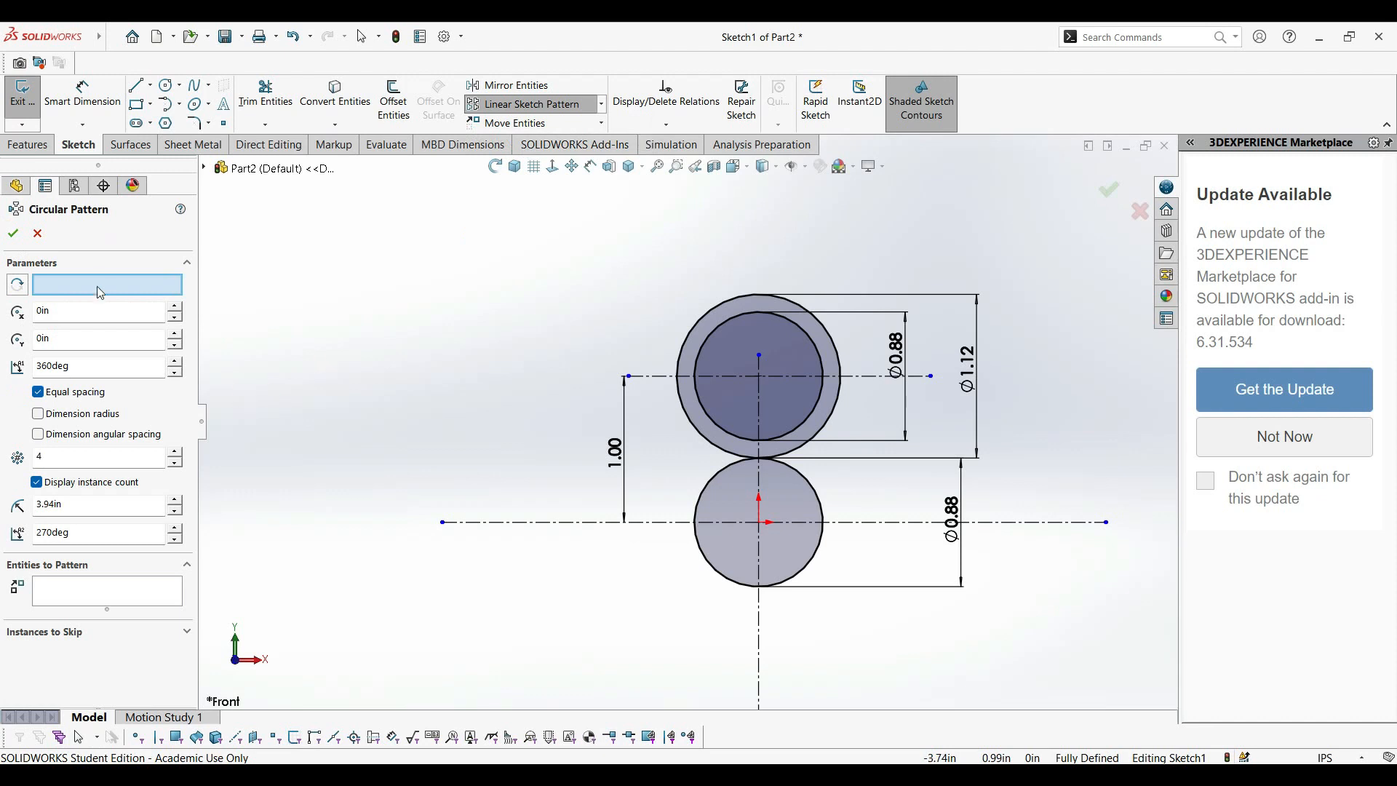
left_click(714, 480)
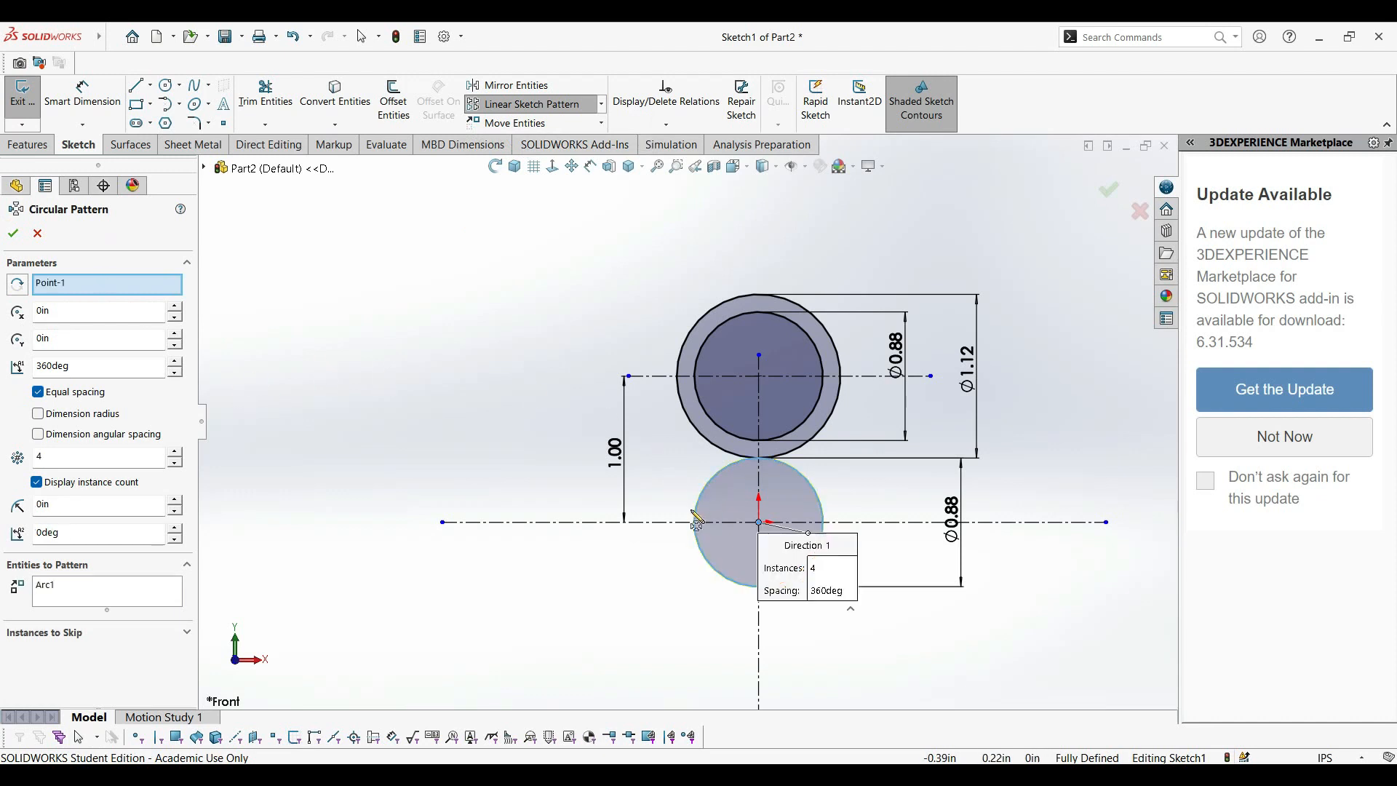
left_click(160, 591)
key("Delete")
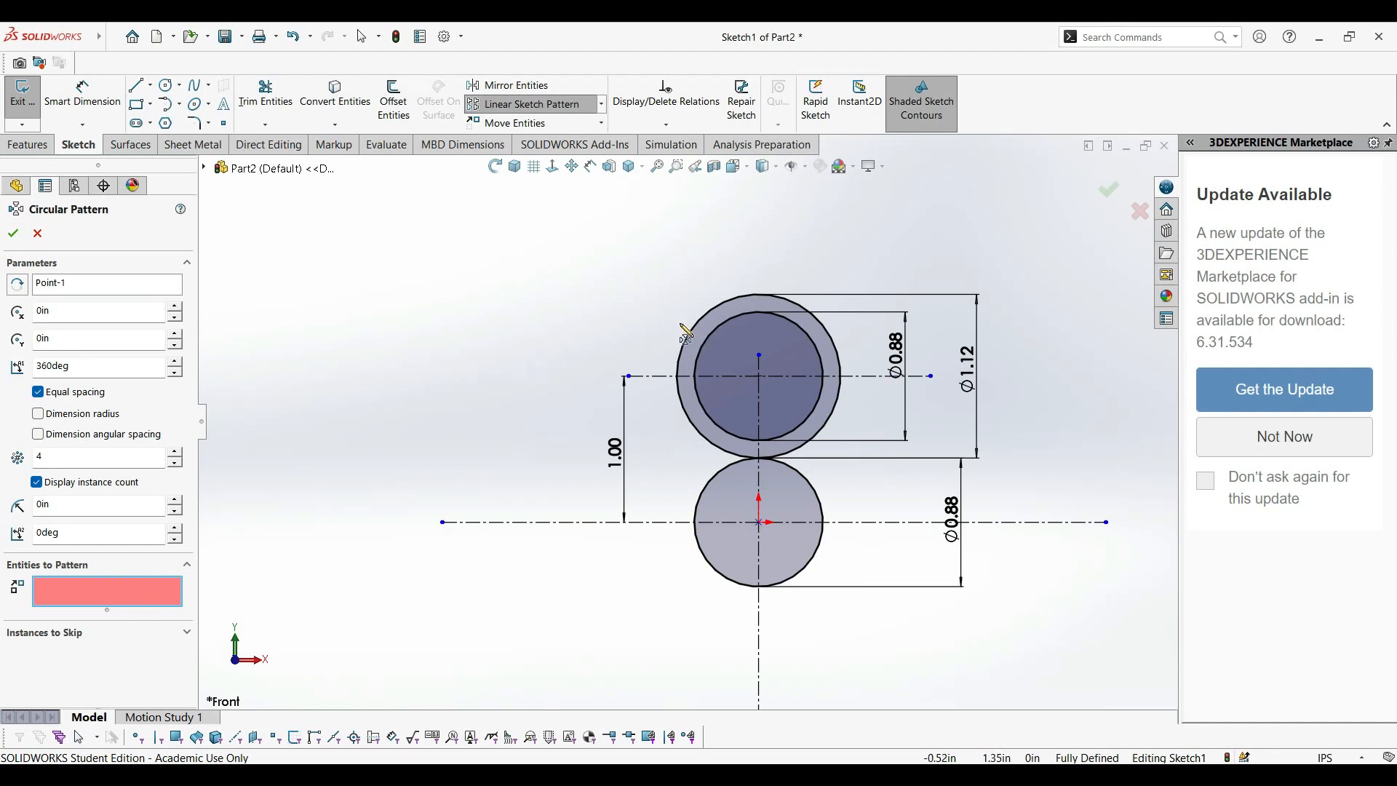
left_click(721, 356)
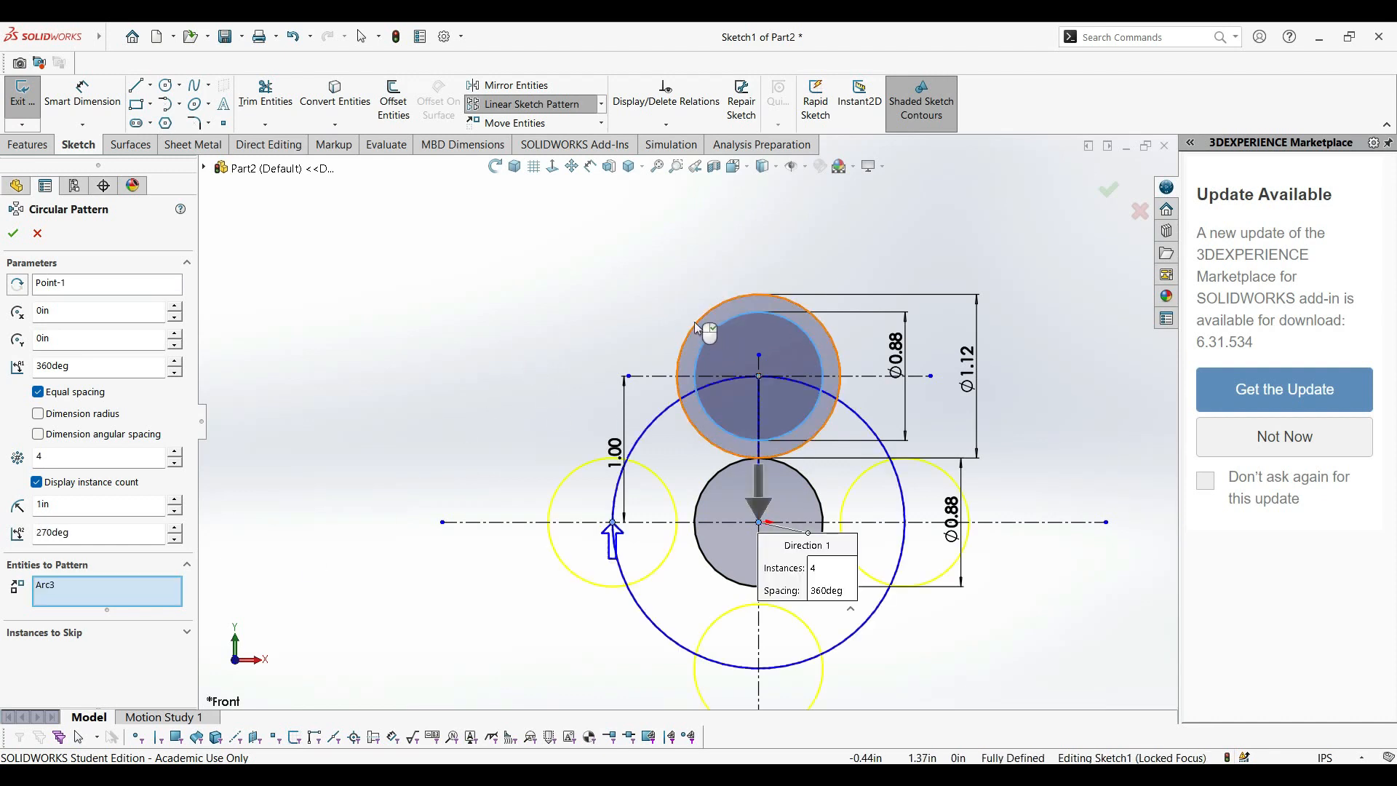
left_click(699, 333)
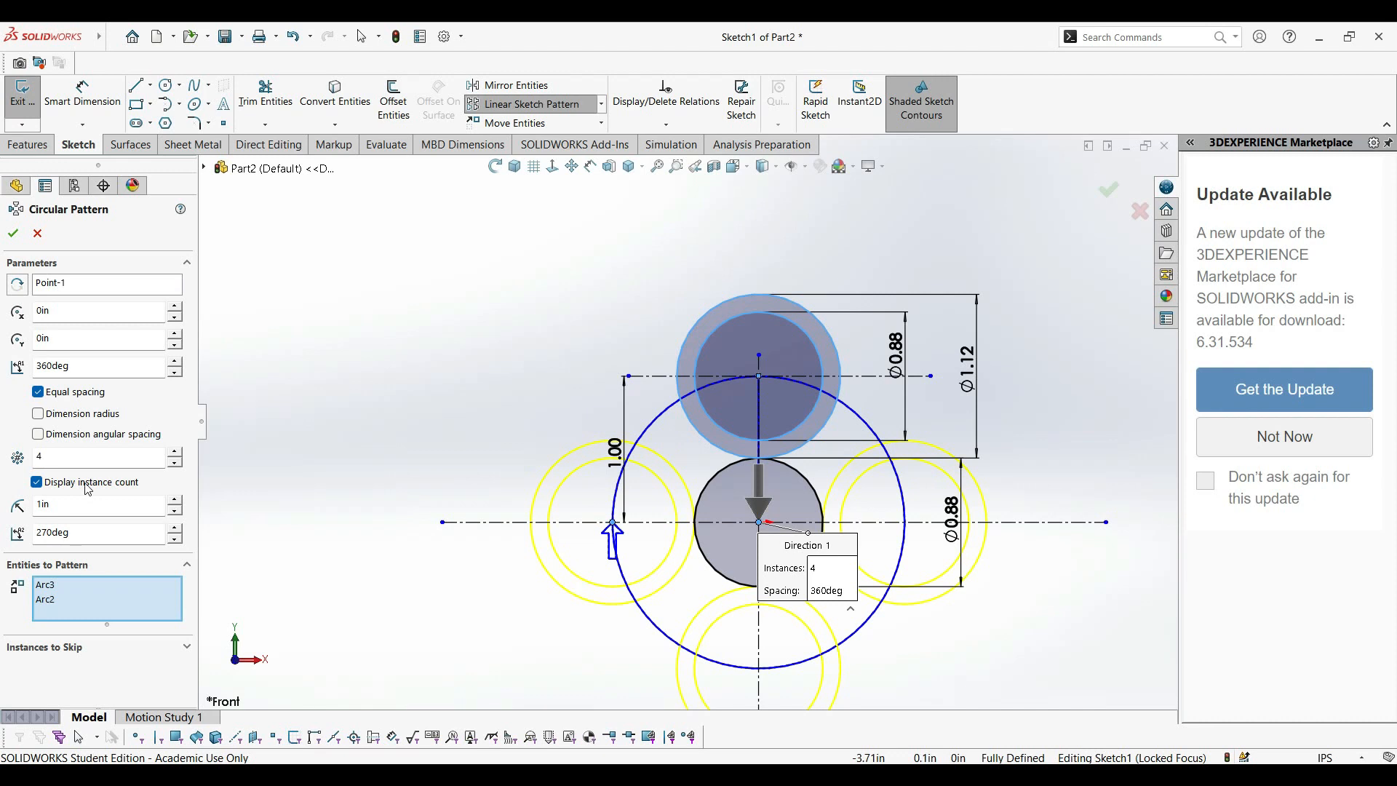
type("3")
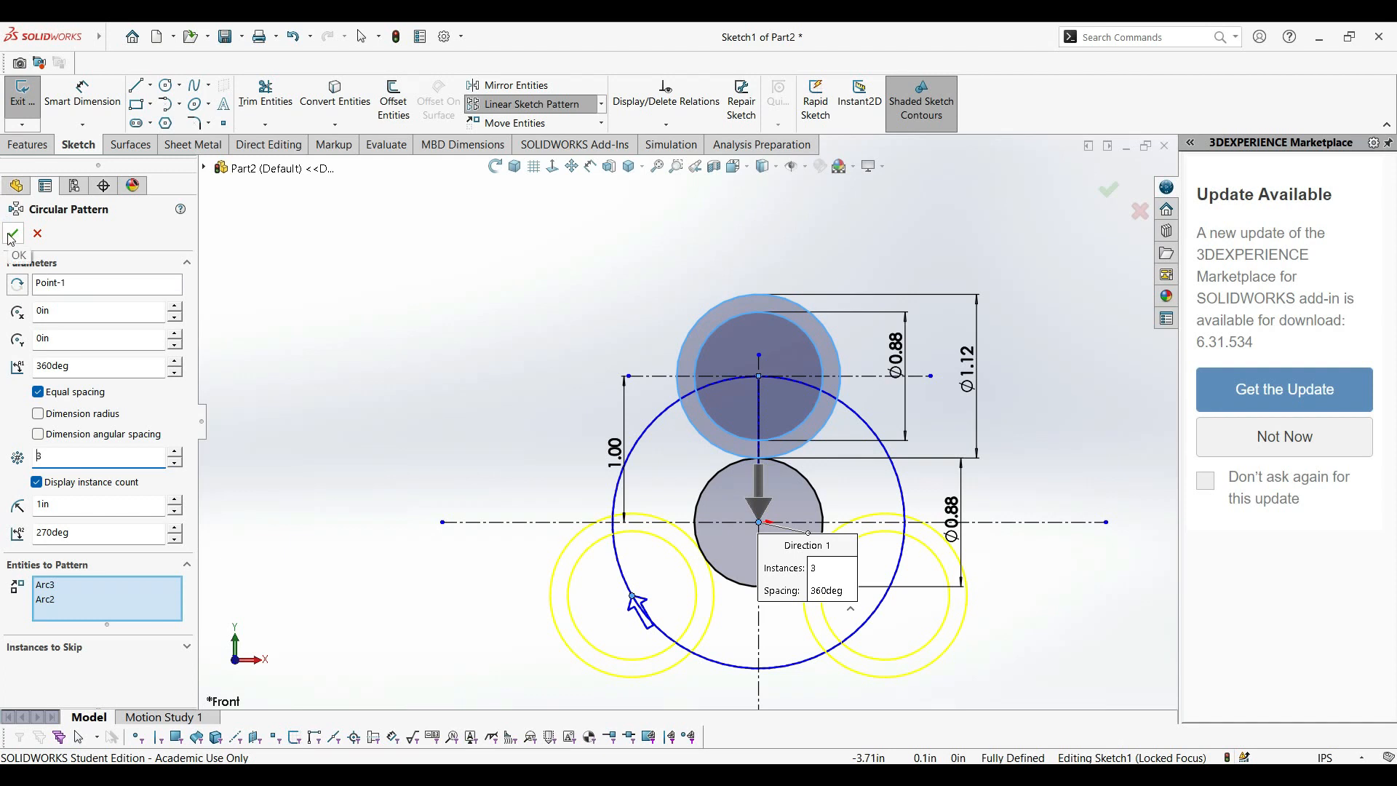
left_click(11, 235)
Sketch a centerline from the centre of the upper concentric circles to the centre of the lower-left patterned circles.
scroll(659, 543, "down", 3)
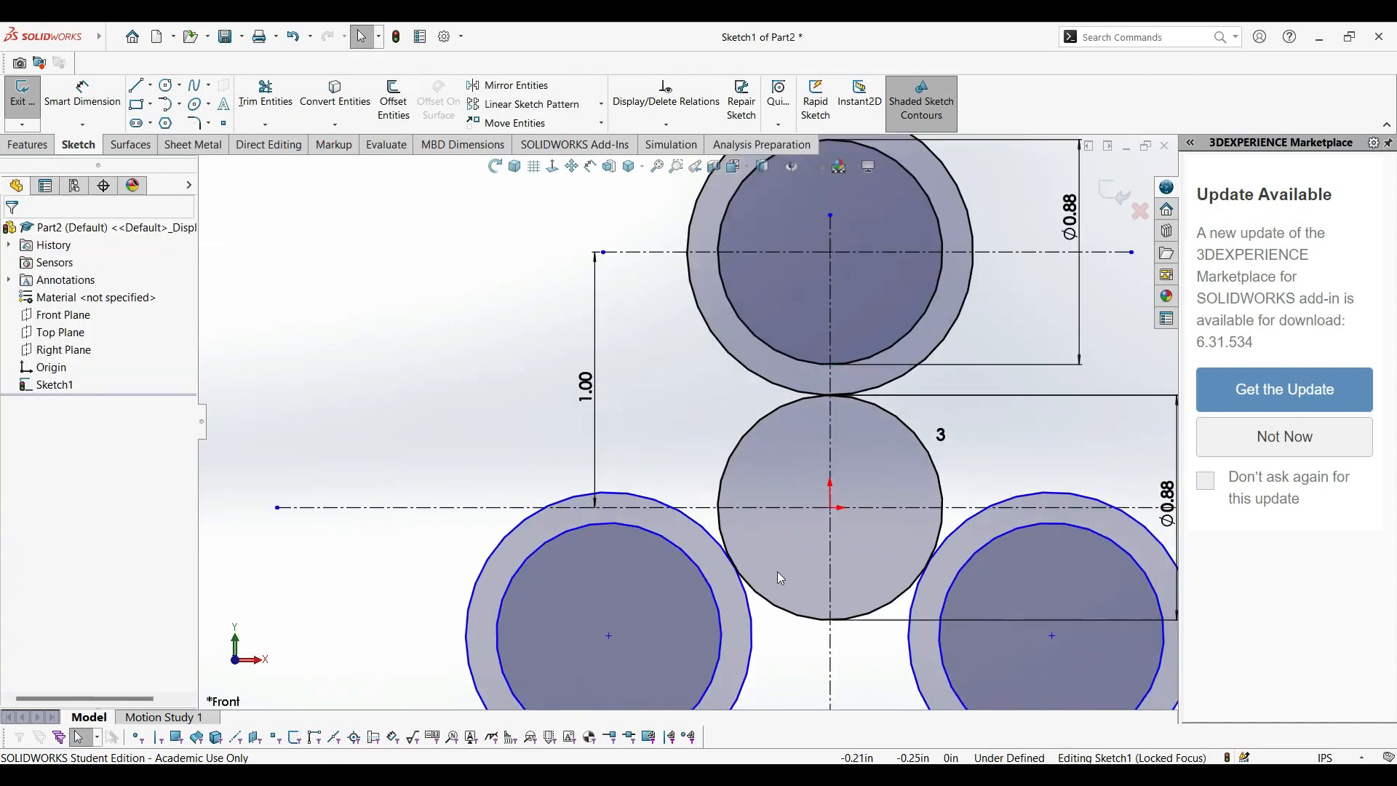
scroll(776, 570, "up", 3)
scroll(709, 542, "down", 2)
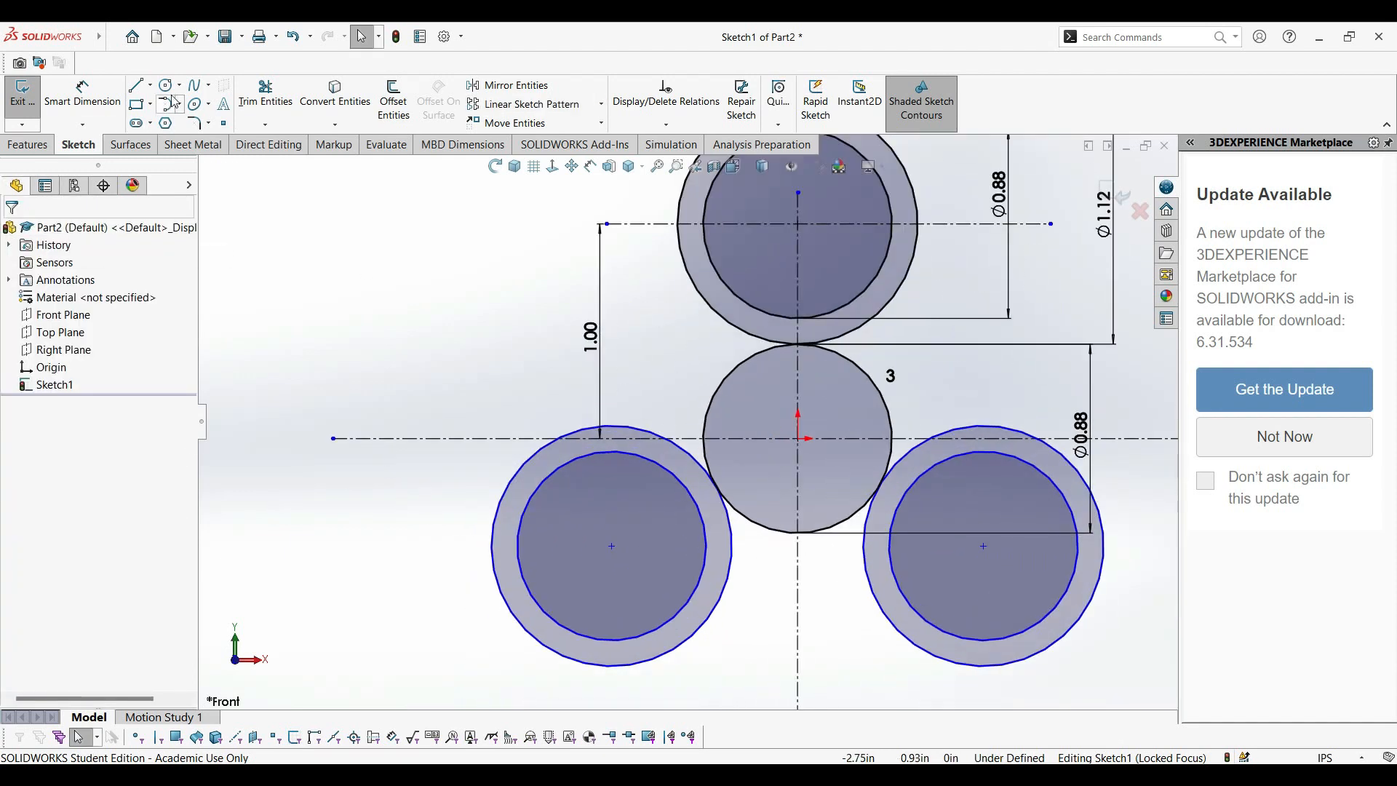
left_click(151, 85)
left_click(177, 119)
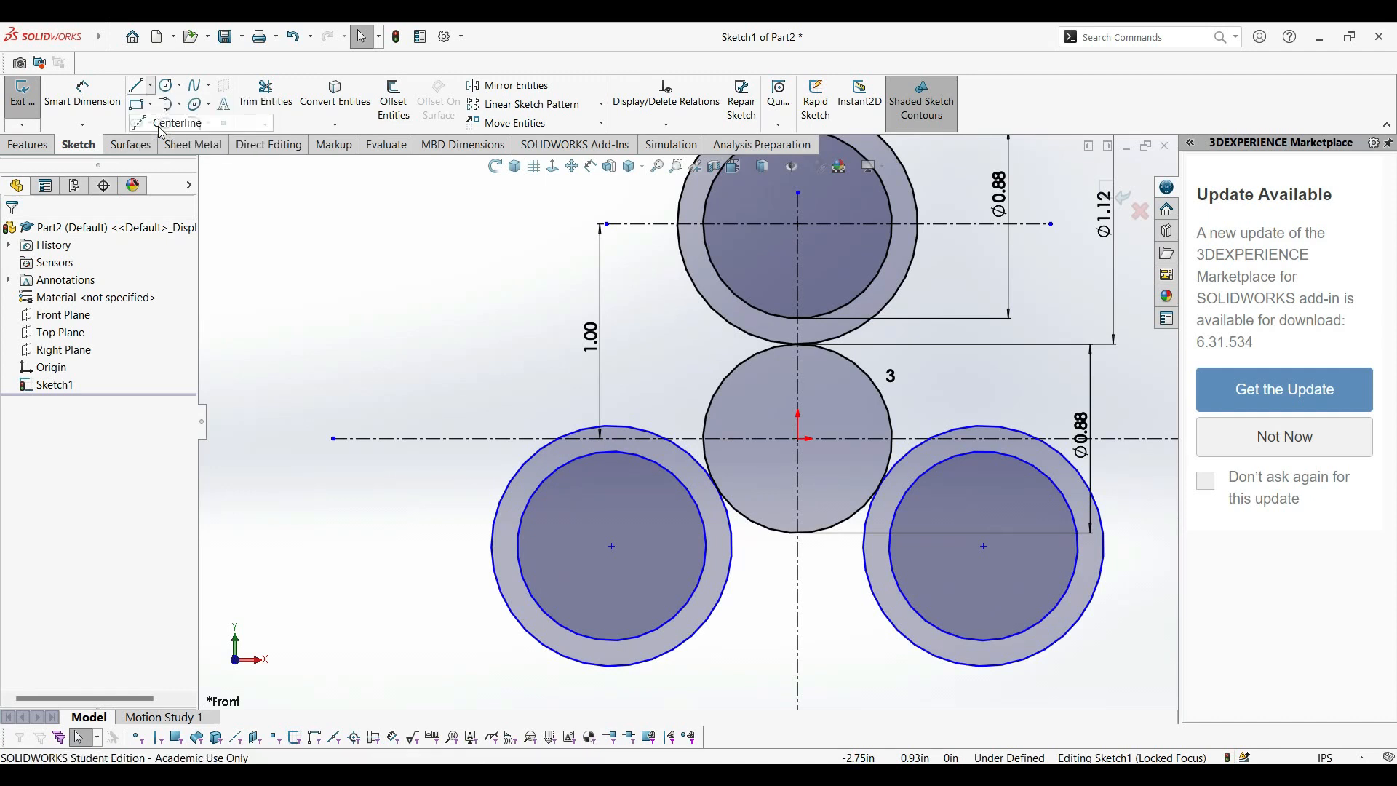
left_click(798, 224)
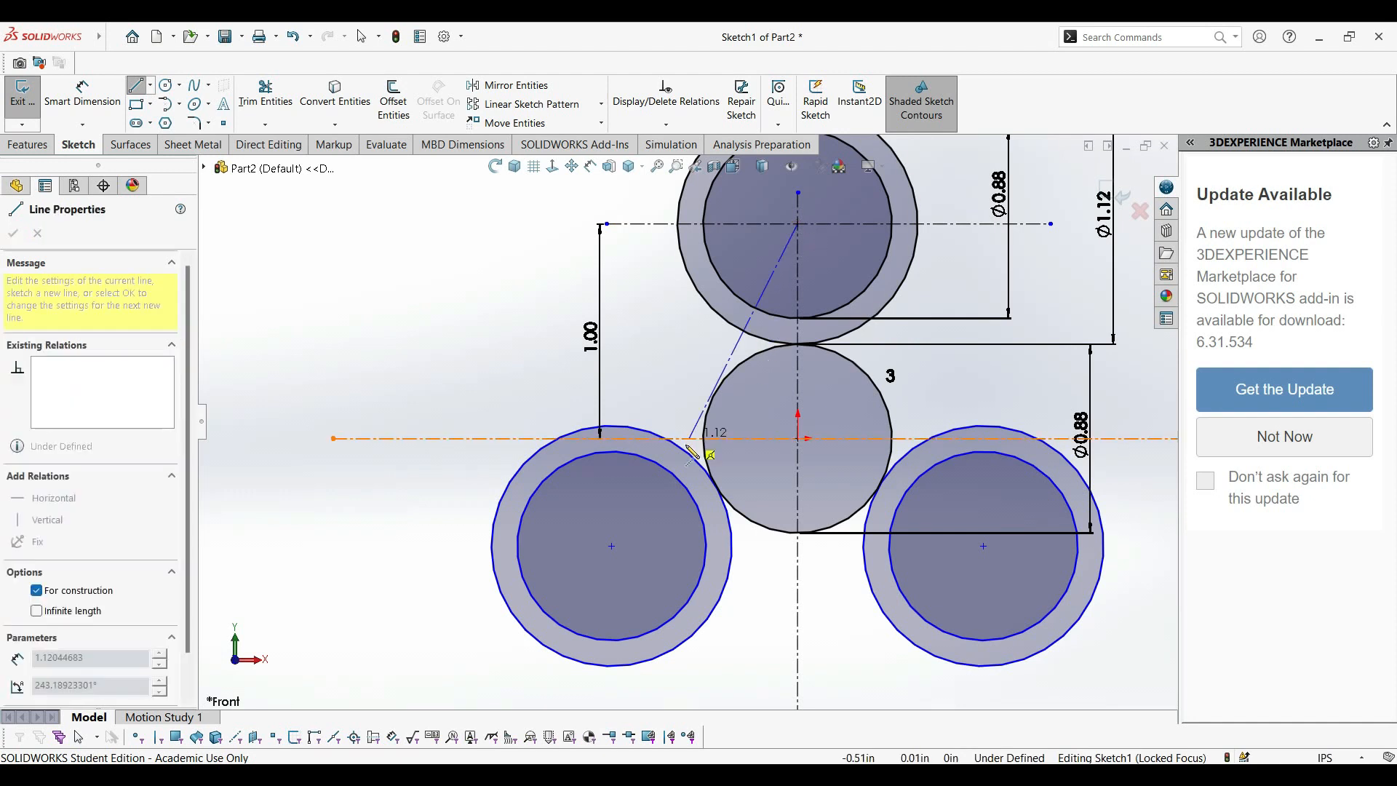
left_click(611, 546)
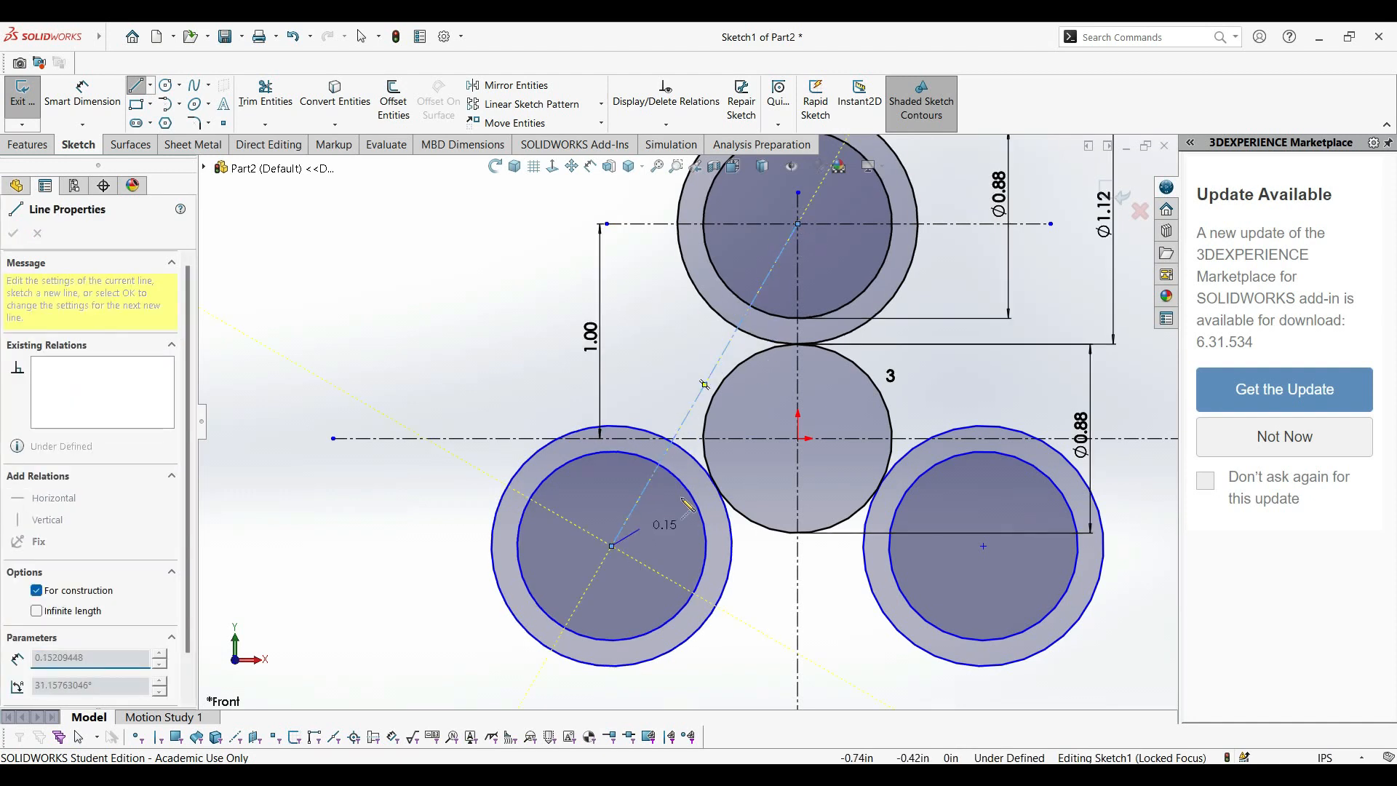
key("Escape")
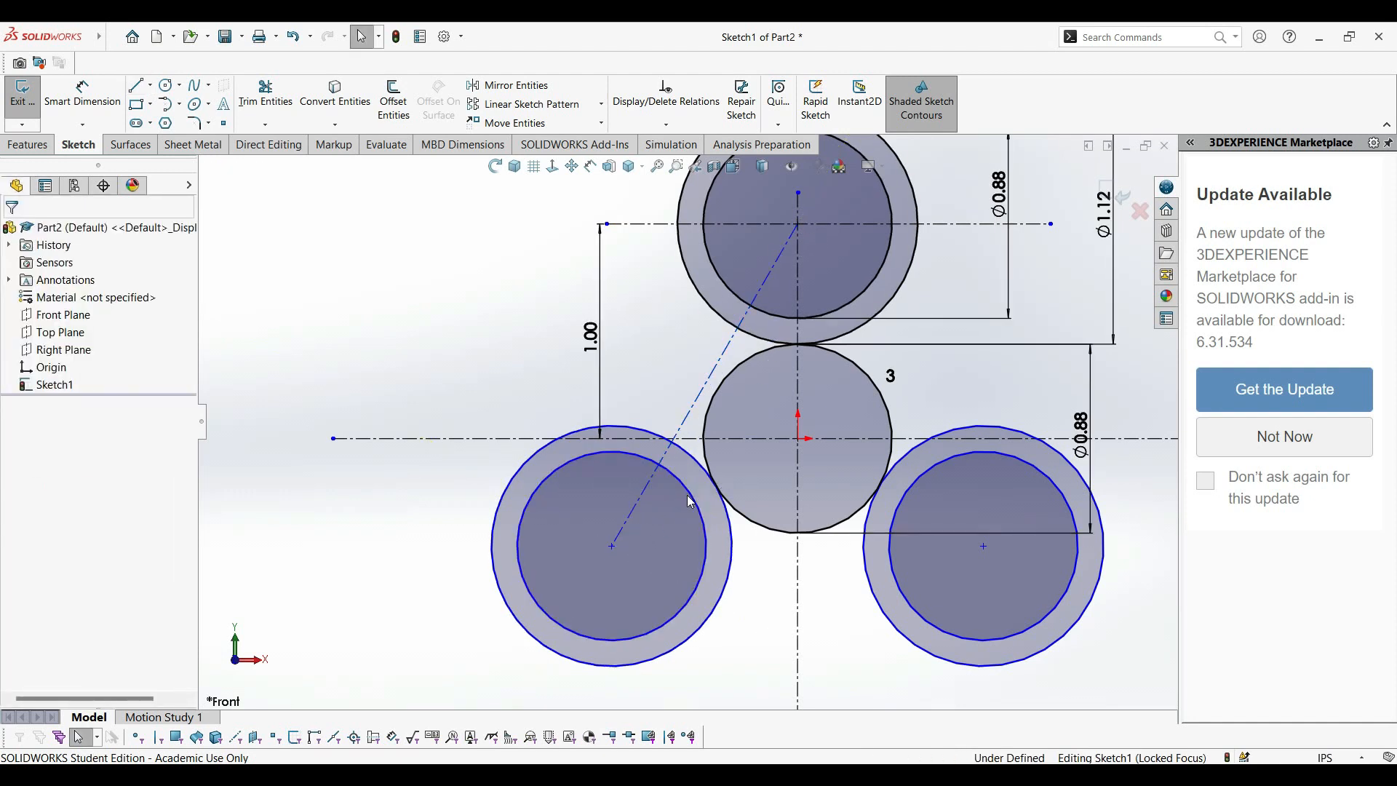
Sketch a centerline about 1.22 in long from the origin up and left, perpendicular to and crossing the slanted centerline.
key("l")
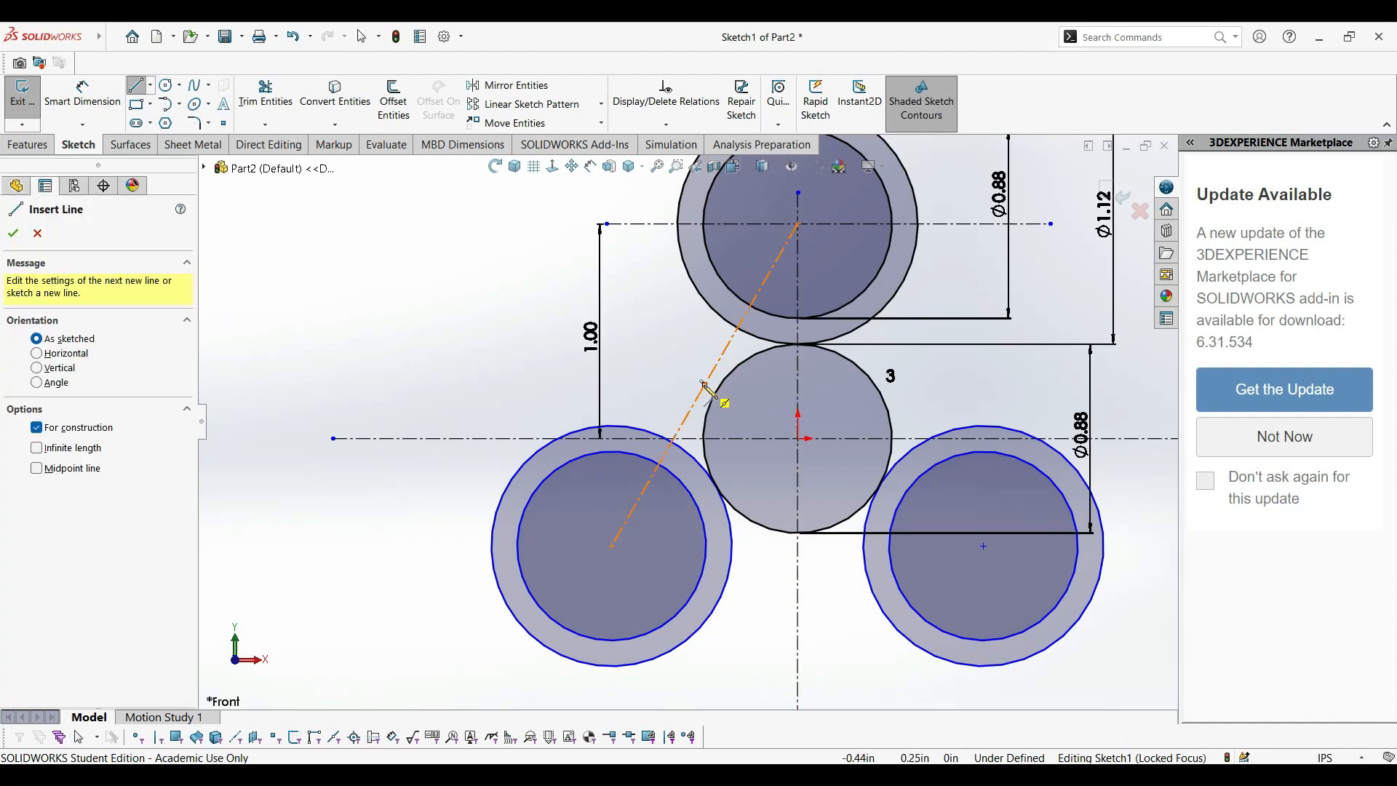
left_click(800, 440)
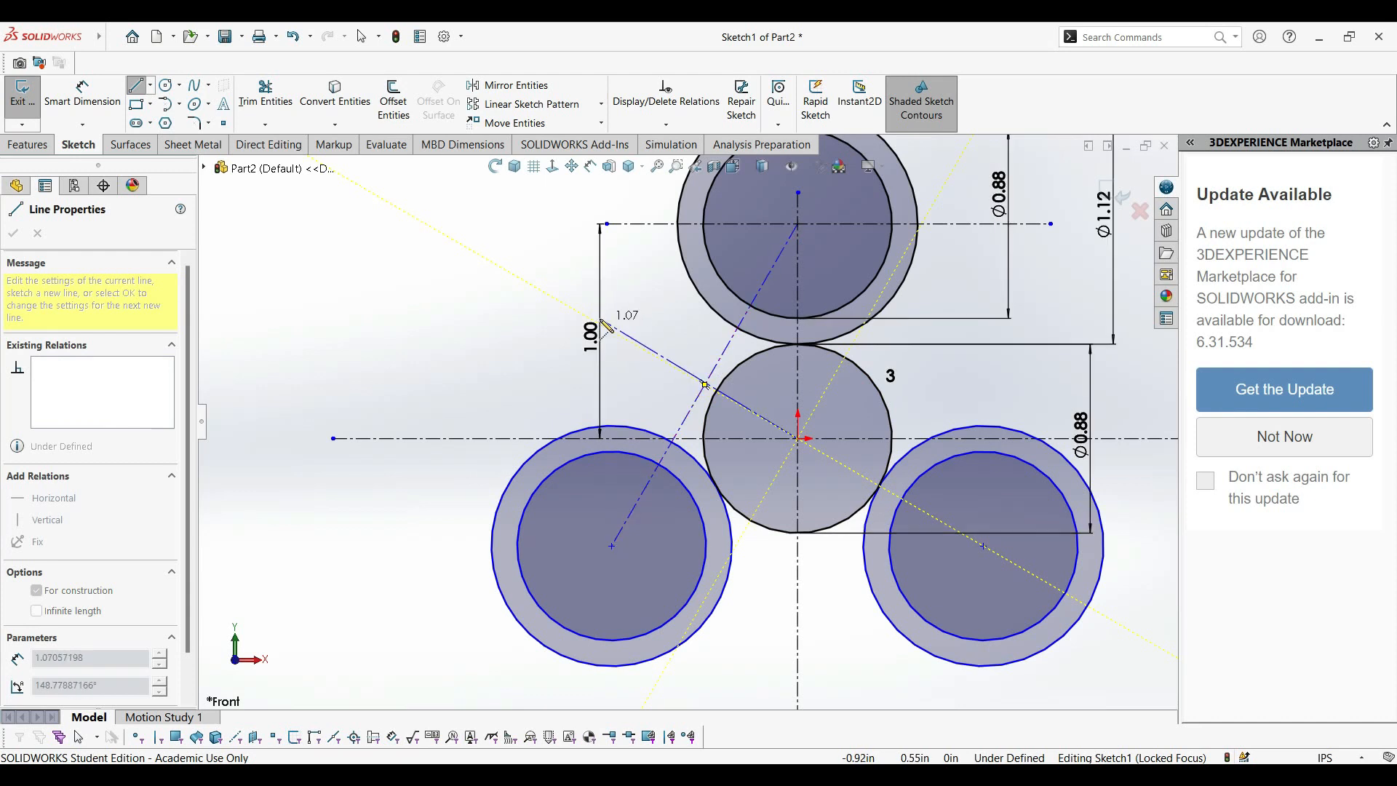
left_click(573, 308)
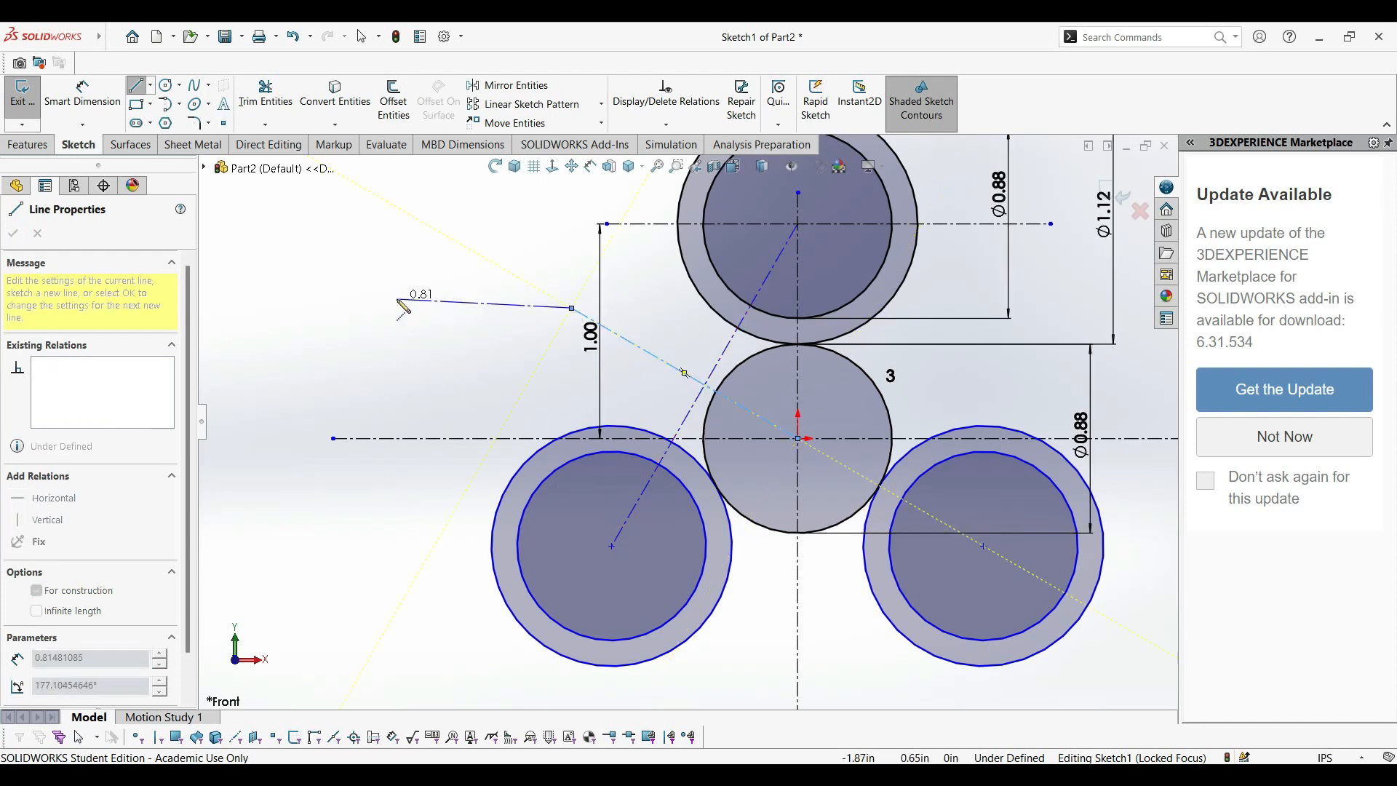
key("Escape")
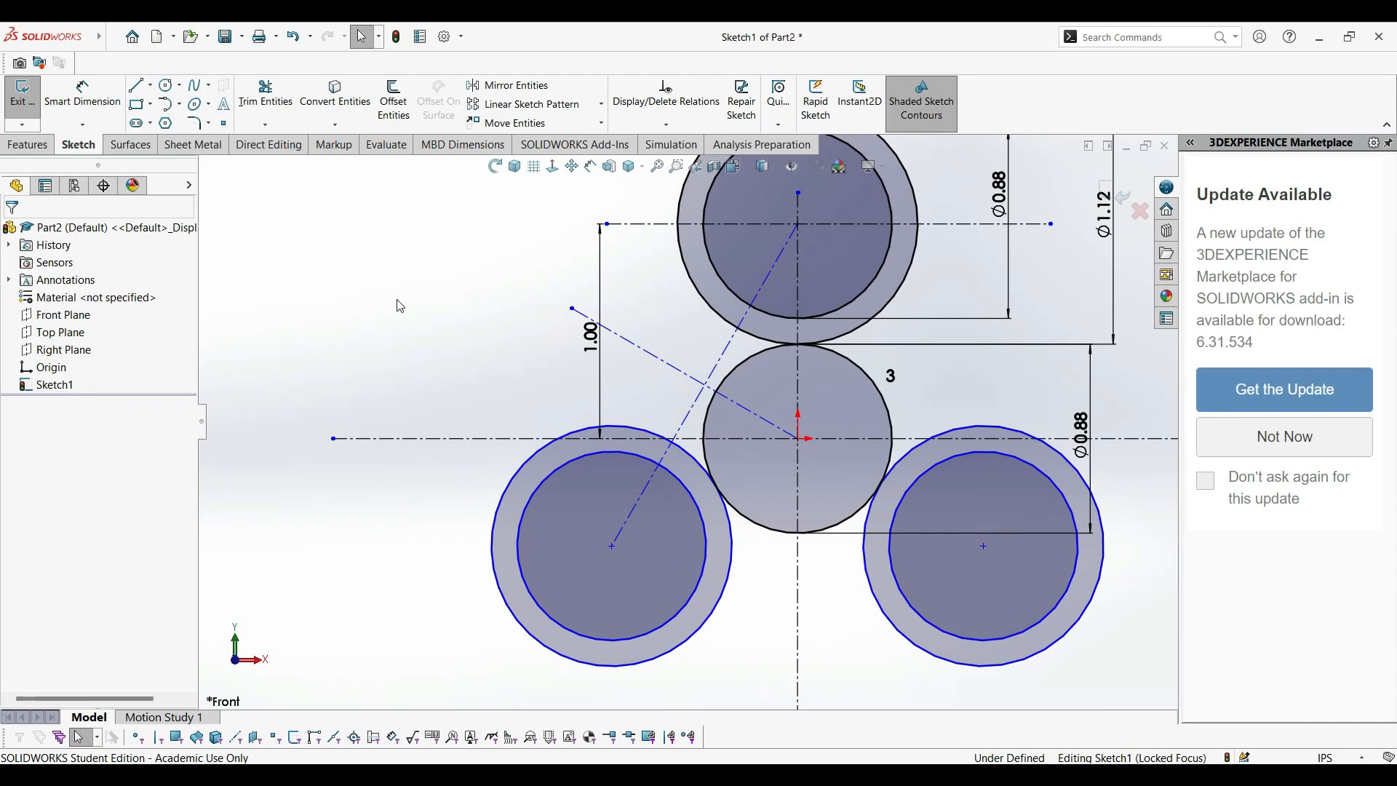
Dimension the length of the perpendicular centerline from the origin as 1 in.
left_click(82, 95)
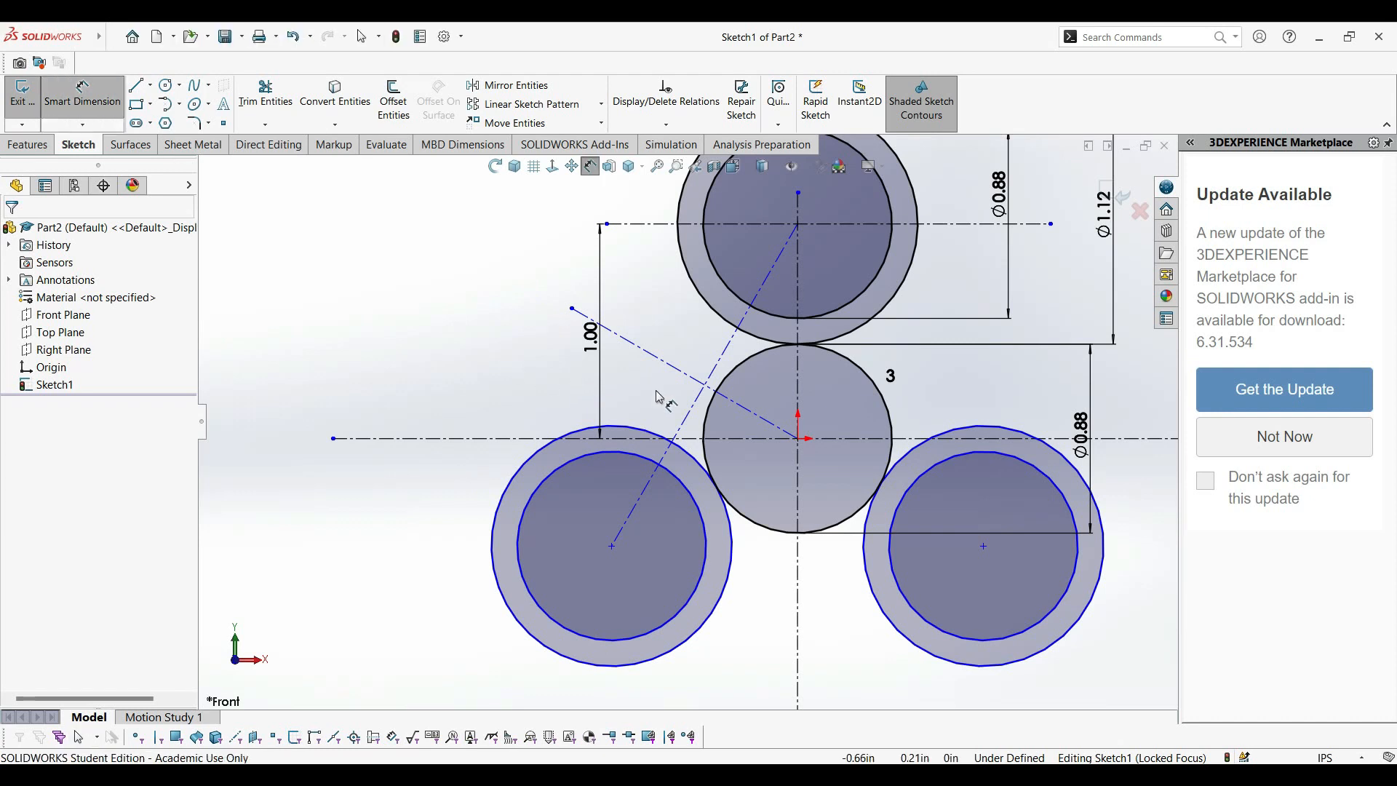
left_click(664, 362)
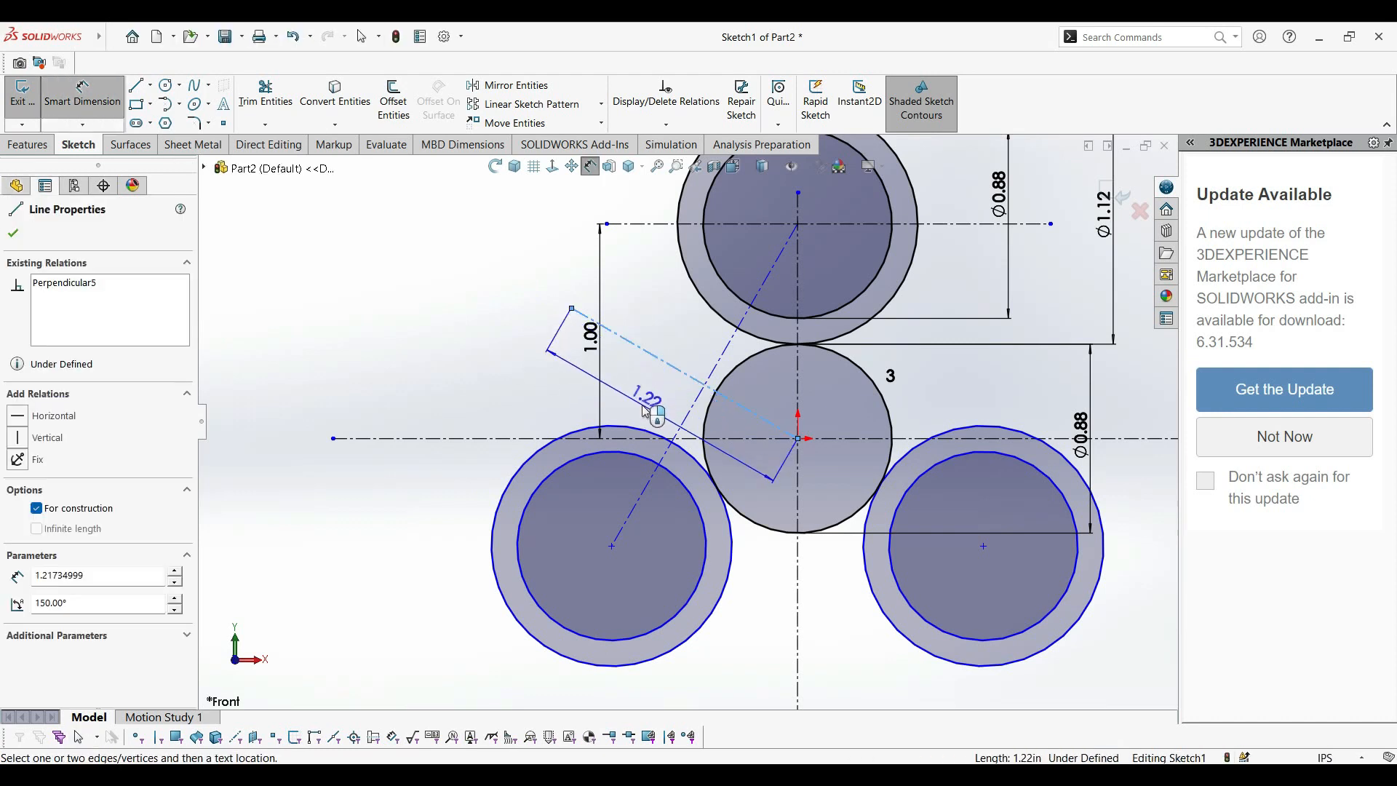
left_click(645, 411)
type("1")
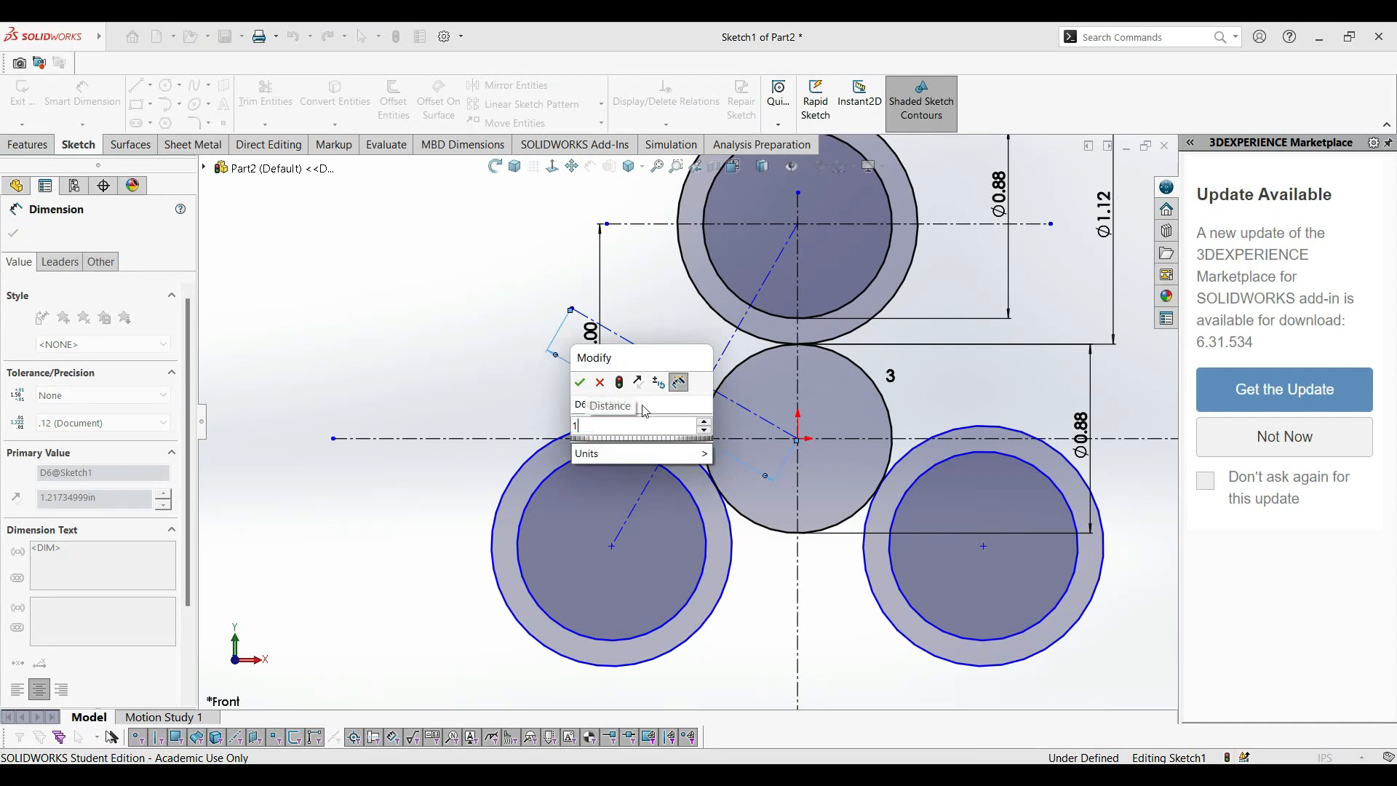
key("Return")
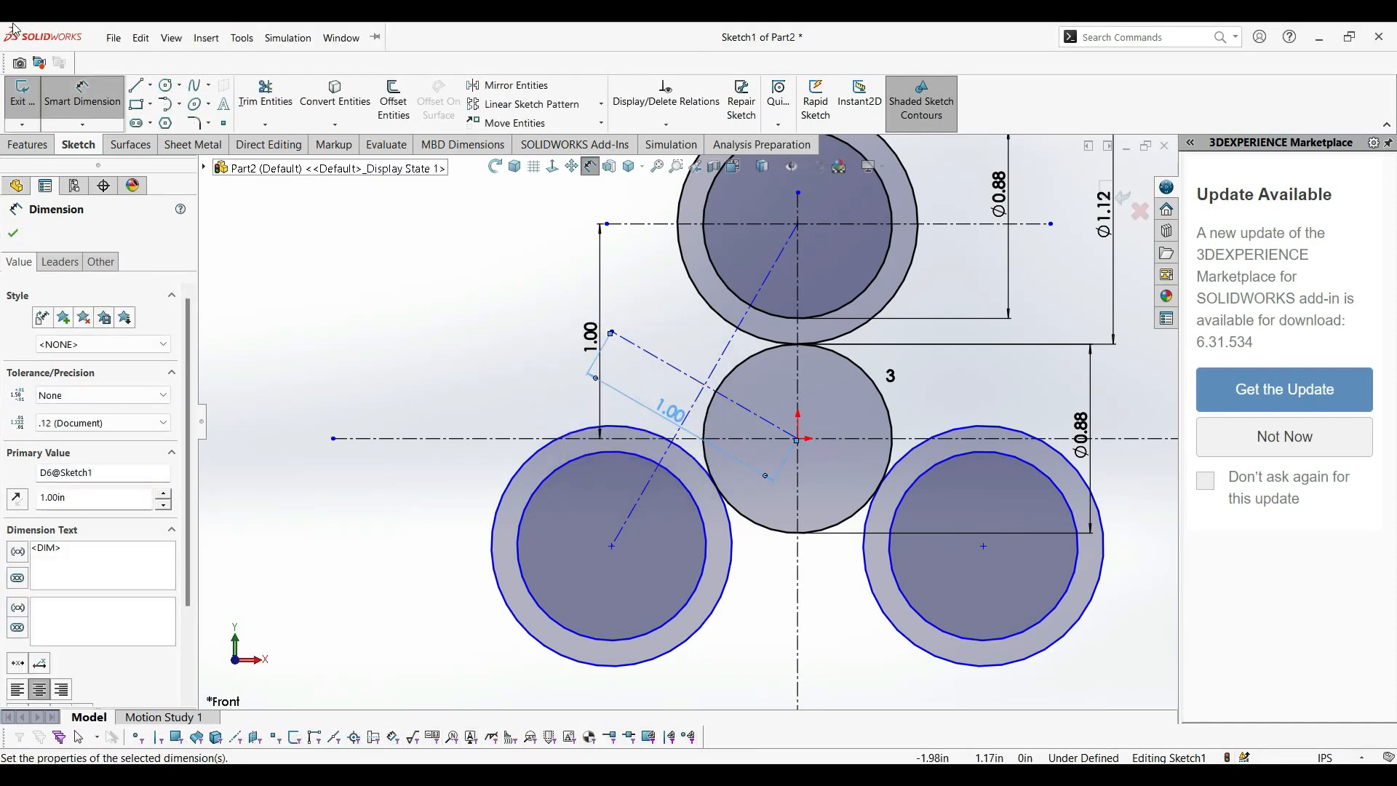
Sketch a circle about 0.89 in in diameter centred on the outer end of the 1 in slanted centerline.
left_click(165, 86)
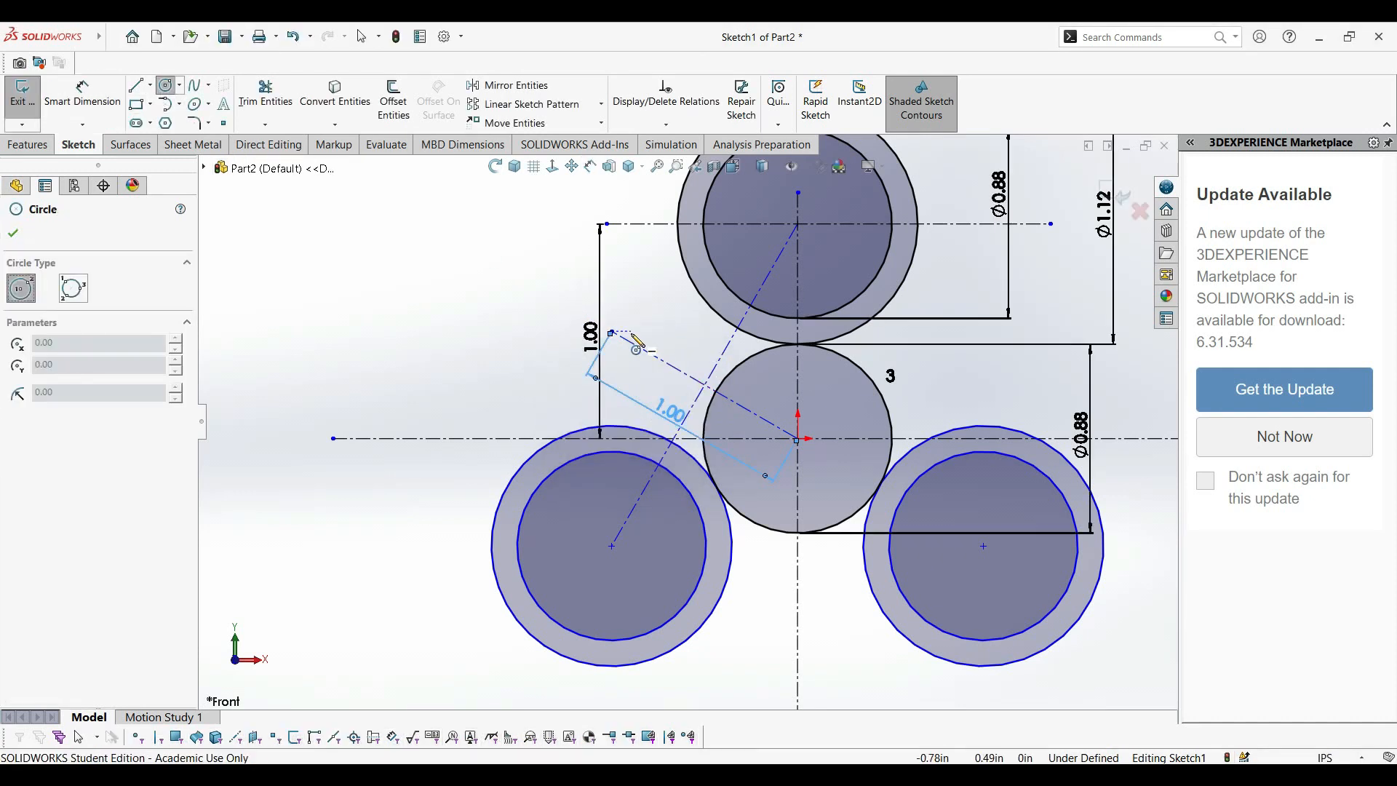
left_click(612, 332)
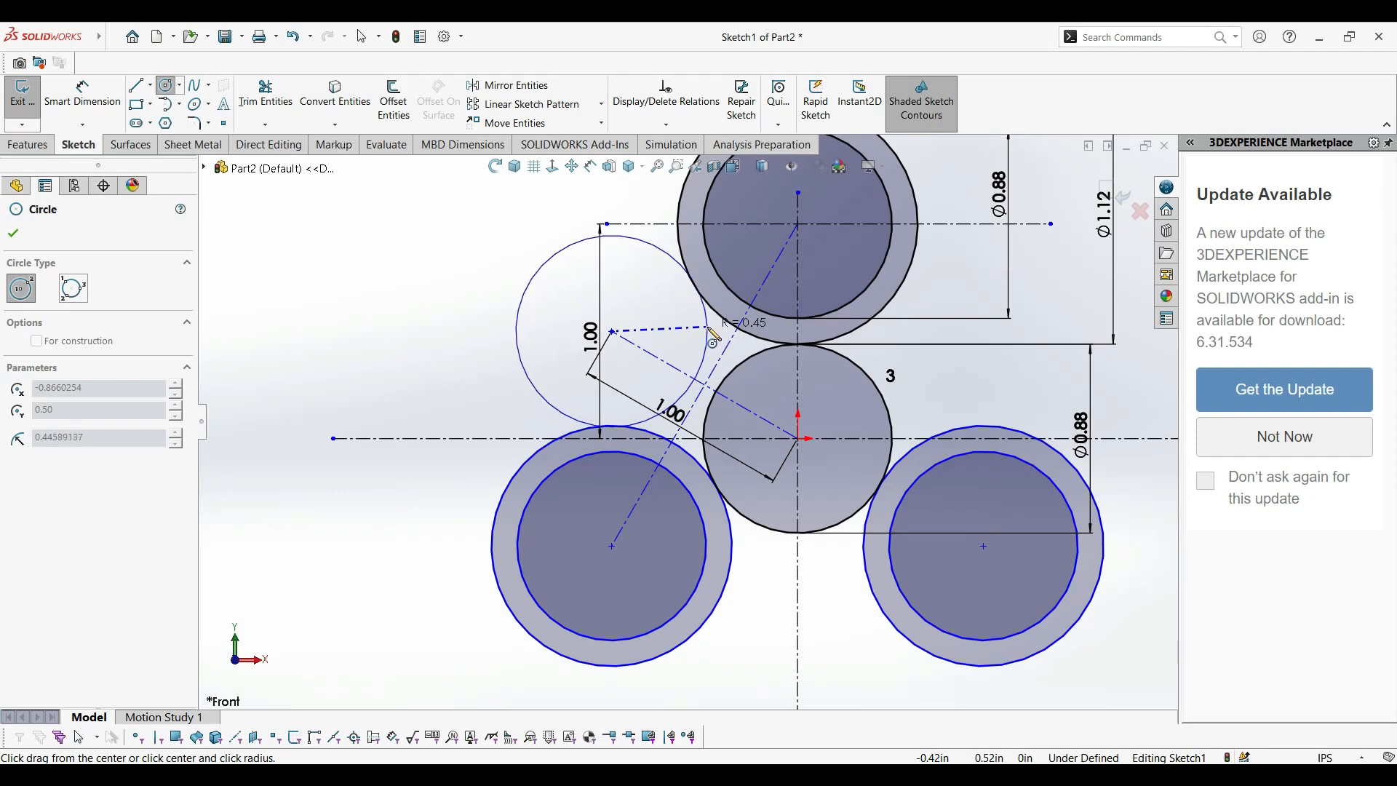
left_click(713, 334)
Dimension the new circle's diameter as 0.88 in.
left_click(82, 99)
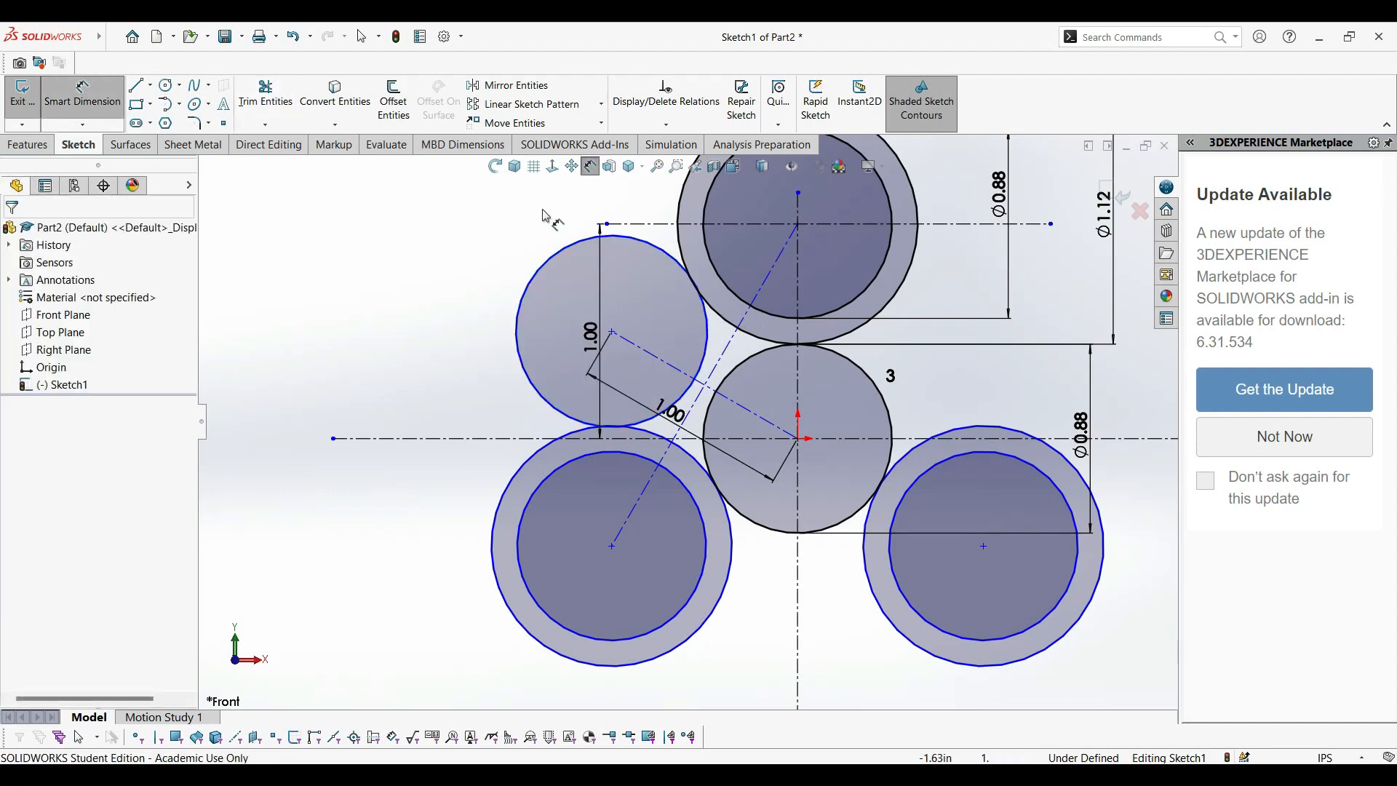
left_click(577, 251)
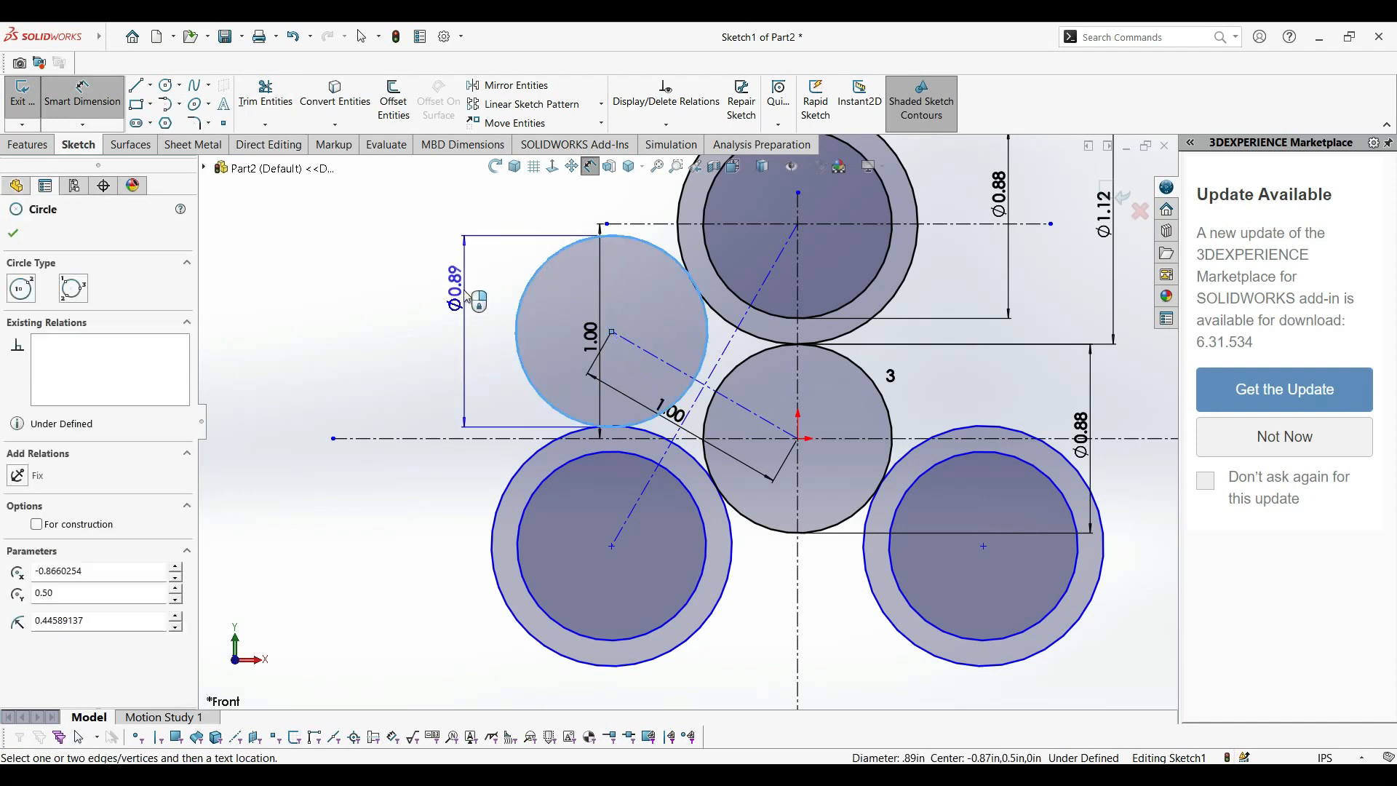
left_click(458, 306)
type("0.88")
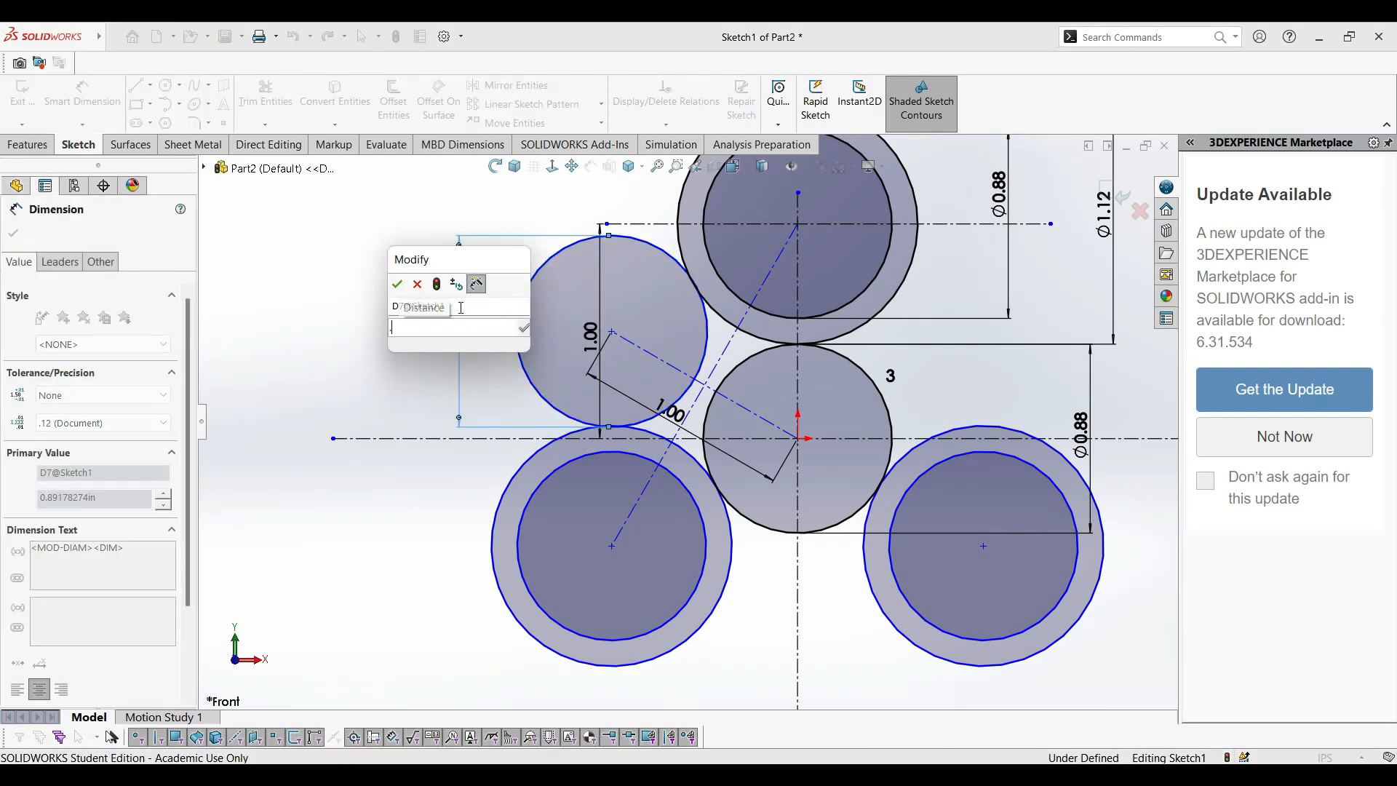
key("Return")
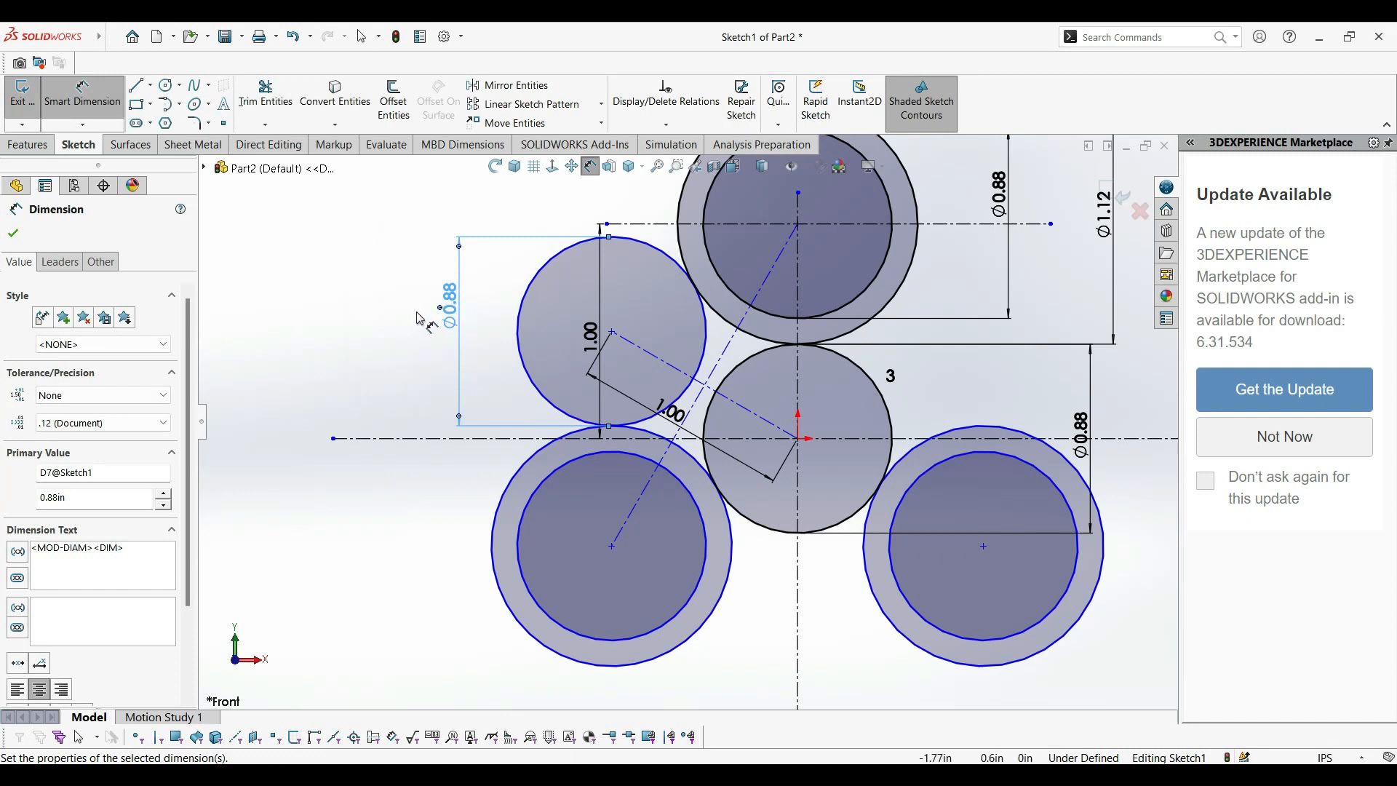
left_click(13, 232)
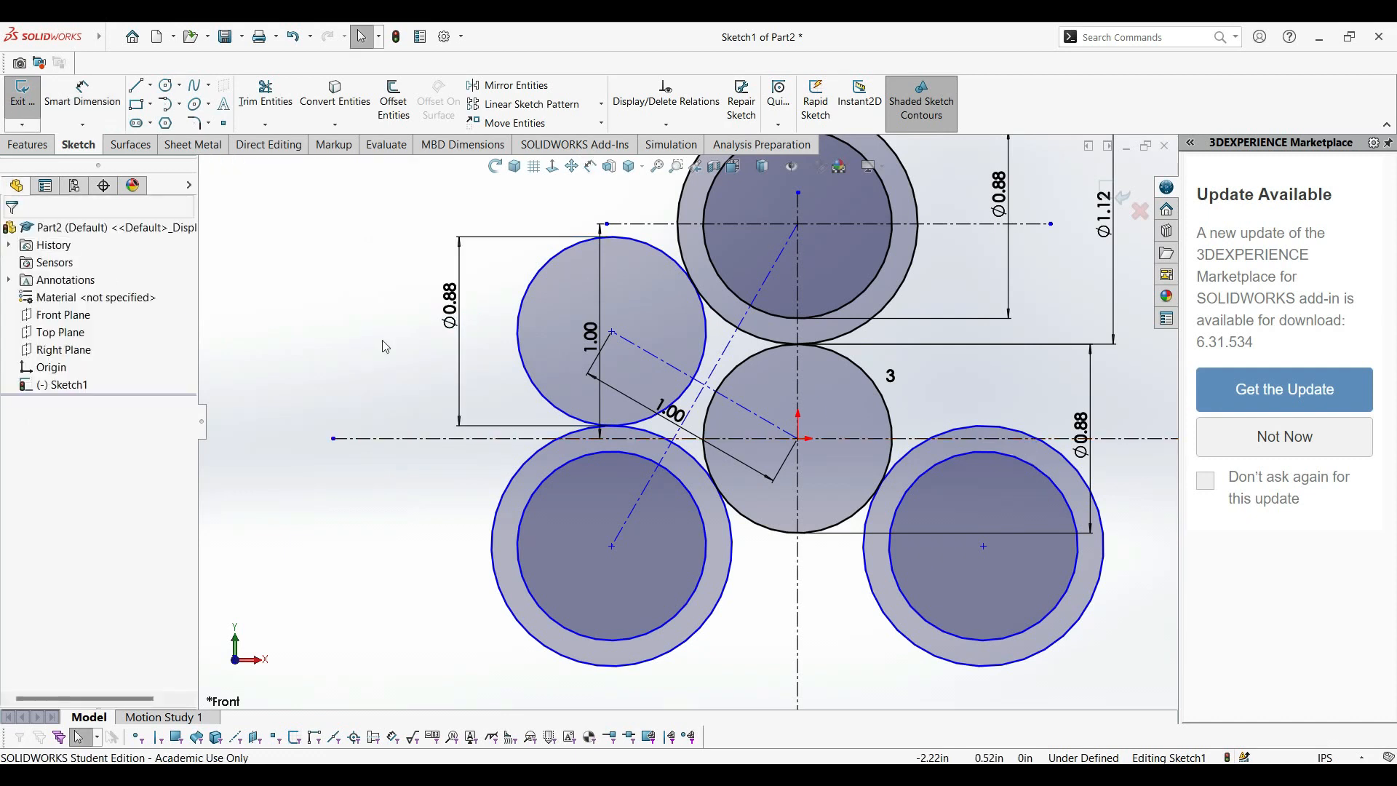
Trim away the outer portion of the new 0.88 in circle, keeping the arc facing the origin between the upper and lower-left circles.
scroll(778, 558, "up", 4)
scroll(882, 354, "down", 3)
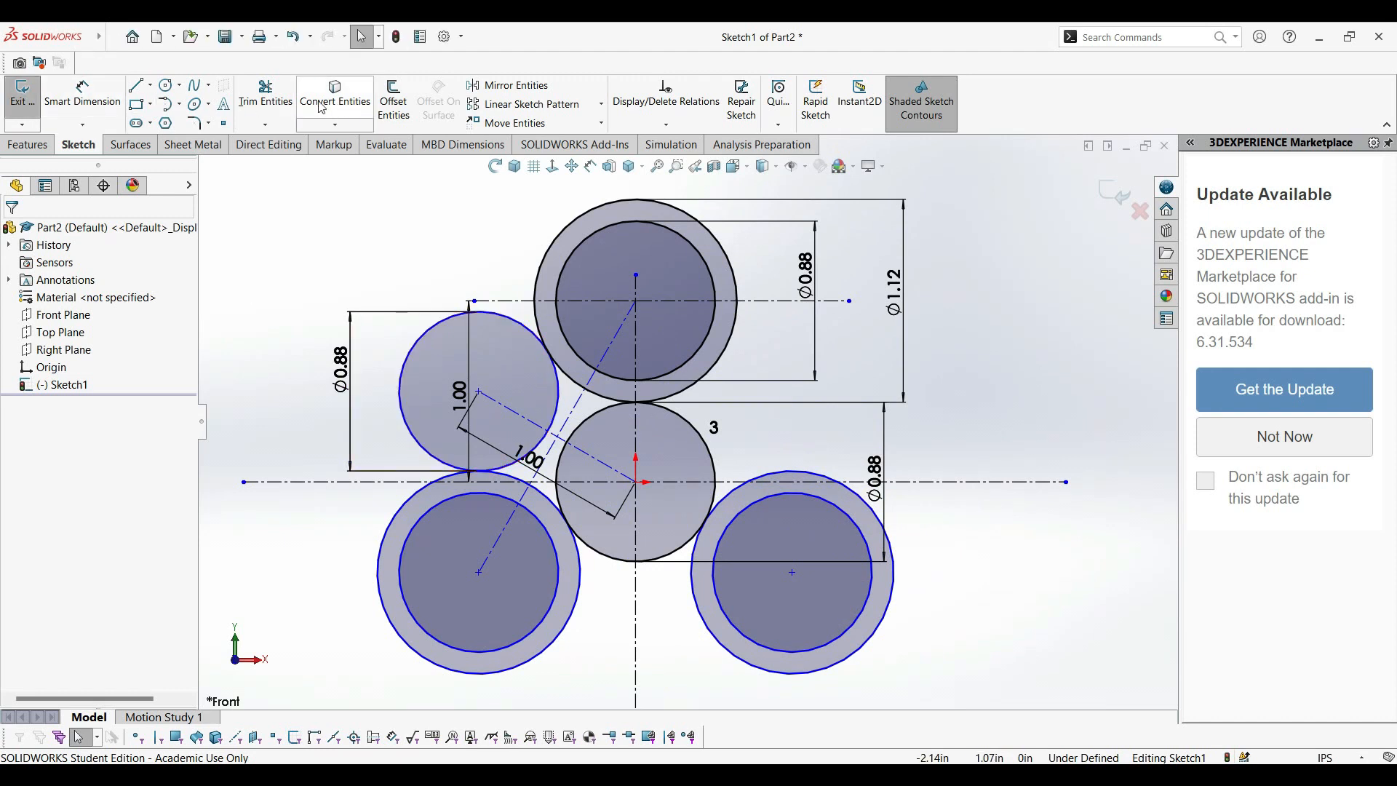
left_click(265, 99)
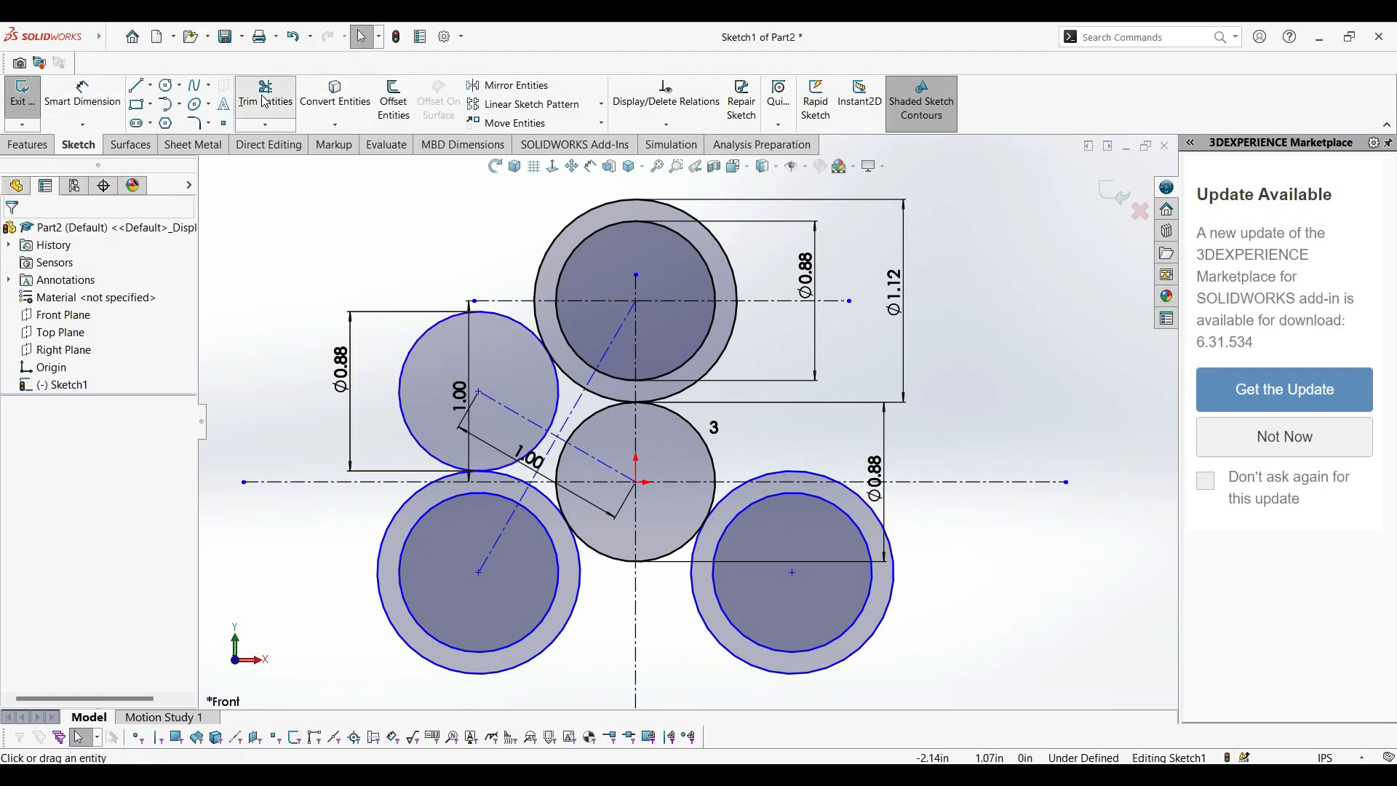
left_click(422, 342)
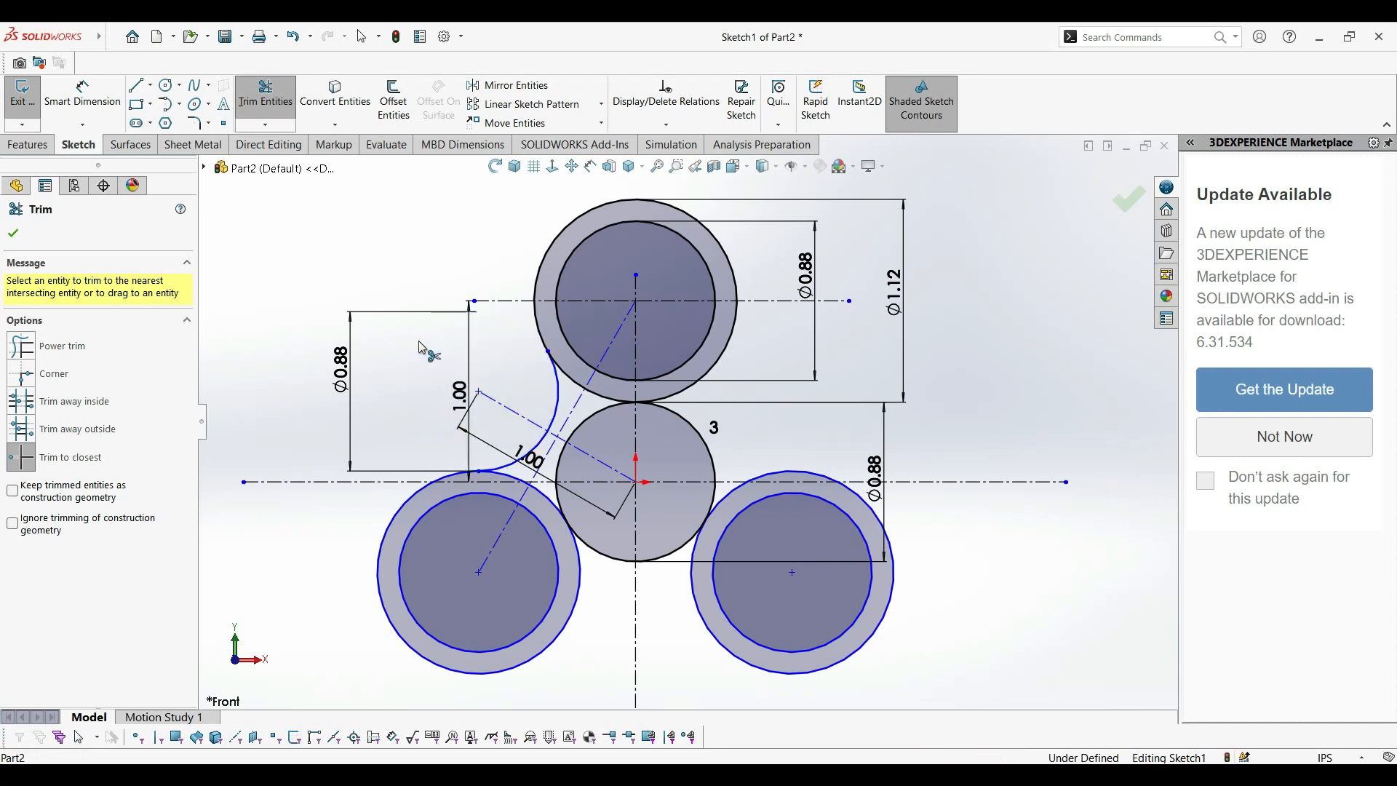
left_click(15, 234)
Circular-pattern only the trimmed connecting arc about the origin, with 3 equally spaced instances over 360 degrees.
left_click(602, 106)
left_click(571, 141)
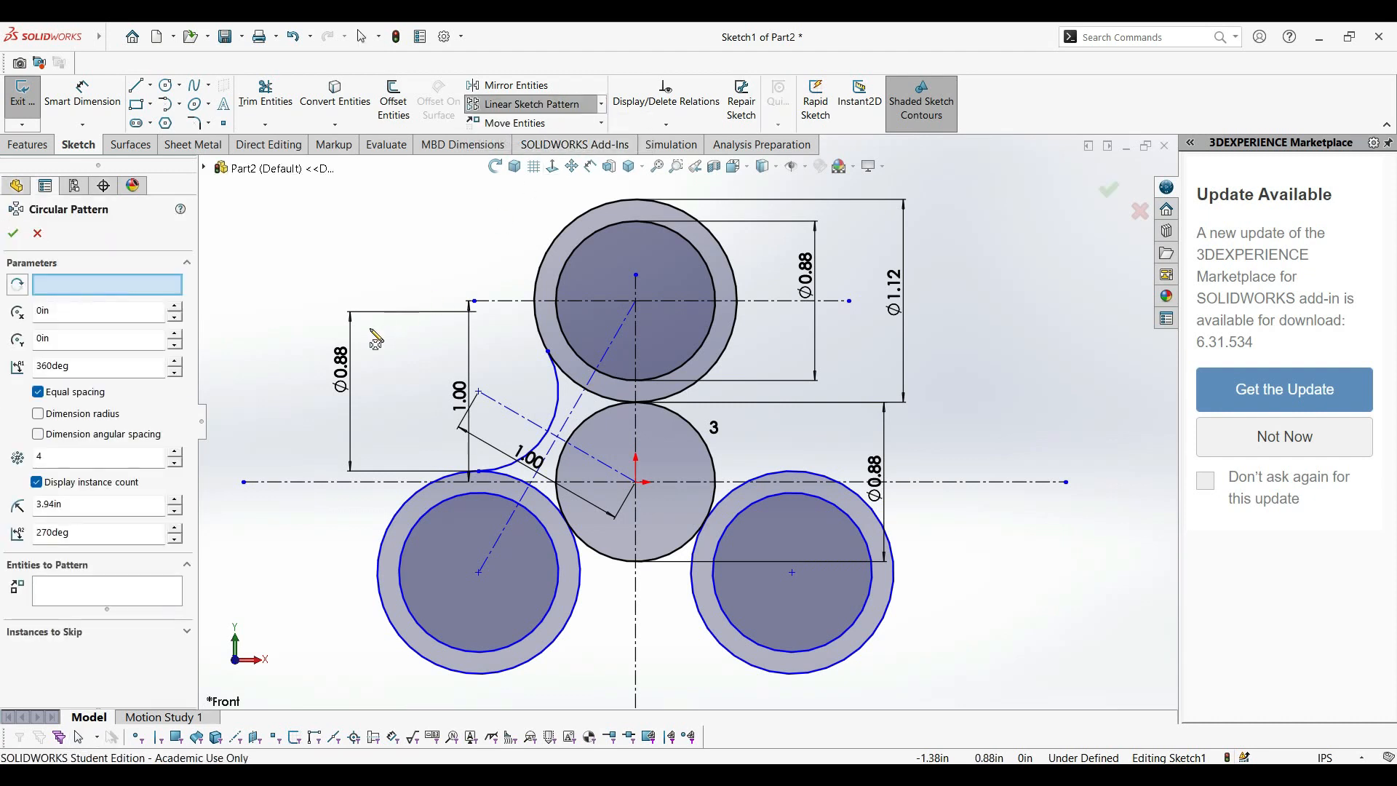
left_click(597, 420)
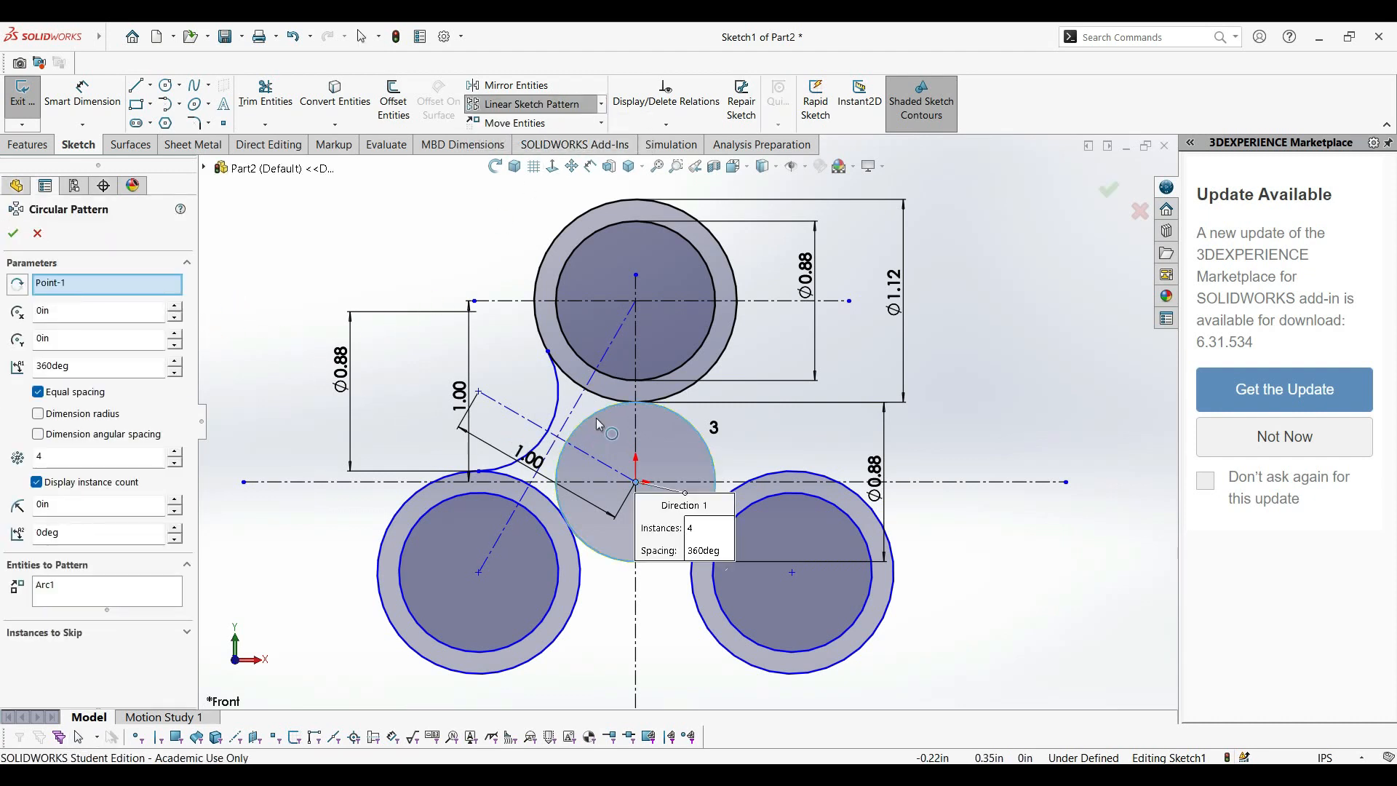
double_click(72, 452)
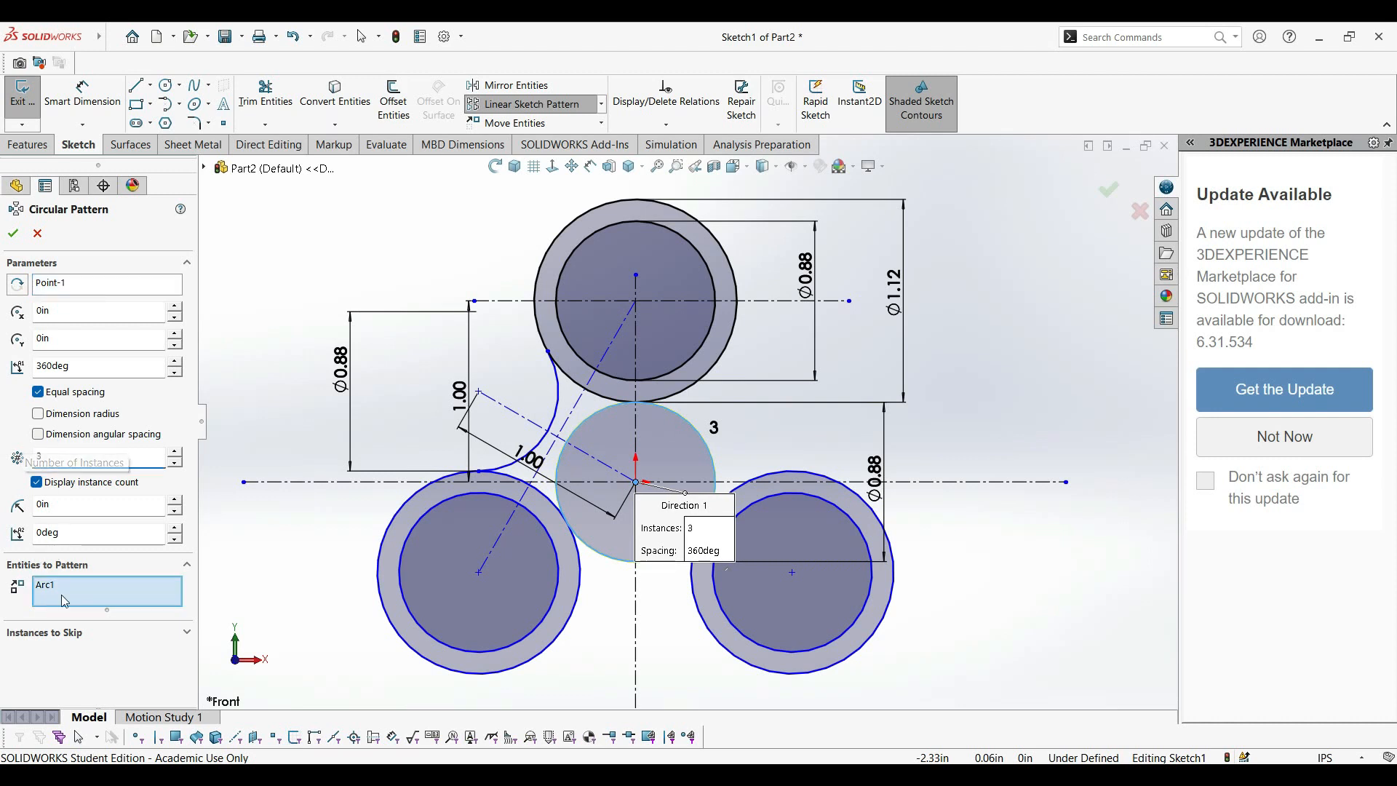
left_click(94, 596)
key("Delete")
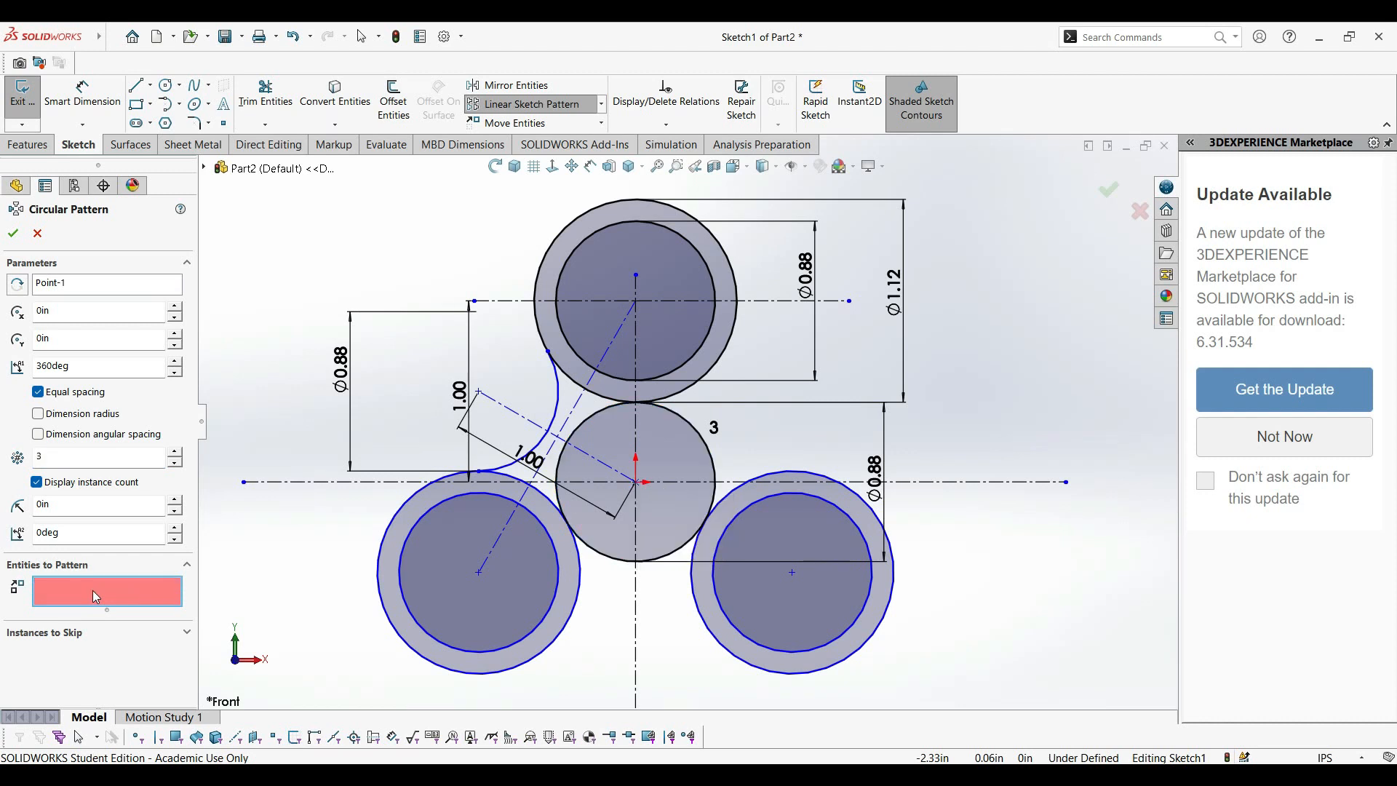
left_click(558, 412)
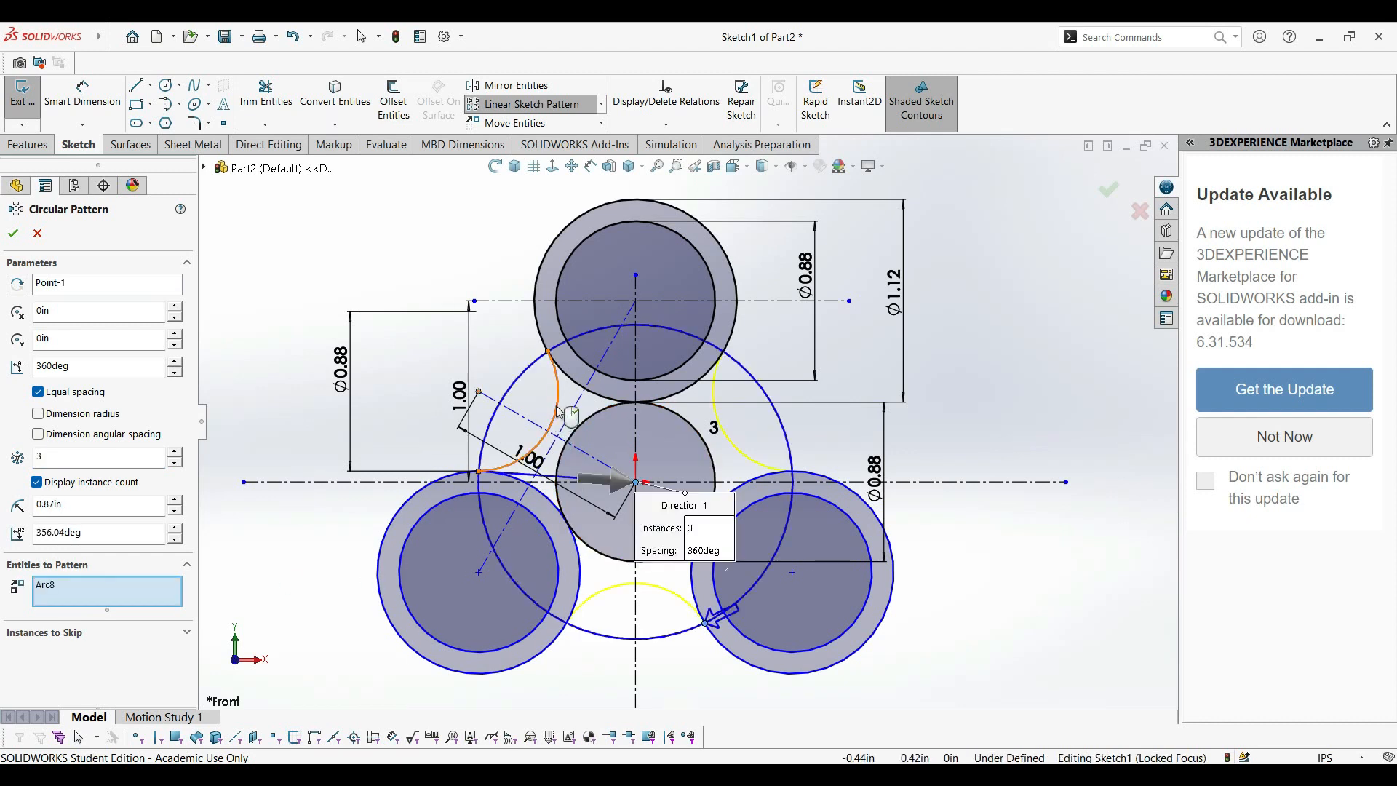
left_click(13, 234)
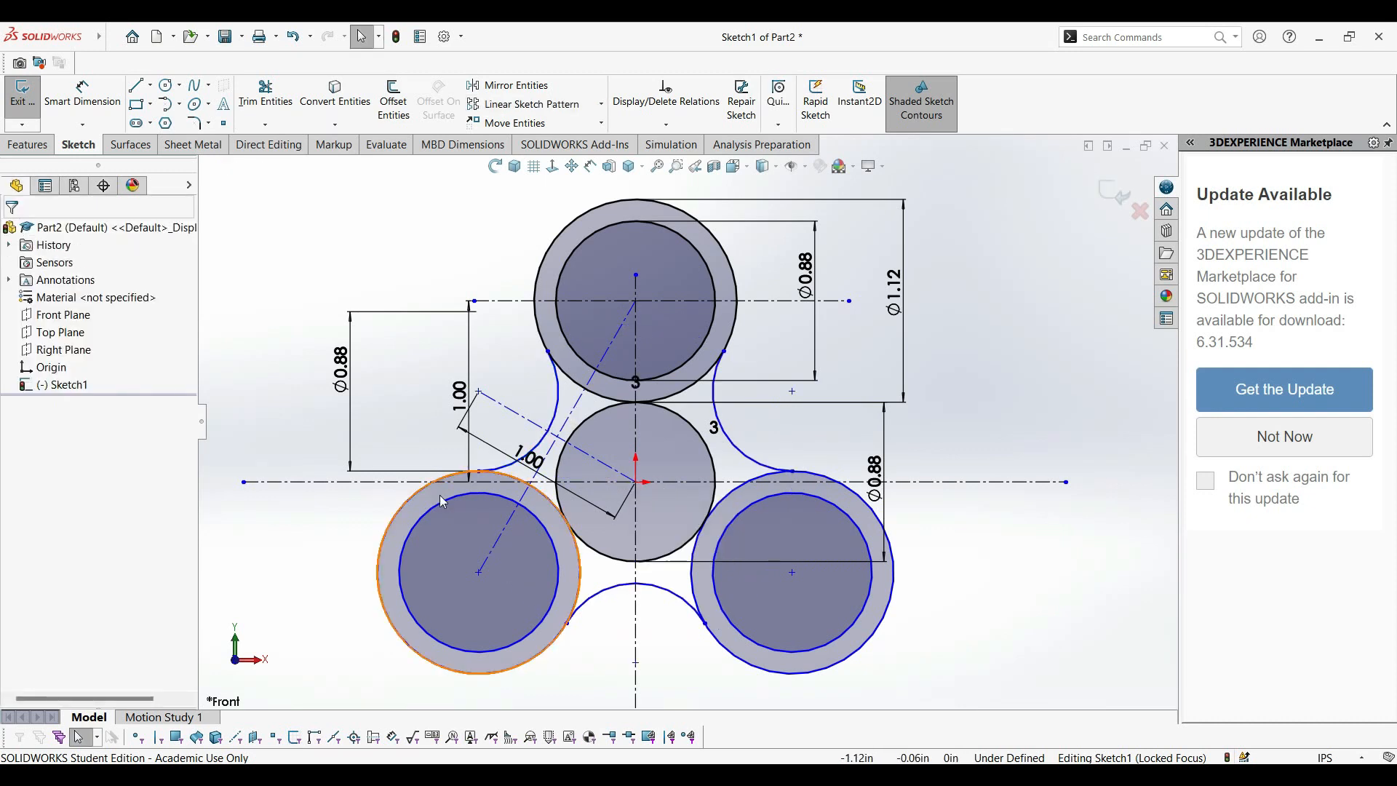
Trim the inner segments of the lower-left outer circle between the two adjoining connecting arcs.
scroll(622, 555, "down", 2)
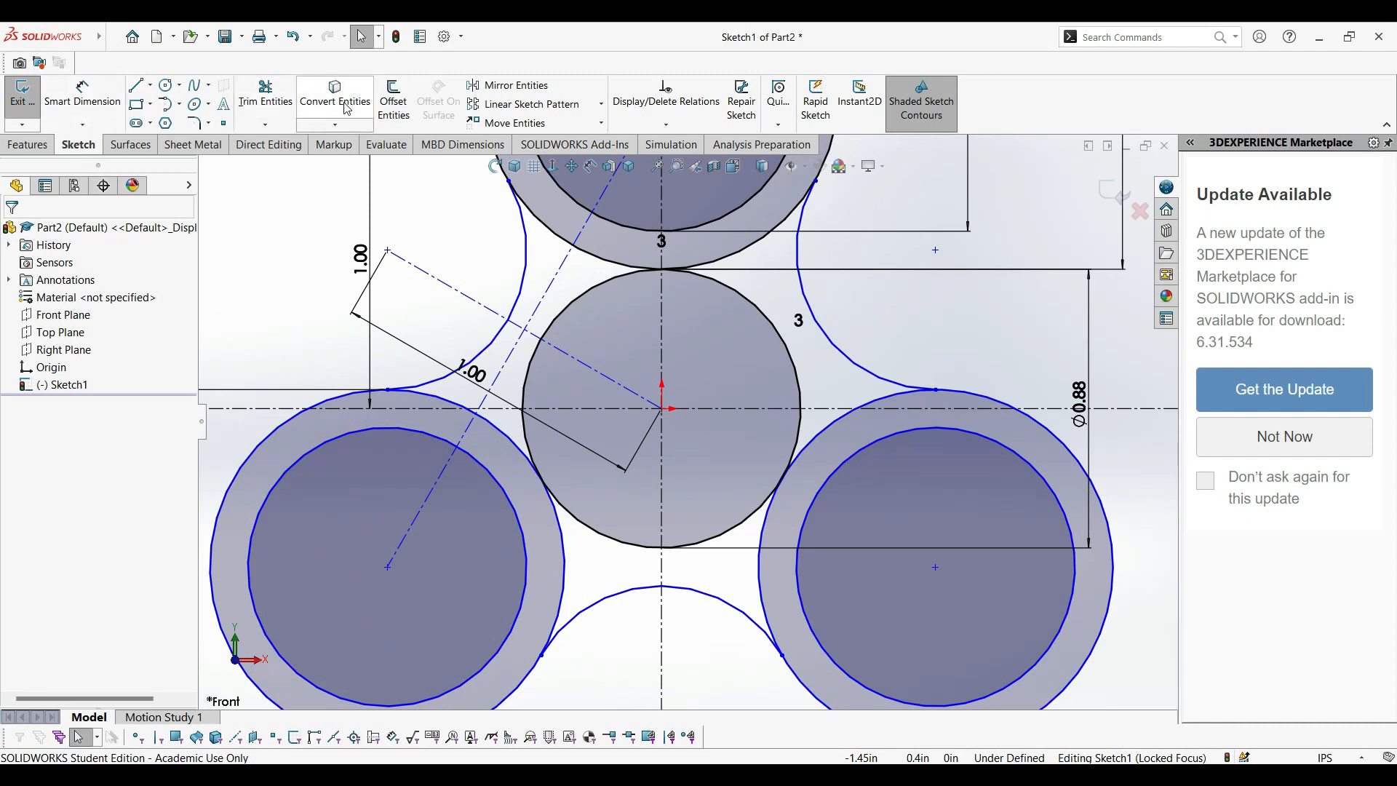
left_click(282, 98)
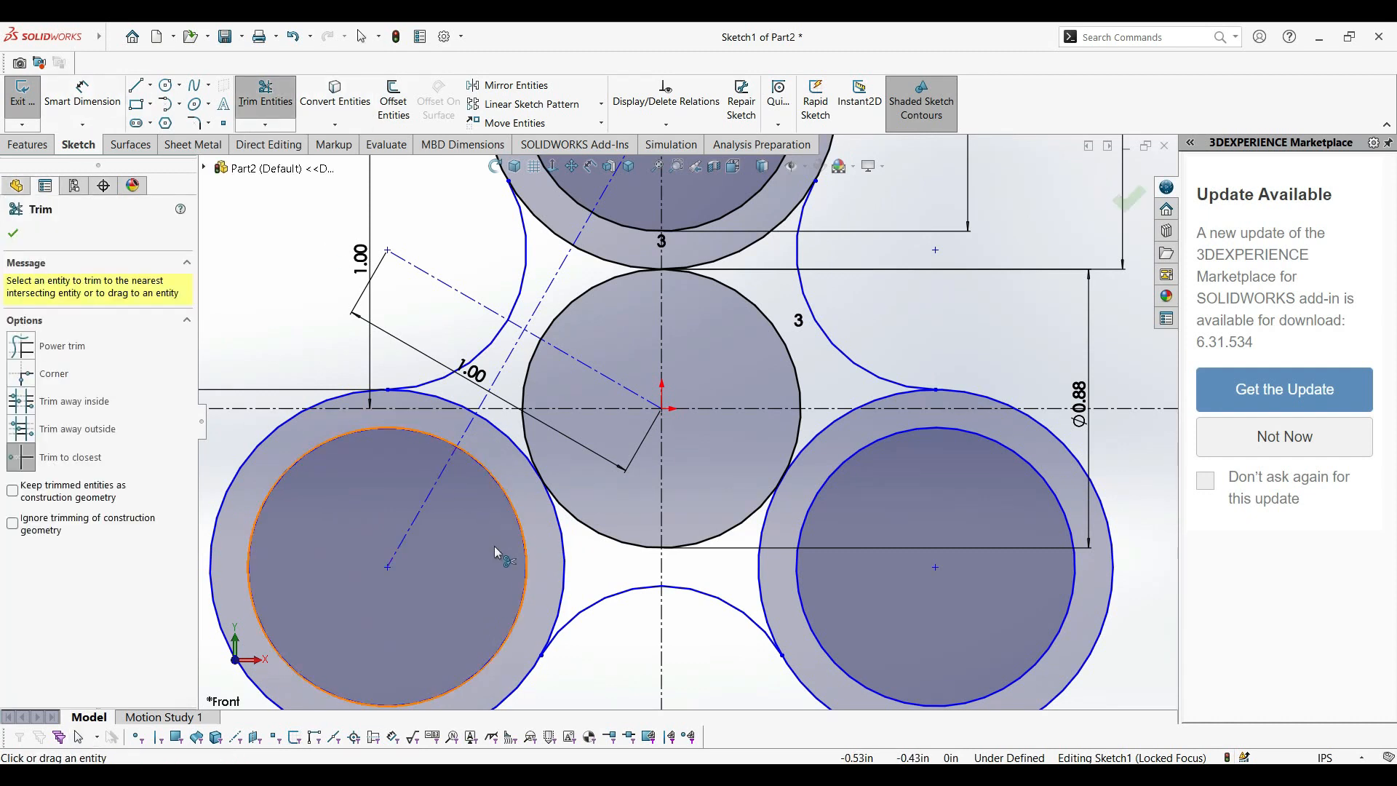
left_click(564, 566)
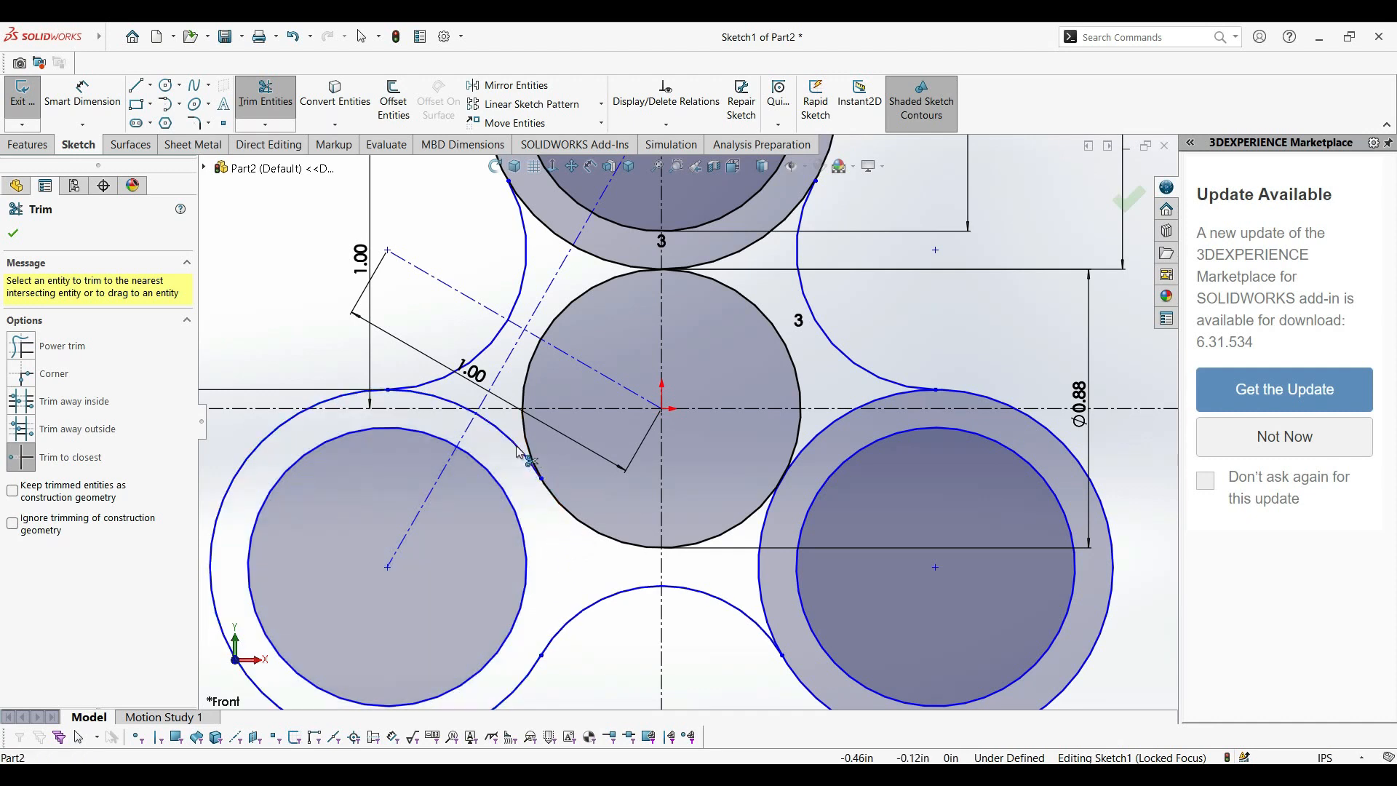
left_click(454, 405)
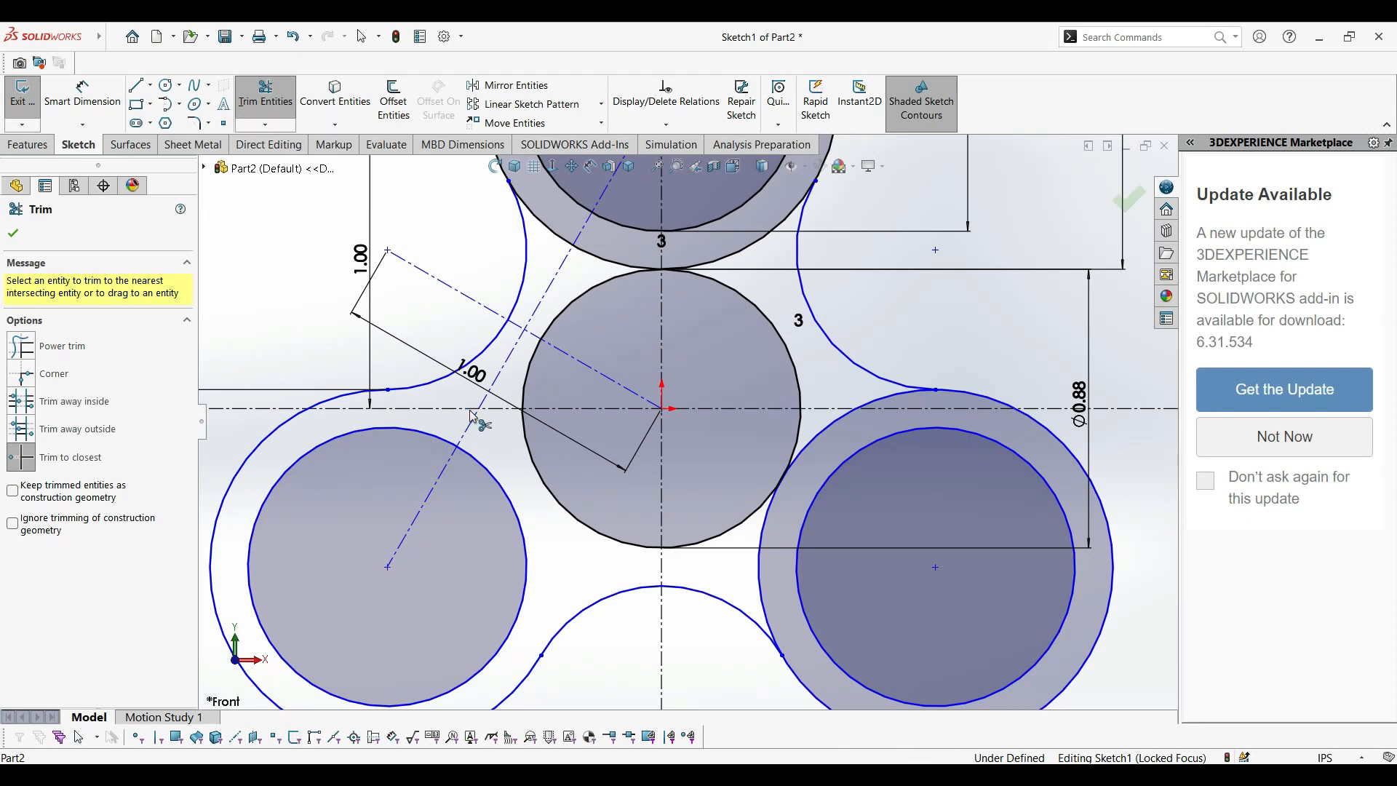
Trim the inner segments of the lower-right outer circle between the two adjoining connecting arcs.
scroll(853, 420, "down", 2)
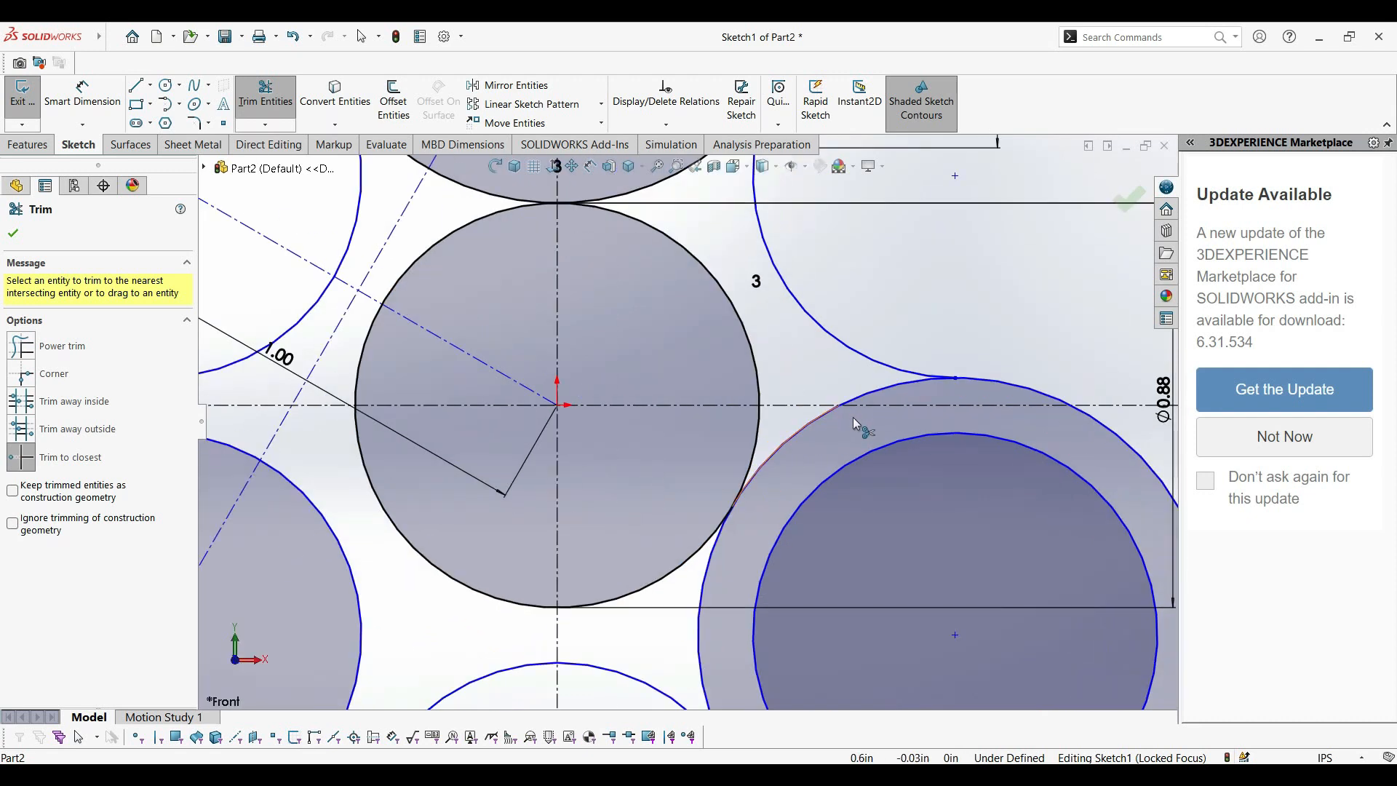
left_click(893, 393)
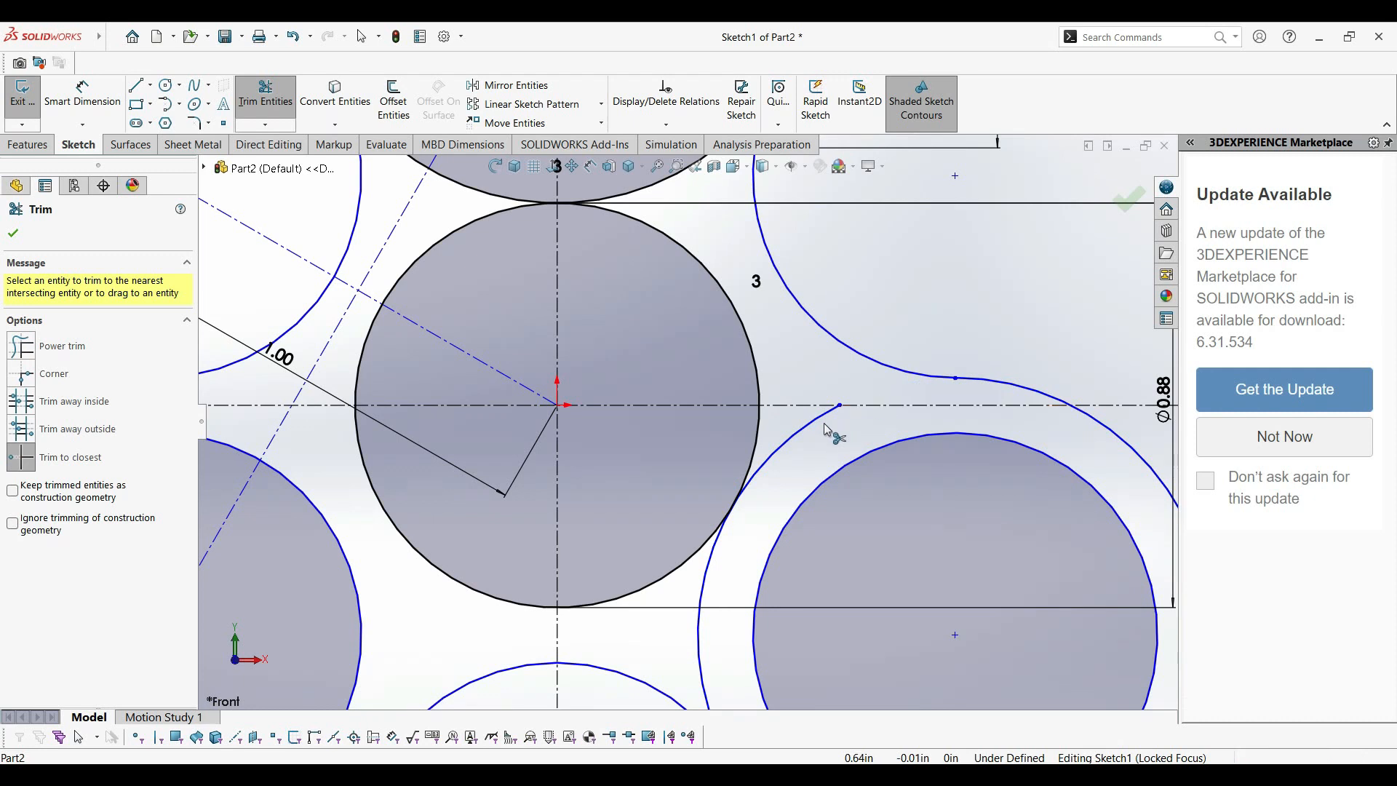
left_click(809, 432)
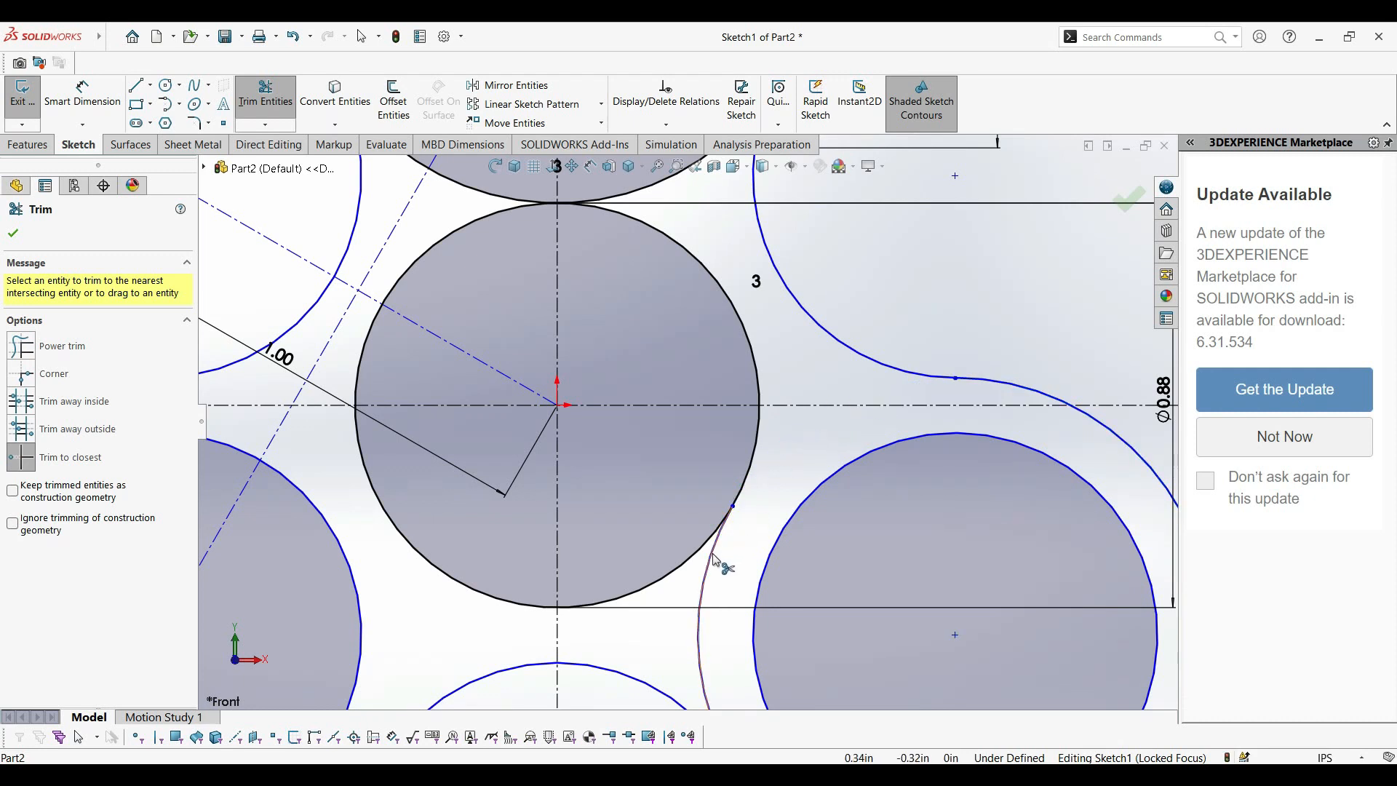
scroll(683, 700, "up", 5)
scroll(730, 584, "down", 5)
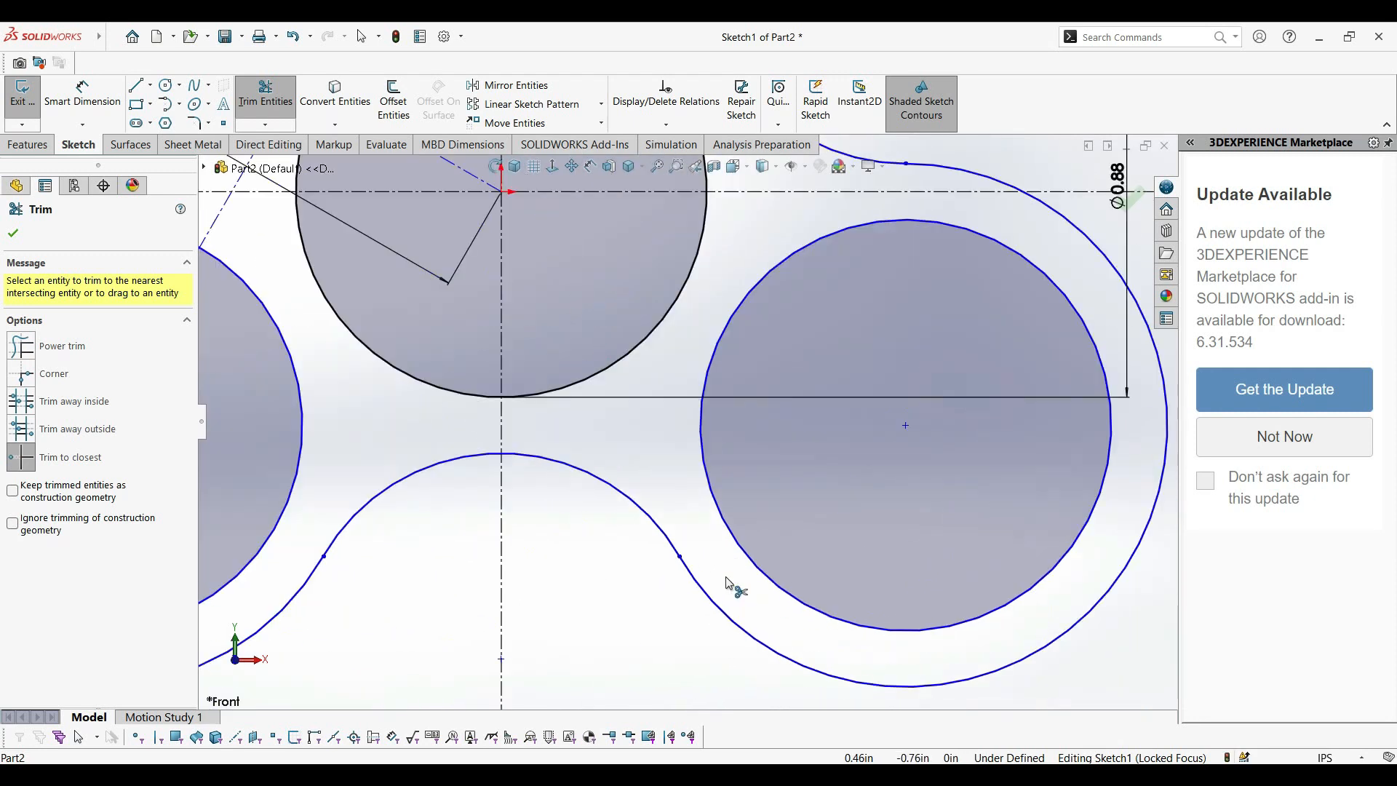
scroll(784, 332, "up", 5)
scroll(665, 257, "down", 5)
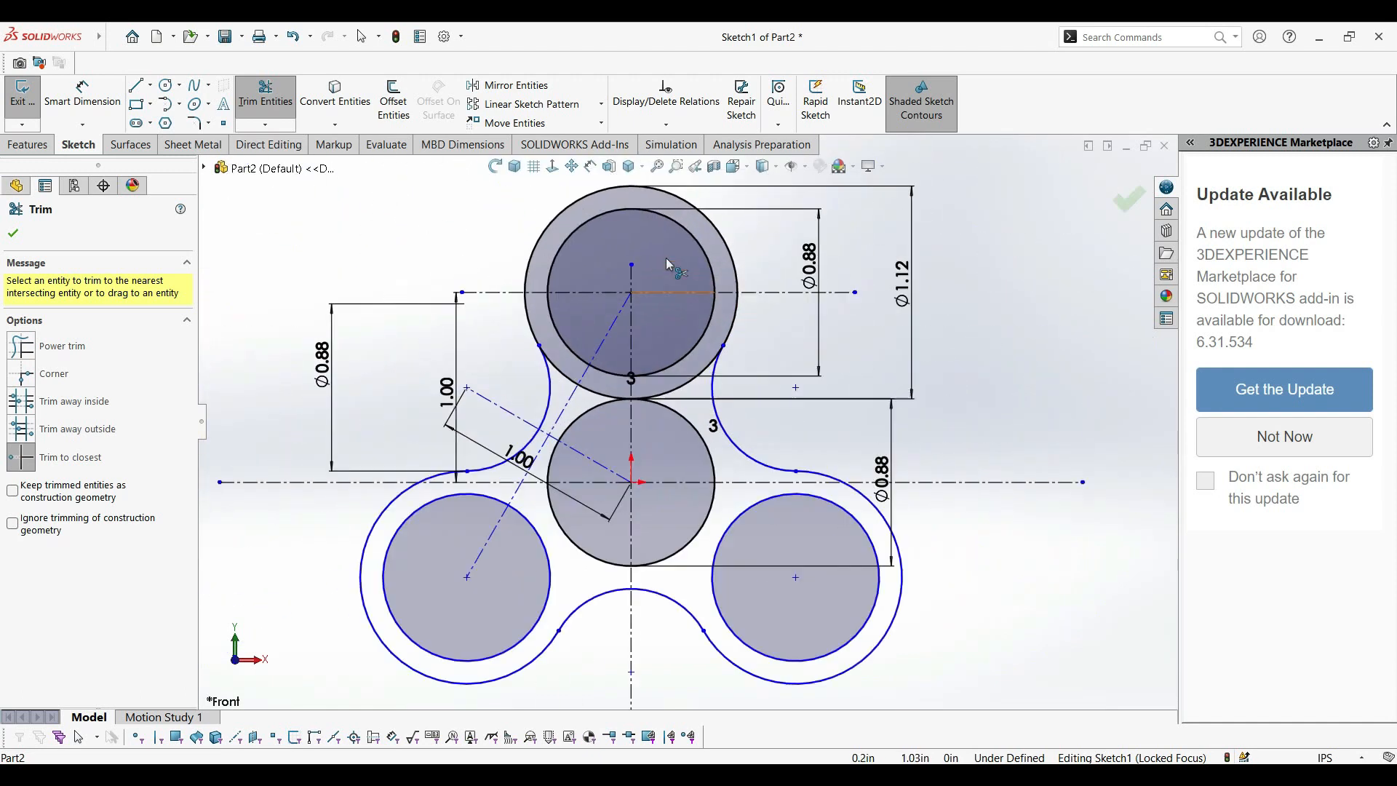
Trim the inner segments of the upper 1.12 in circle between the connecting arcs to close the three-lobed outline.
scroll(701, 393, "down", 2)
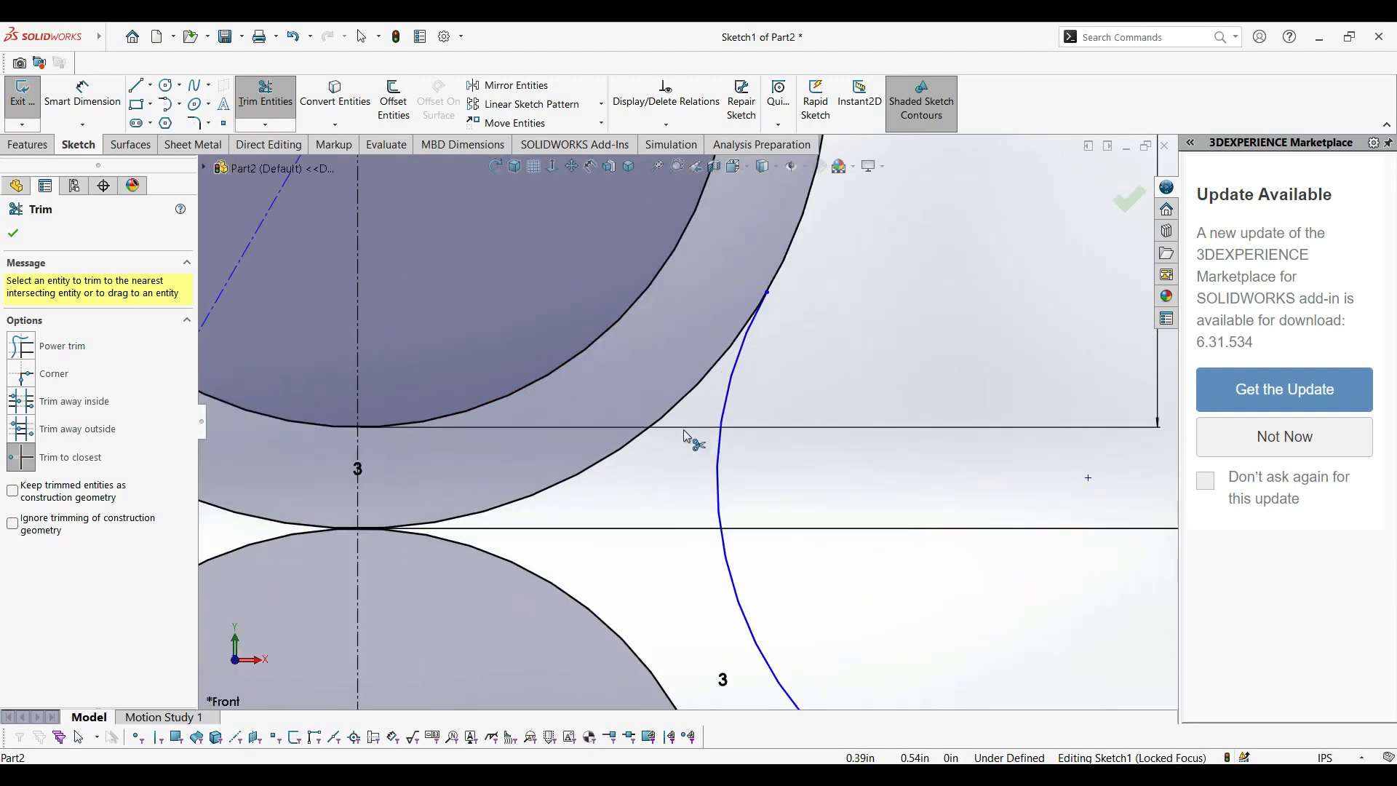
left_click(696, 386)
scroll(696, 386, "up", 3)
scroll(456, 463, "down", 2)
left_click(463, 469)
left_click(388, 427)
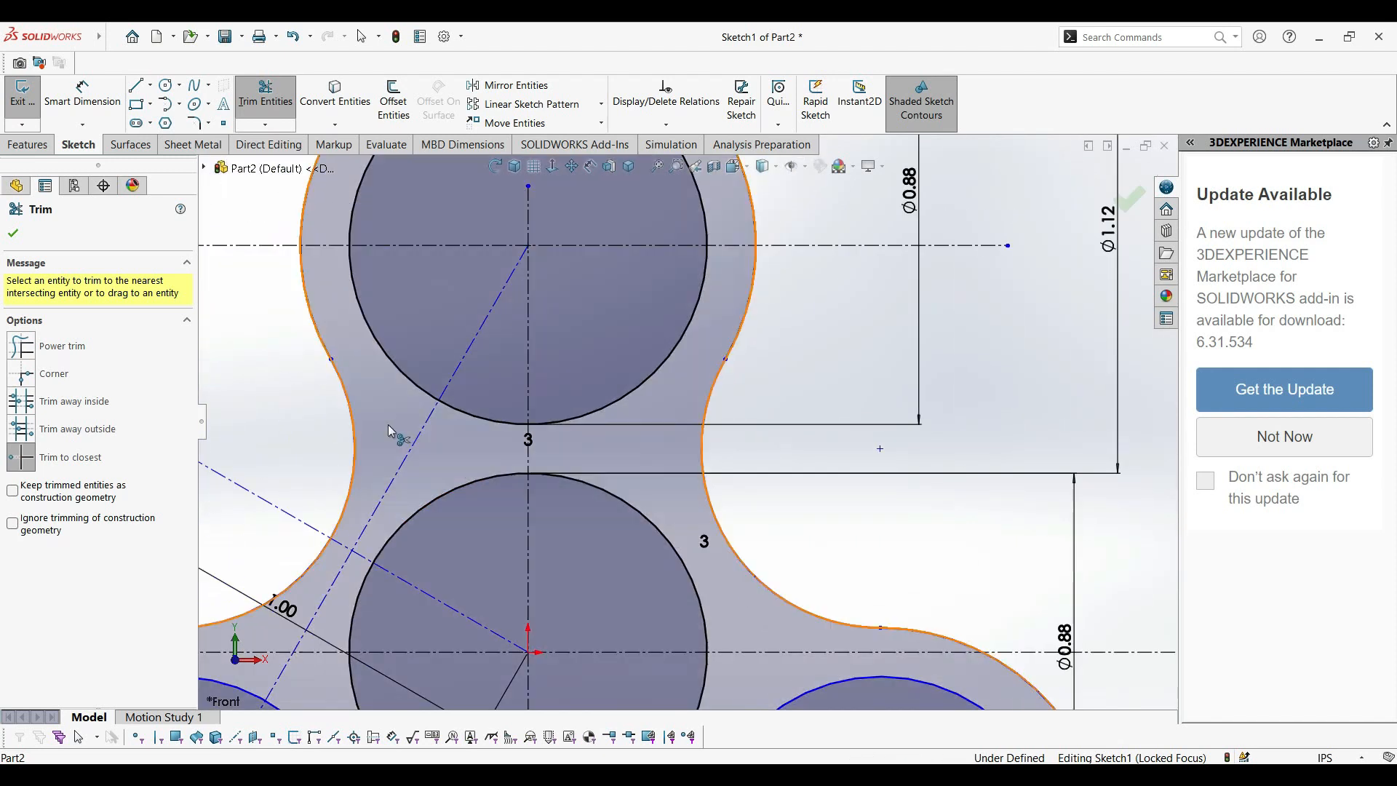
scroll(387, 425, "up", 5)
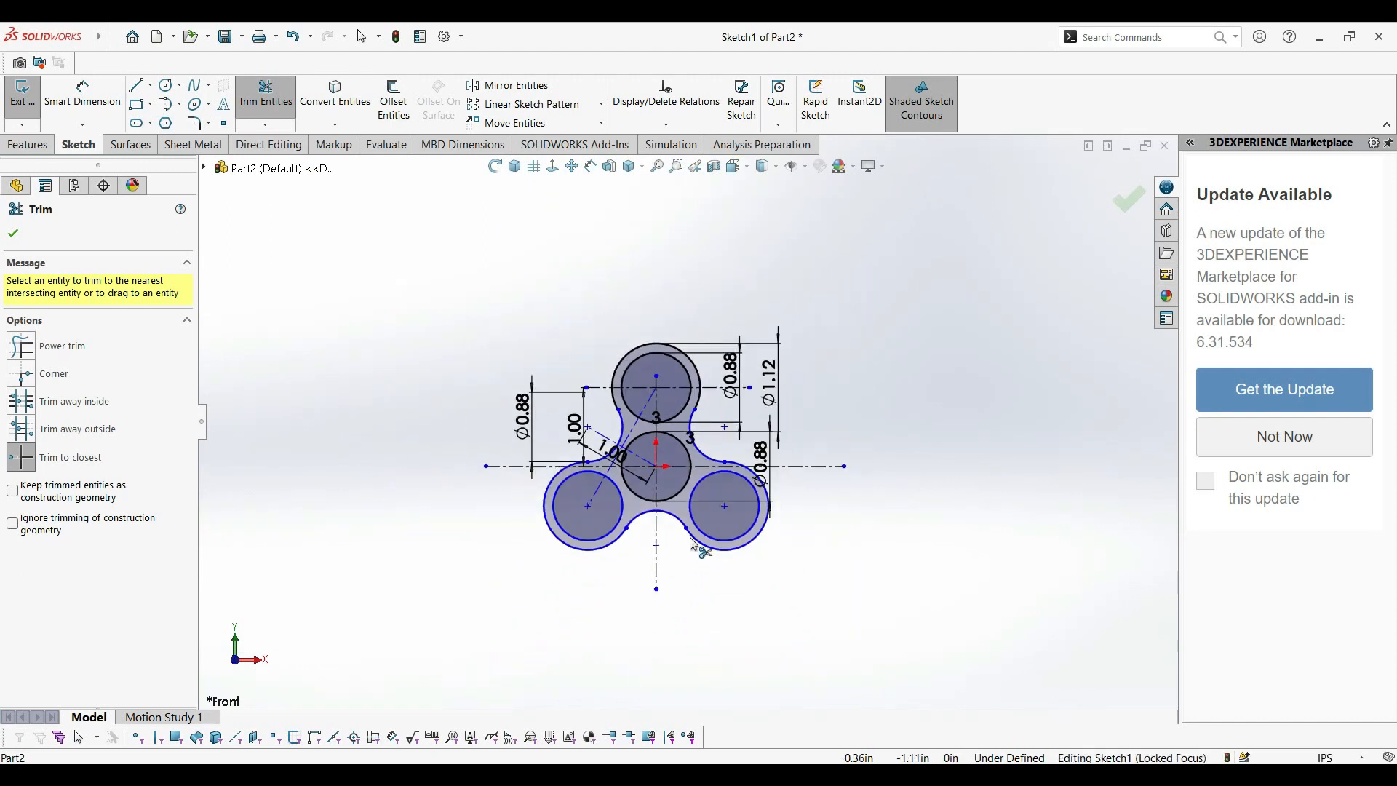
scroll(693, 545, "down", 3)
scroll(707, 533, "up", 3)
scroll(640, 495, "down", 2)
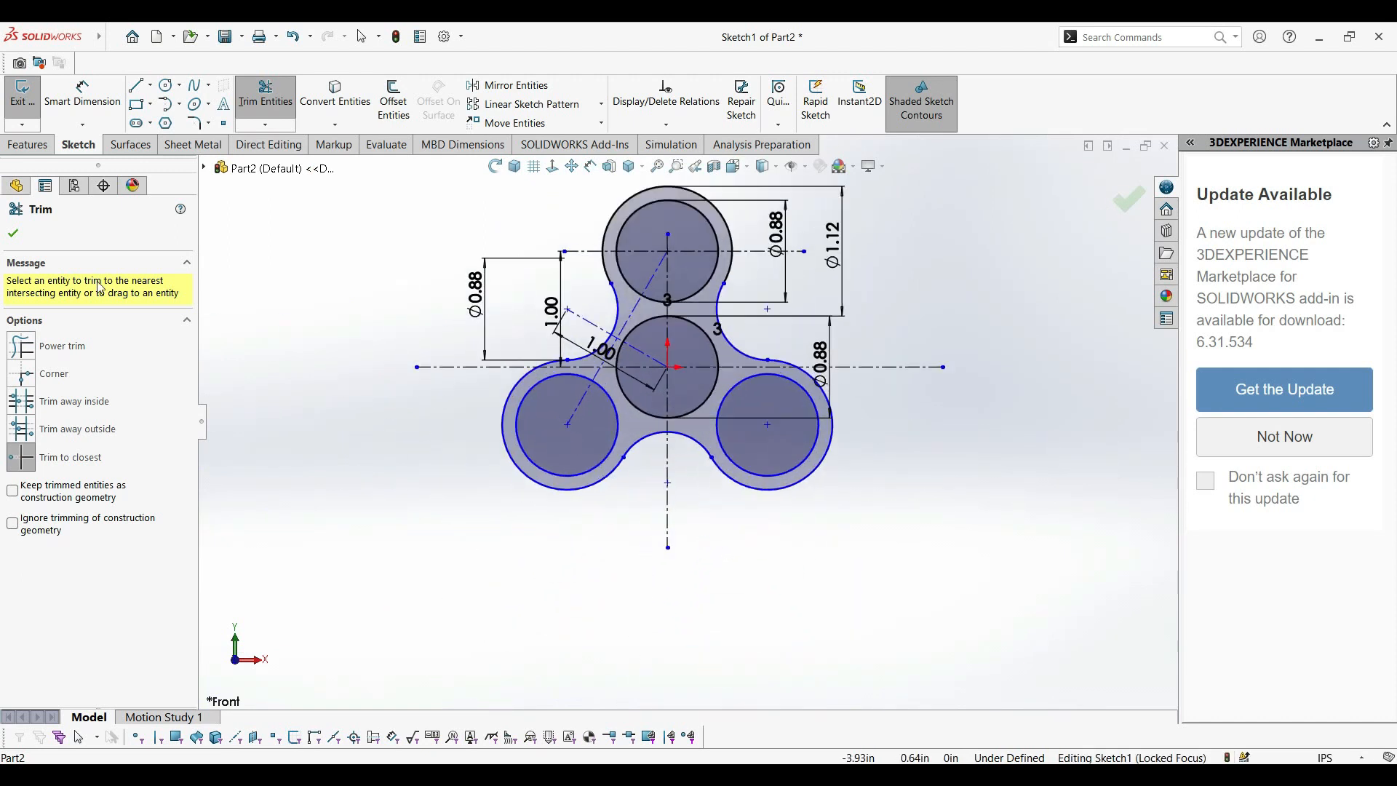
left_click(14, 235)
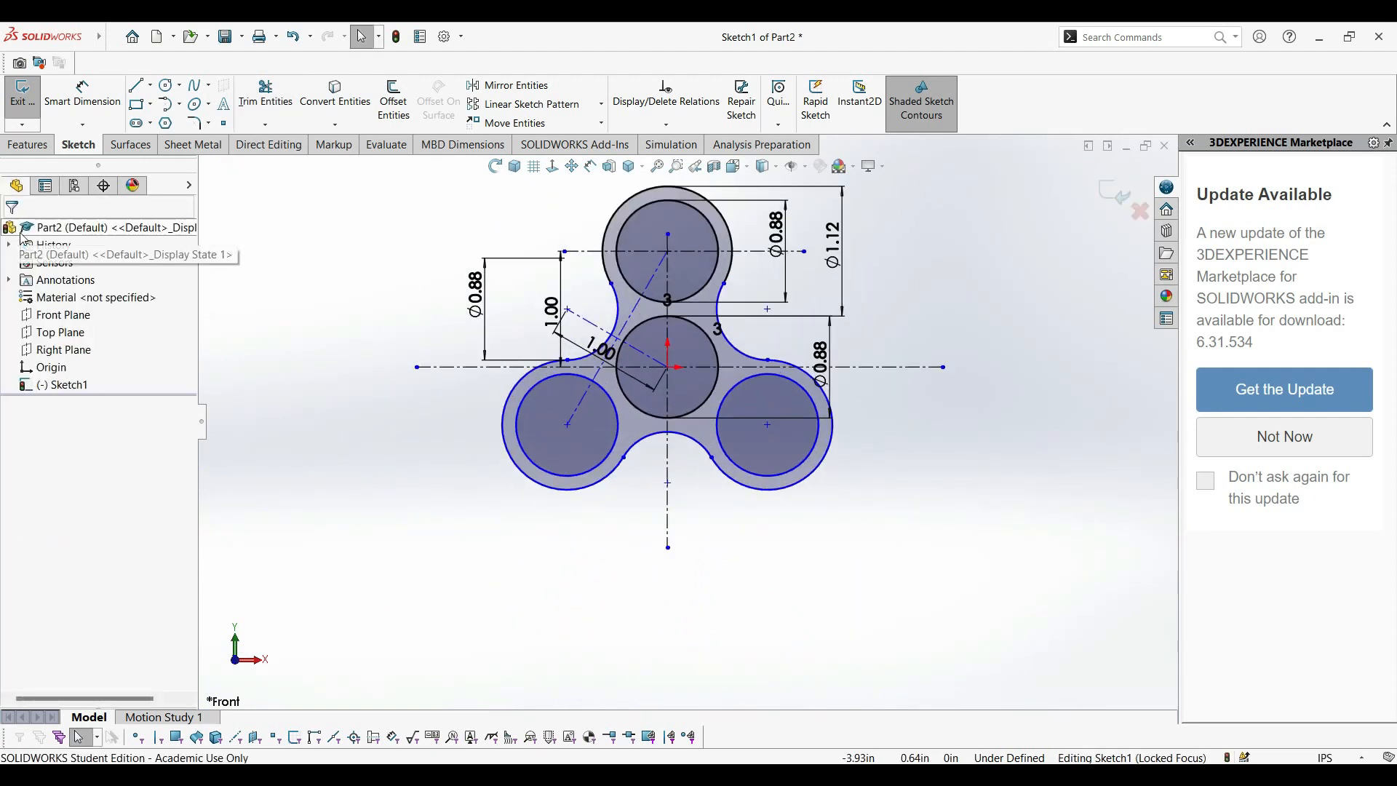
Extrude the three-lobed profile as a boss with a Mid Plane end condition and a depth of 0.3125 in.
left_click(516, 166)
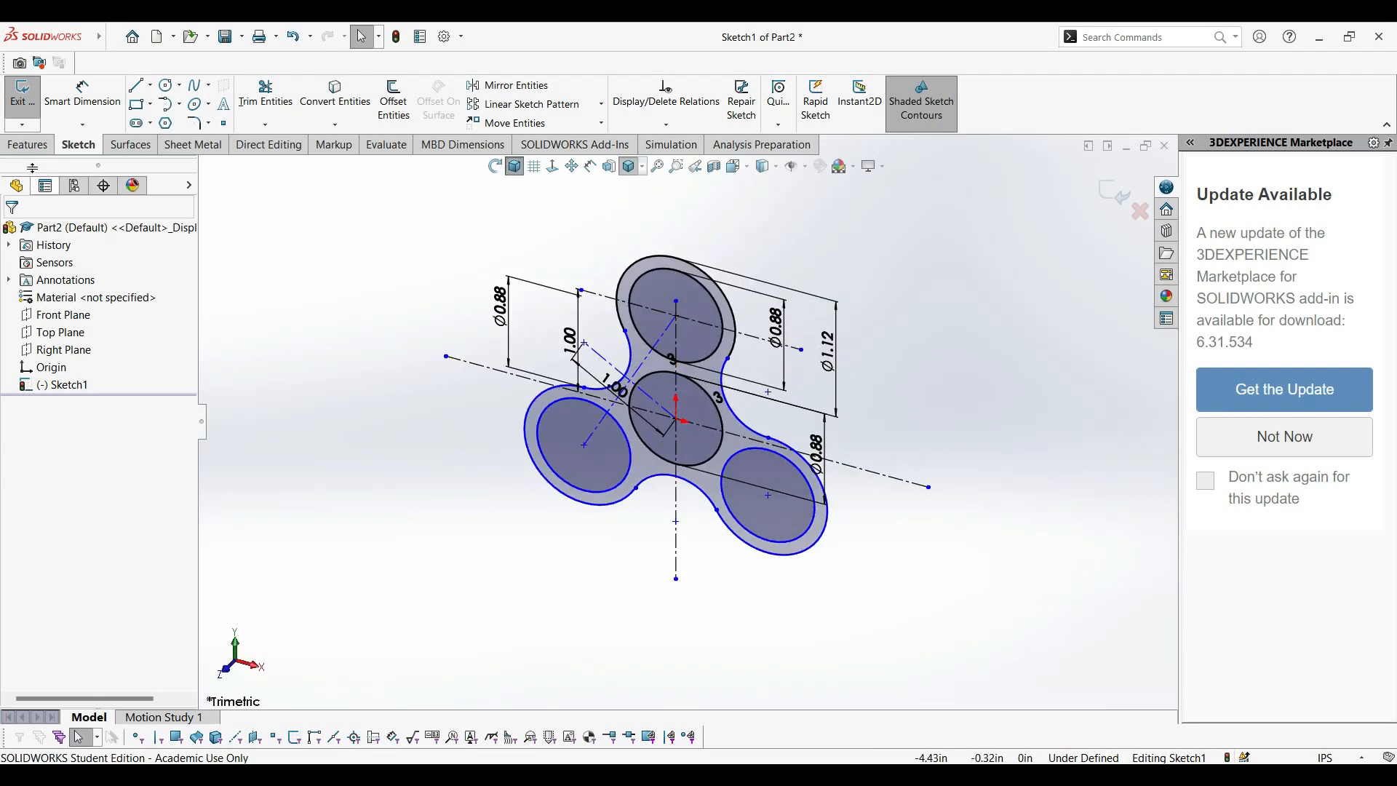
left_click(29, 145)
left_click(44, 110)
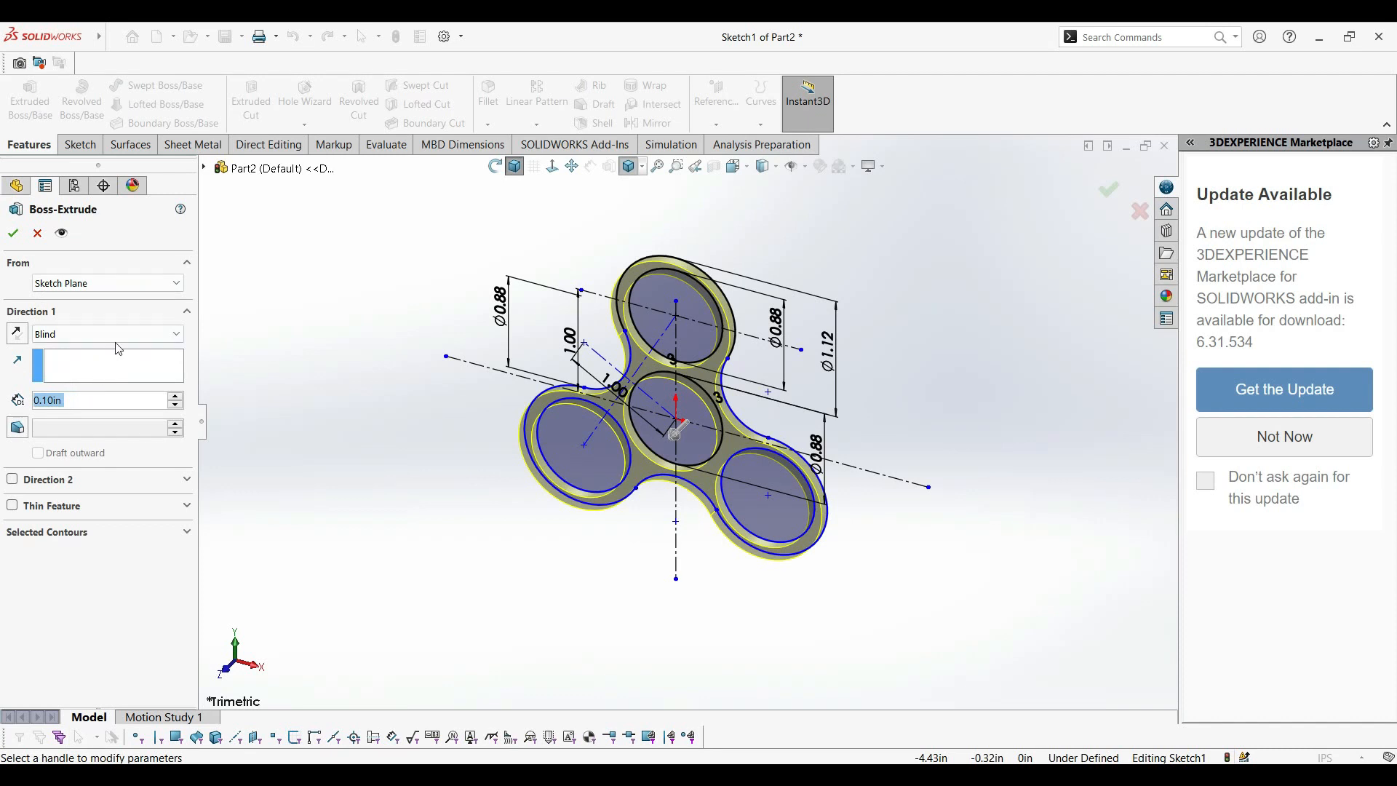
left_click(116, 336)
left_click(88, 413)
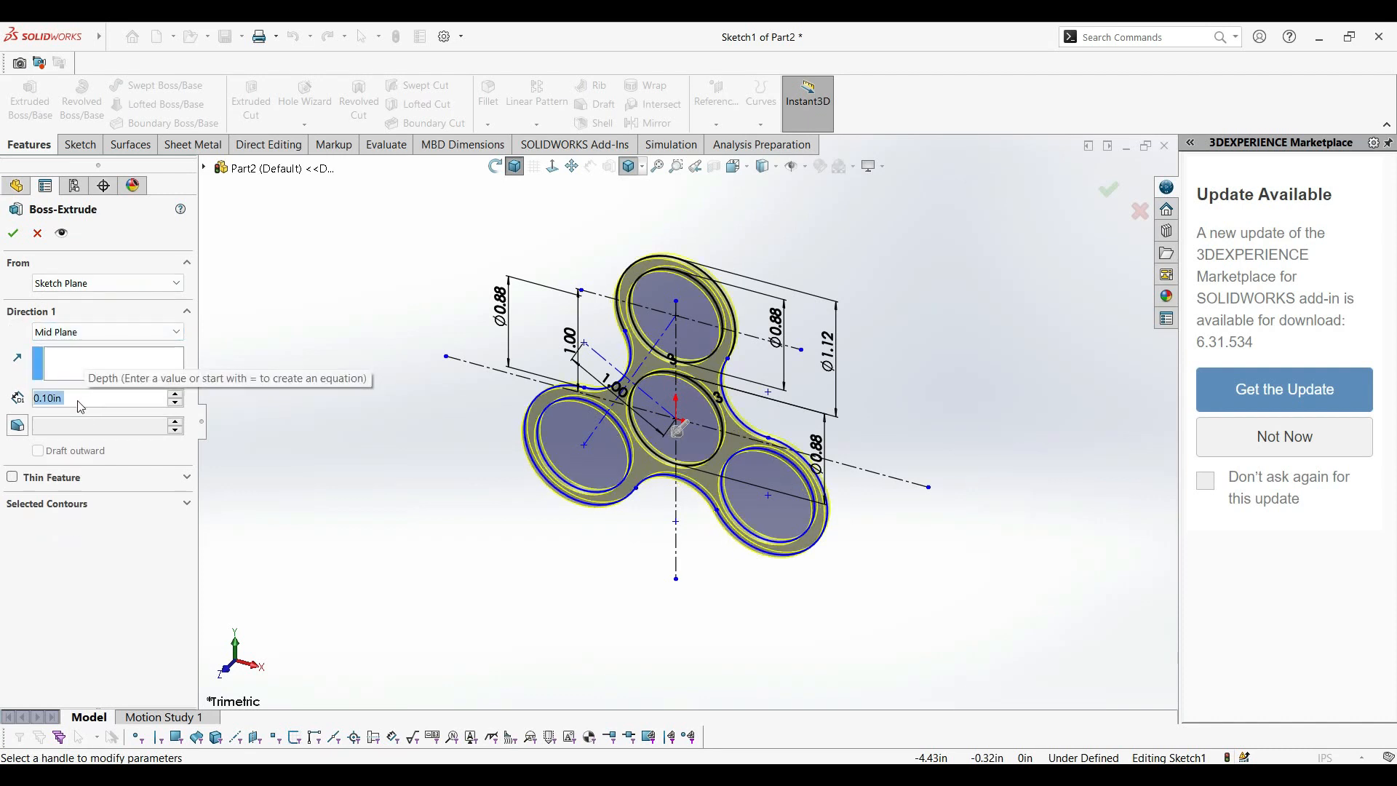
type(".3125")
key("Return")
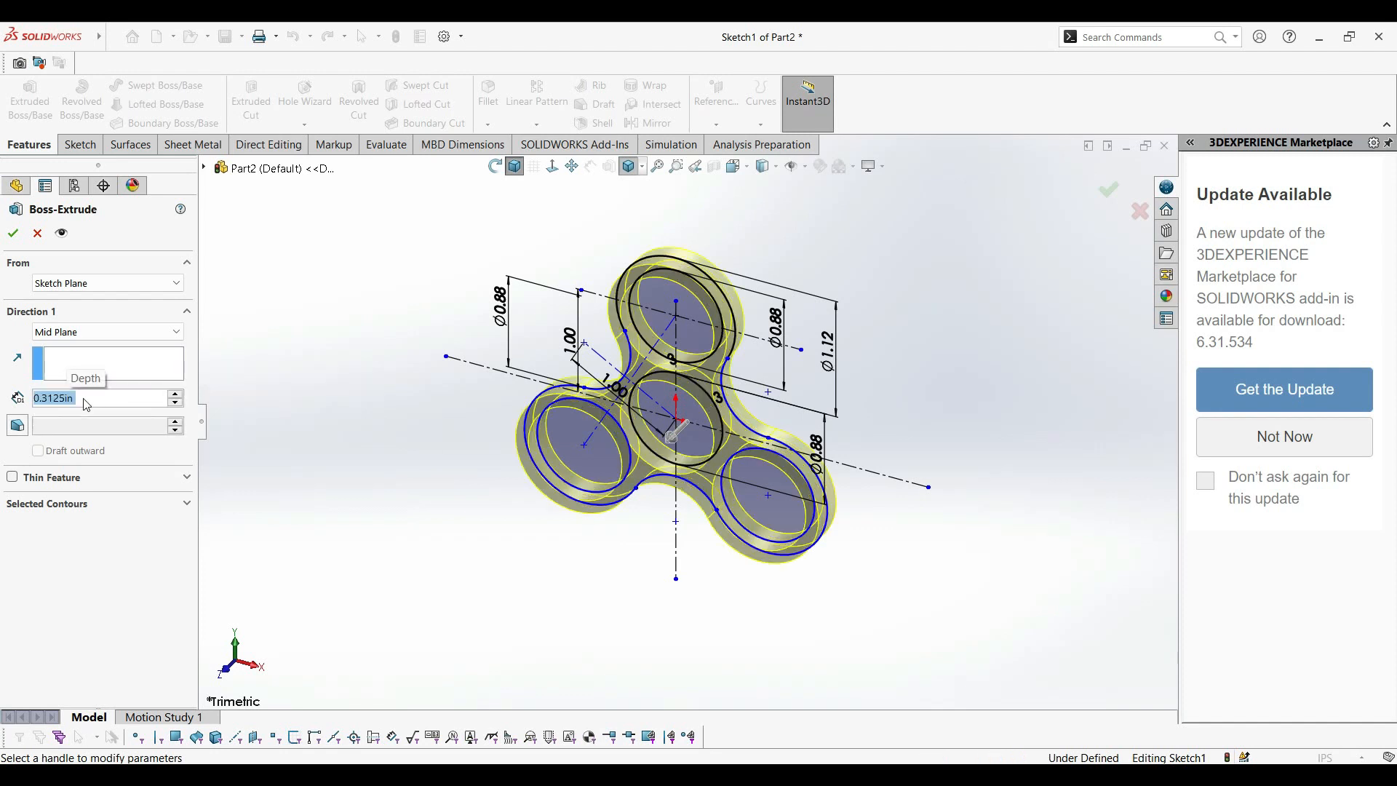
left_click(13, 234)
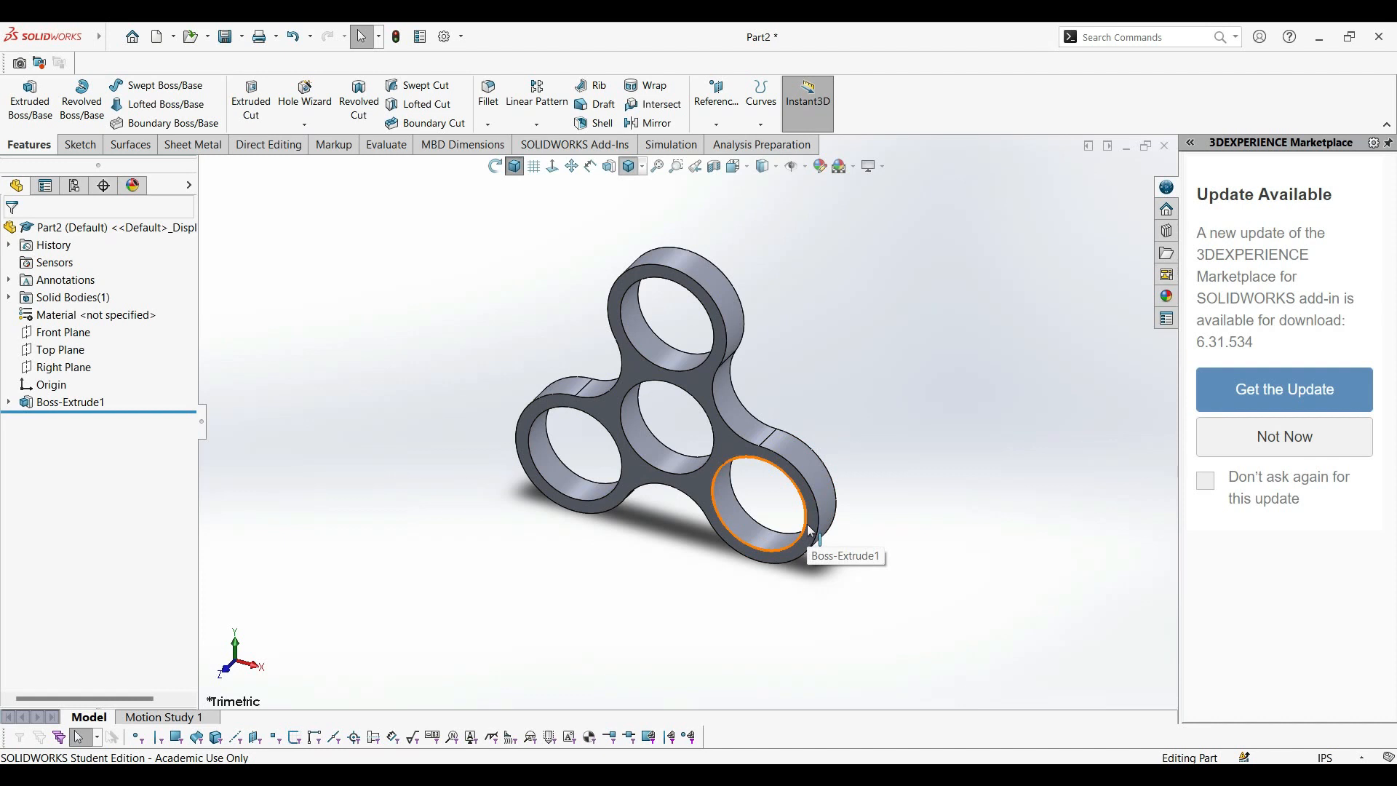
left_click(791, 464)
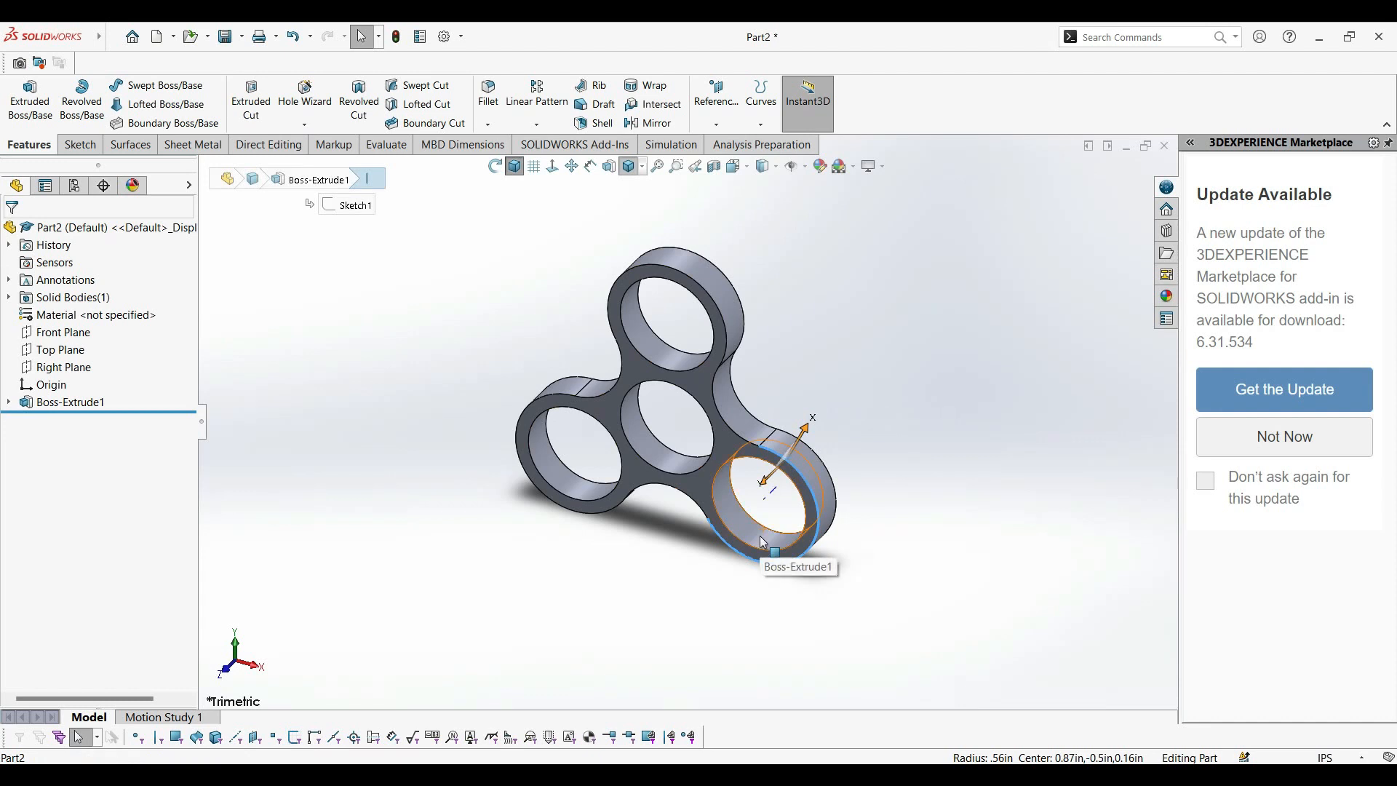
left_click(735, 434, "ctrl")
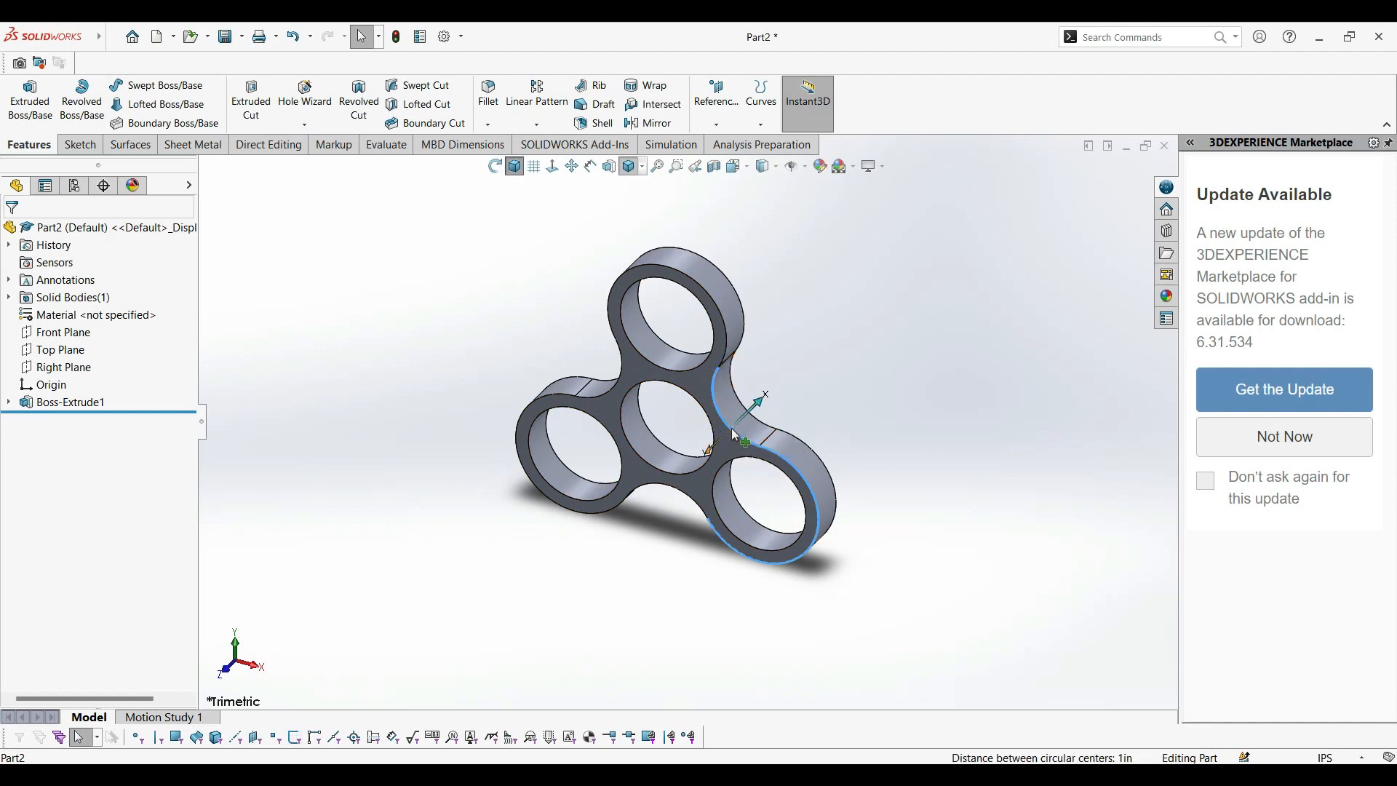
left_click(721, 332)
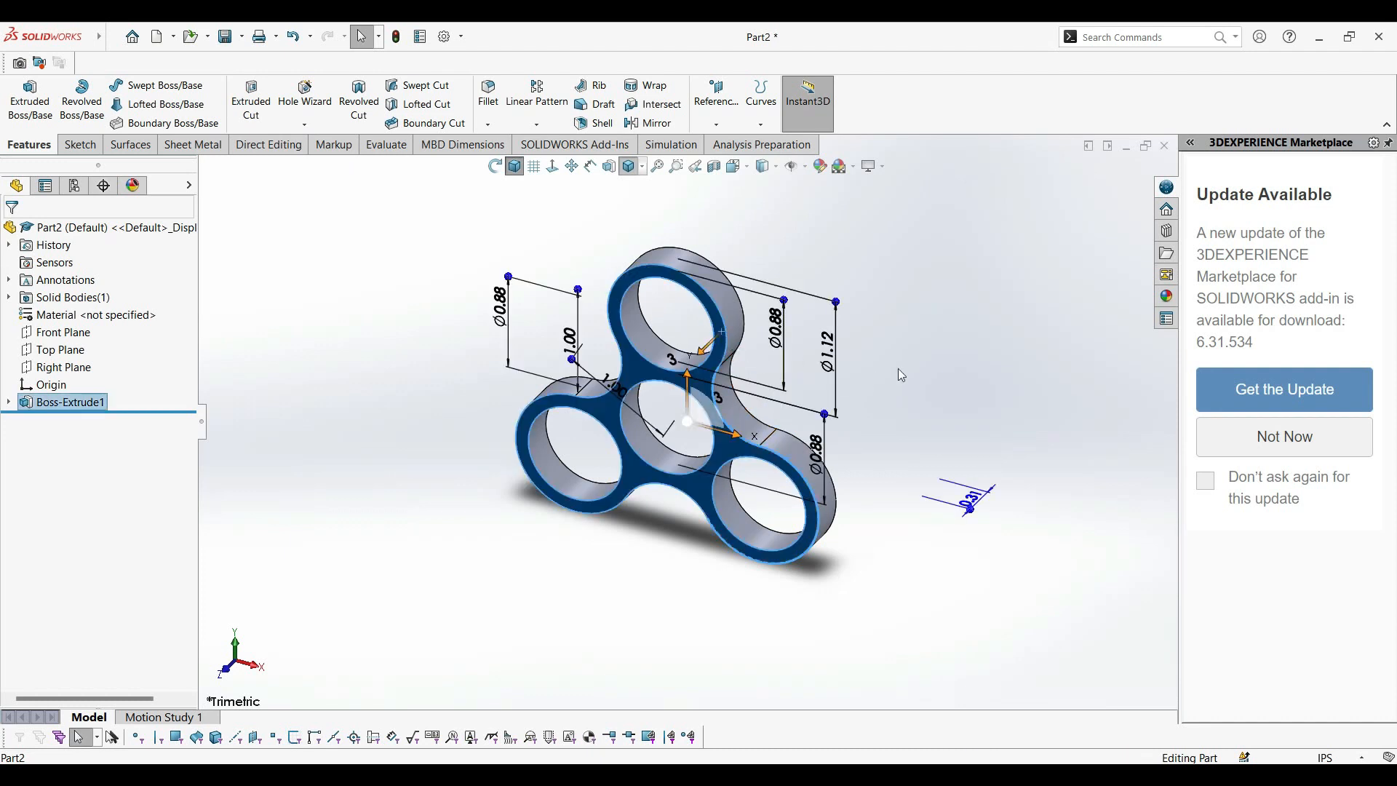
left_click(1025, 366)
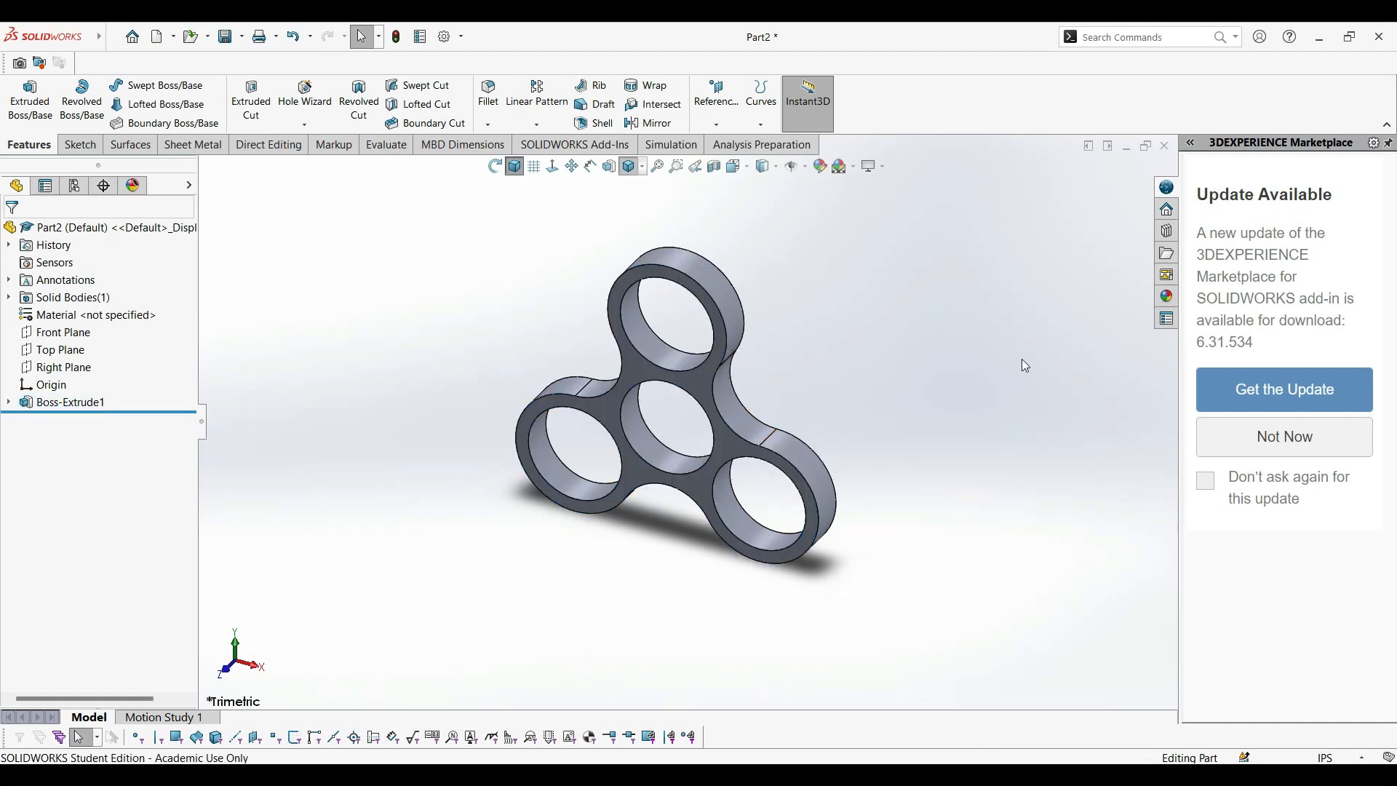
Select the six front outline edges of the three-lobed body, covering the three lobes and the connecting arcs between them.
left_click(728, 339)
left_click(716, 397, "ctrl")
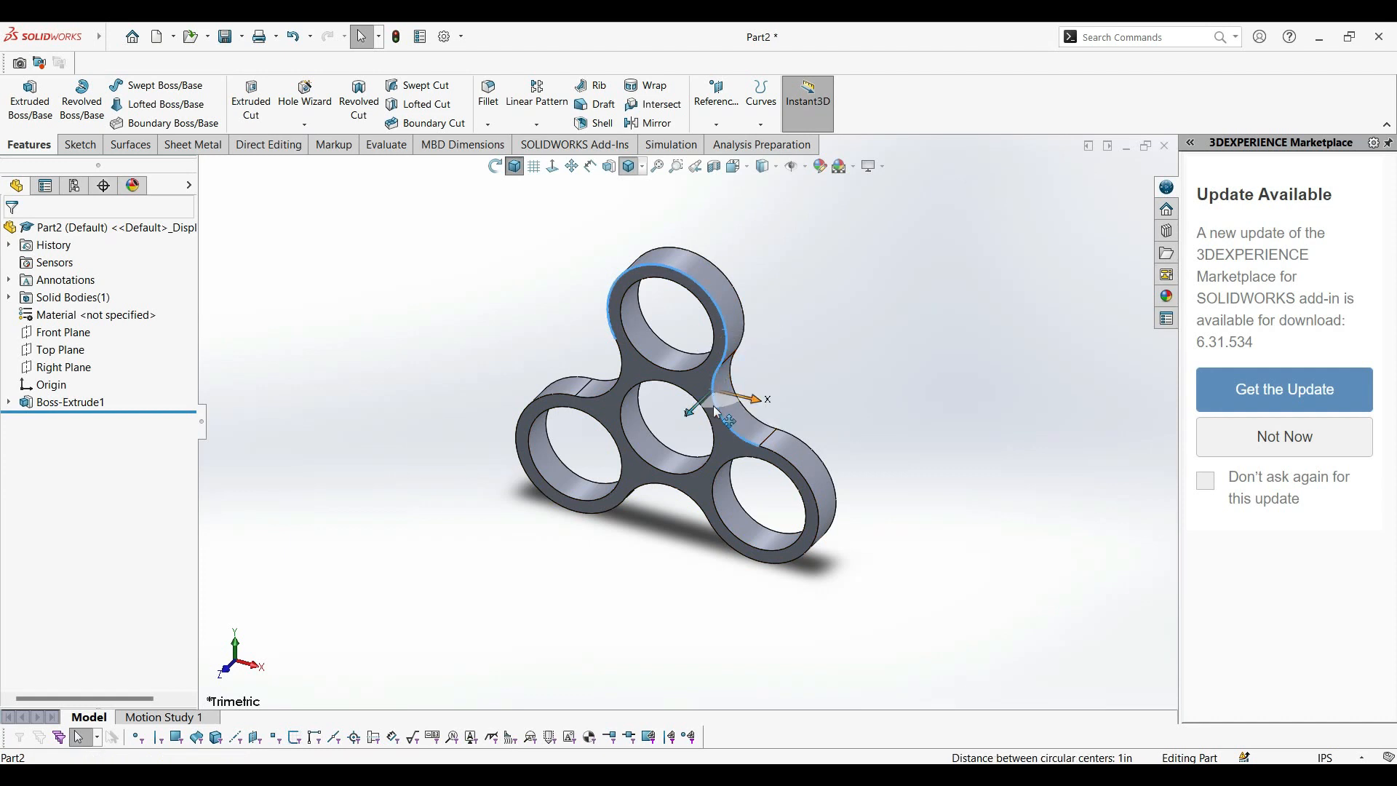
left_click(782, 462, "ctrl")
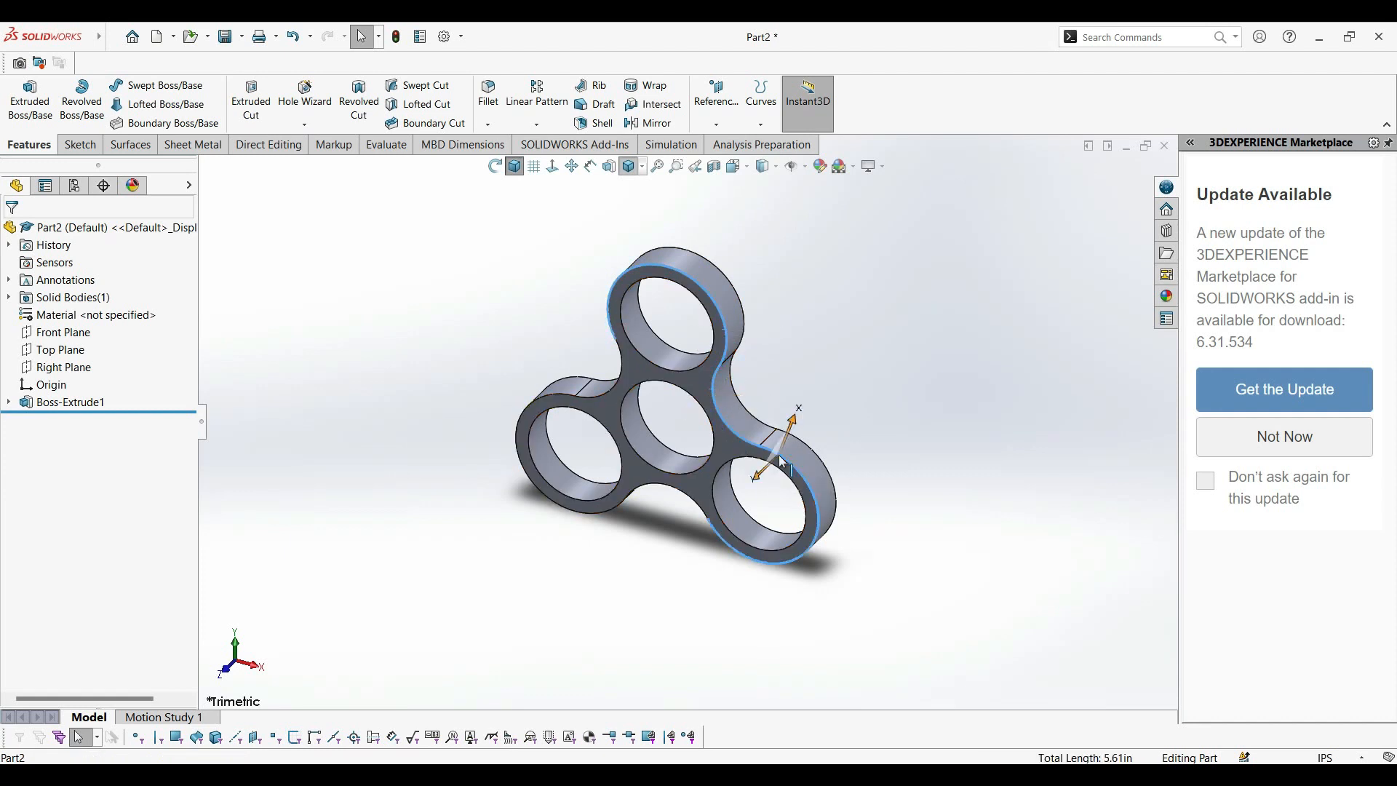
left_click(673, 486, "ctrl")
left_click(611, 507, "ctrl")
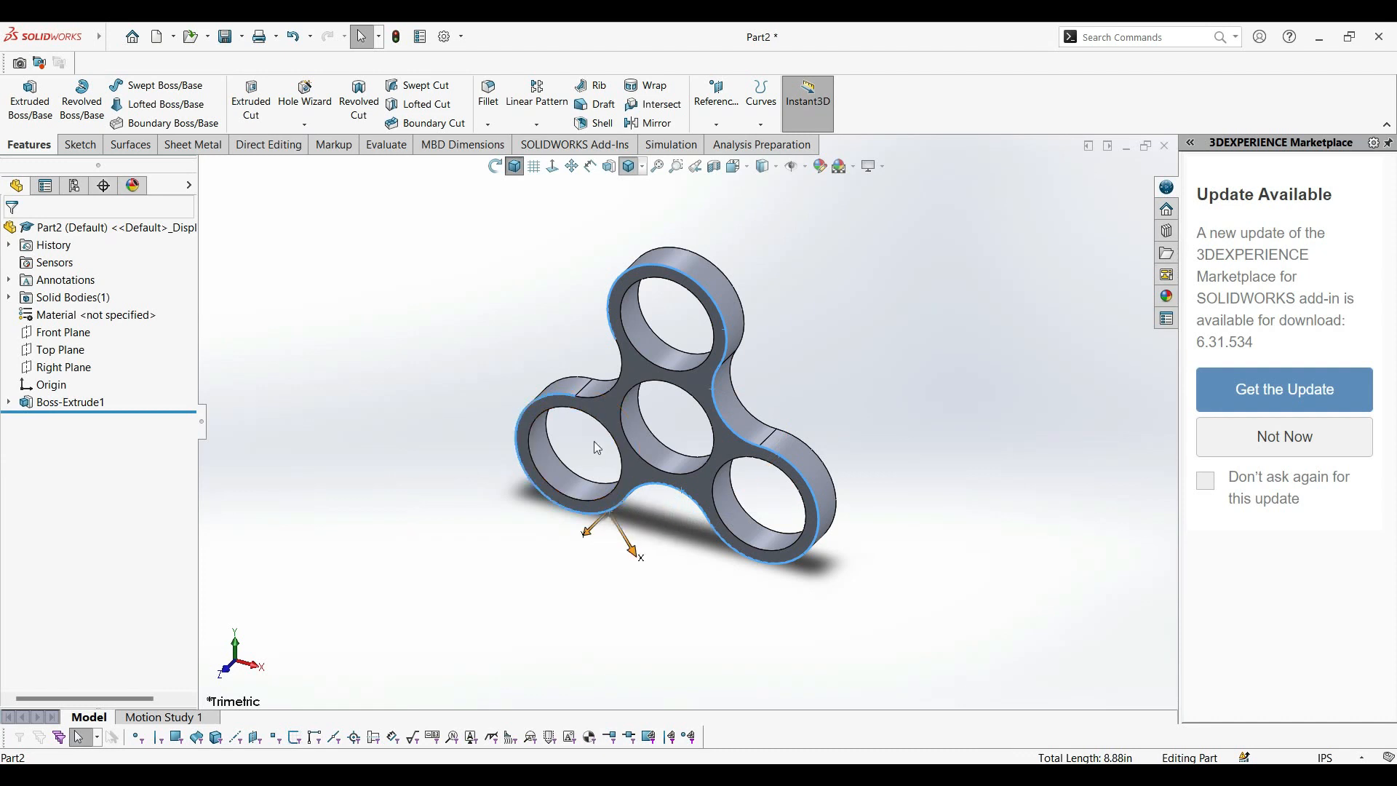
left_click(610, 392, "ctrl")
Add the six outer outline edges on the body's back face to the edge selection.
middle_click_drag(840, 409, 687, 452)
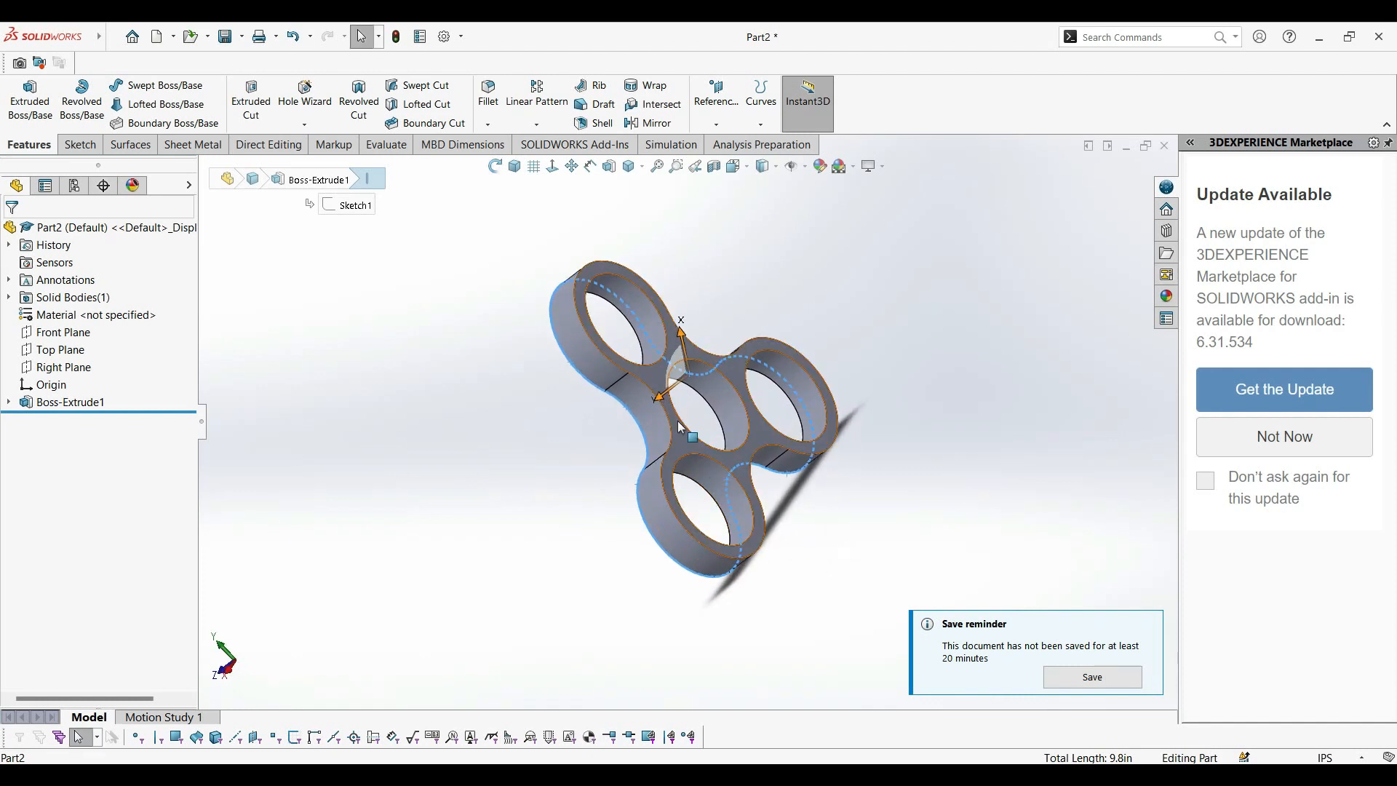
left_click(670, 434, "ctrl")
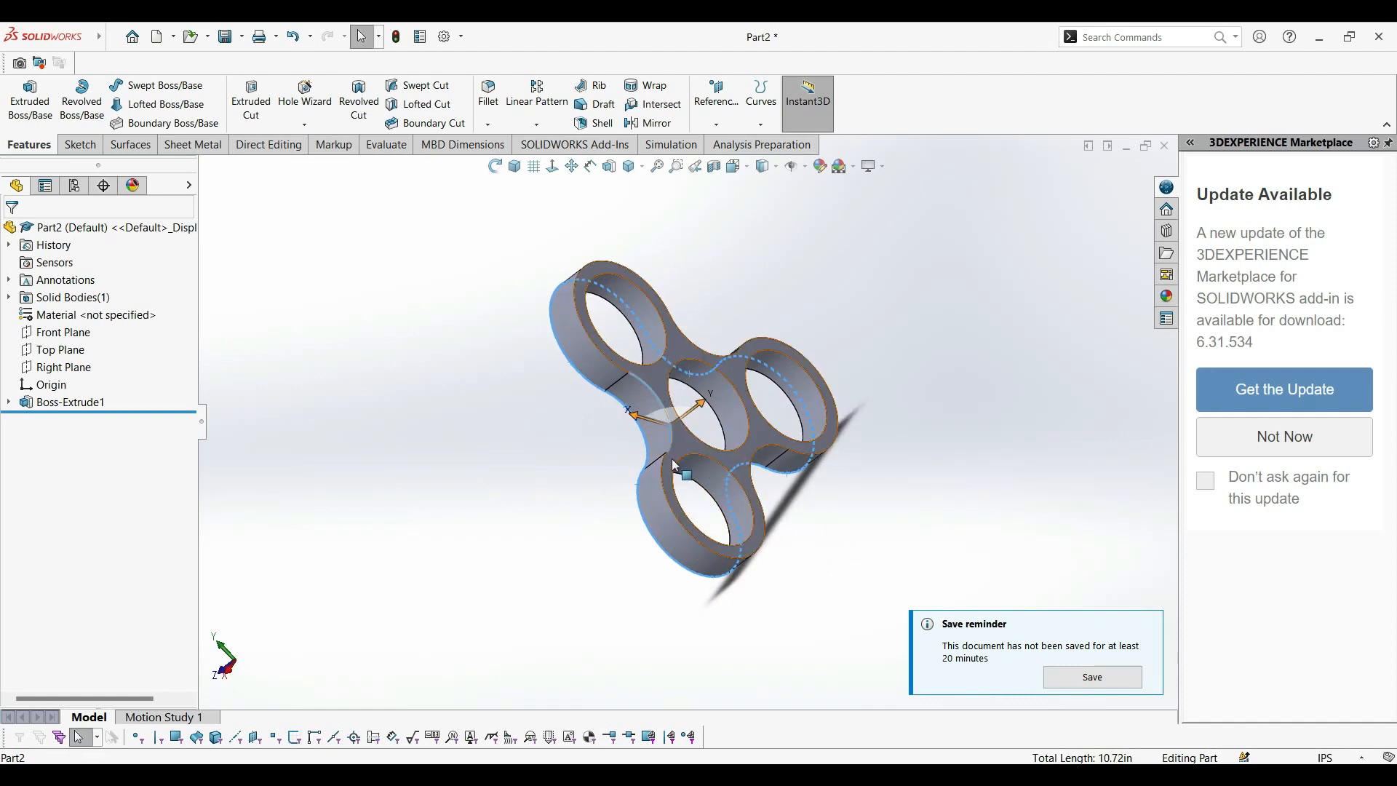
left_click(624, 374, "ctrl")
left_click(706, 358, "ctrl")
left_click(761, 342, "ctrl")
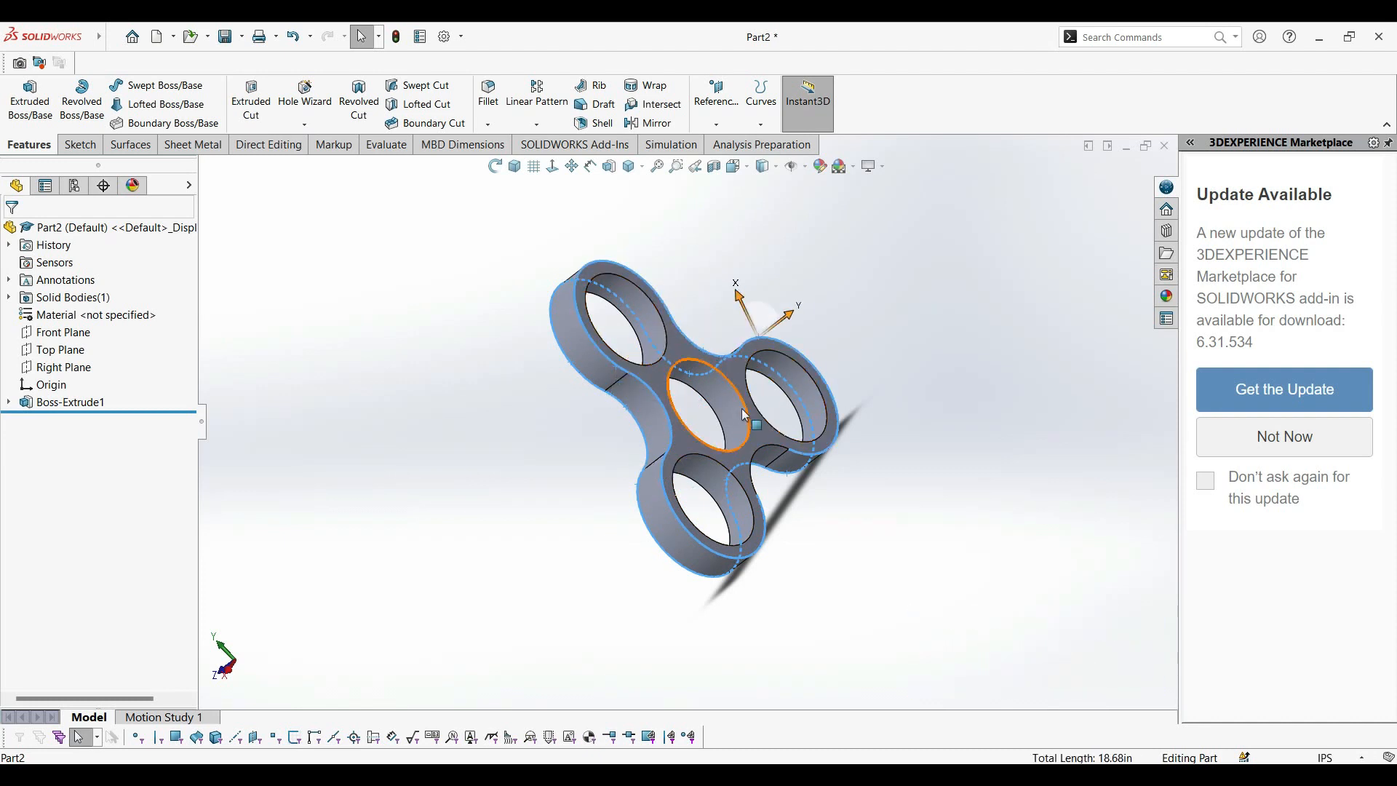
left_click(763, 454, "ctrl")
Fillet the twelve selected outer edges with a symmetric 0.10 in radius and a circular profile.
middle_click_drag(474, 500, 618, 514)
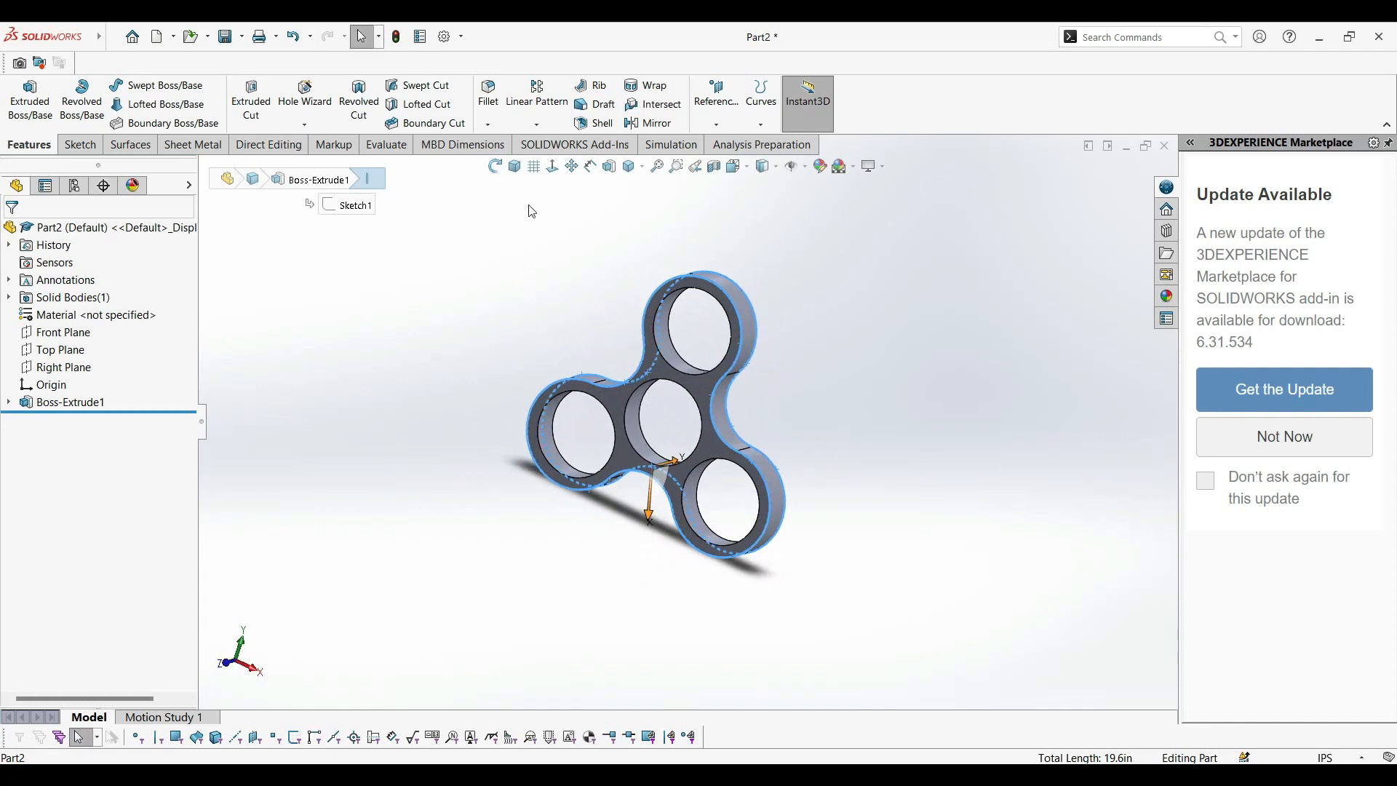
left_click(489, 94)
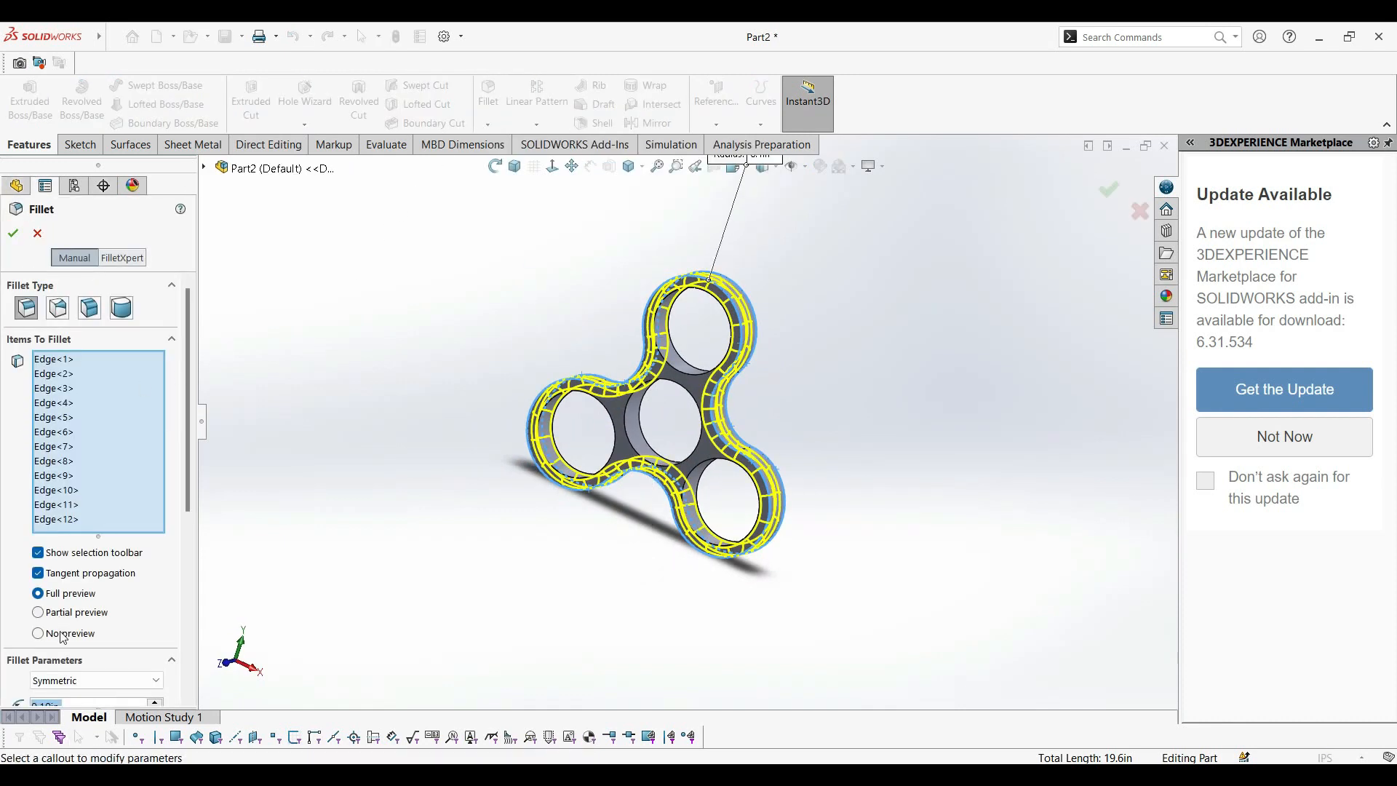
scroll(189, 471, "down", 5)
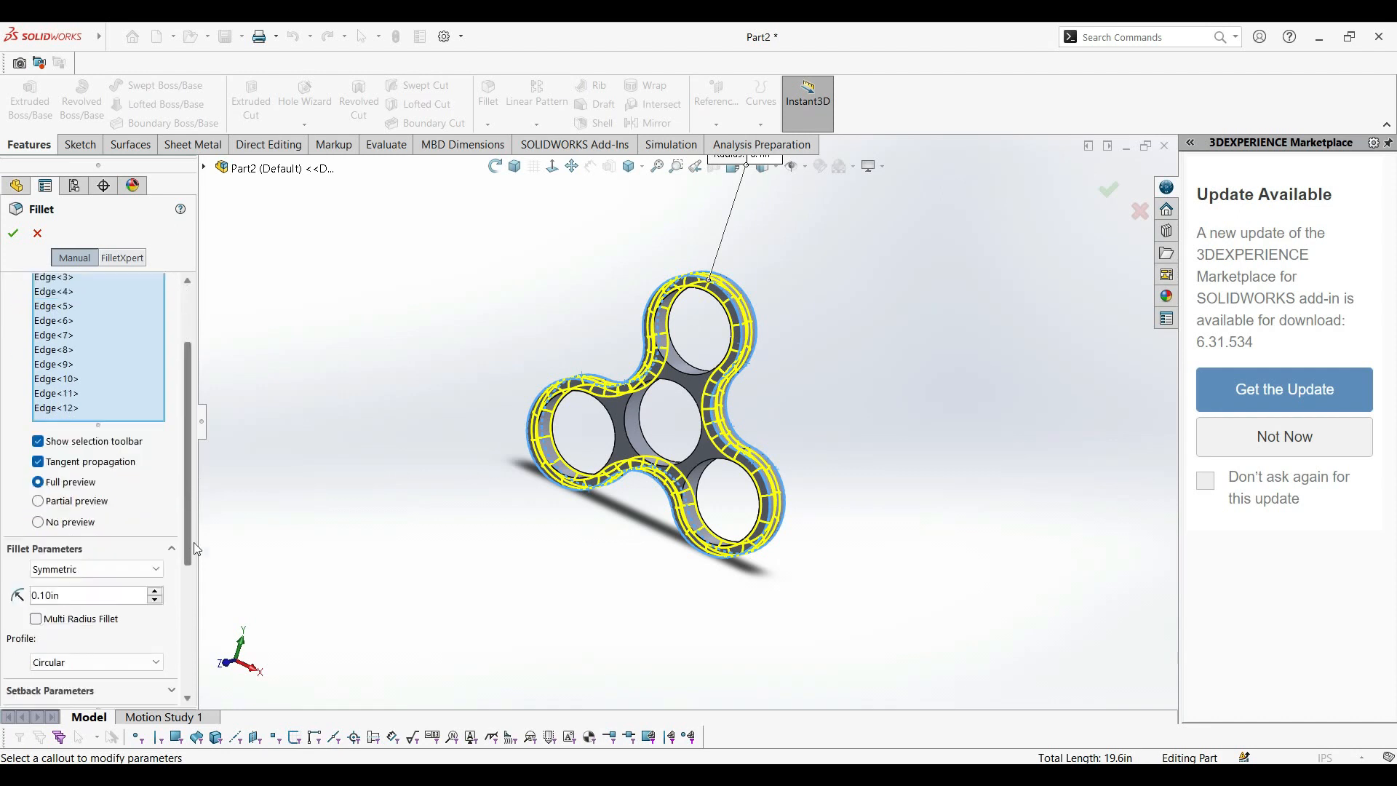
middle_click_drag(1038, 388, 511, 483)
left_click(514, 166)
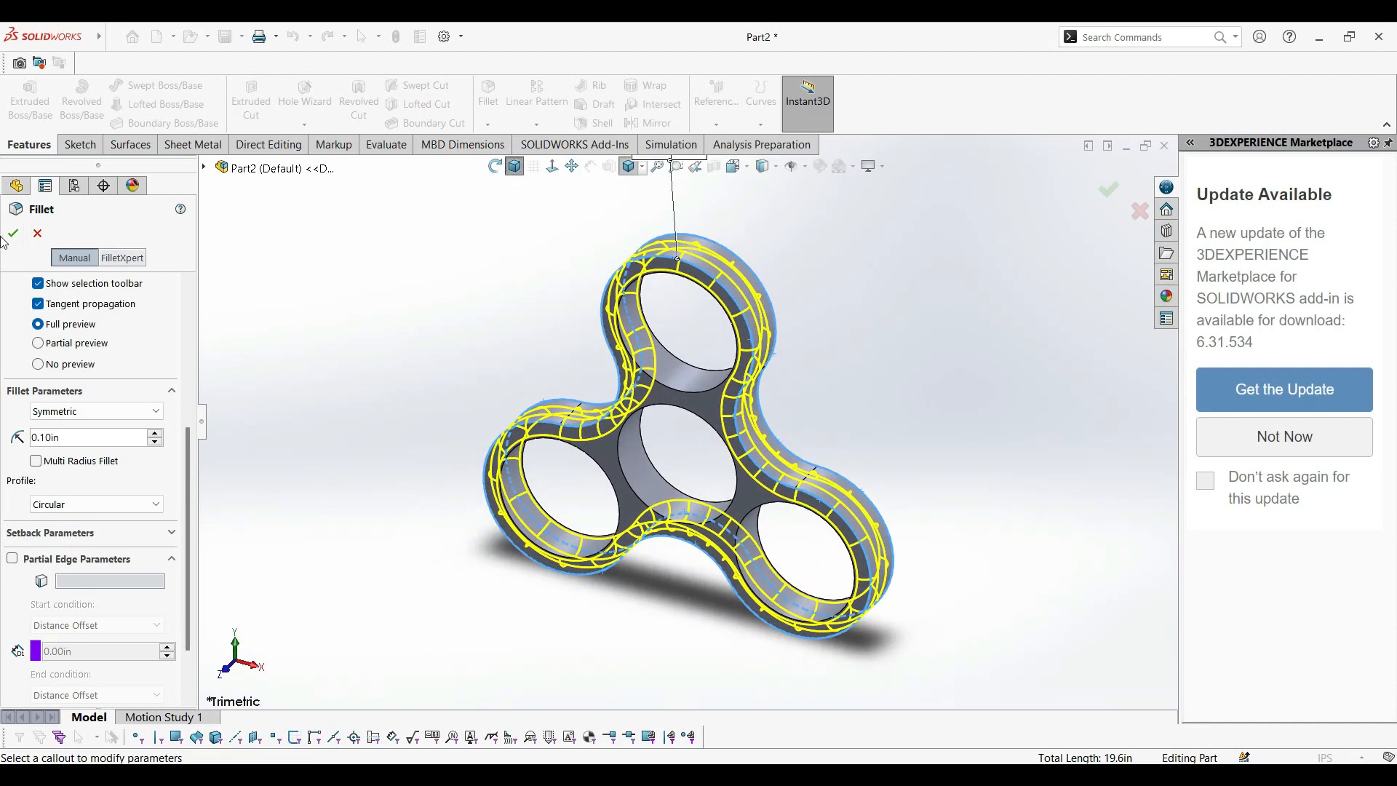
left_click(14, 235)
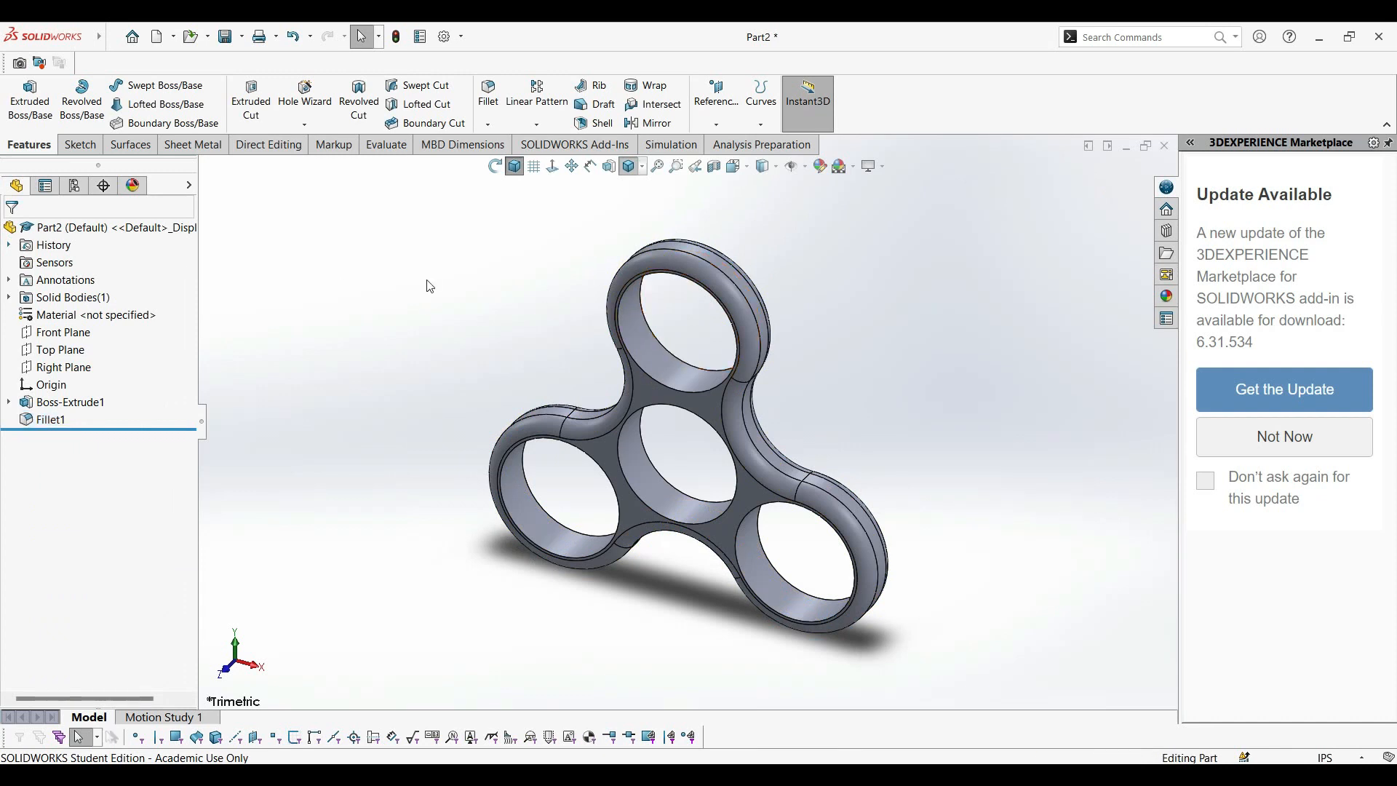
Apply the composite plastic appearance "carbon fiber design fabric" to the whole part.
middle_click_drag(1054, 444, 547, 344)
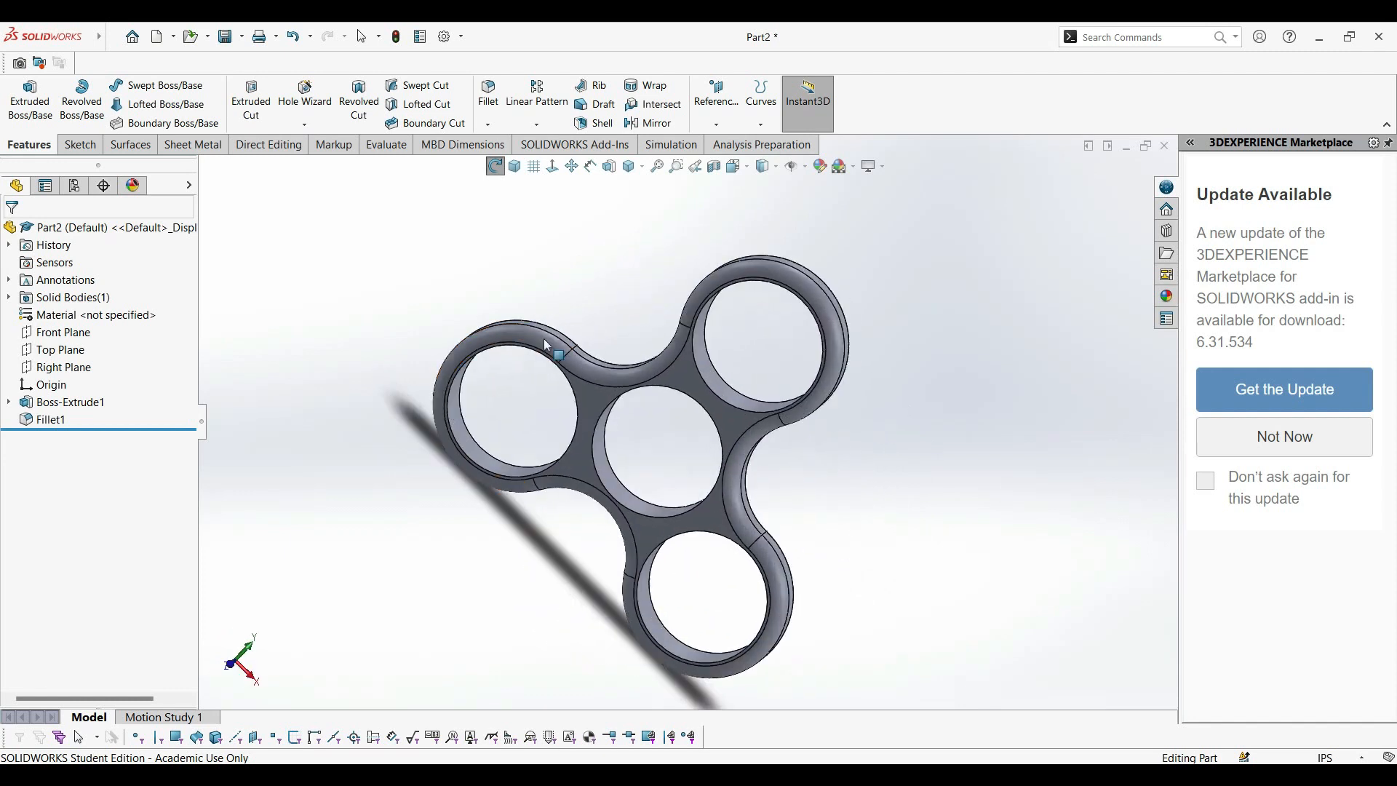
left_click(515, 166)
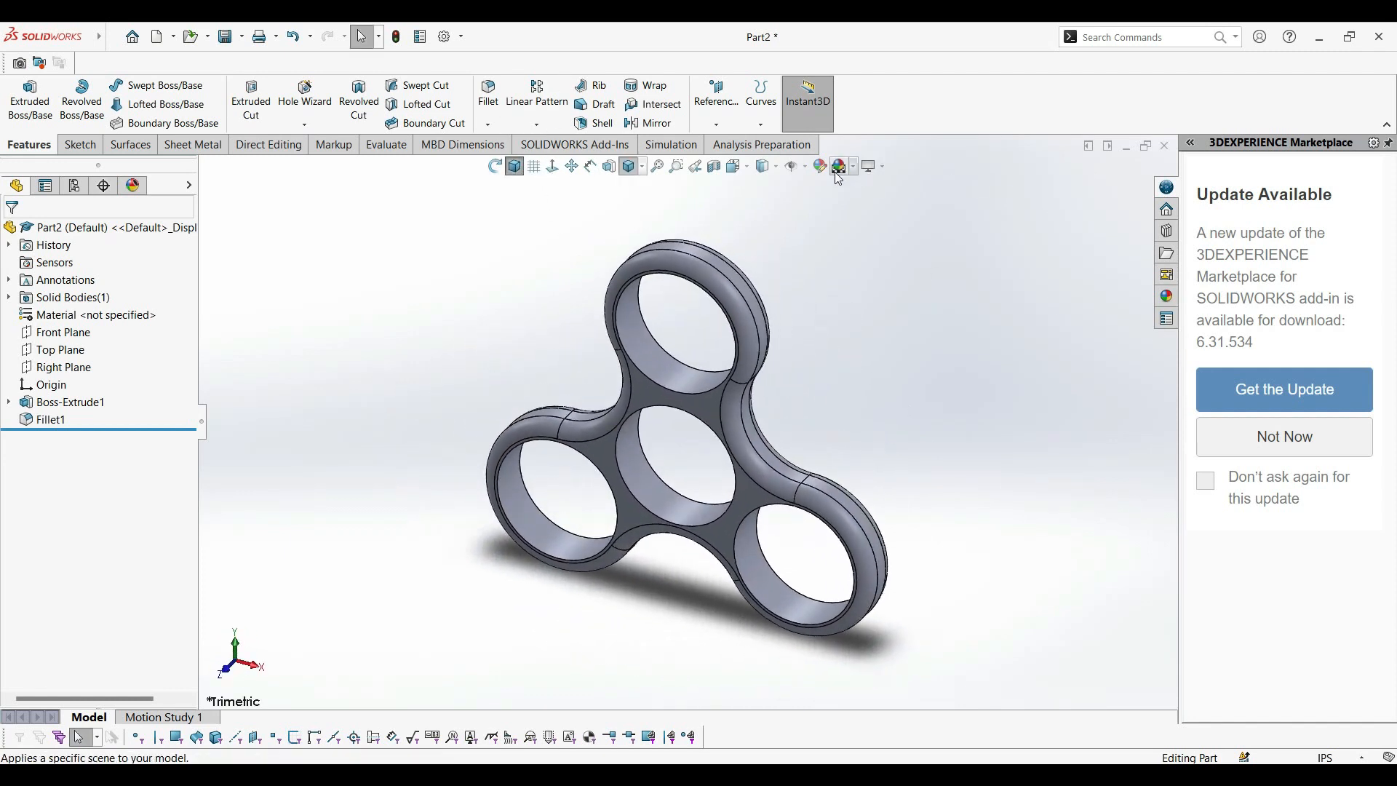
left_click(821, 167)
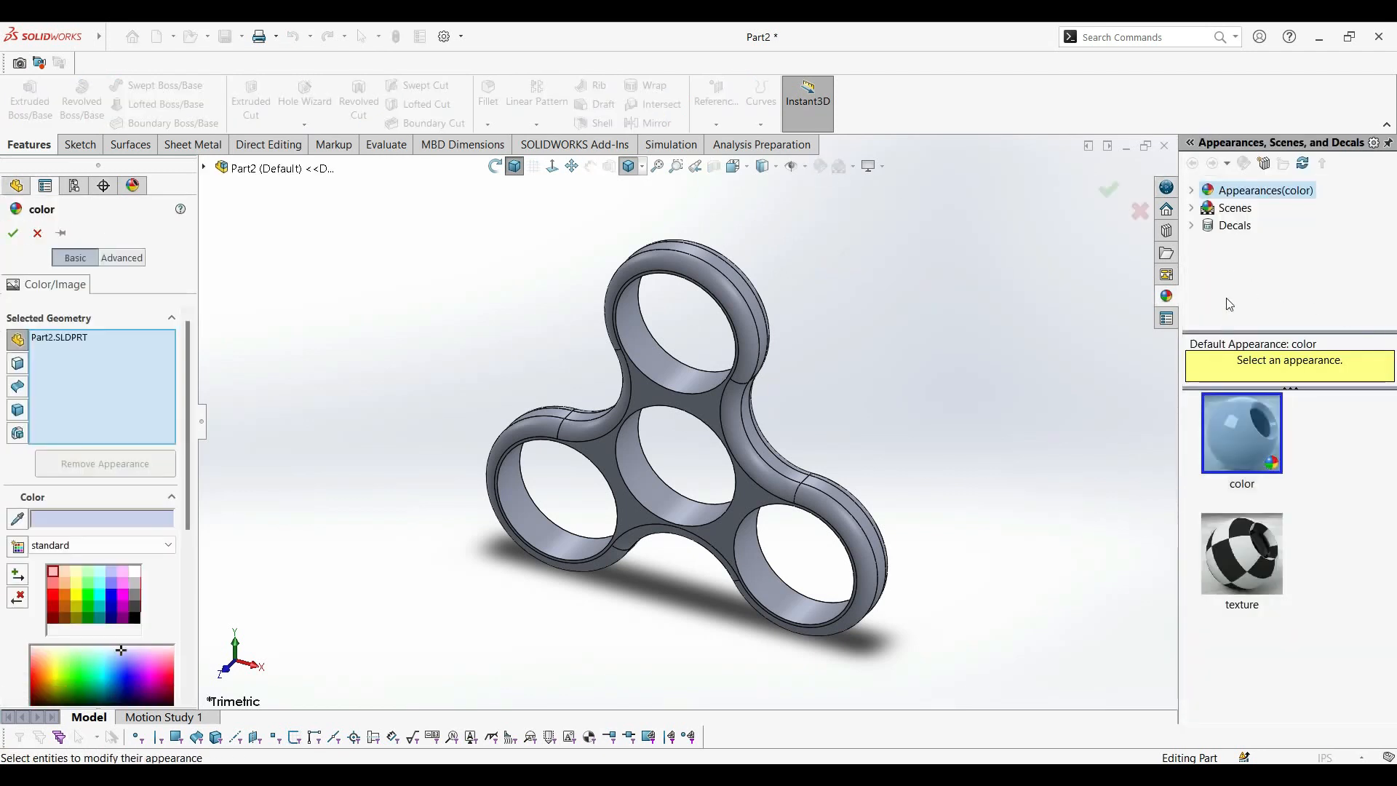
left_click(1192, 190)
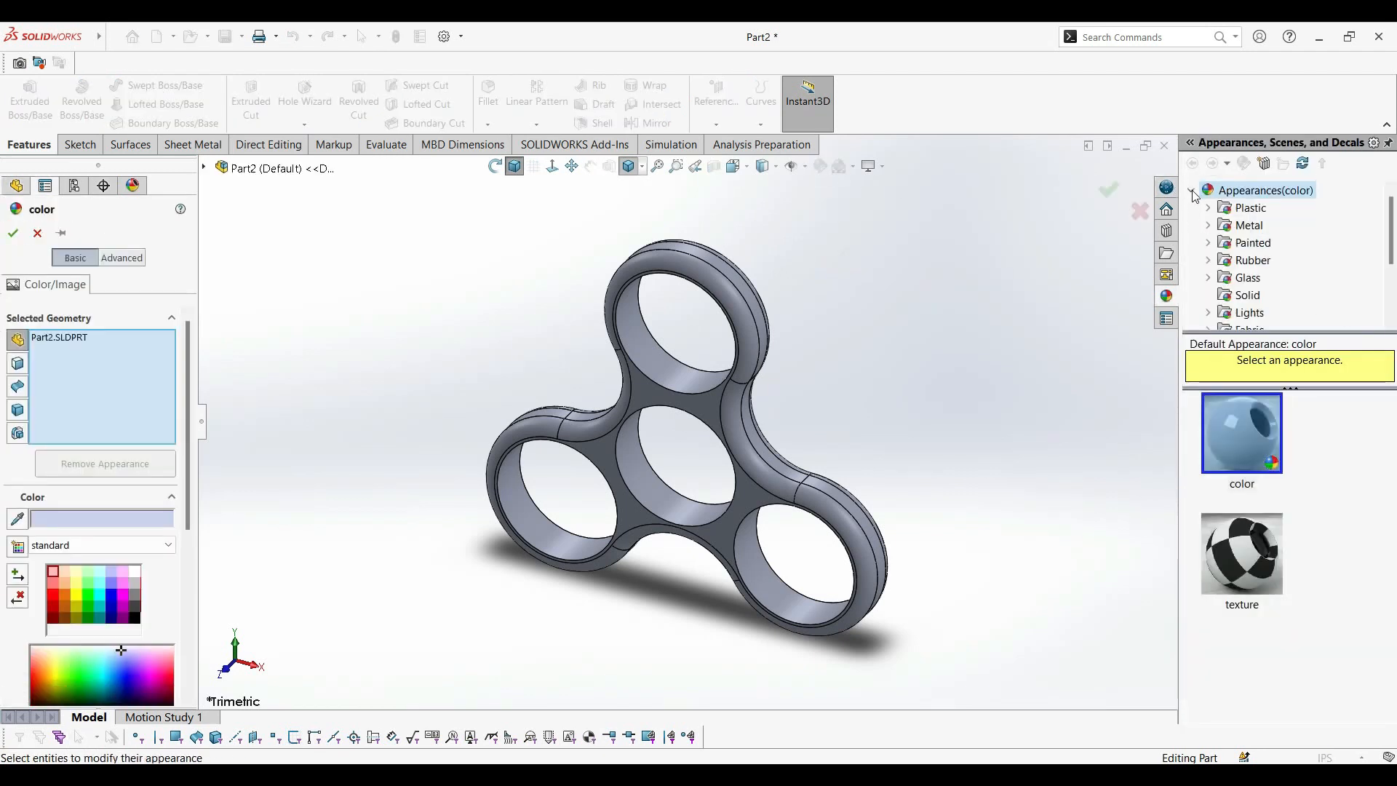
scroll(1240, 255, "down", 3)
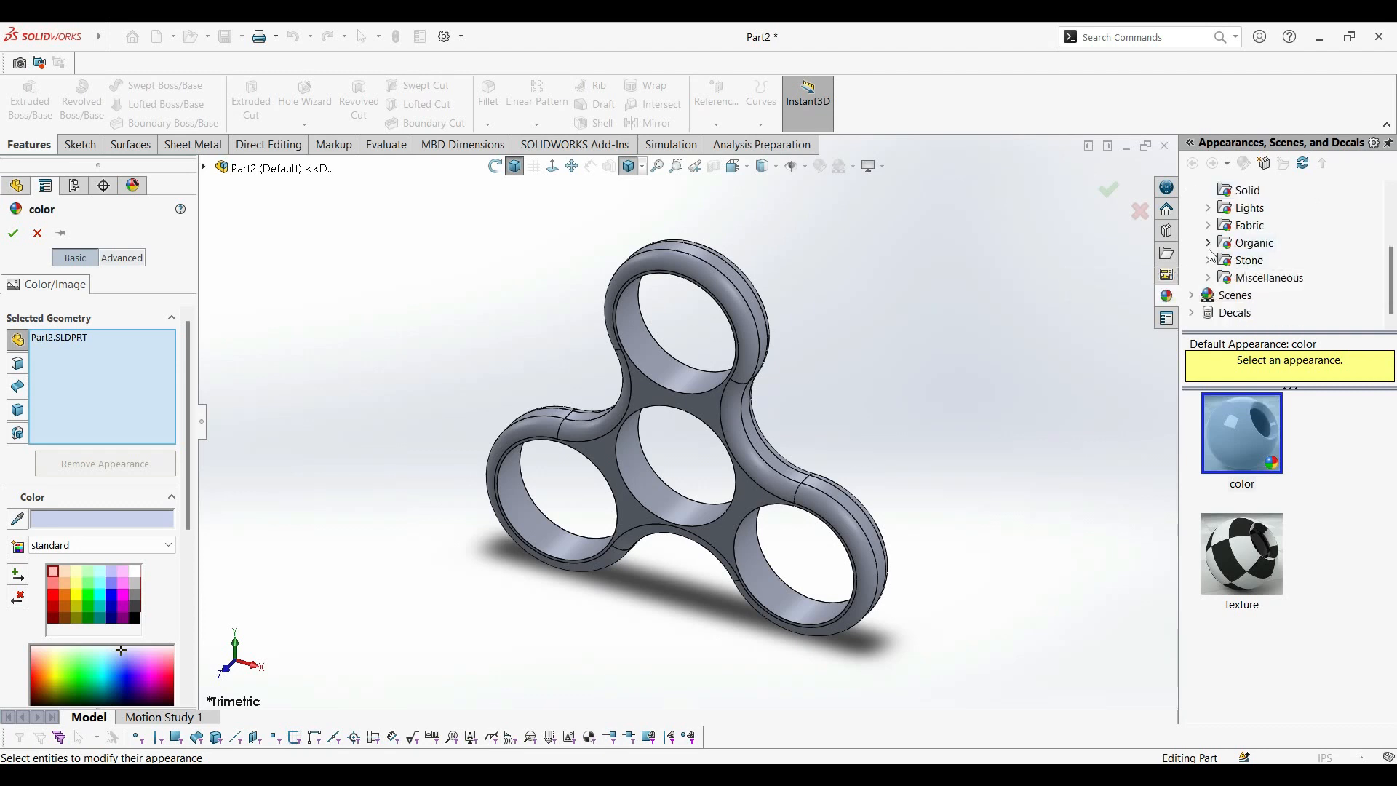
left_click(1207, 243)
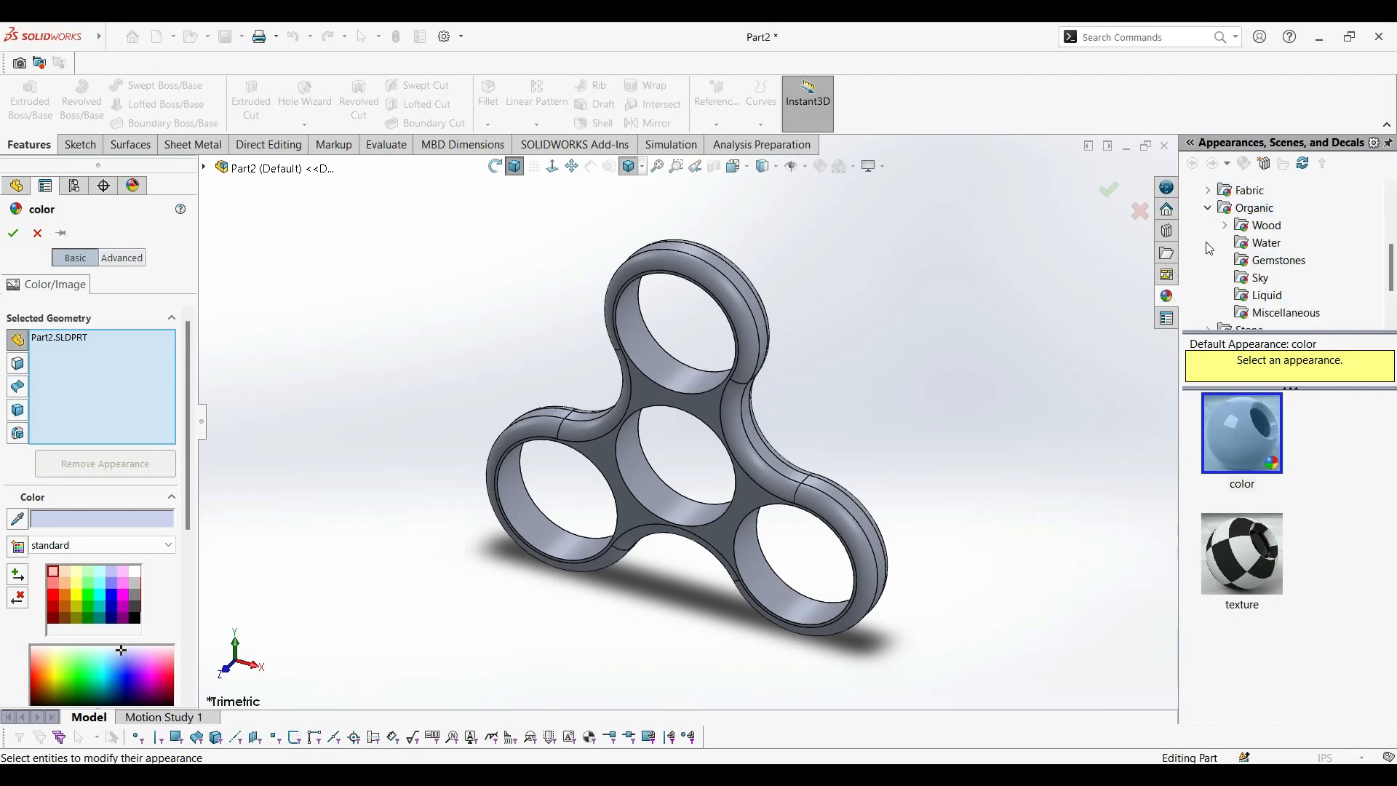
scroll(1282, 286, "up", 3)
left_click(1272, 263)
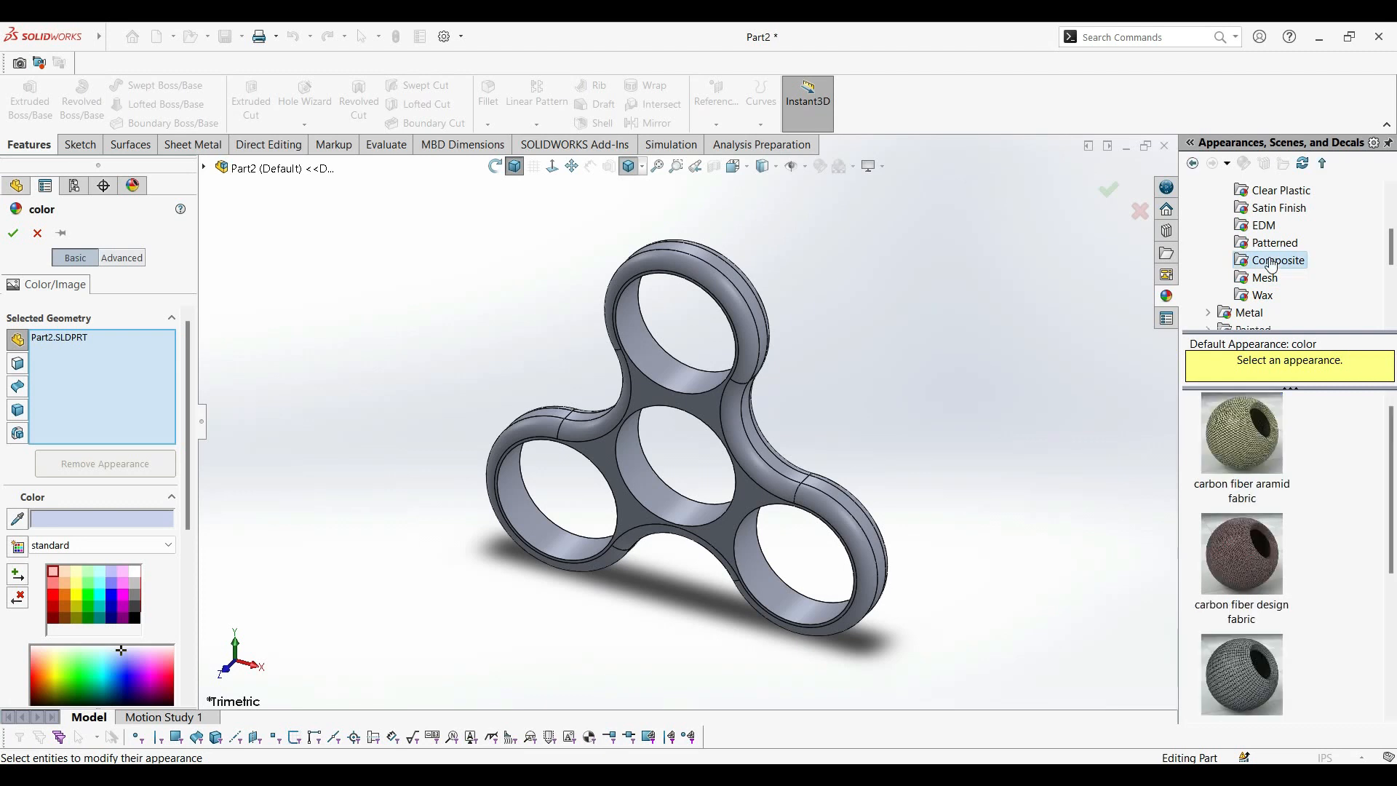
left_click(1261, 539)
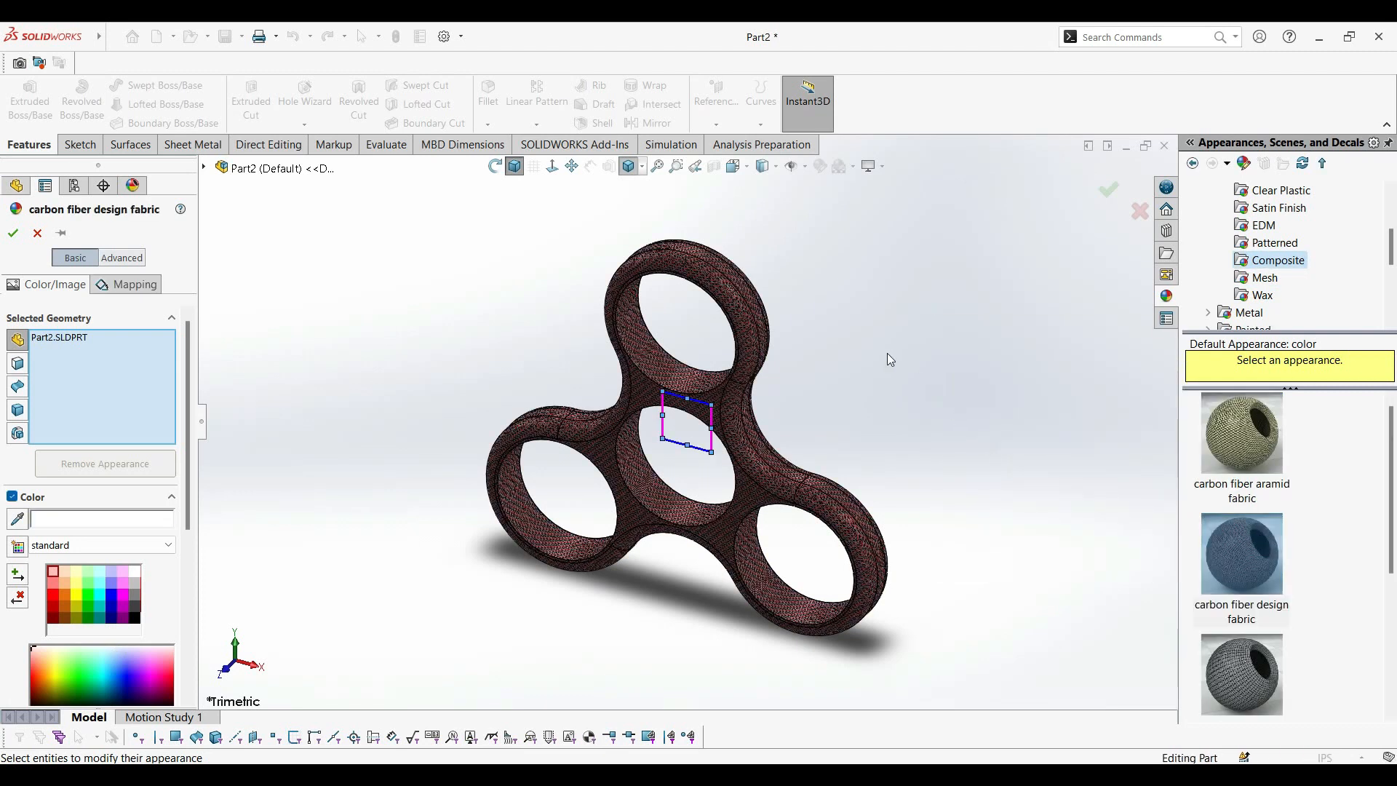
left_click(1113, 192)
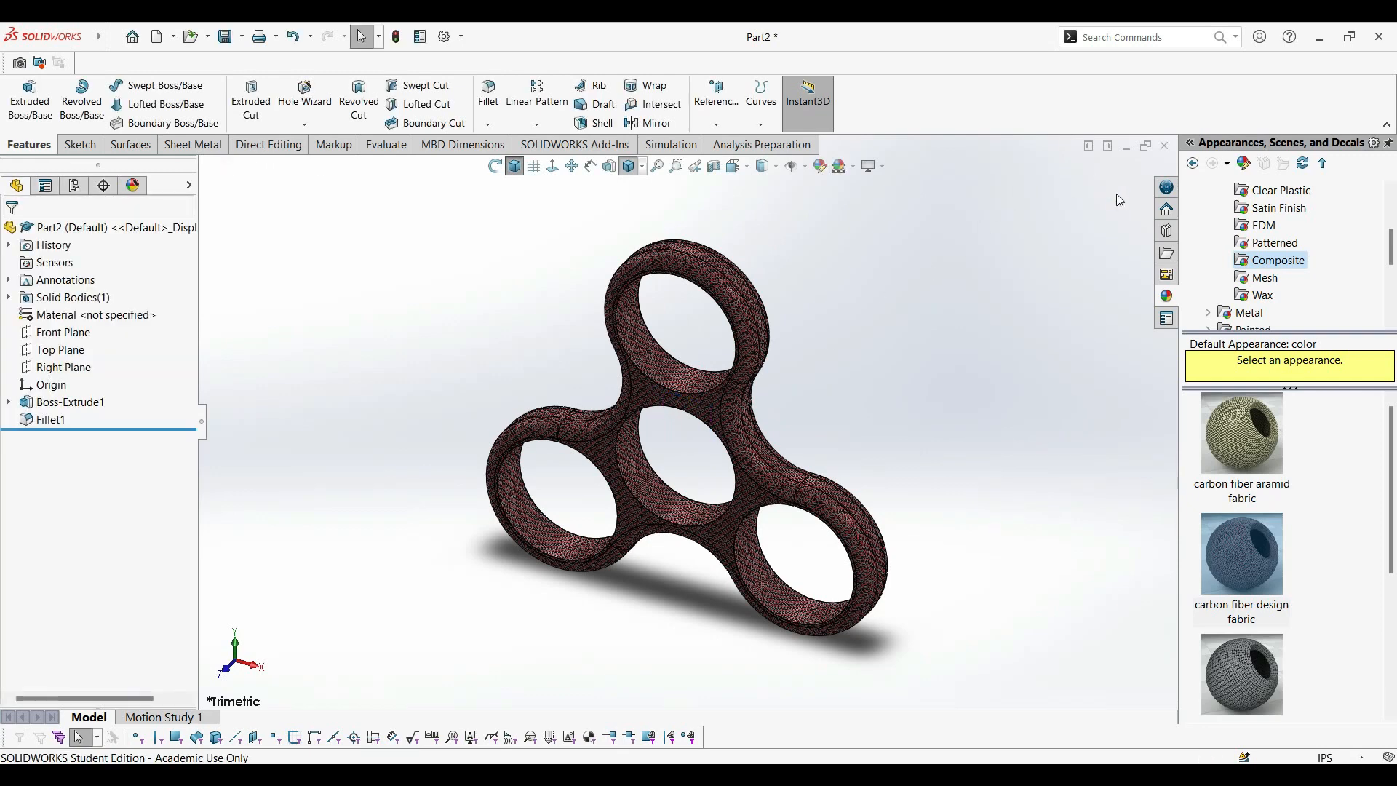
middle_click_drag(694, 419, 605, 260)
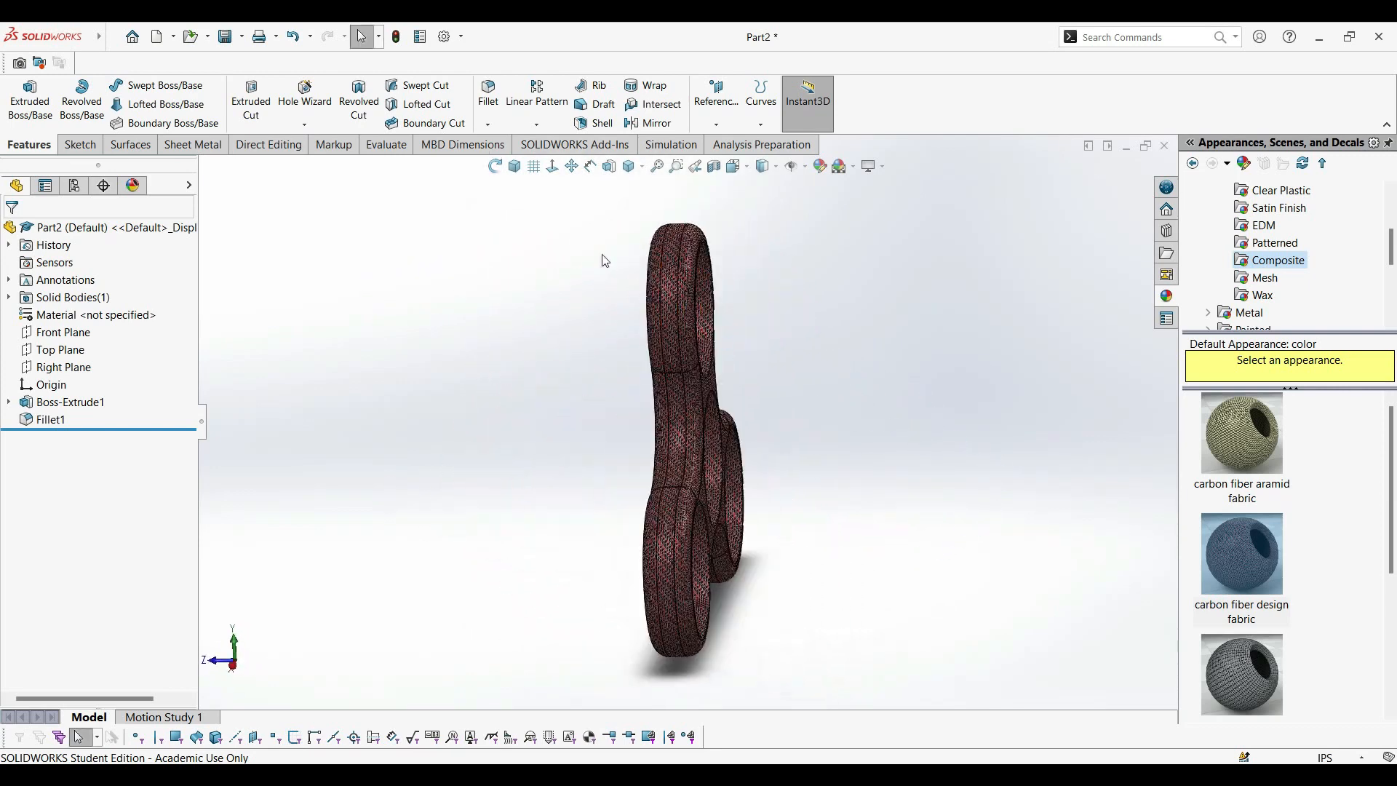
left_click(517, 176)
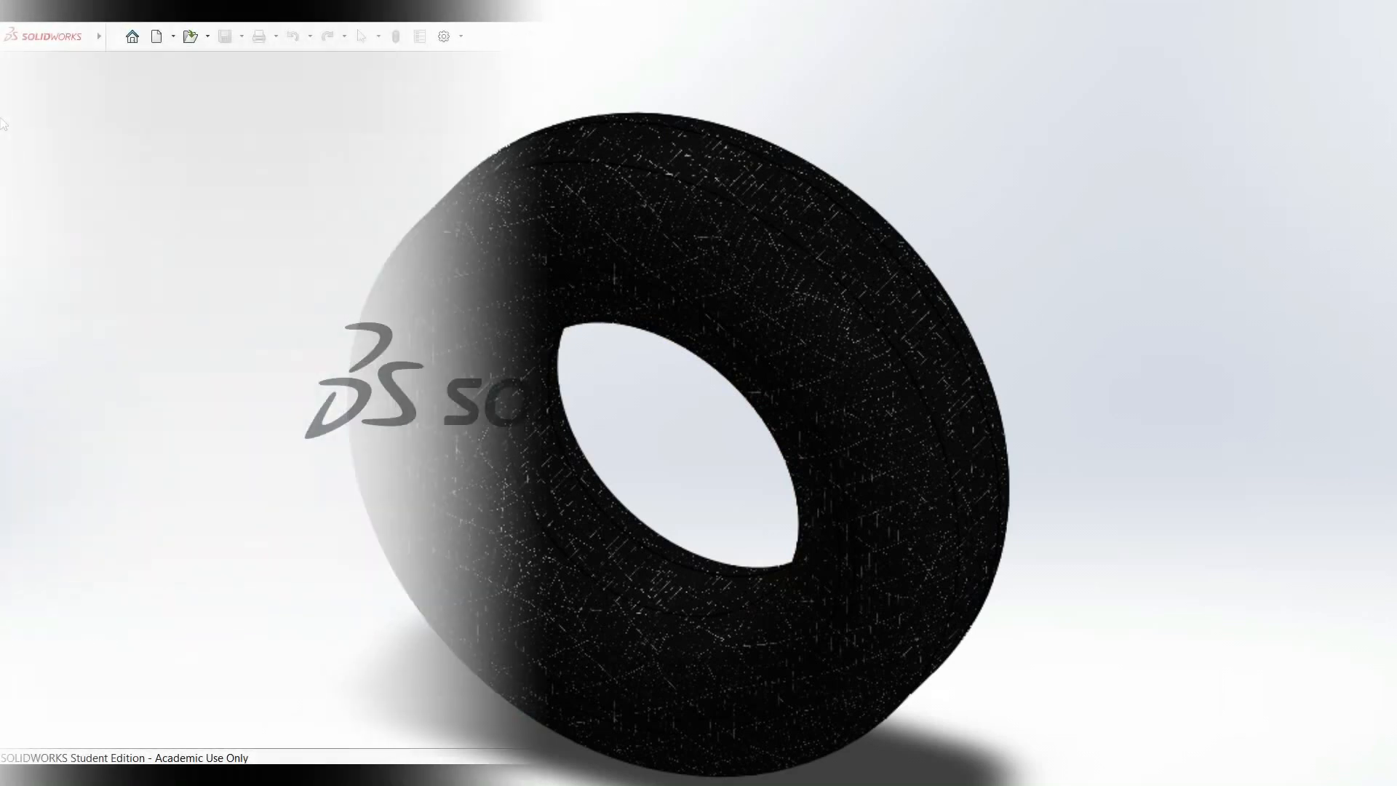
Create a new part document.
left_click(114, 38)
left_click(129, 71)
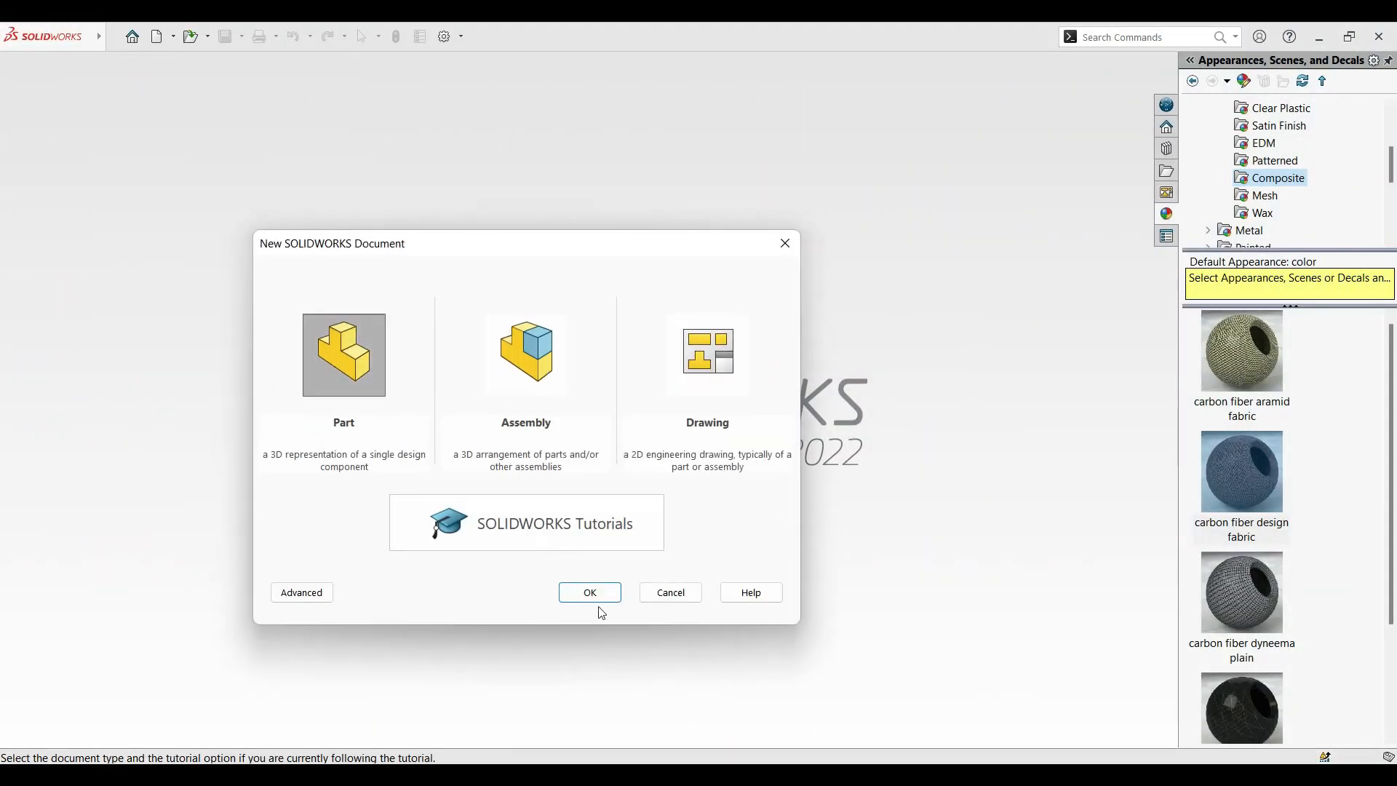
left_click(608, 592)
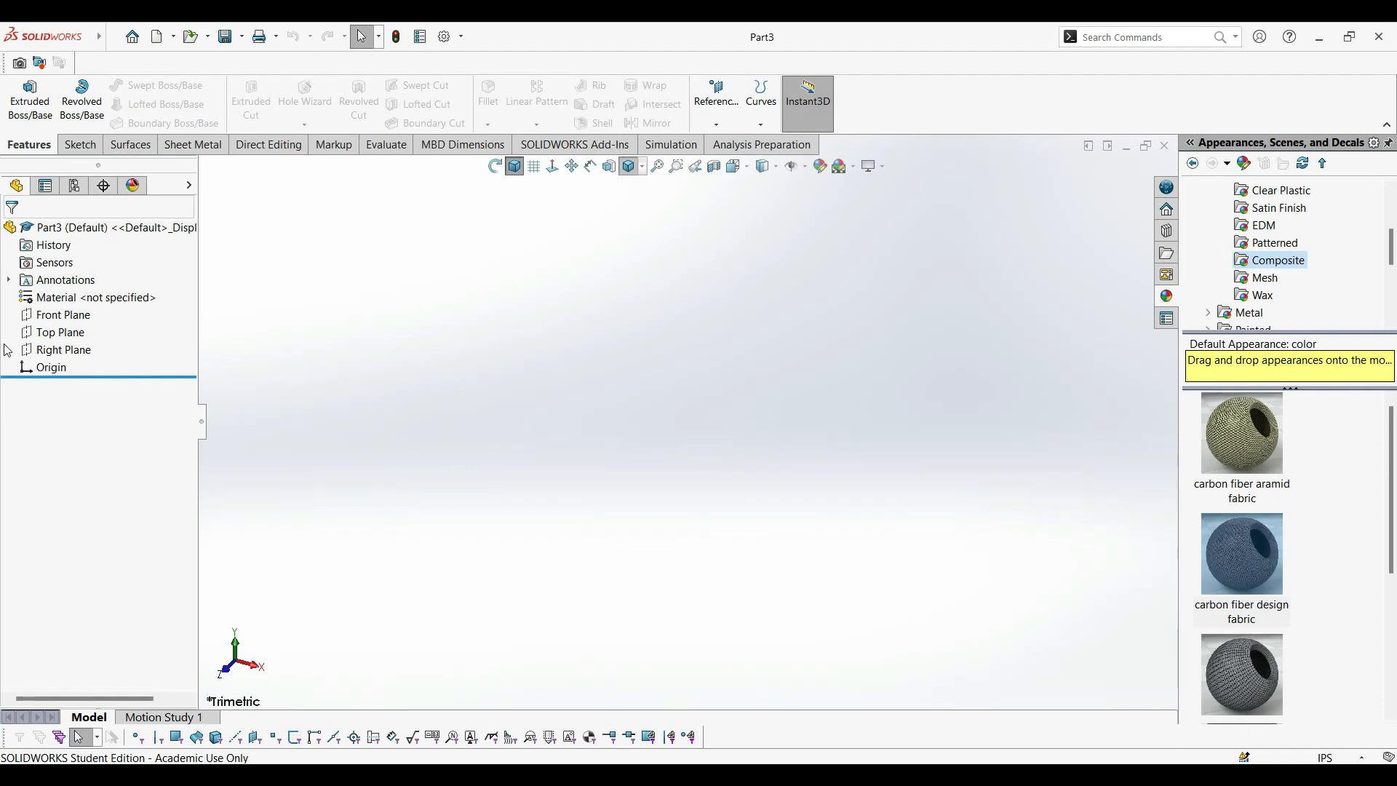
Sketch two concentric circles centred on the origin on the Front Plane, the inner one about 3.77 in in diameter.
left_click(66, 317)
left_click(78, 294)
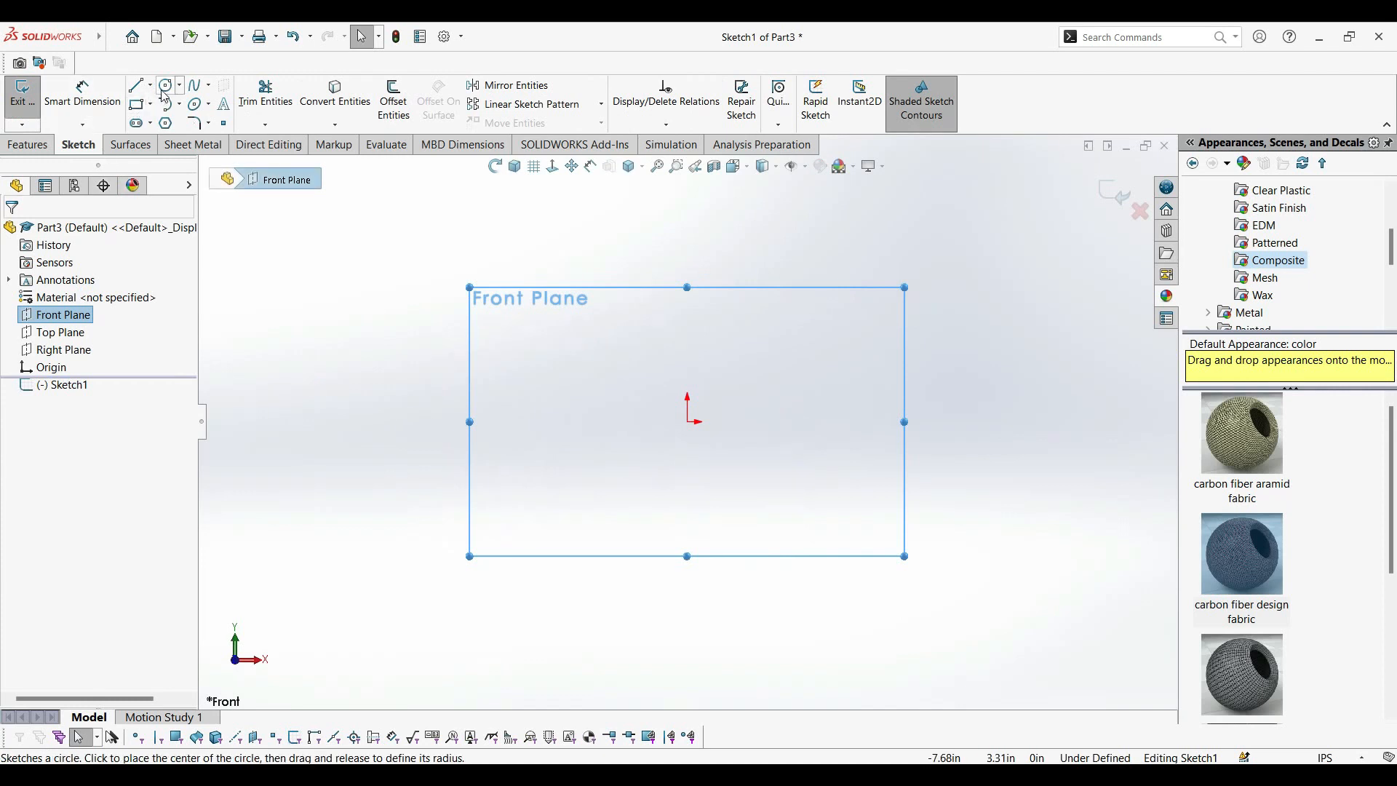
left_click(166, 86)
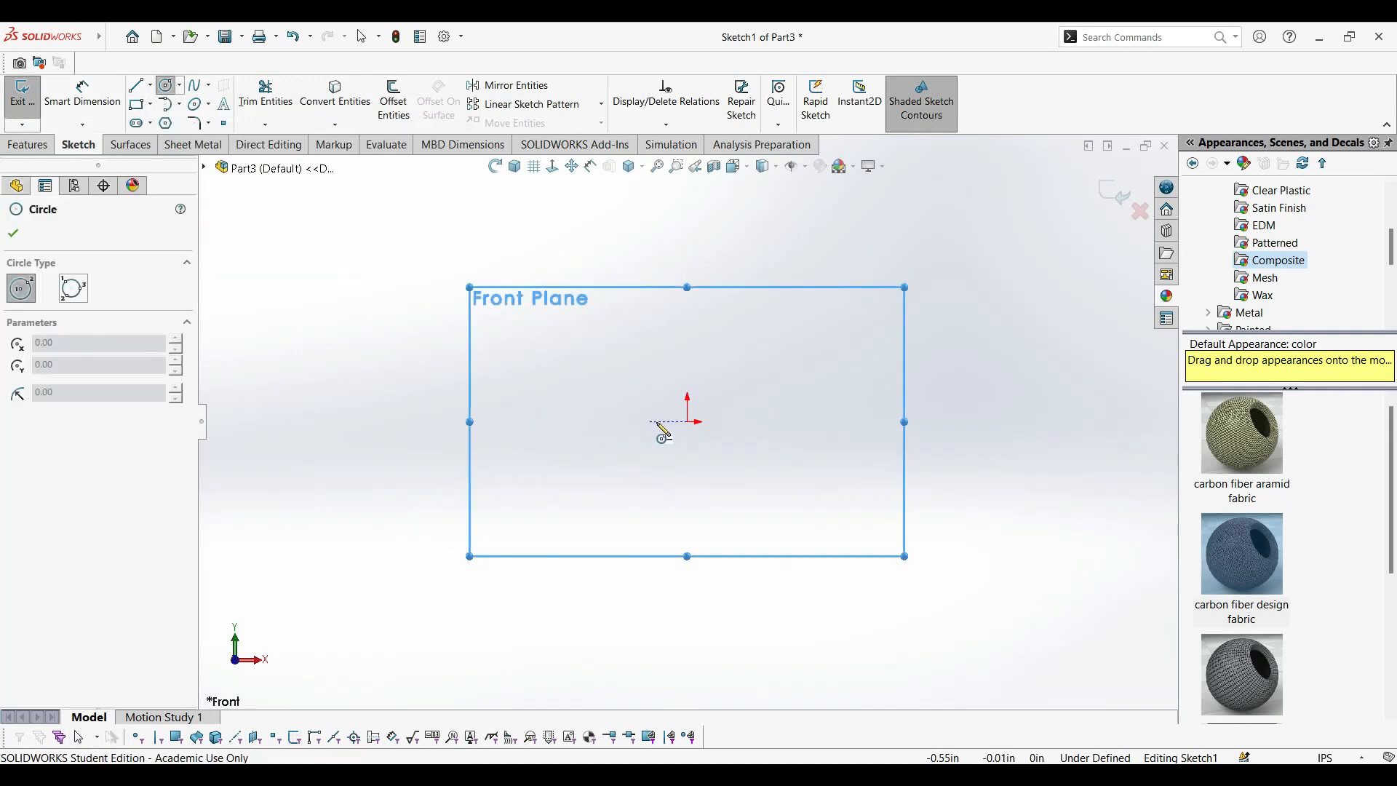
mouse_move(688, 422)
left_mouse_down()
mouse_move(762, 429)
mouse_move(848, 399)
mouse_move(862, 409)
left_mouse_up()
mouse_move(687, 422)
left_mouse_down()
mouse_move(720, 425)
mouse_move(817, 383)
mouse_move(799, 386)
left_mouse_up()
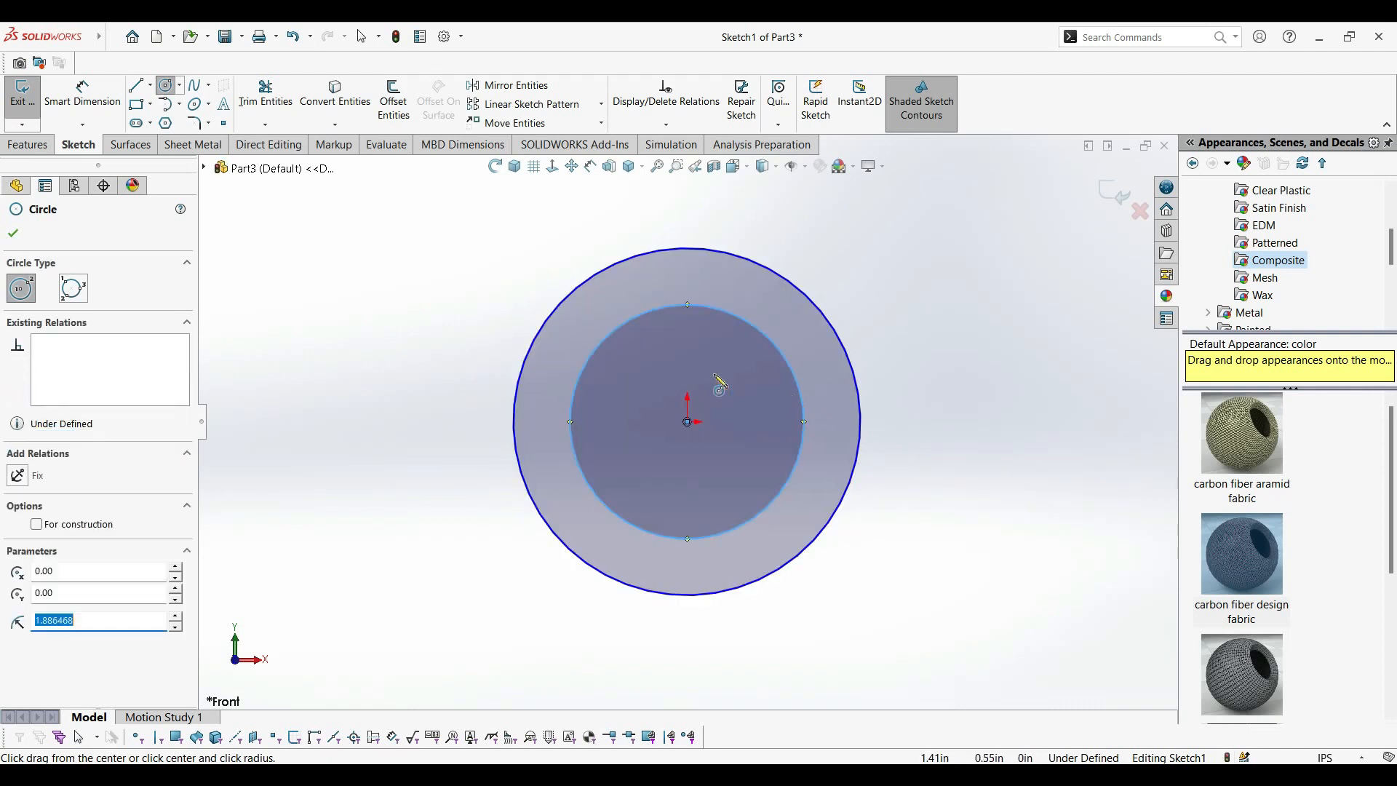
Dimension the inner circle's diameter as 0.44 in.
left_click(82, 94)
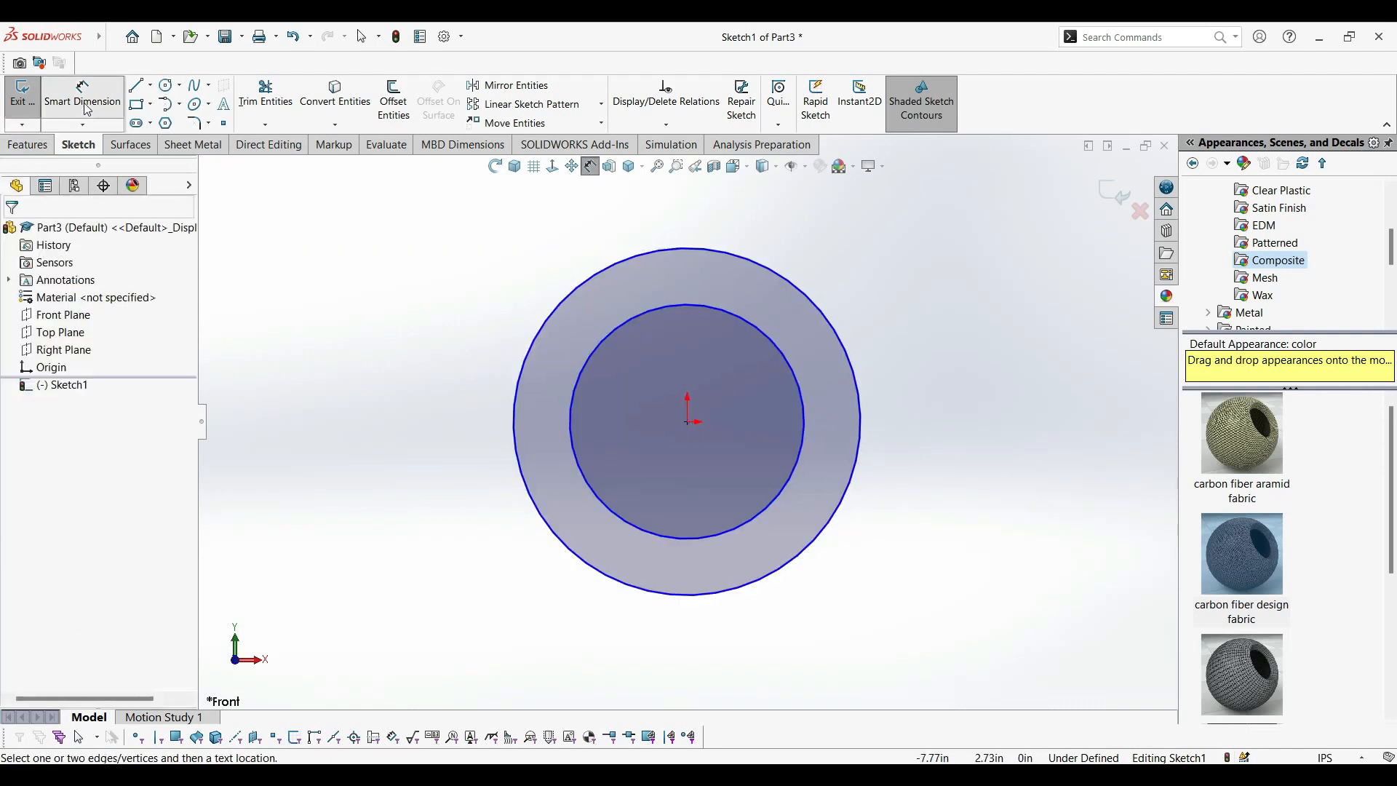
left_click(623, 326)
left_click(933, 416)
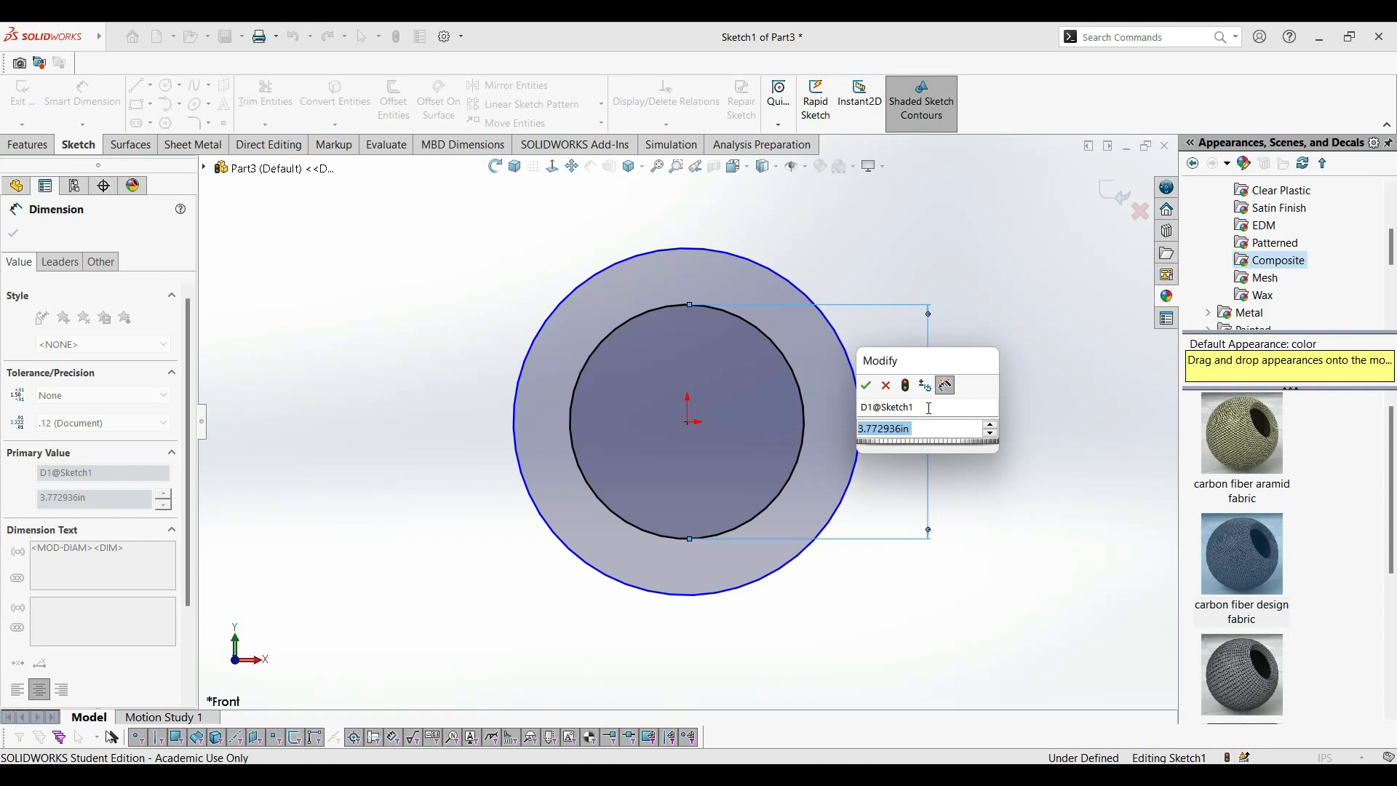
type("0.44")
key("Return")
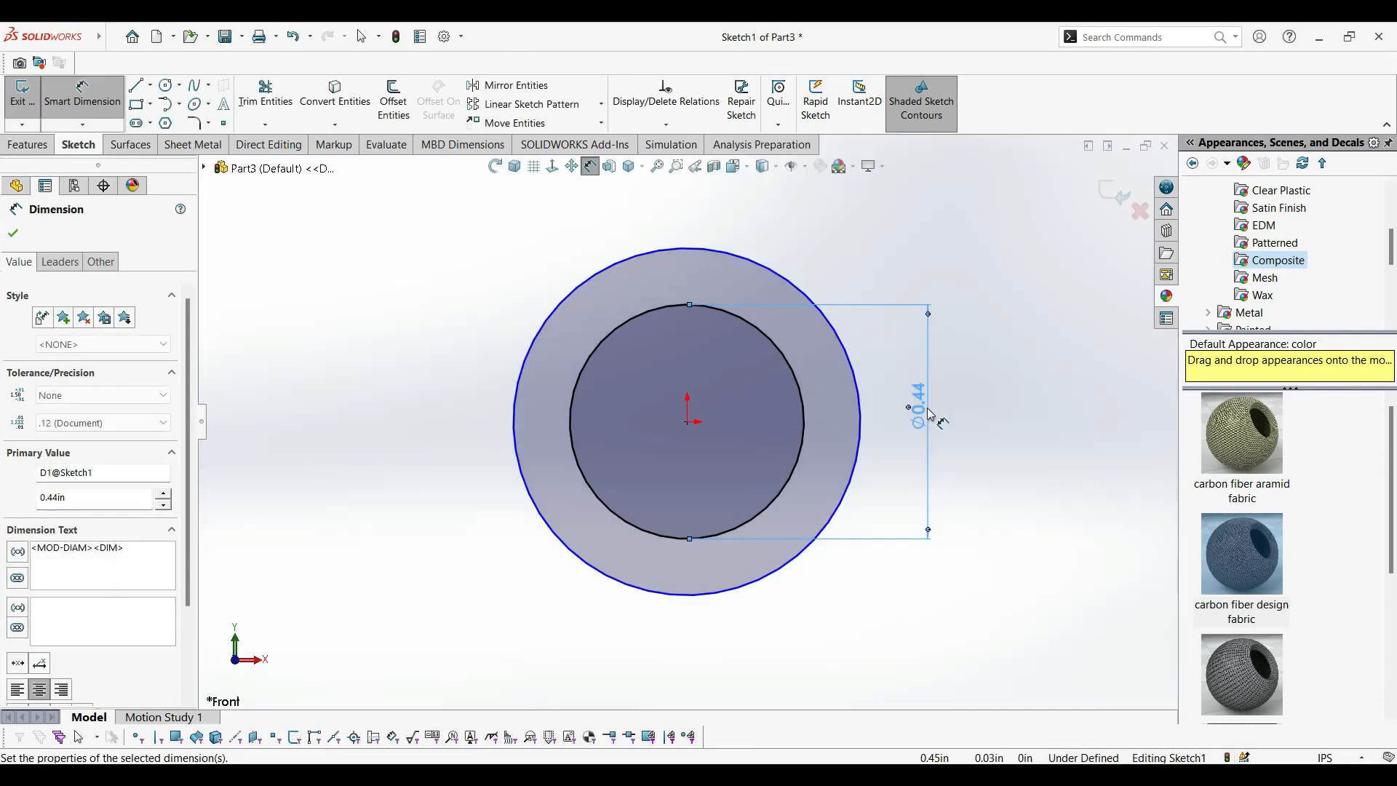
Dimension the outer circle's diameter as 0.88 in.
left_click(848, 355)
left_click(976, 407)
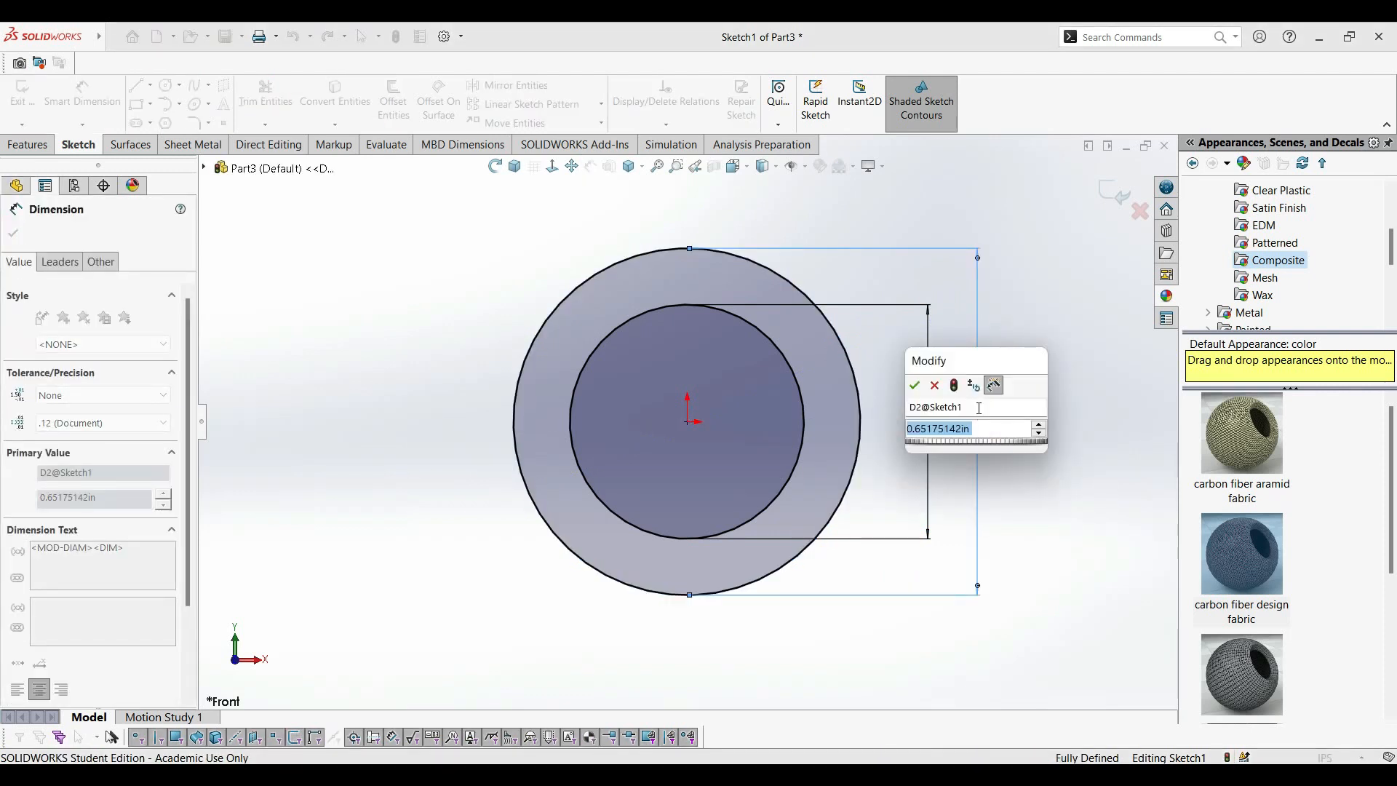
type("0.88")
key("Return")
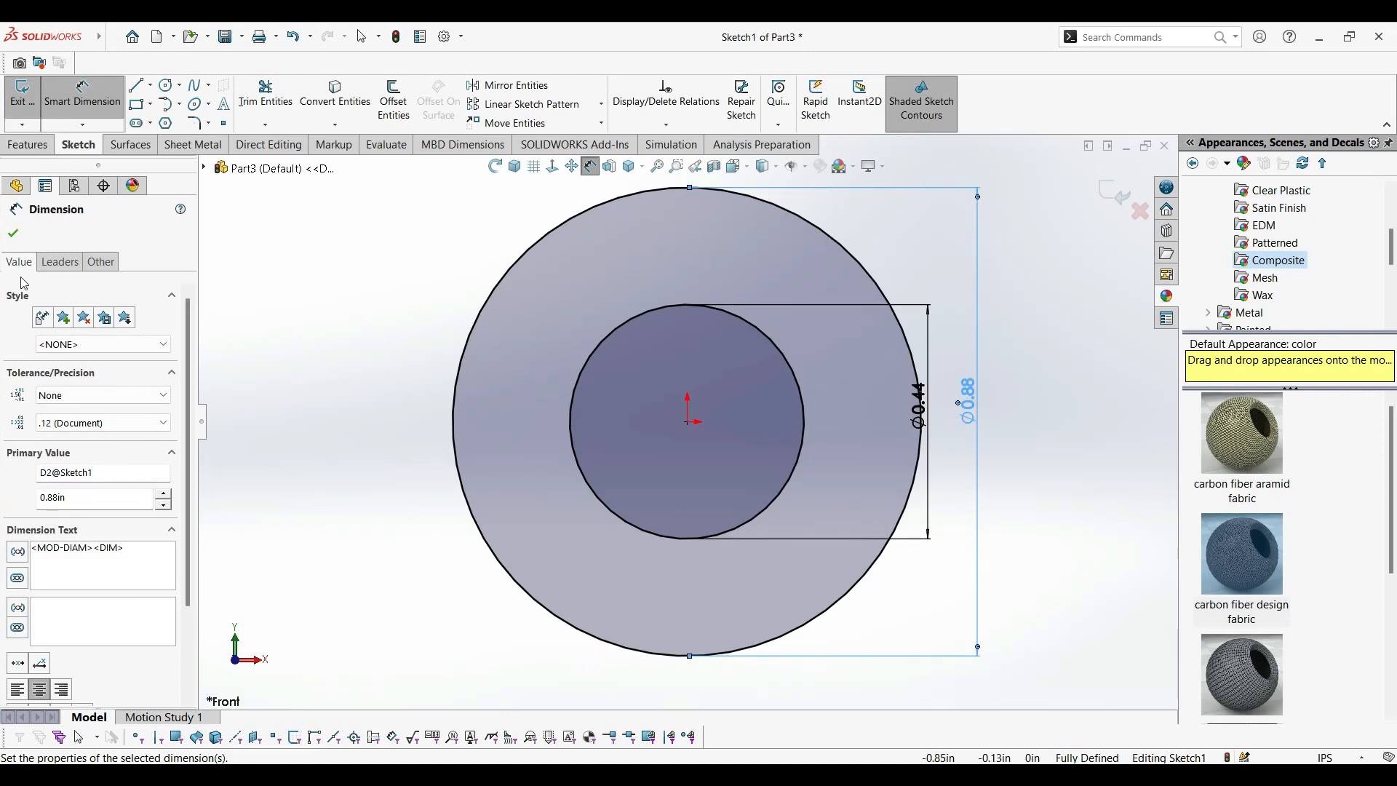
Extrude the ring between the two circles with a Mid Plane depth of 0.3125 in.
left_click(27, 144)
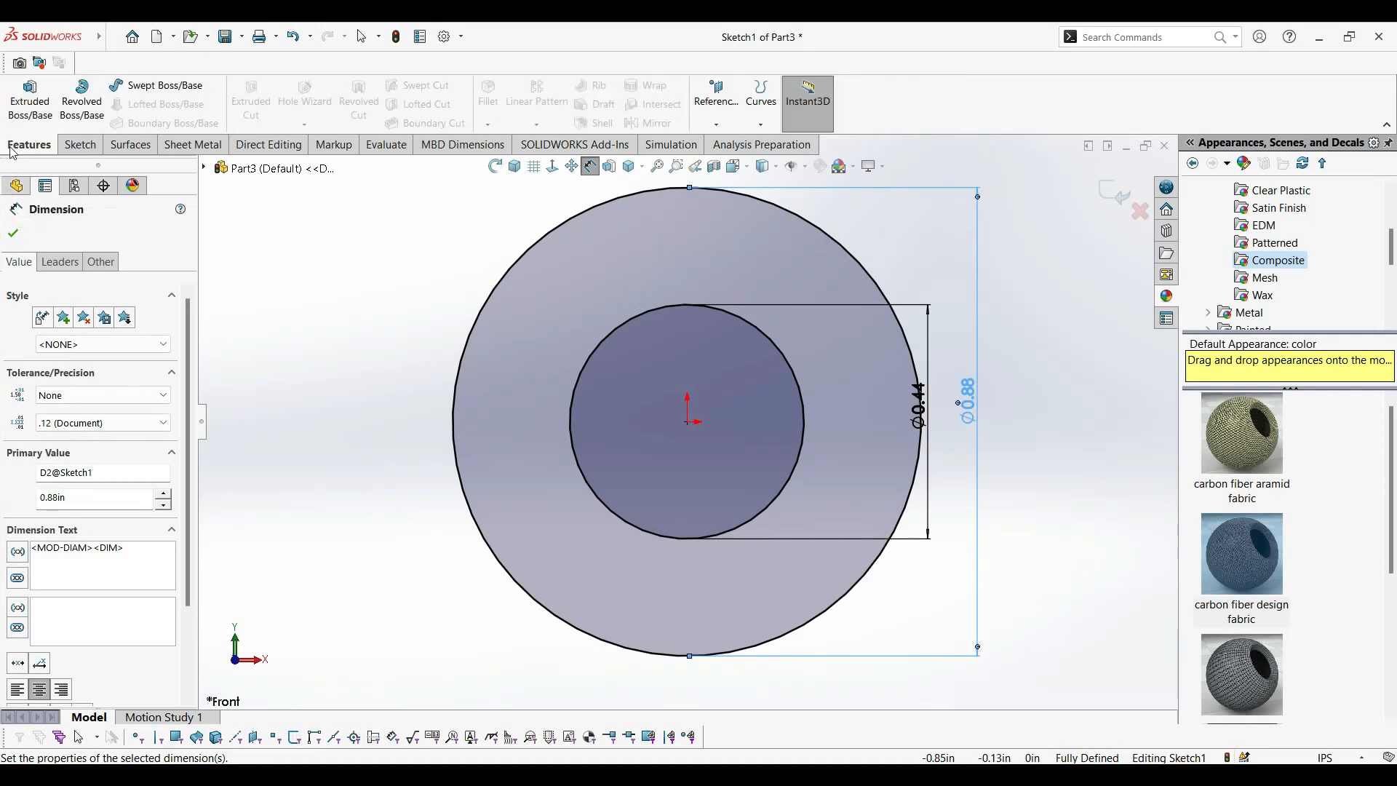
left_click(24, 110)
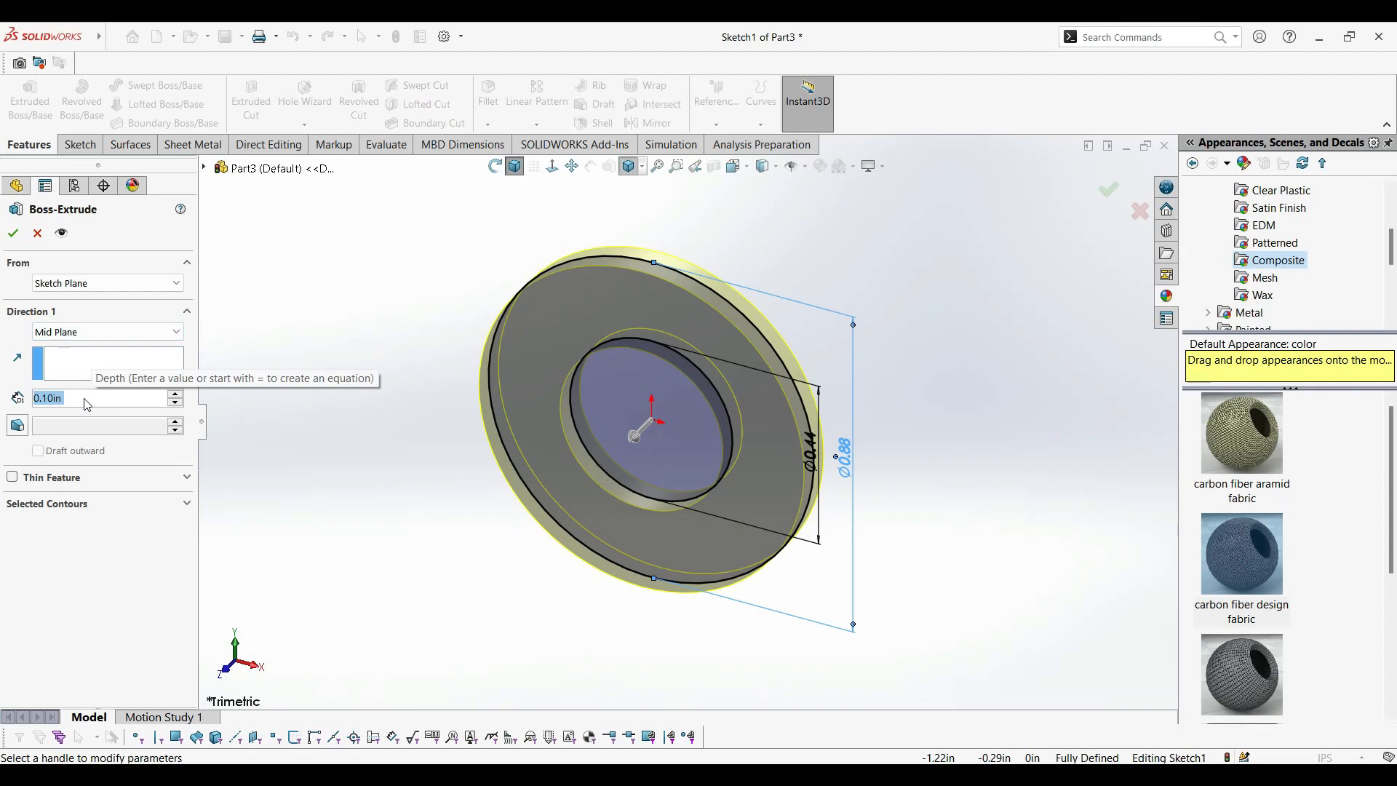
type(".3125")
key("Return")
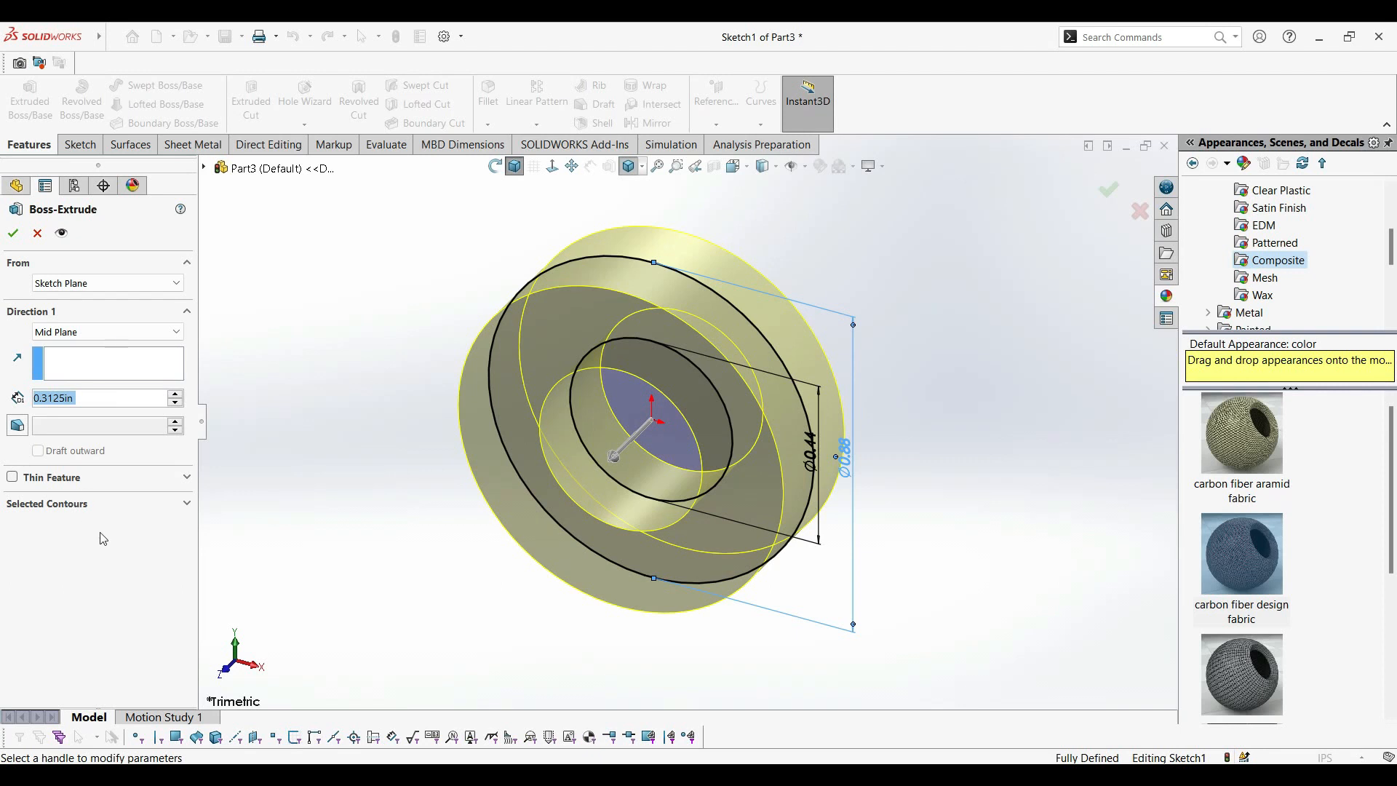
left_click(18, 234)
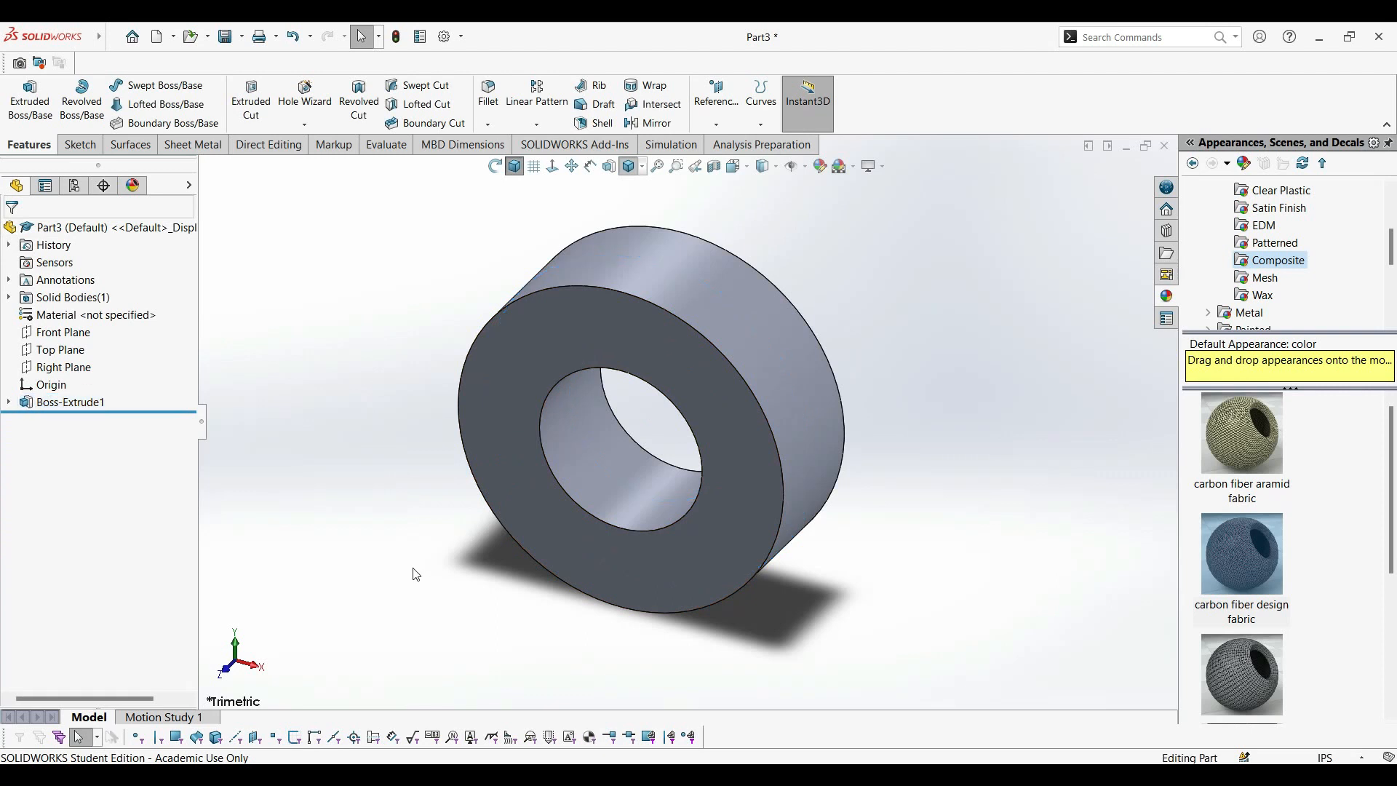
Fillet the inner and outer circular edges on both faces of the ring with a 0.10 in radius.
left_click(547, 460)
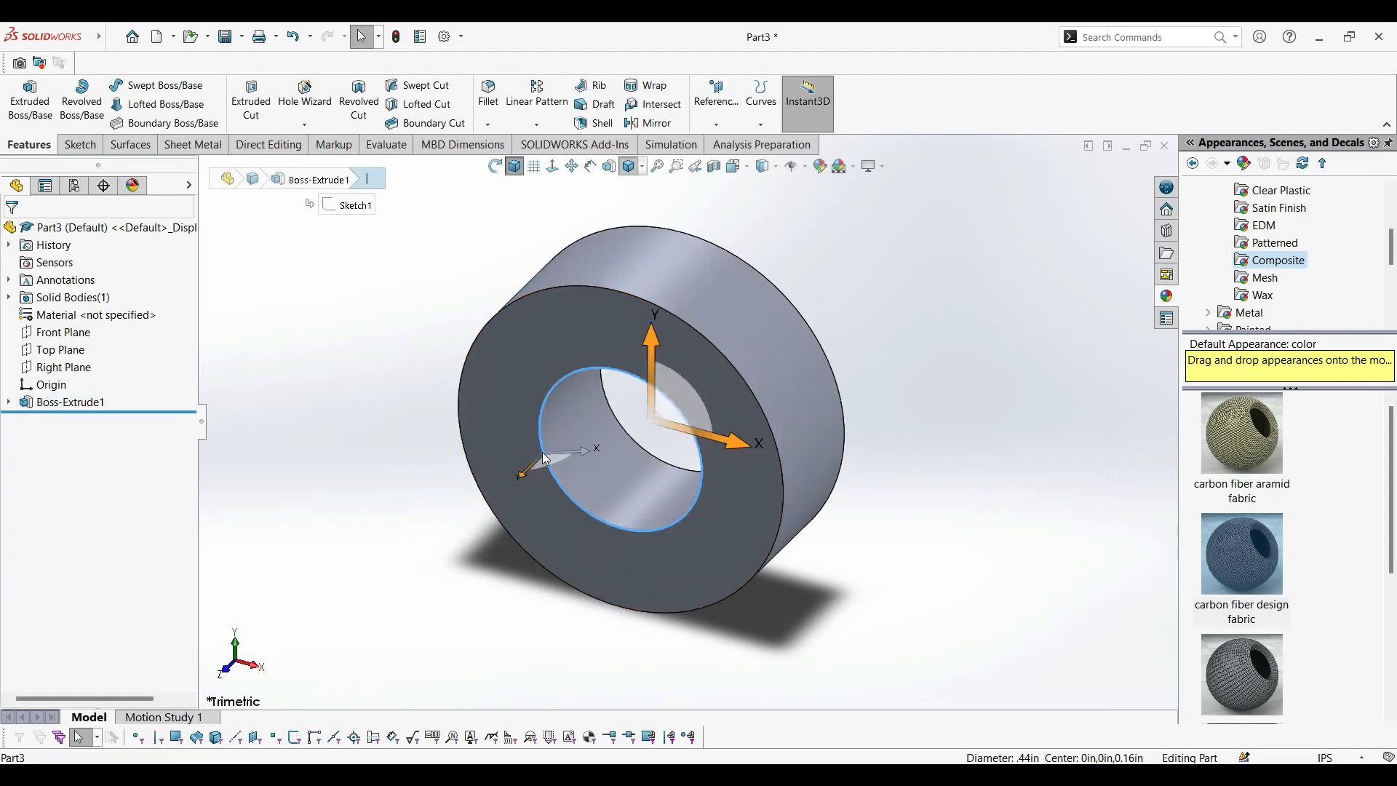
left_click(766, 405, "ctrl")
middle_click_drag(890, 427, 804, 544)
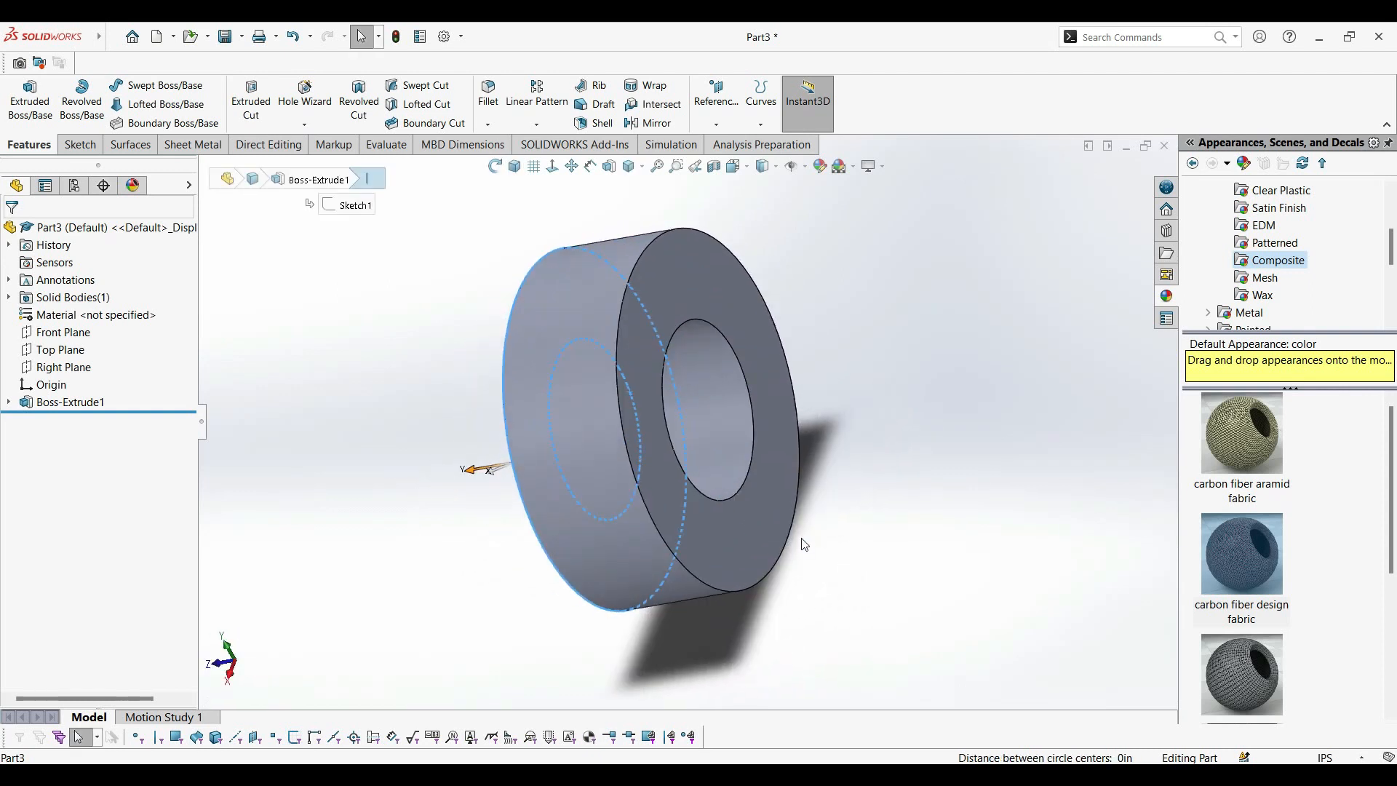
left_click(753, 434, "ctrl")
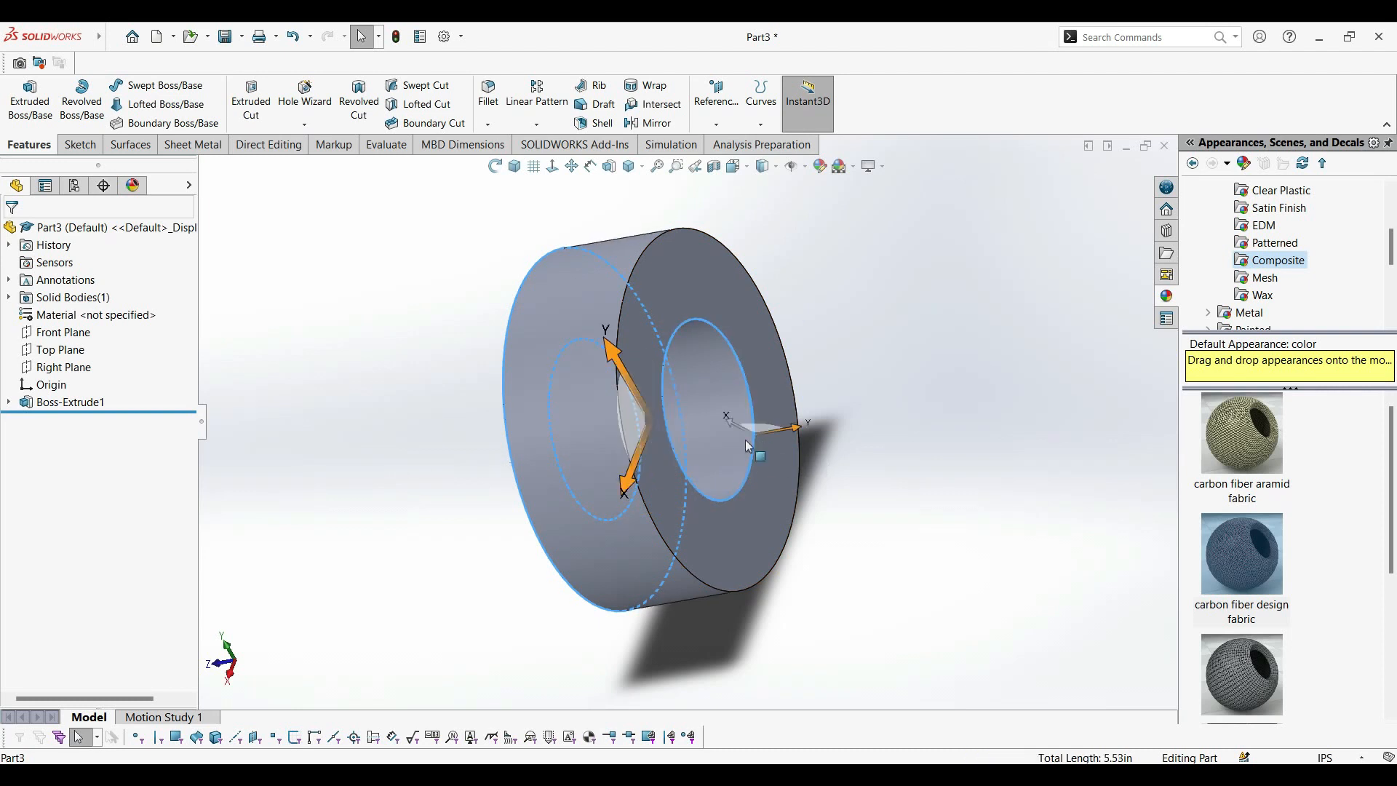
left_click(623, 434, "ctrl")
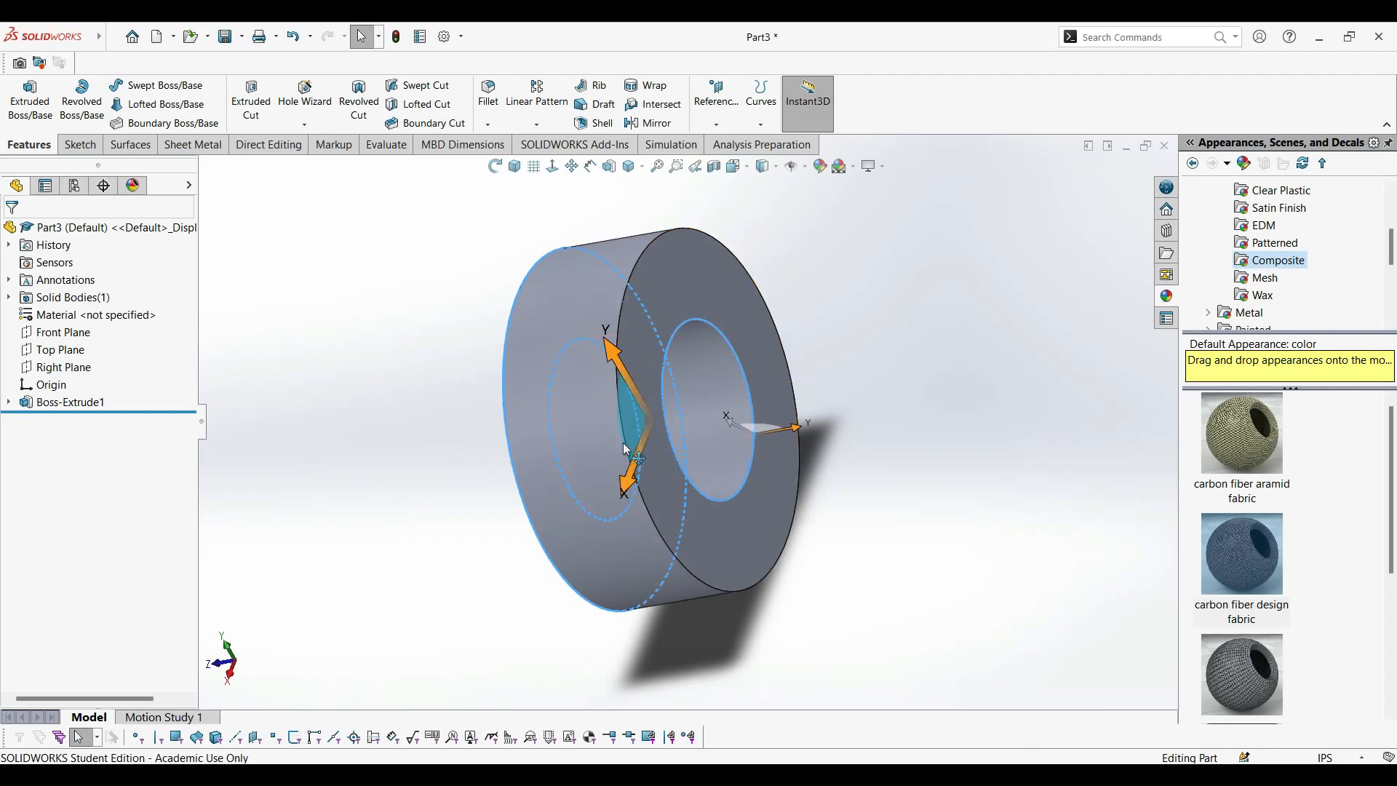
left_click(726, 589, "ctrl")
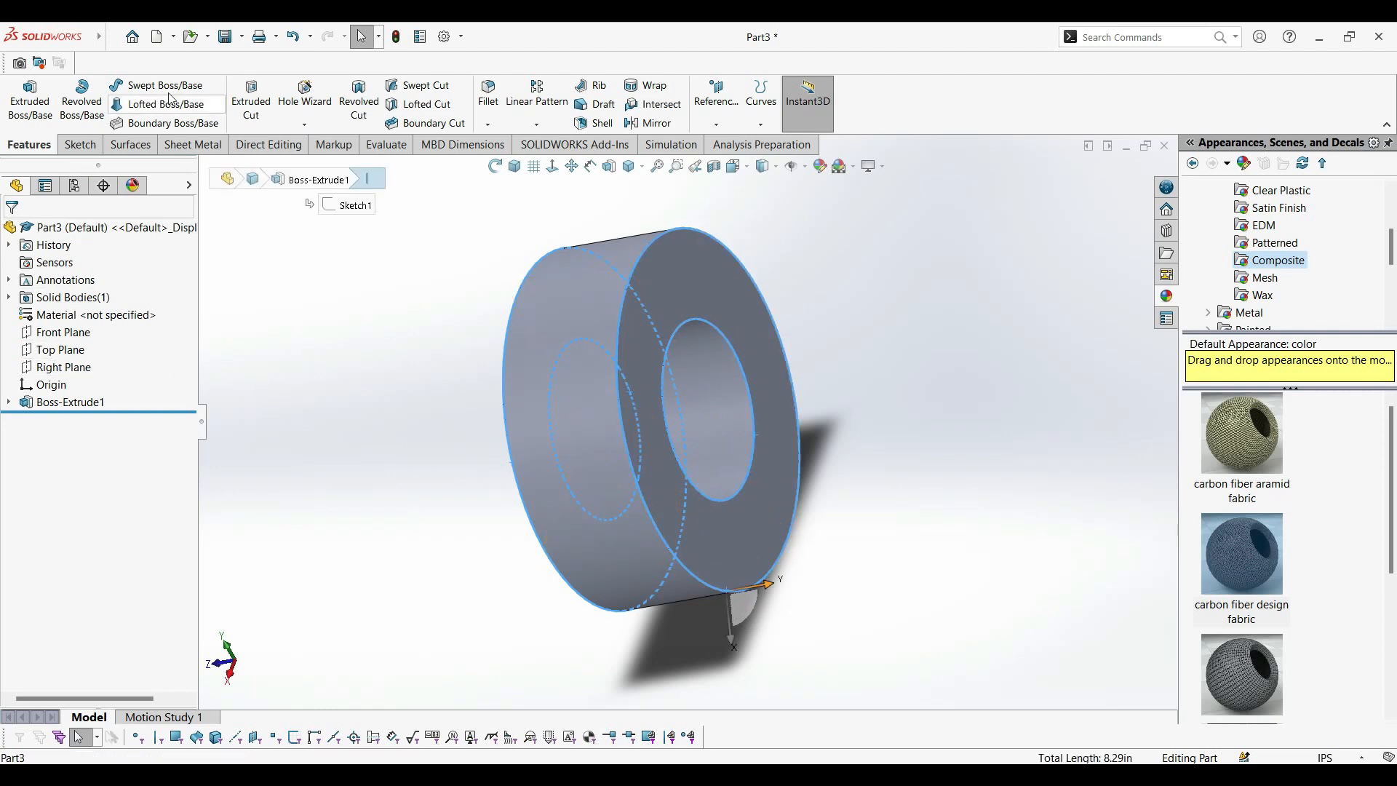
left_click(488, 94)
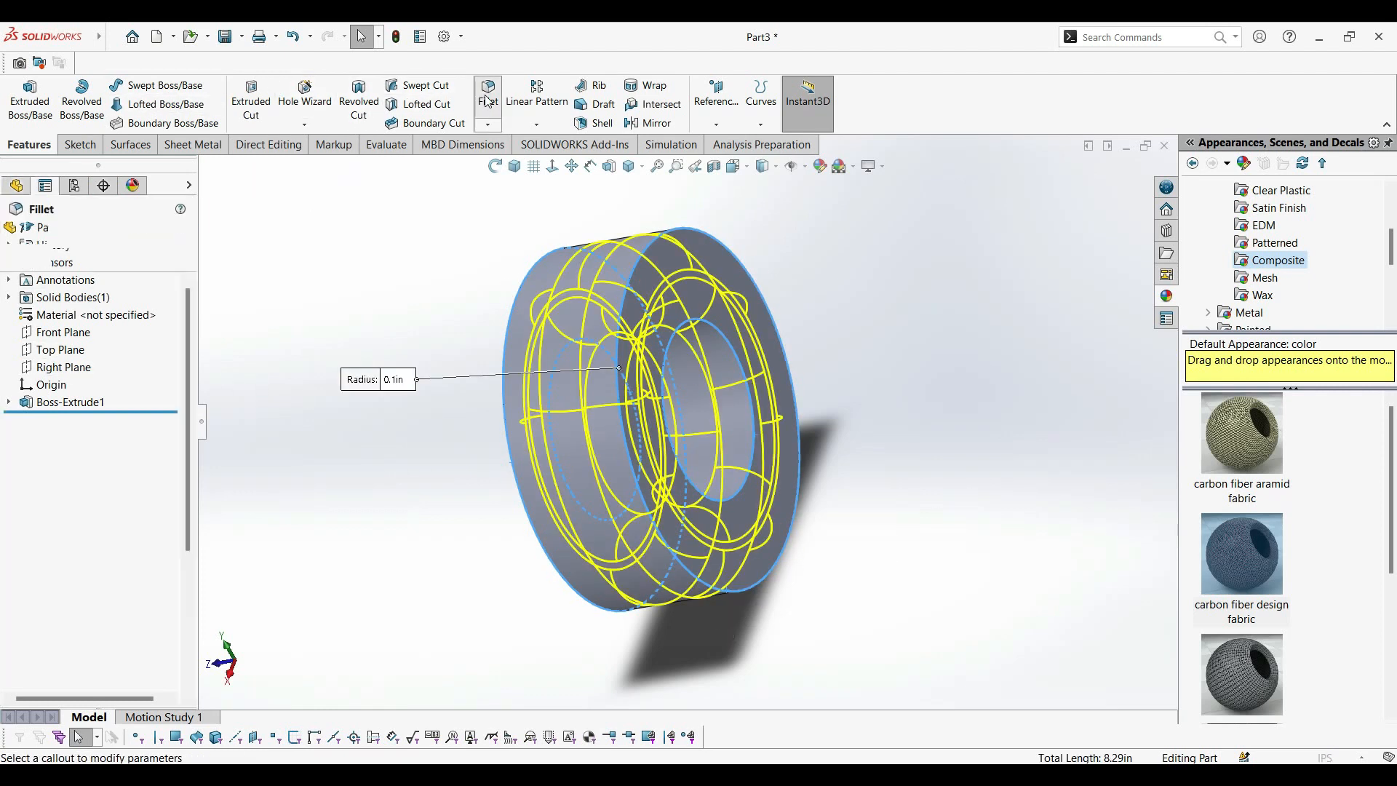
type(".10")
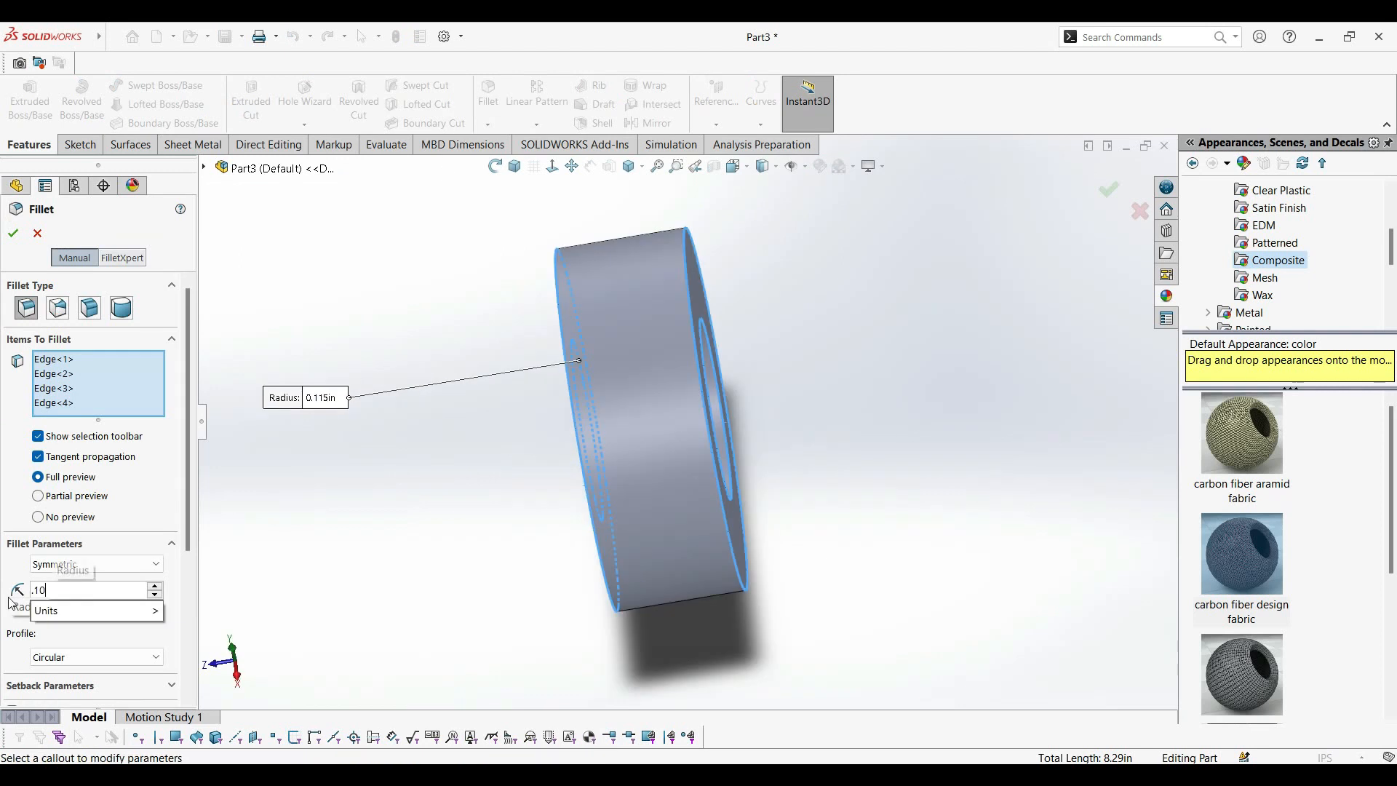
key("Return")
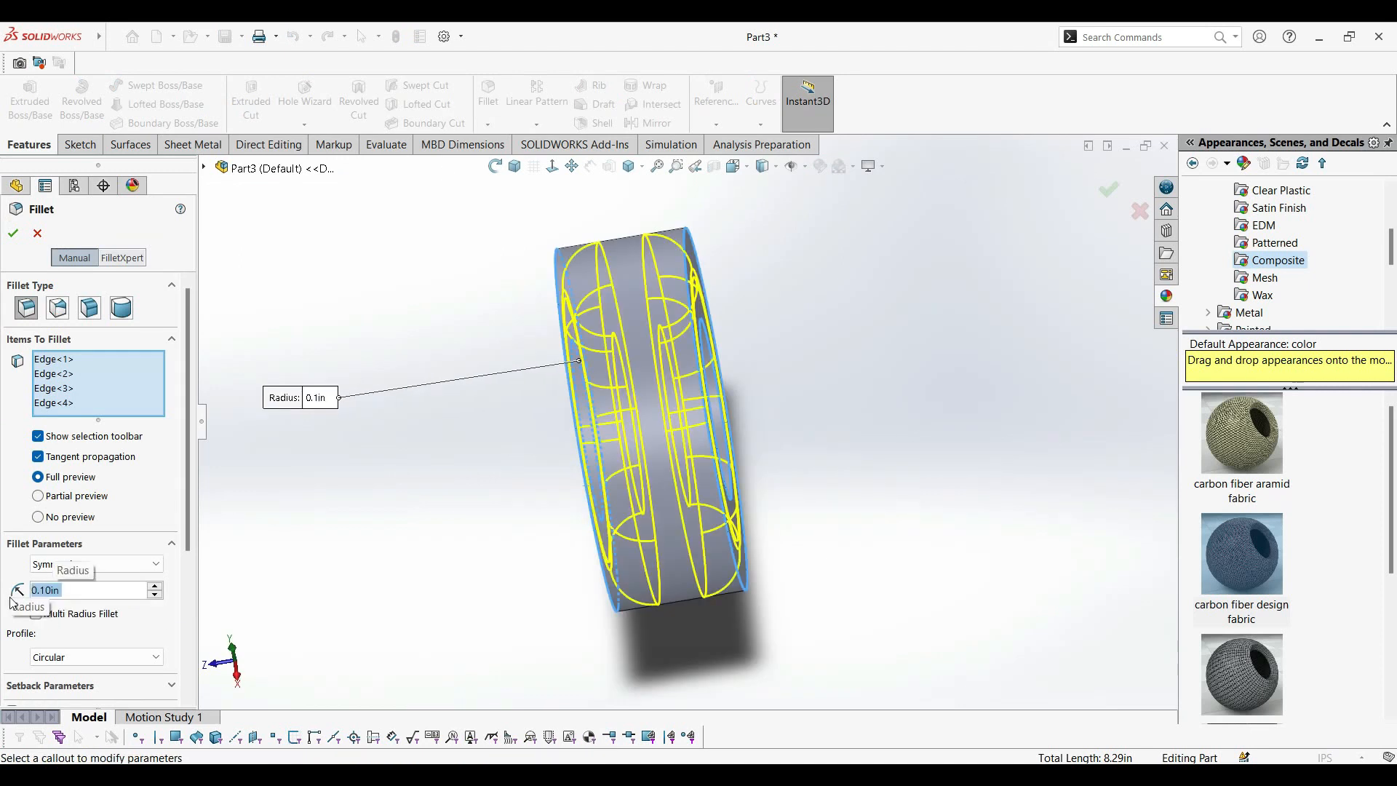
left_click(14, 234)
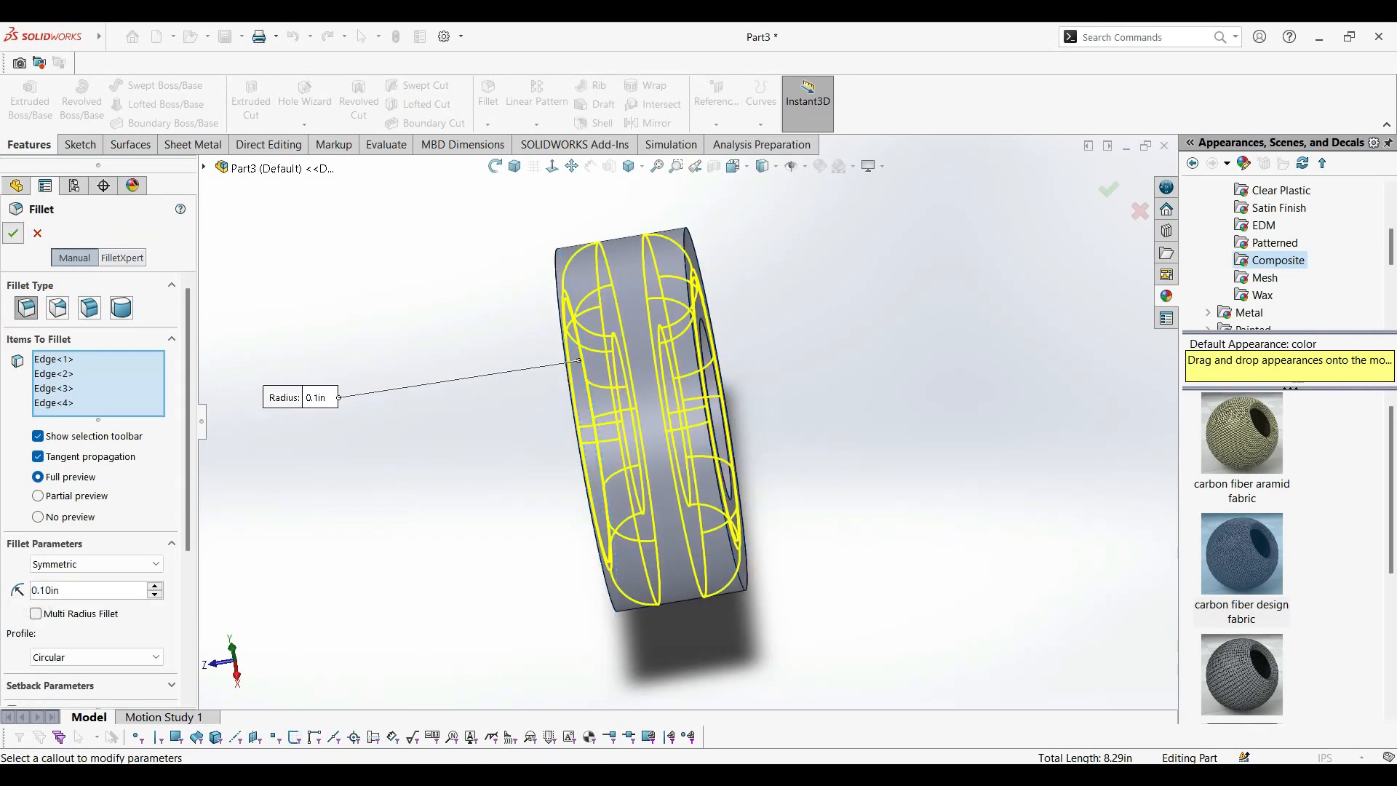
middle_click_drag(469, 348, 684, 262)
left_click(525, 171)
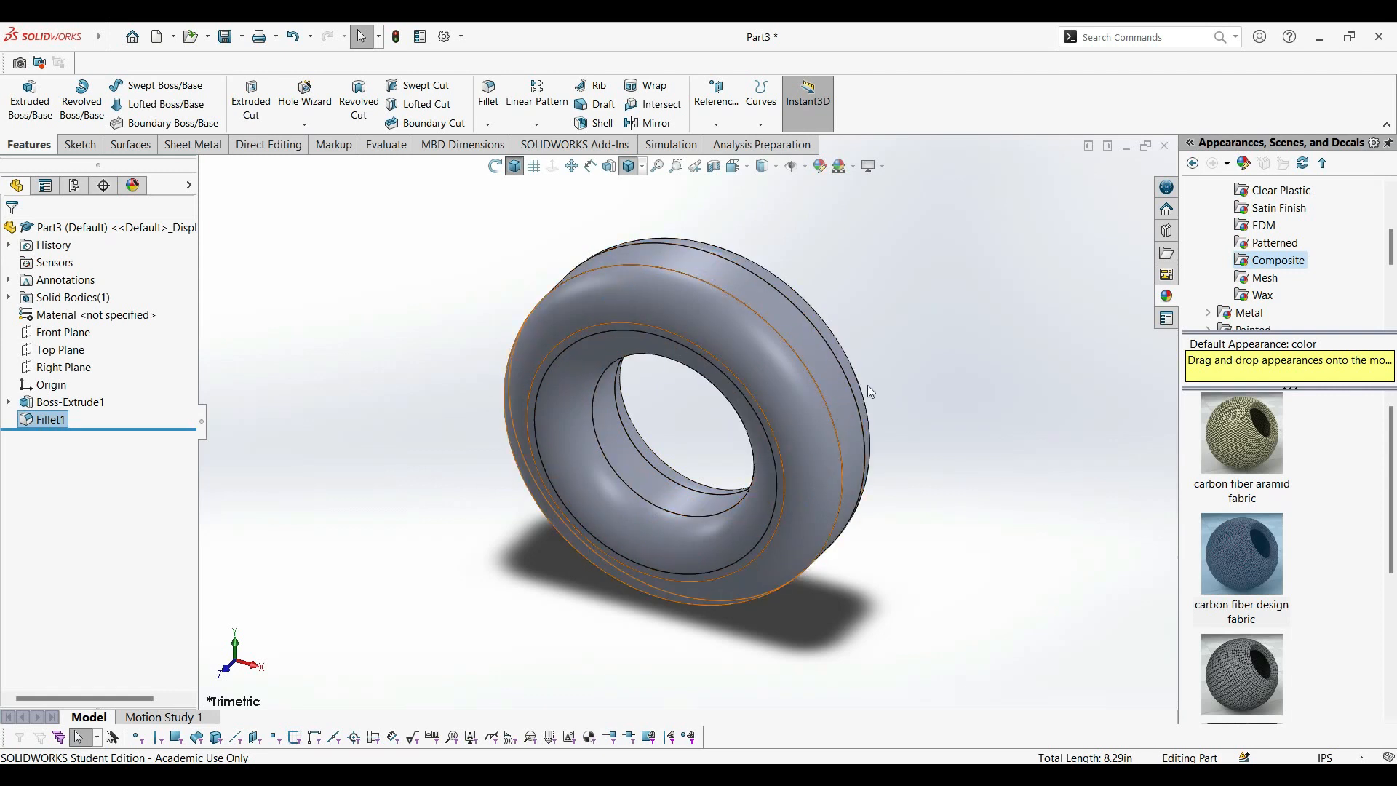
Apply the composite appearance "carbon fiber inlay unidirectional" to the ring's fillet feature.
middle_click_drag(953, 410, 777, 450)
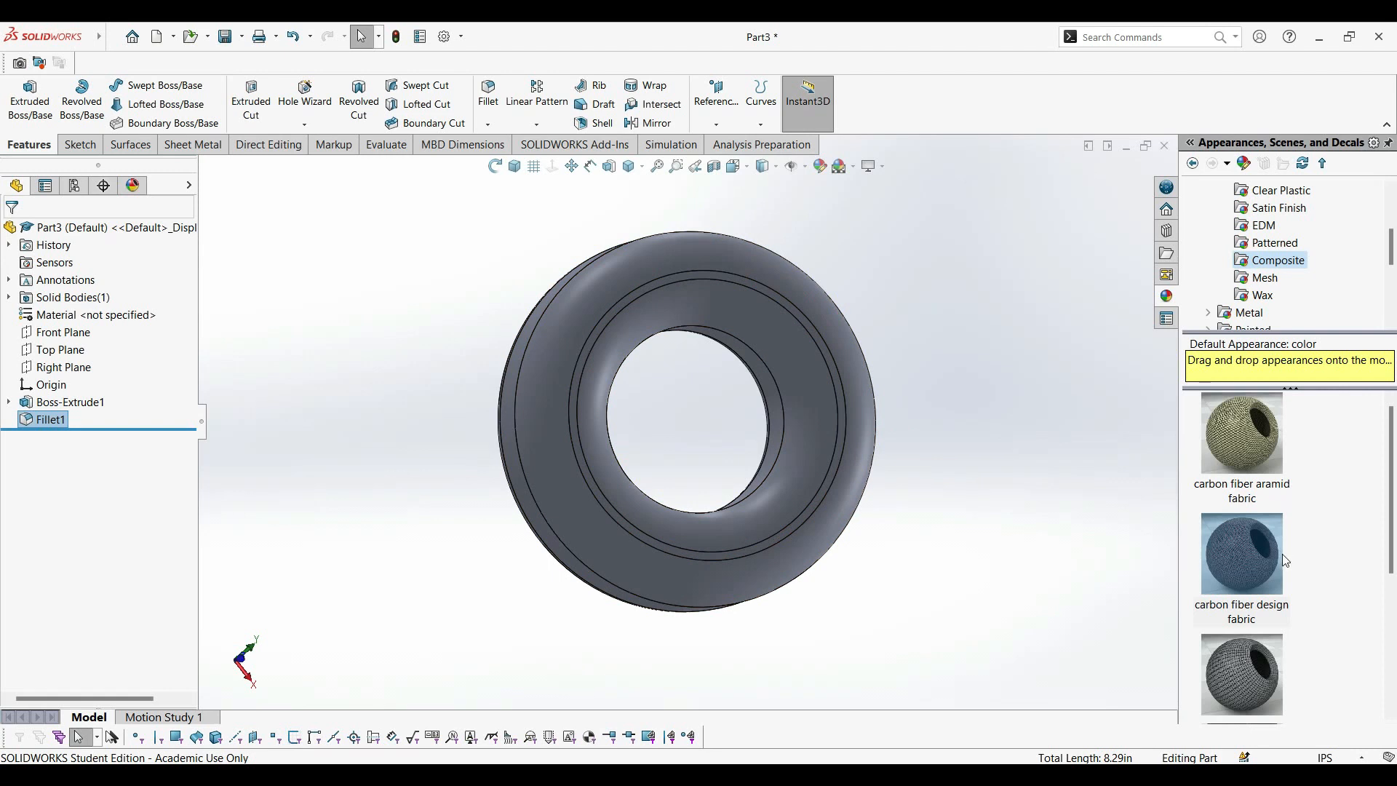
scroll(1273, 568, "down", 3)
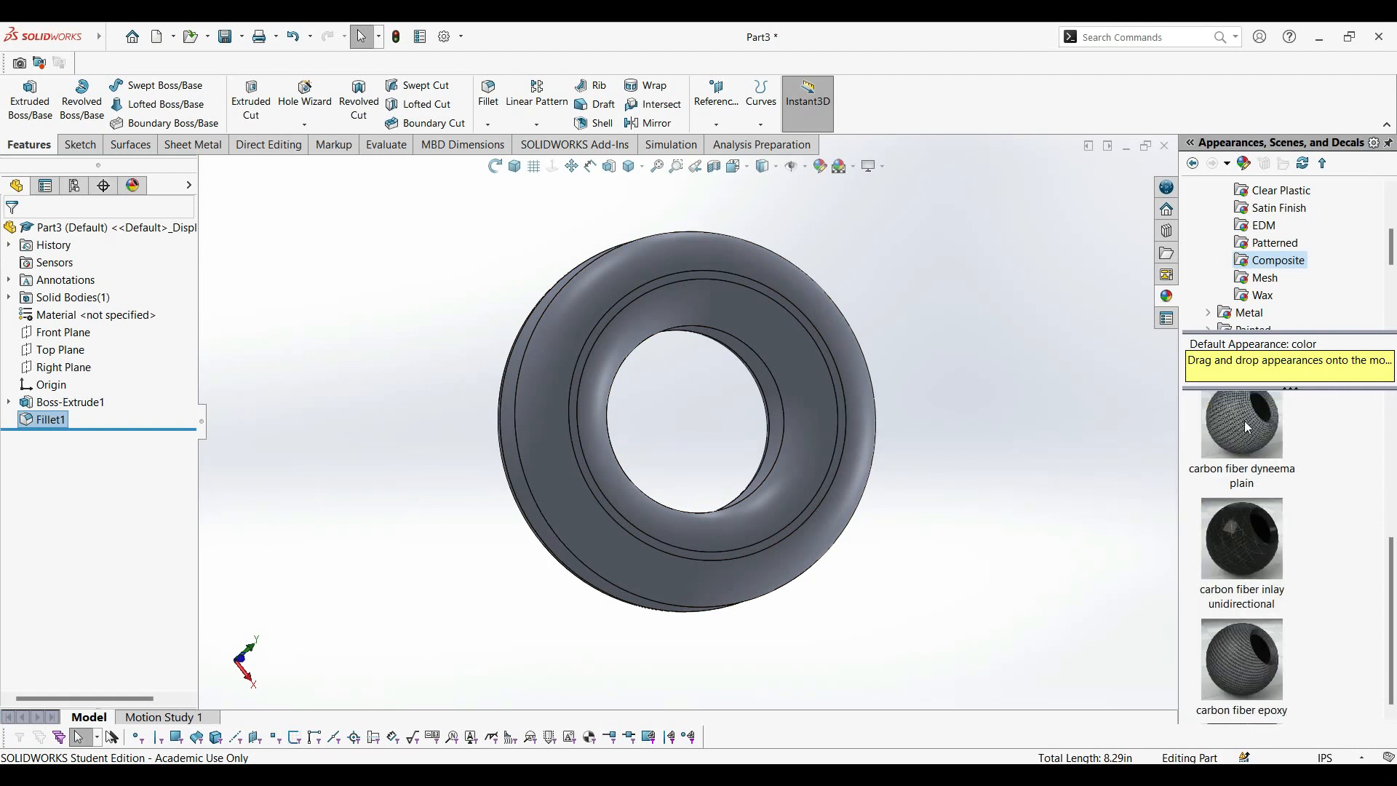
double_click(1254, 548)
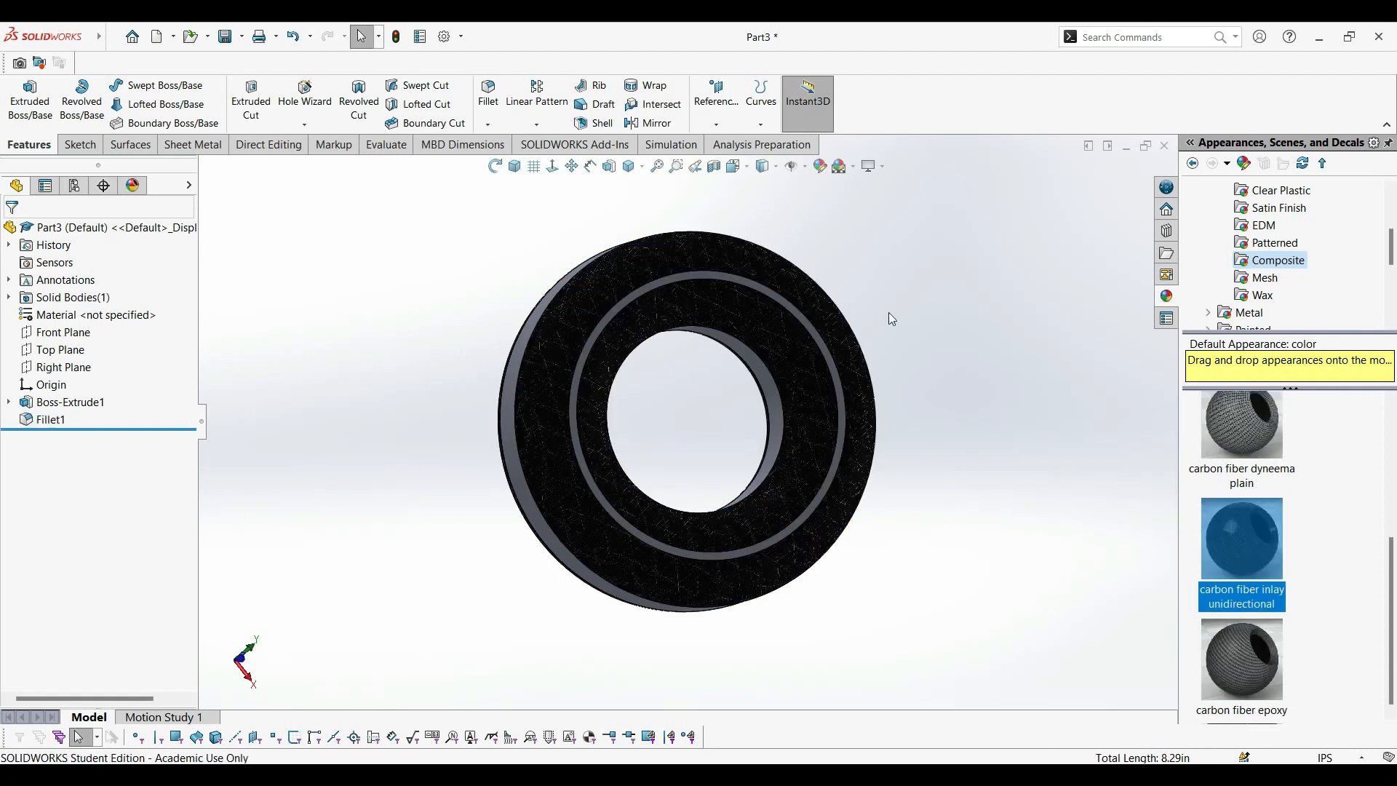
left_click(516, 169)
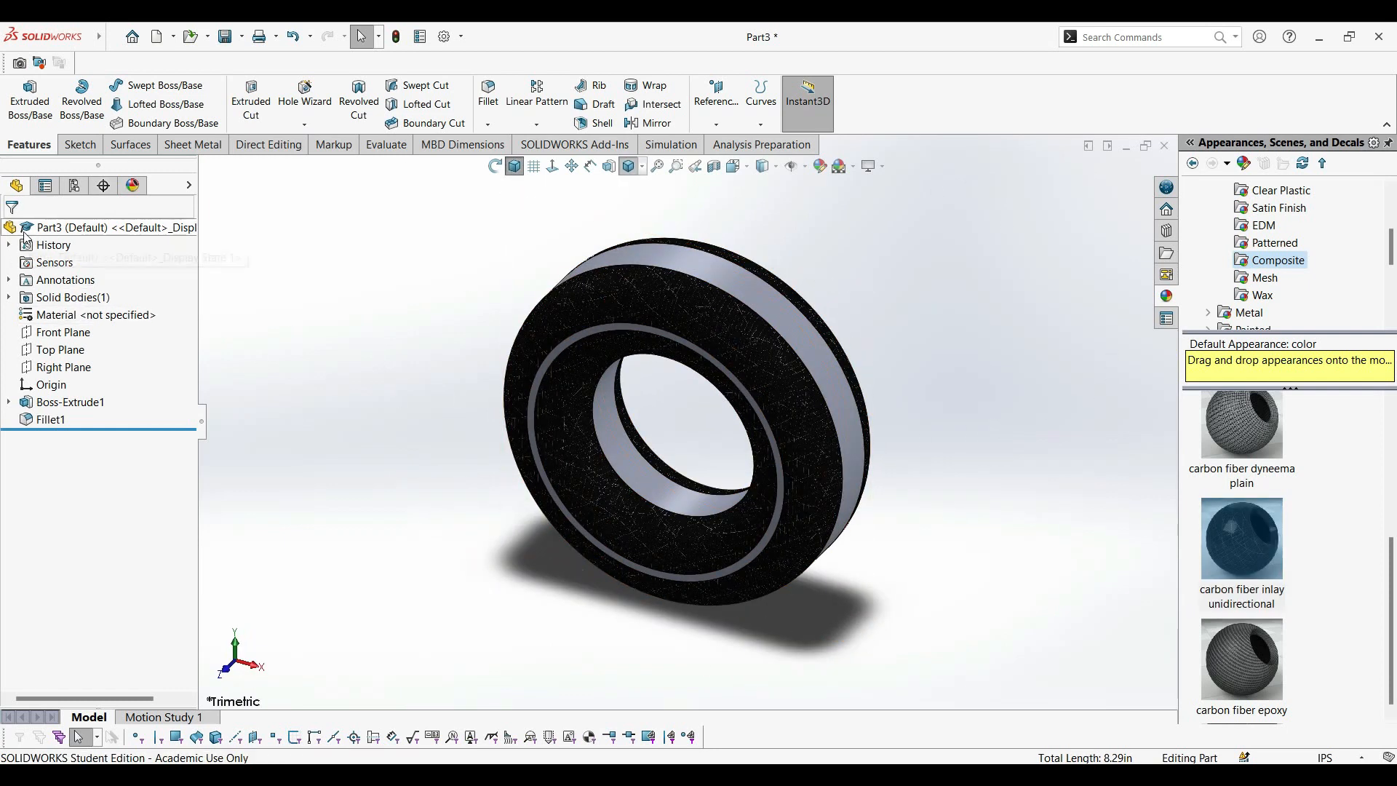
Apply the composite appearance "carbon fiber epoxy" to the whole part.
left_click(55, 231)
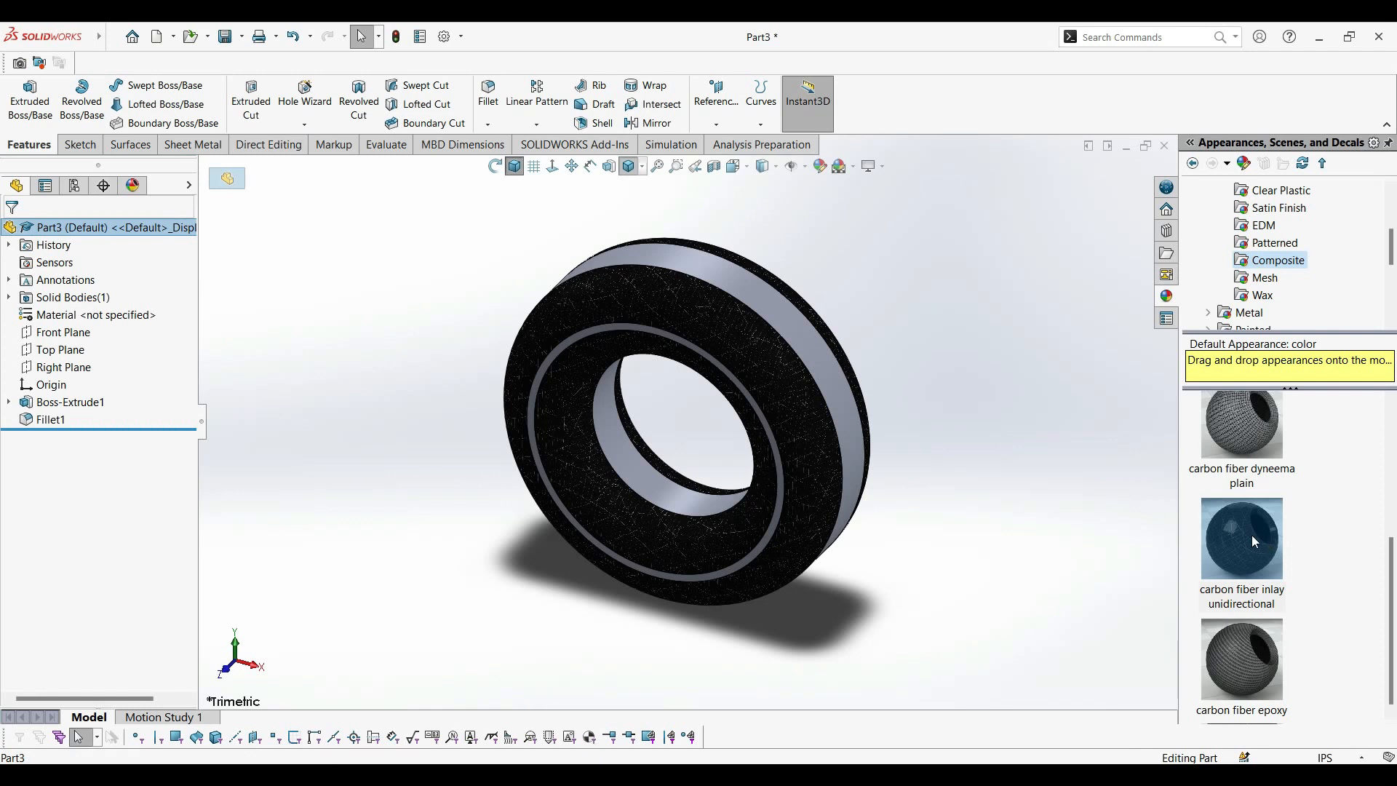
double_click(1239, 663)
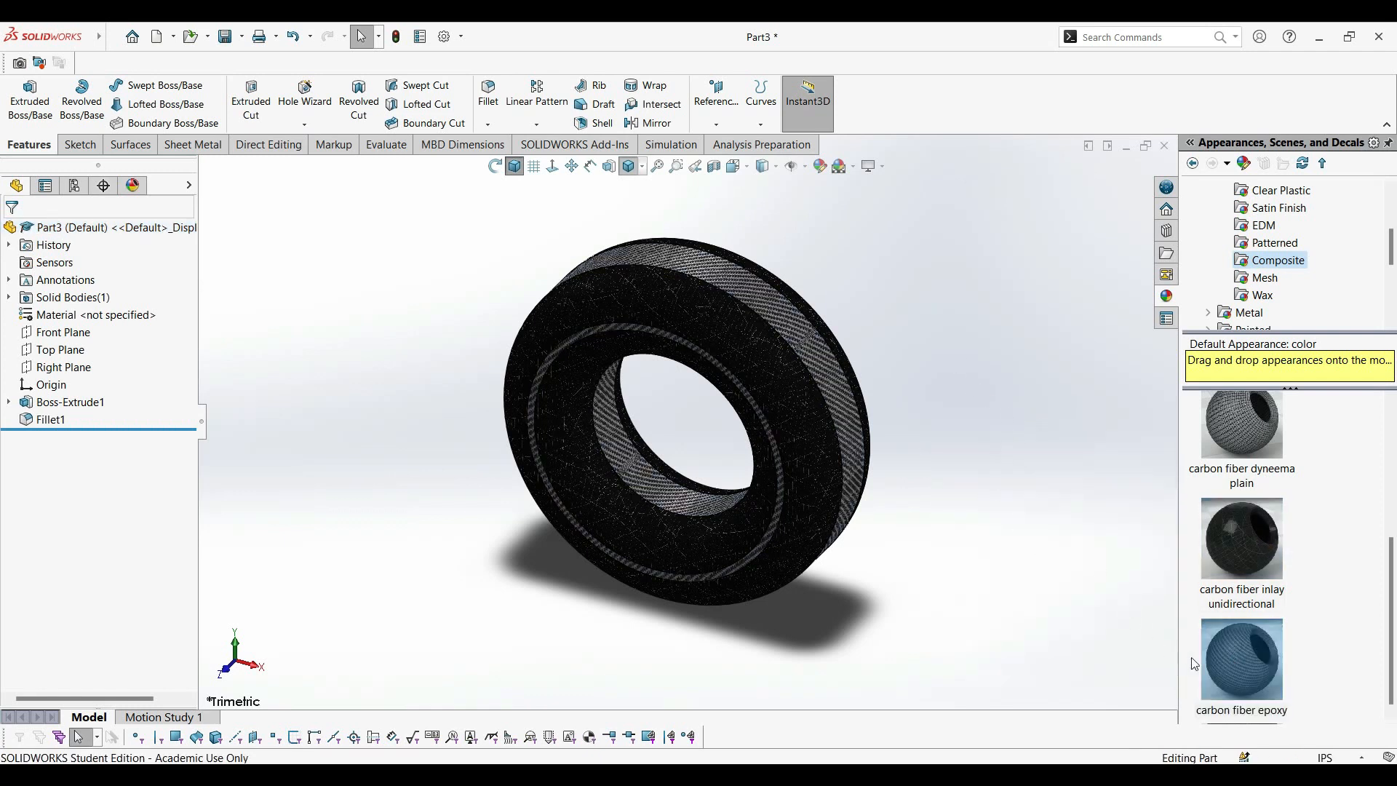
scroll(1305, 662, "up", 3)
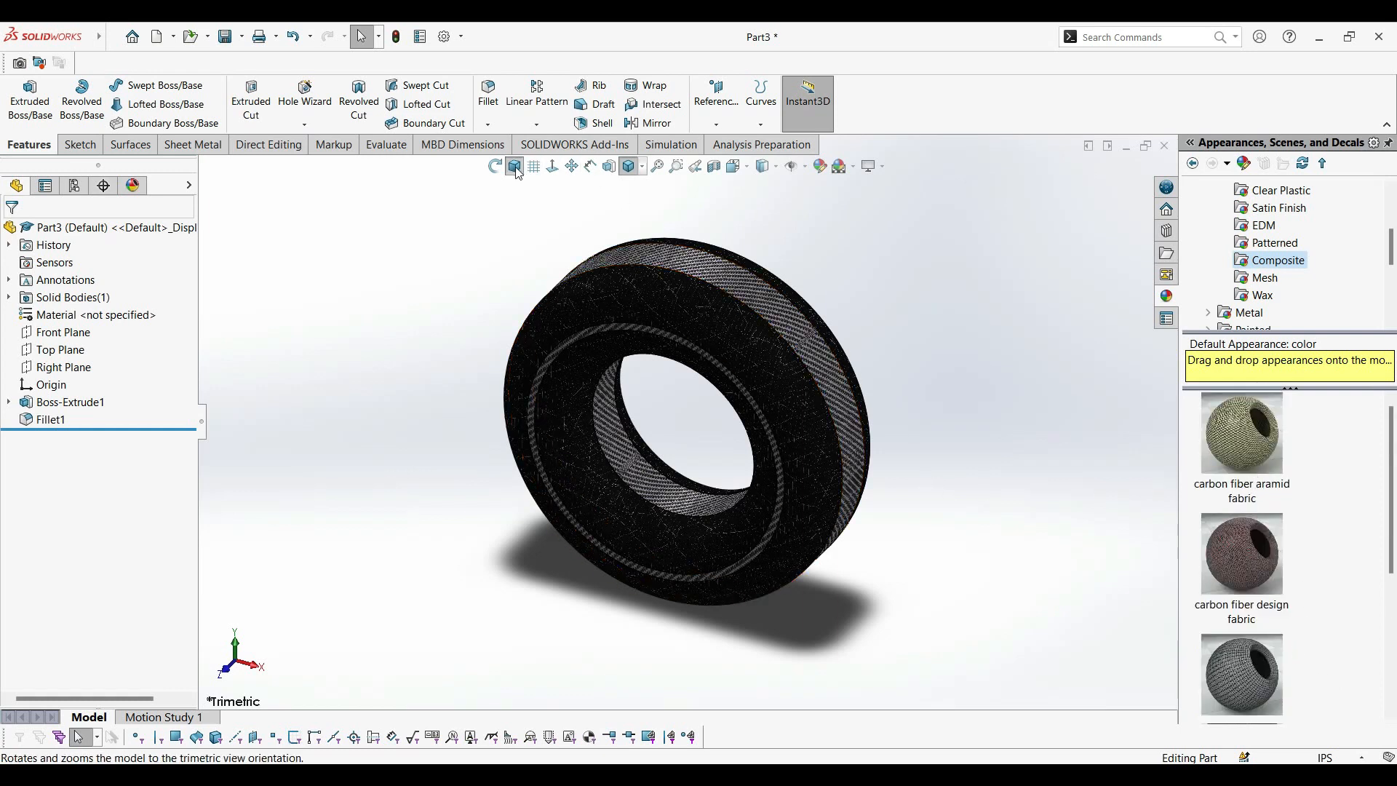
Apply the composite appearance "carbon fiber inlay unidirectional" to the whole part.
middle_click_drag(970, 447, 970, 448)
left_click_drag(970, 447, 318, 421)
middle_click_drag(317, 421, 296, 420)
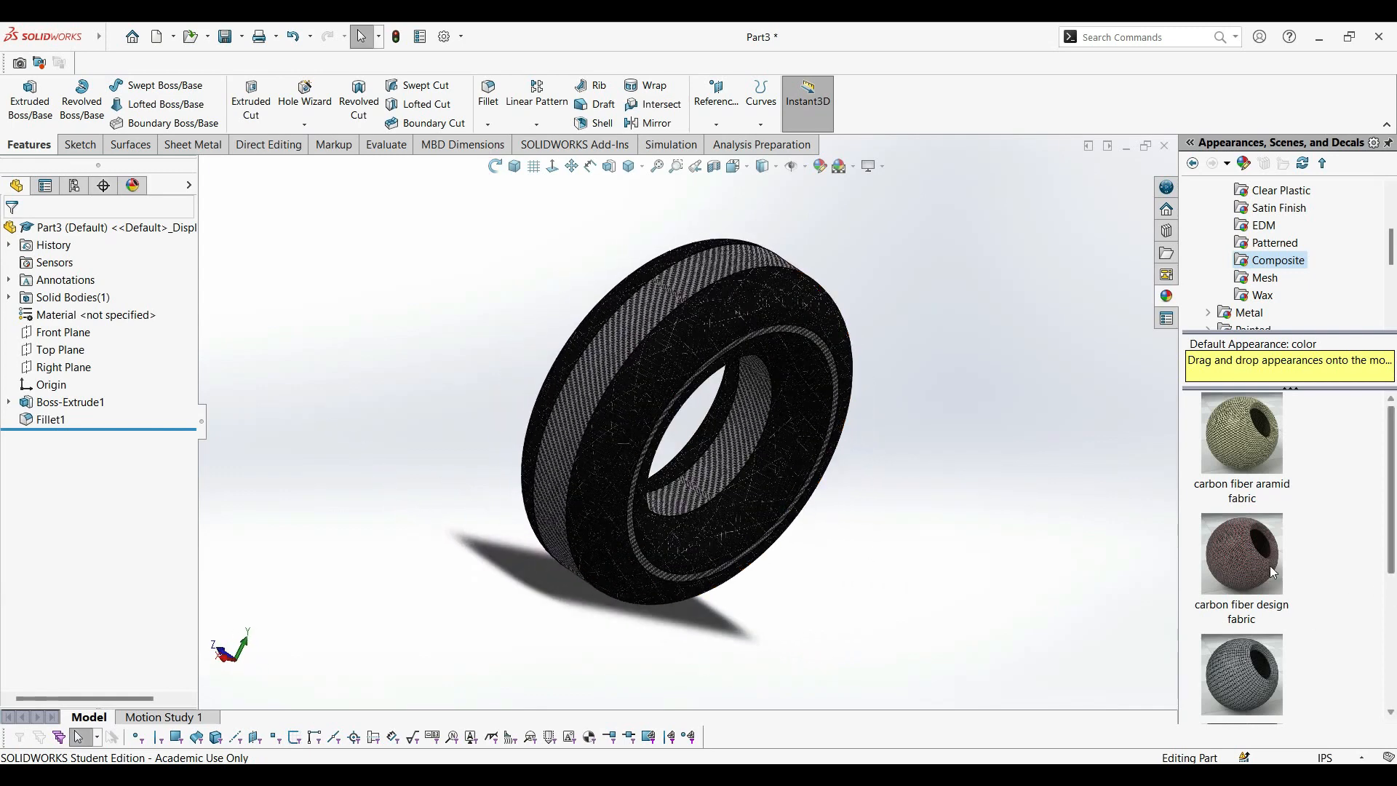
scroll(1295, 585, "down", 3)
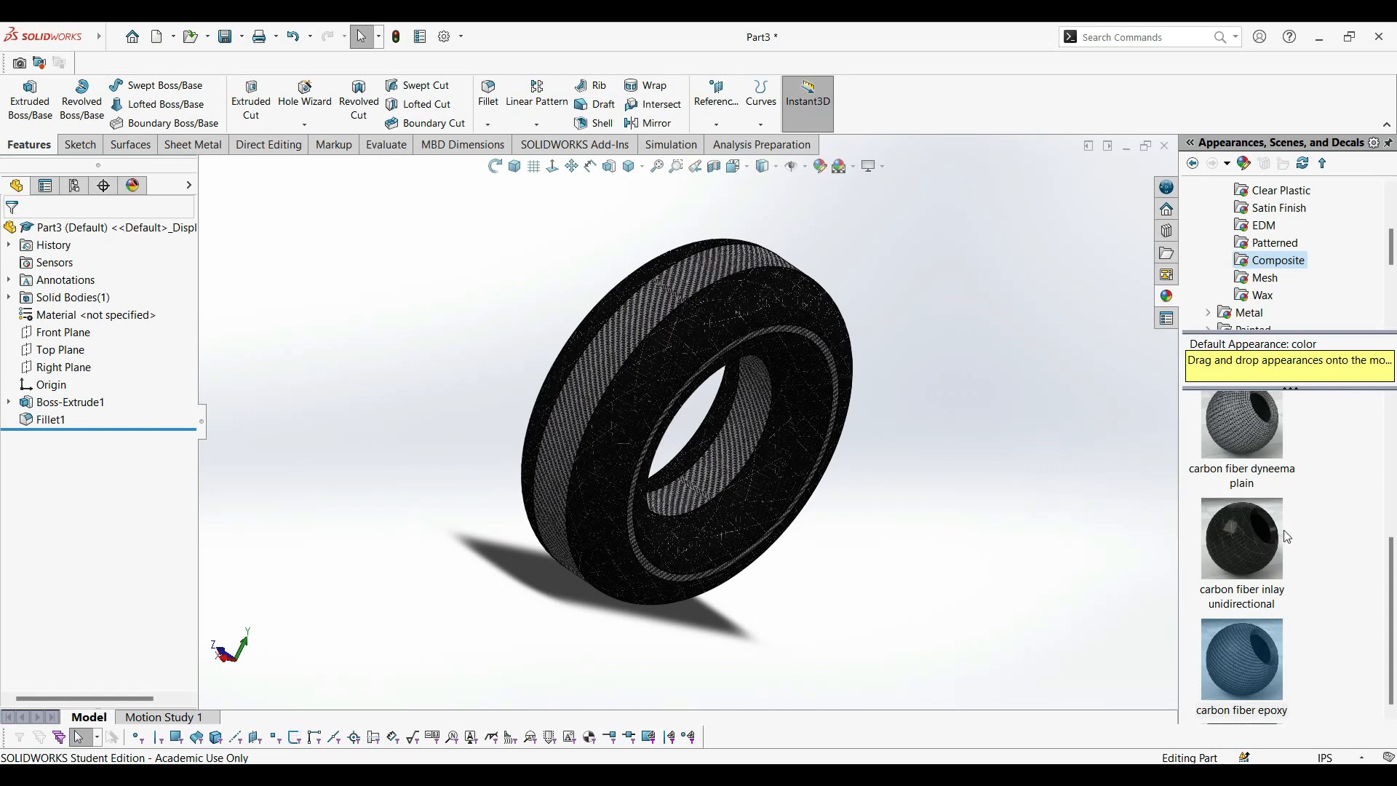
double_click(1248, 538)
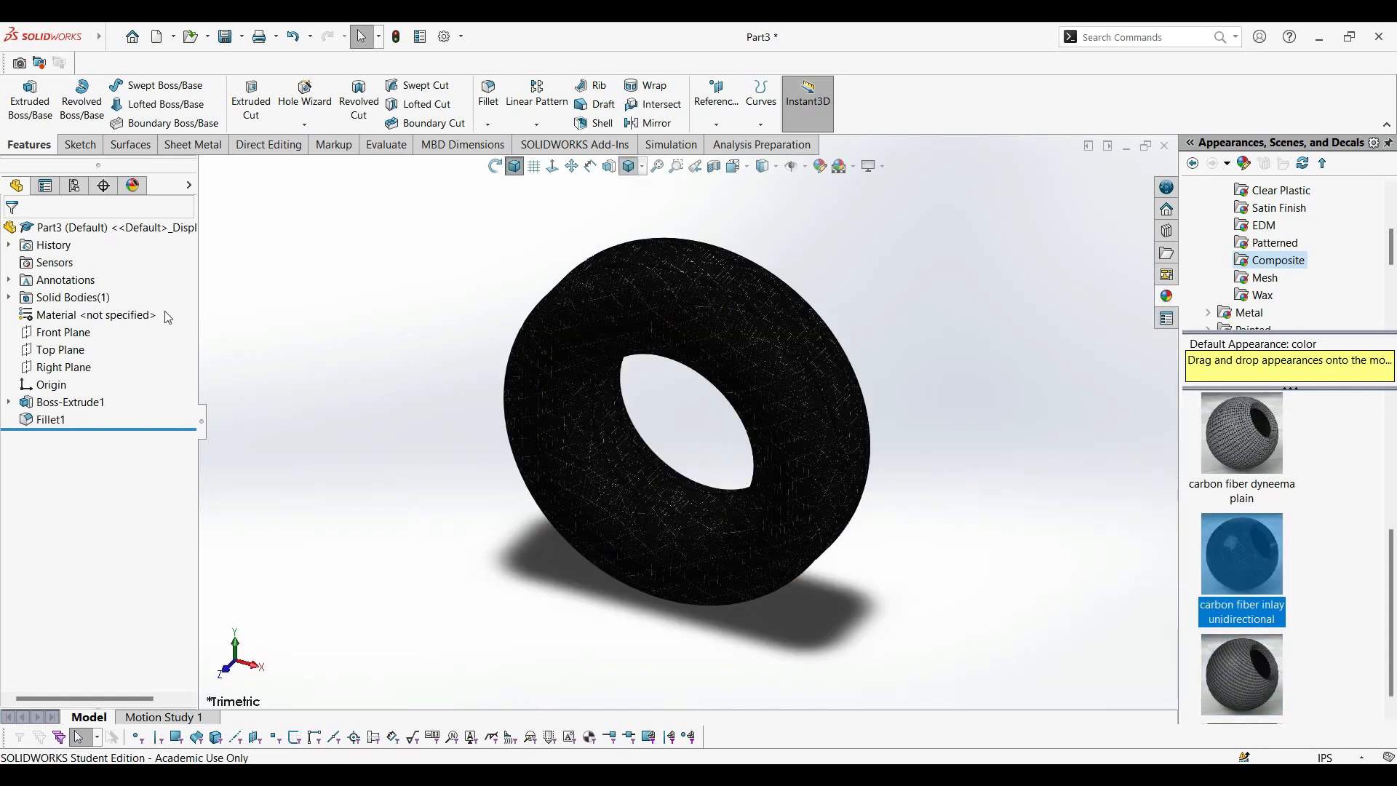
Save the part as "side circle" in the fidget spinner folder, replacing the existing file.
mouse_move(66, 36)
left_click(113, 37)
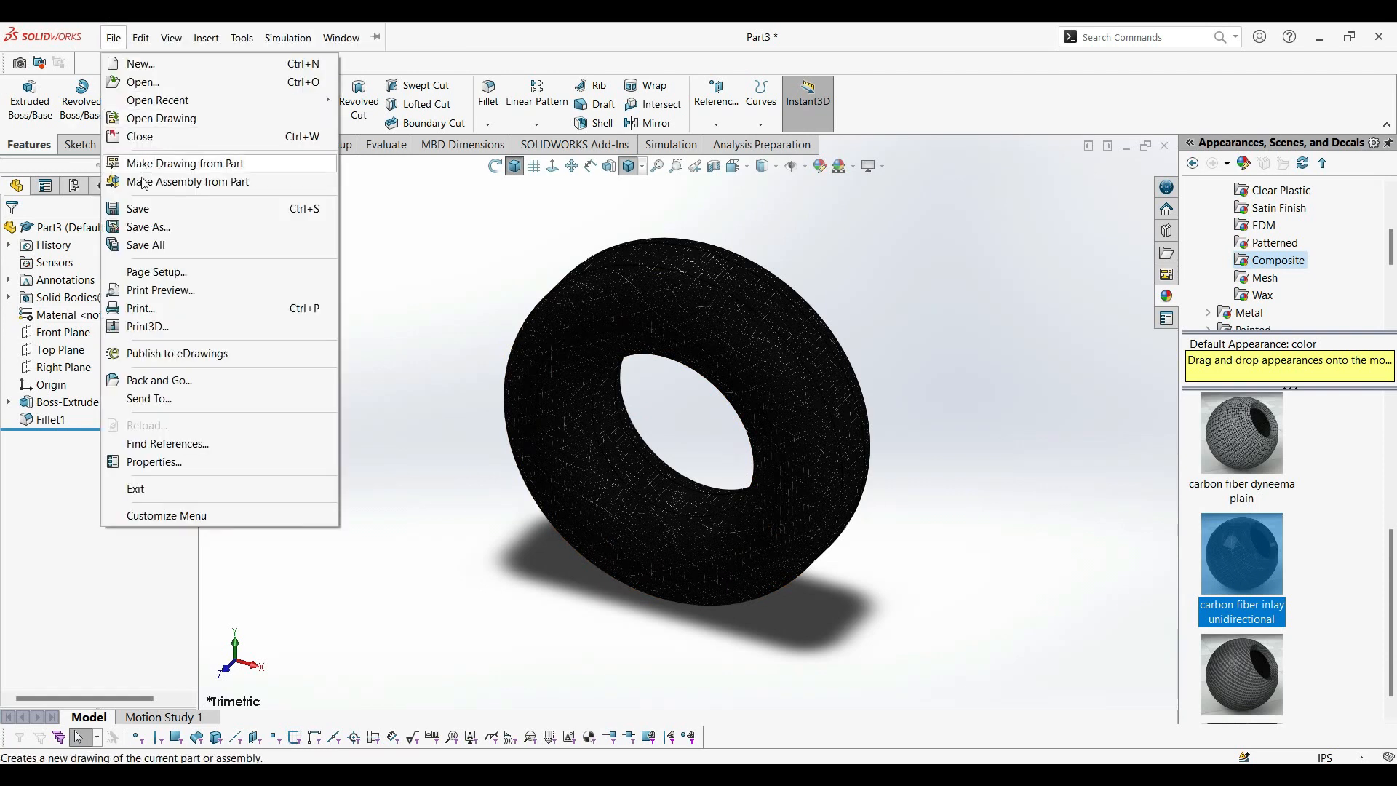
left_click(148, 226)
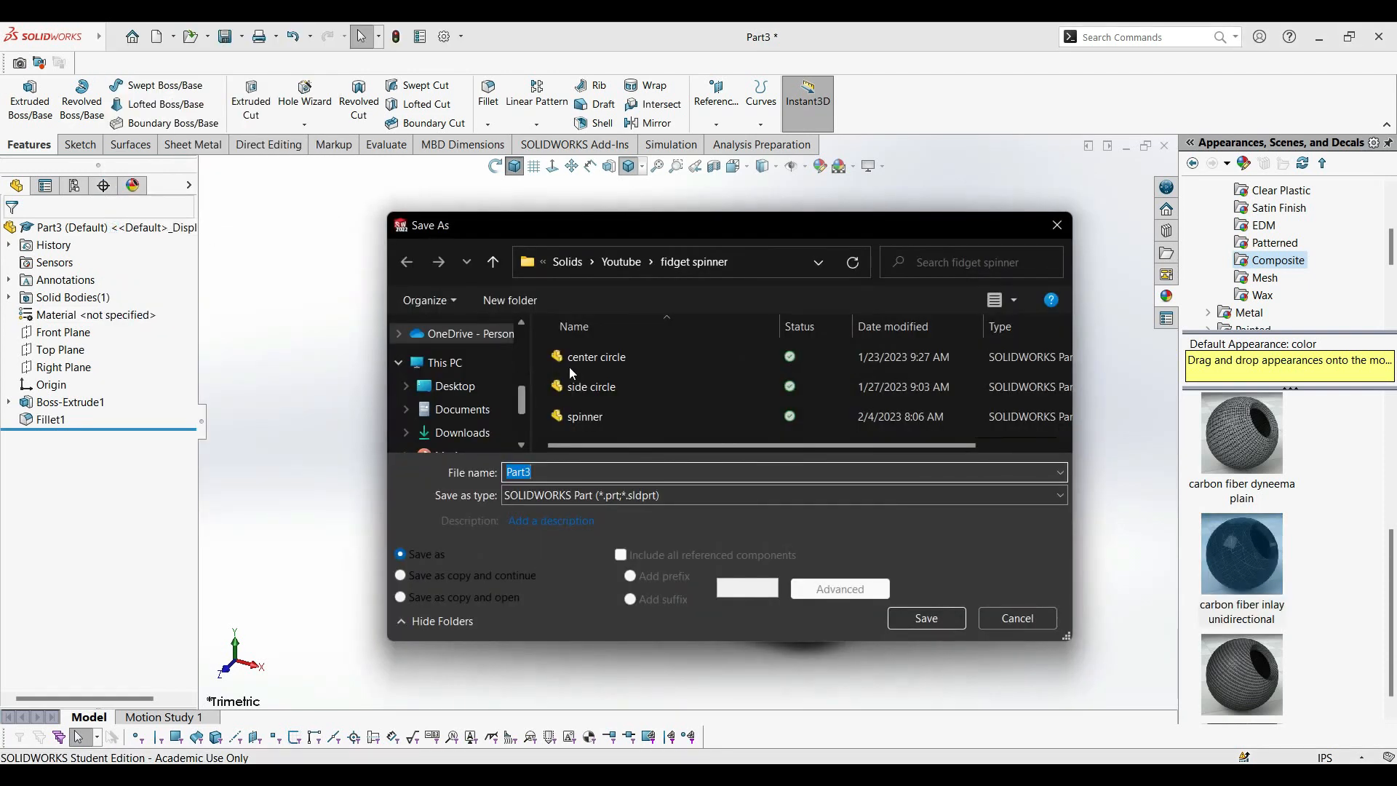
left_click(606, 391)
left_click(927, 618)
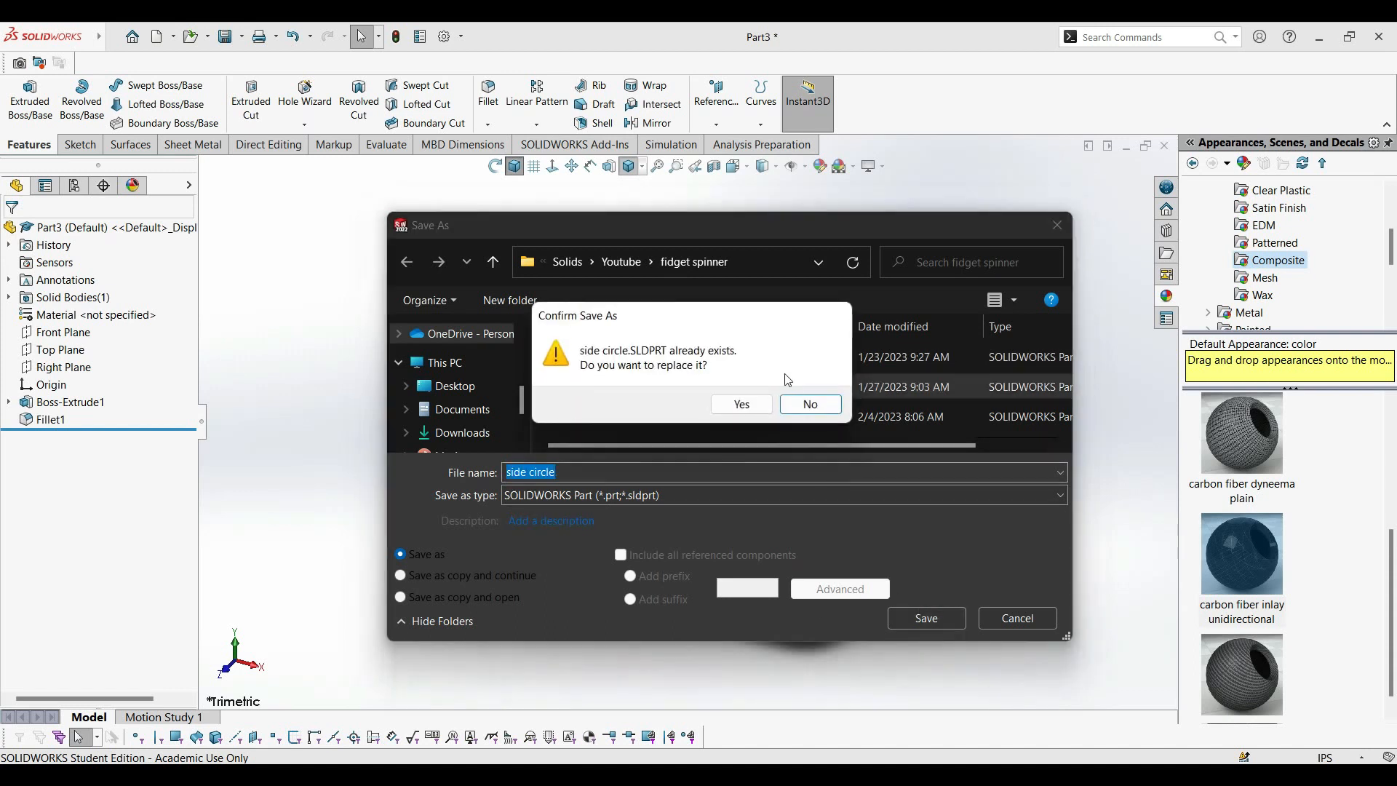
left_click(754, 412)
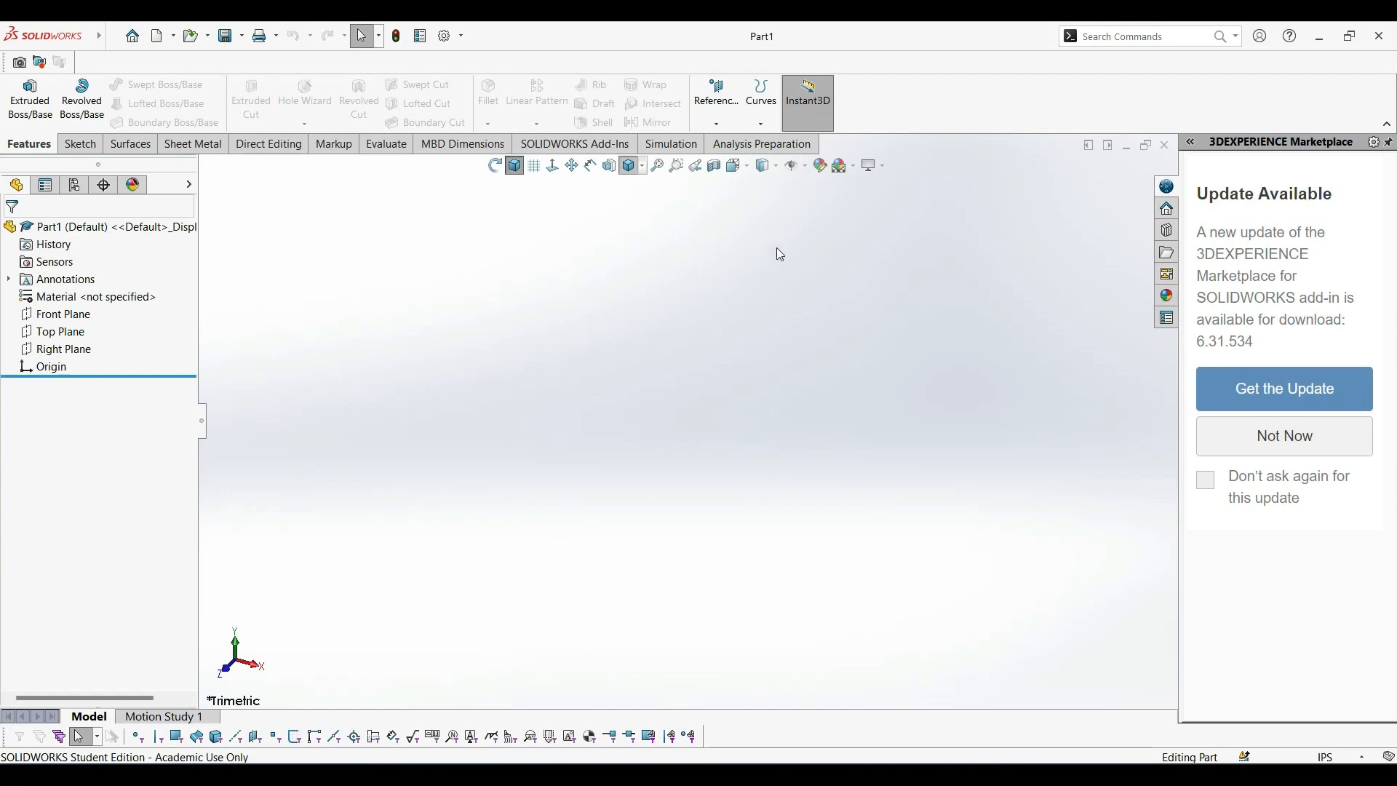
Sketch a circle about 1.81 in in radius on the Front Plane, centred on the origin.
left_click(76, 315)
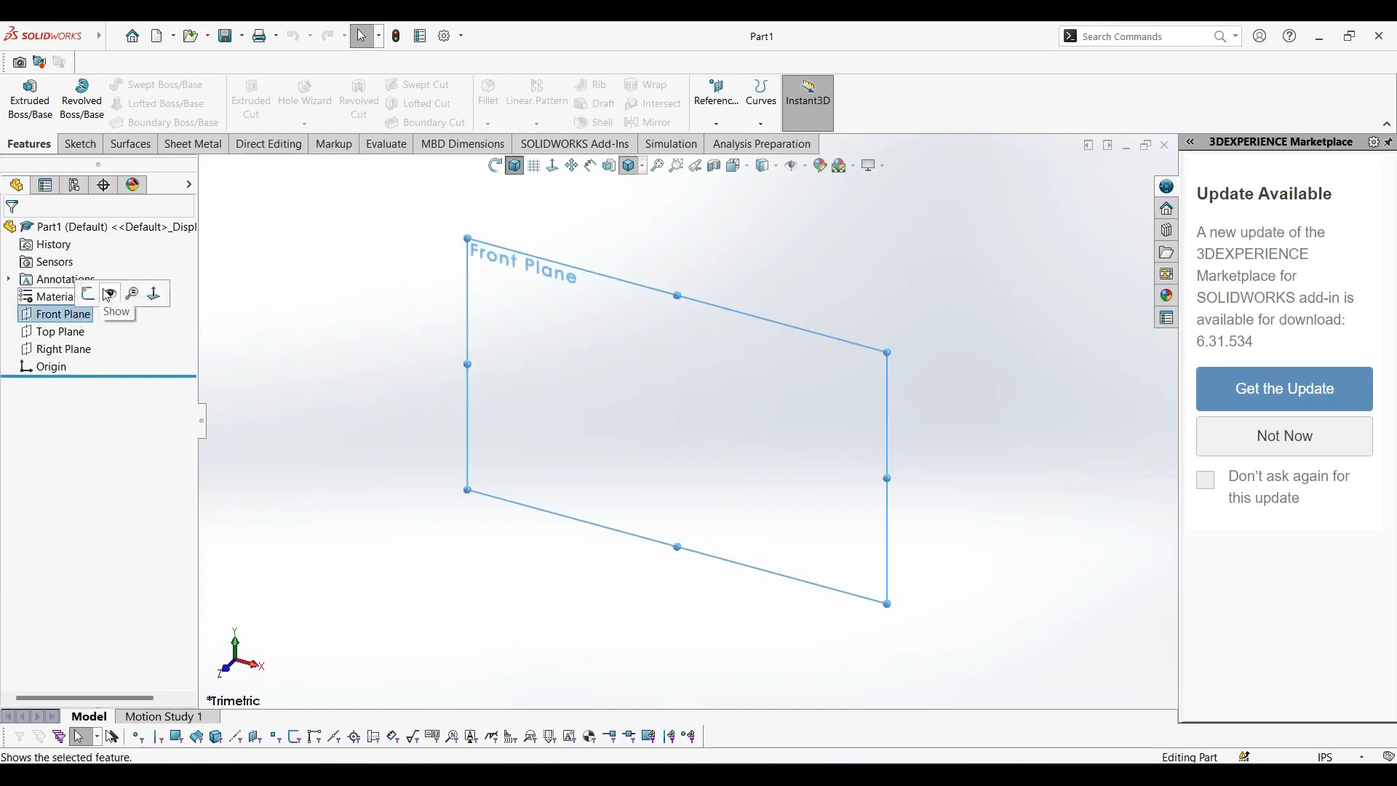
left_click(88, 293)
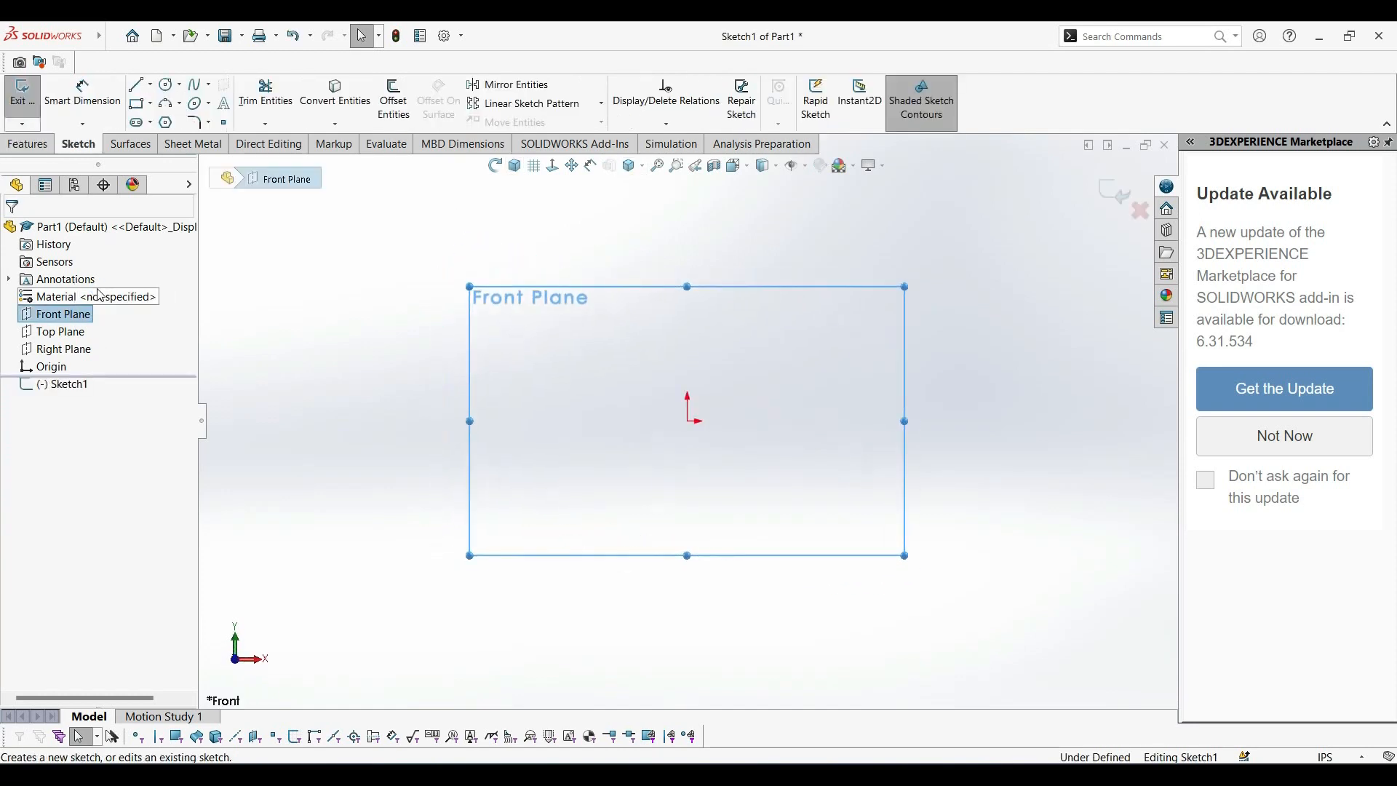
left_click(167, 86)
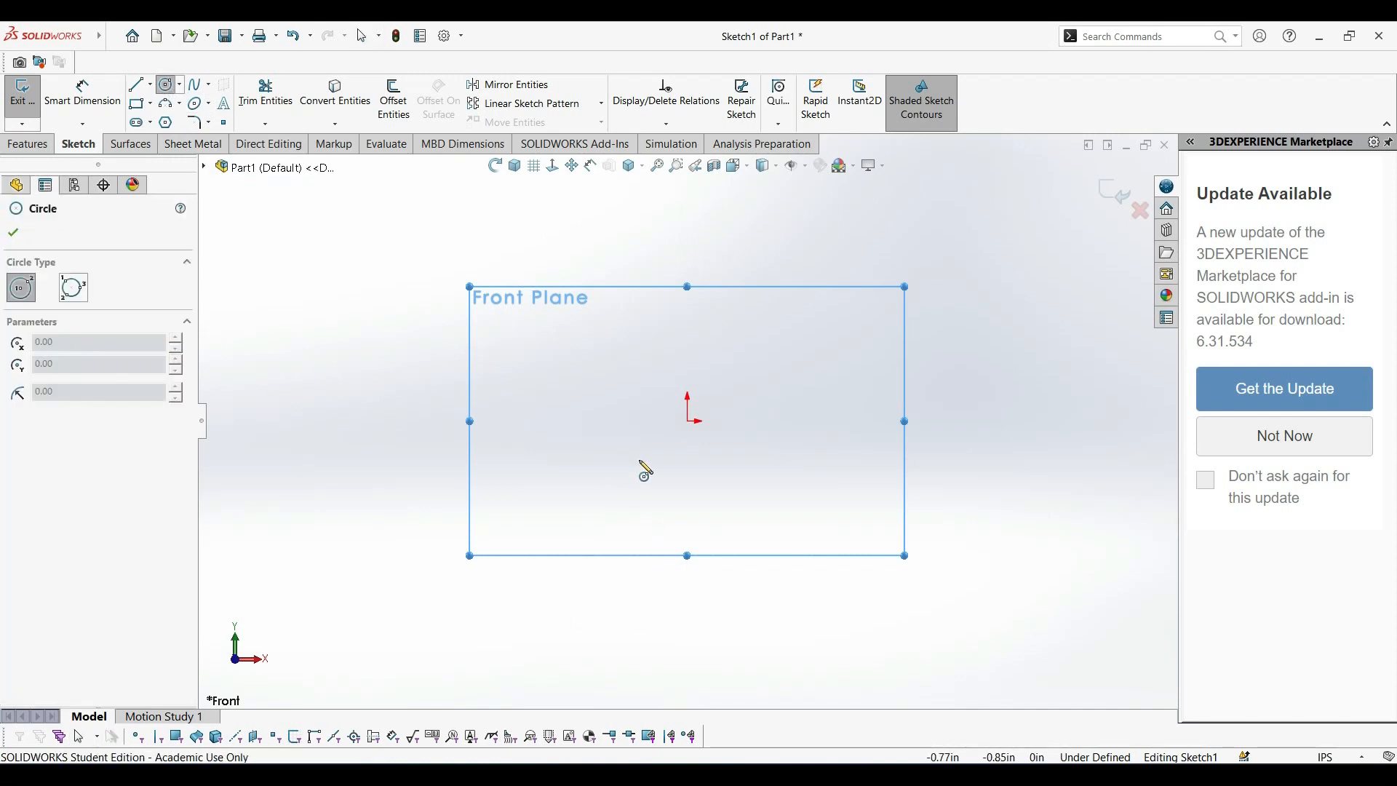
left_click(687, 421)
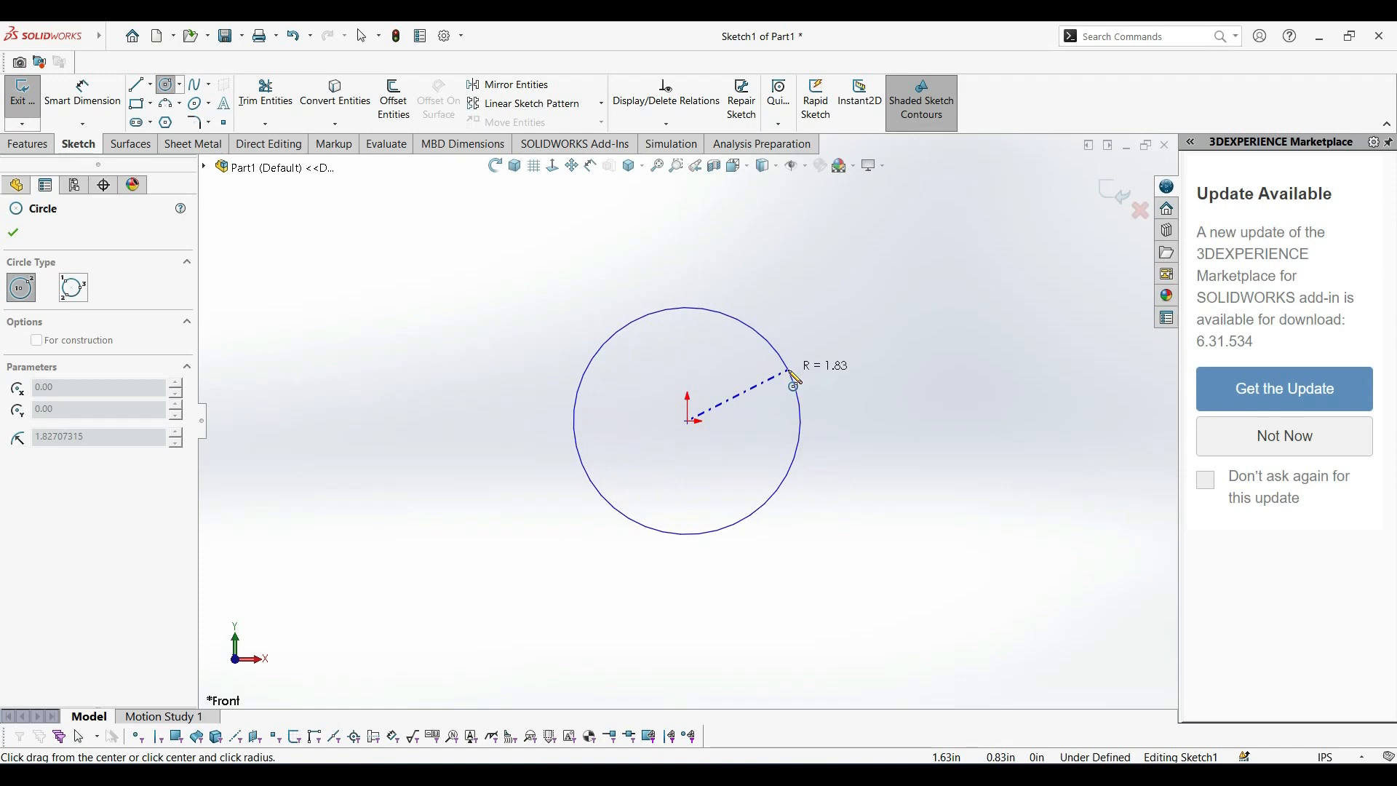
left_click(788, 371)
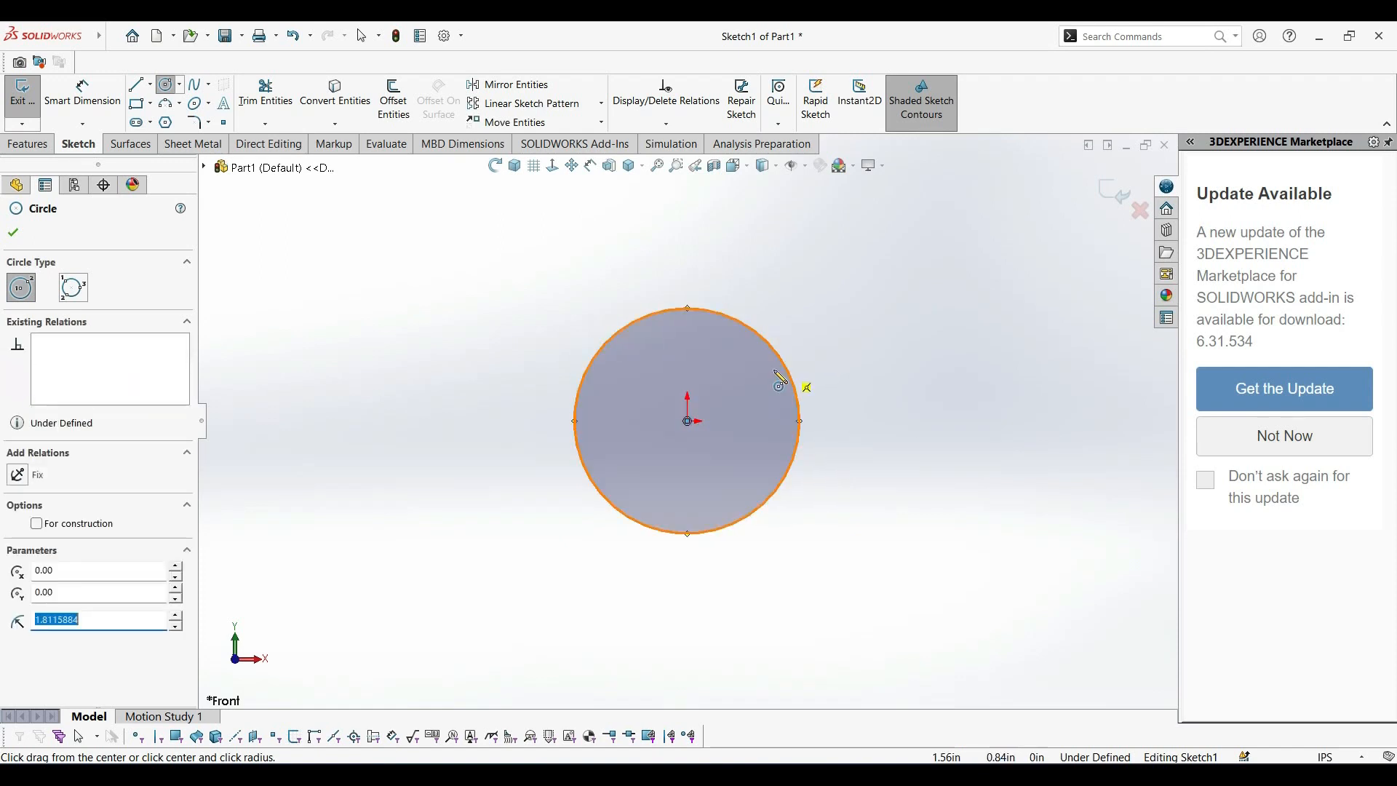
Dimension the sketched circle's diameter to 1 in.
left_click(115, 114)
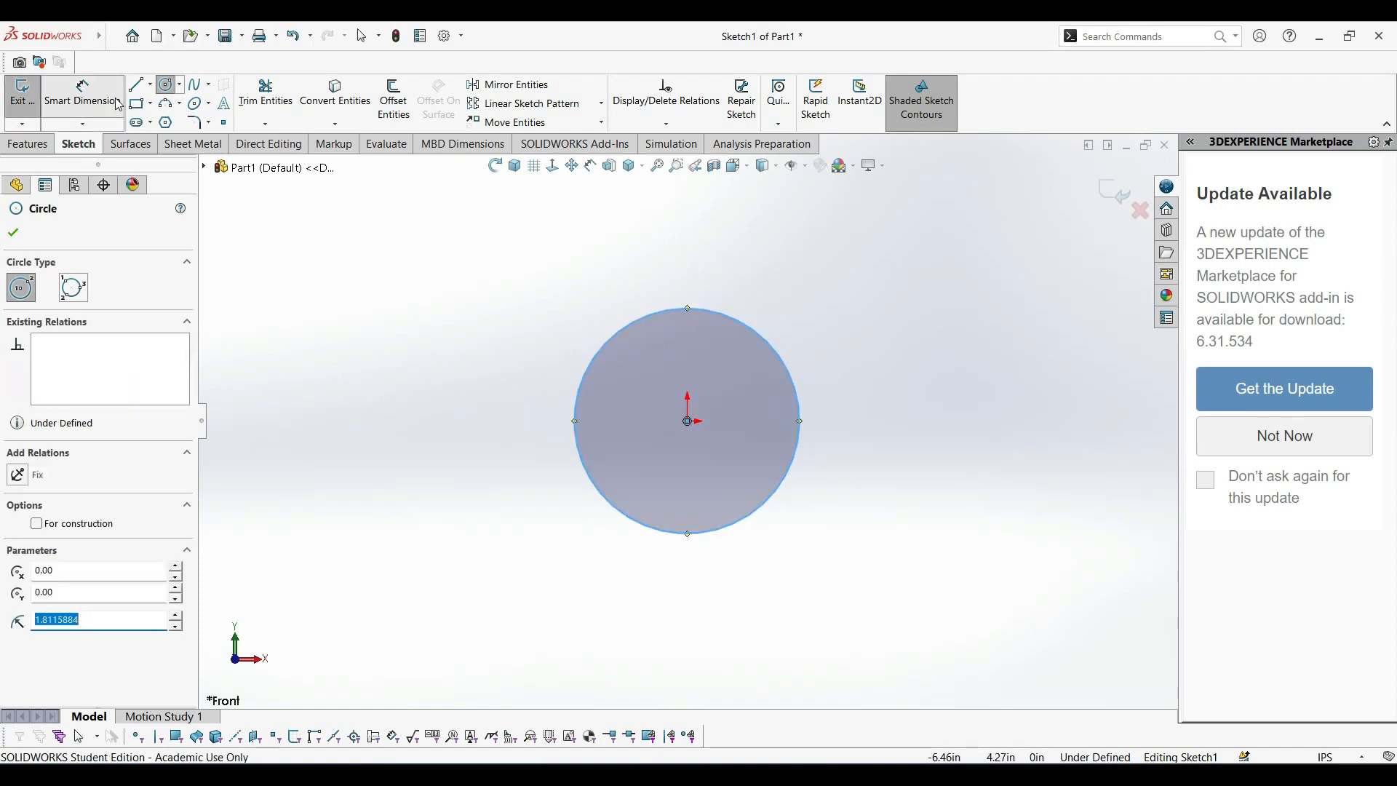
left_click(793, 372)
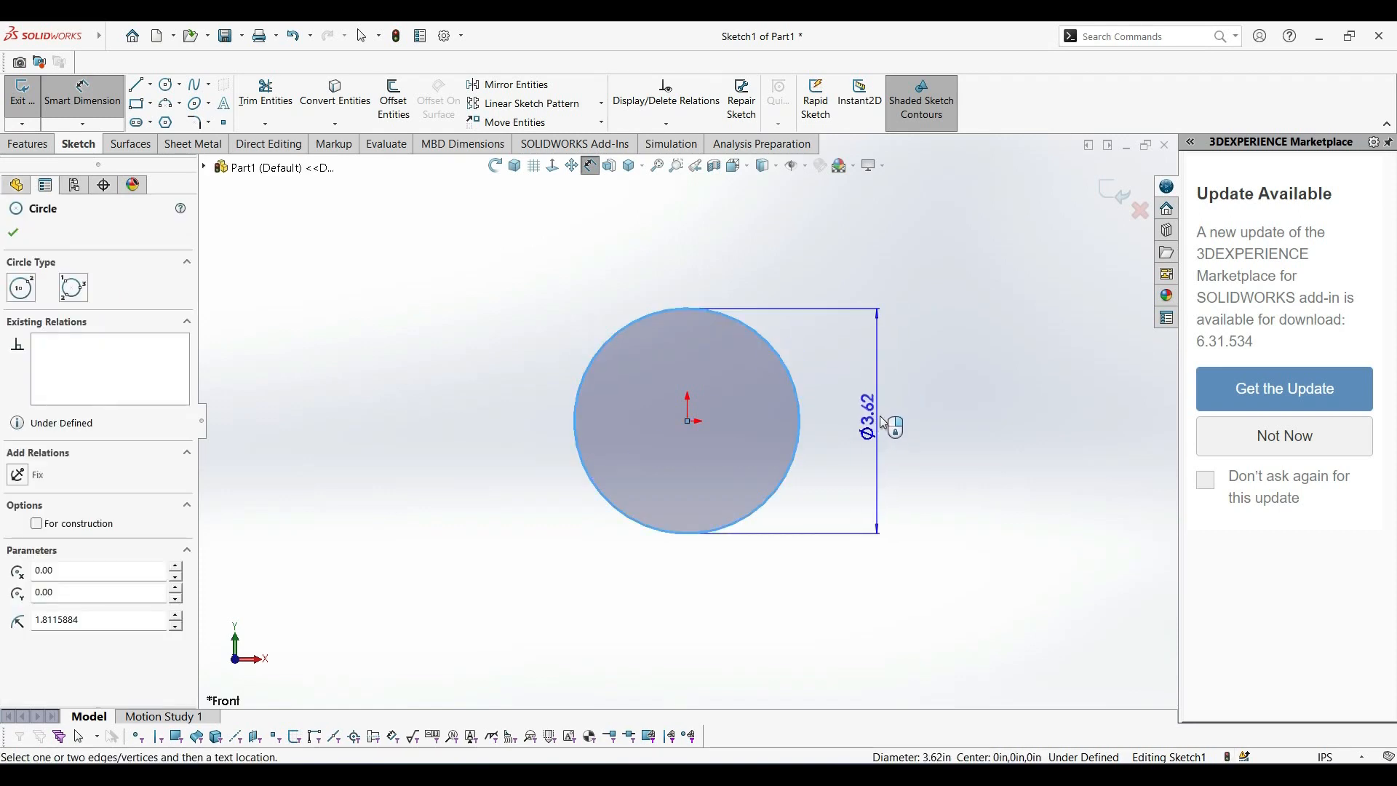
left_click(891, 419)
type("1")
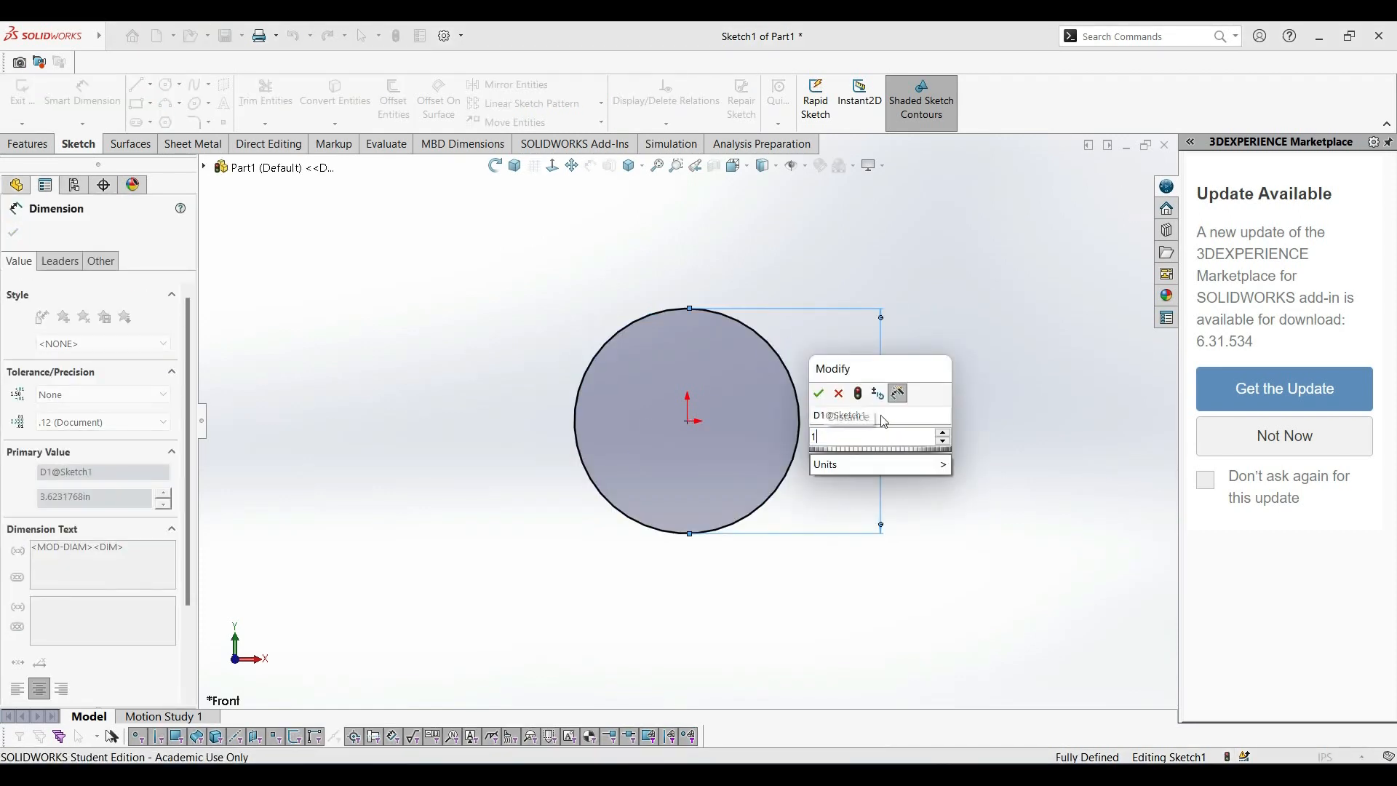
key("Return")
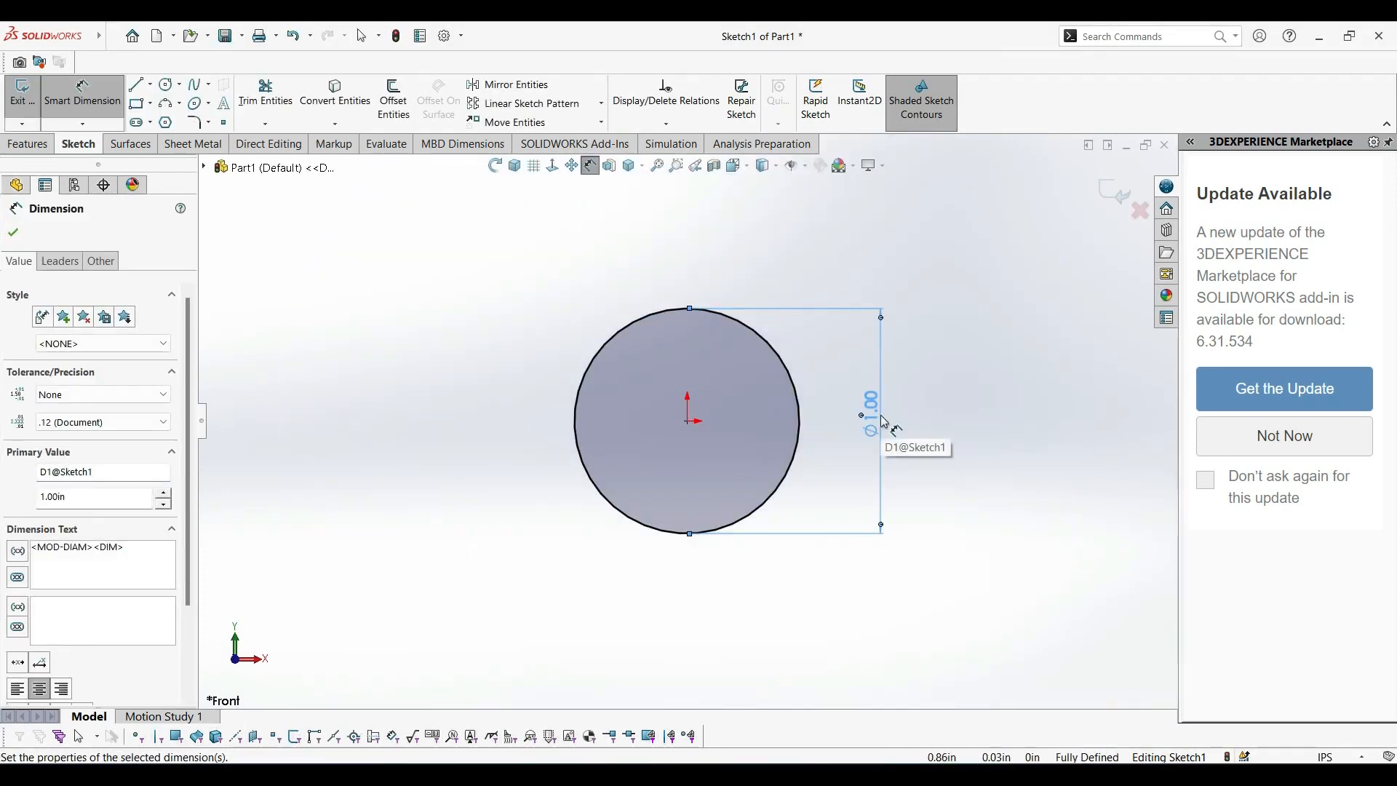
Extrude the circle as a blind boss 0.0625 in deep to form a thin disc.
left_click(29, 144)
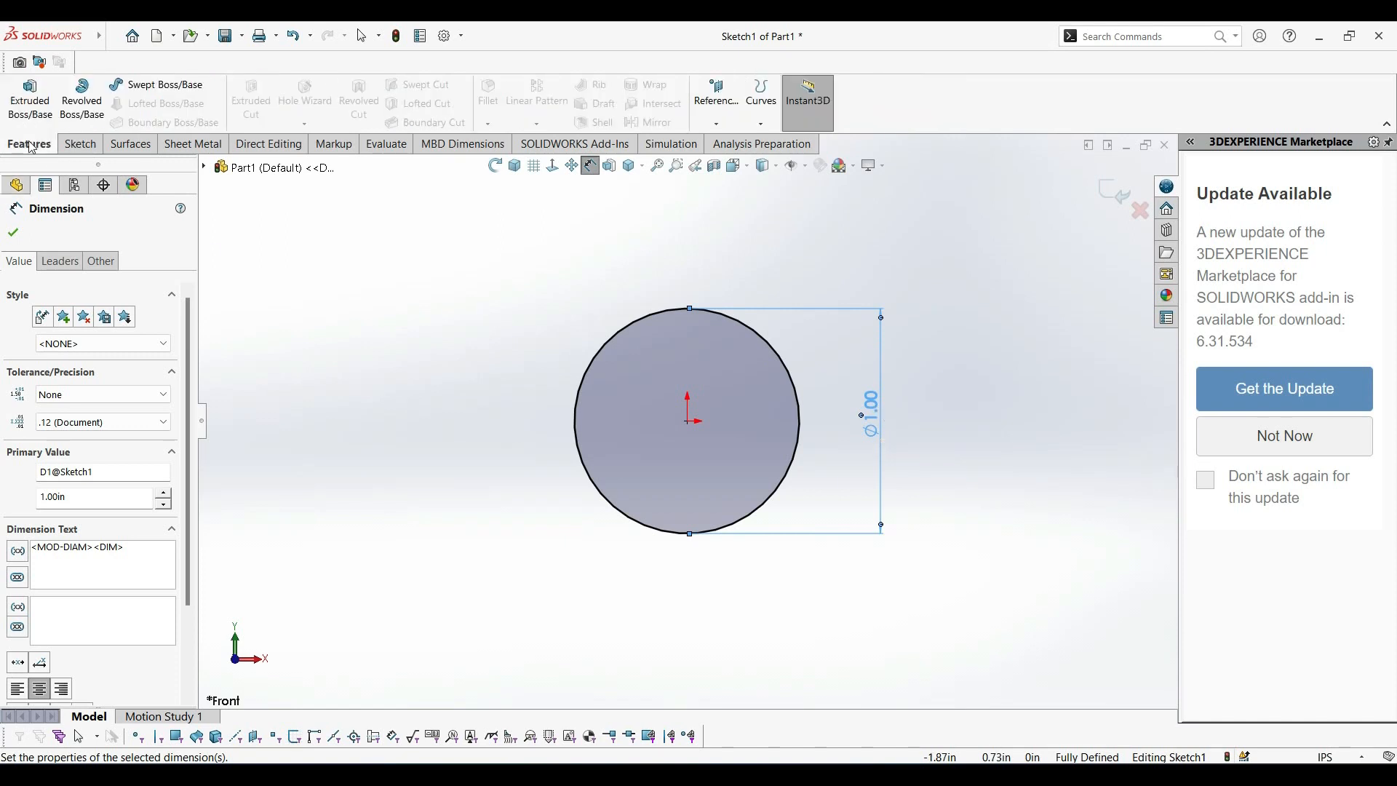
left_click(30, 98)
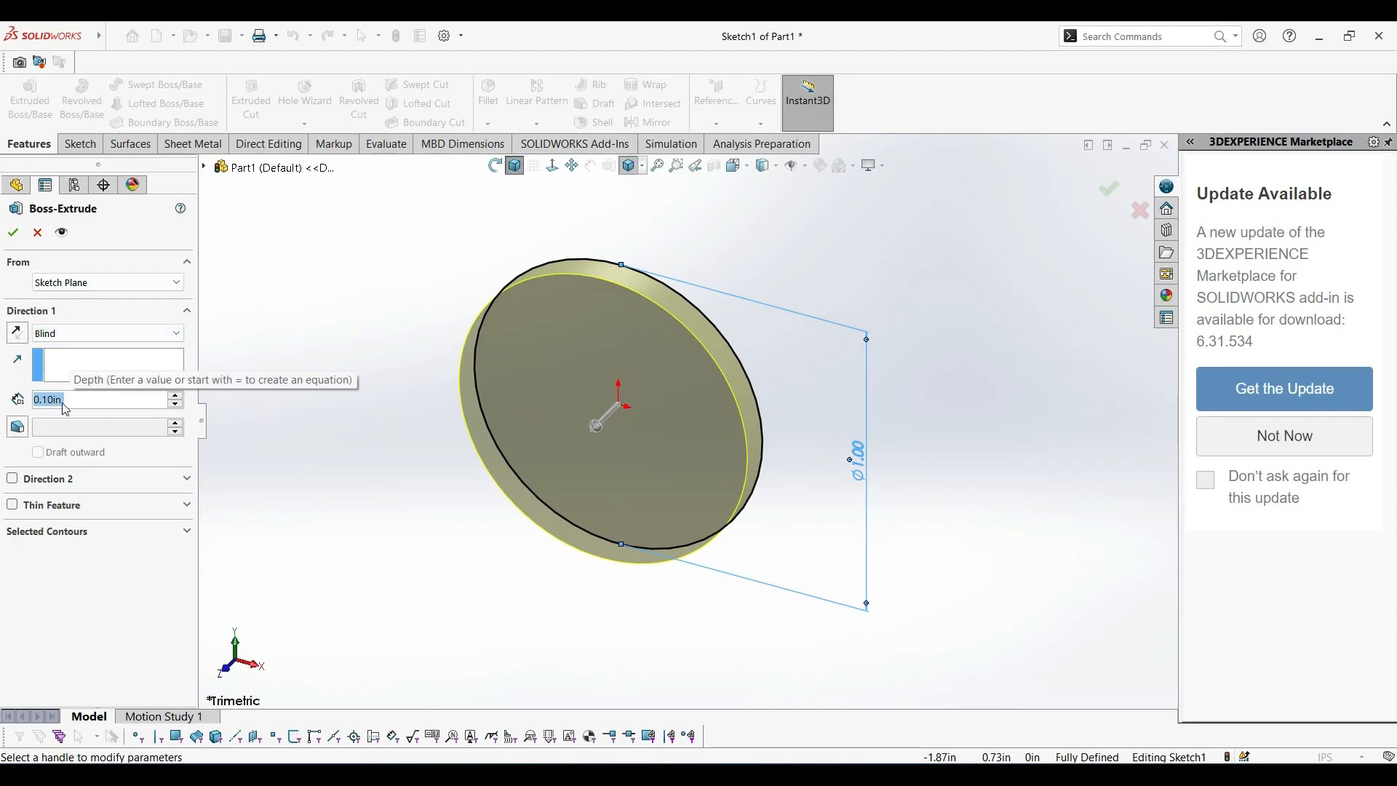
type(".0625")
key("Return")
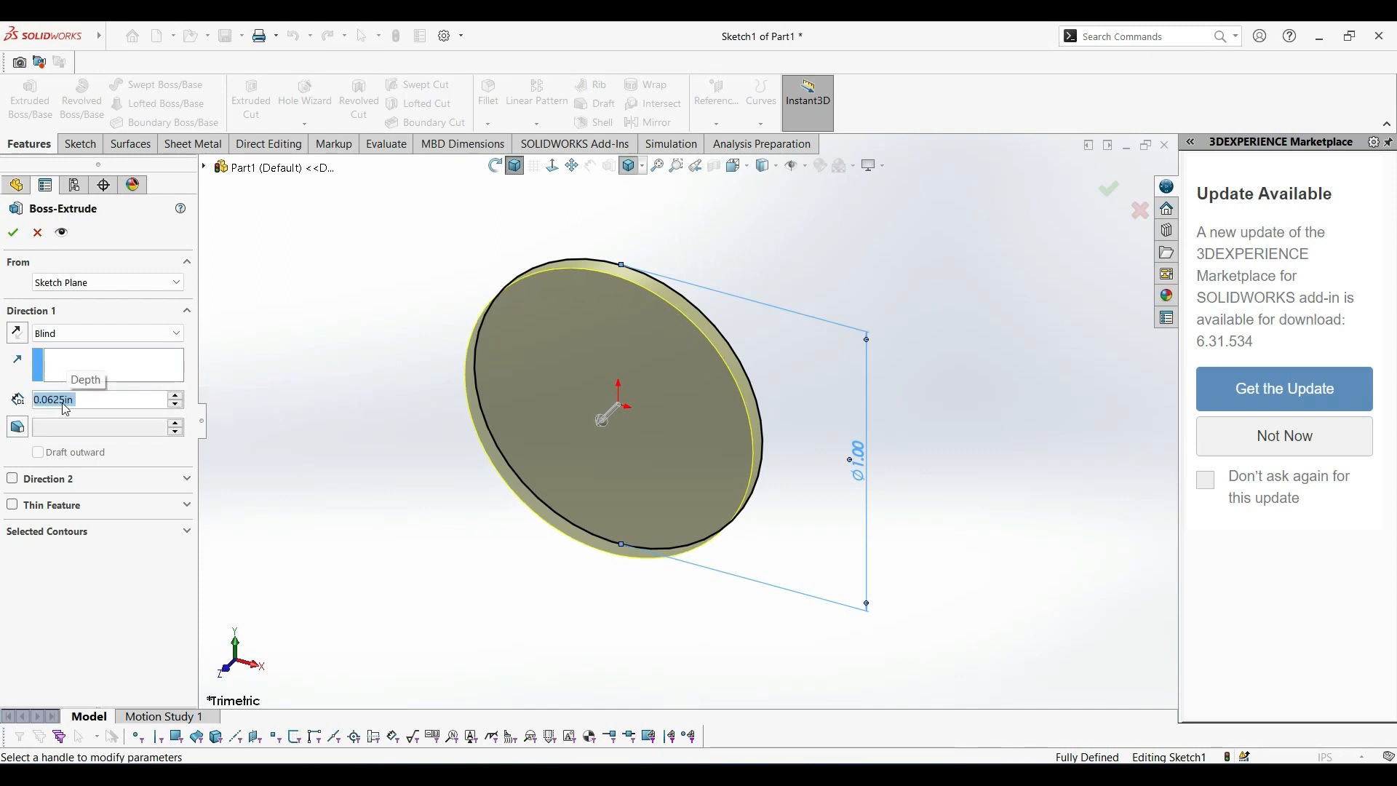
left_click(12, 232)
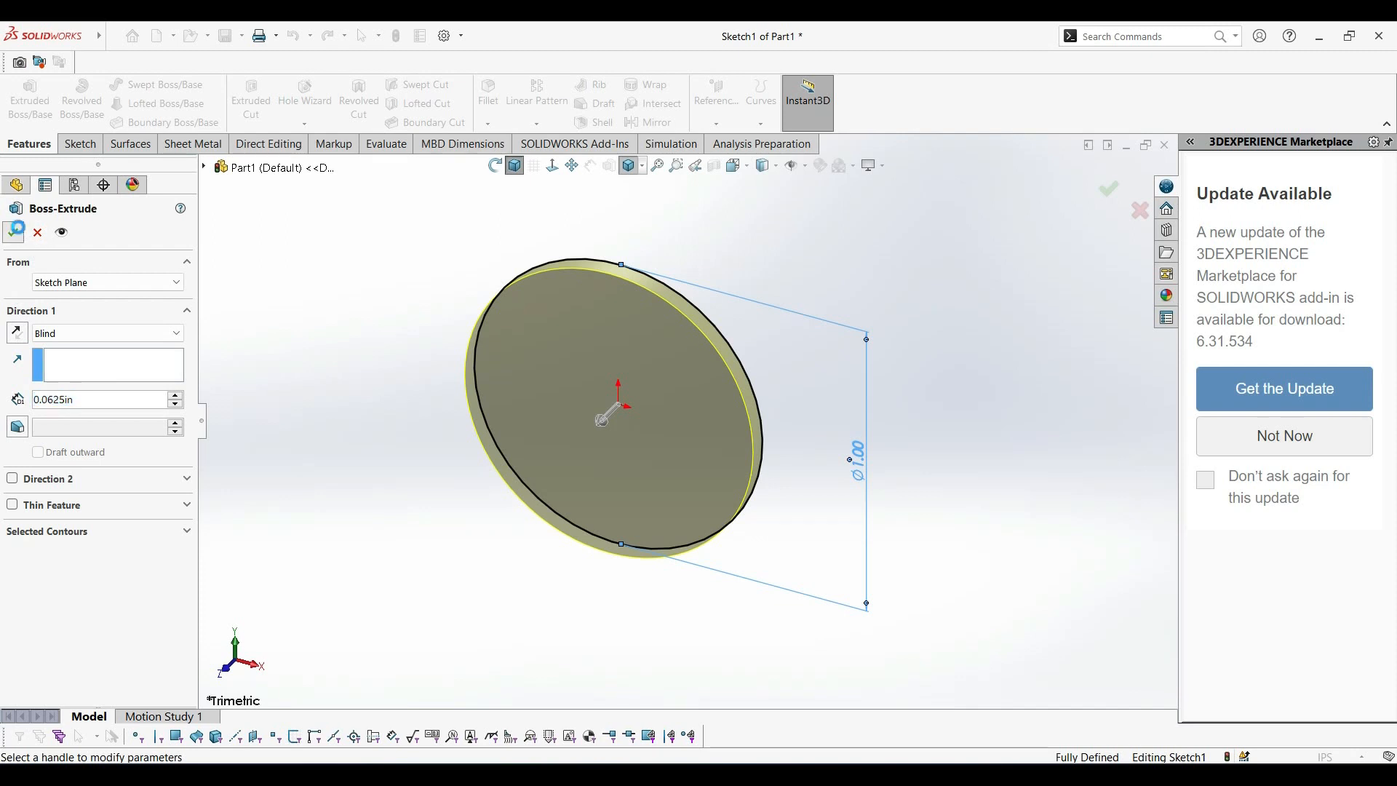
Fillet the disc's rear circular edge, on the Front Plane side, with a symmetric 0.05 in radius.
middle_click_drag(972, 594, 600, 470)
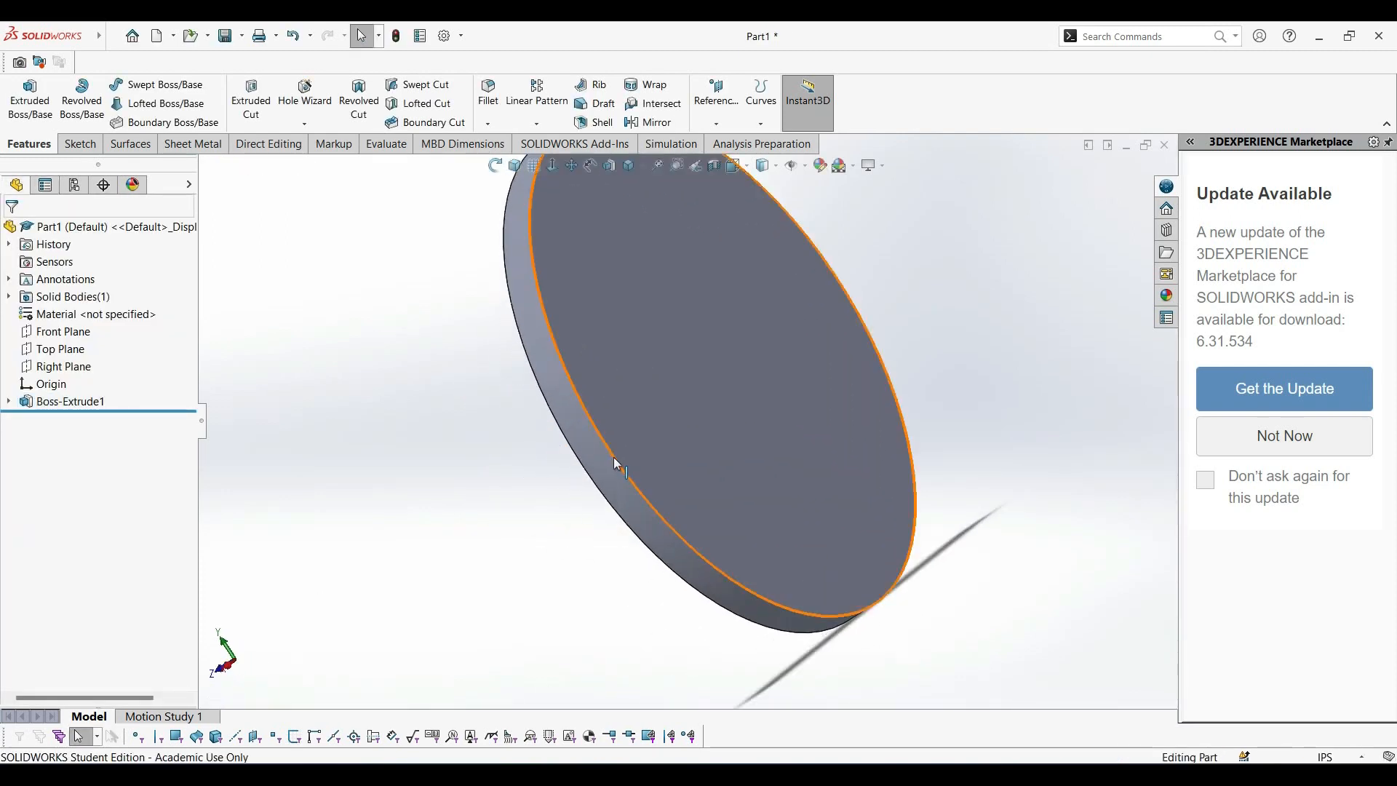
left_click(614, 459)
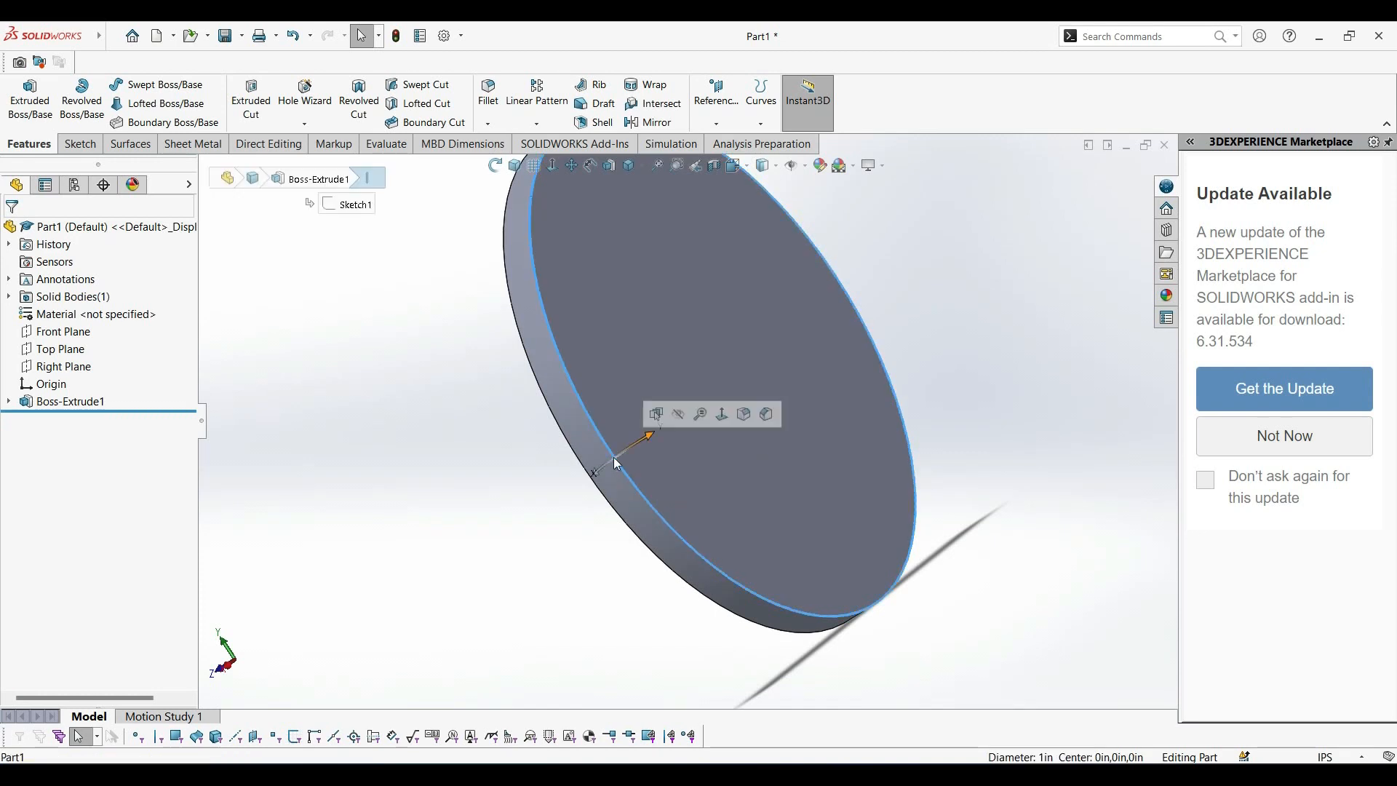
left_click(488, 93)
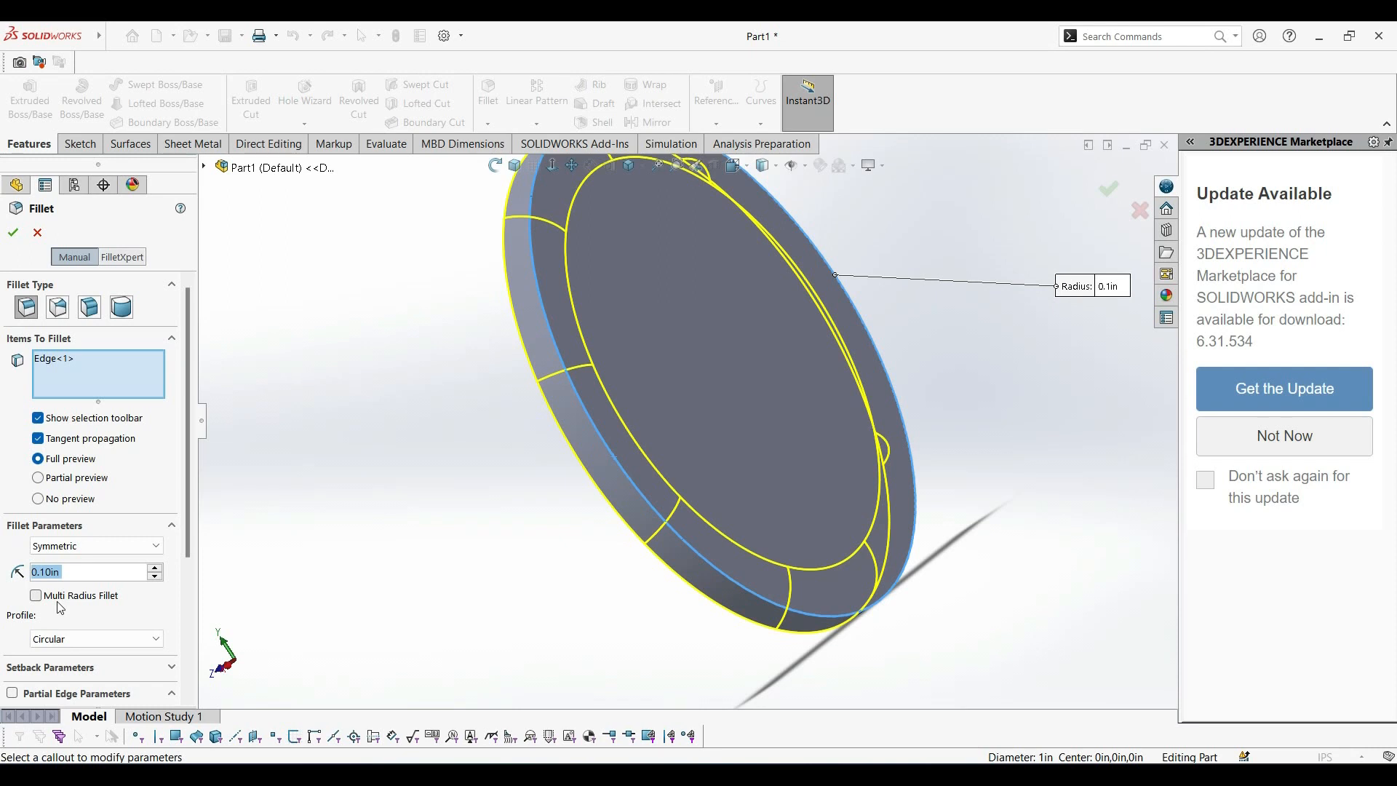
type("0.05")
key("Return")
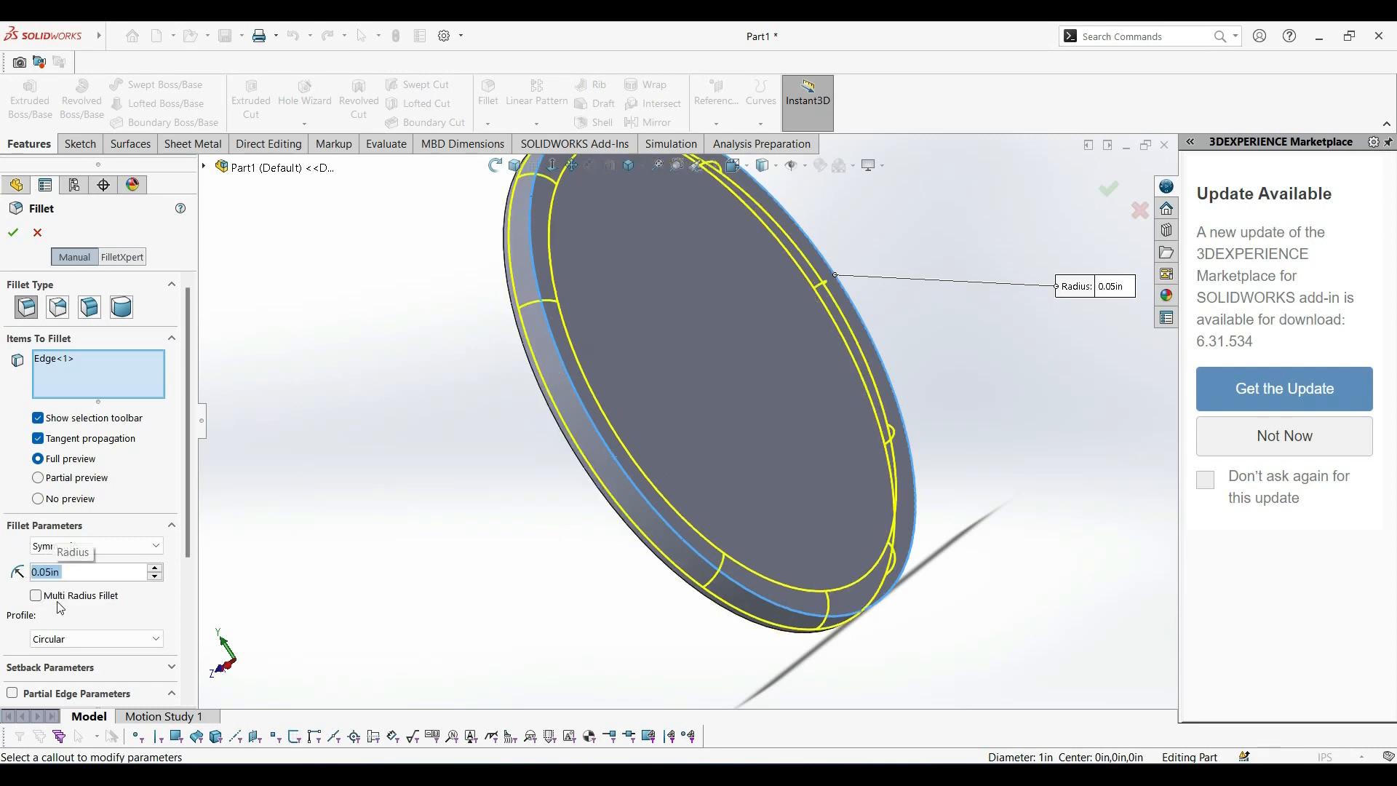
left_click(14, 233)
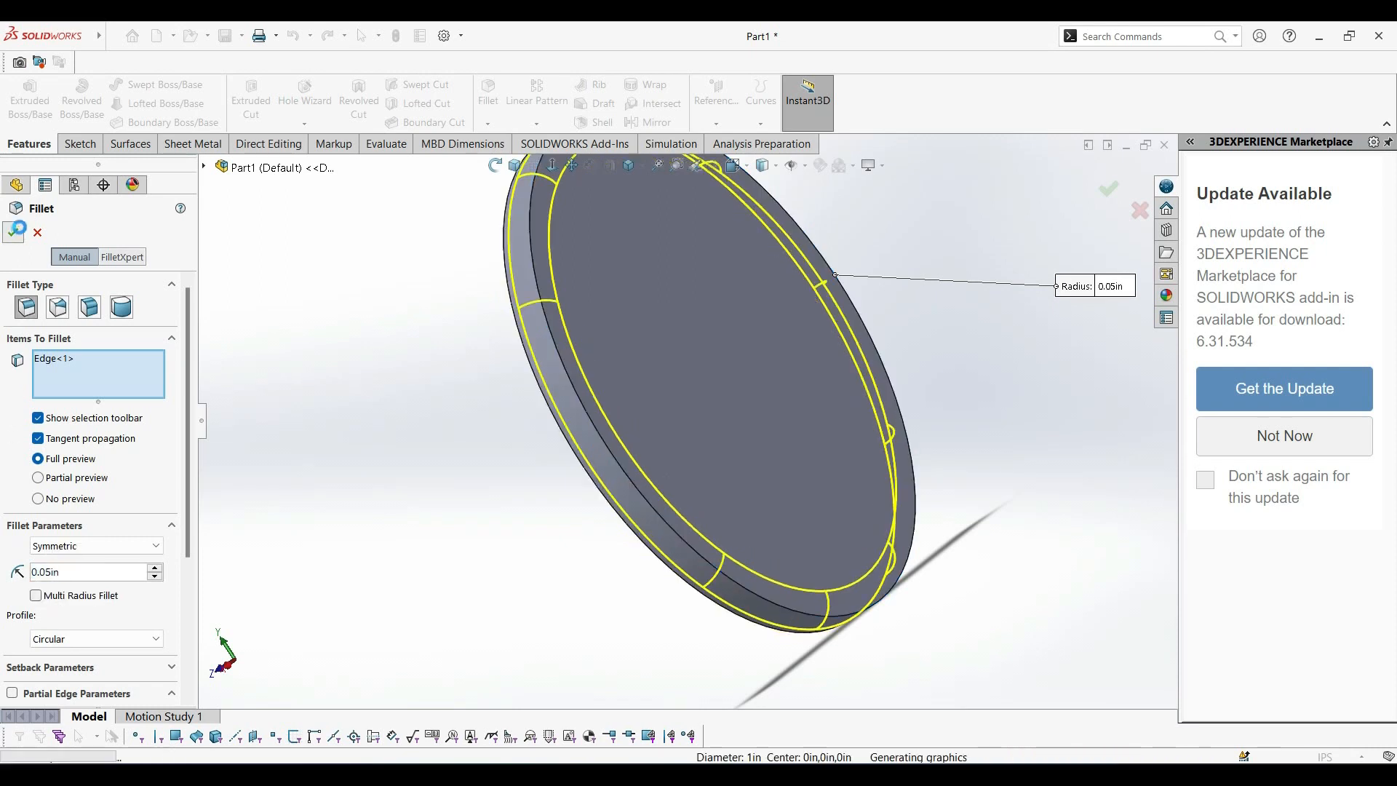
left_click(523, 166)
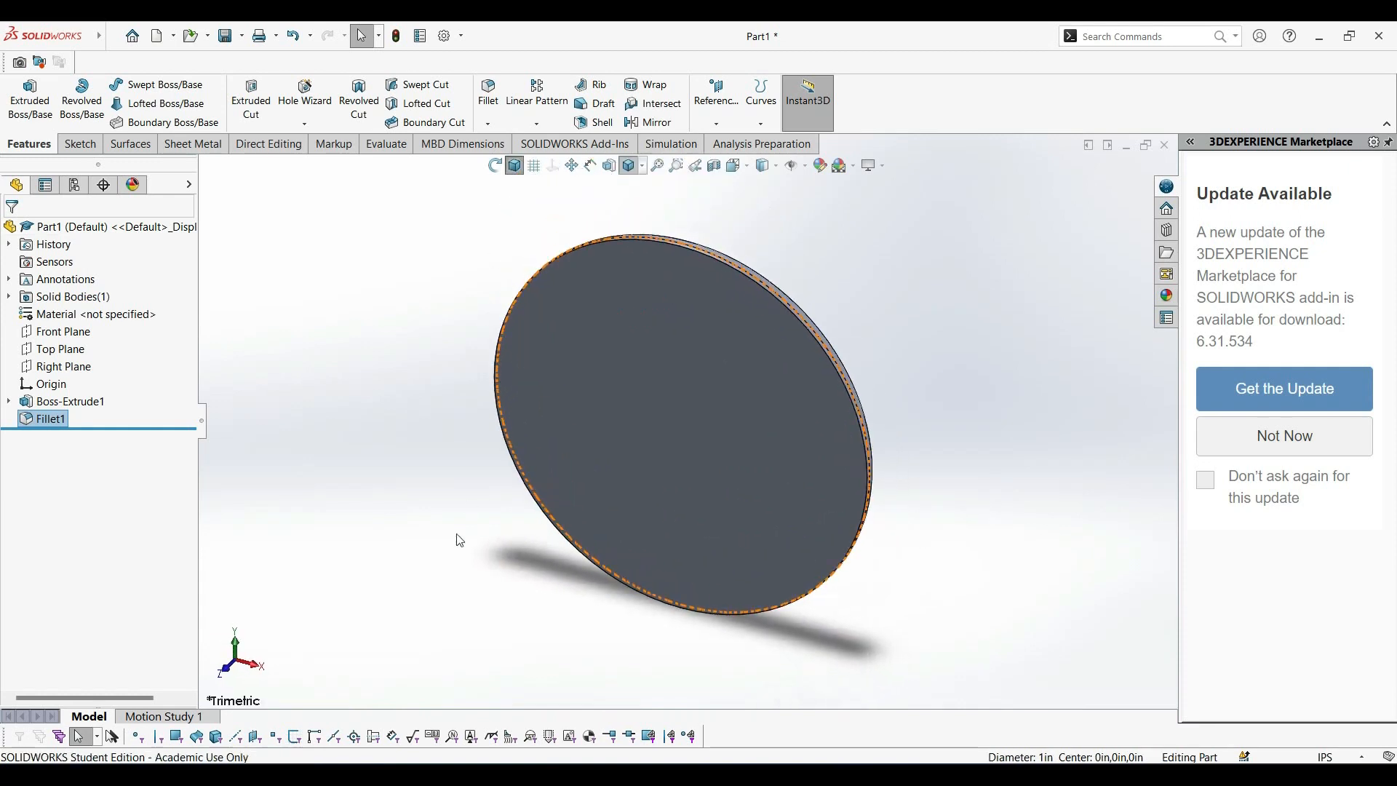
left_click(432, 531)
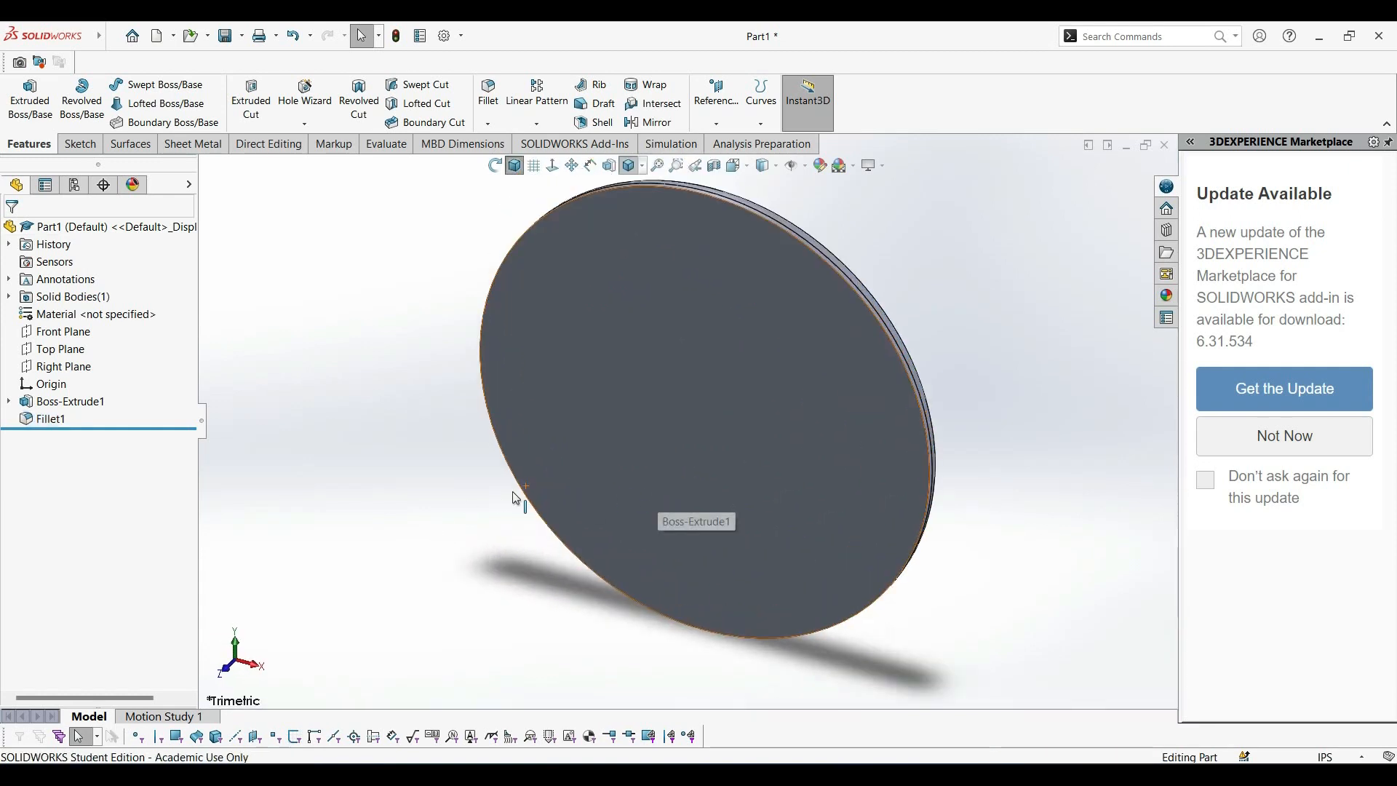
Sketch two concentric circles about 0.23 in and 0.15 in in radius on the disc's unfilleted flat face, centred on the origin.
left_click(715, 427)
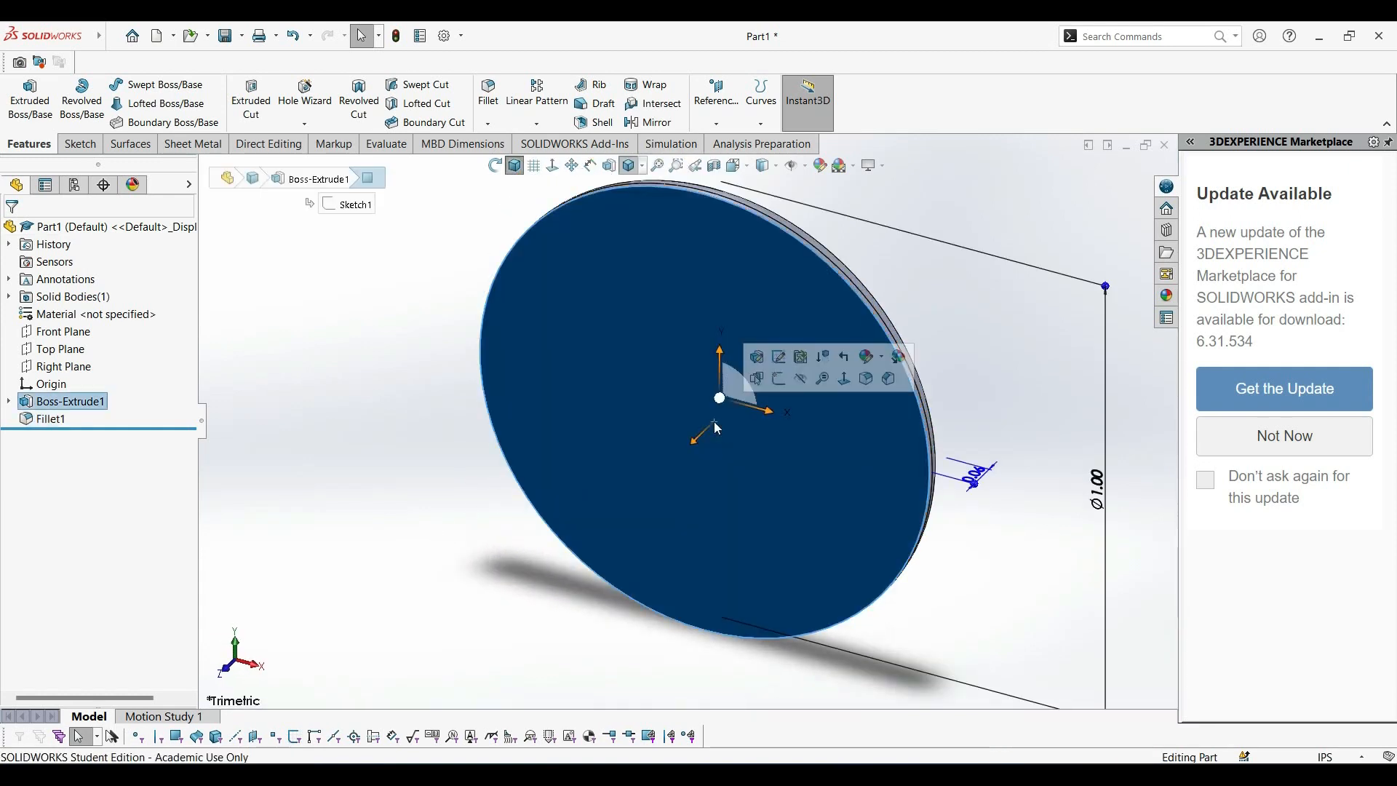
left_click(779, 379)
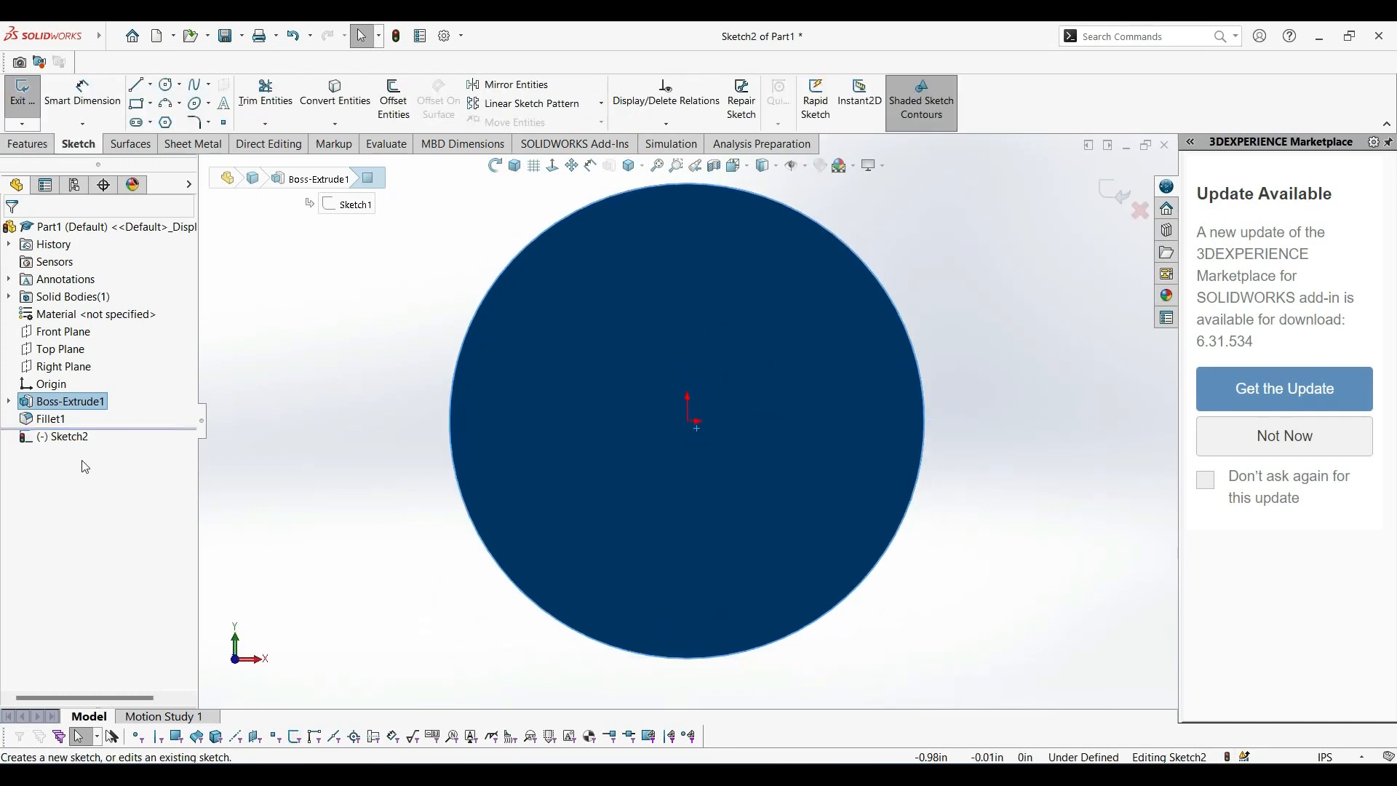
left_click(393, 360)
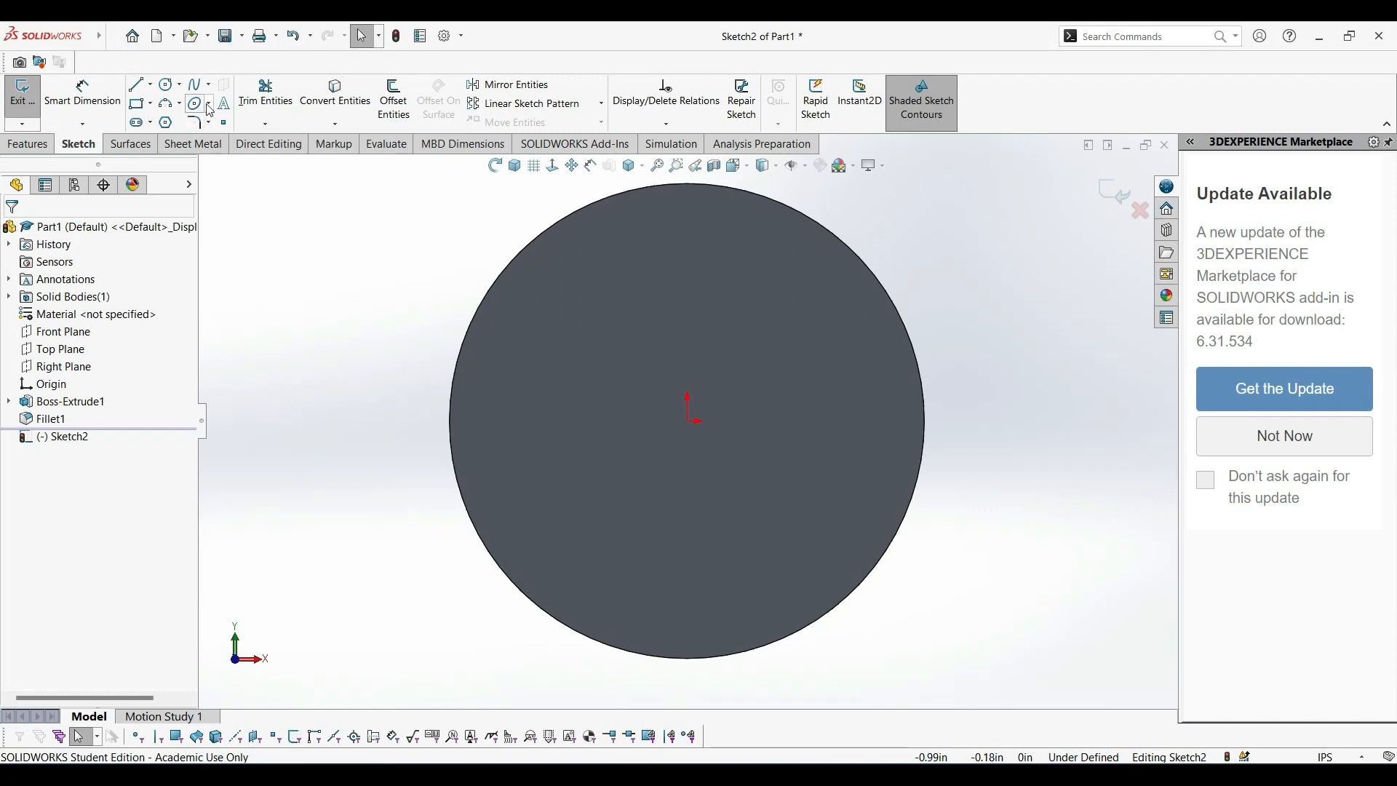
left_click(167, 86)
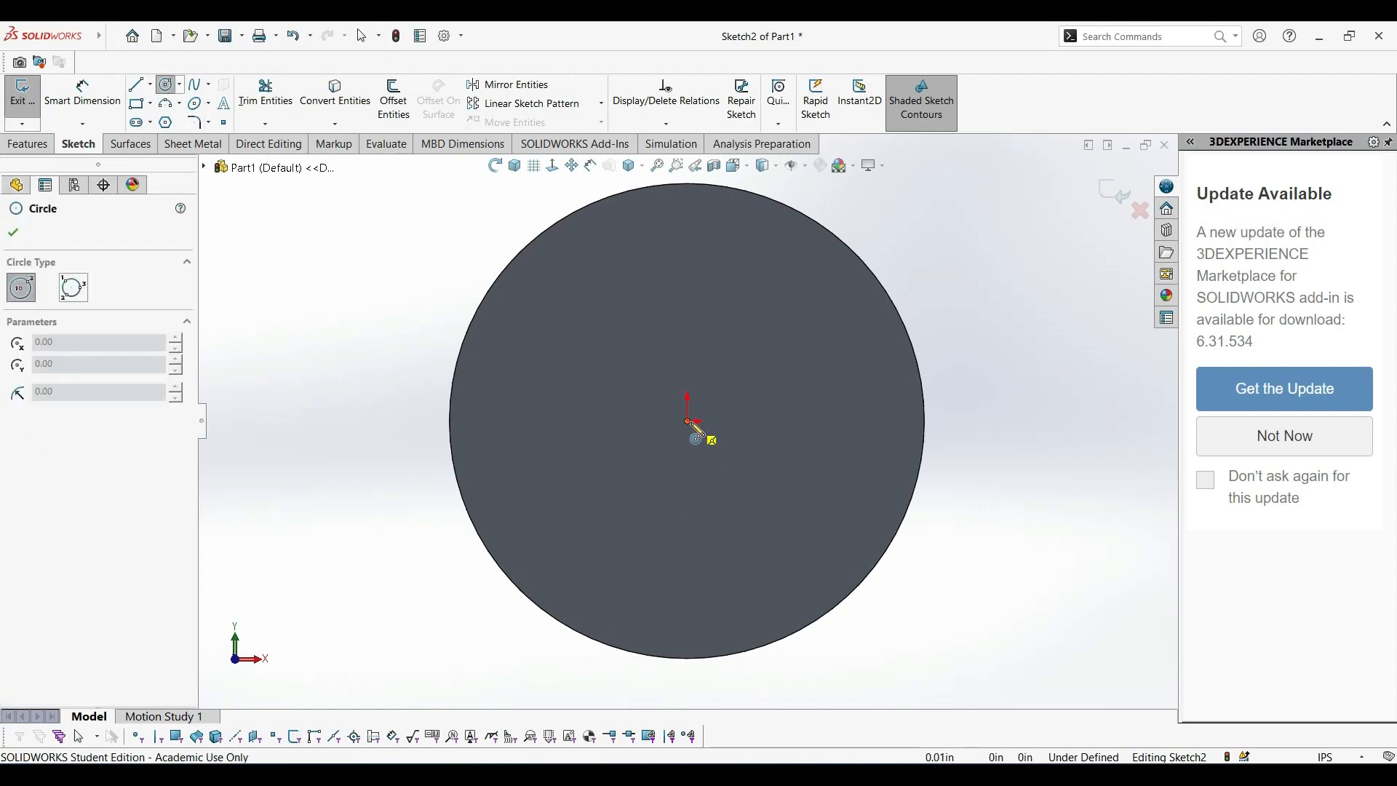
left_click(688, 421)
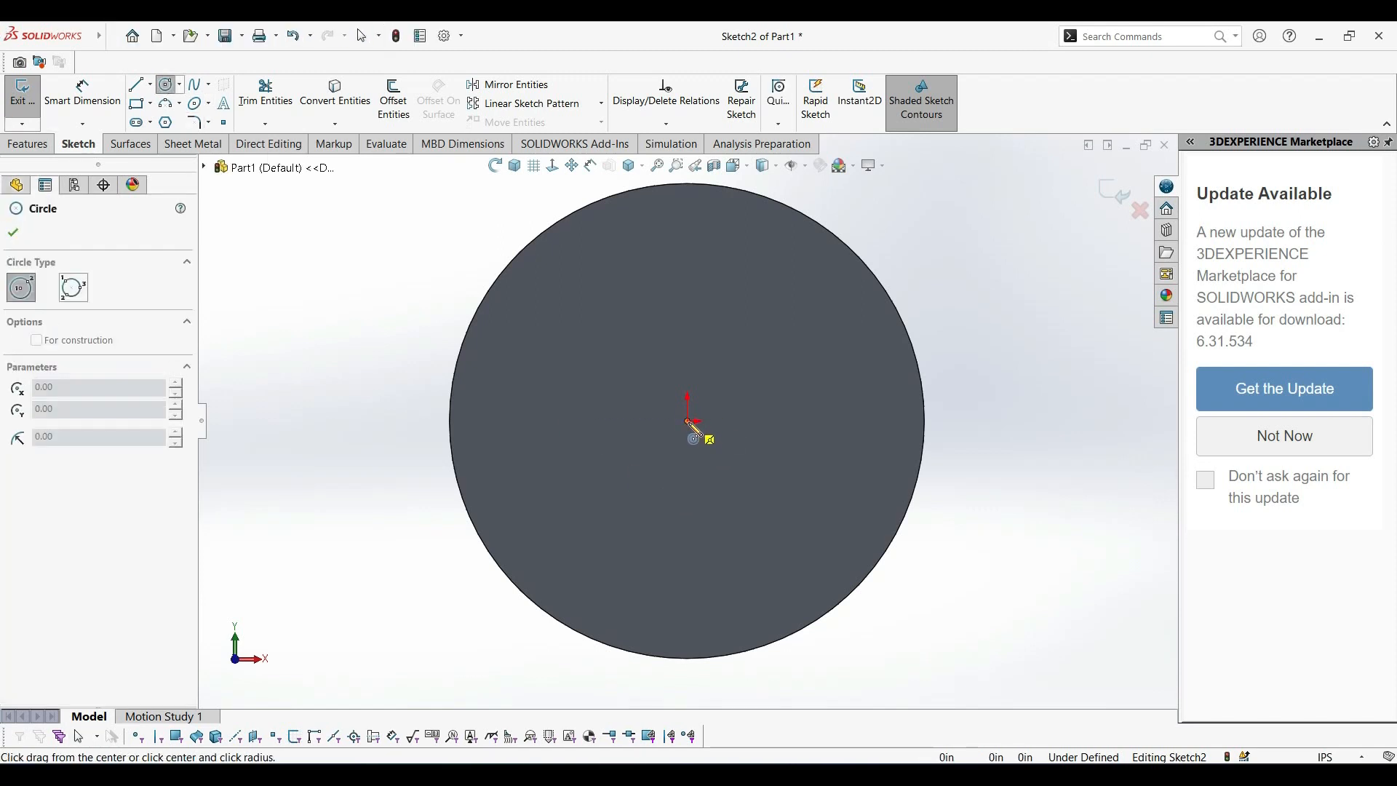
left_click(798, 399)
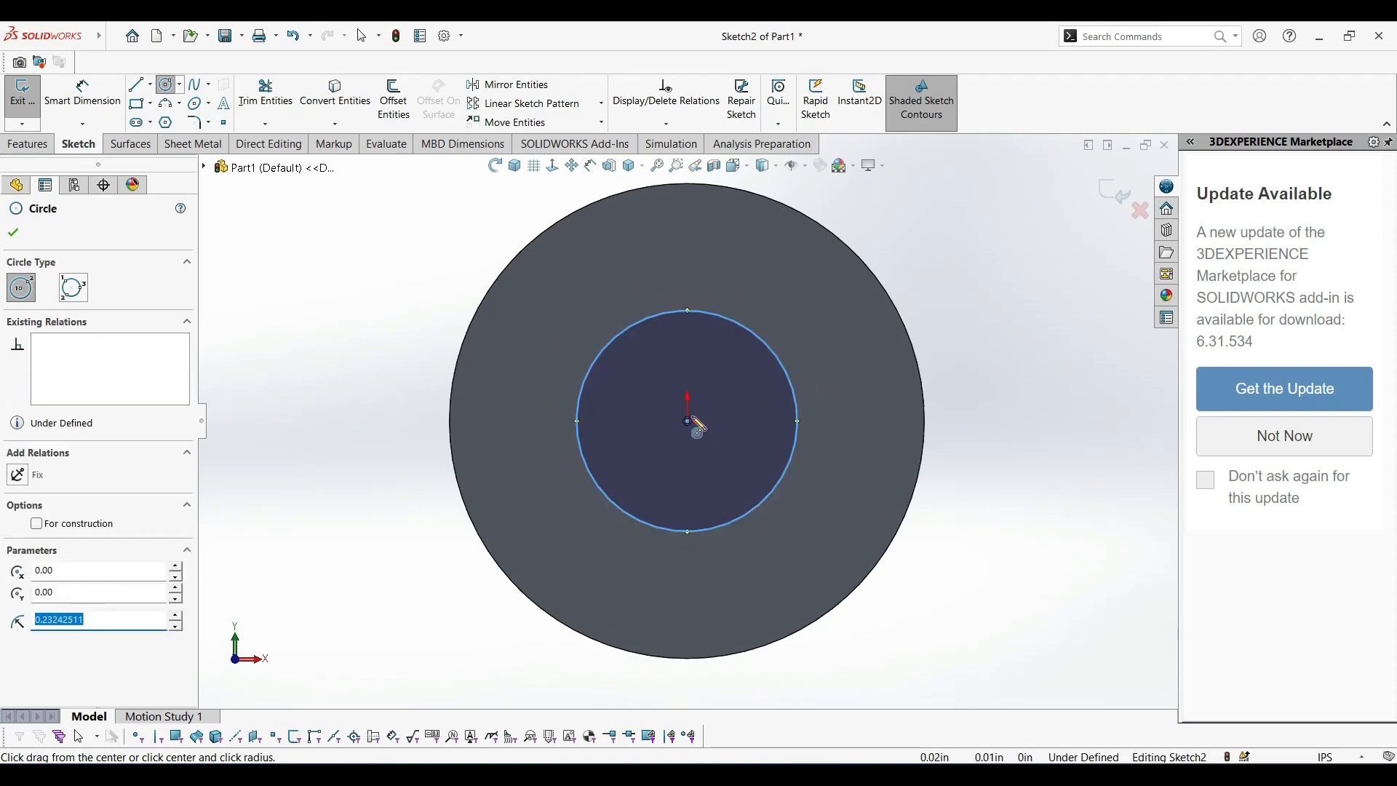
left_click(688, 421)
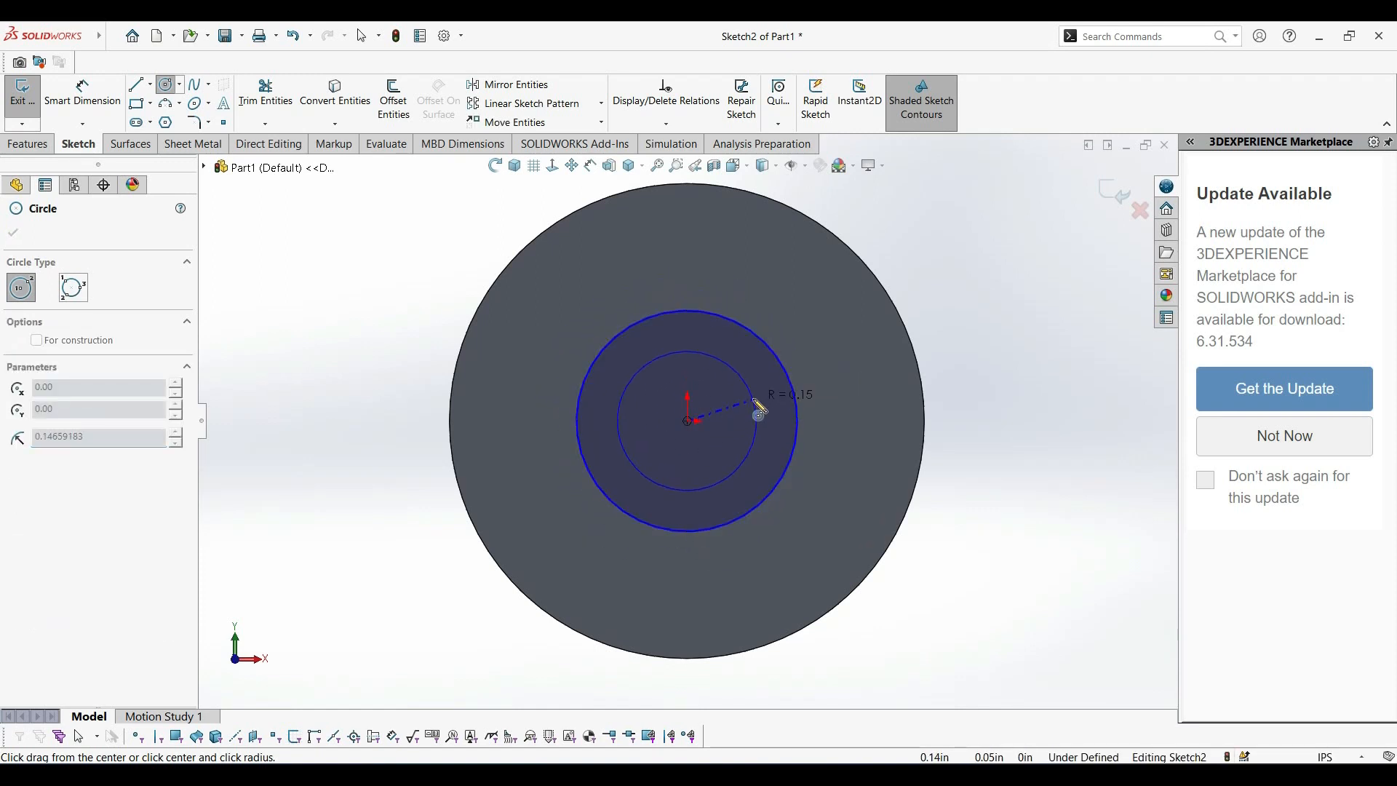
left_click(756, 406)
Dimension the inner circle's diameter to 0.25 in and the outer circle's diameter to 0.38 in.
left_click(91, 106)
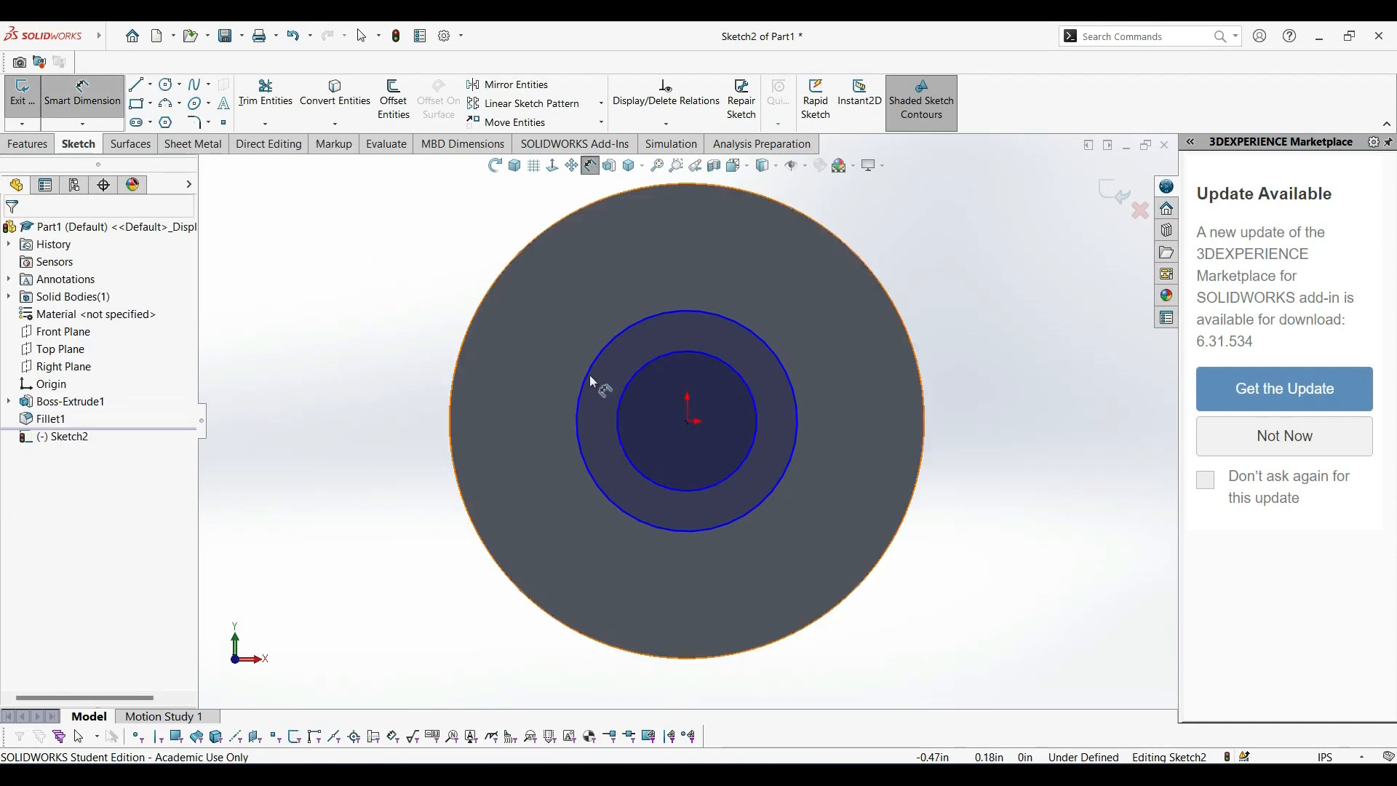
left_click(698, 354)
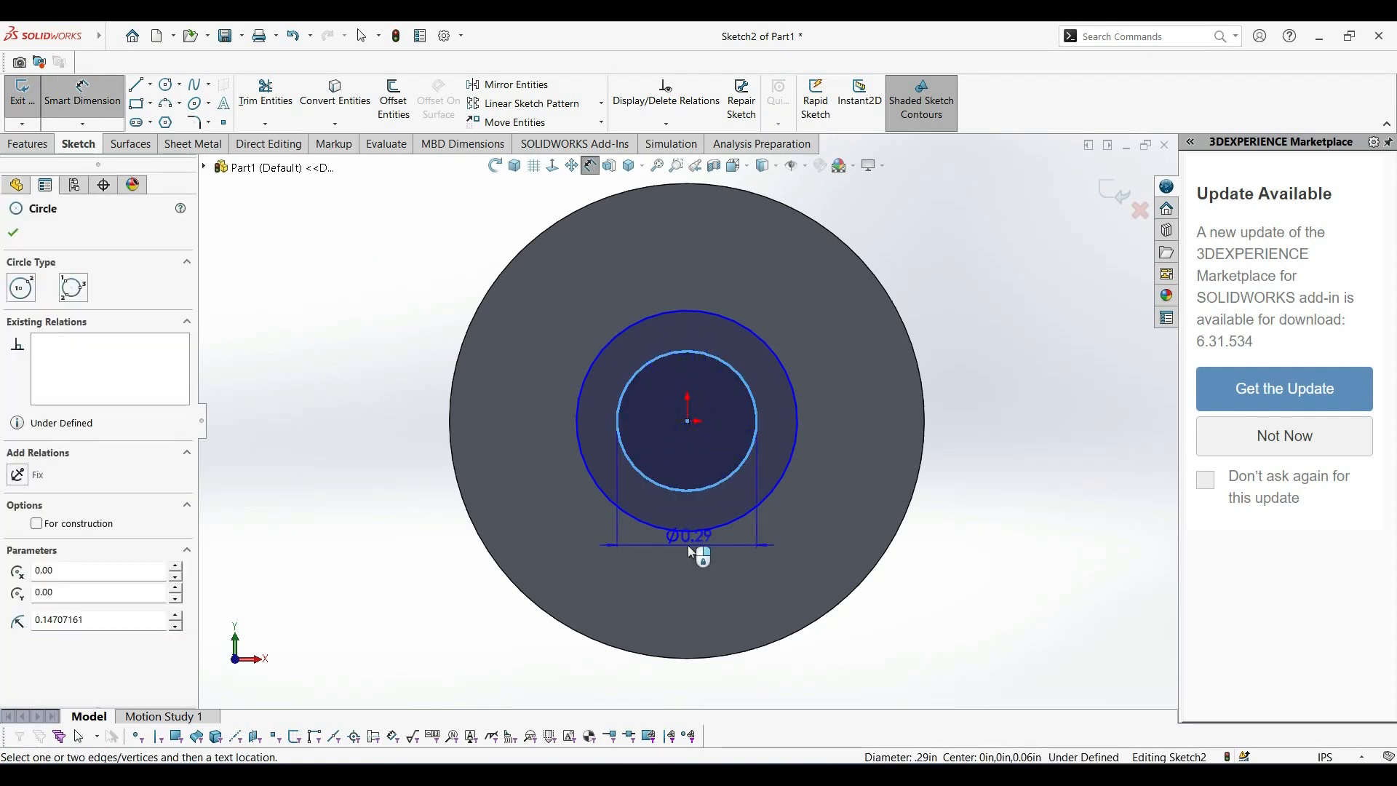
left_click(686, 561)
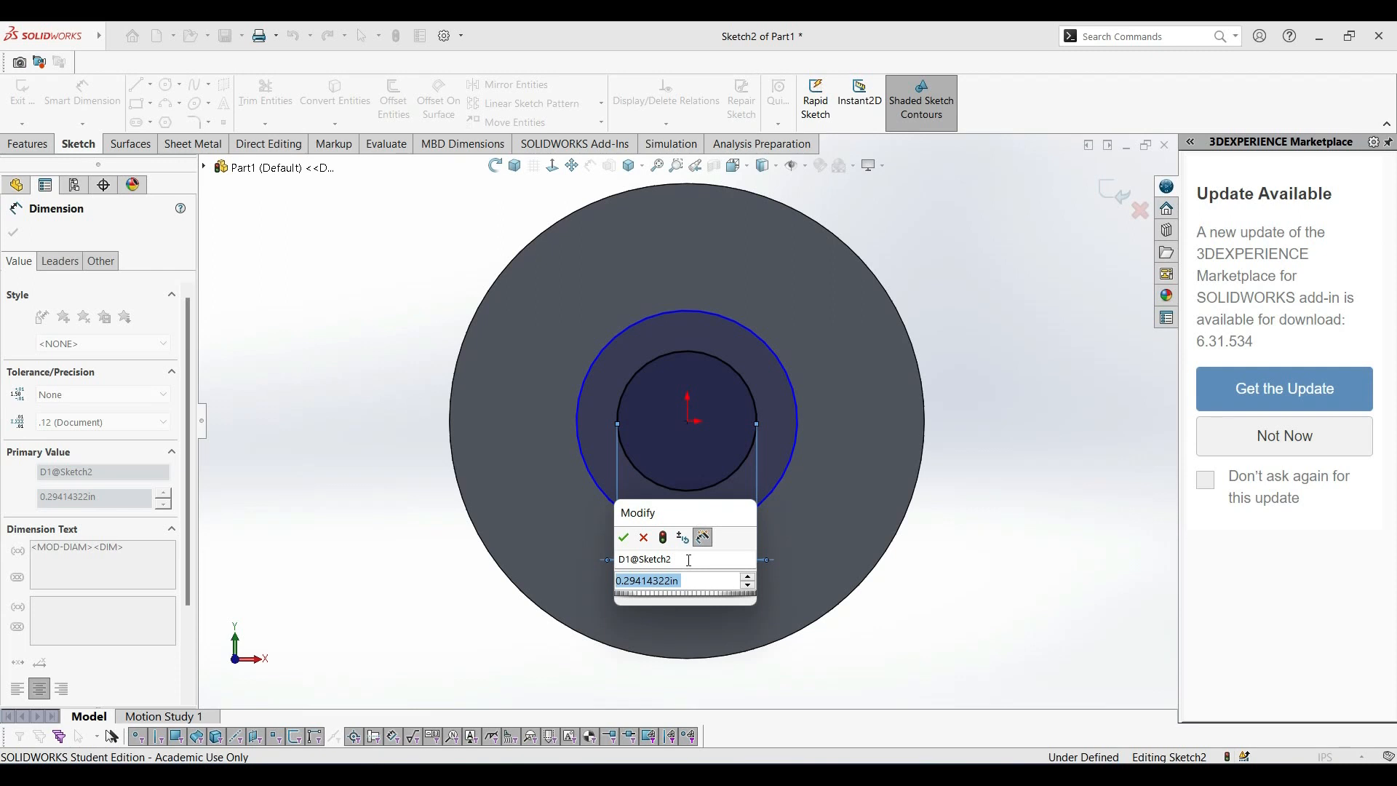
type("0.25")
key("Return")
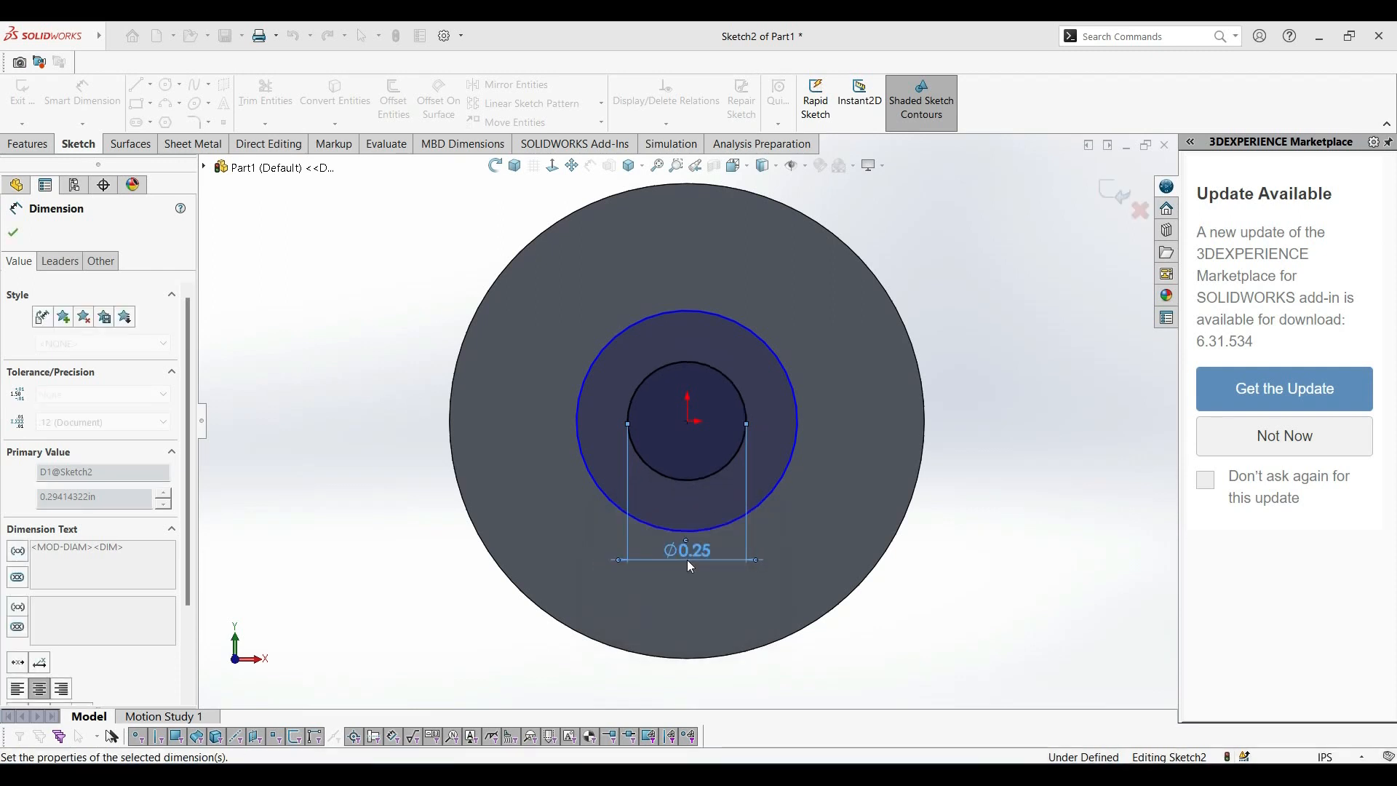
left_click(767, 493)
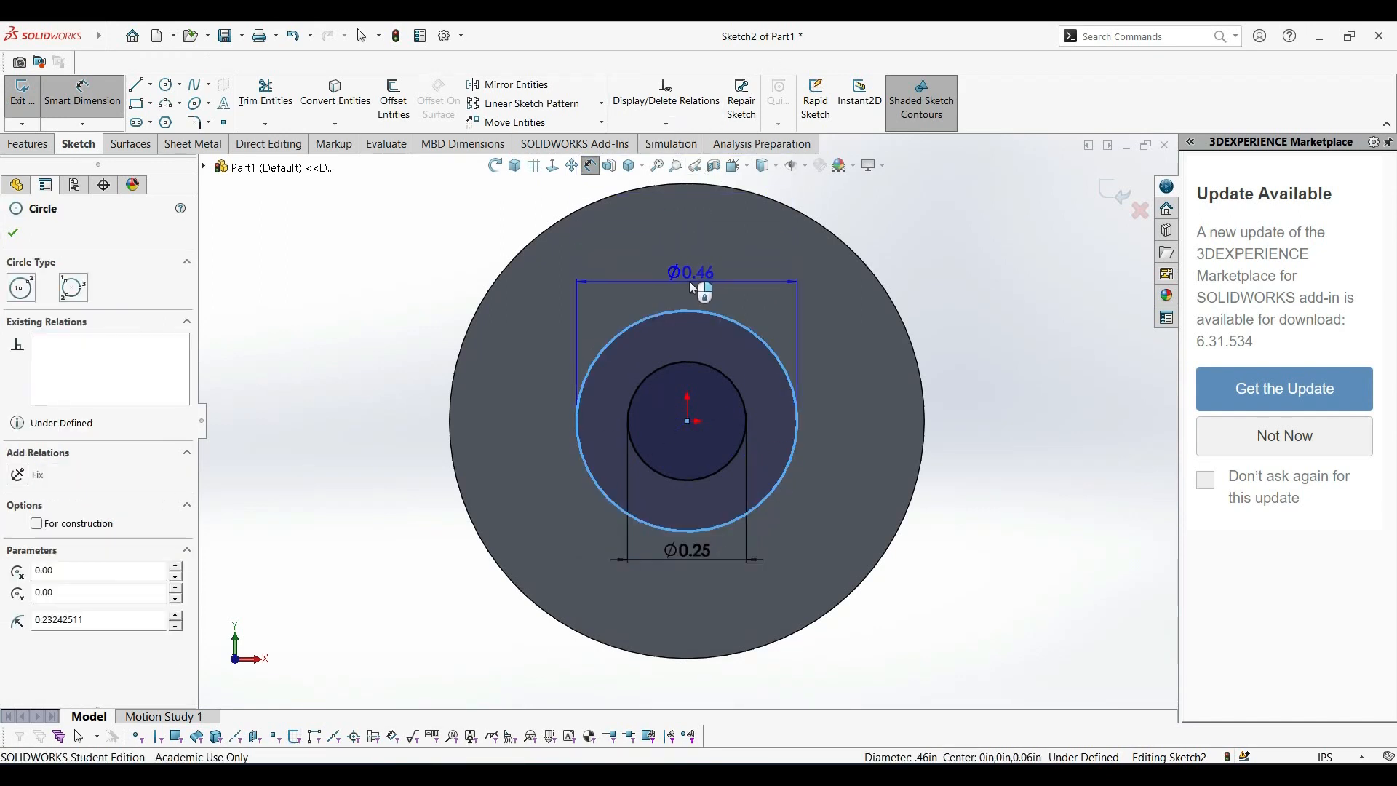
left_click(689, 286)
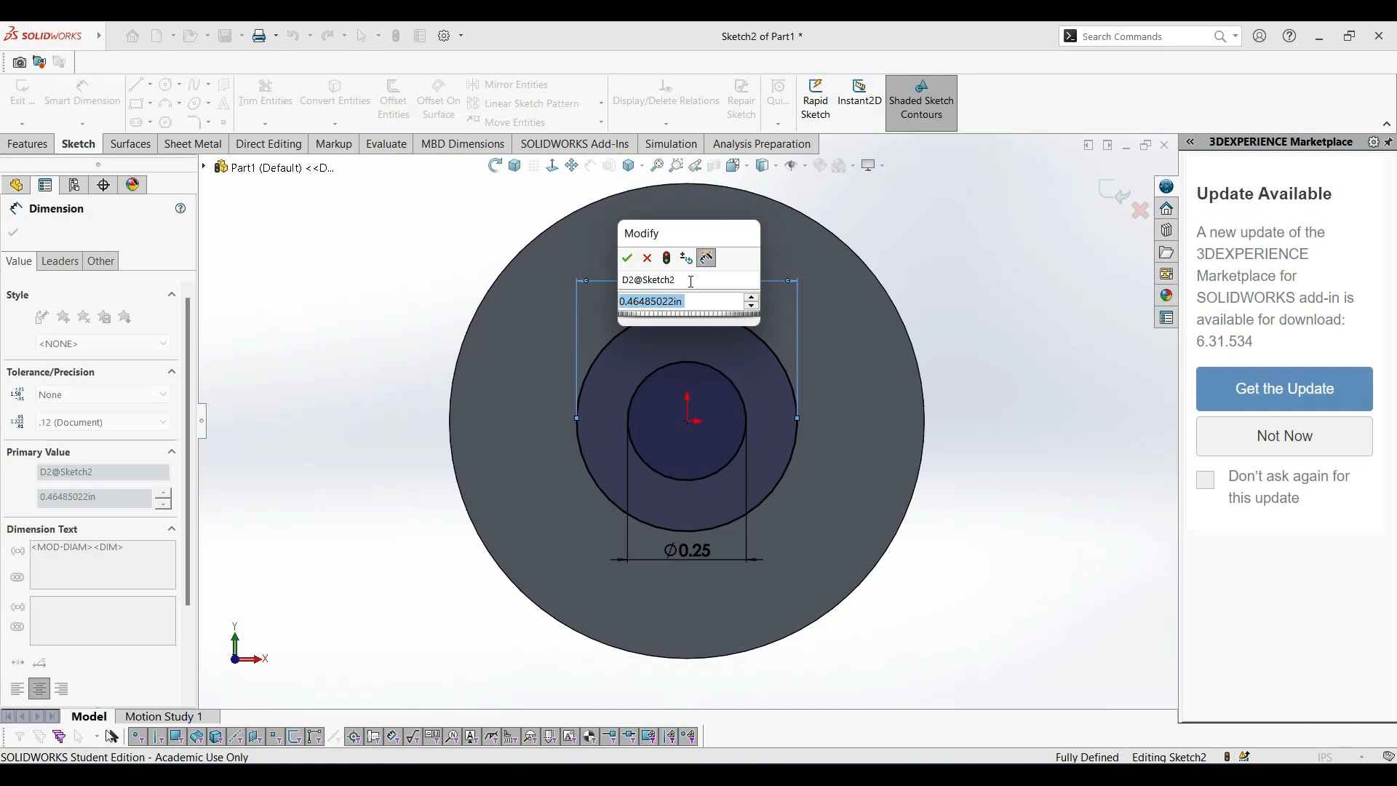
type(".38")
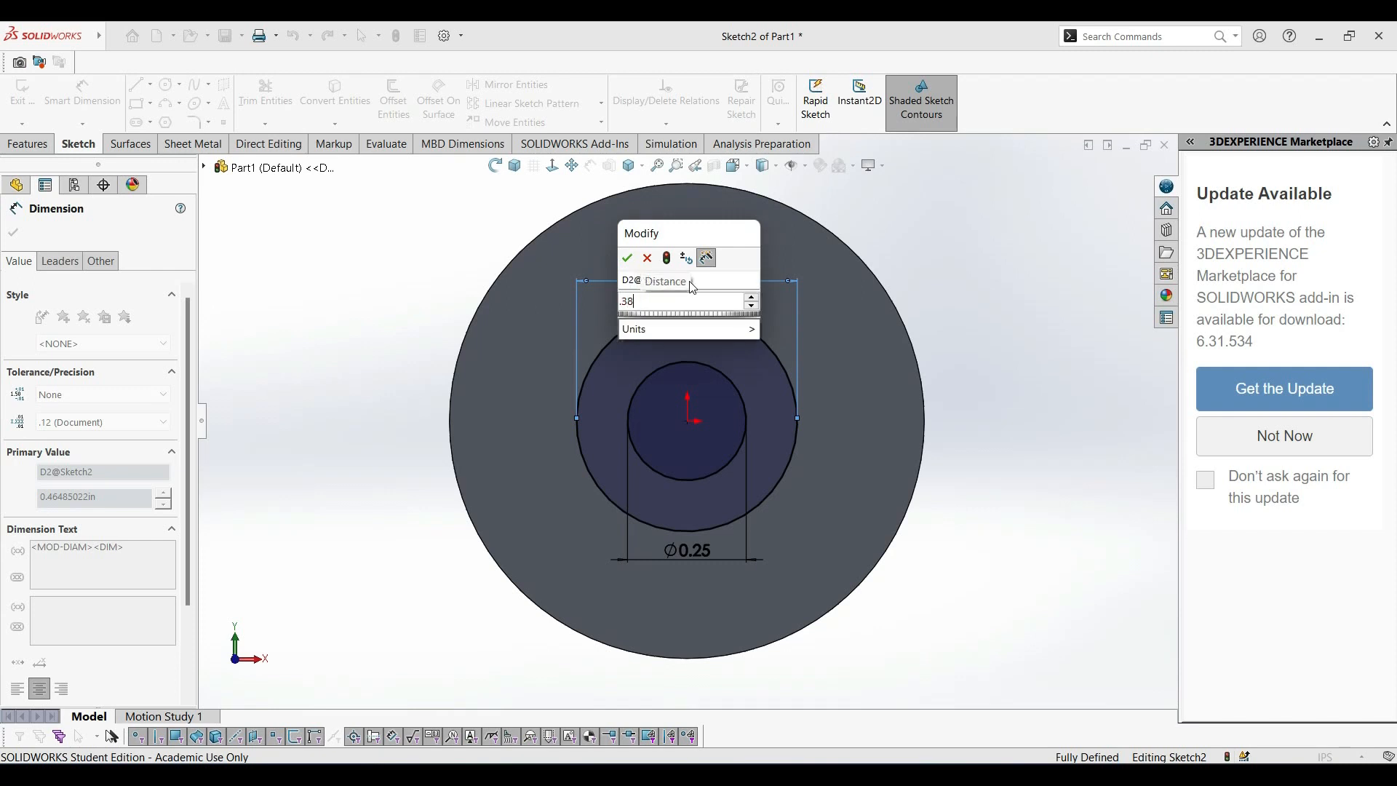
key("Return")
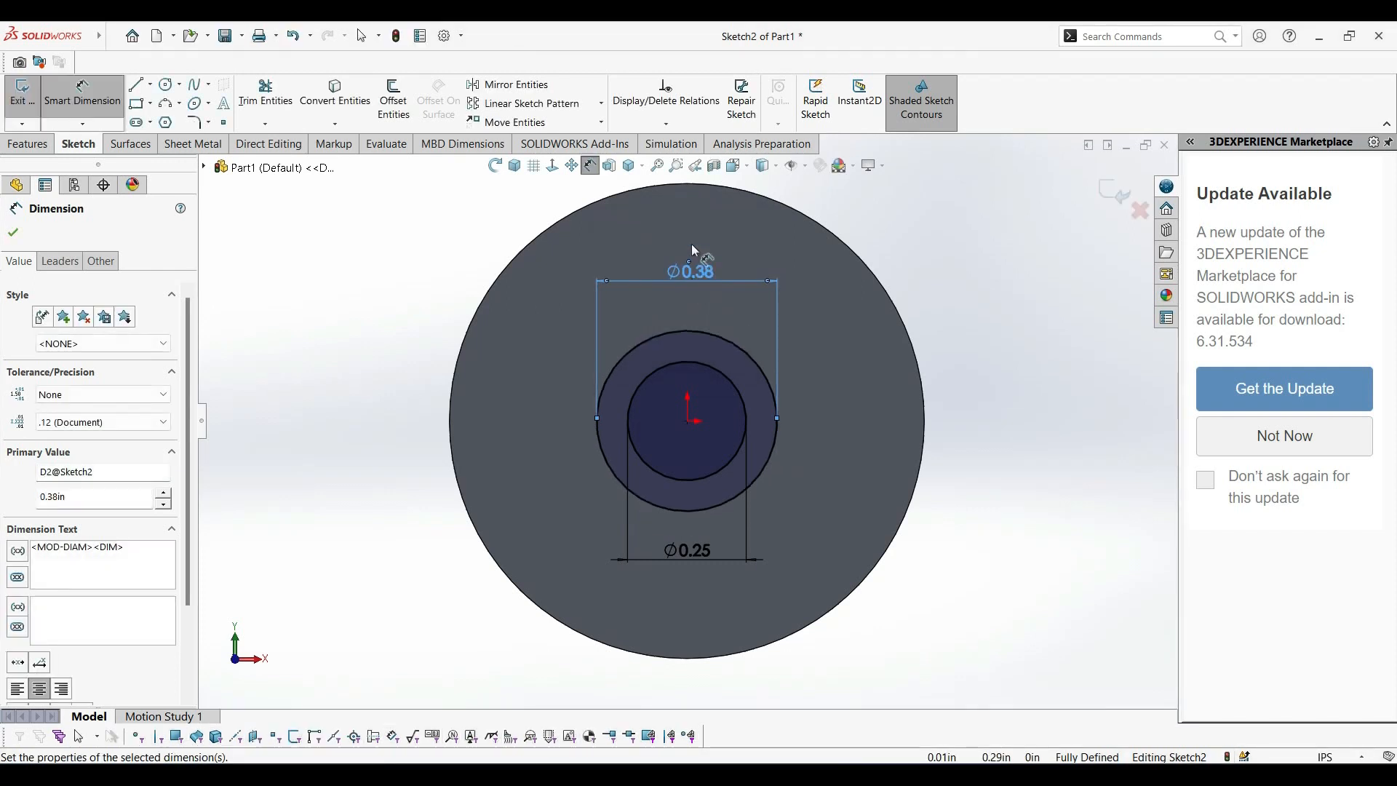
Extrude the ring between the two circles 0.125 in outward from the disc face, merged with the disc.
left_click(28, 144)
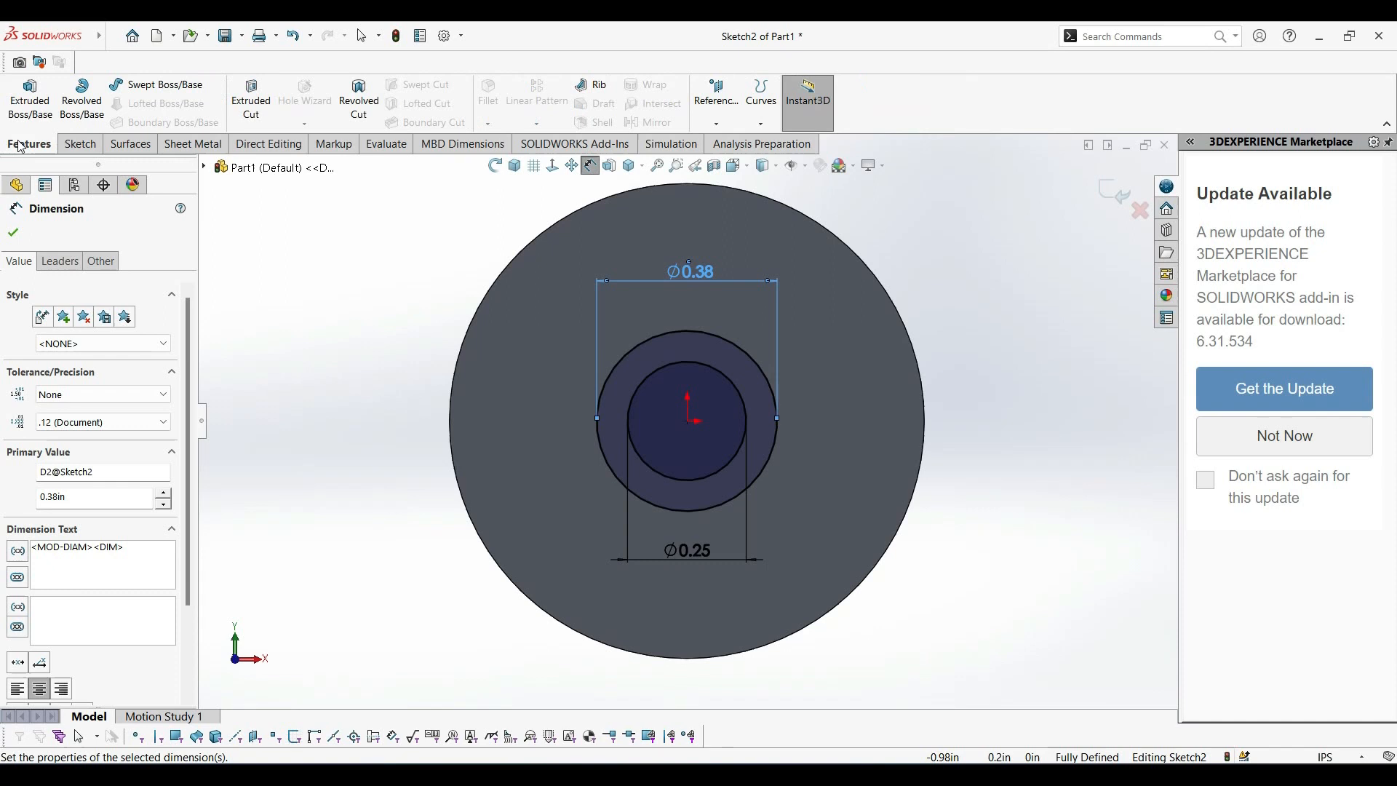
left_click(29, 99)
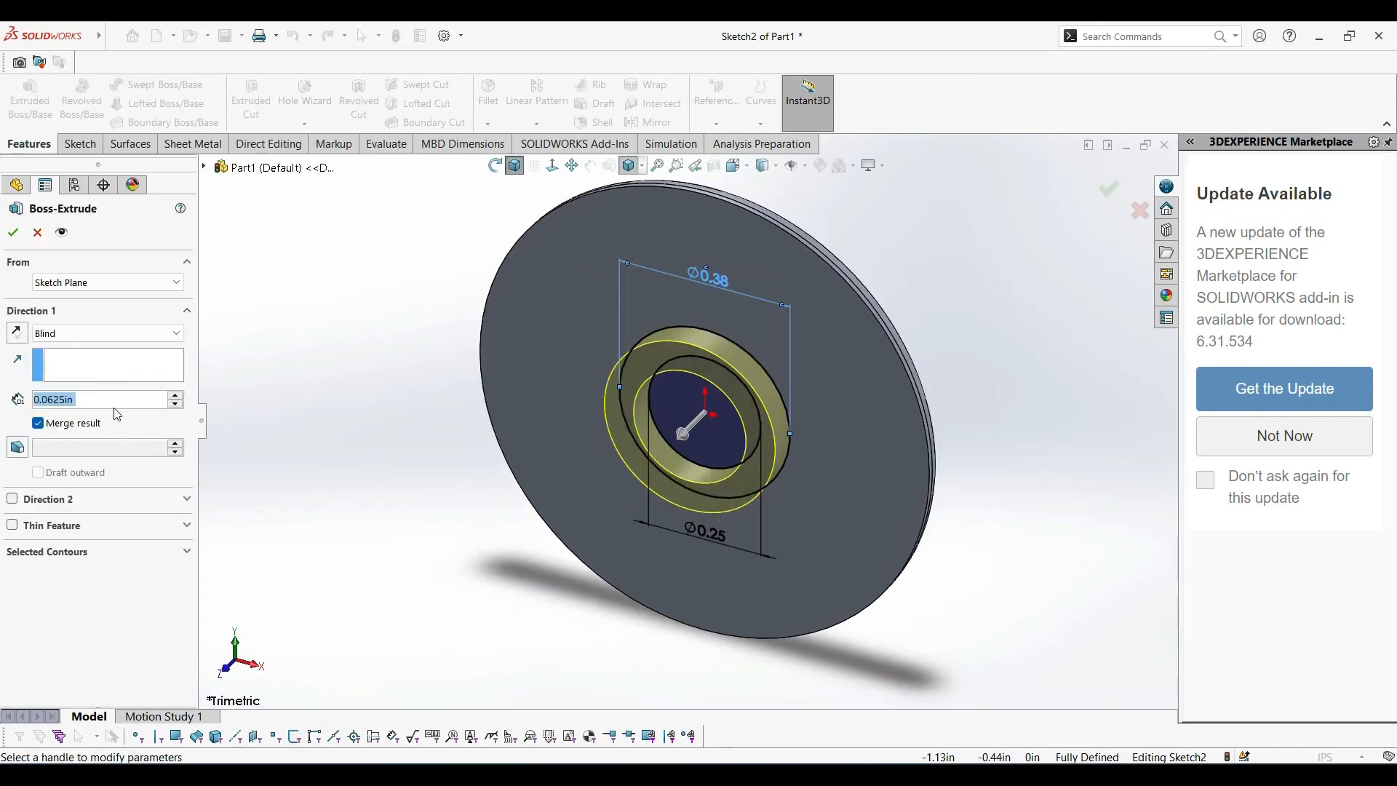
type("0.125")
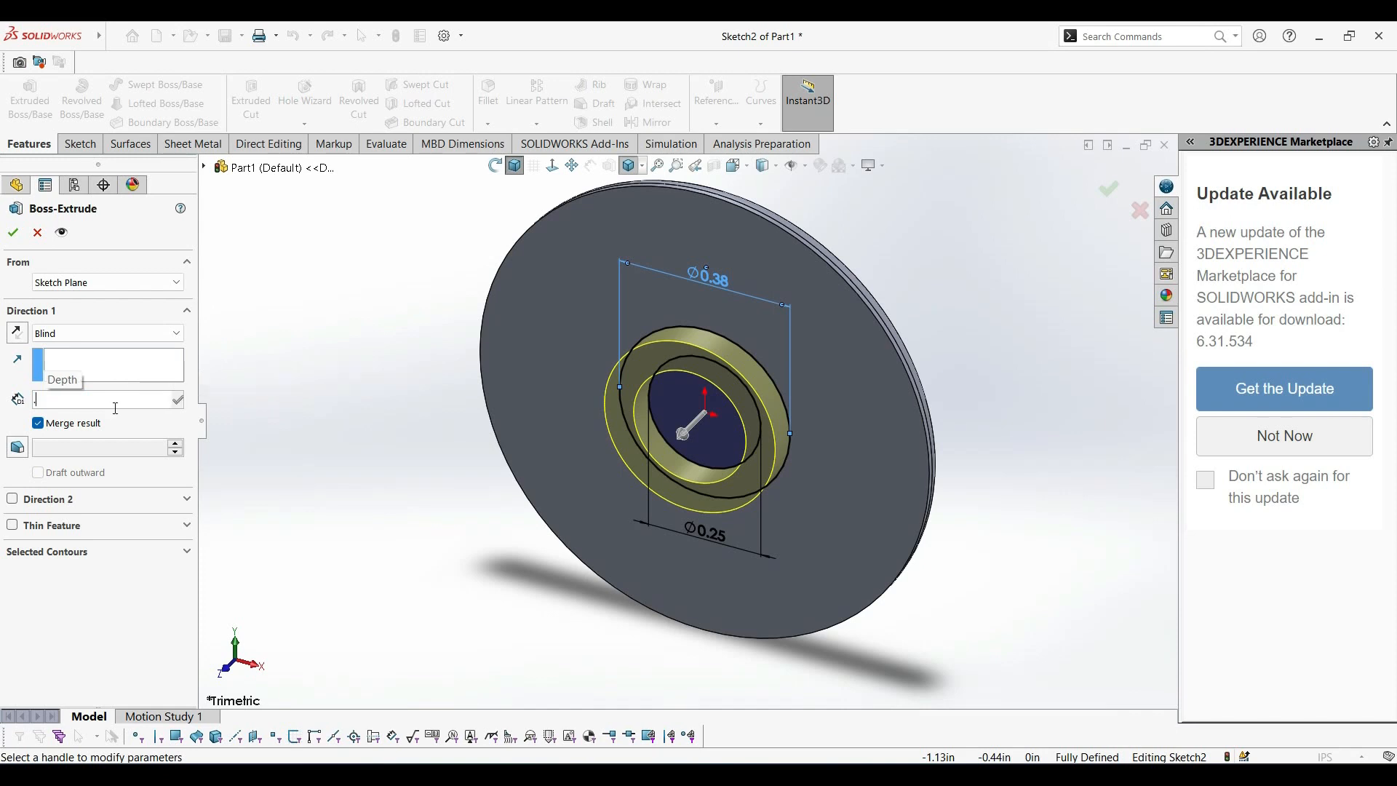
key("Return")
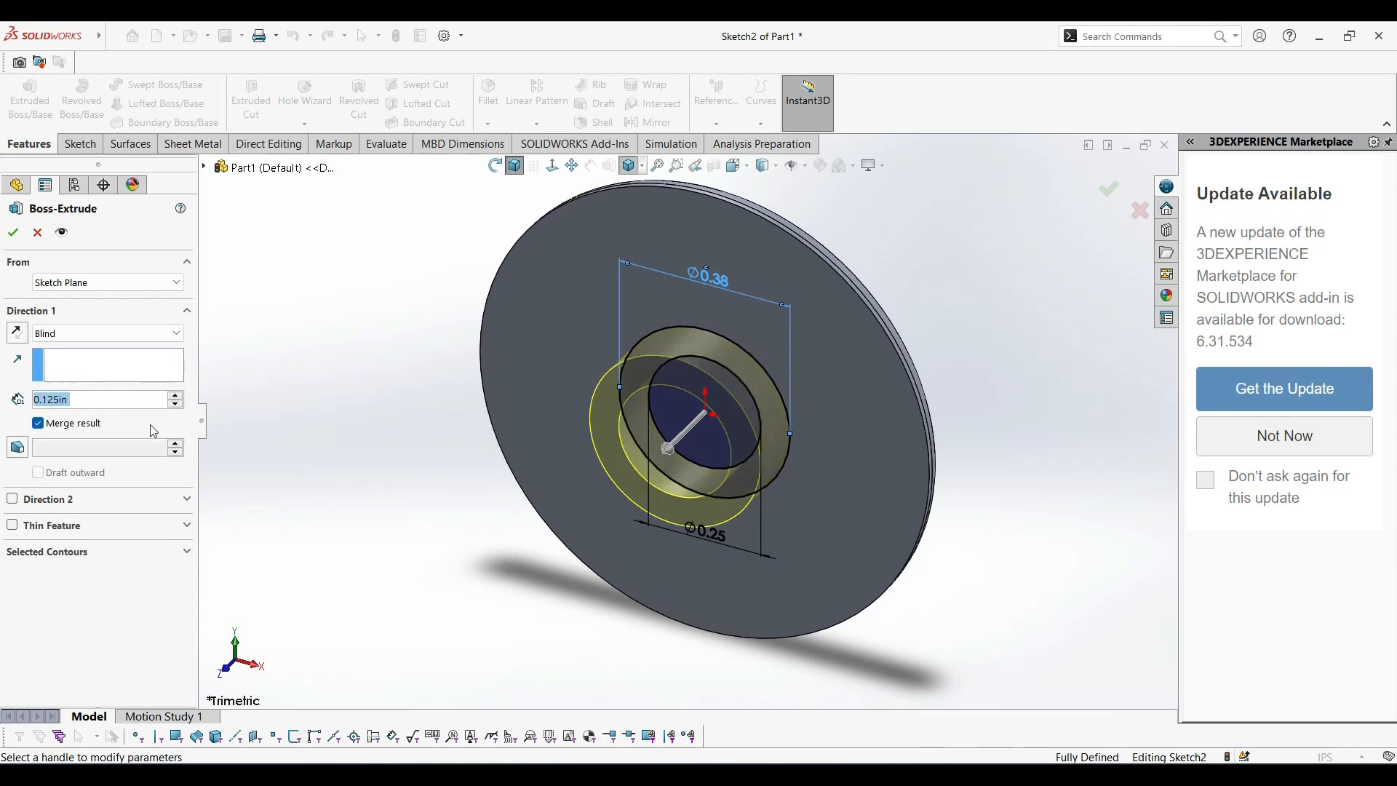
left_click(13, 232)
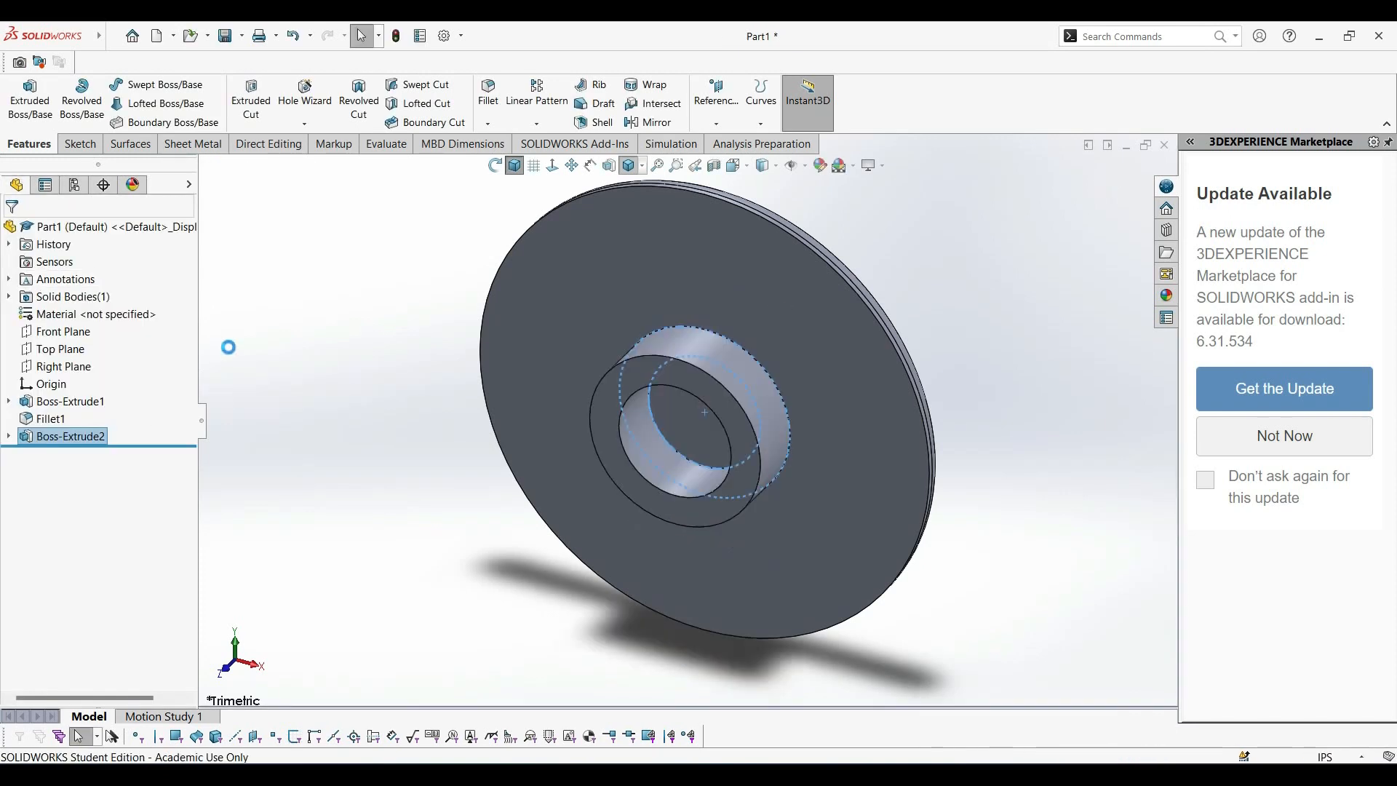
Start a sketch on the disc's flat face around the ring and draw a vertical centerline about 0.8 in long through the origin.
left_click(723, 269)
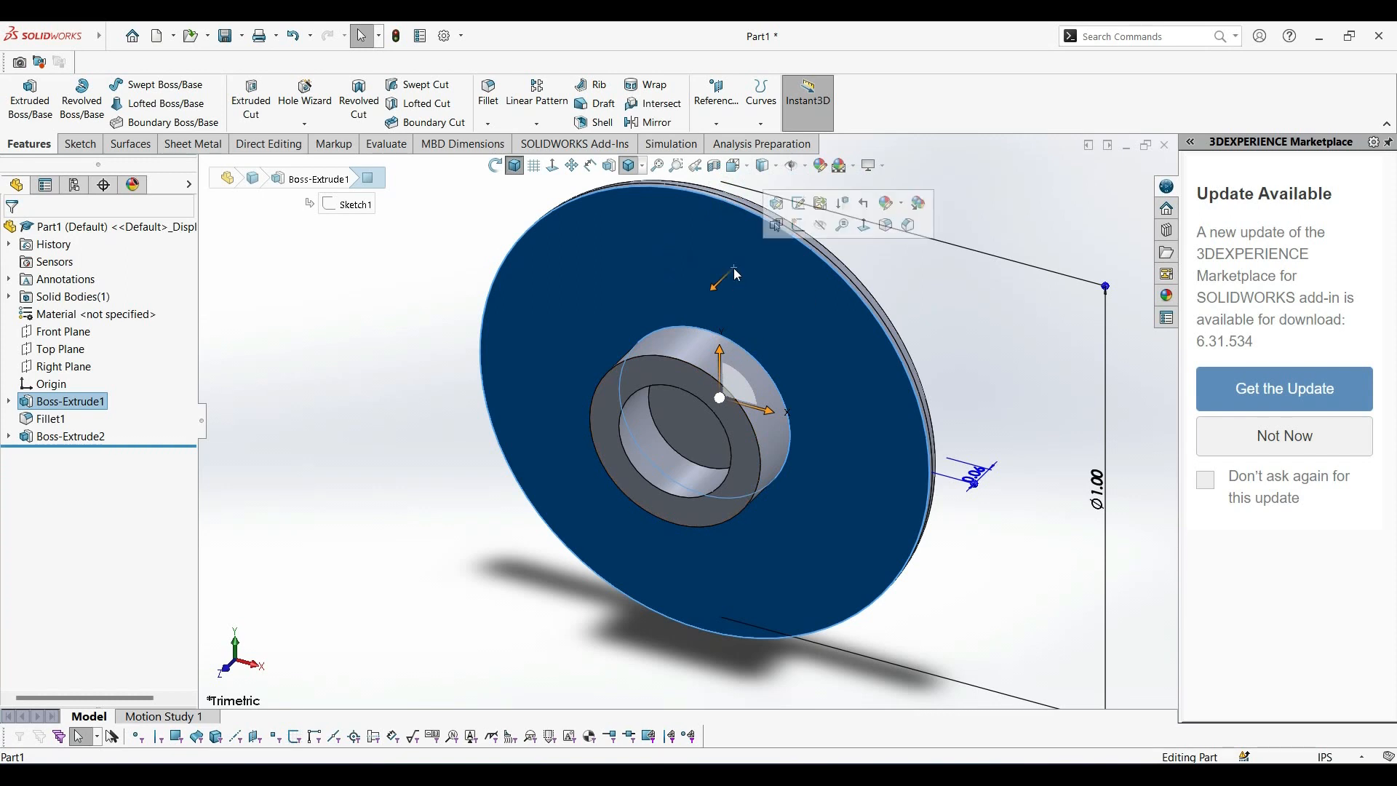
left_click(799, 226)
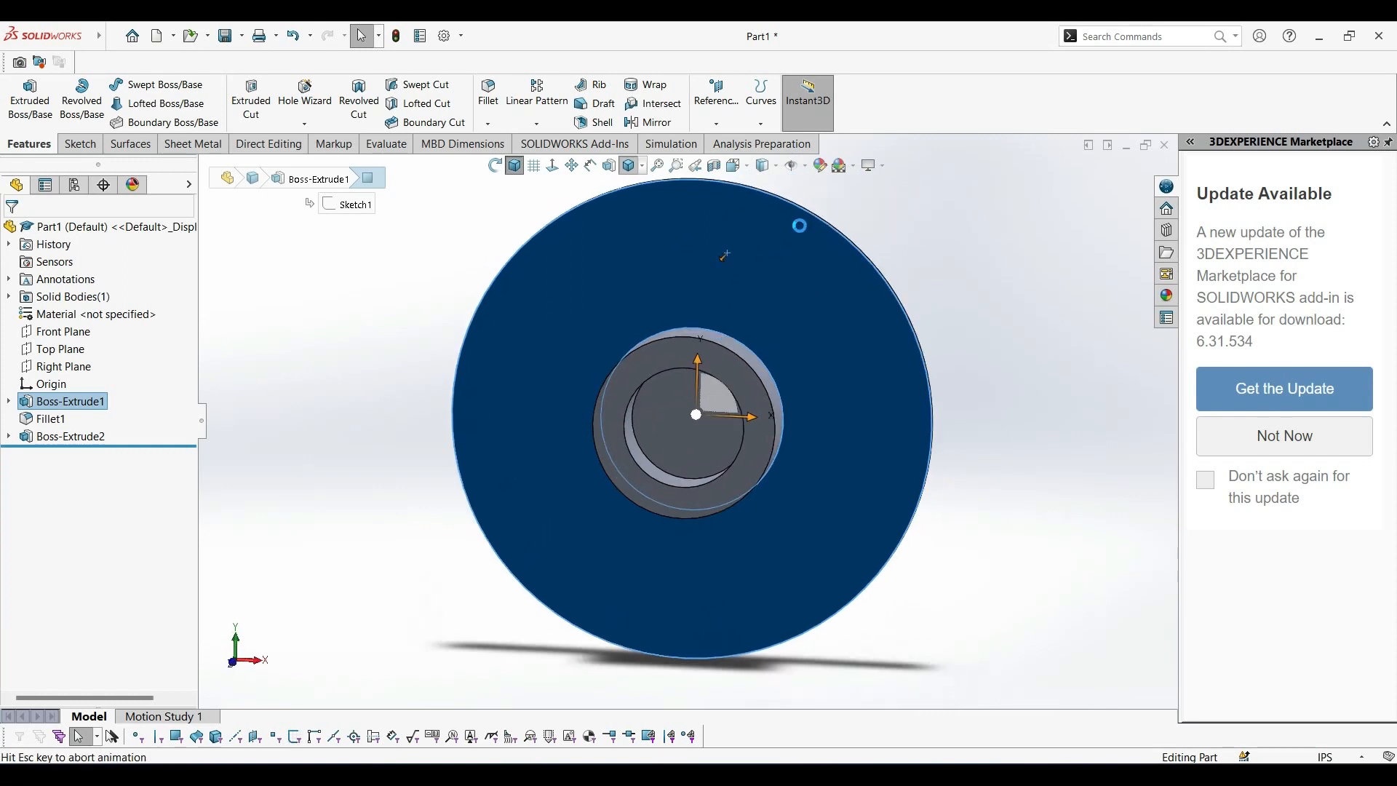
scroll(740, 386, "up", 4)
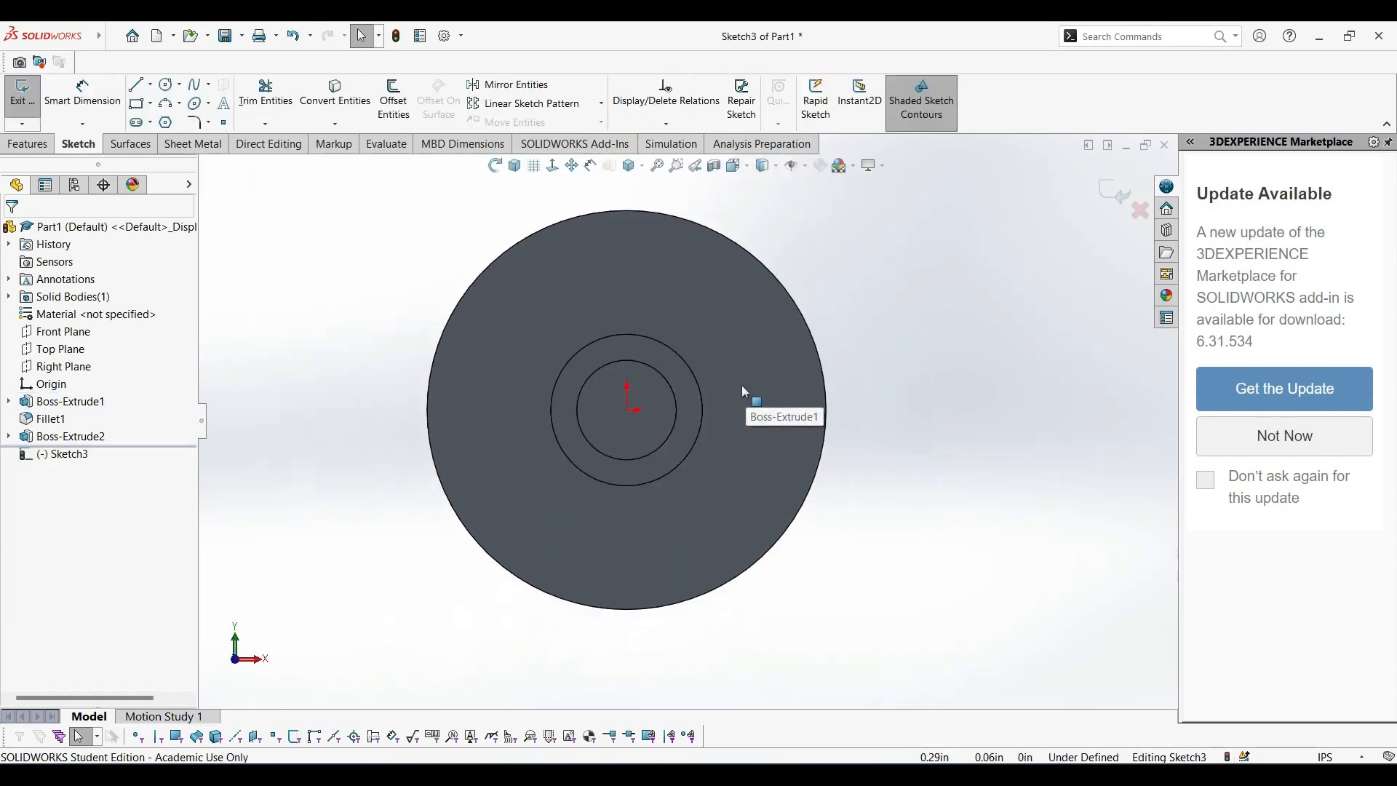
scroll(608, 342, "down", 2)
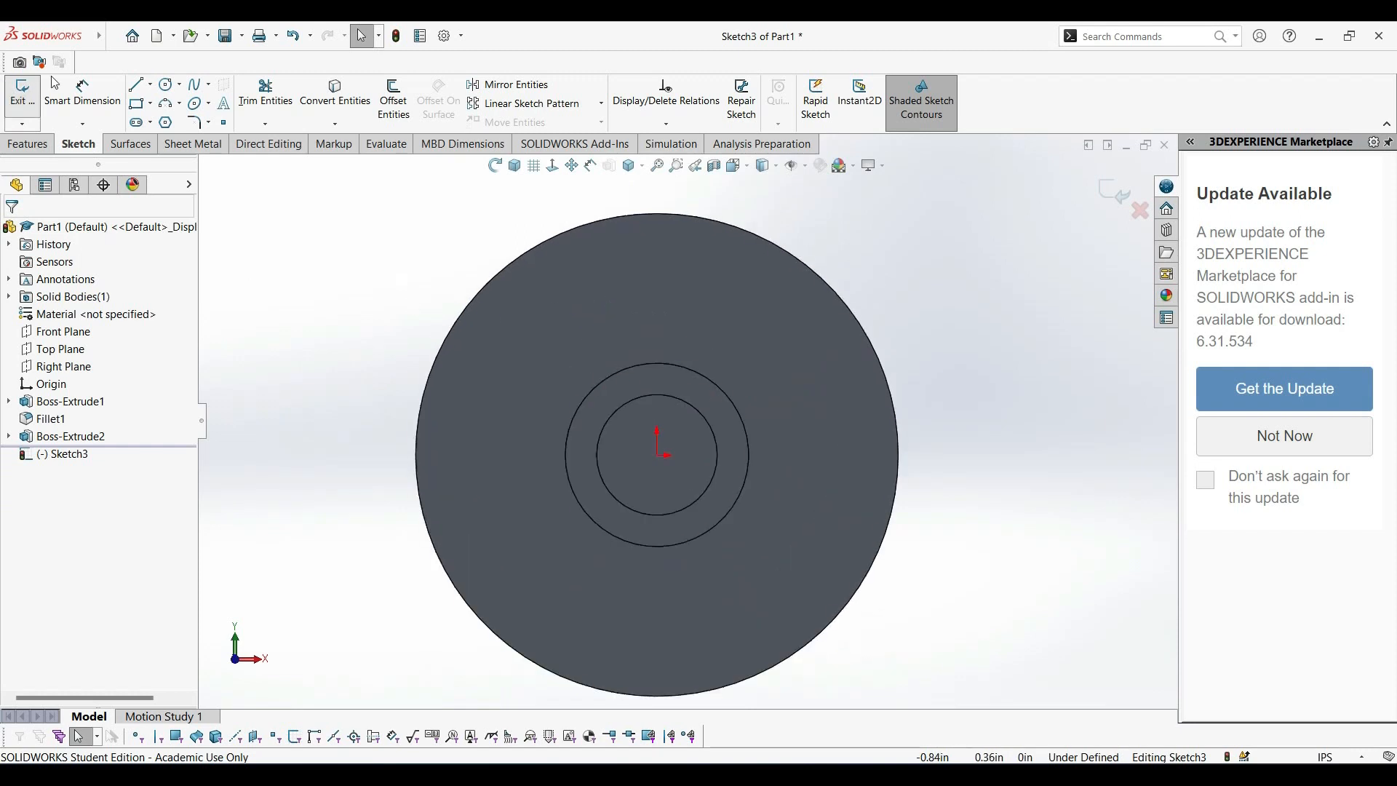
left_click(150, 85)
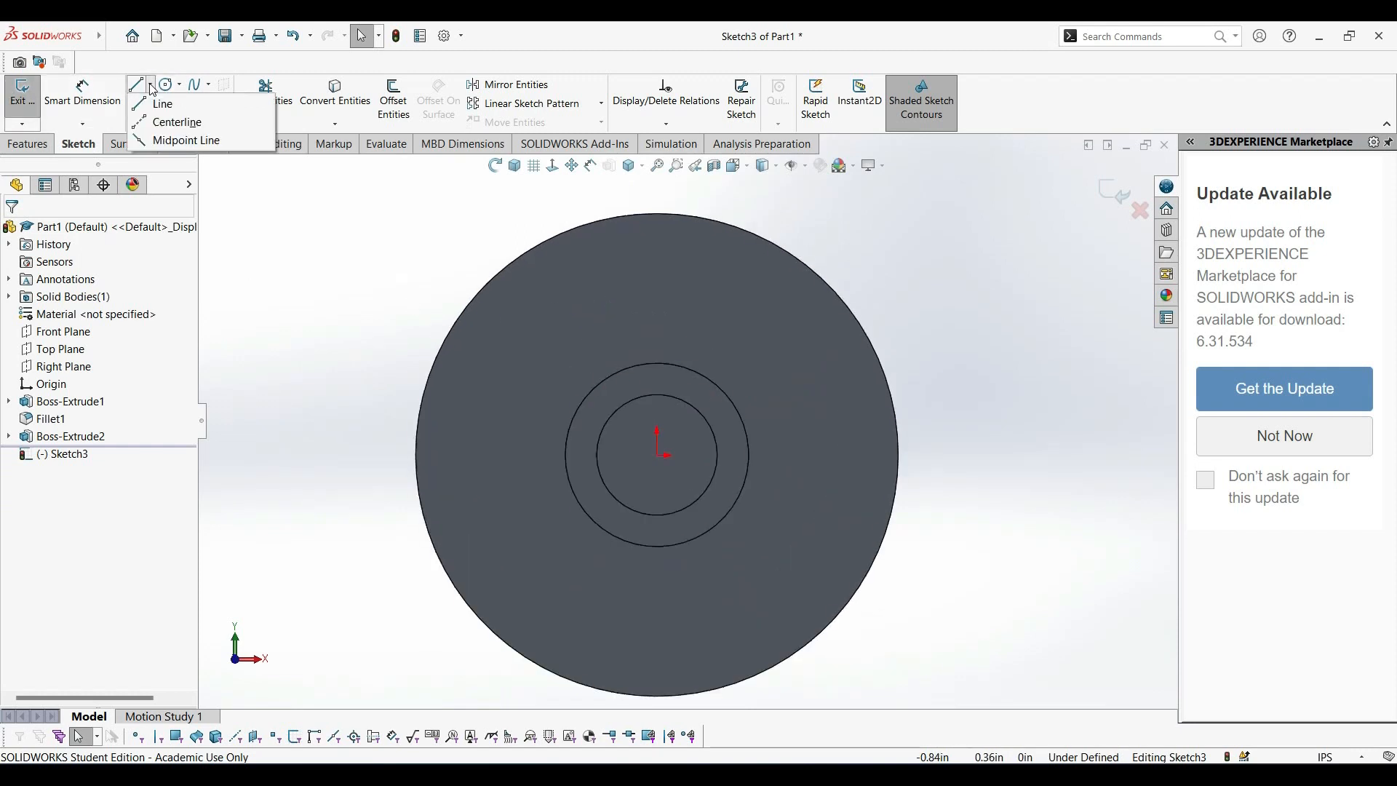
left_click(174, 119)
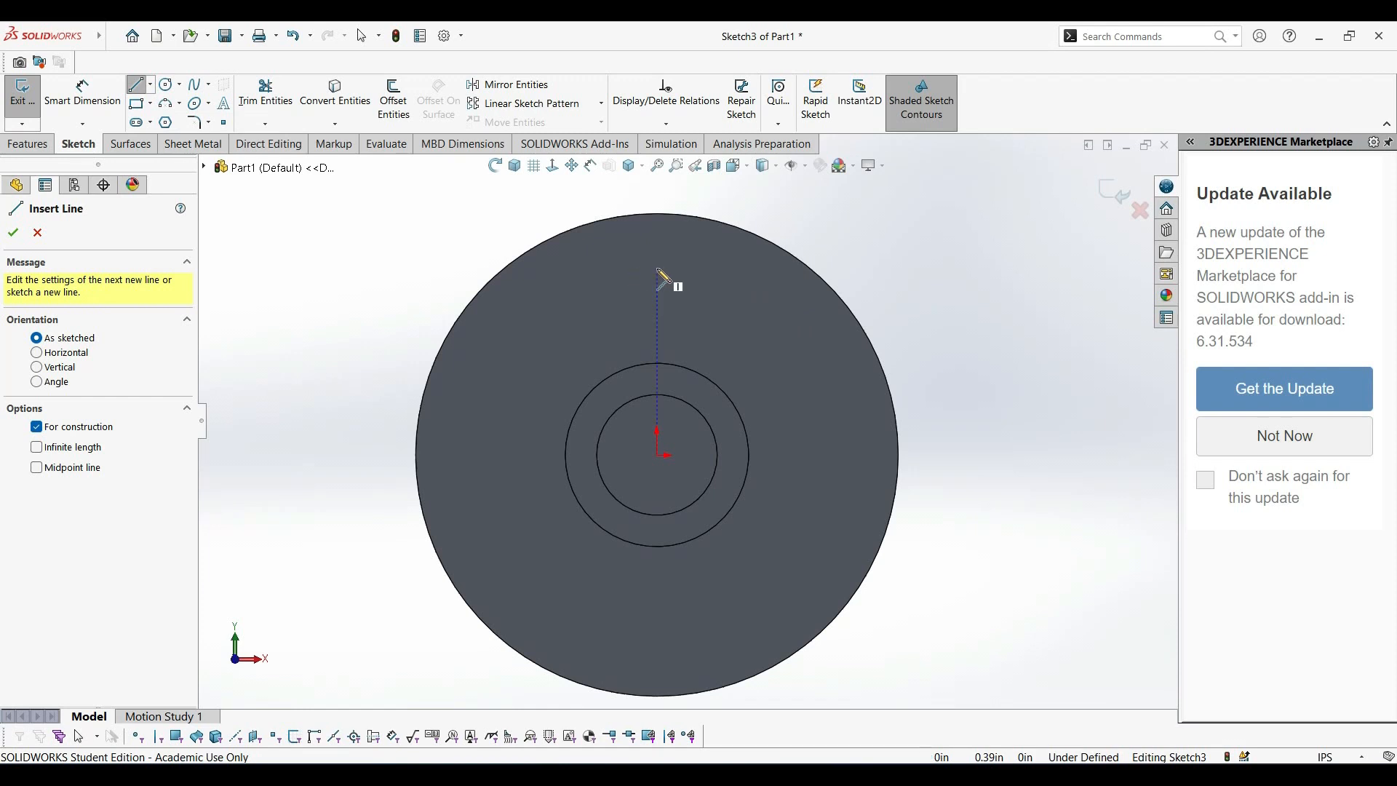
left_click(656, 269)
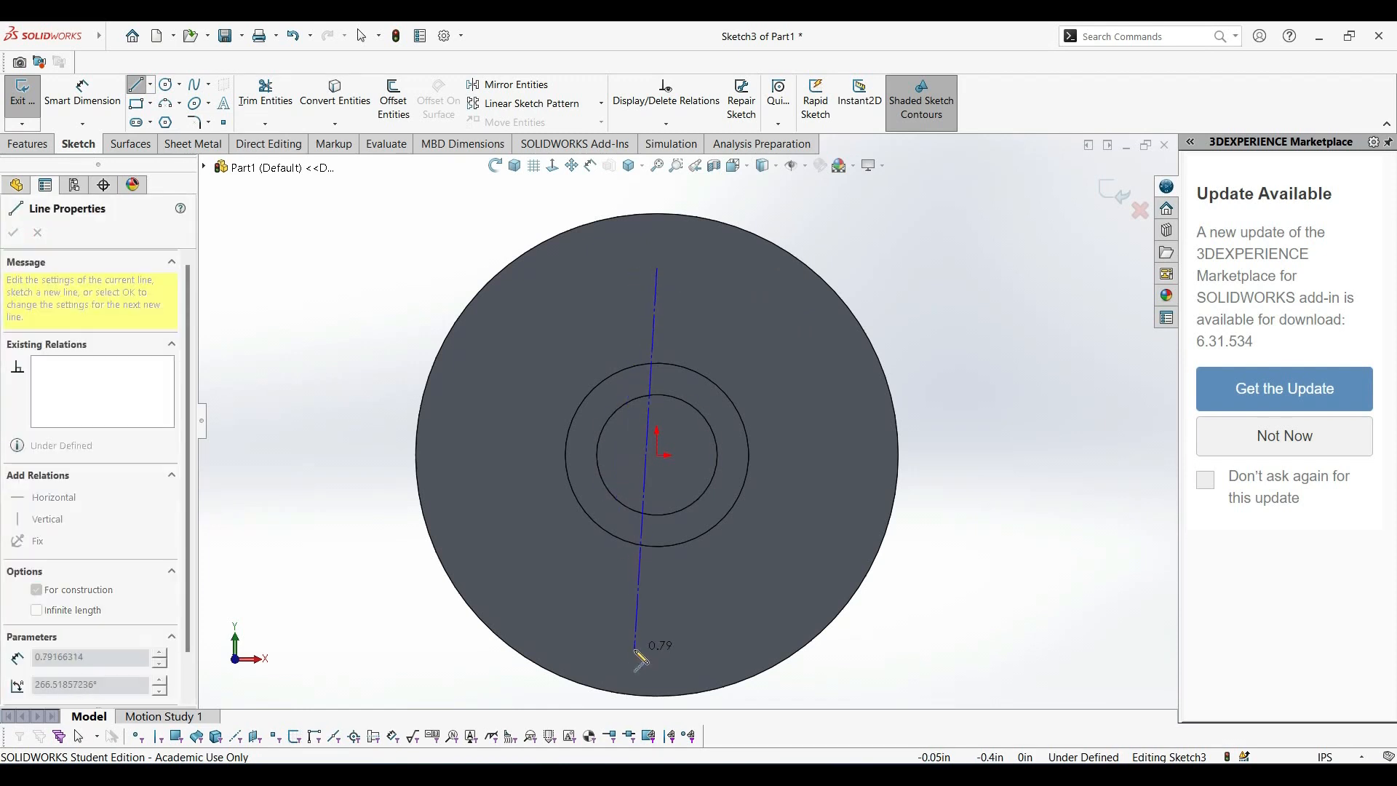
left_click(657, 642)
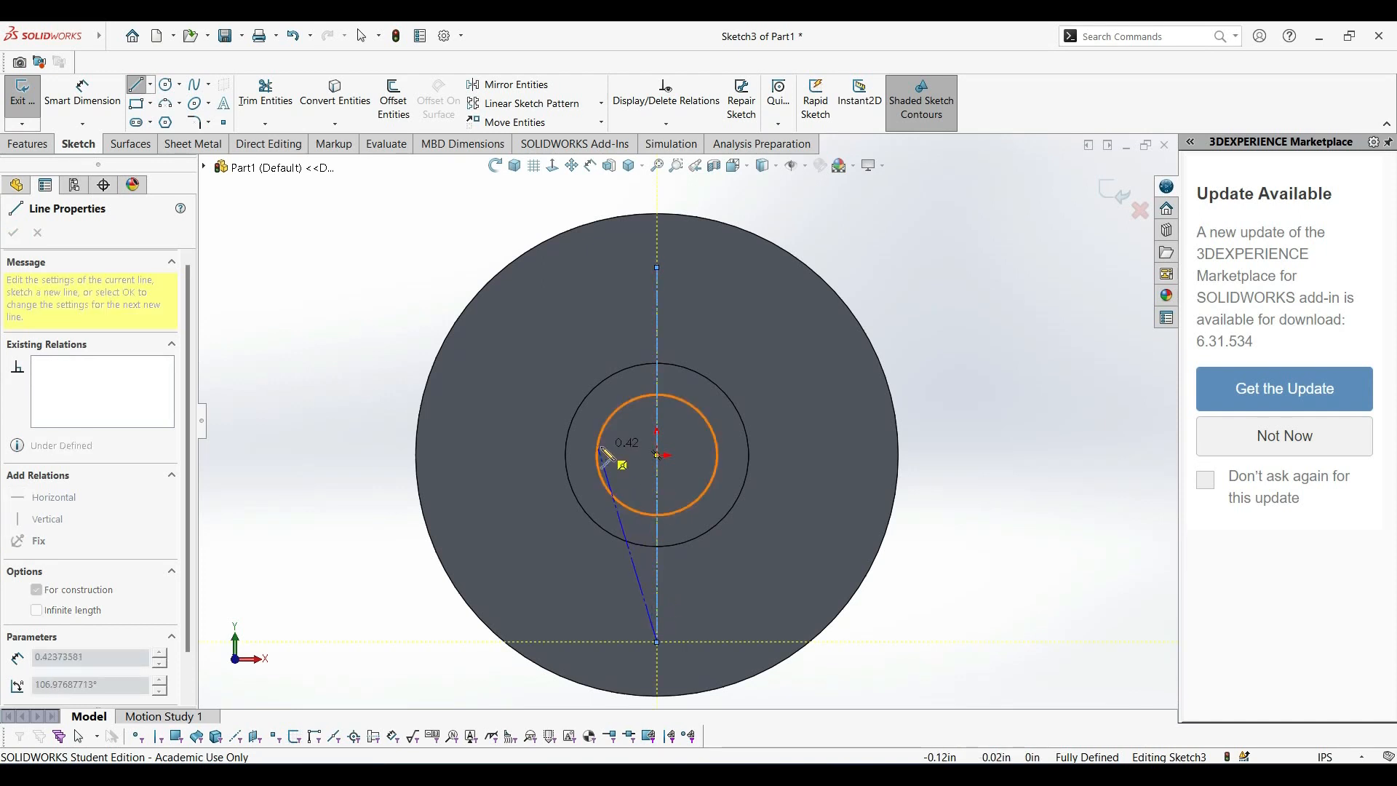
key("Escape")
Draw a slightly slanted line about 0.06 in long upward from the ring's outer circle, just left of the centerline.
scroll(648, 378, "down", 5)
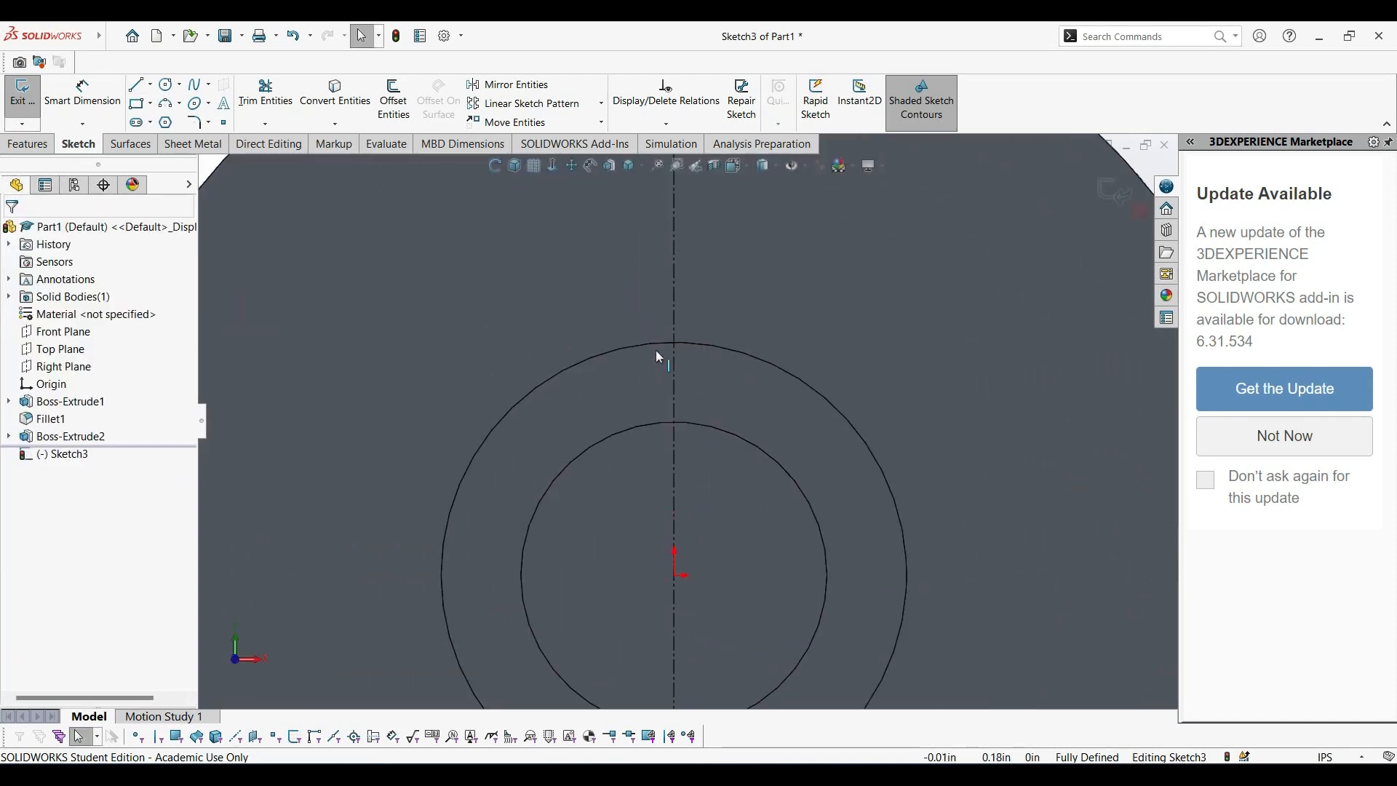
scroll(700, 302, "down", 4)
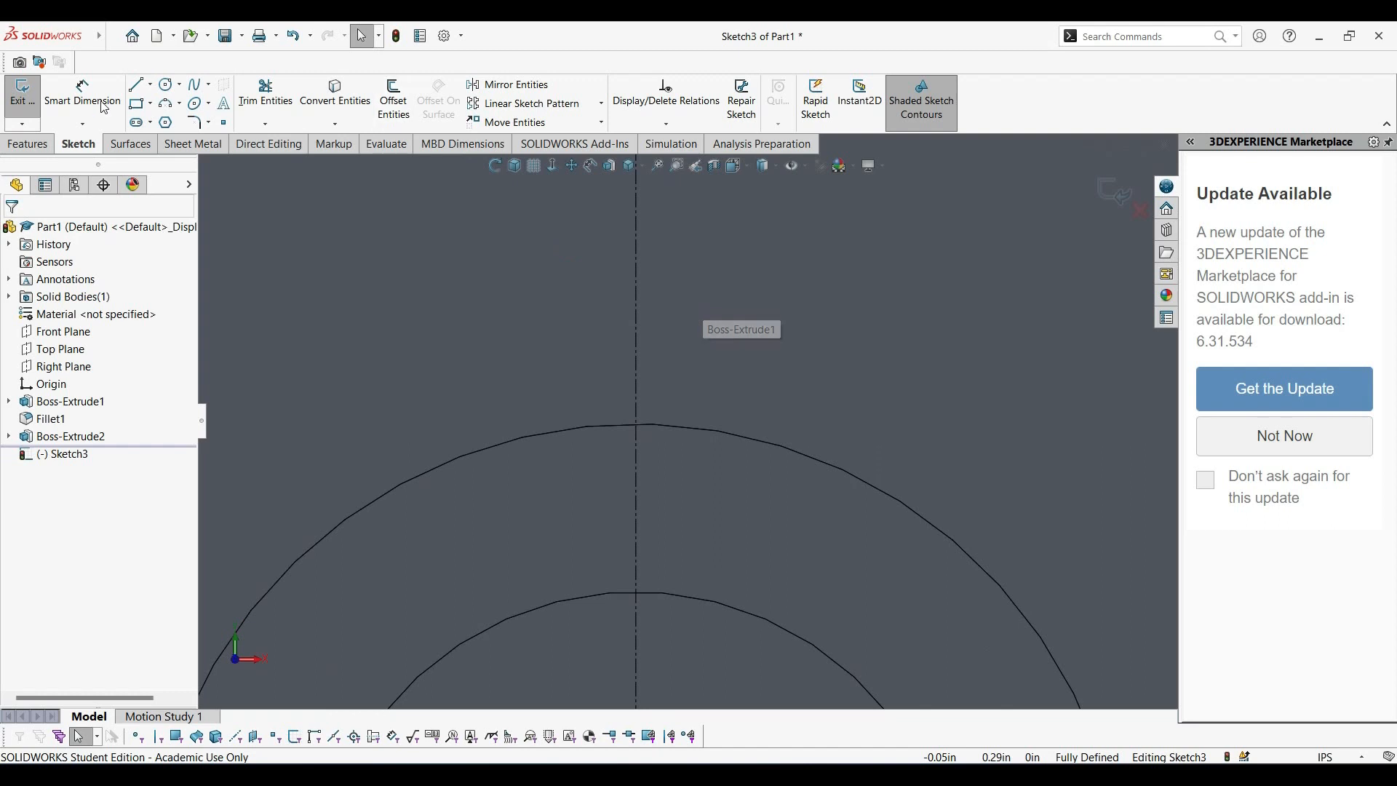
left_click(146, 88)
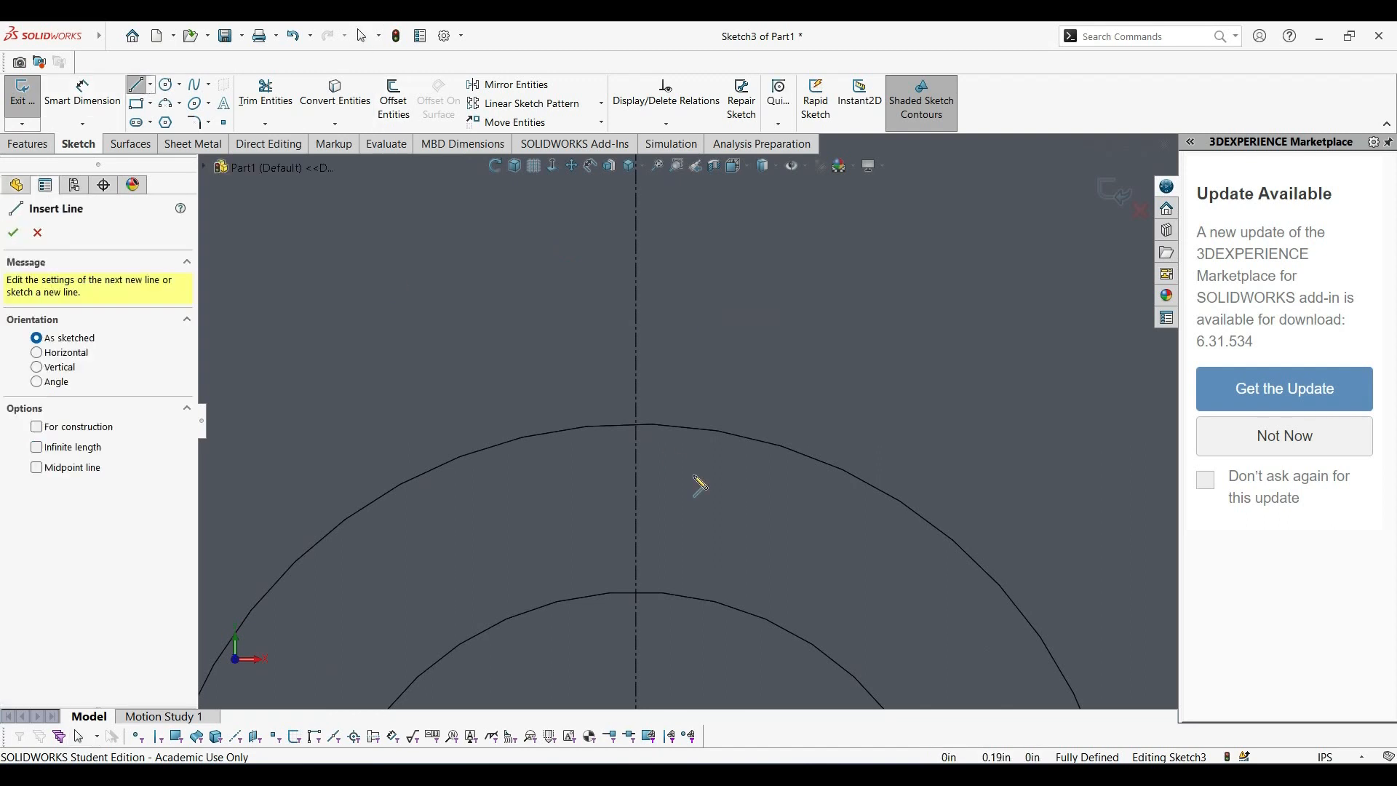
left_click(588, 427)
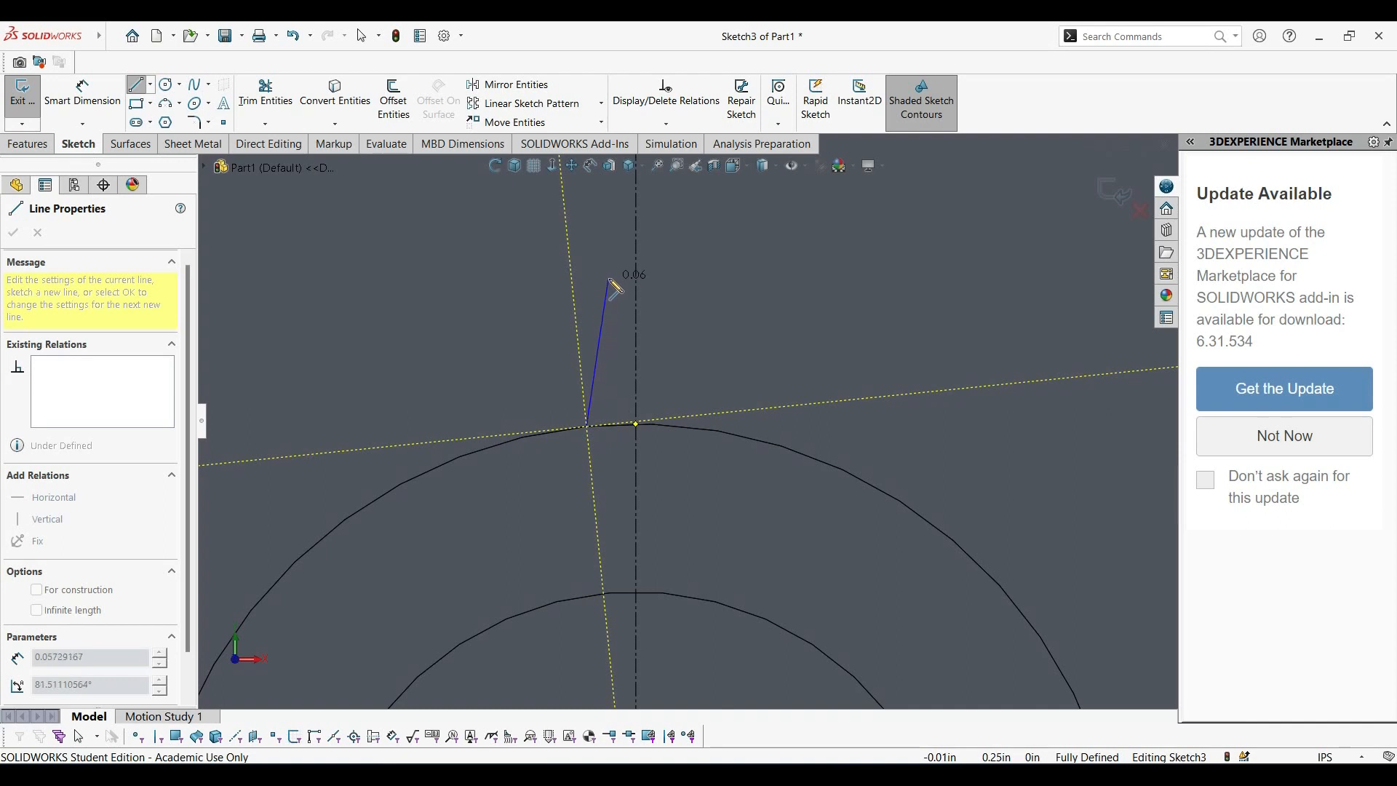
left_click(605, 272)
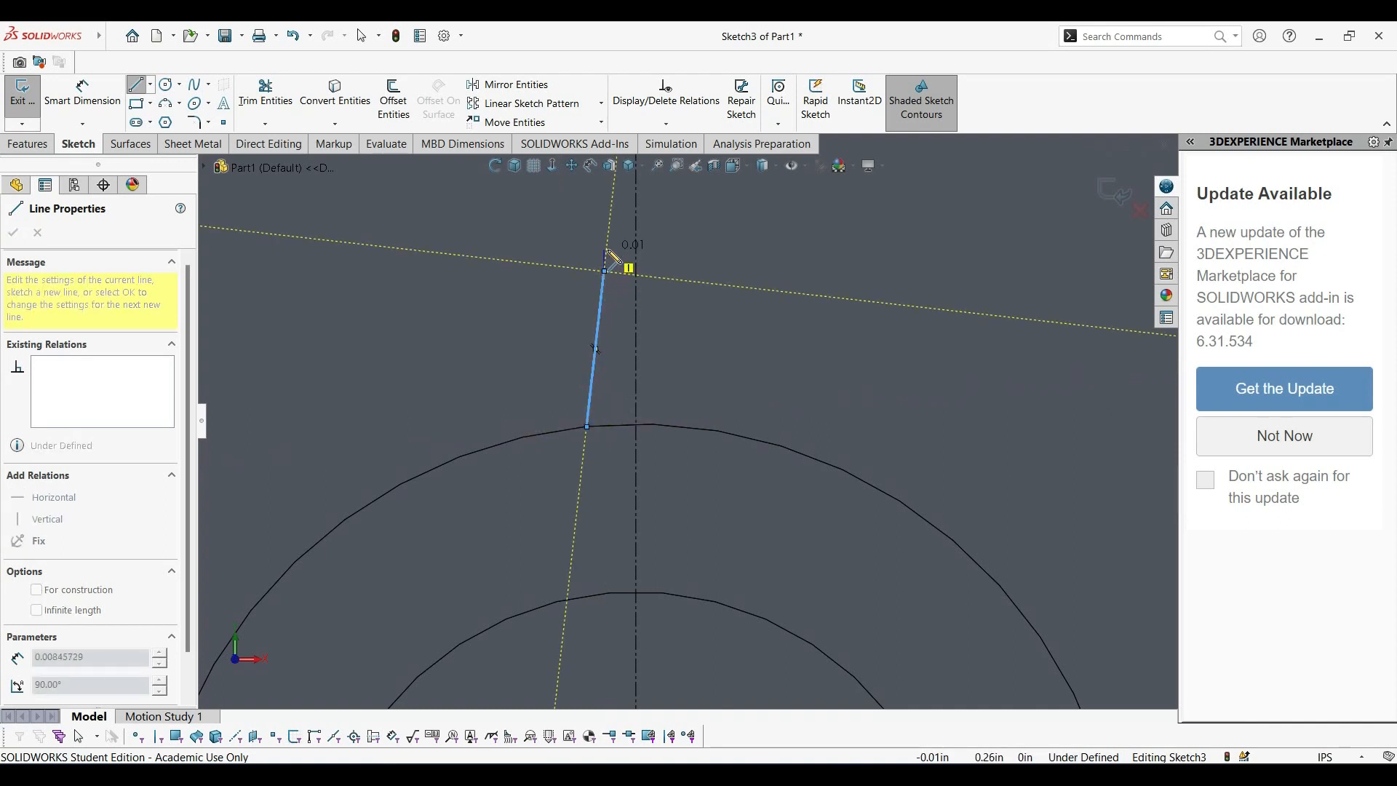
Try to draw a small three-point arc from the slanted line's upper endpoint to the centerline.
left_click(167, 104)
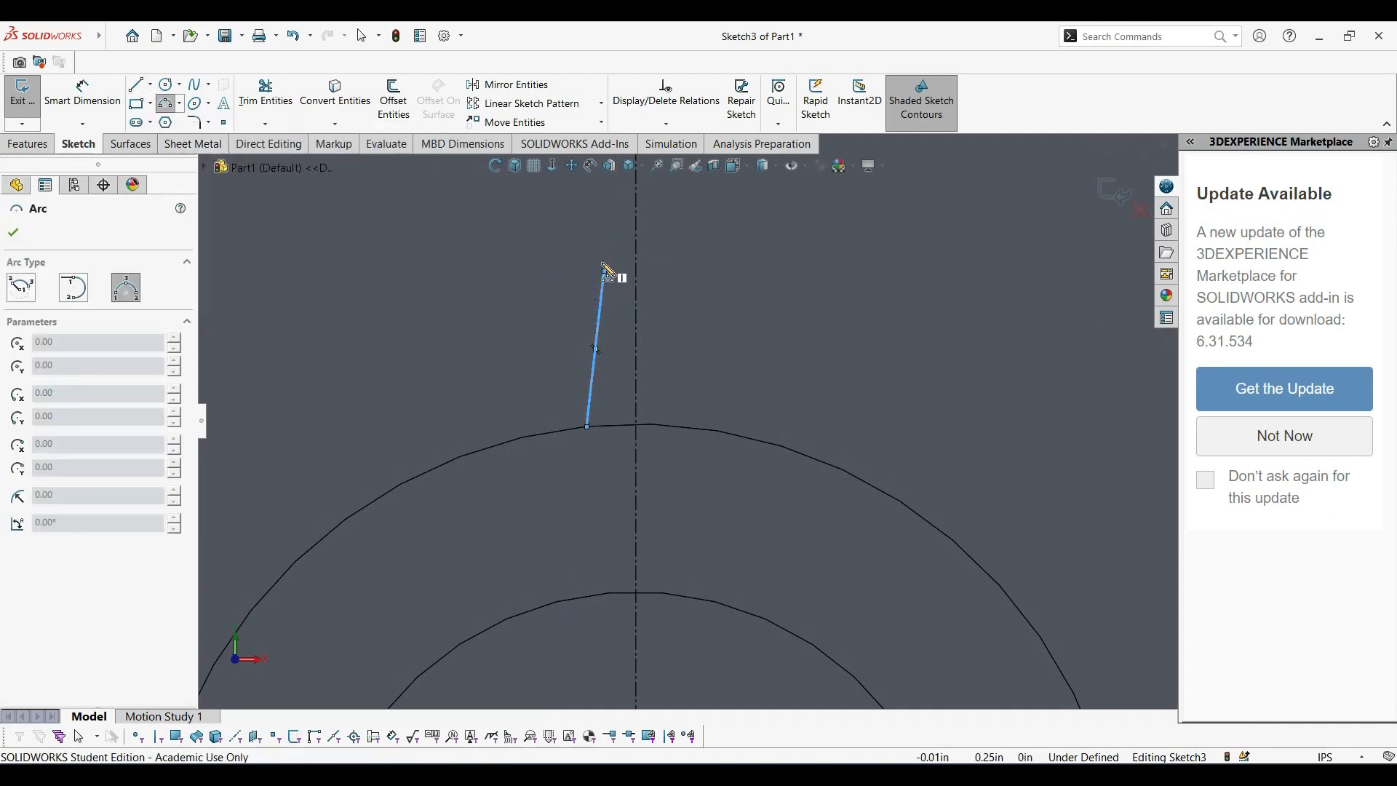
left_click(605, 272)
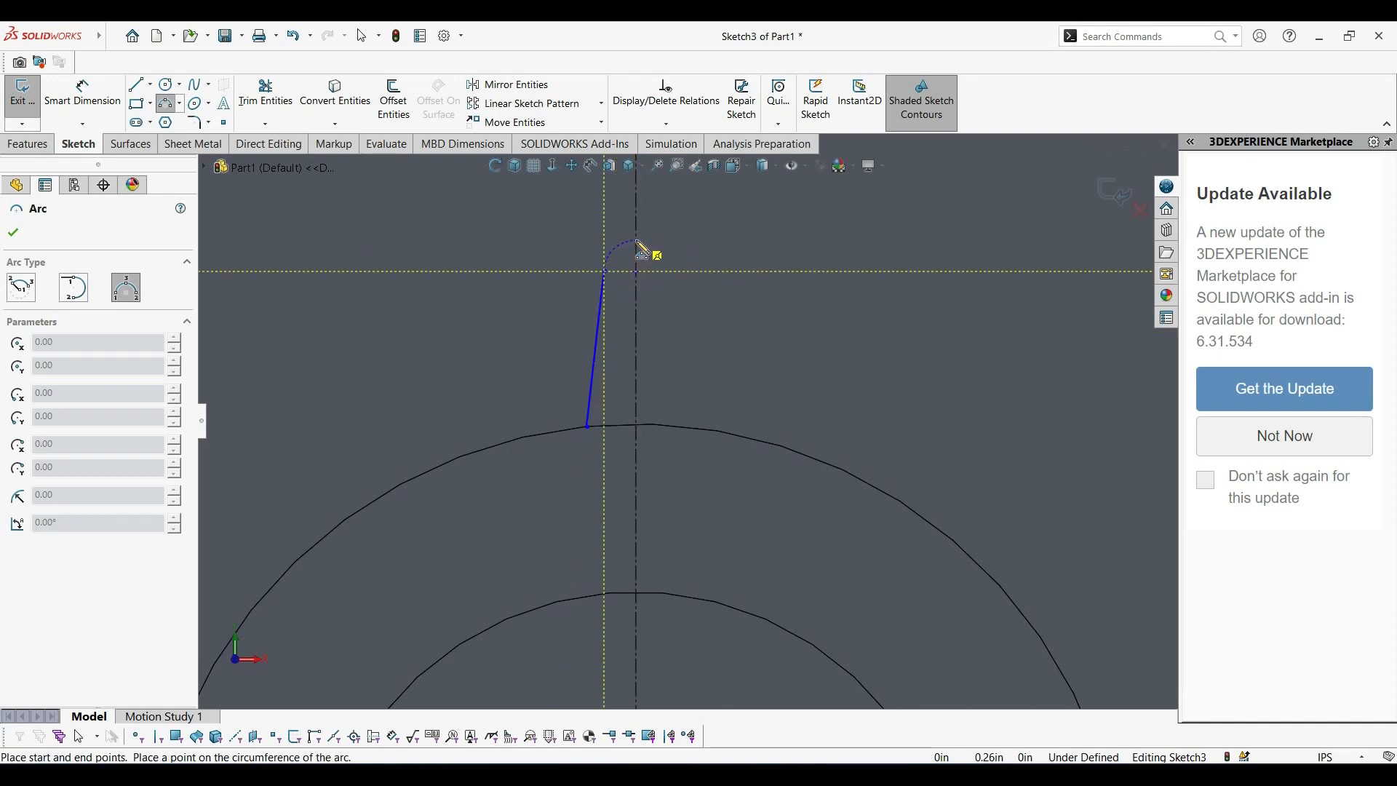
left_click(637, 242)
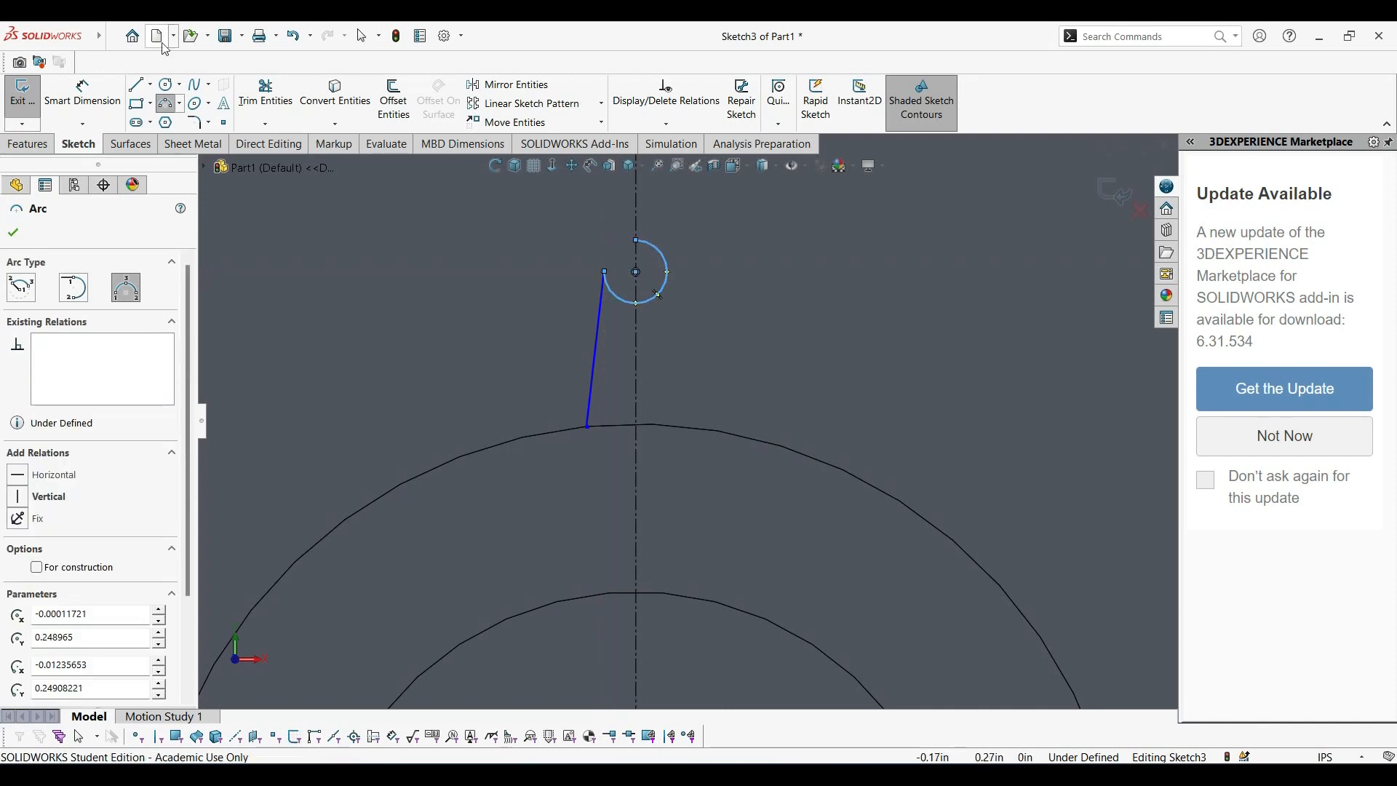
left_click(293, 36)
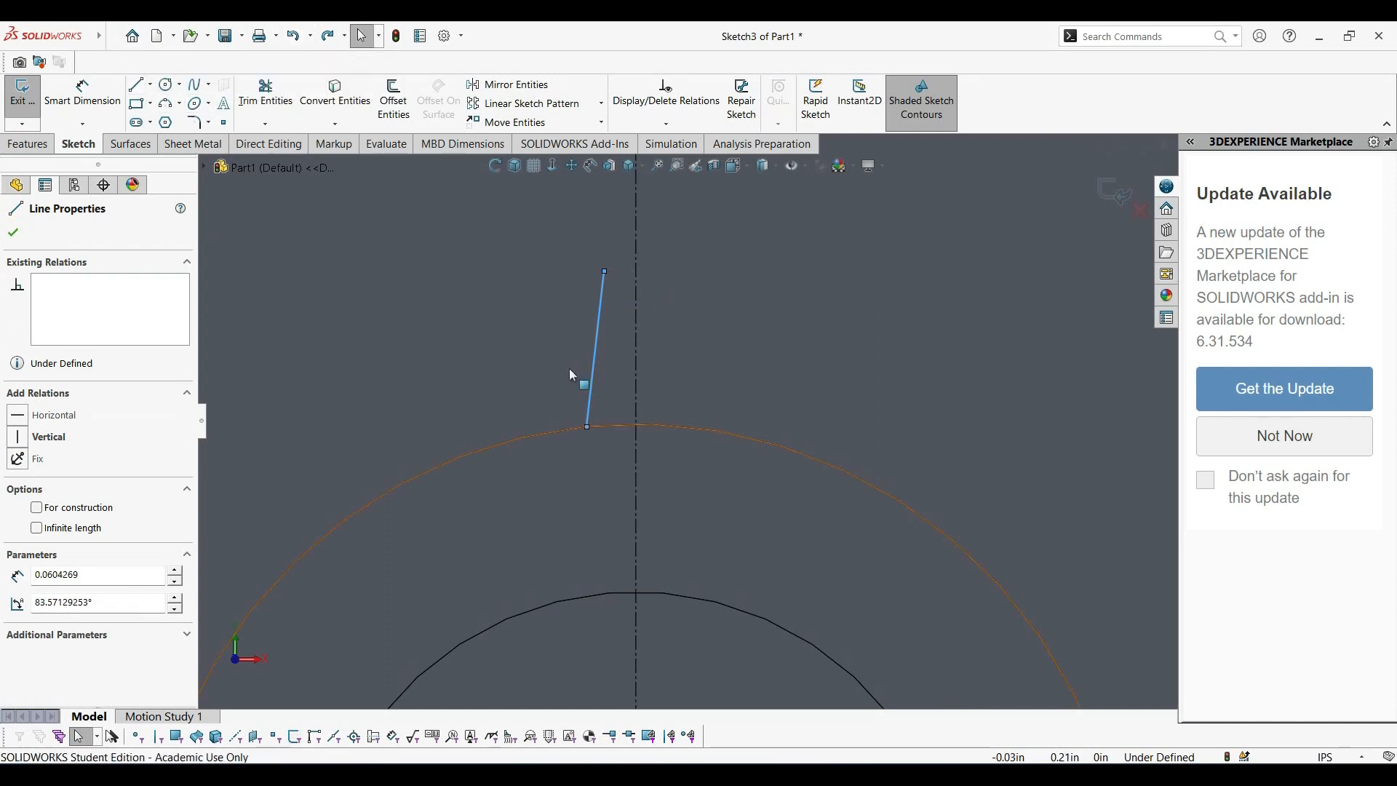
left_click(480, 273)
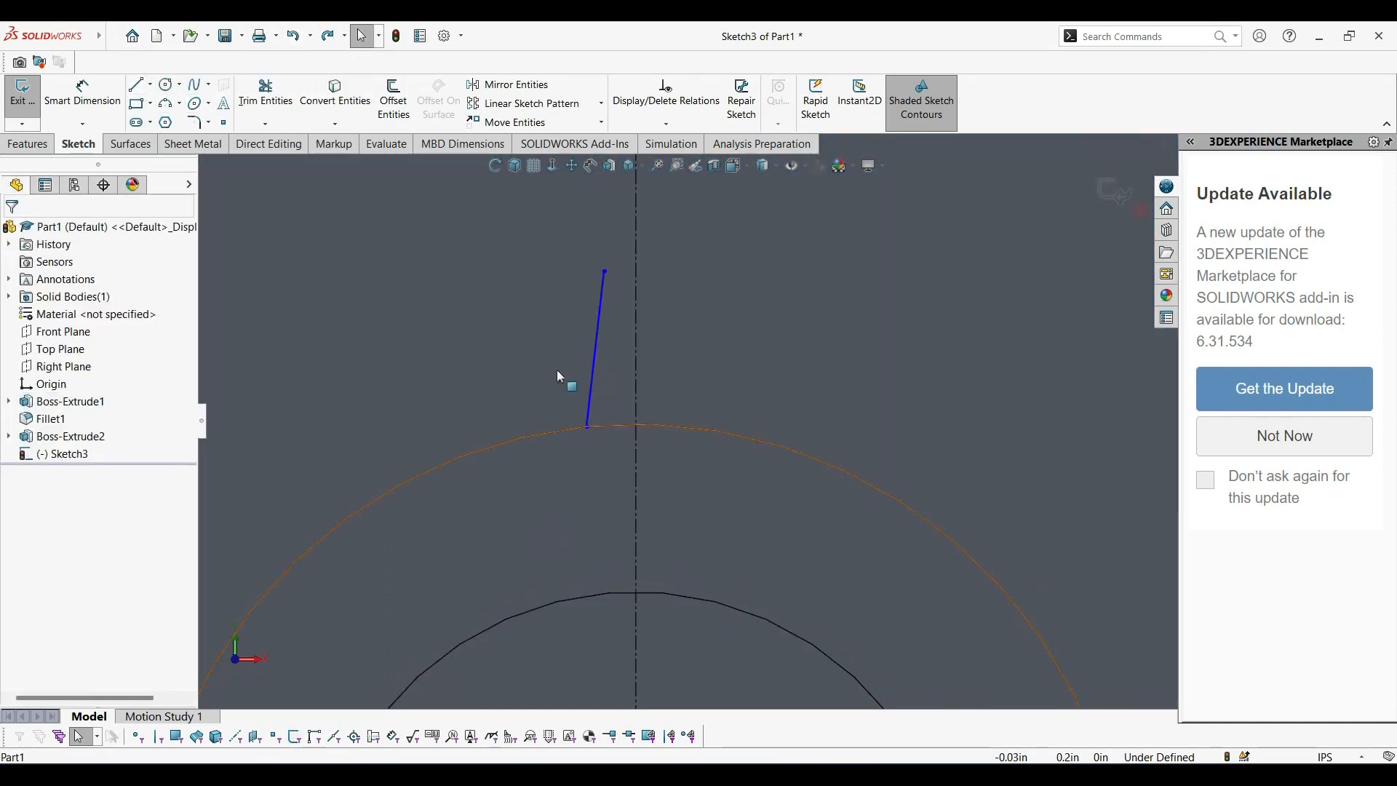
Dimension the slanted line's vertical height to 0.05 in.
left_click(601, 297)
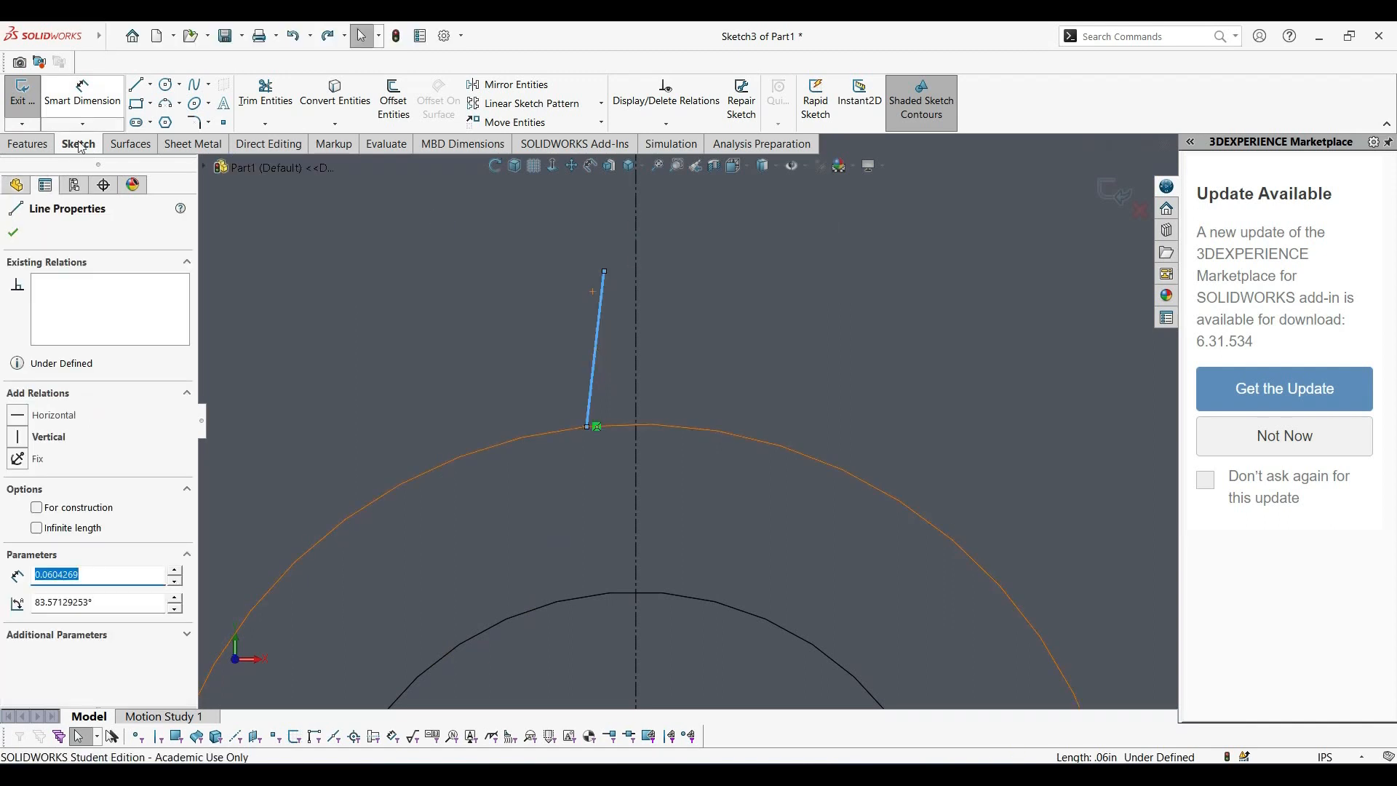
left_click(99, 100)
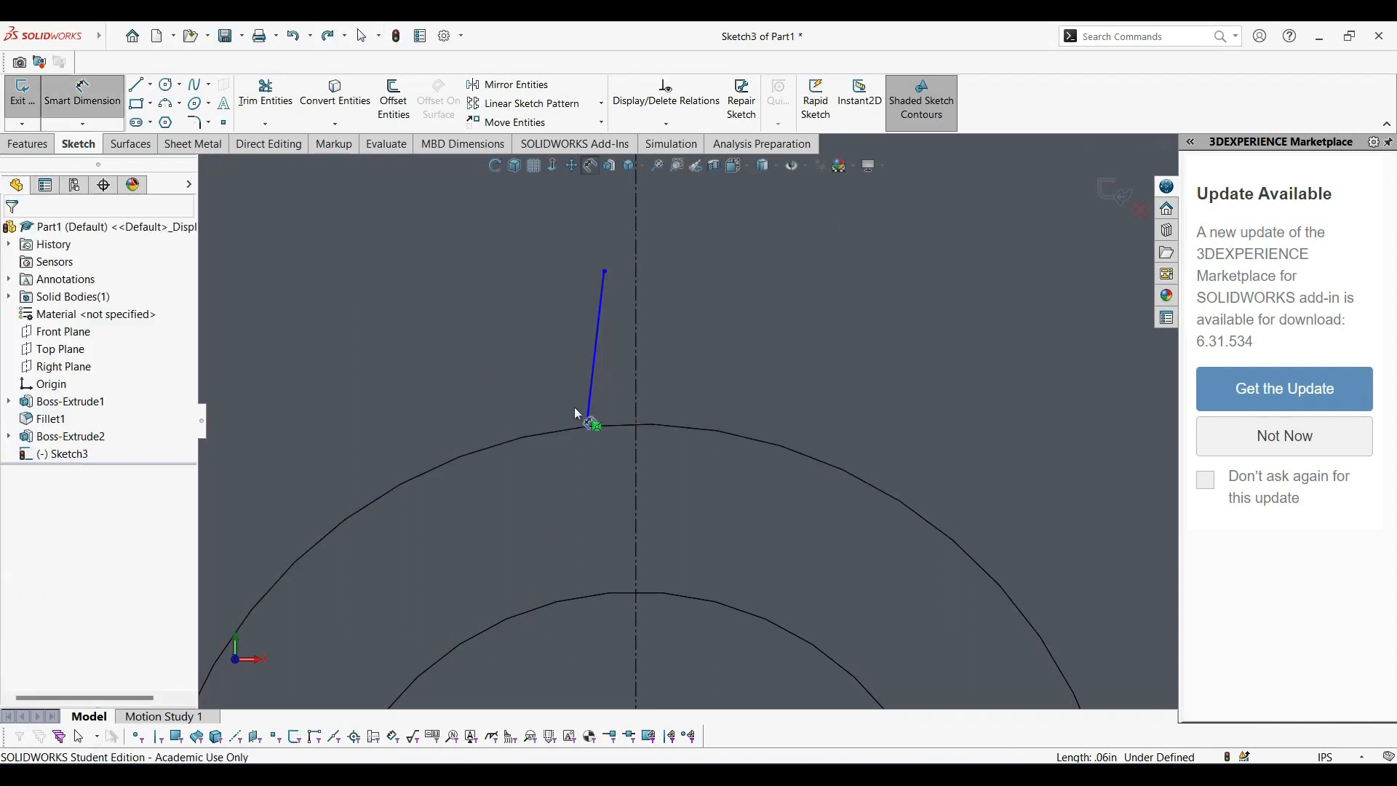
left_click(598, 366)
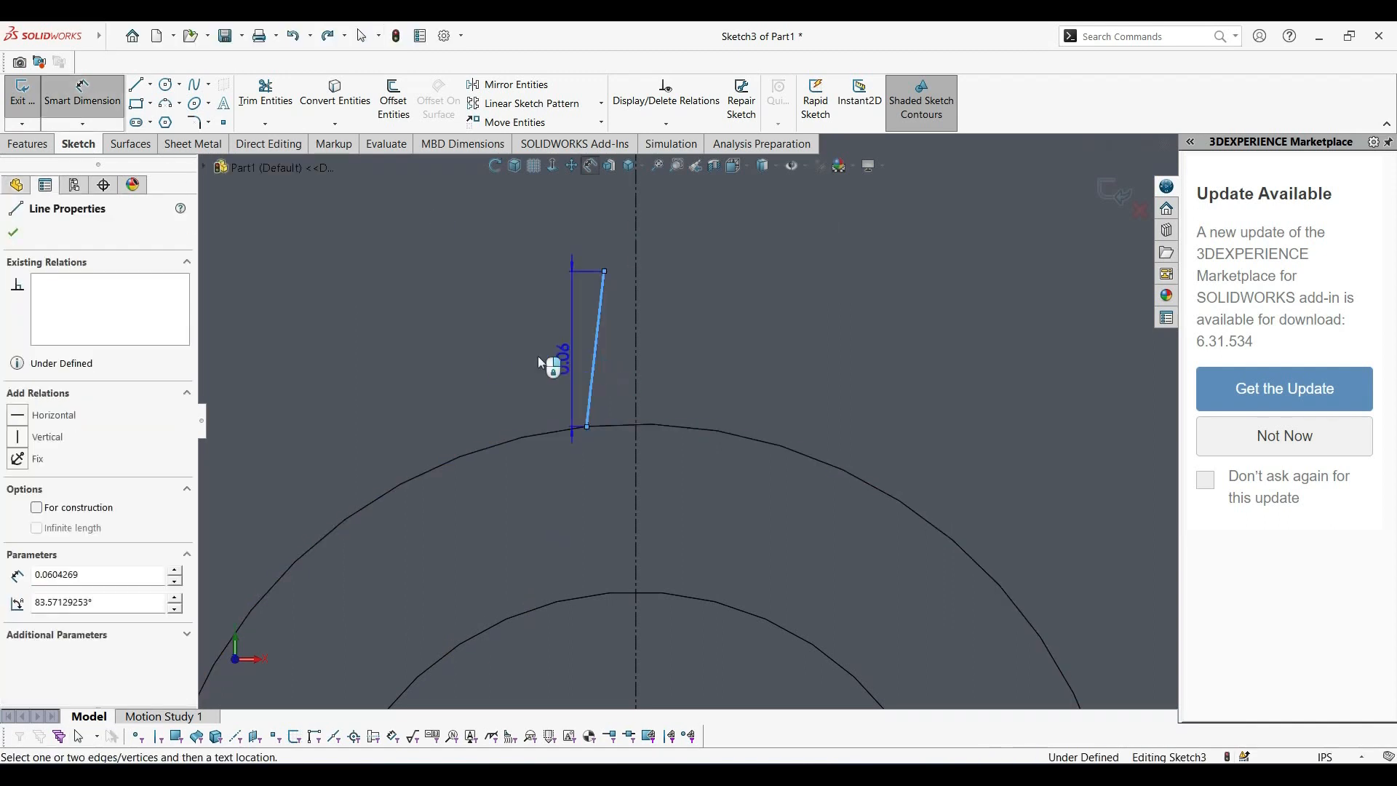
left_click(498, 371)
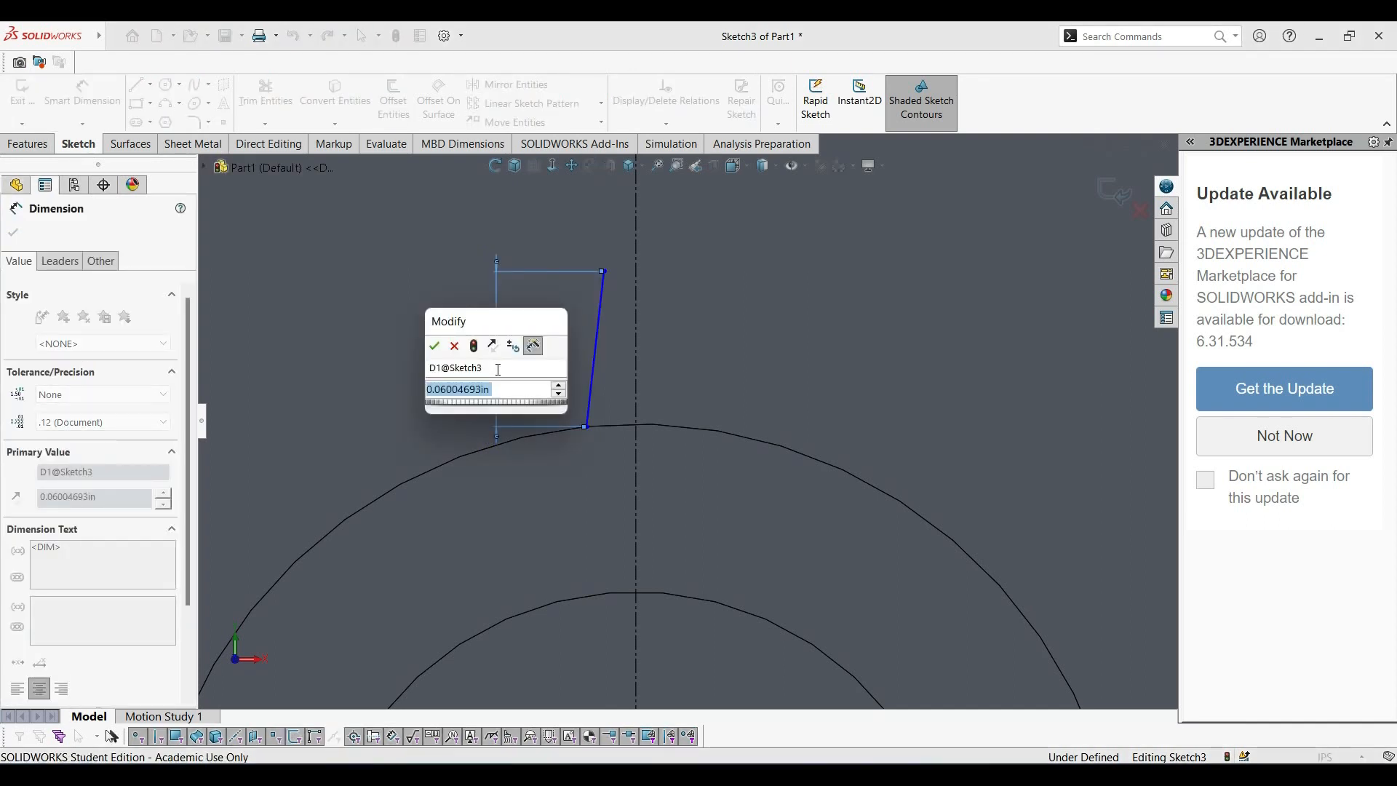
type("0.05")
key("Return")
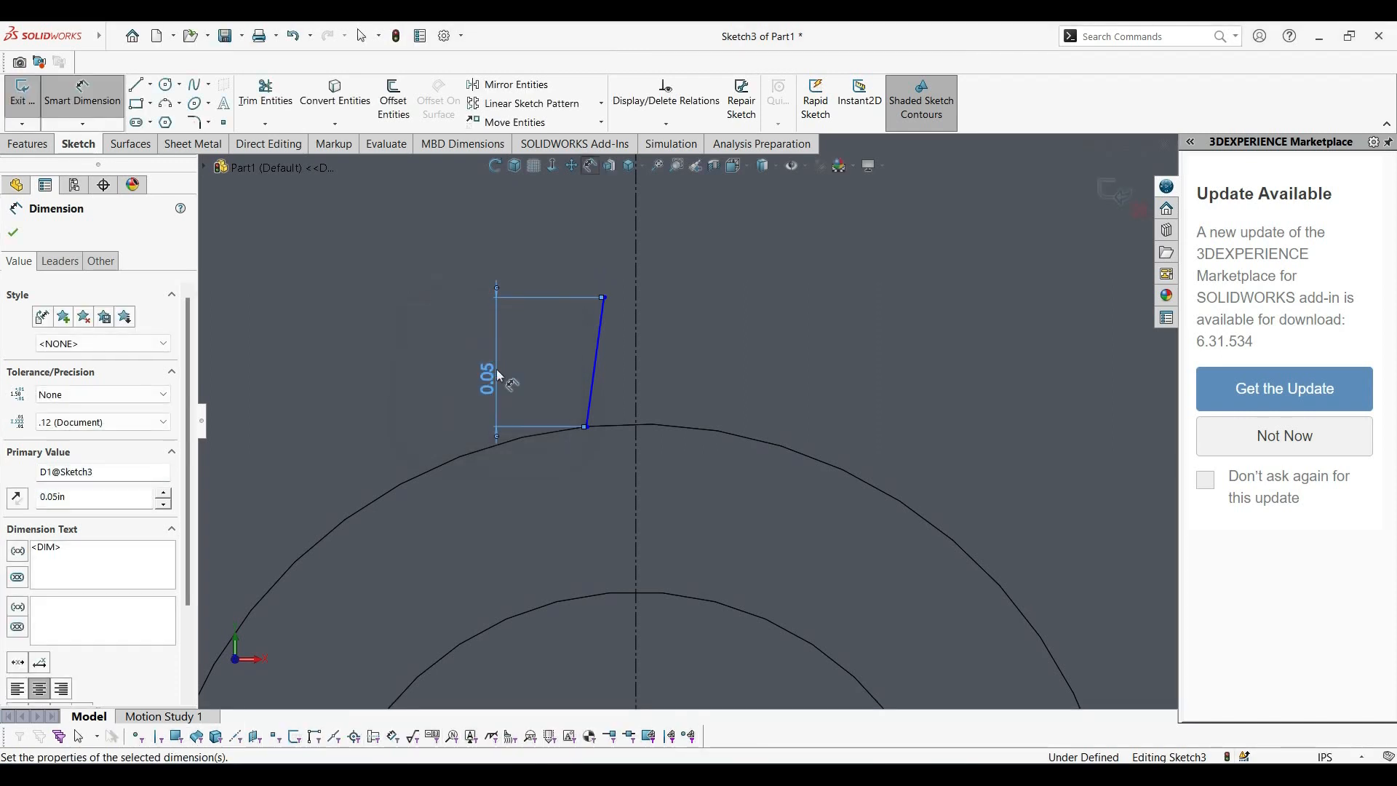
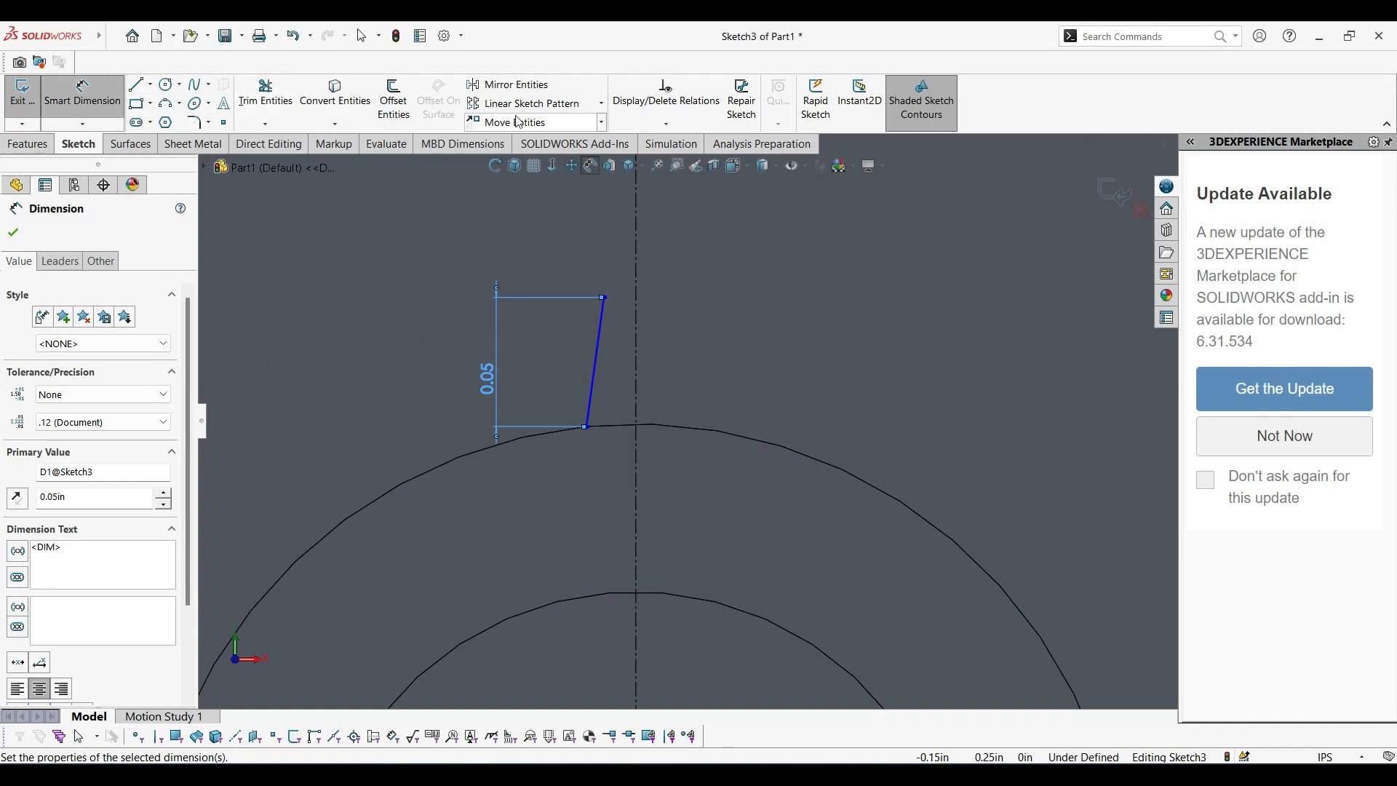
Mirror the slanted line about the vertical centerline, keeping the original.
left_click(526, 93)
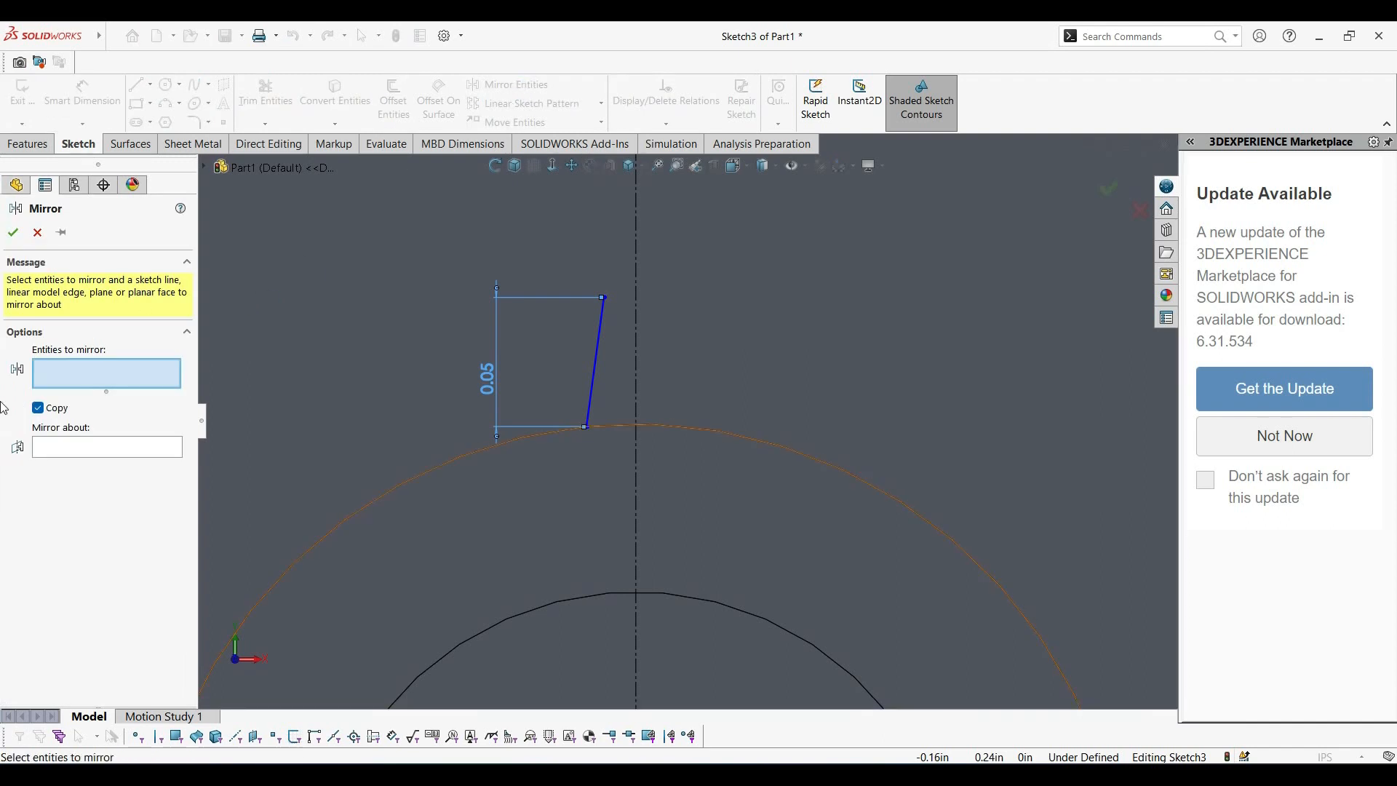
left_click(599, 334)
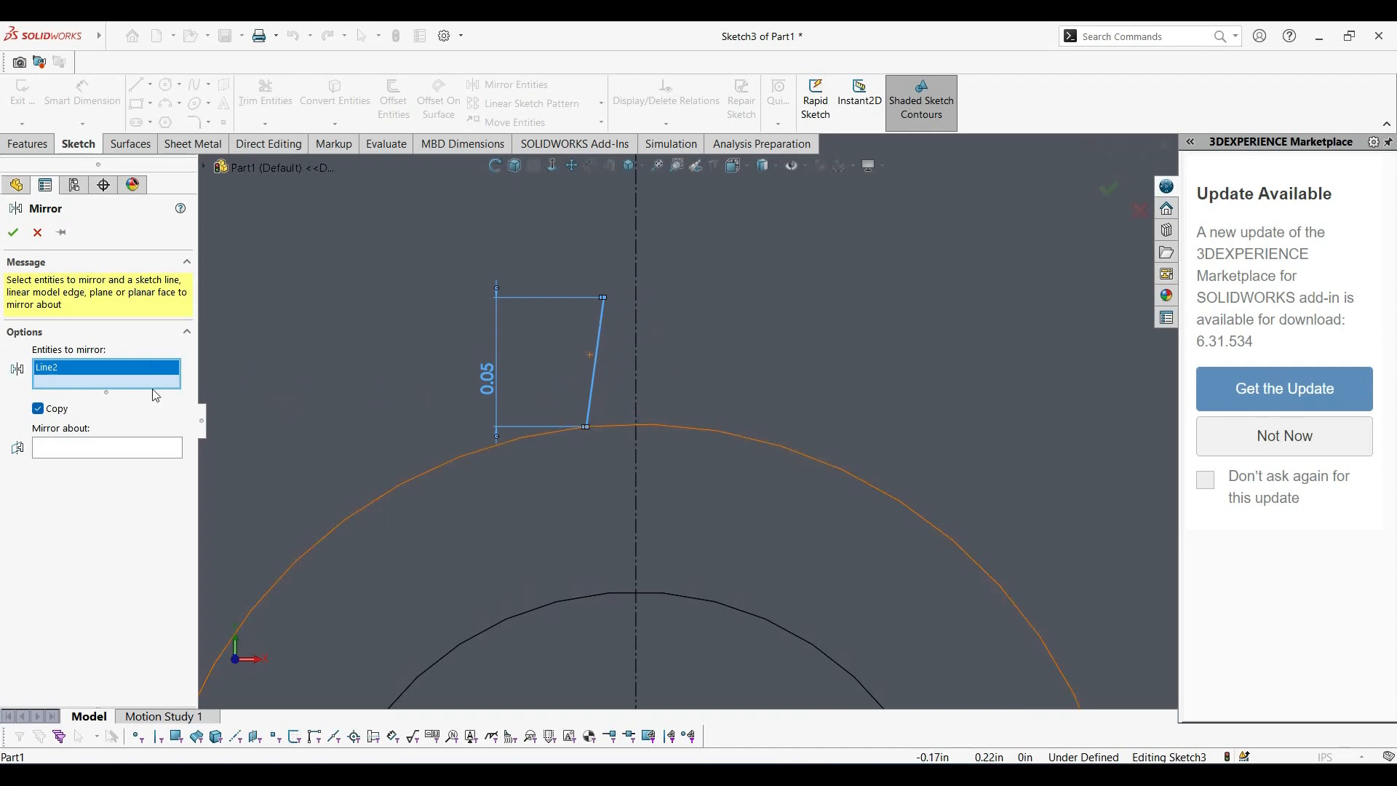
left_click(165, 458)
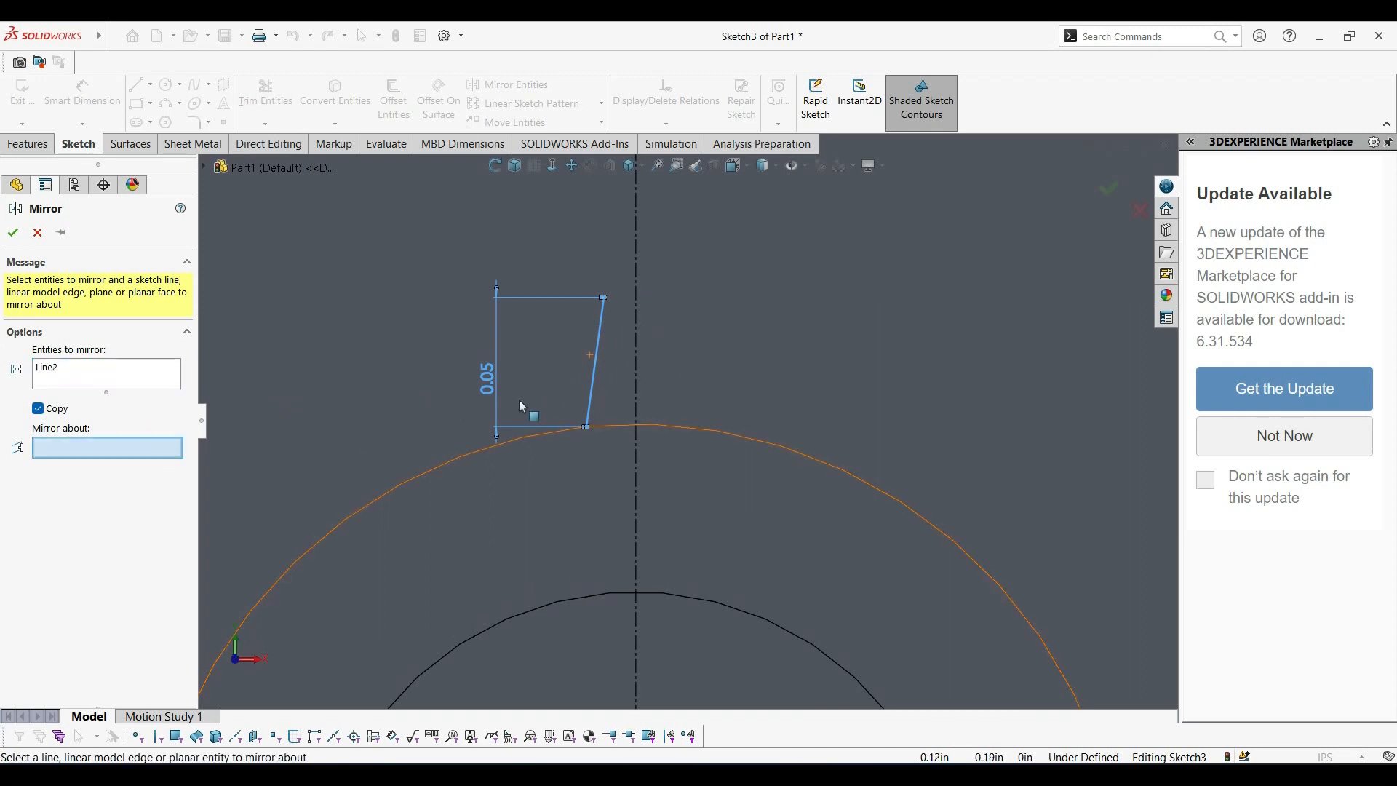
left_click(637, 368)
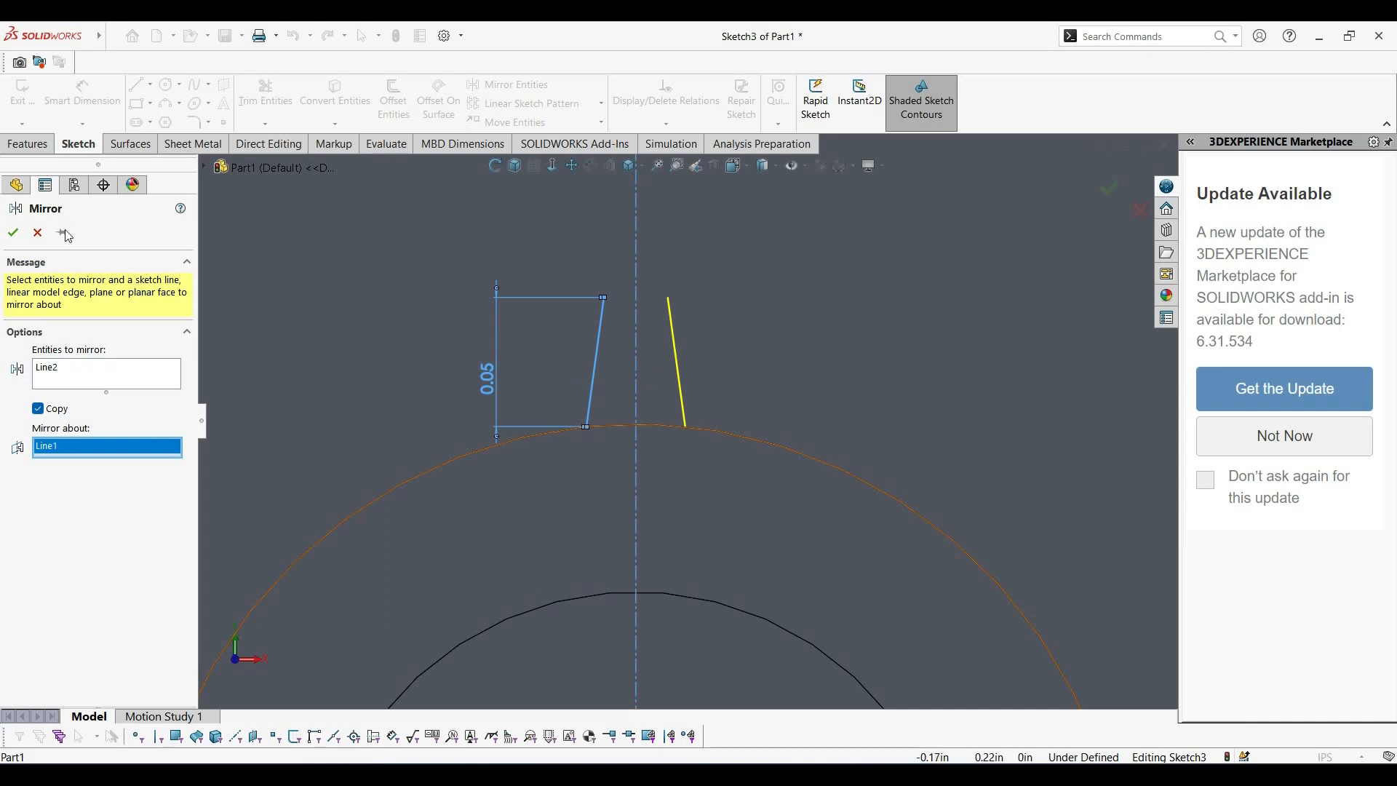
left_click(11, 232)
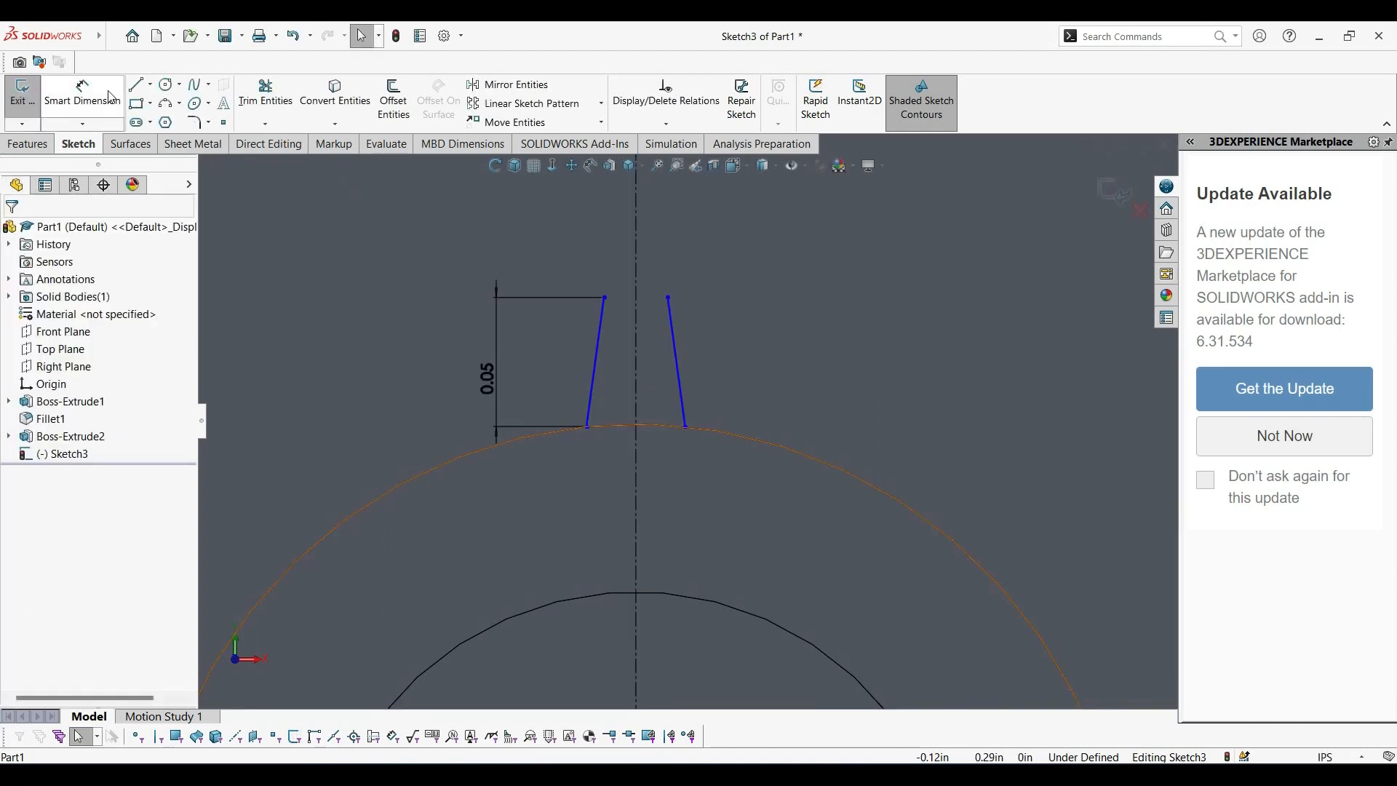
Draw an upward-bulging three-point arc of about 0.02 in radius joining the upper endpoints of the two slanted lines.
left_click(182, 104)
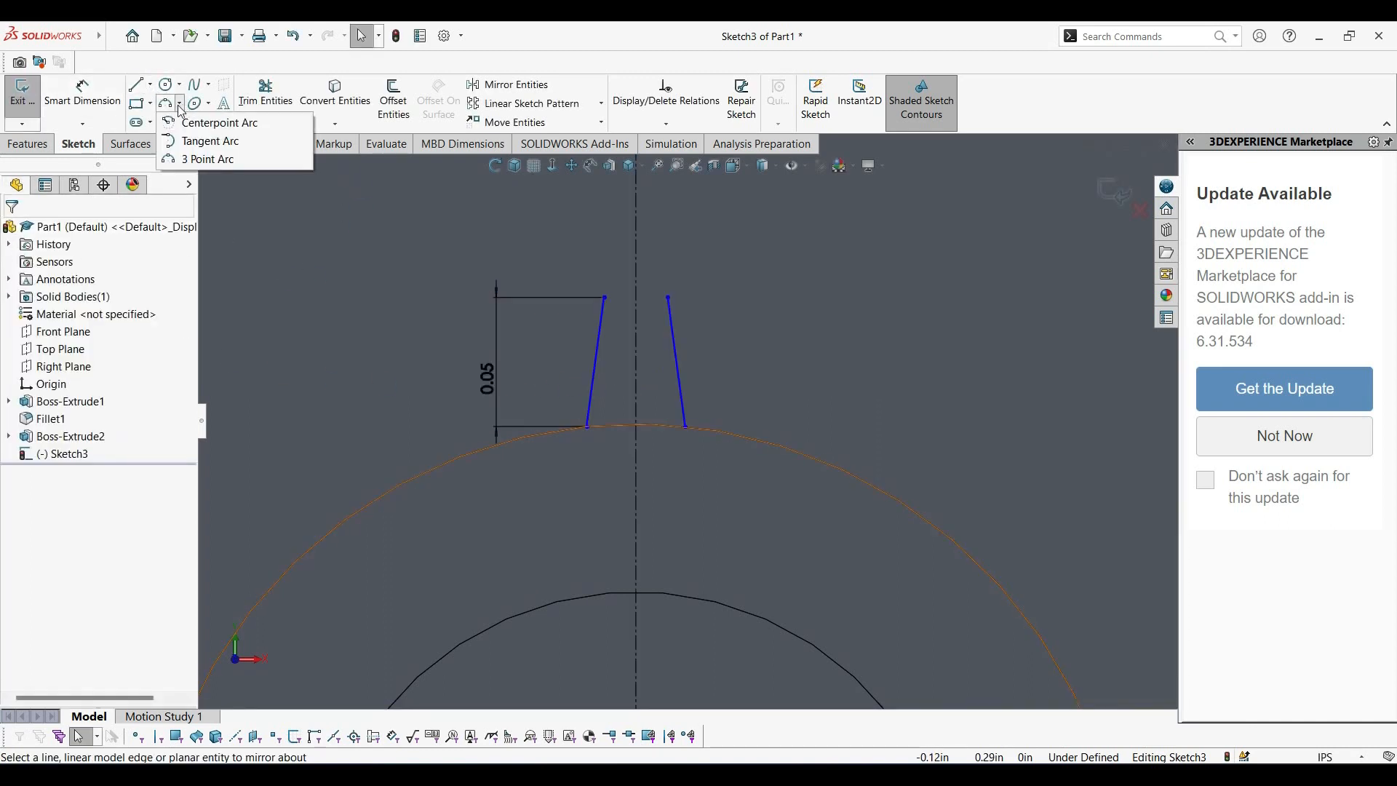
left_click(209, 159)
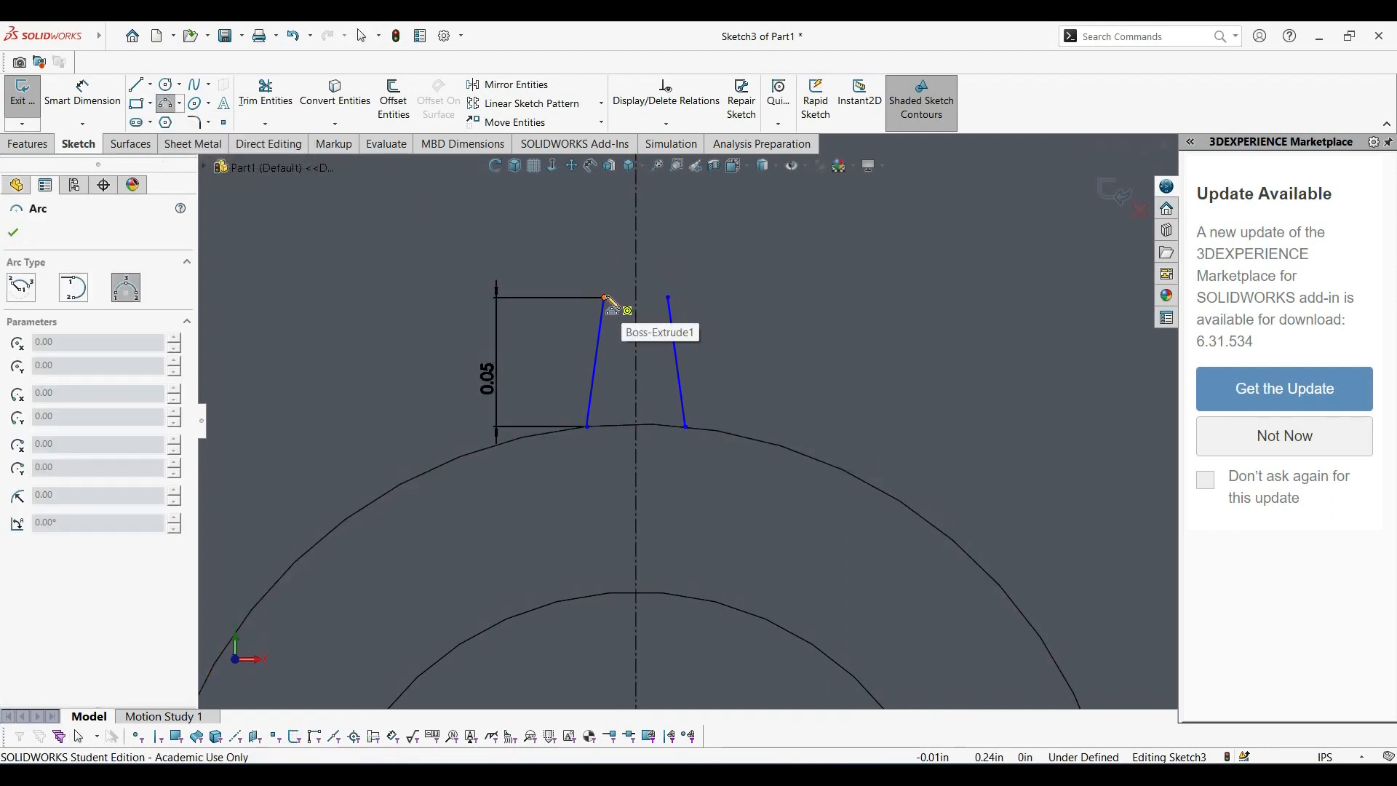
left_click(605, 298)
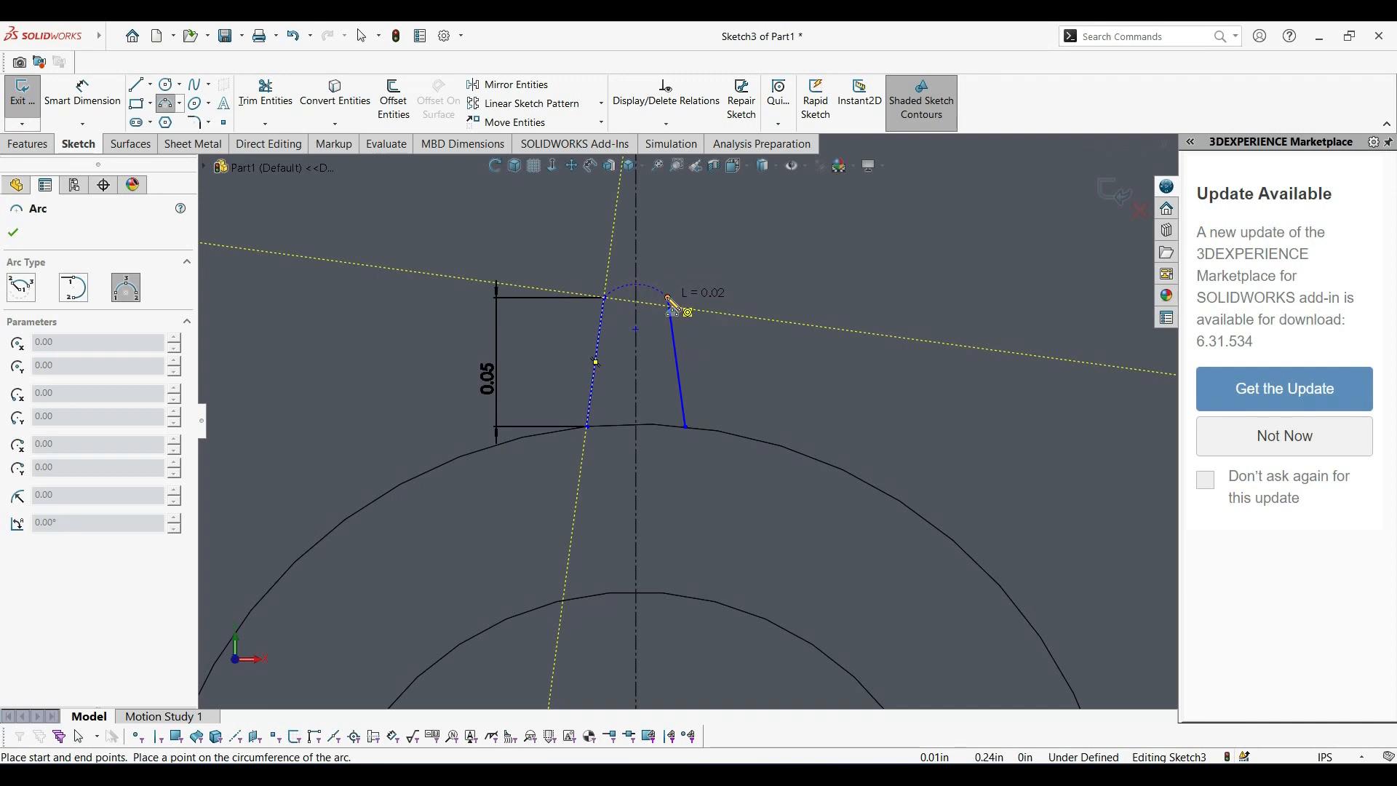
left_click(671, 304)
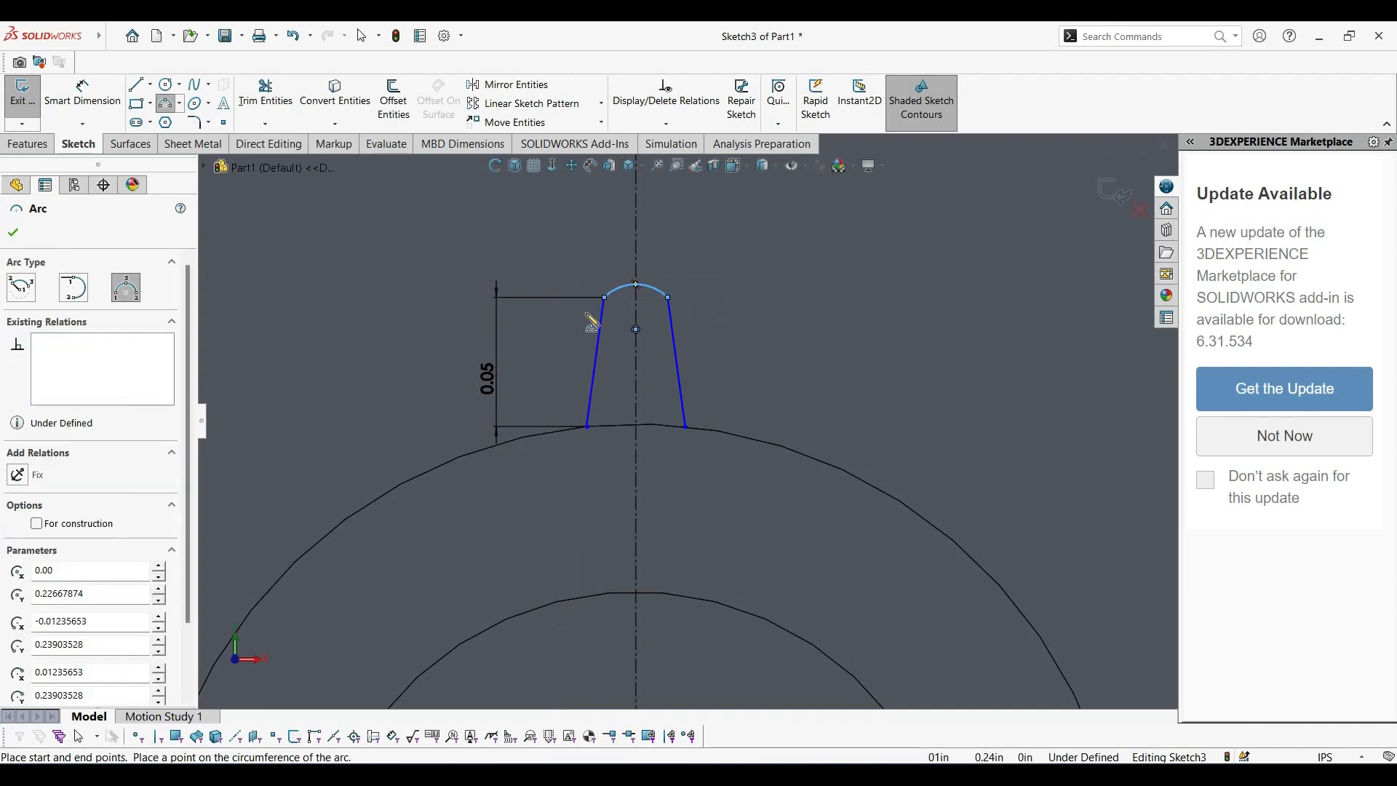
Dimension the tip arc's radius to 0.01 in.
left_click(82, 94)
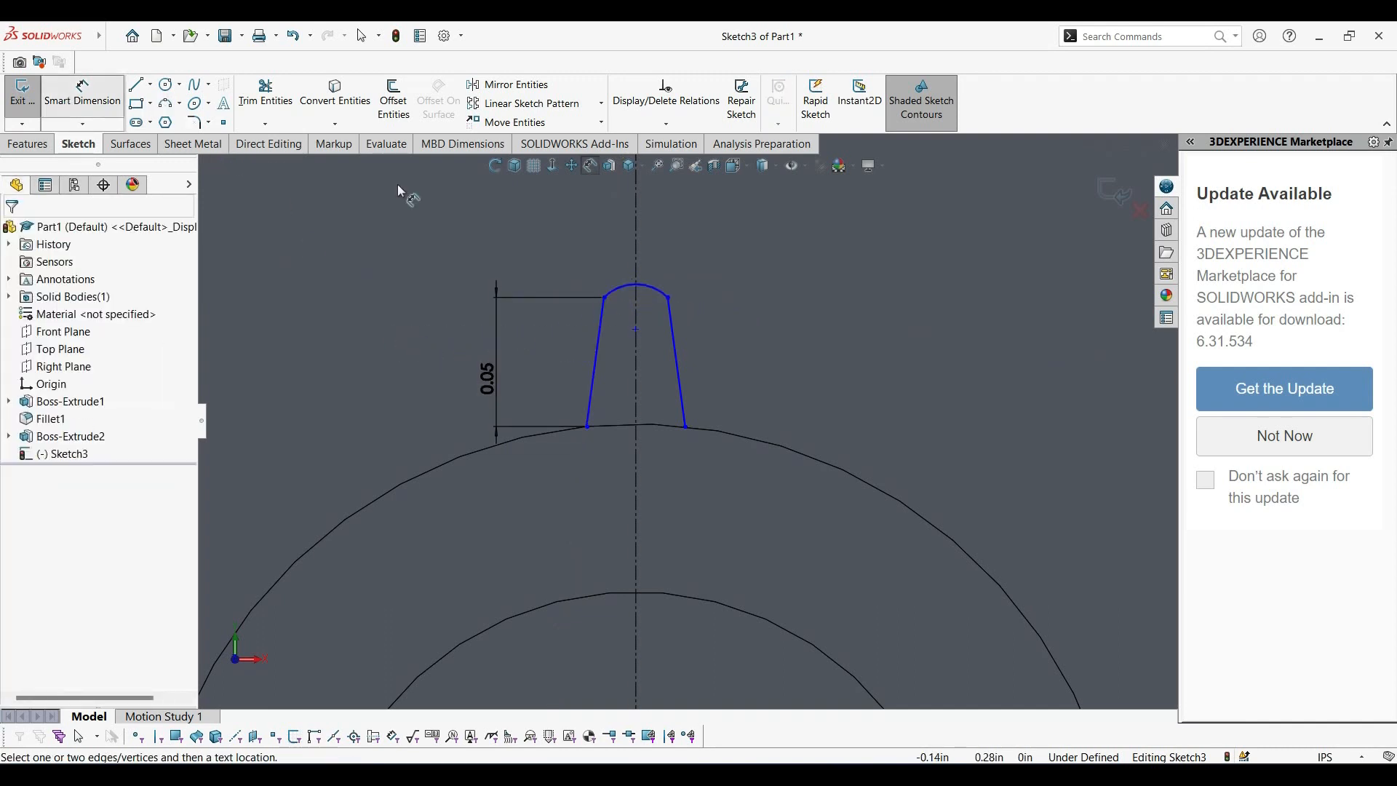
left_click(656, 289)
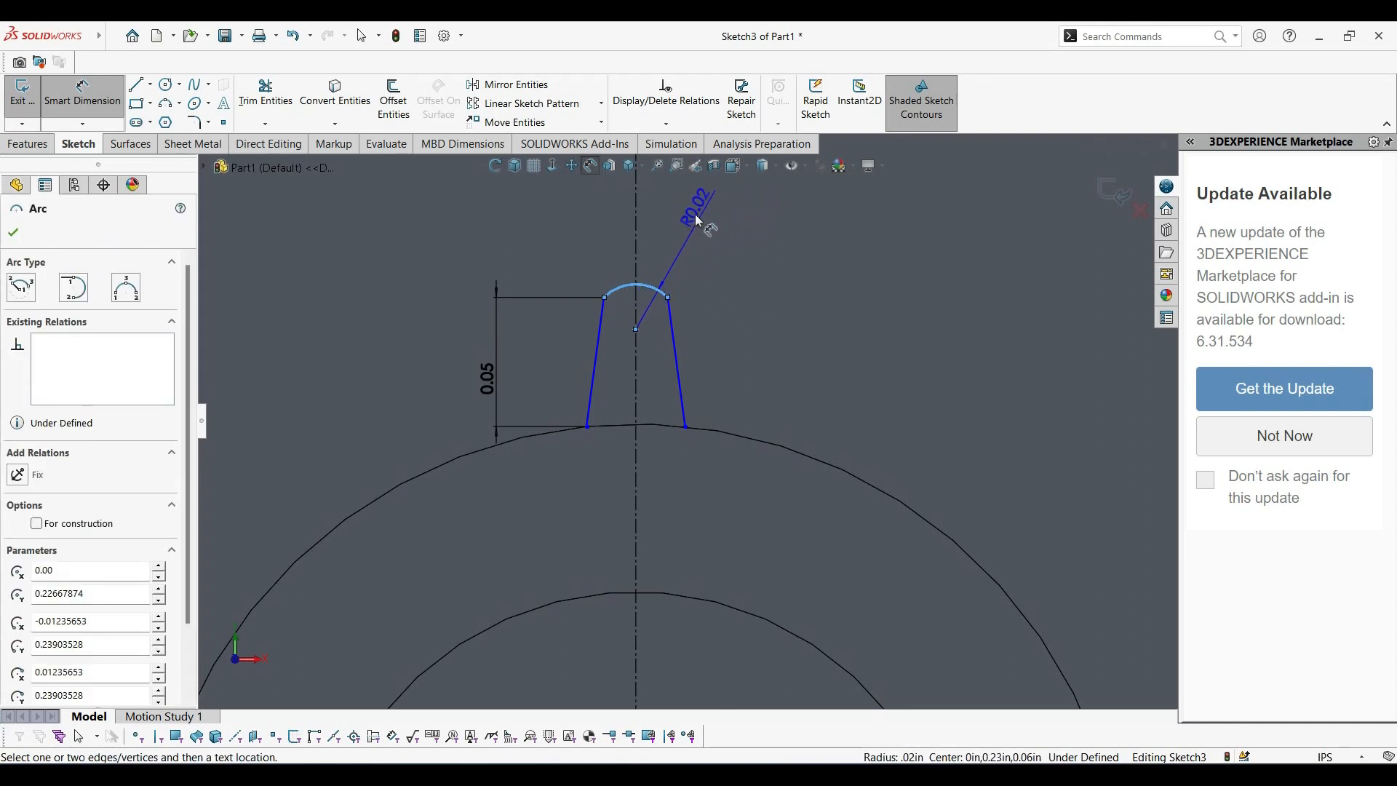
left_click(693, 224)
type("0.01")
key("Return")
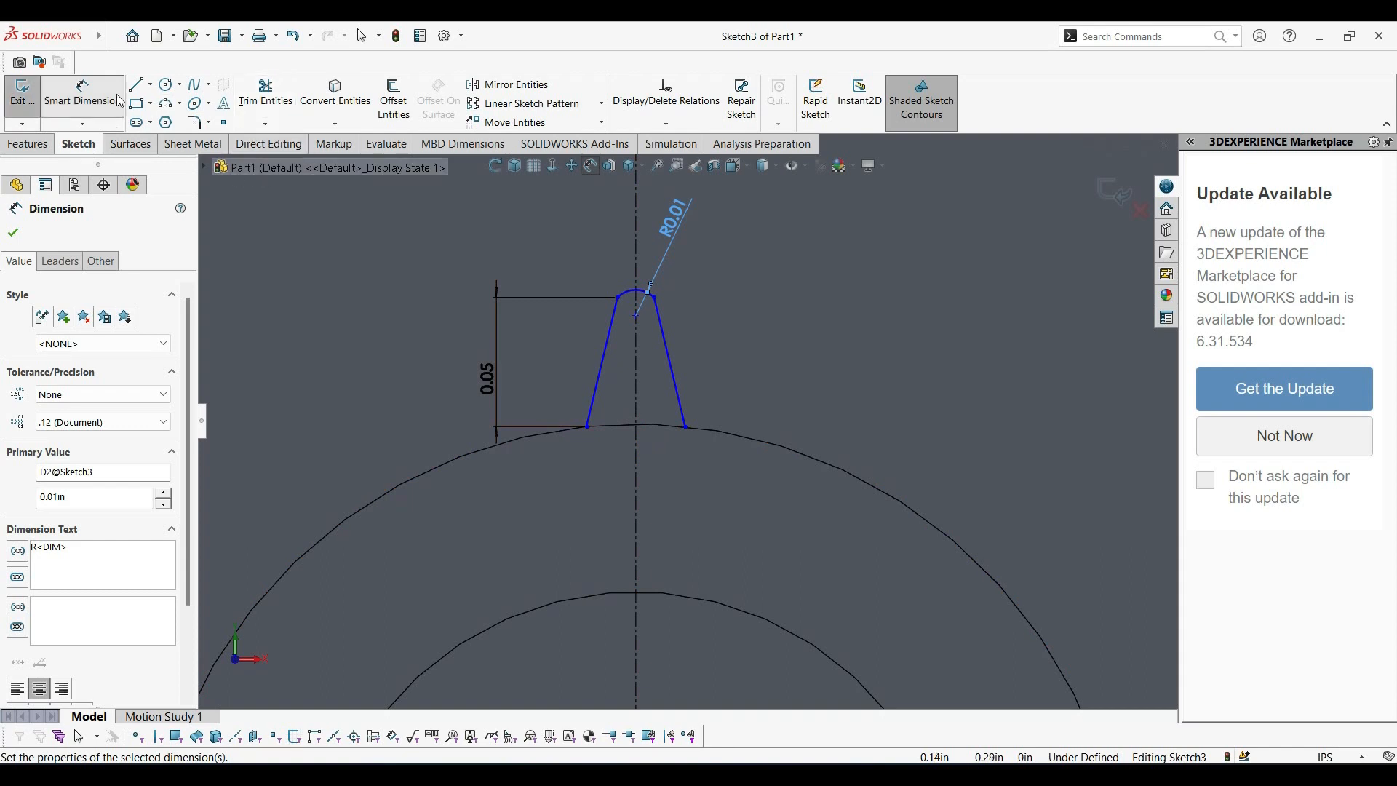
key("Escape")
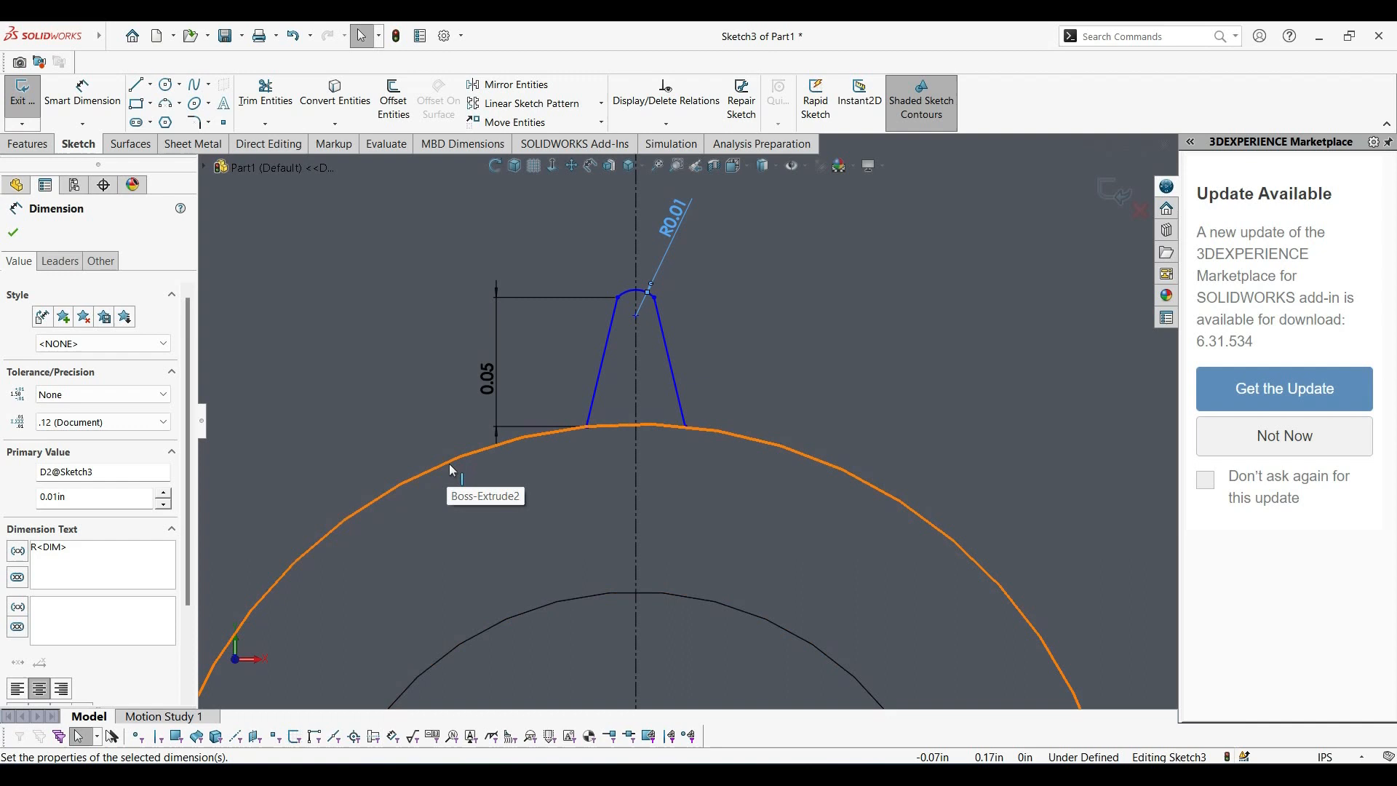
key("Escape")
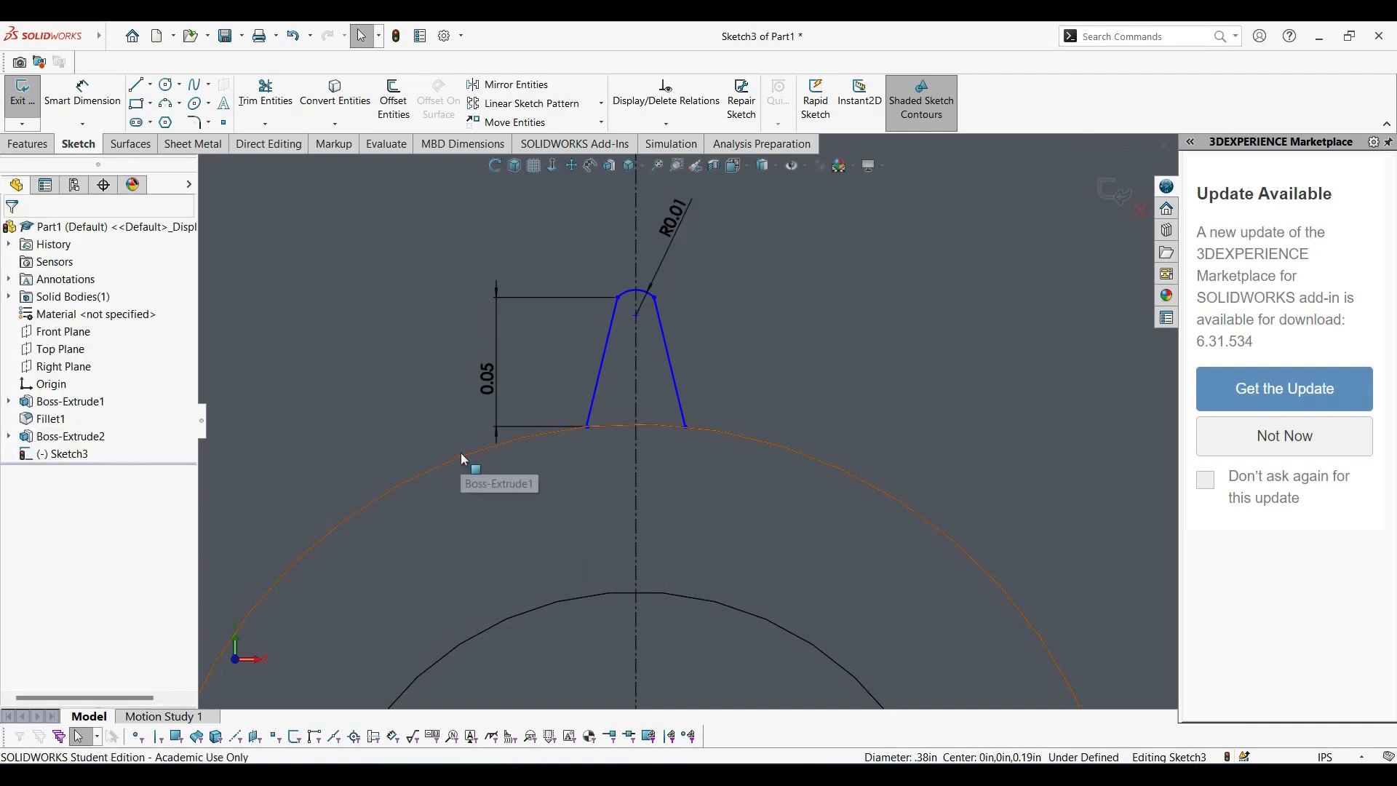
Convert the ring's outer edge into the sketch and trim it to the short arc between the slanted lines' lower endpoints.
left_click(461, 458)
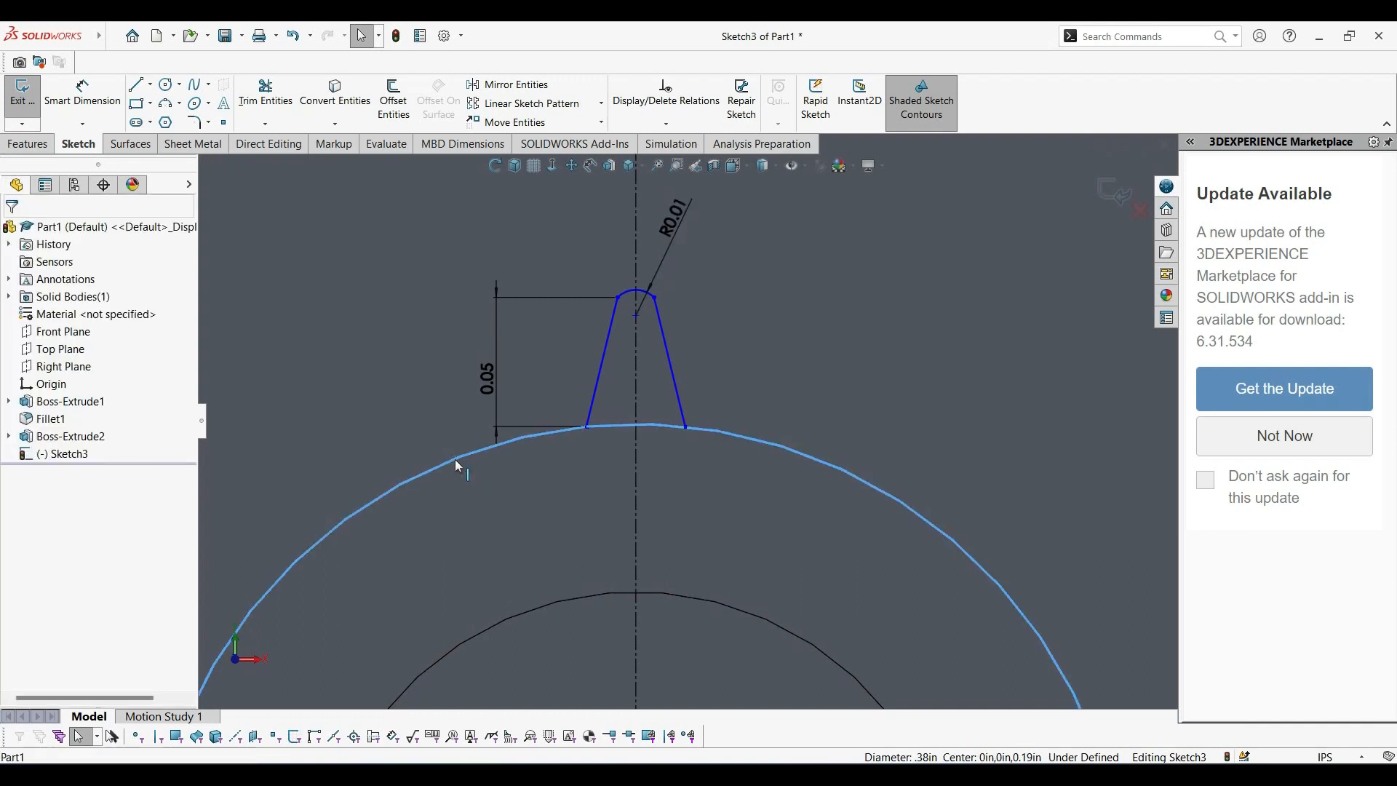
left_click(337, 96)
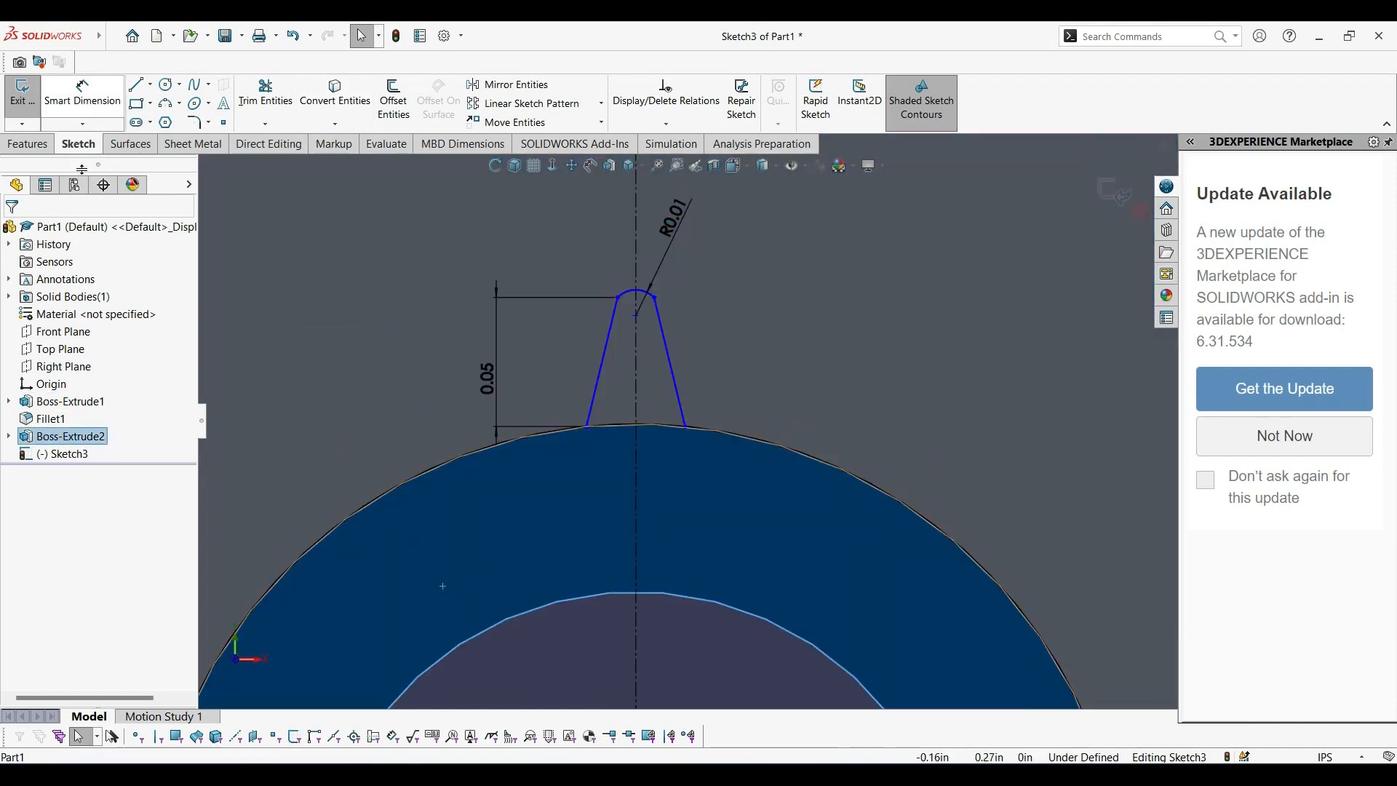
left_click(259, 96)
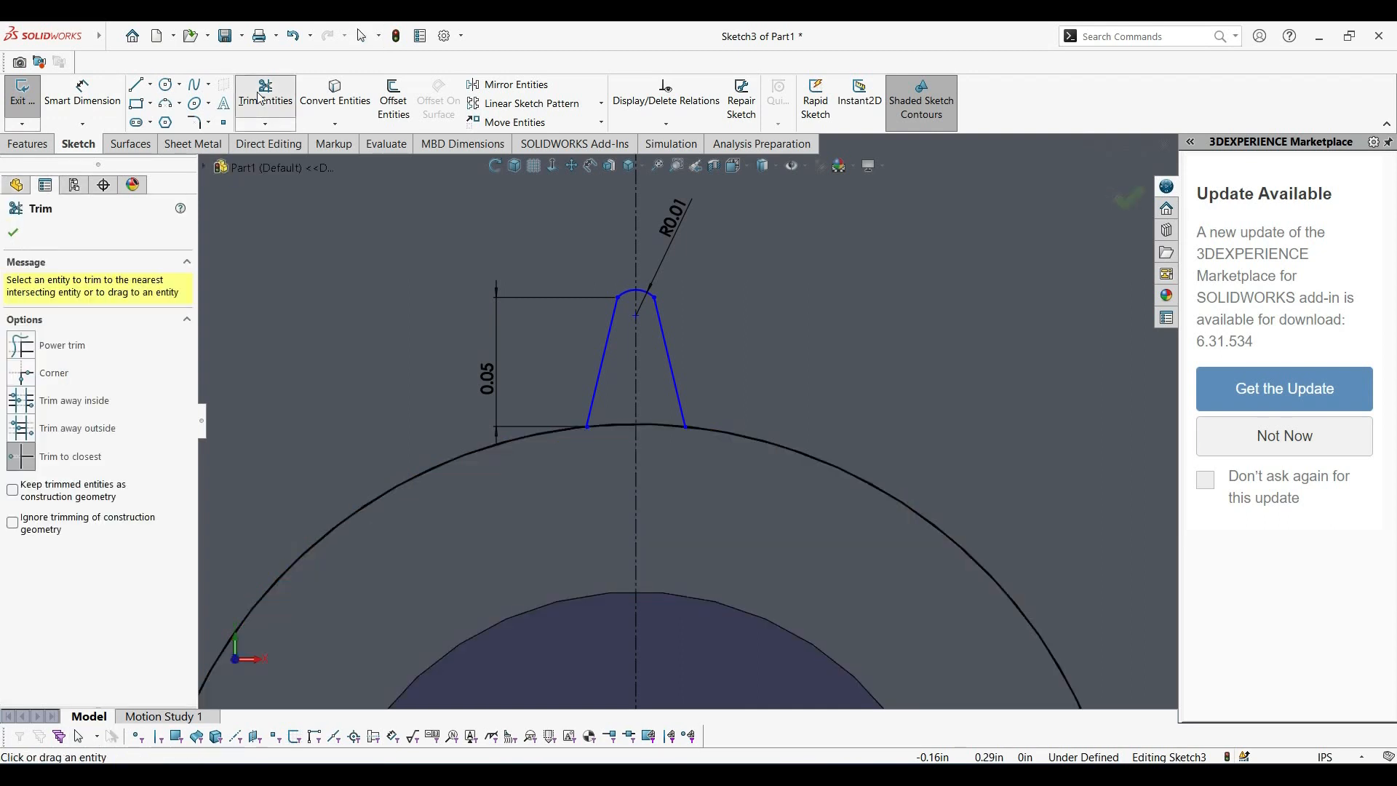
left_click(413, 476)
left_click(748, 433)
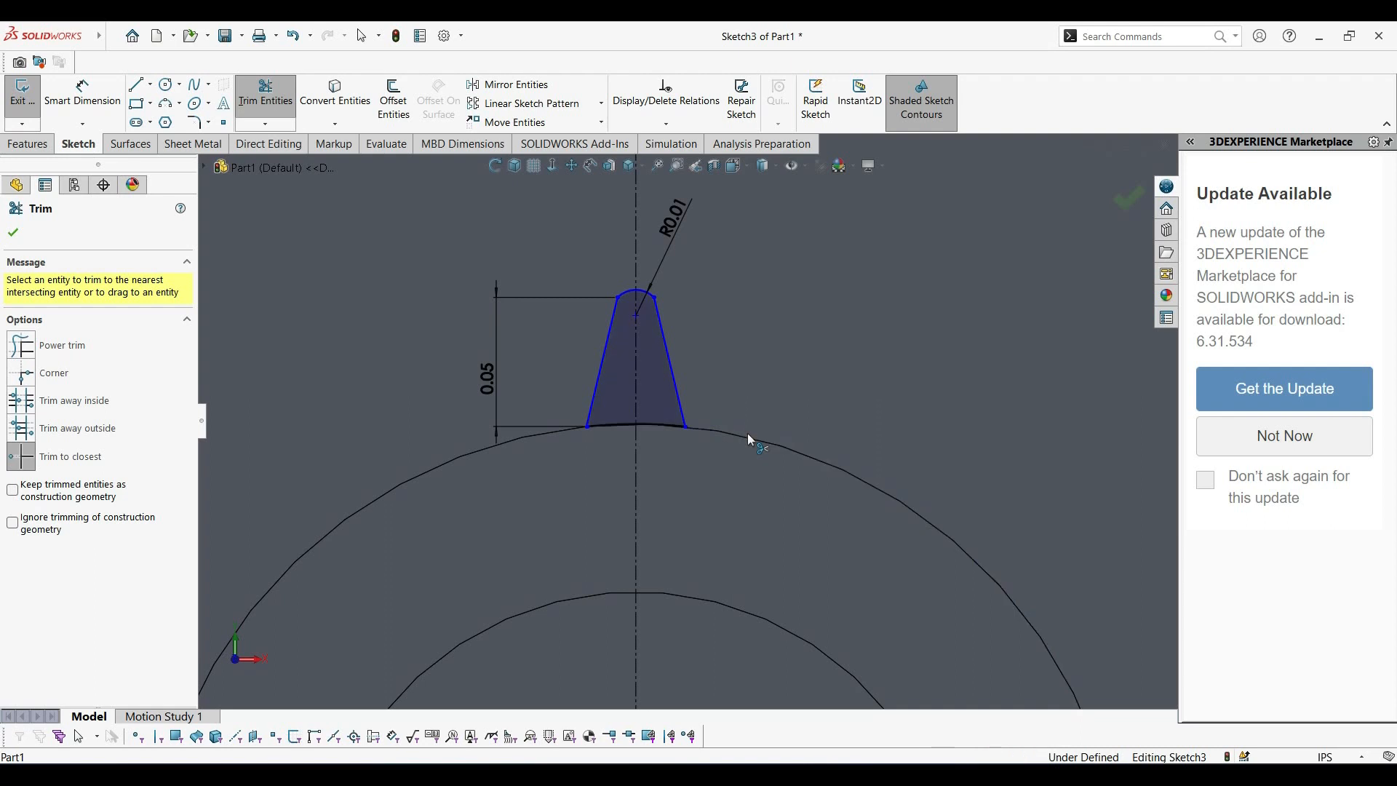
Dimension the width between the profile's two lower endpoints, try 0.025 in, and undo that value change.
scroll(543, 457, "down", 3)
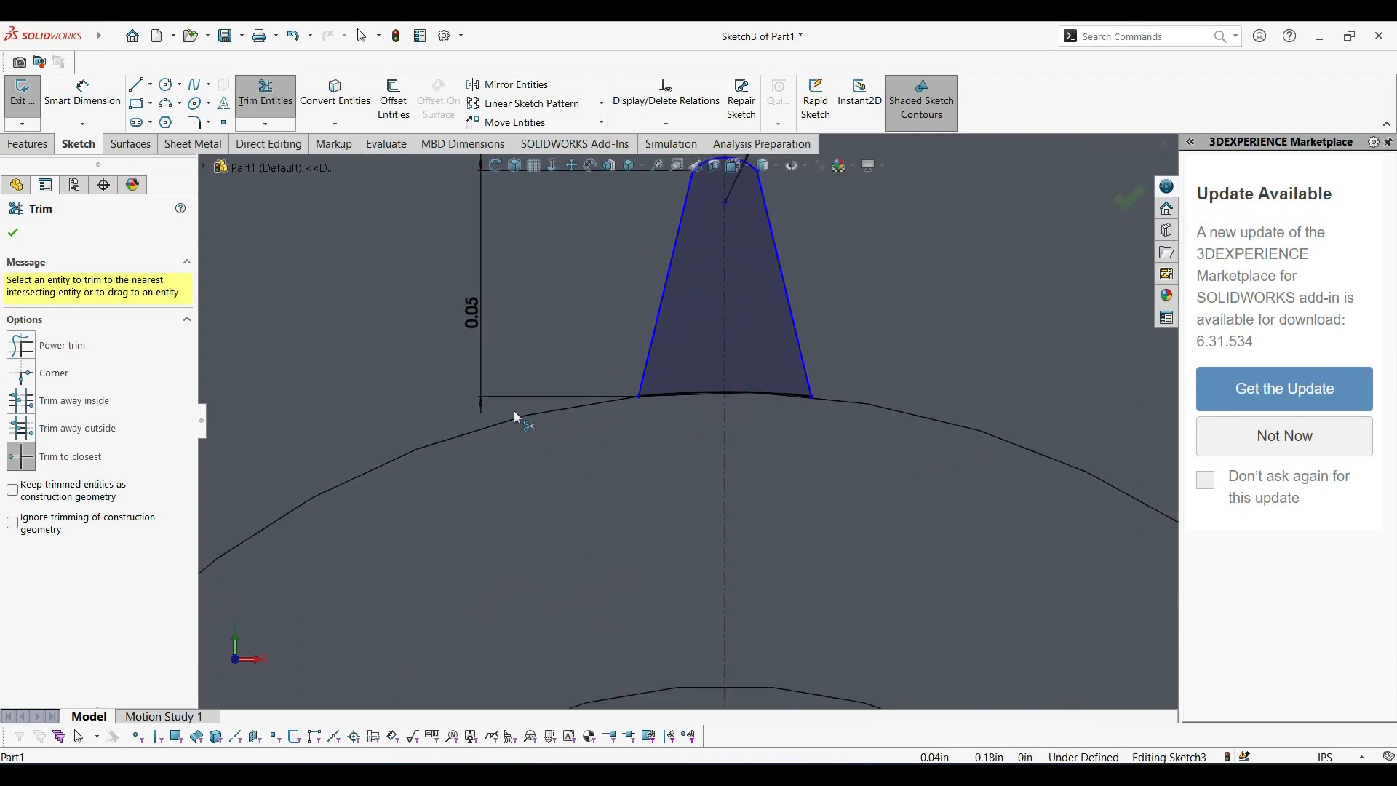
left_click(86, 93)
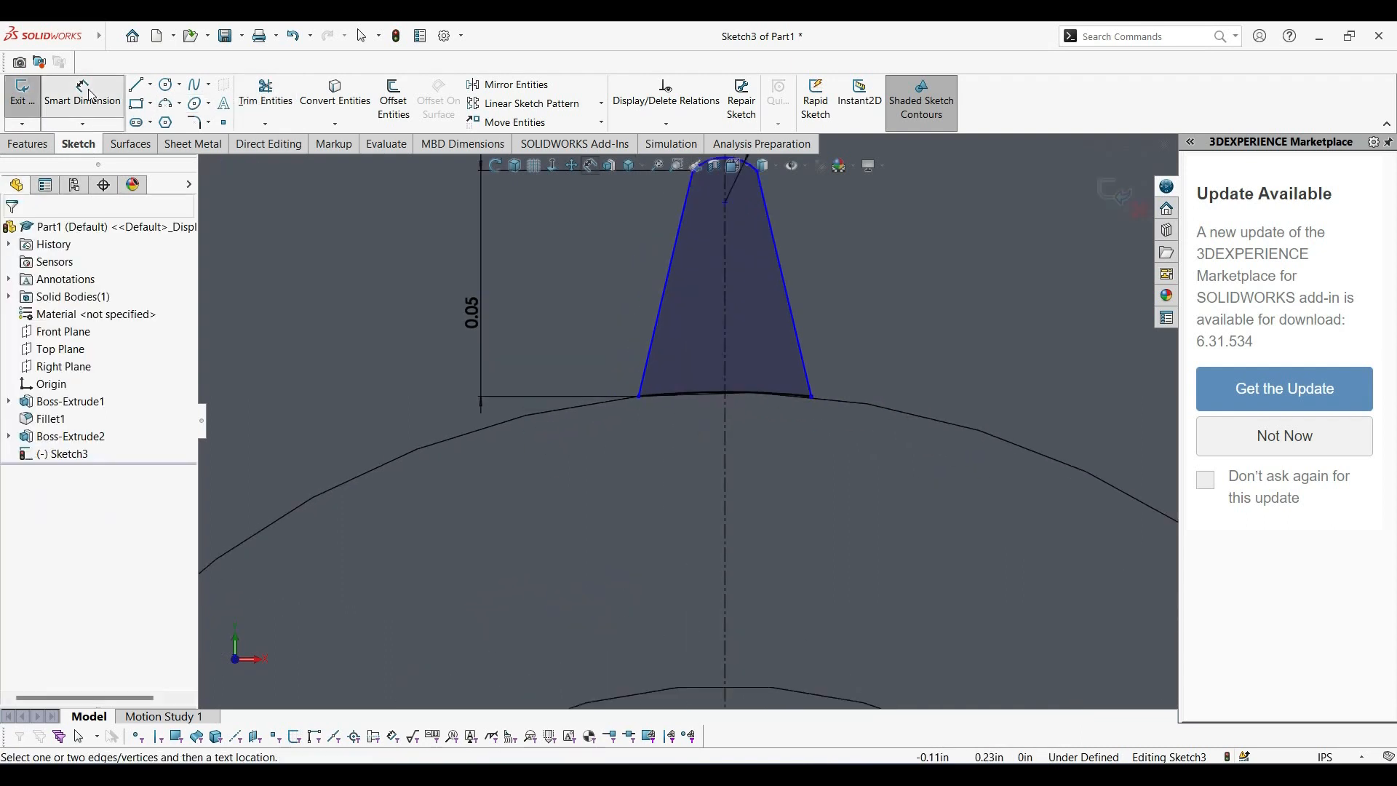
left_click(757, 394)
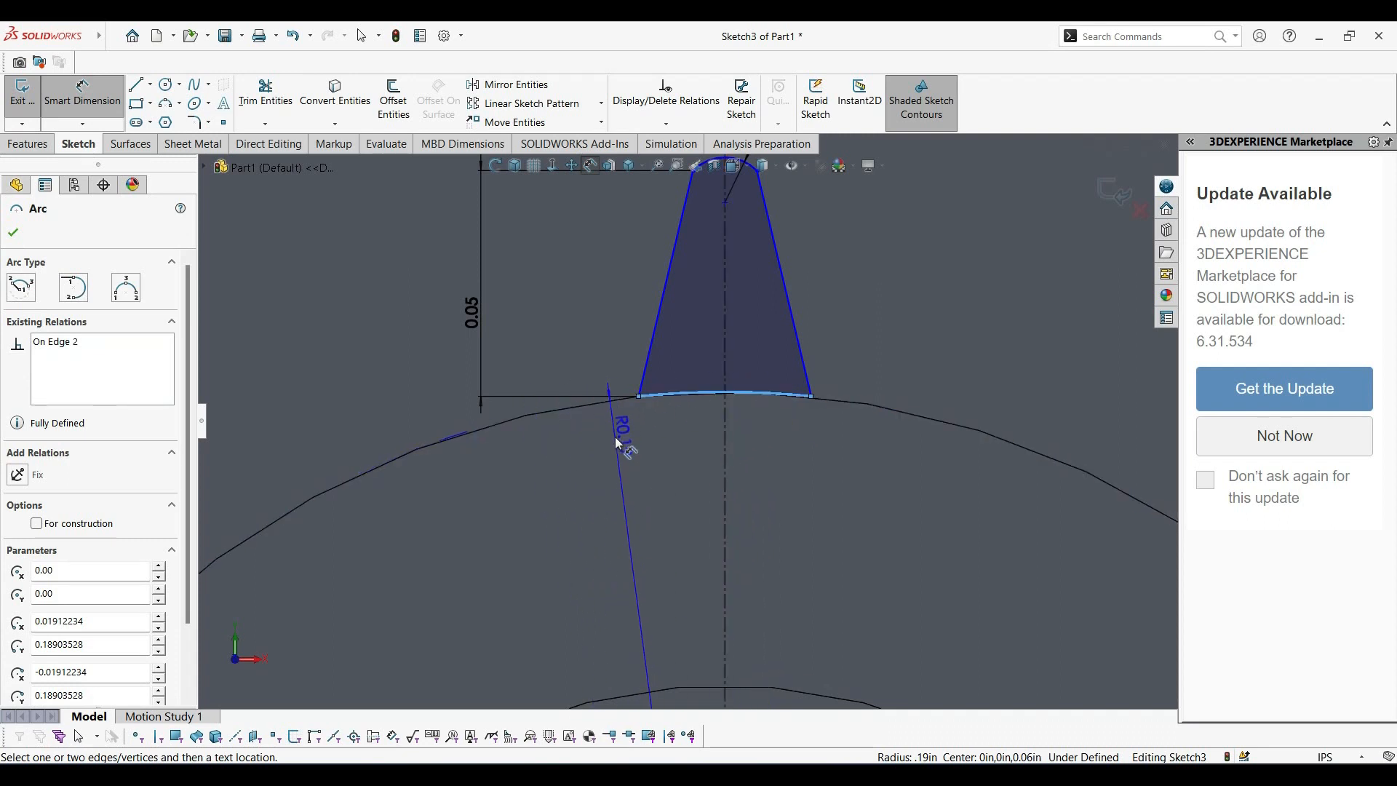
key("Escape")
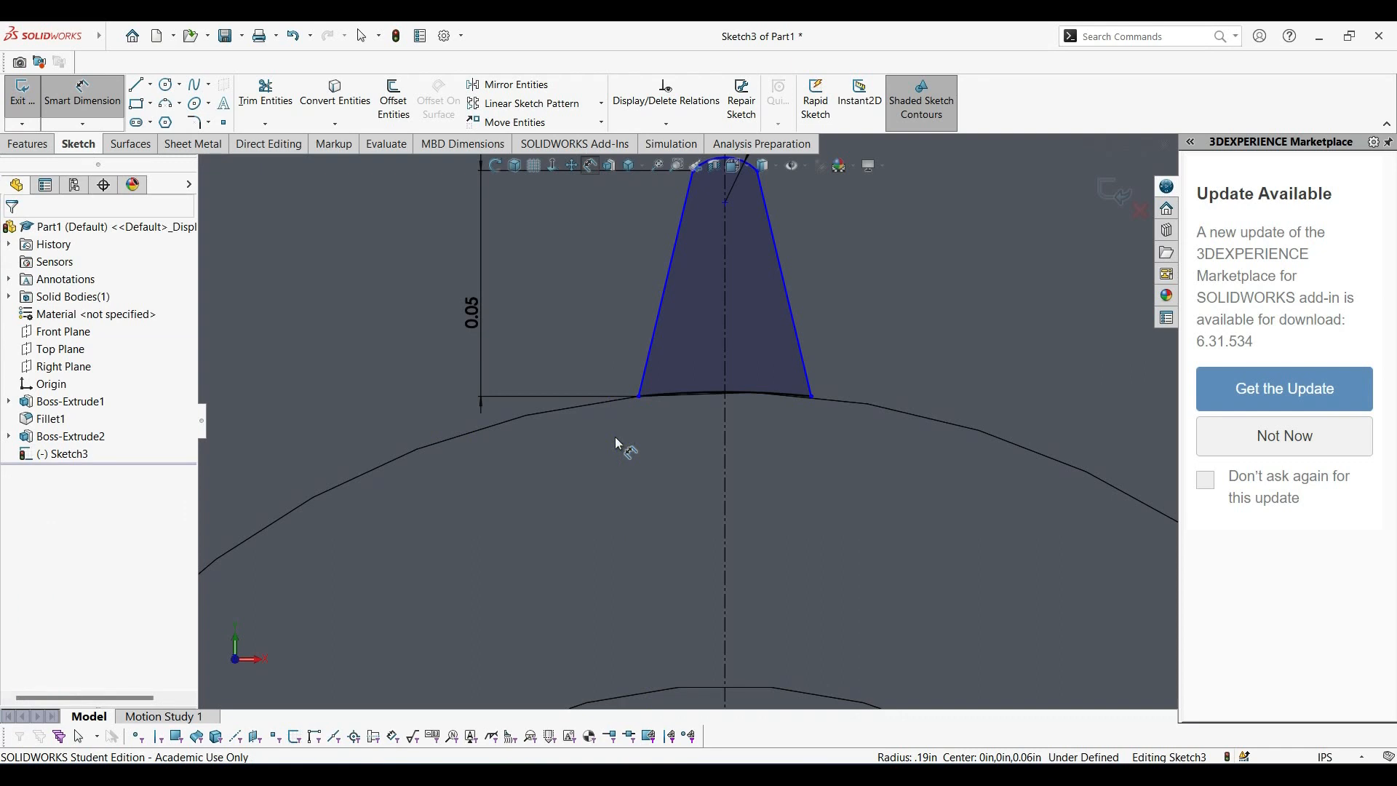
left_click(641, 398)
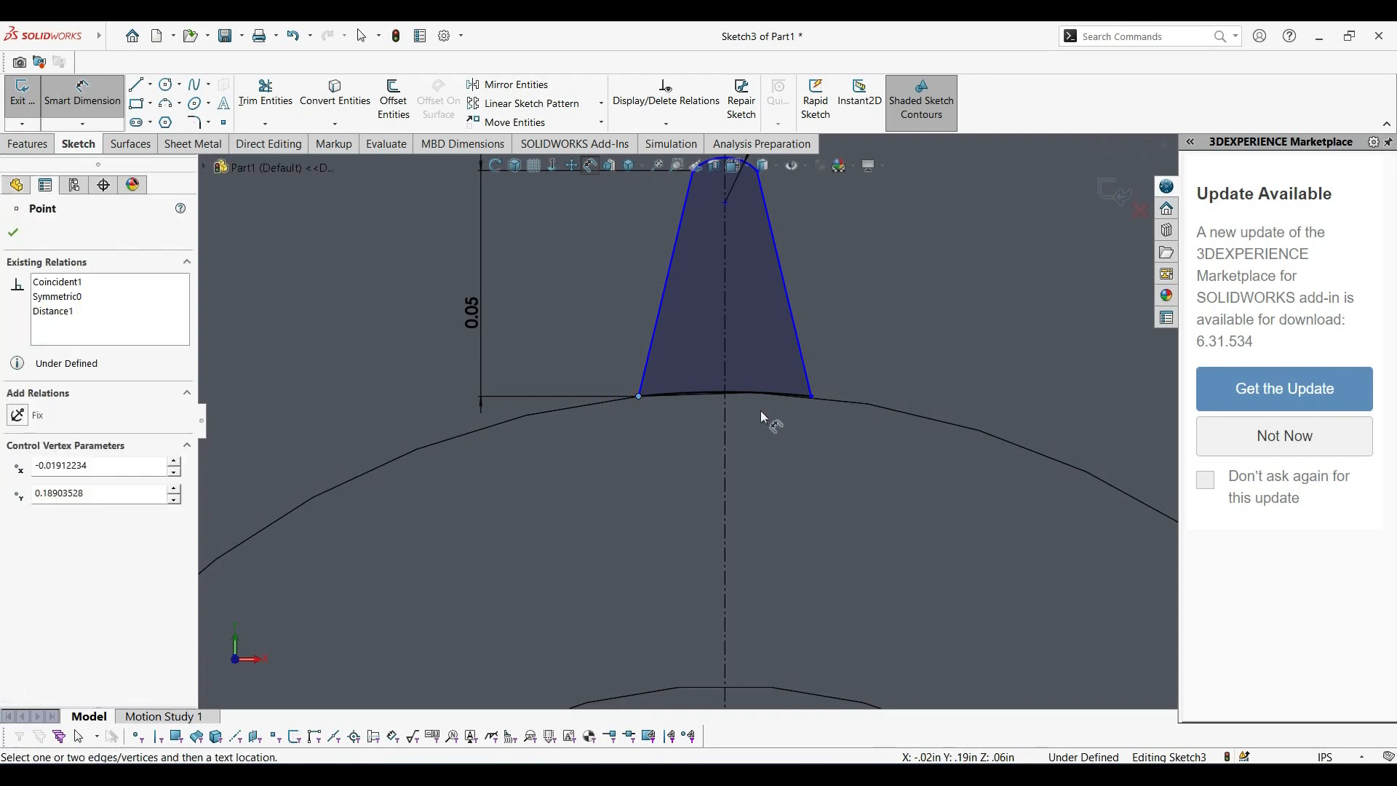
left_click(811, 396)
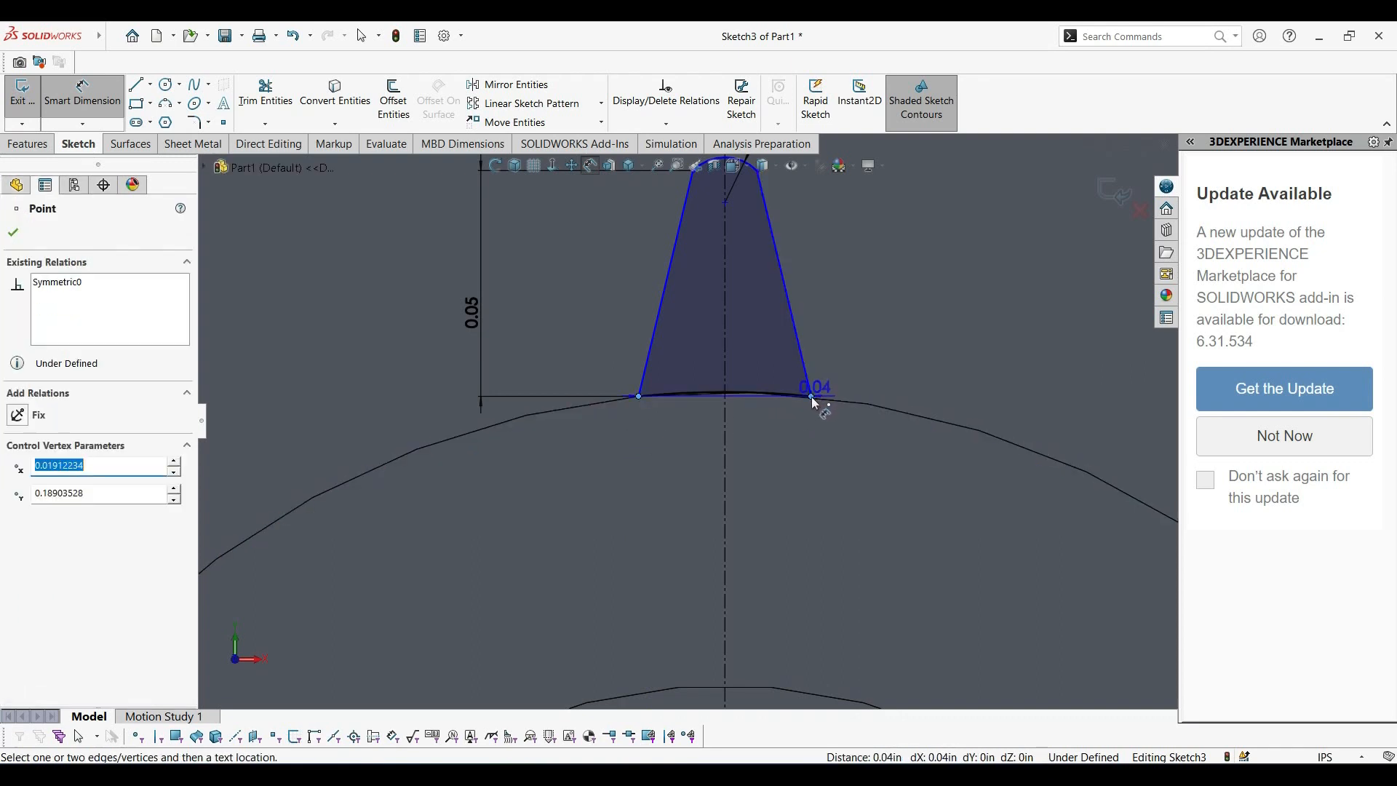
left_click(740, 469)
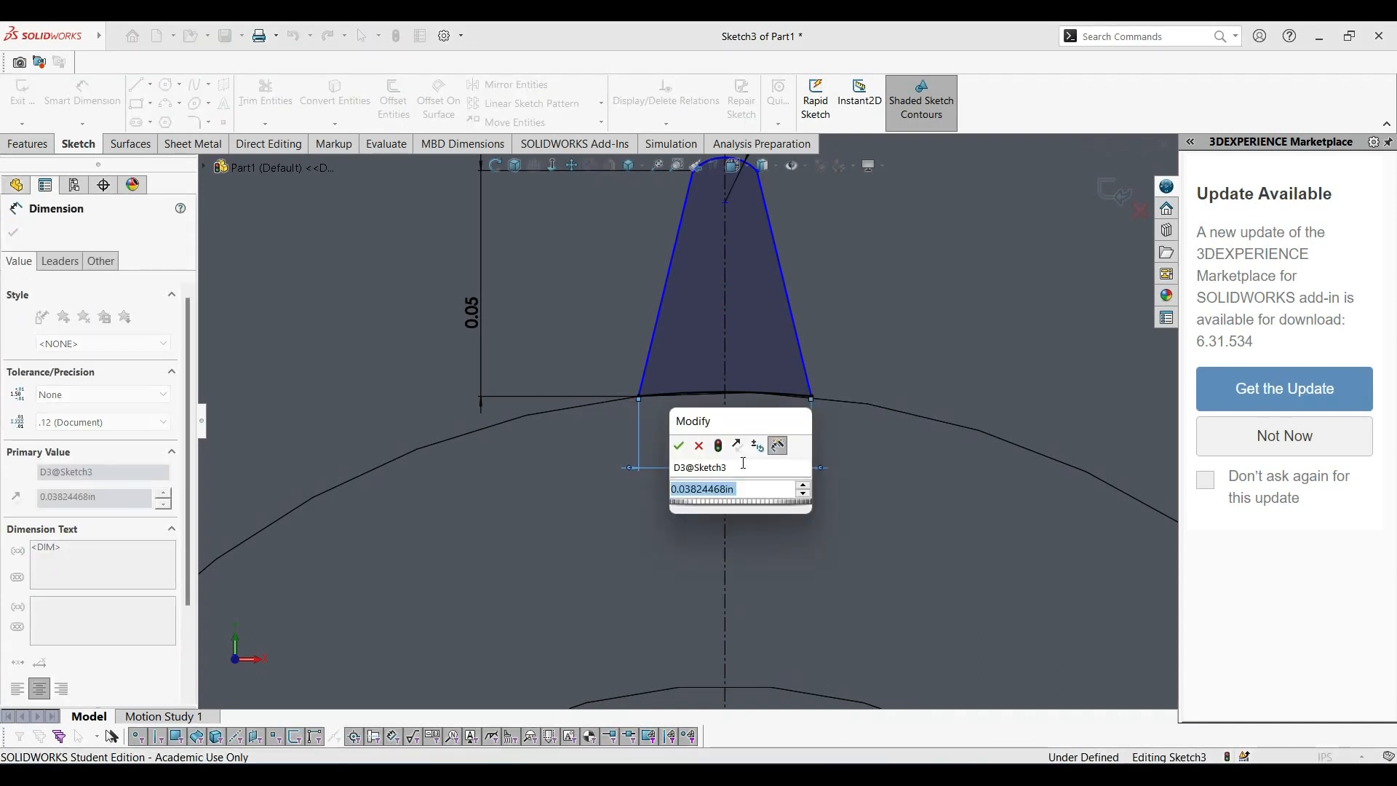
type("0.03")
key("Return")
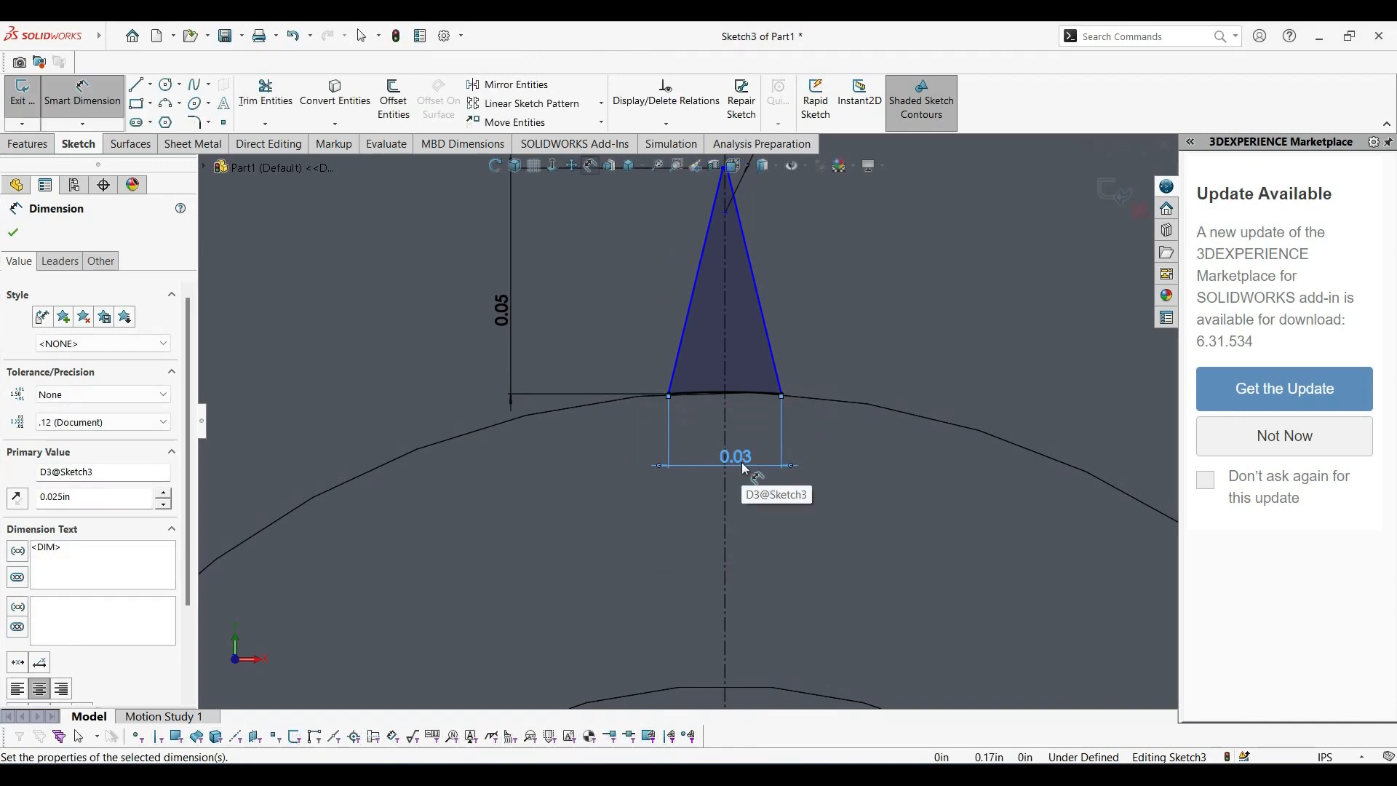
left_click(292, 39)
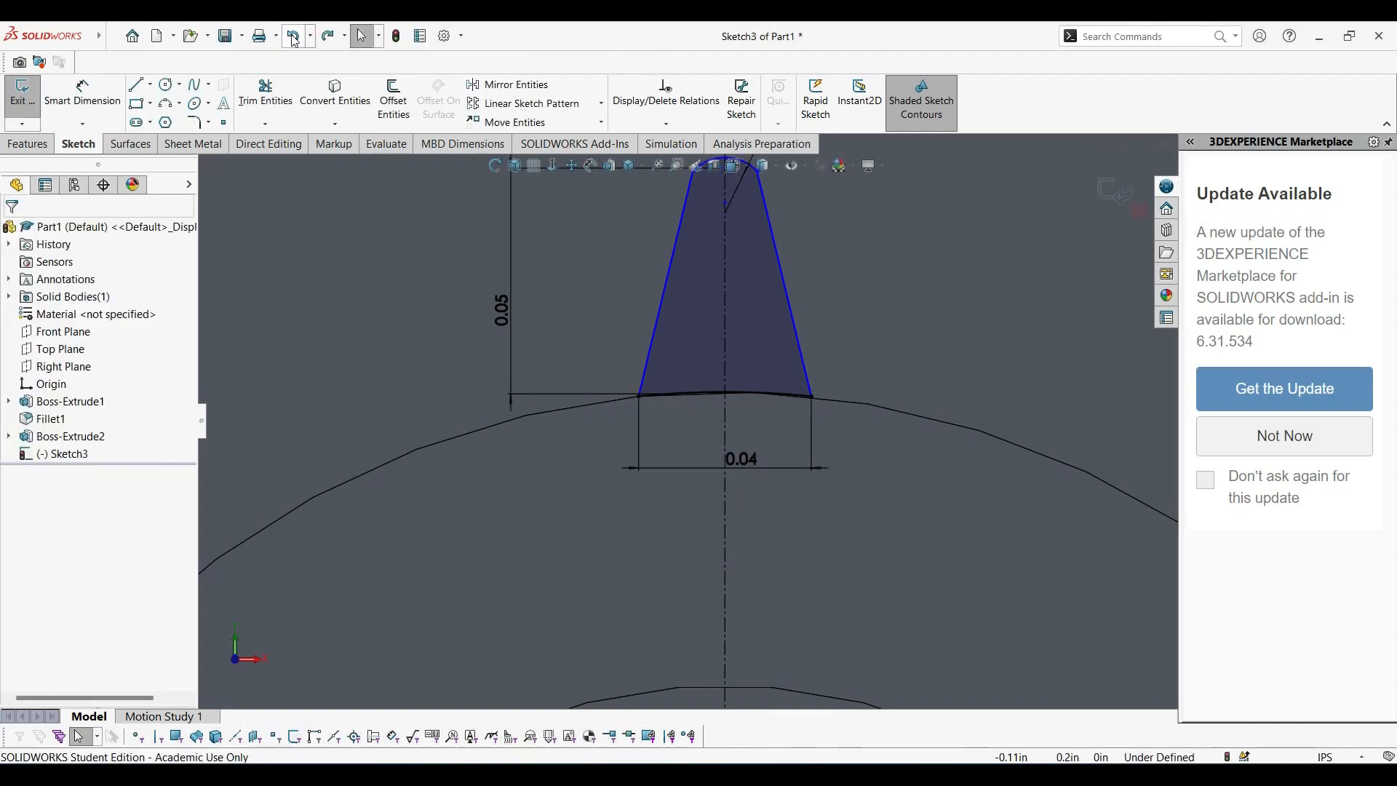
Set the width across the profile's base to 0.035 in.
scroll(731, 473, "down", 2)
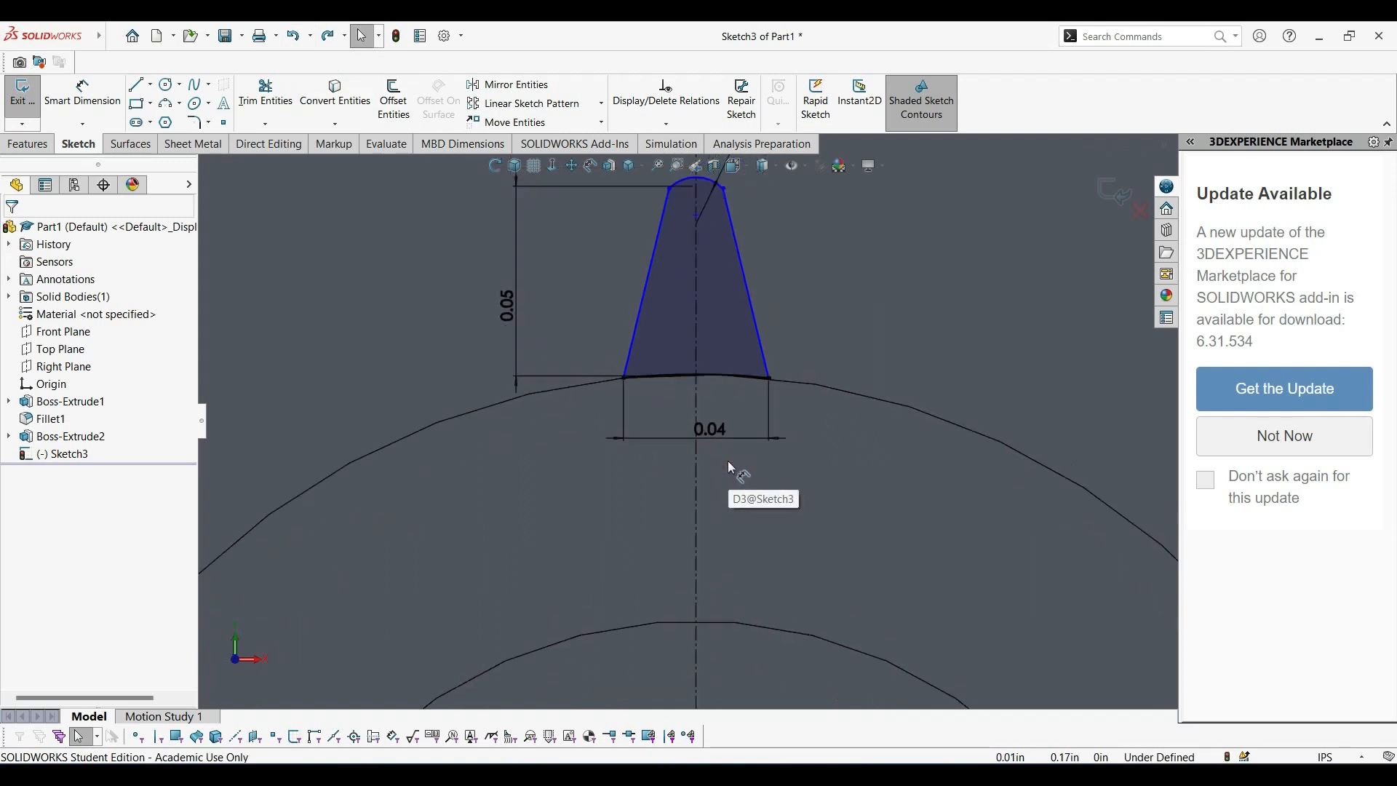
left_click(718, 430)
double_click(719, 429)
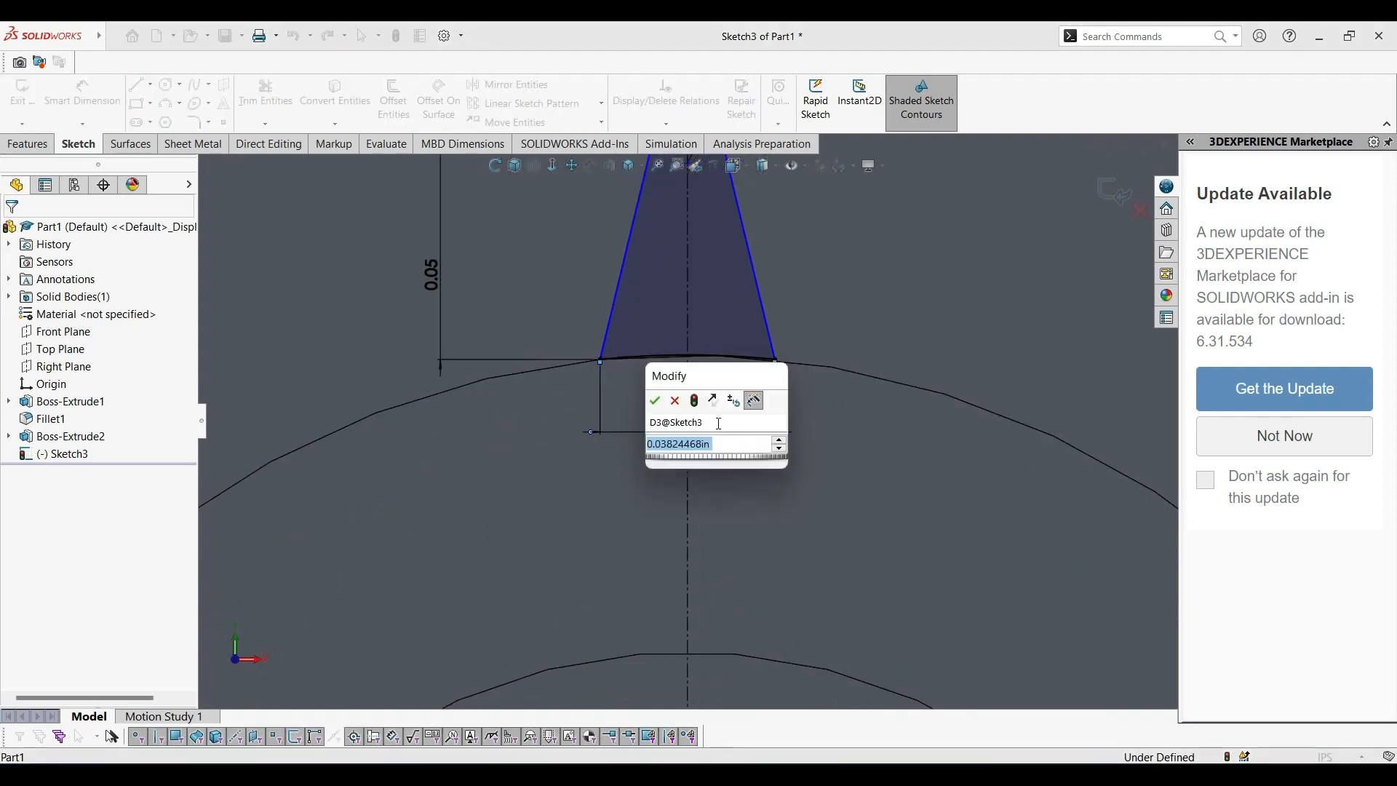
type("0.035")
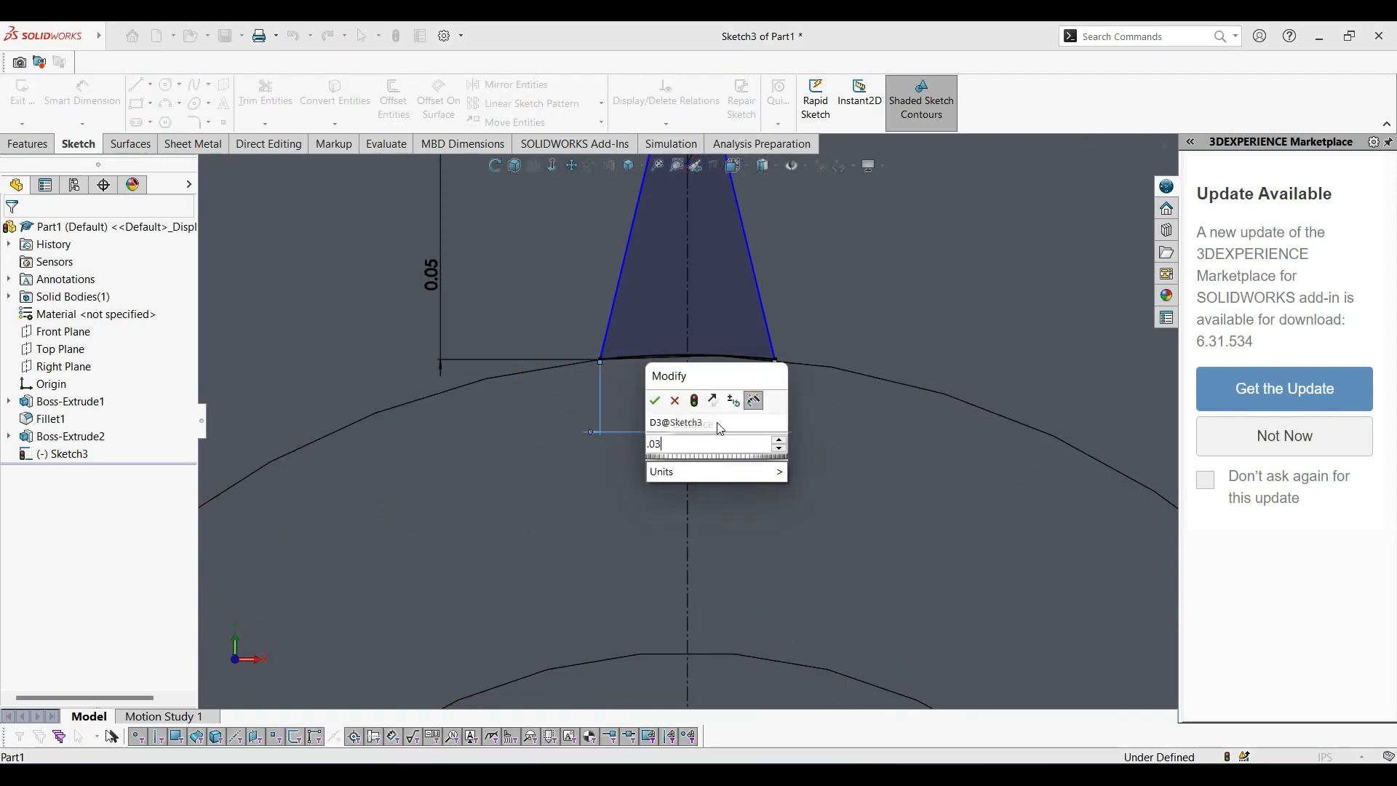
key("Return")
scroll(698, 465, "up", 2)
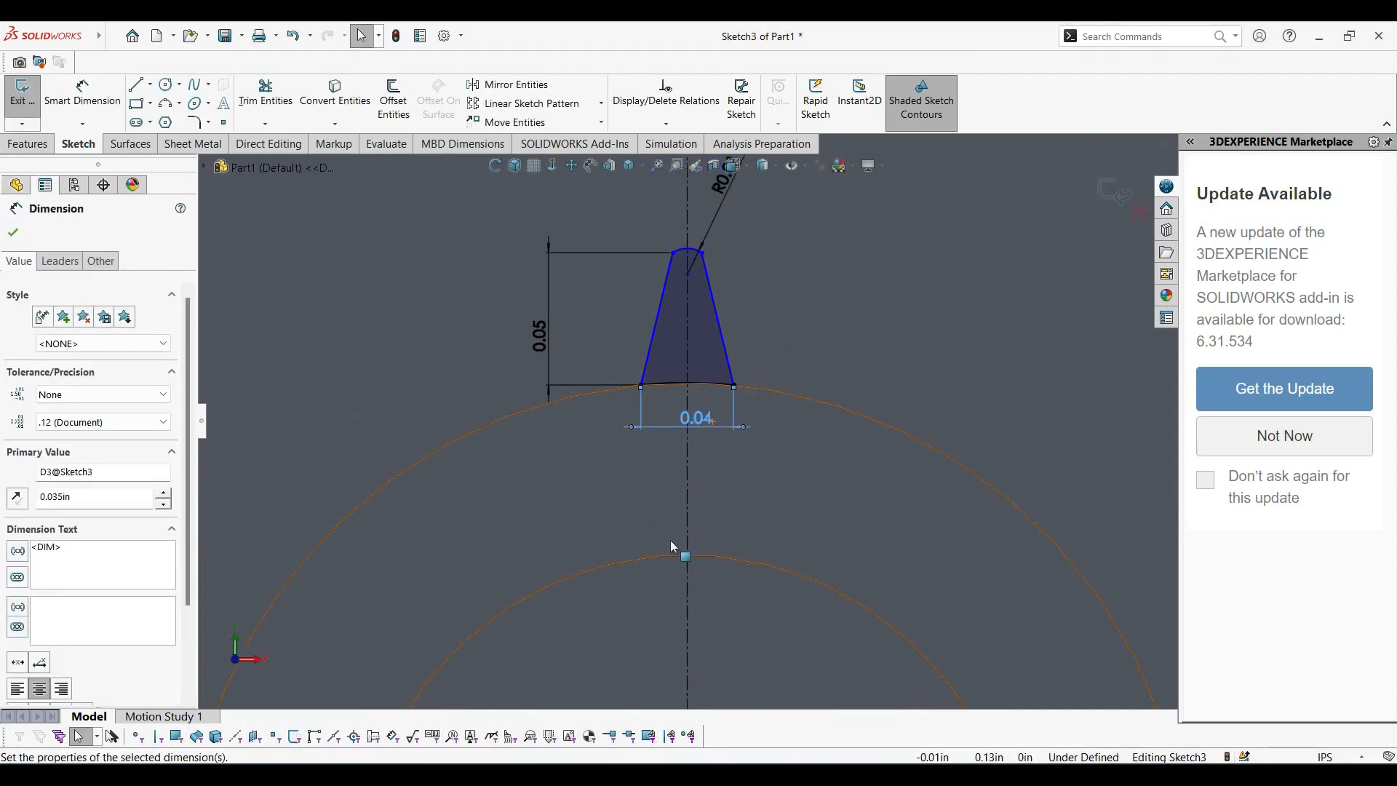
scroll(683, 291, "down", 5)
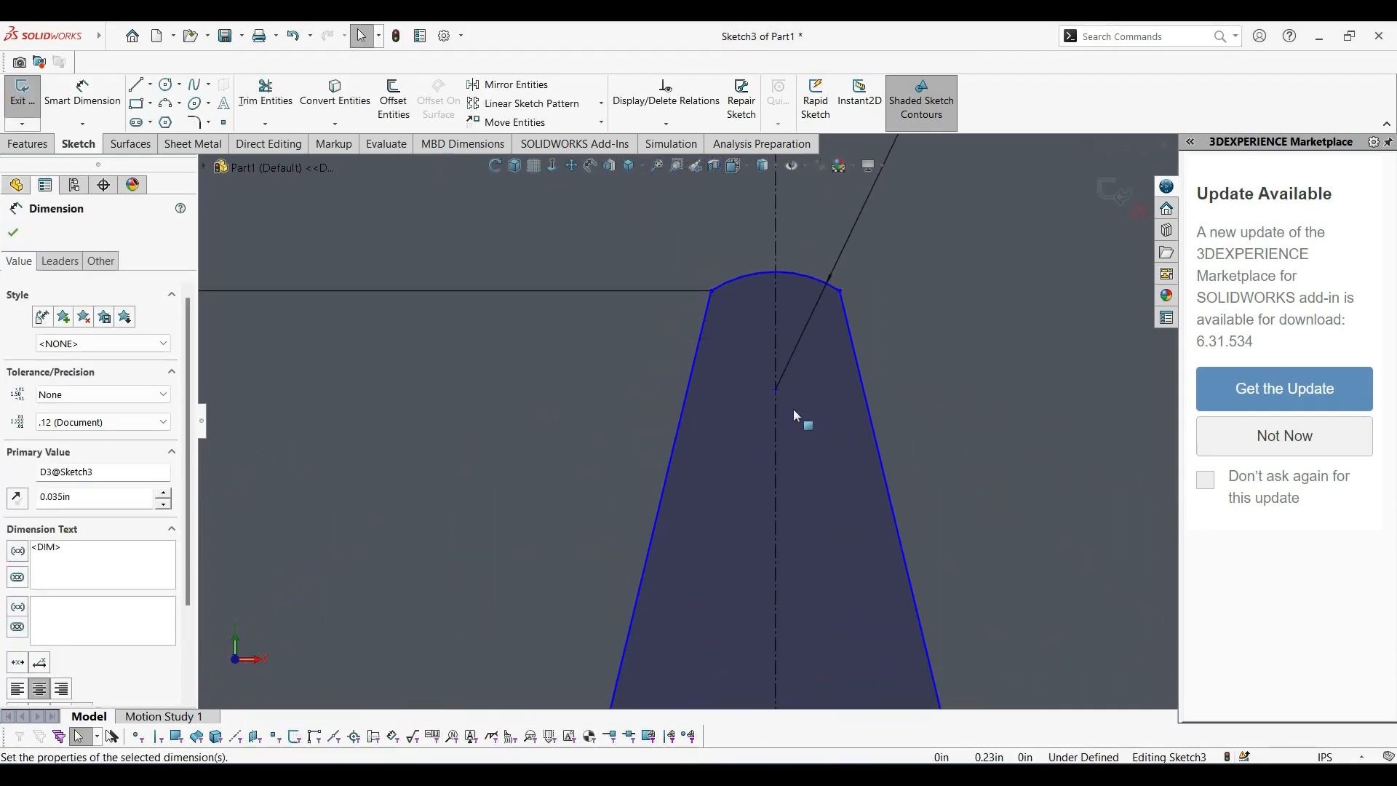
scroll(793, 408, "up", 4)
scroll(733, 534, "down", 3)
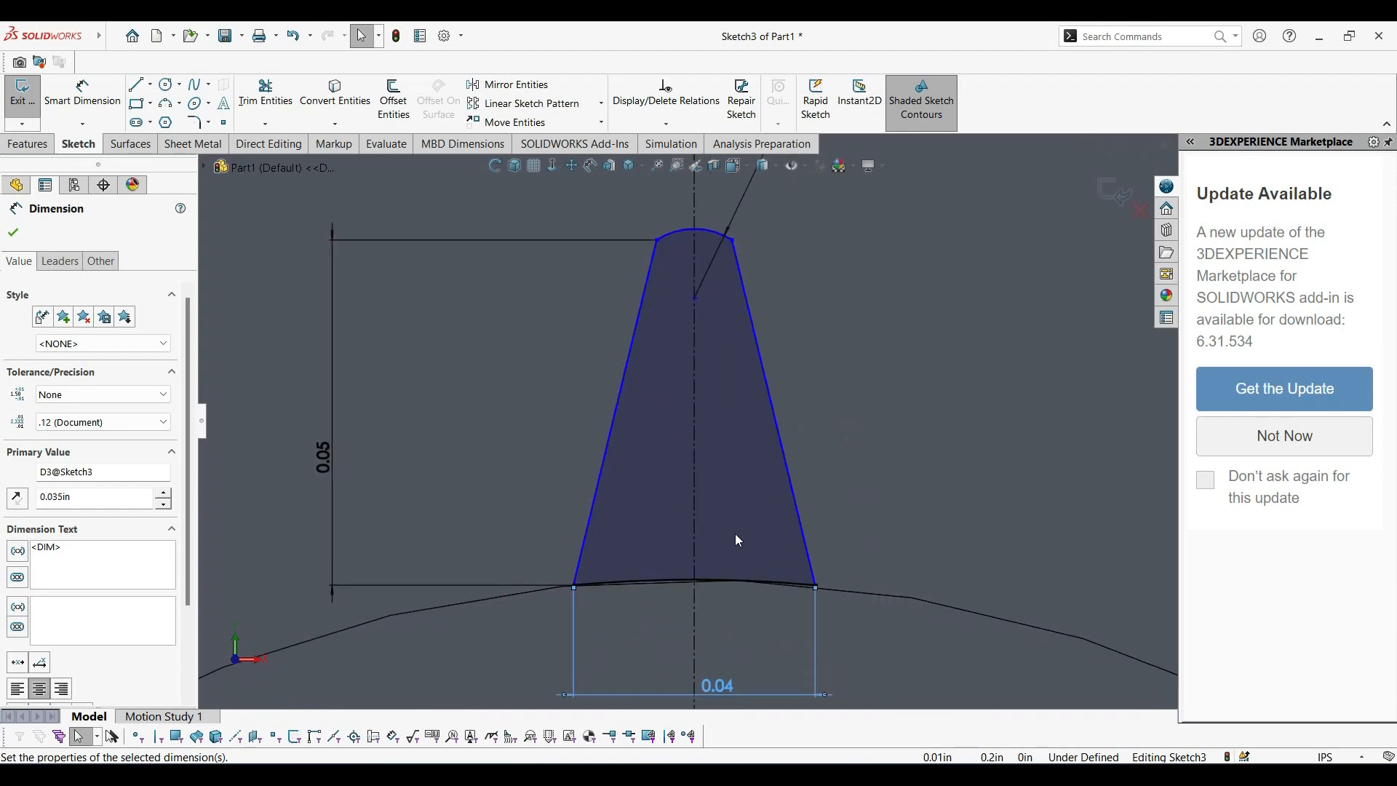
scroll(735, 533, "up", 3)
scroll(732, 540, "down", 2)
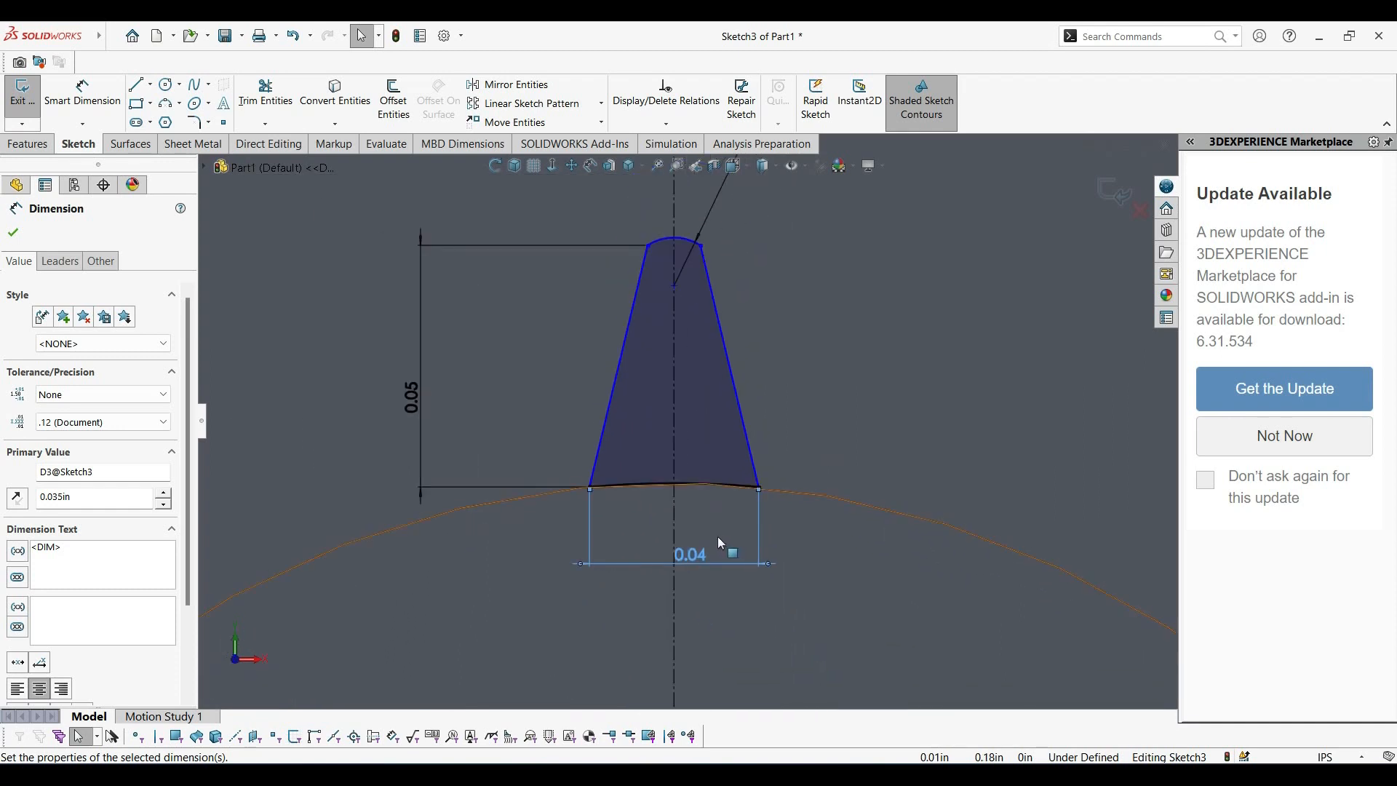
scroll(702, 535, "down", 1)
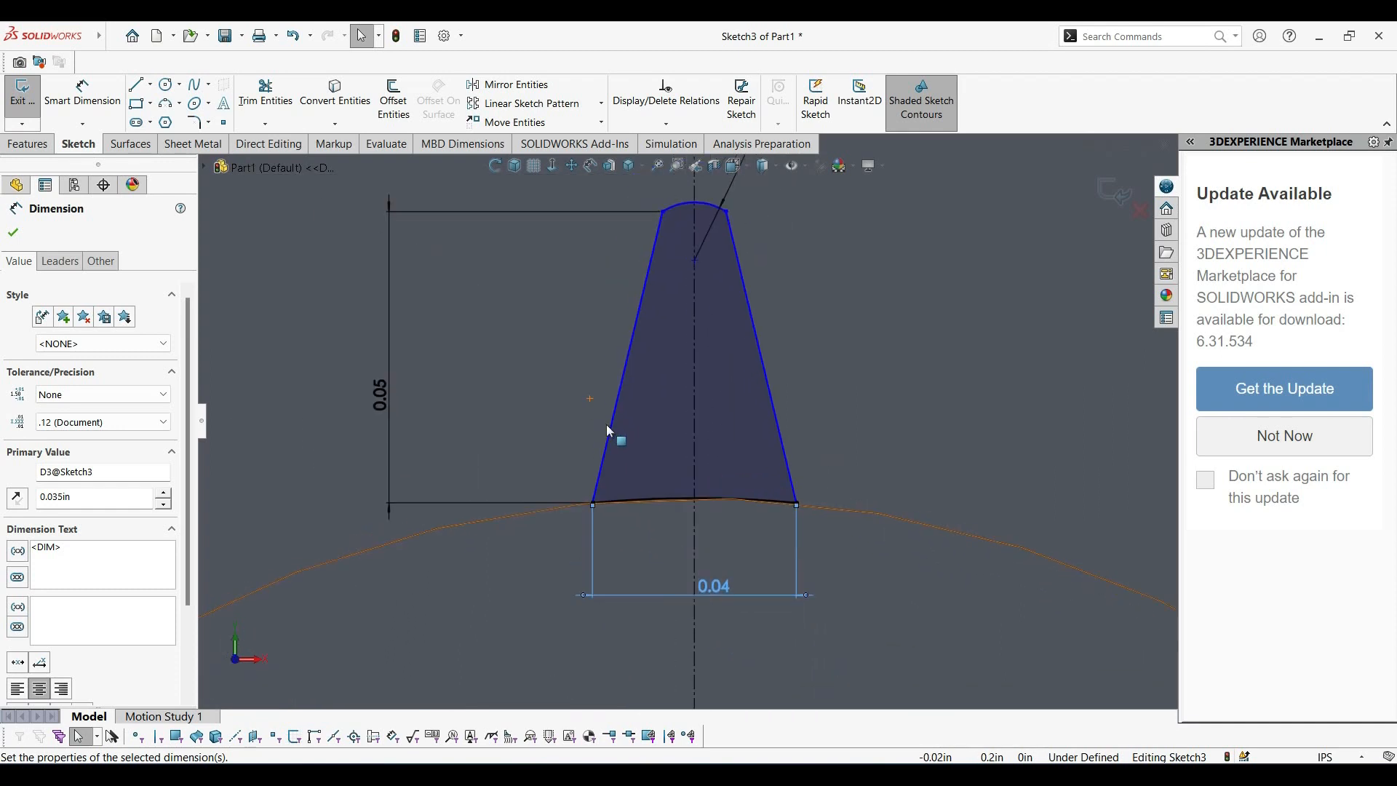
Make the tooth's tip arc tangent to the slanted line on its left side.
scroll(655, 451, "up", 3)
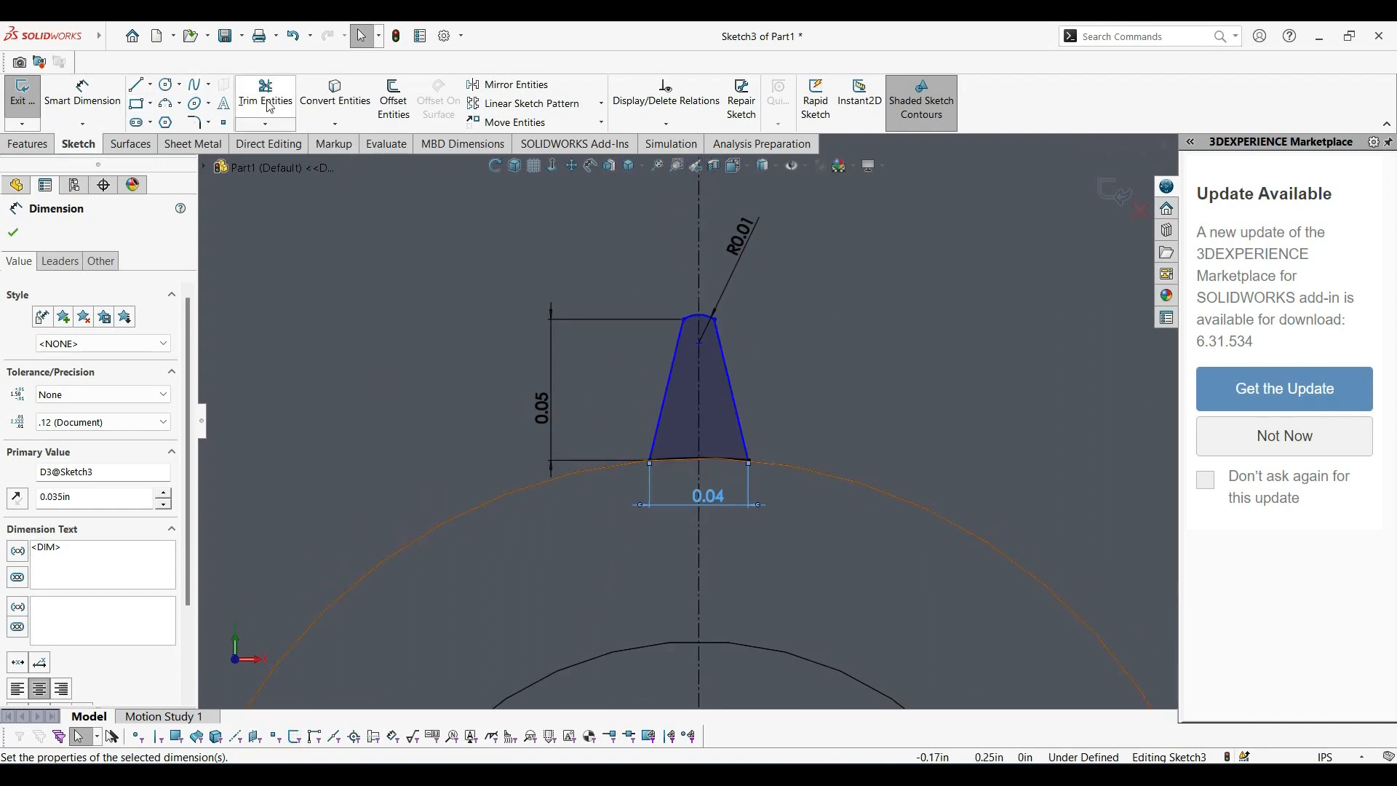
scroll(689, 302, "down", 5)
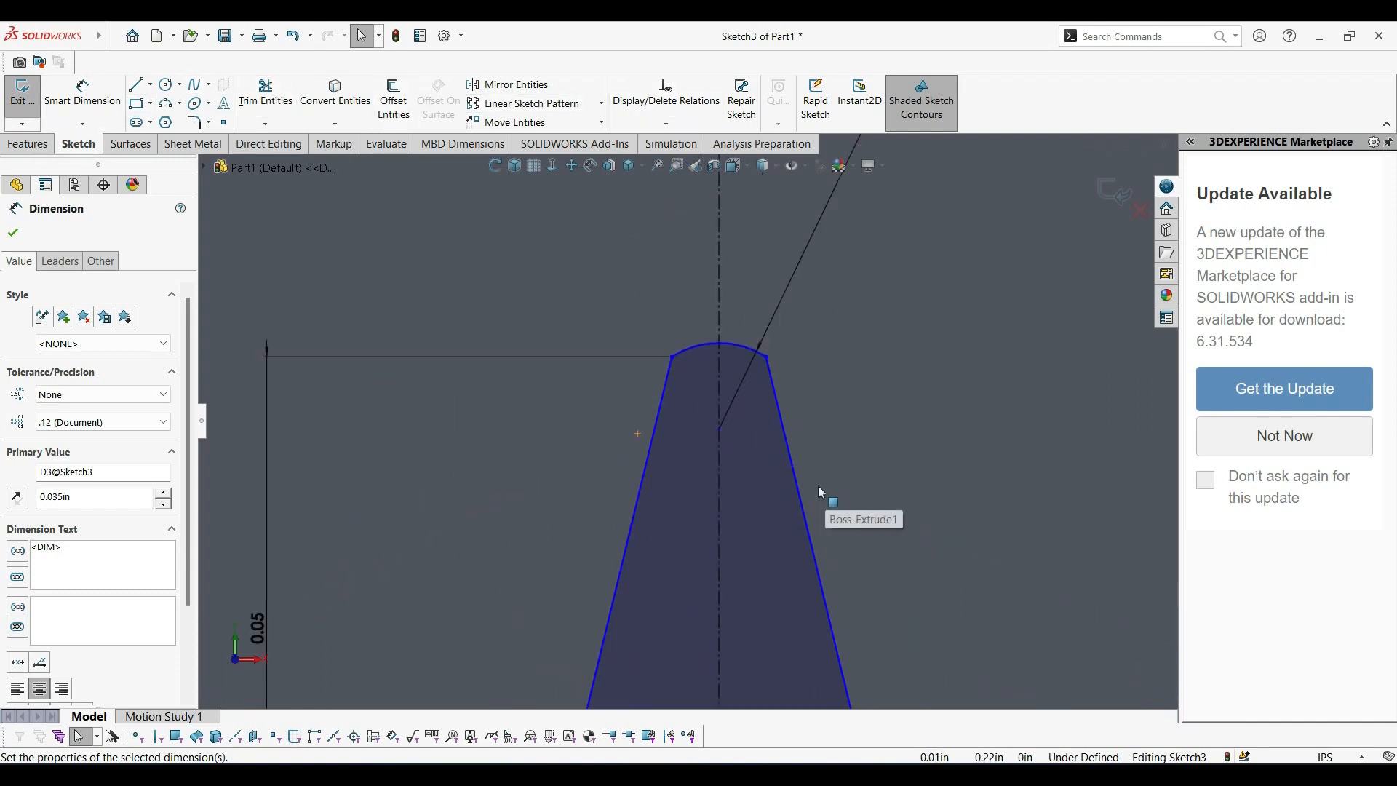
left_click(666, 376)
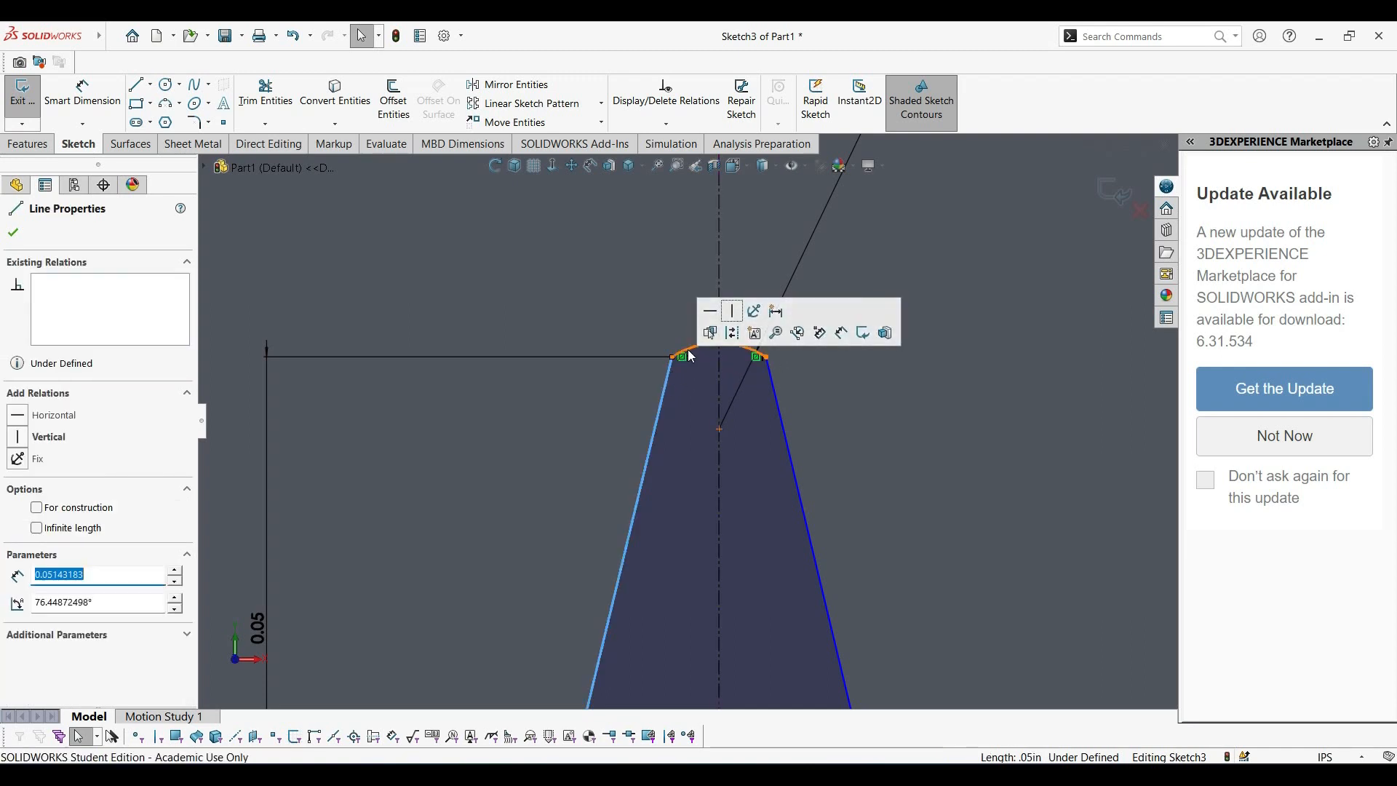
left_click(687, 344)
scroll(659, 592, "up", 5)
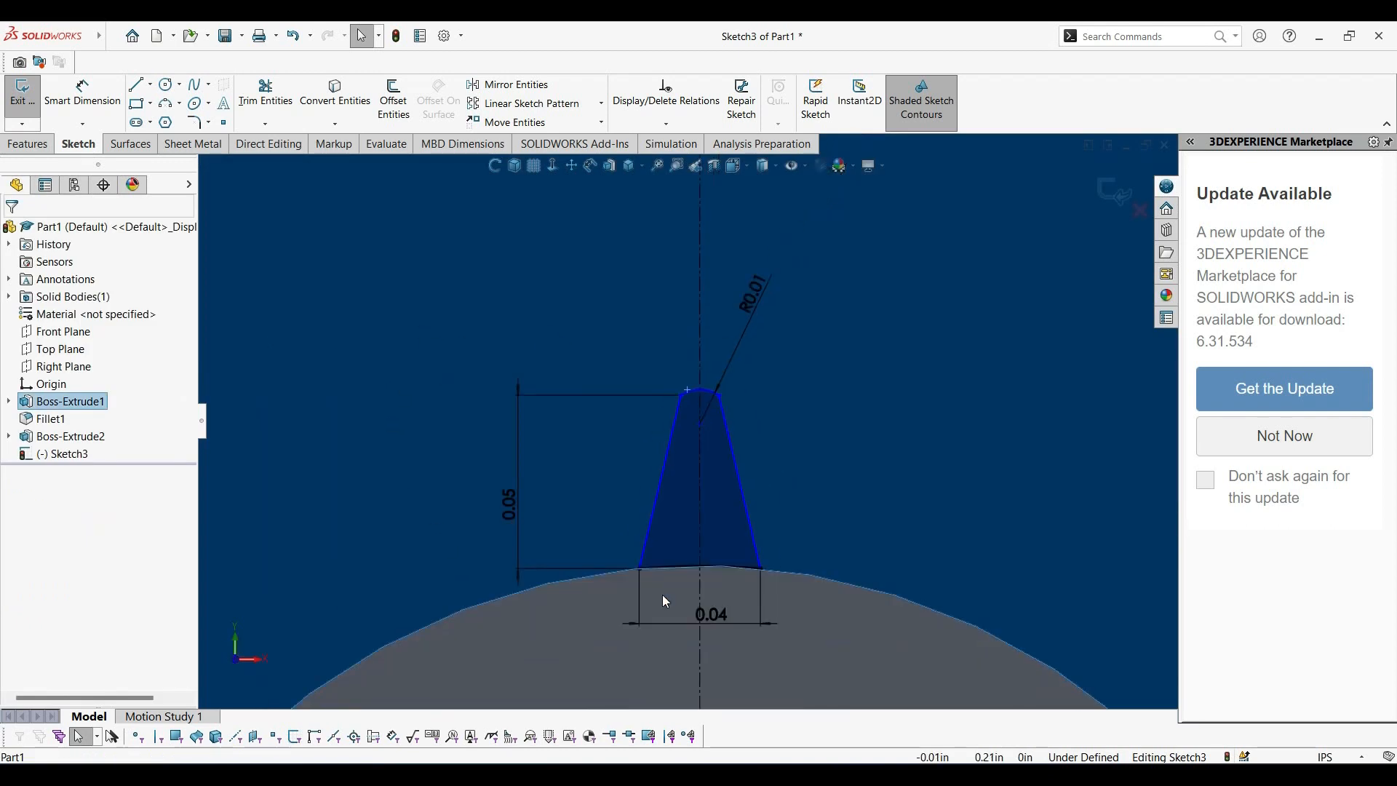
left_click(815, 634)
left_click(857, 390)
left_click(649, 553)
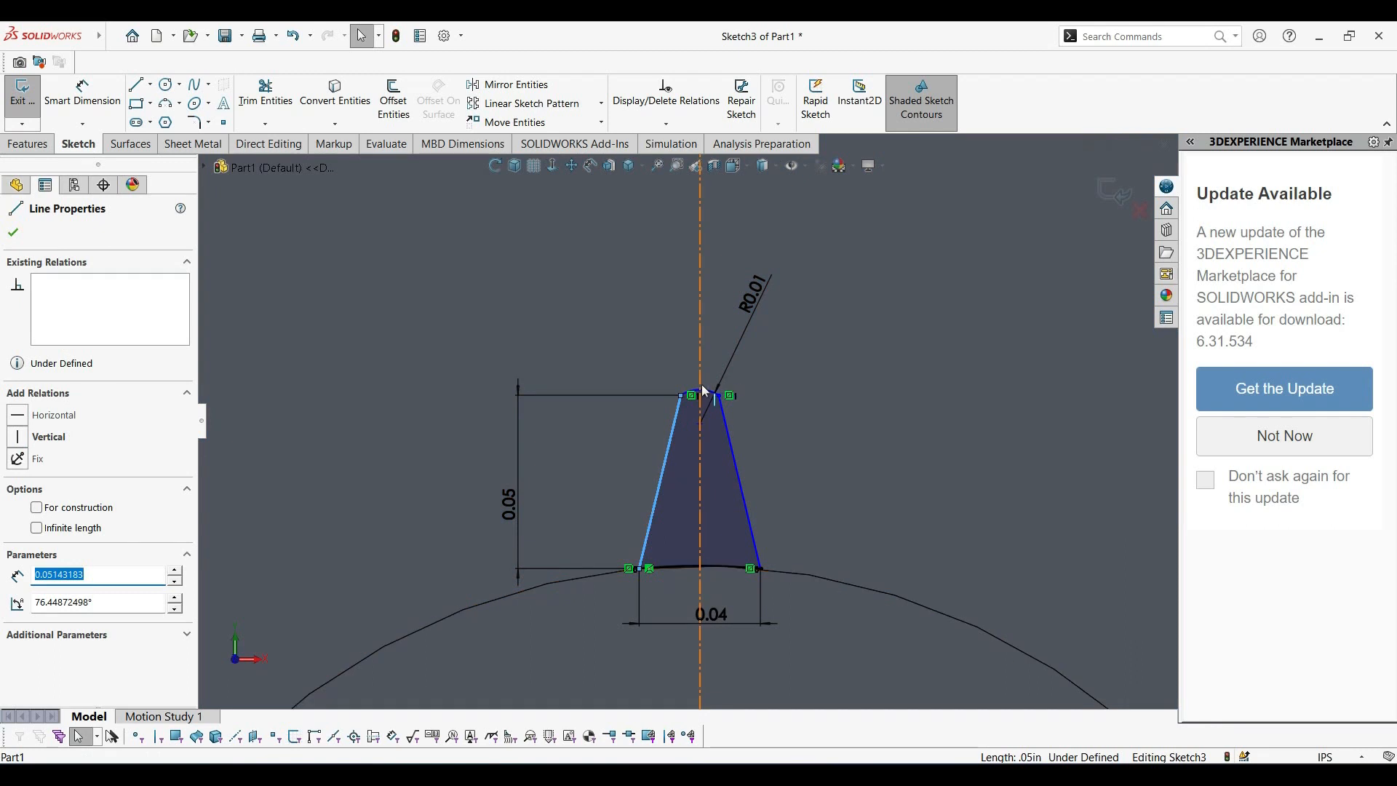
left_click(710, 395, "ctrl")
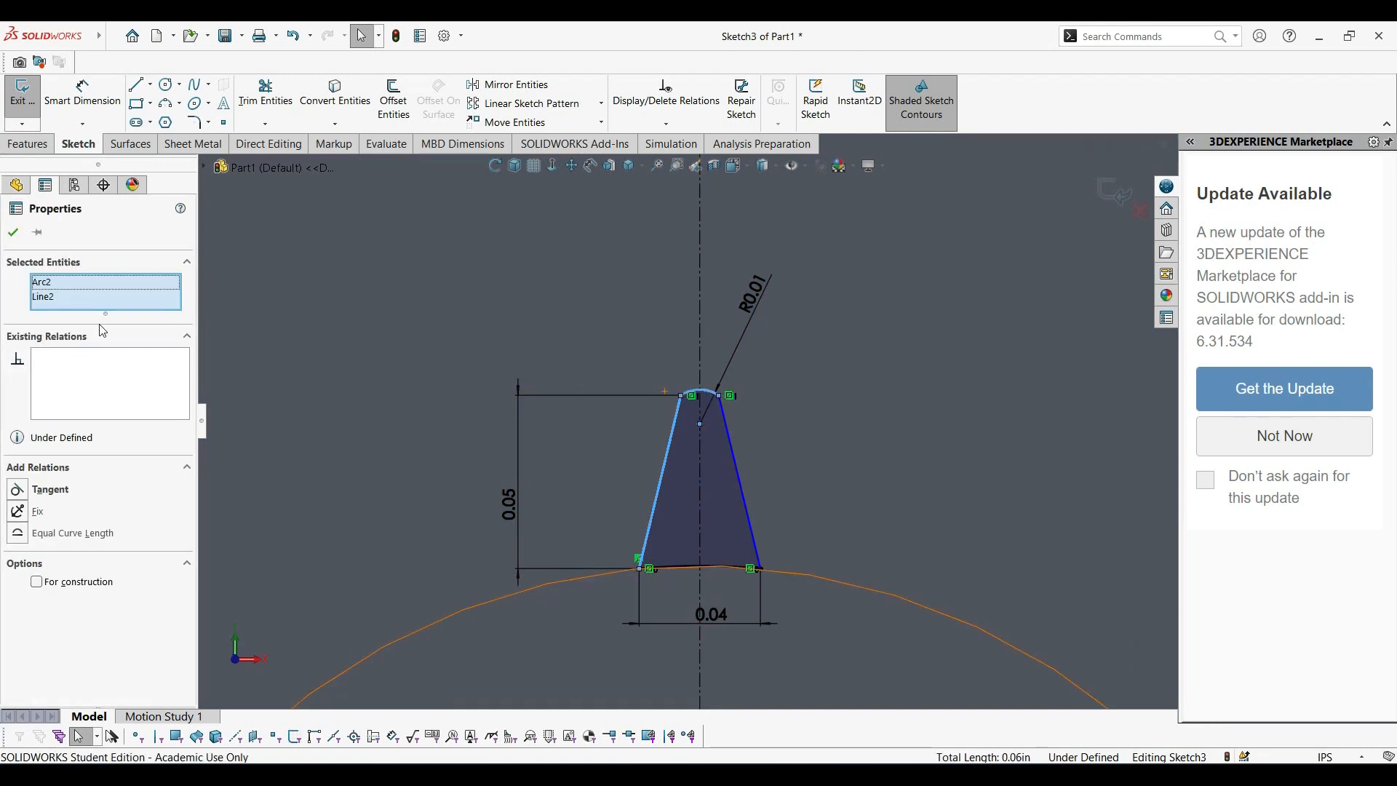
left_click(18, 490)
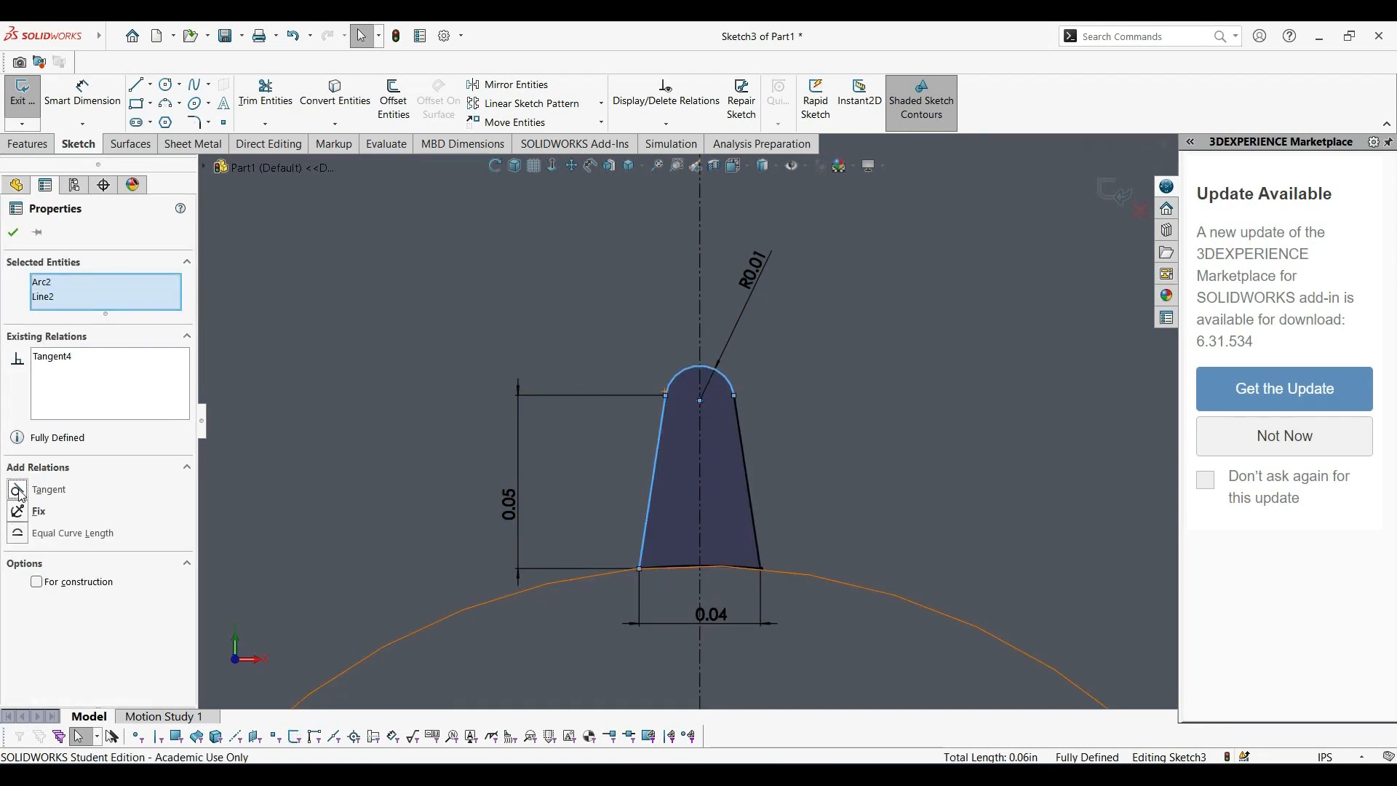
left_click(14, 234)
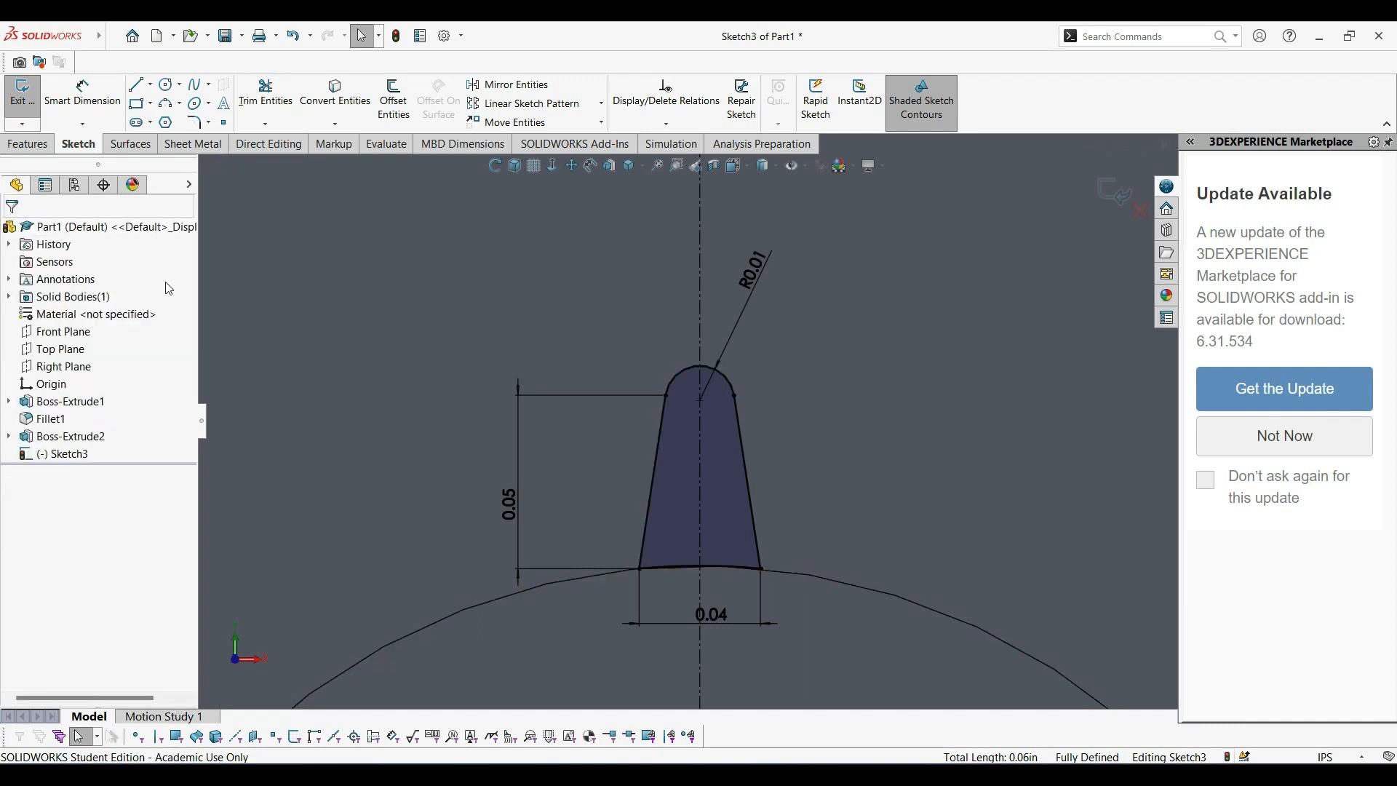
Start a circular sketch pattern of the tooth profile, selecting both slanted lines, the tip arc and the base arc.
scroll(691, 386, "down", 4)
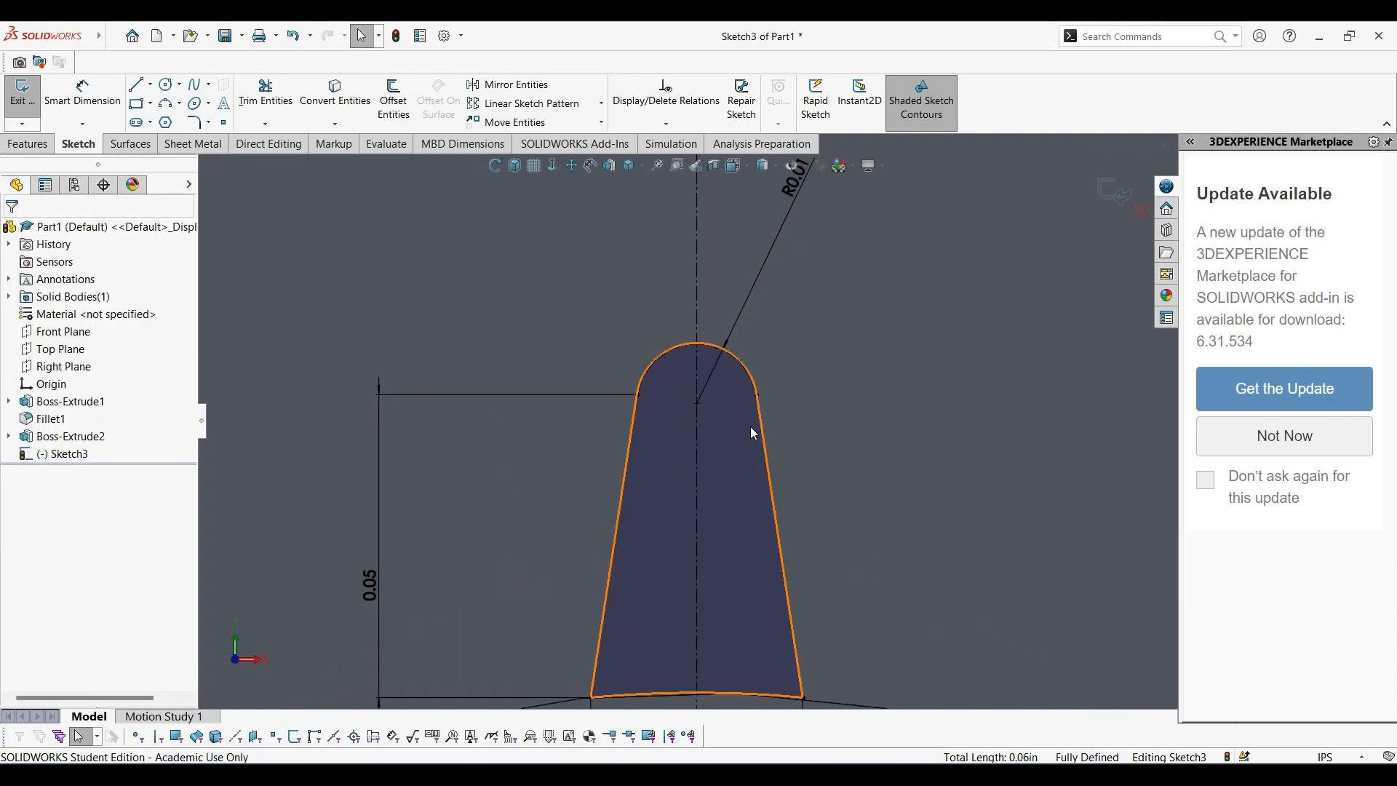
scroll(660, 418, "up", 3)
scroll(727, 544, "down", 5)
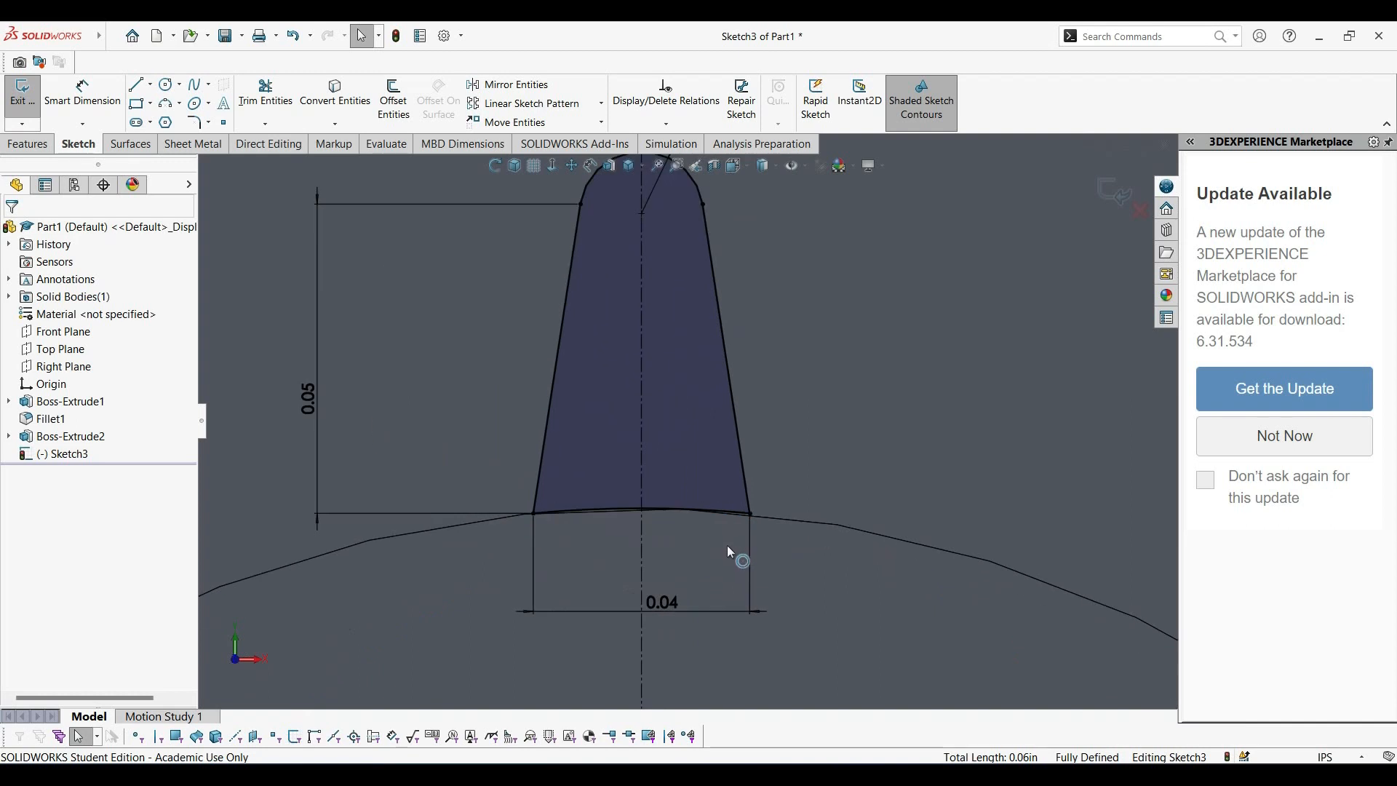
scroll(675, 438, "up", 6)
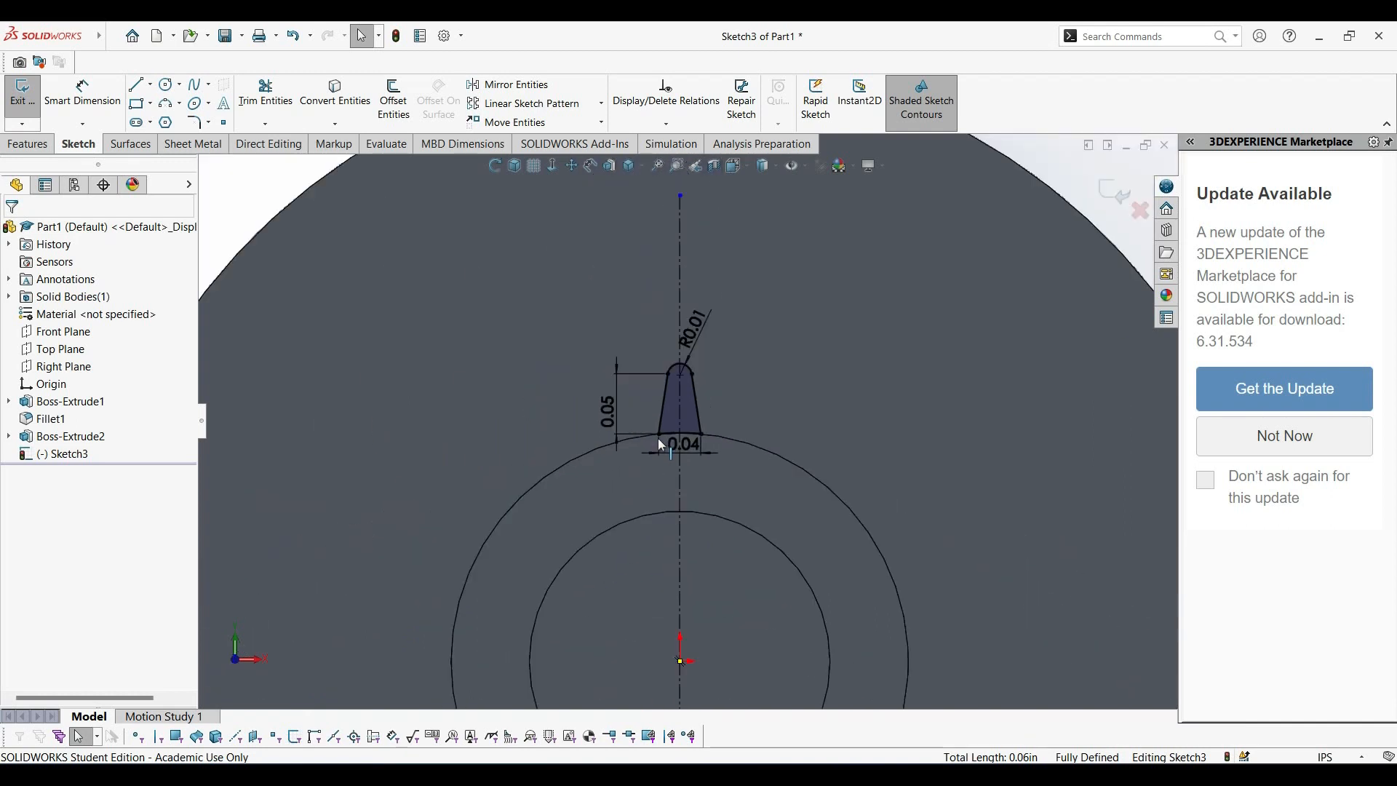
left_click(606, 108)
left_click(575, 139)
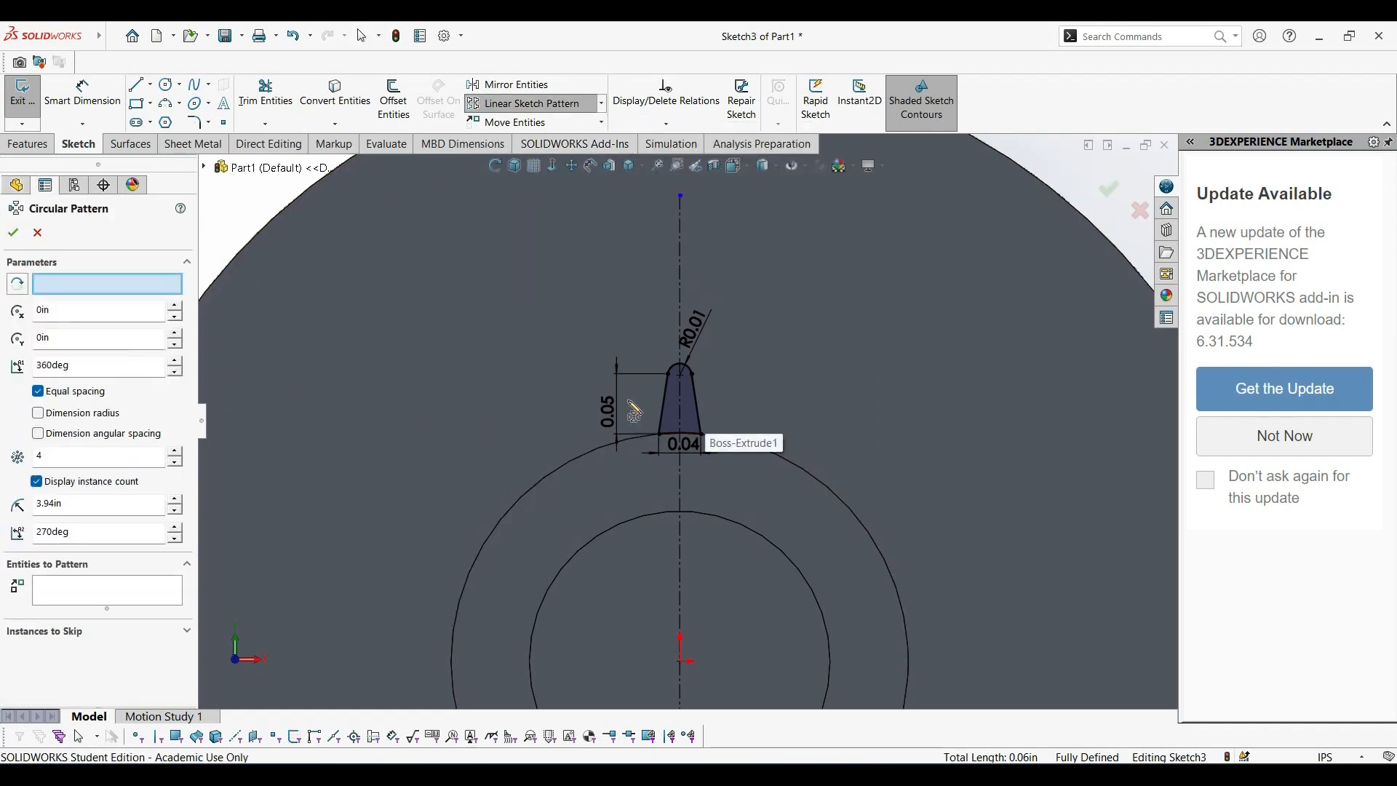
left_click(664, 421)
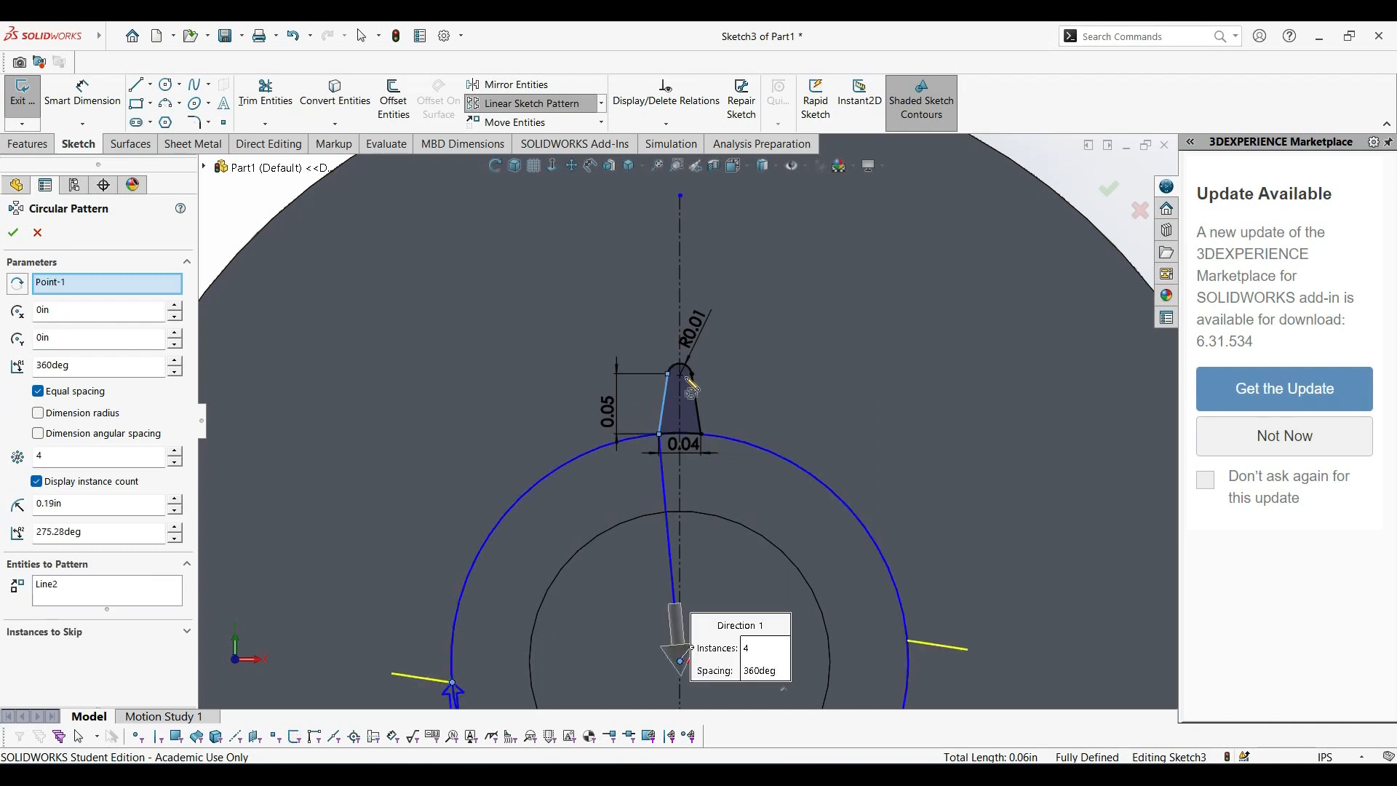
left_click(673, 370)
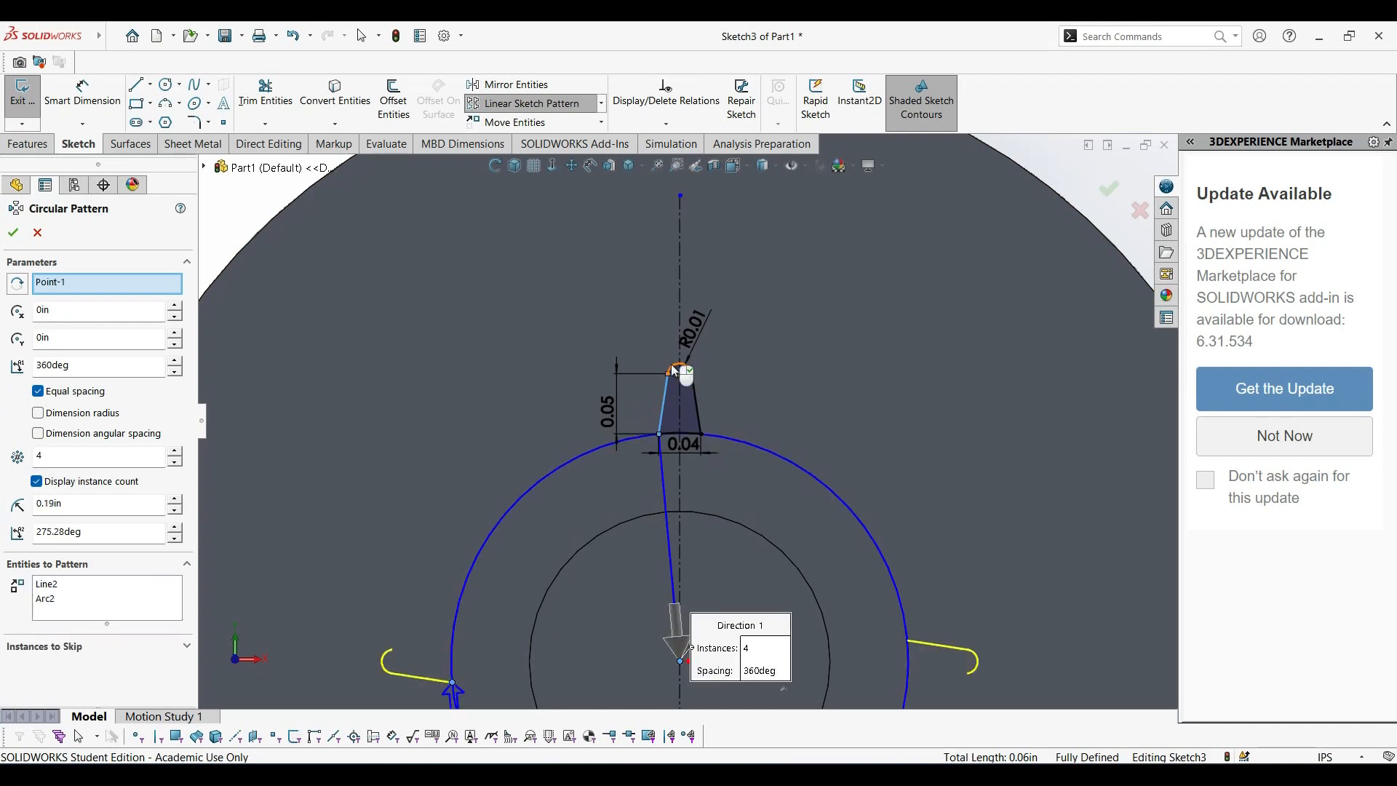
left_click(697, 406)
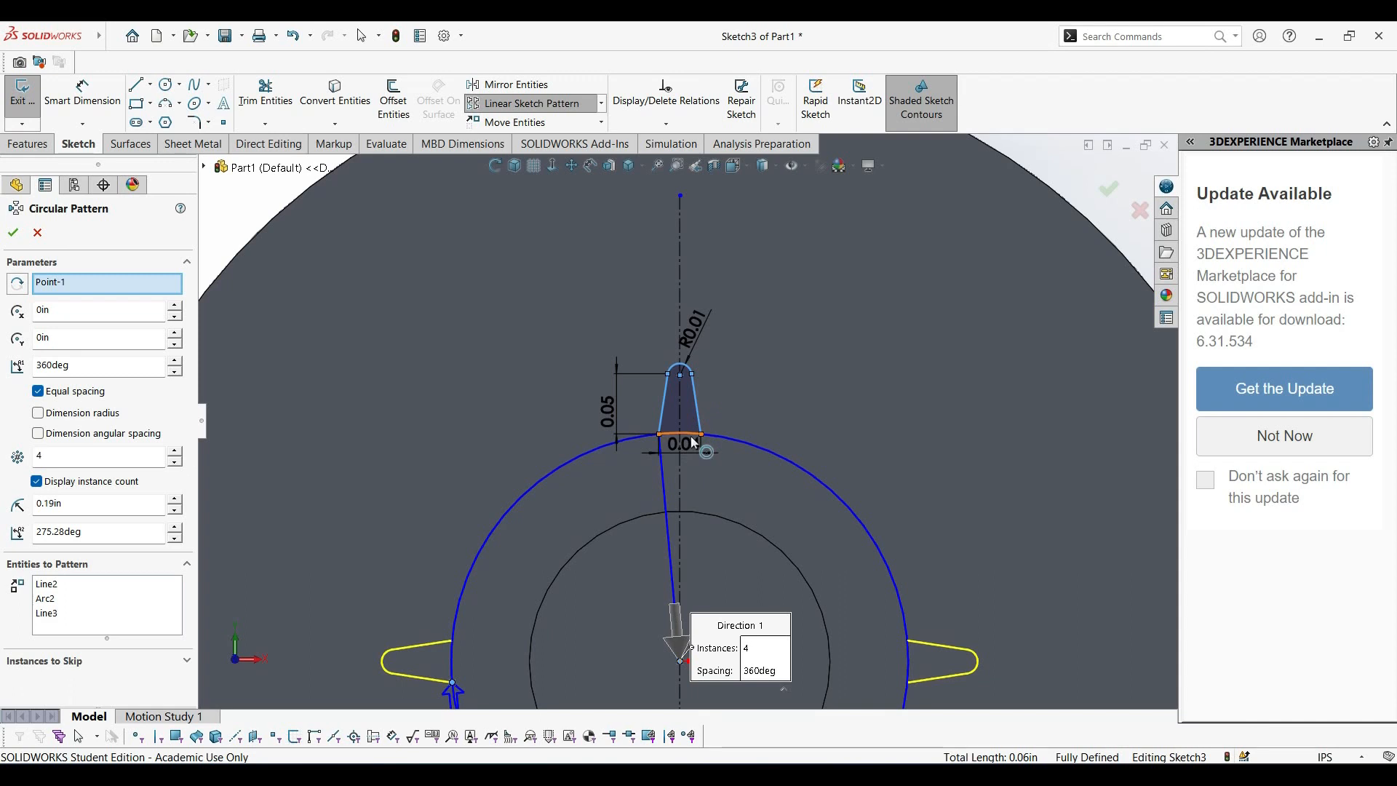
left_click(695, 441)
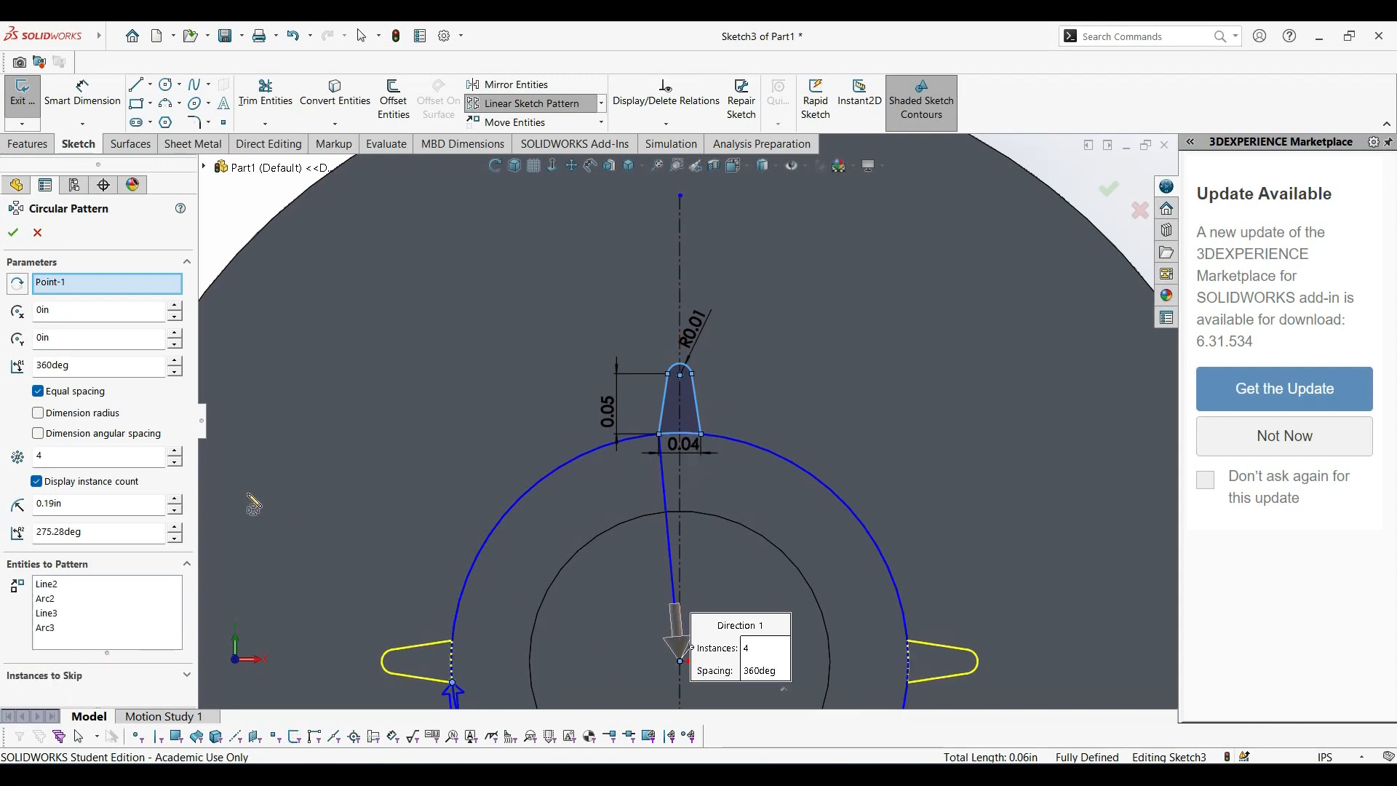
Use the ring's outer edge as the pattern axis and create 9 equally spaced teeth over 360 degrees.
left_click(82, 286)
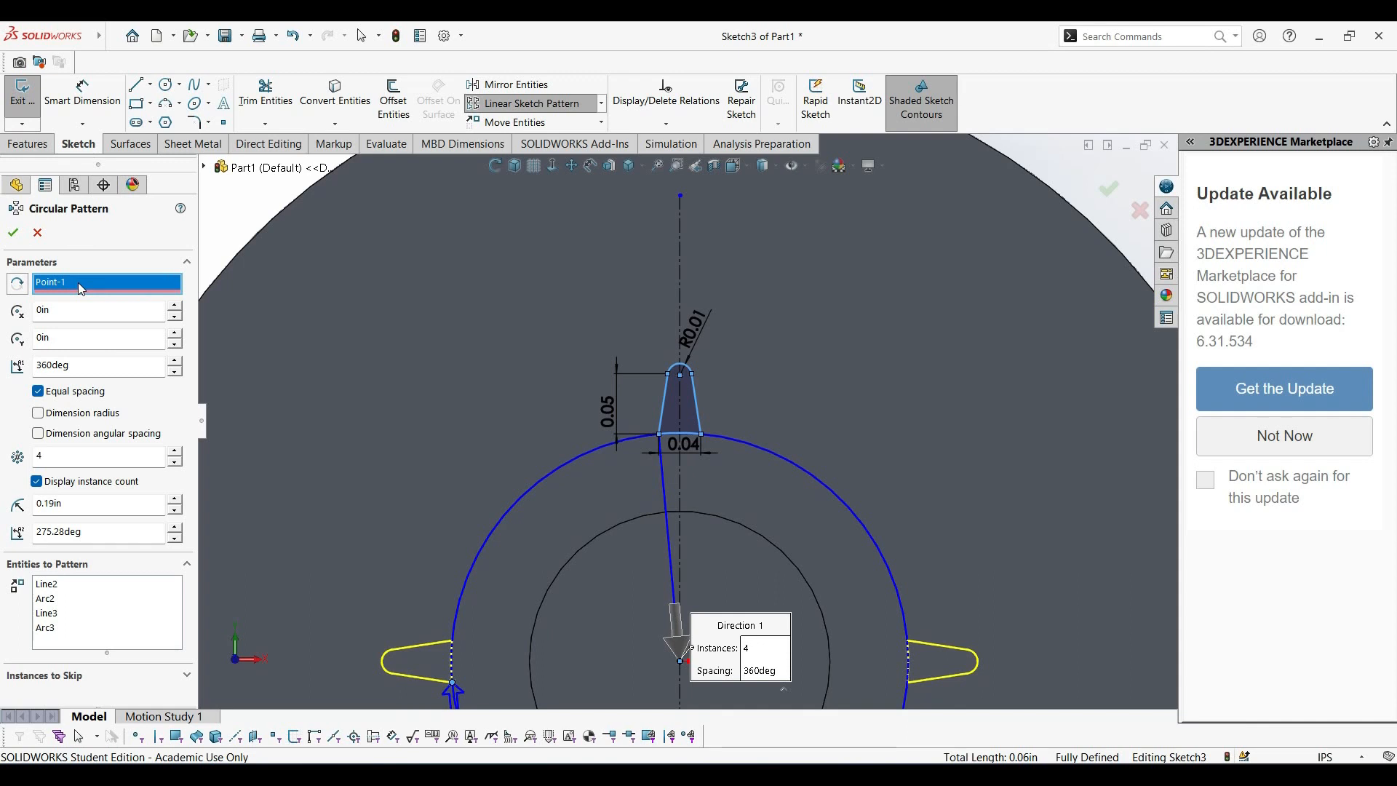
key("Delete")
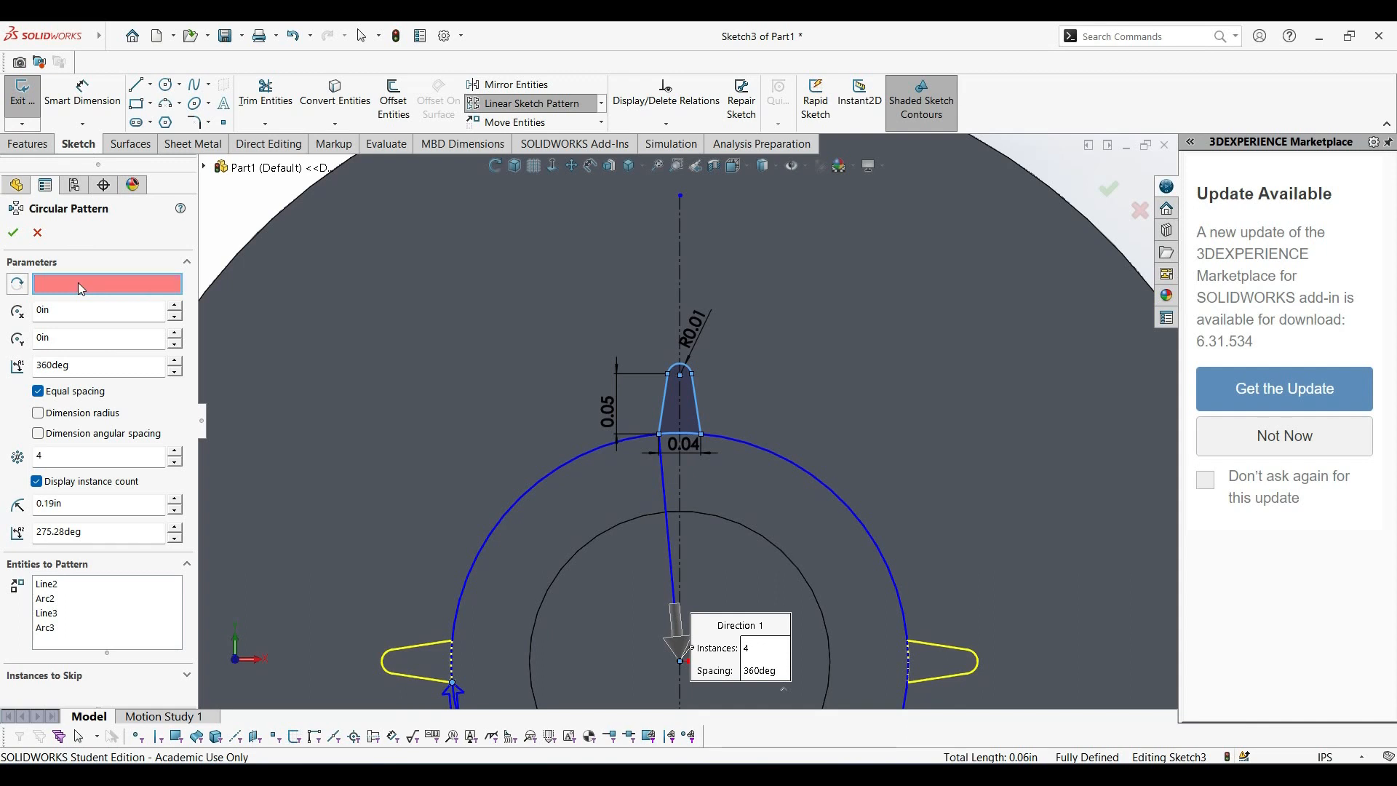
left_click(579, 467)
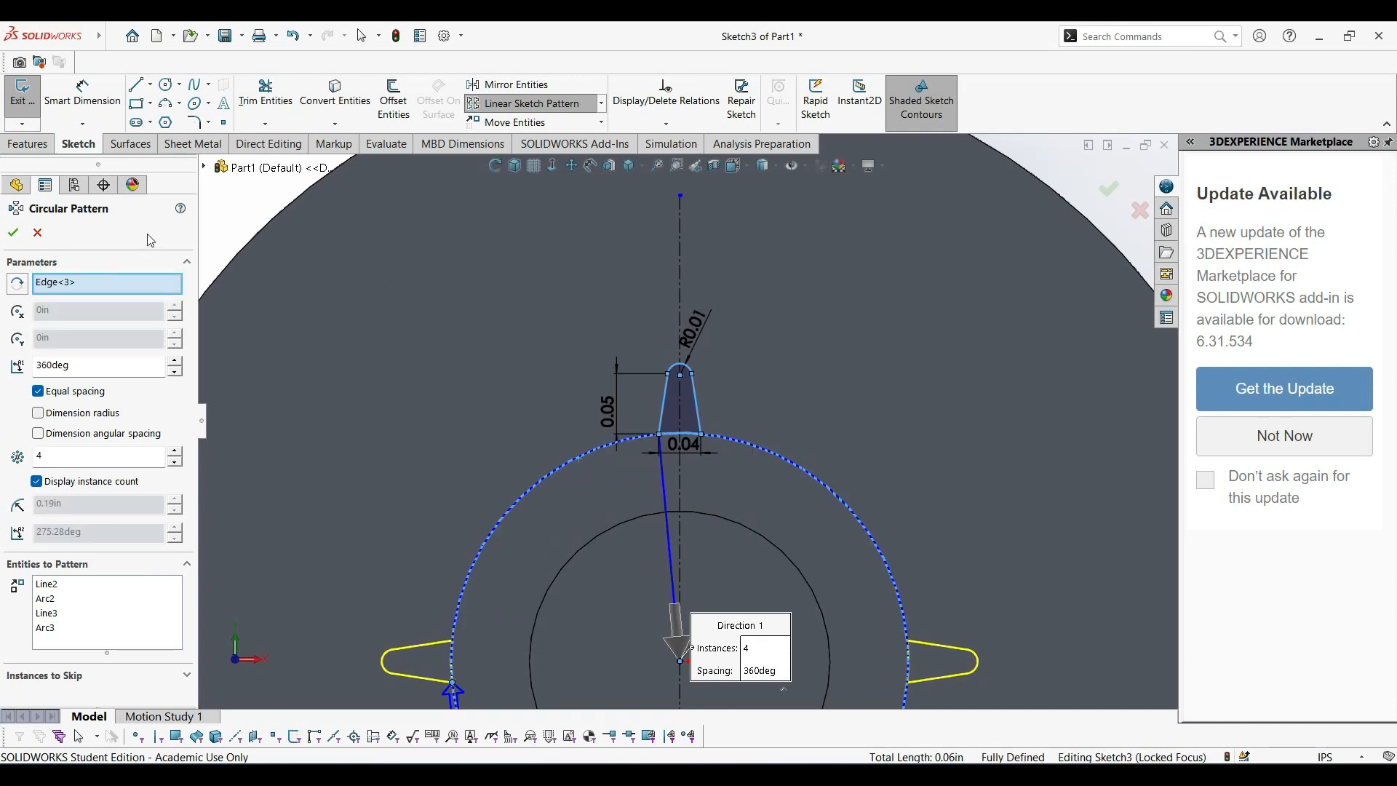
double_click(62, 460)
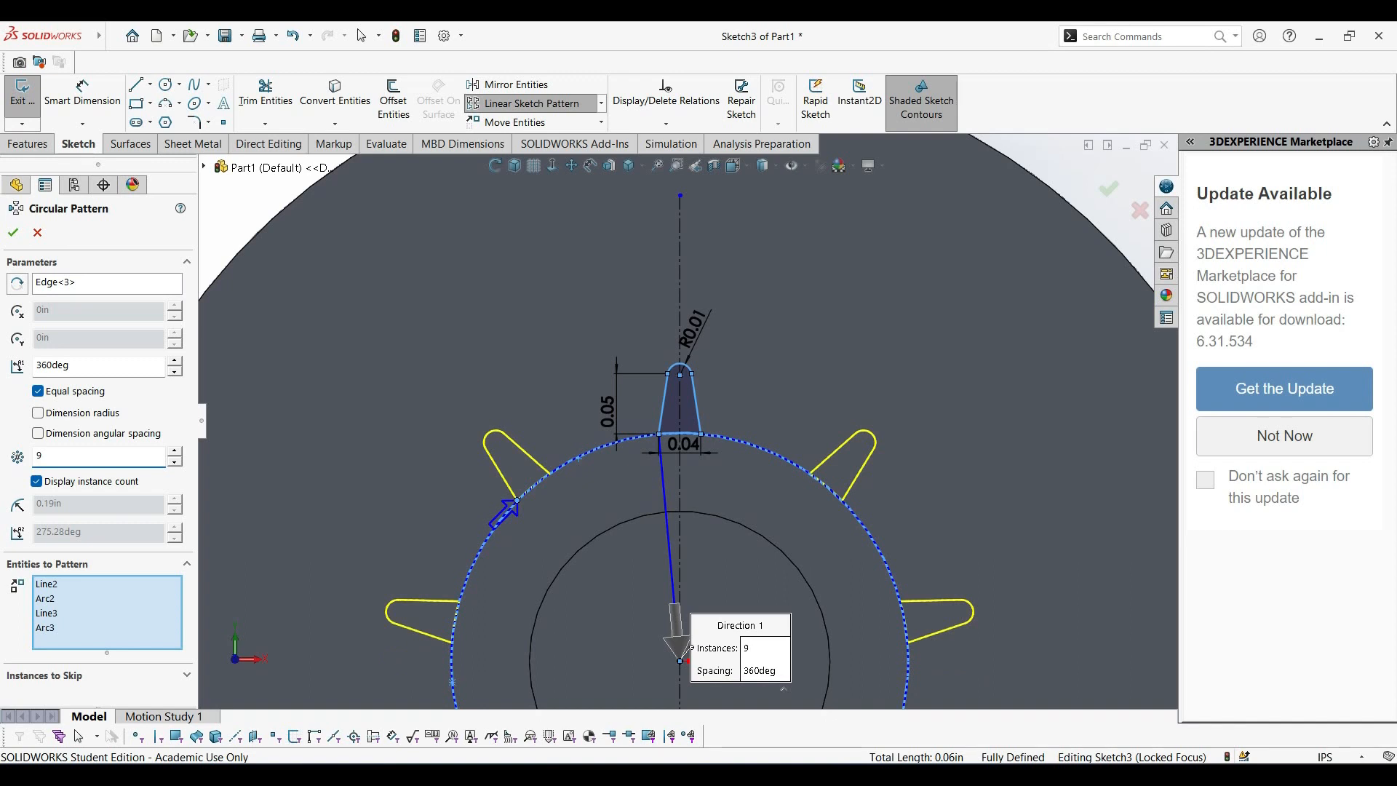
scroll(696, 687, "up", 5)
scroll(691, 662, "down", 3)
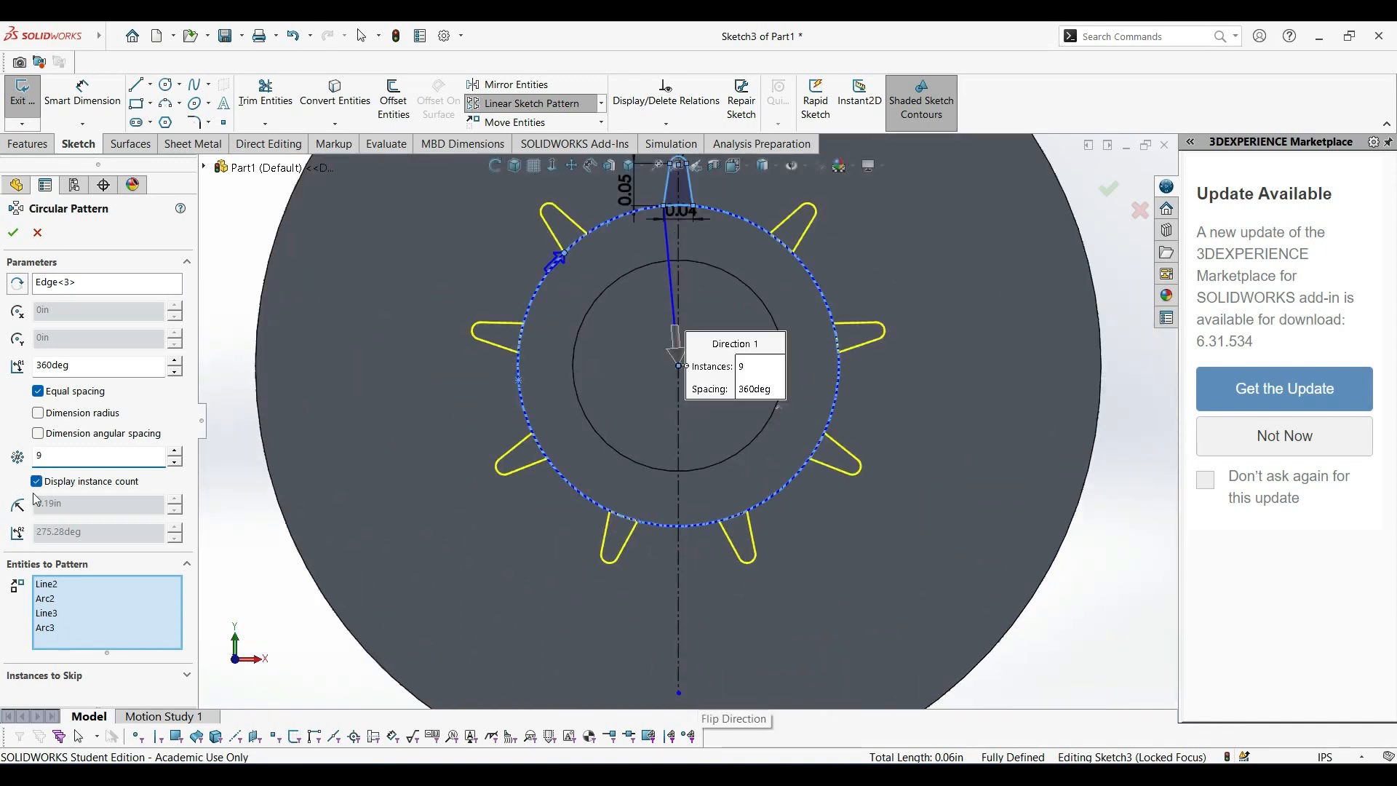
left_click(13, 232)
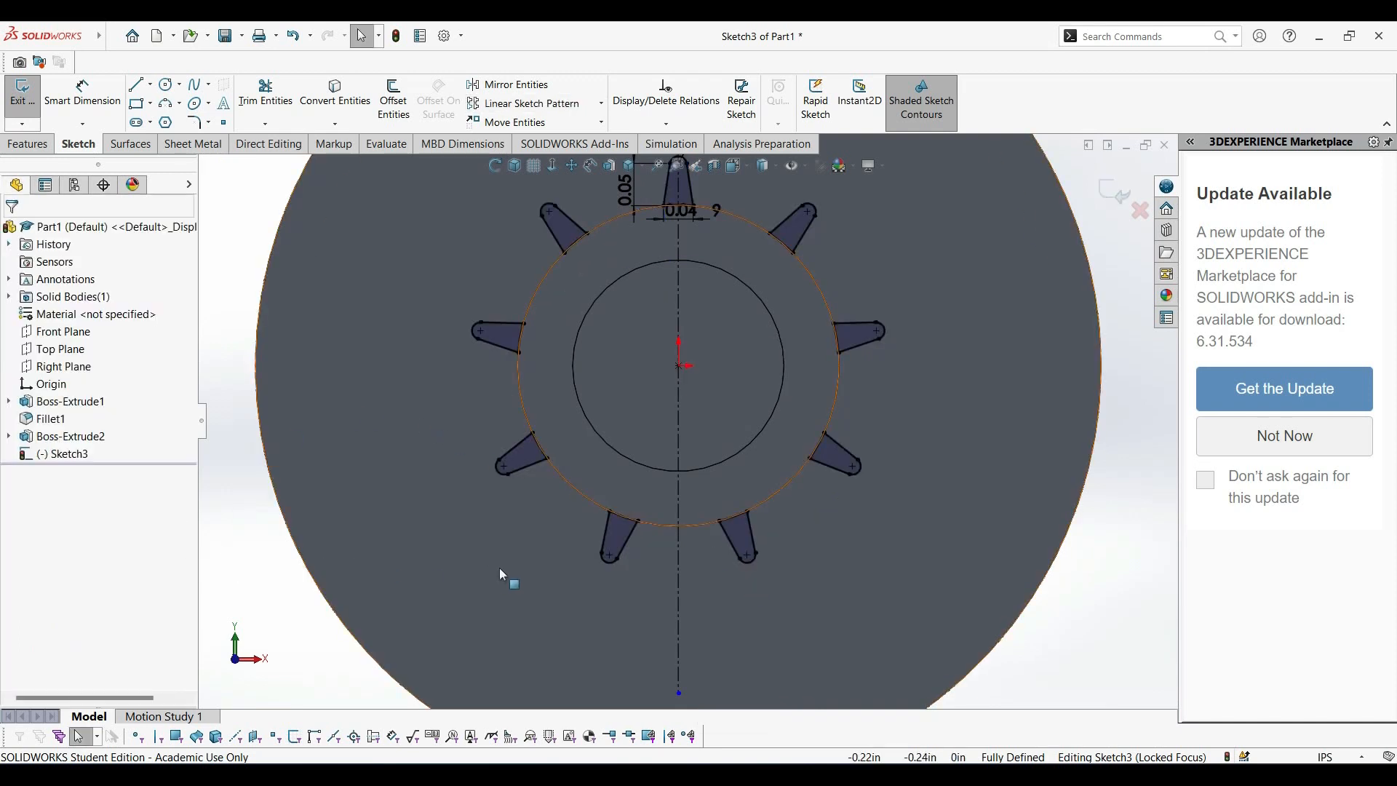
Extrude the patterned tooth profiles 0.025 in from the sketch plane, merged with the disc cap.
scroll(683, 417, "up", 1)
scroll(626, 298, "down", 3)
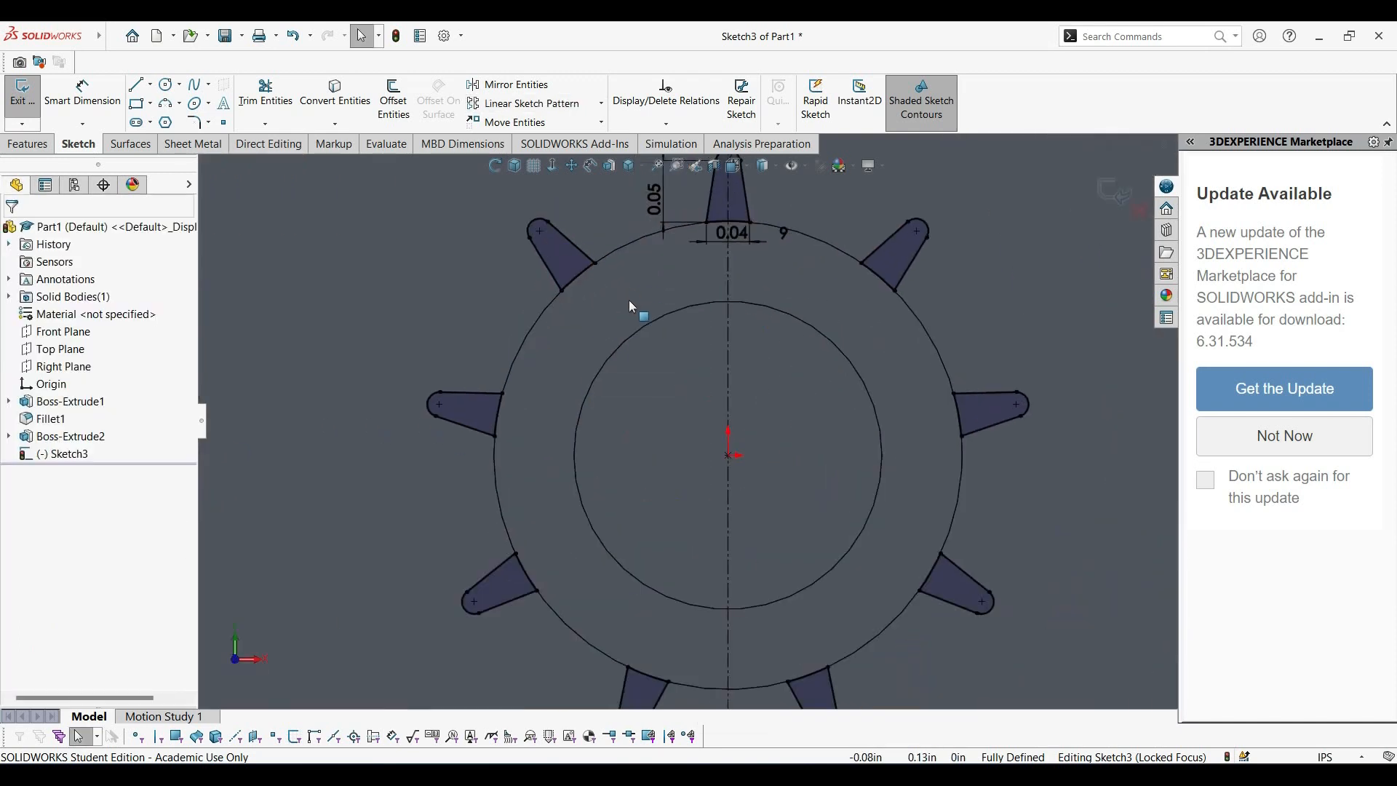
left_click(514, 166)
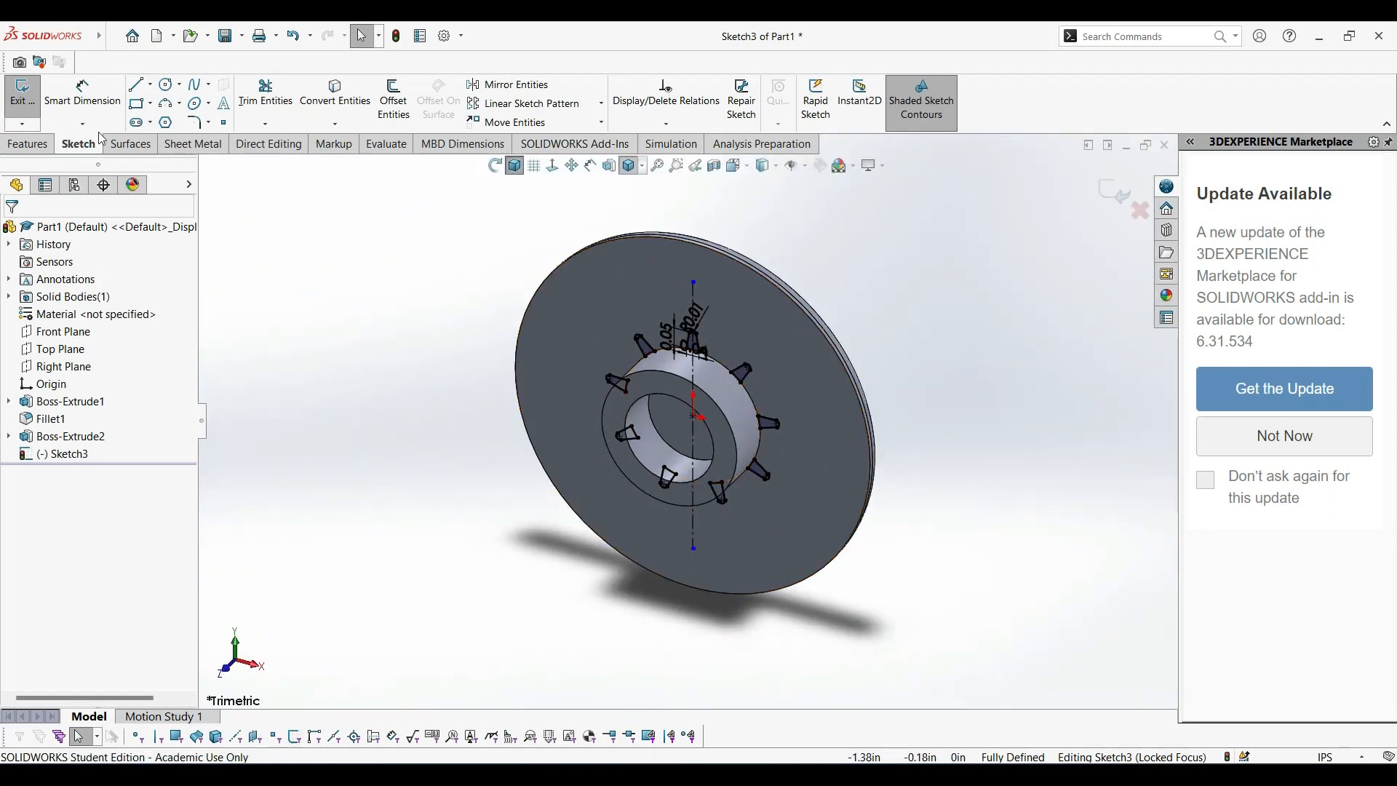
left_click(38, 147)
left_click(29, 99)
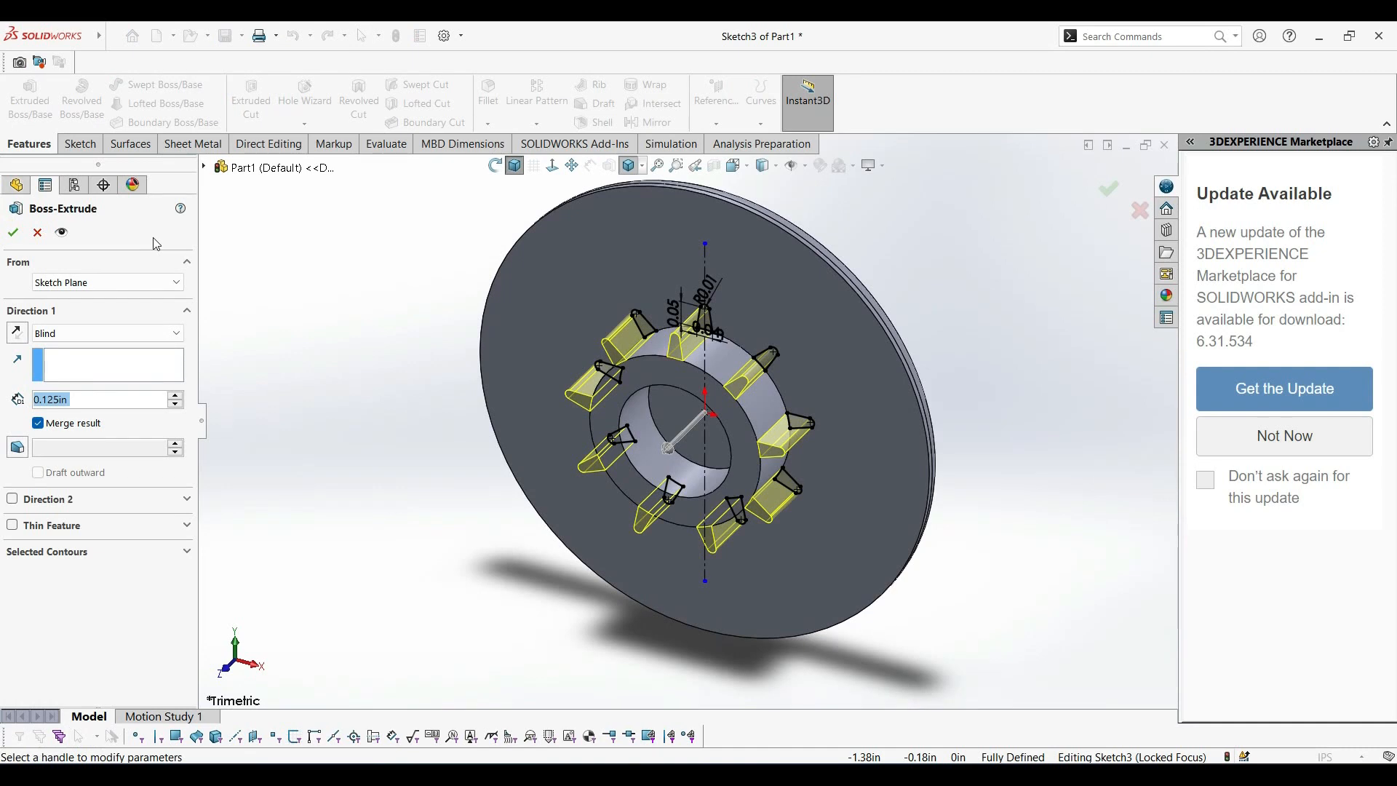
type("0.025")
key("Return")
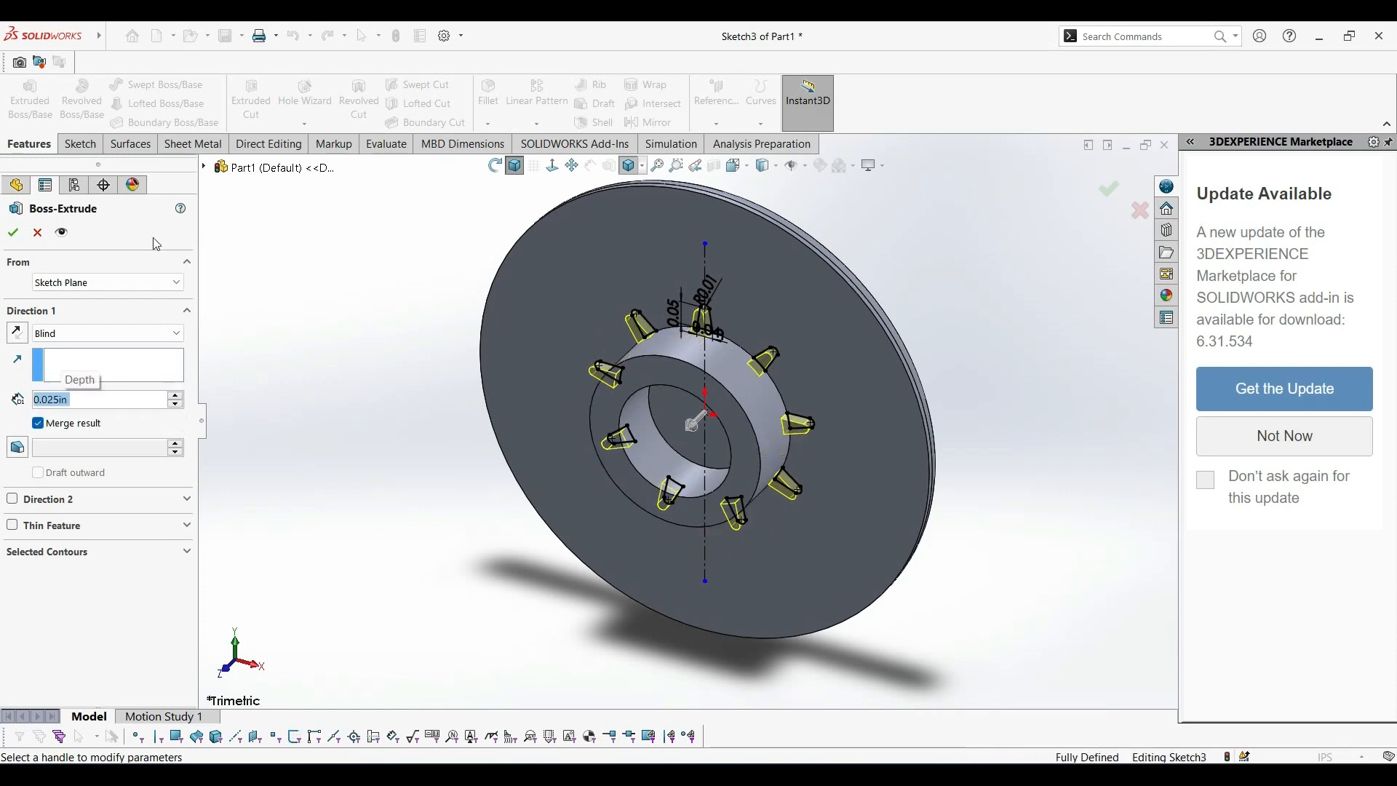
left_click(12, 233)
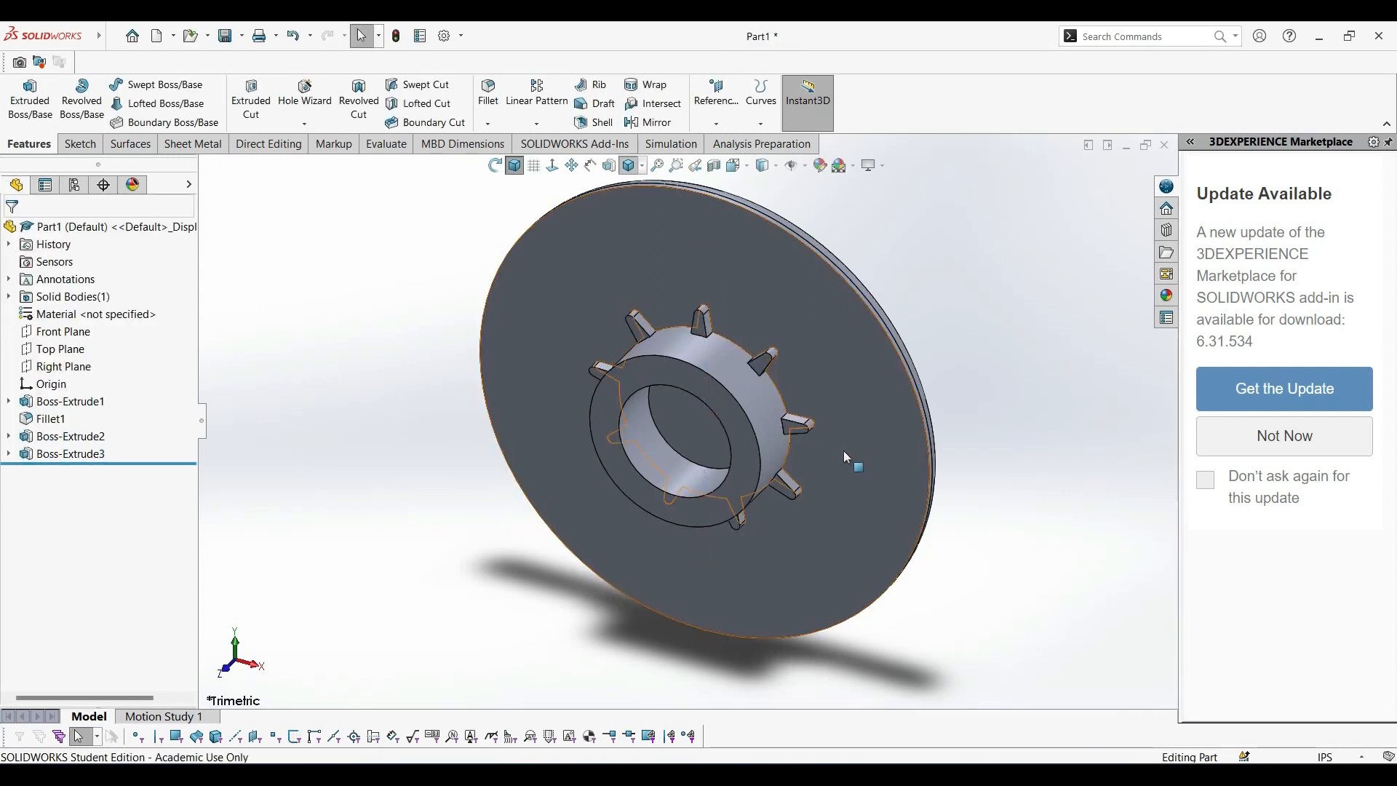
scroll(748, 409, "down", 6)
scroll(565, 369, "up", 10)
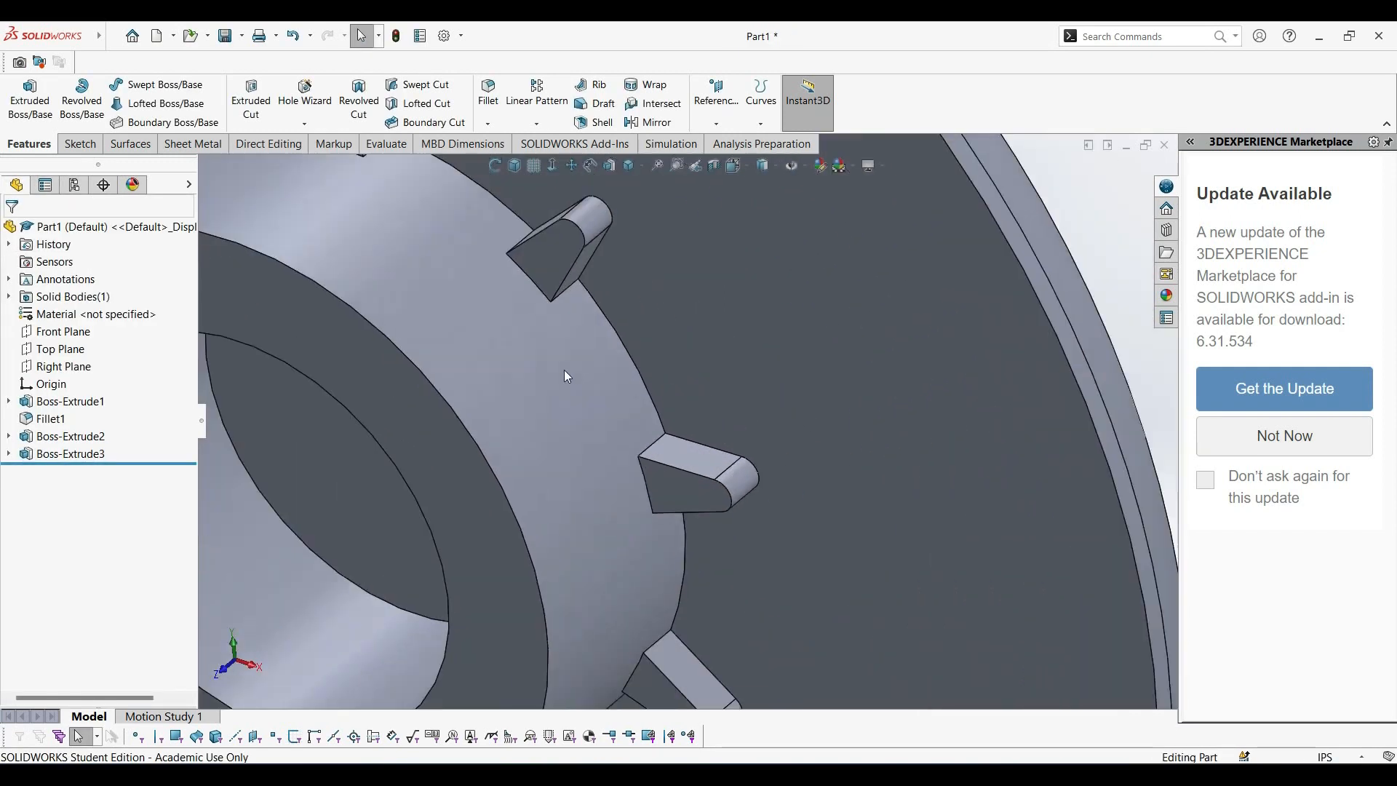
middle_click_drag(399, 378, 695, 648)
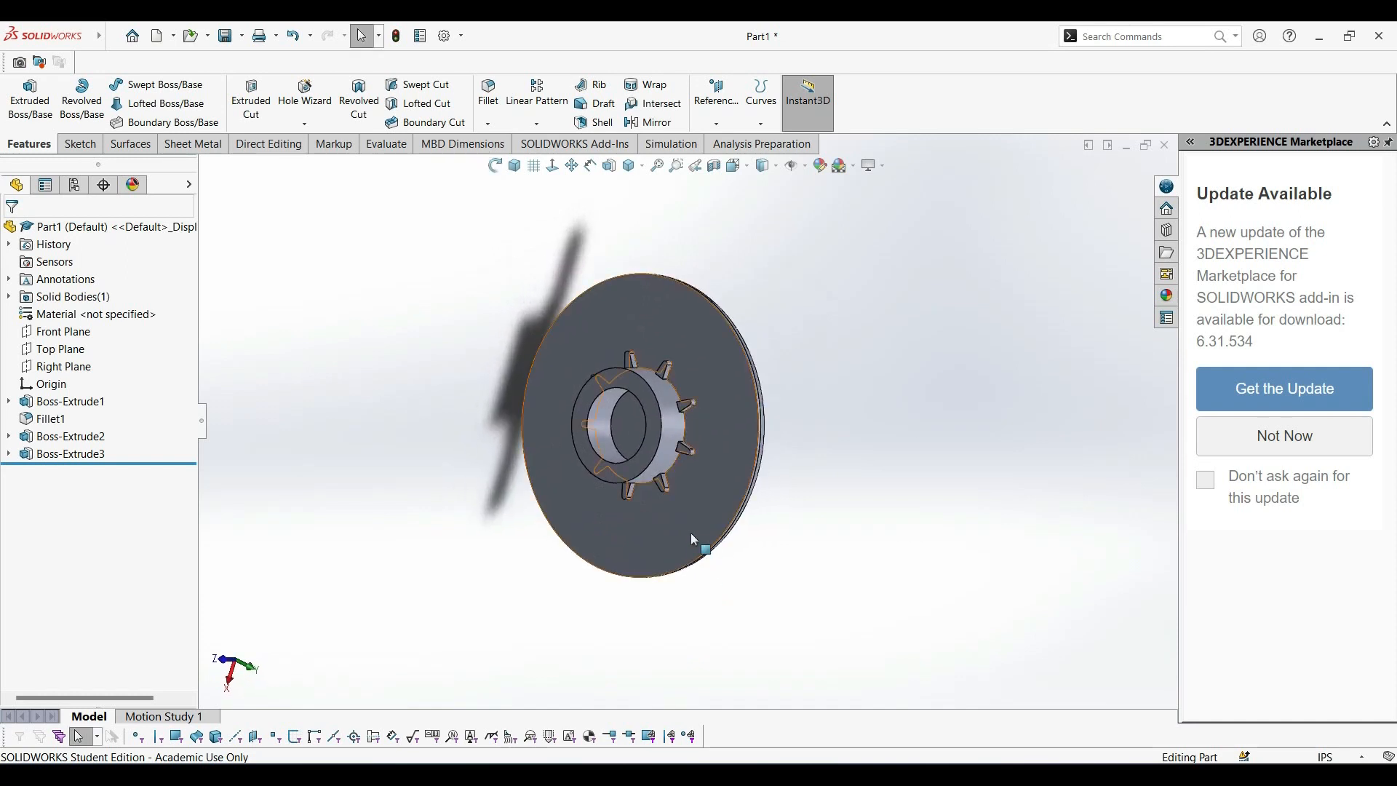
left_click(515, 166)
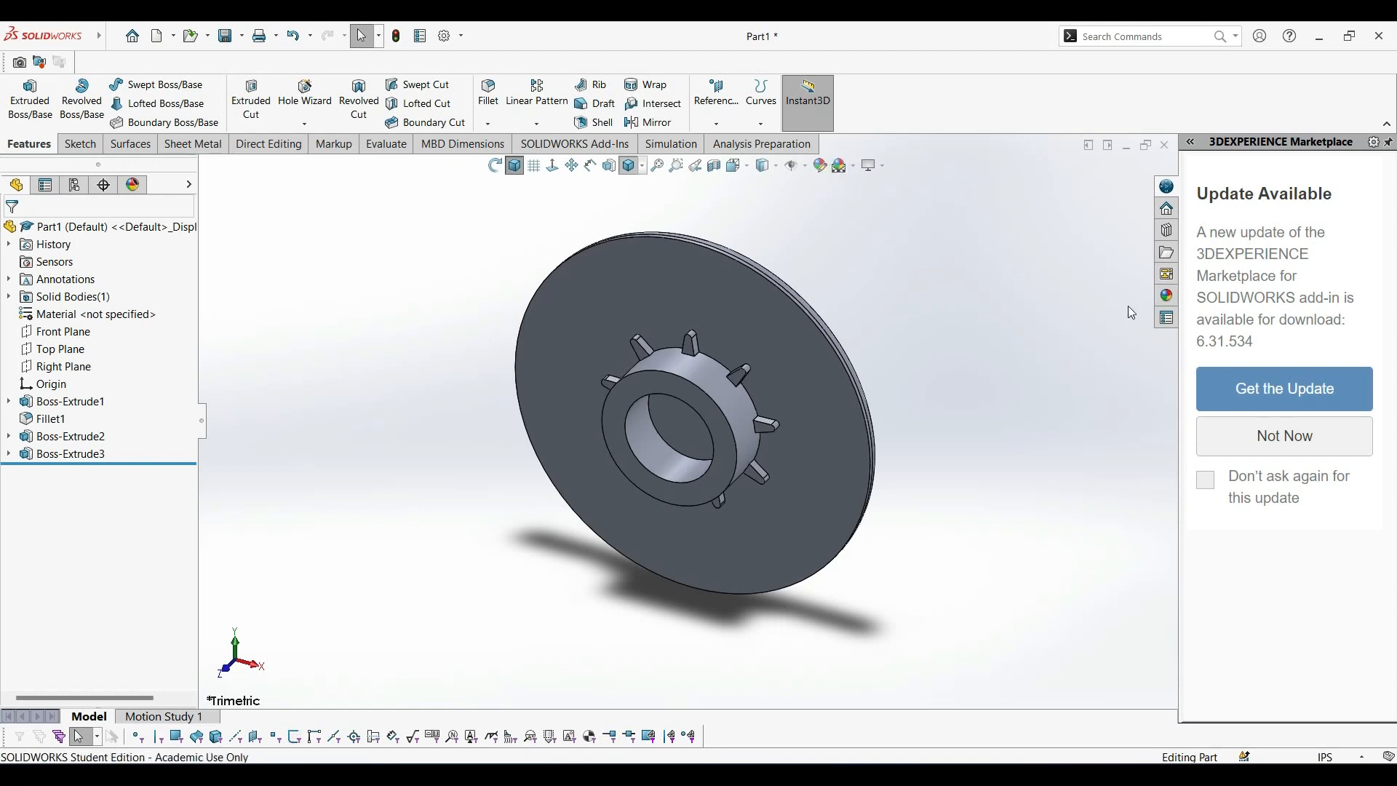
Look through the Fabric and Organic categories of the appearance library for a carbon fiber finish.
left_click(1164, 299)
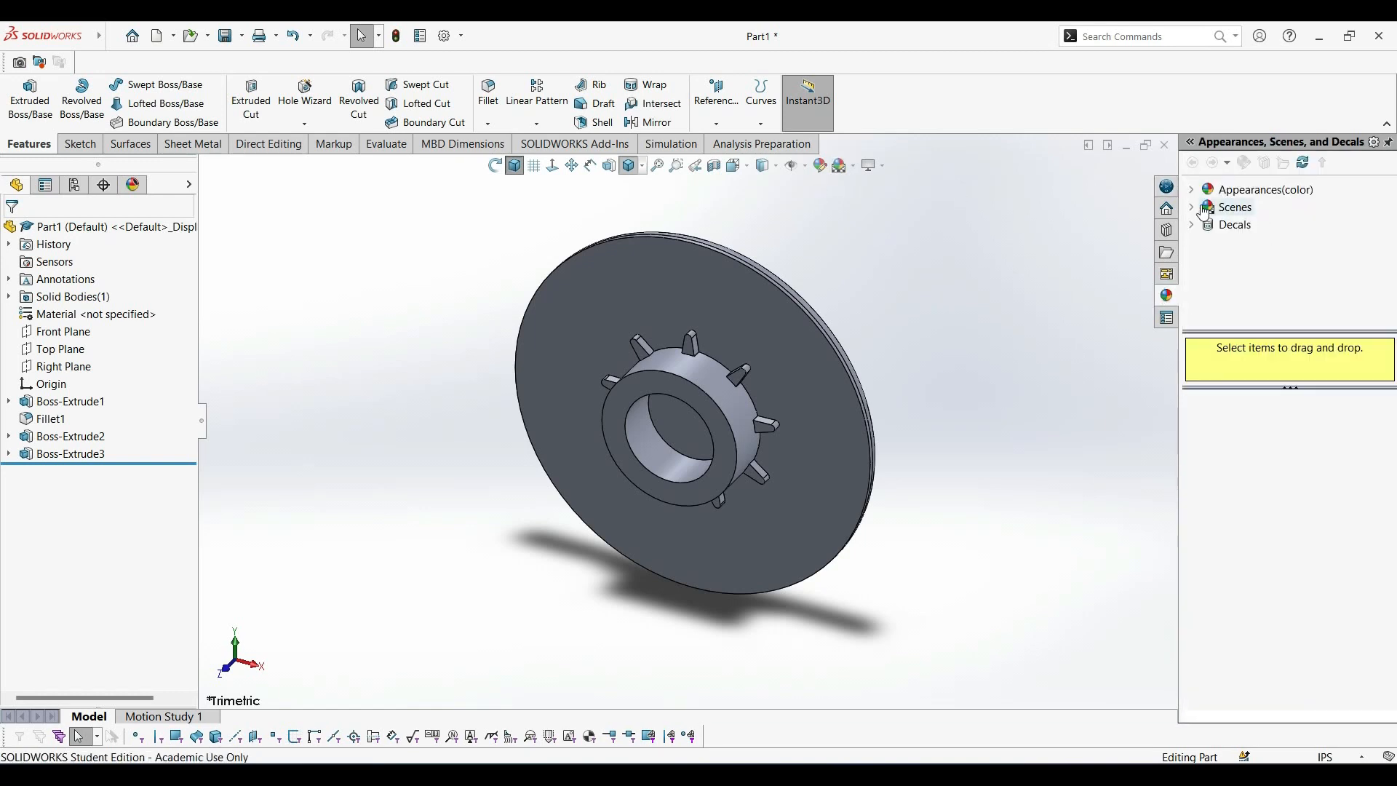
left_click(1192, 192)
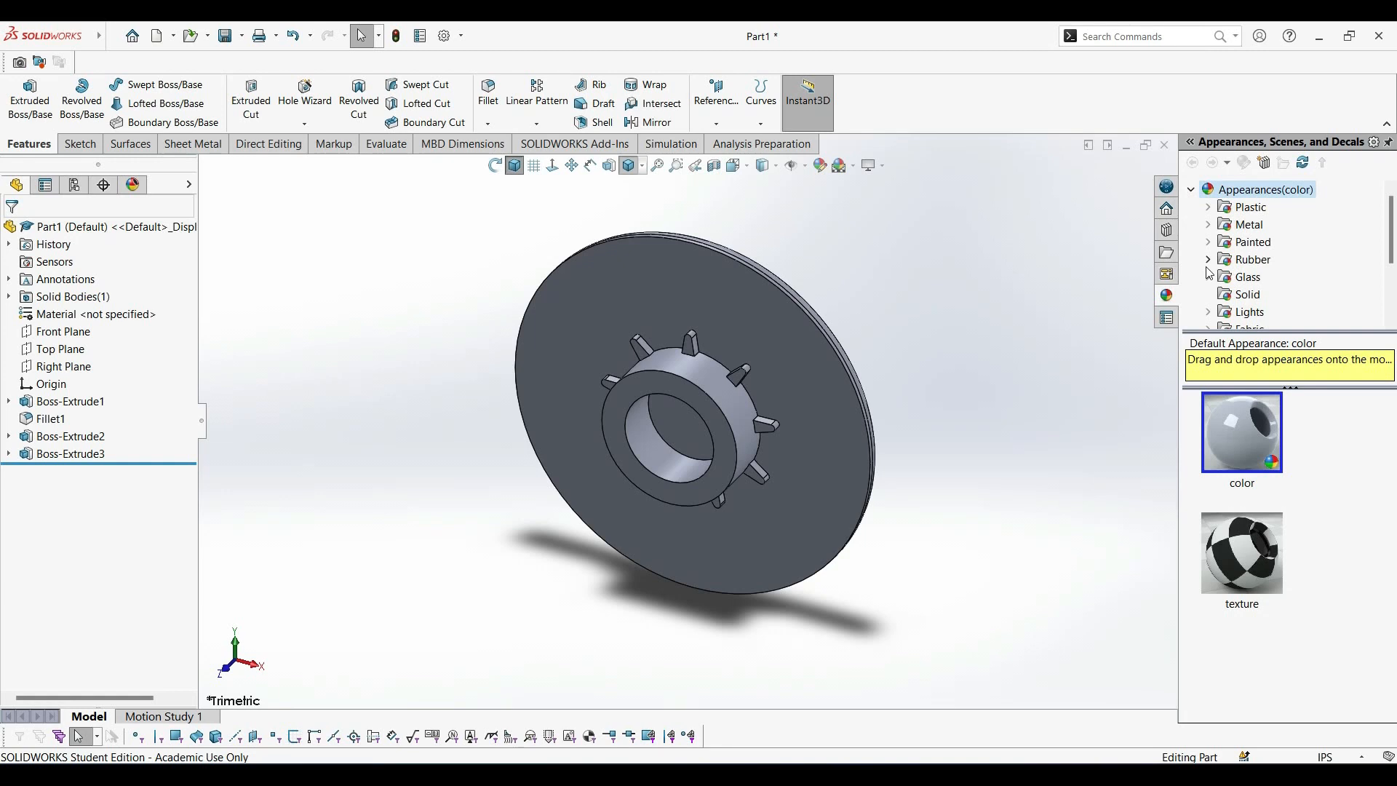
scroll(1213, 271, "down", 1)
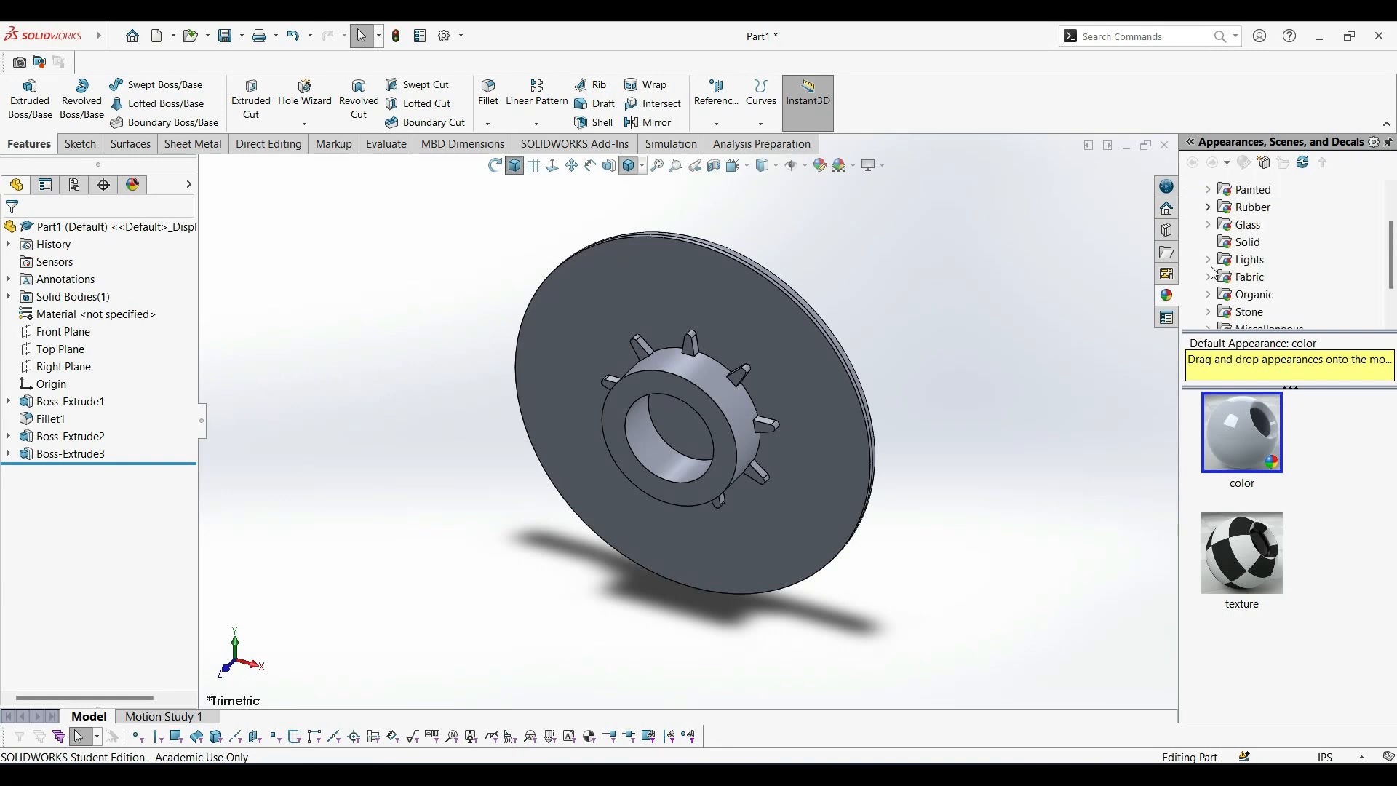
left_click(1209, 278)
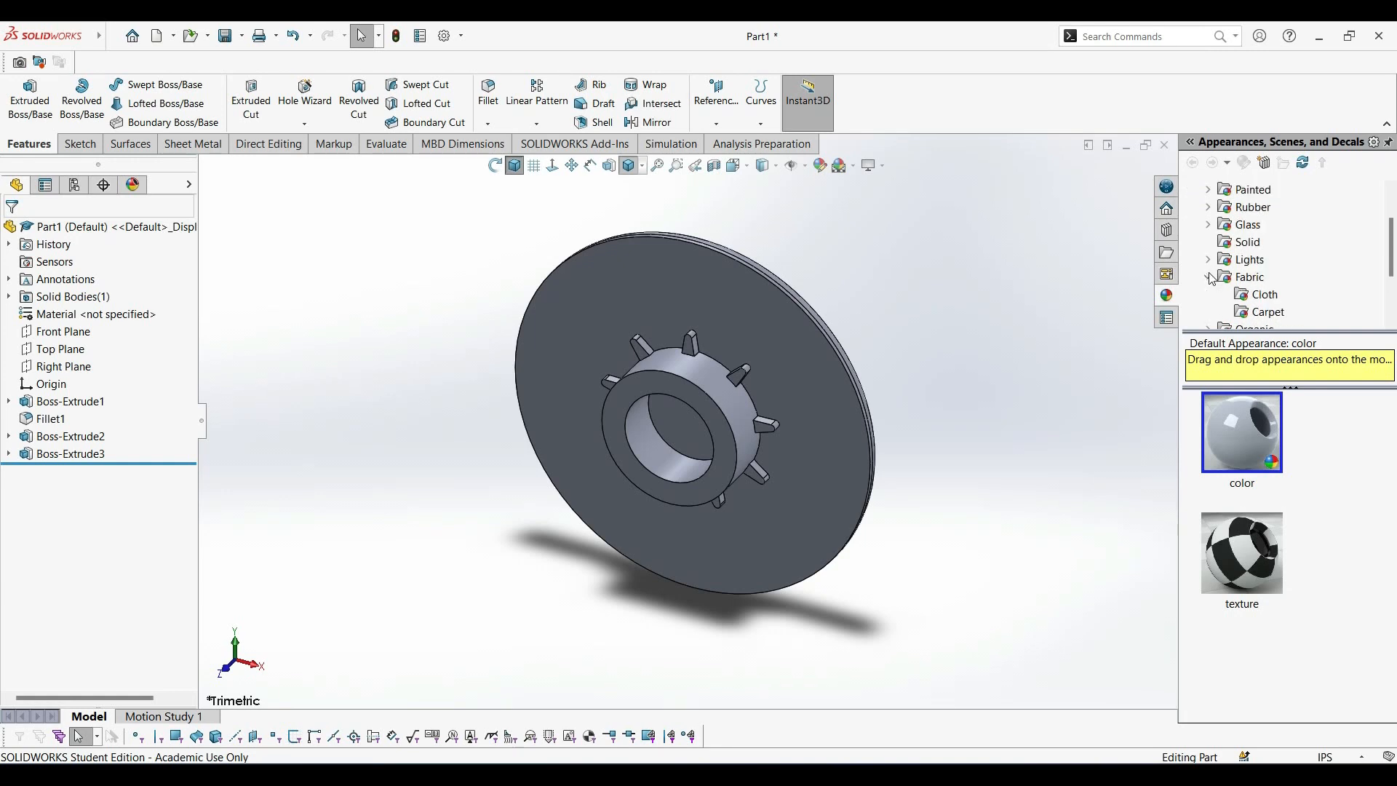
left_click(1209, 278)
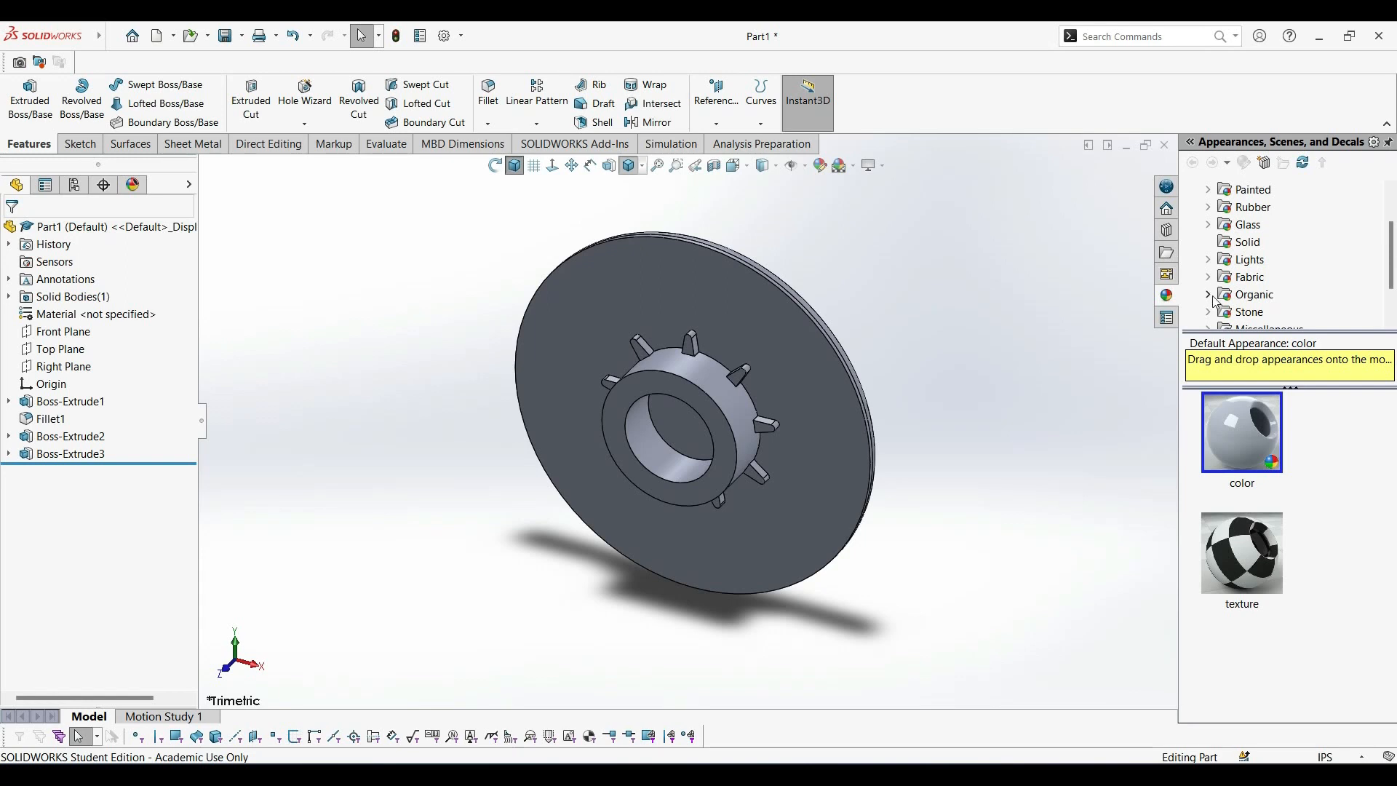
left_click(1211, 296)
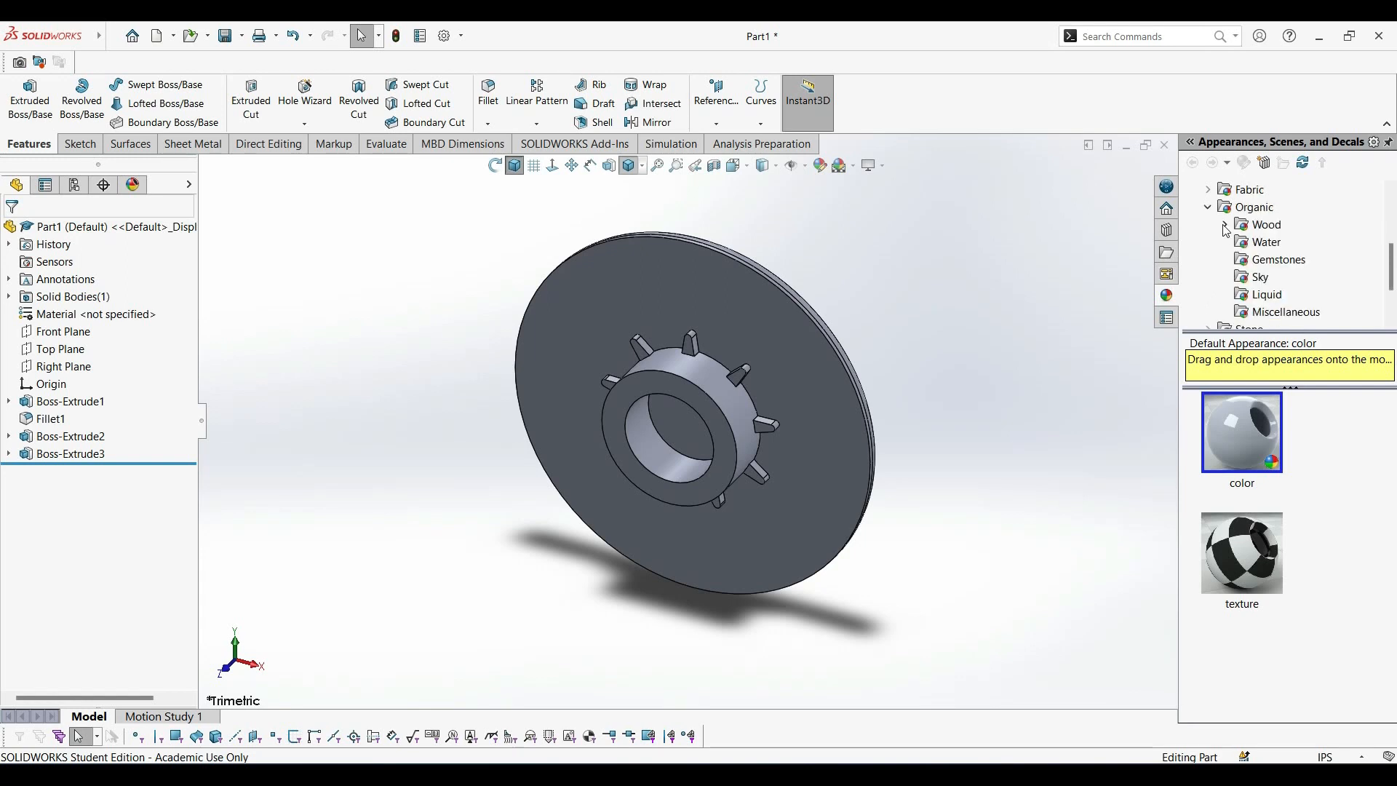
scroll(1229, 302, "down", 1)
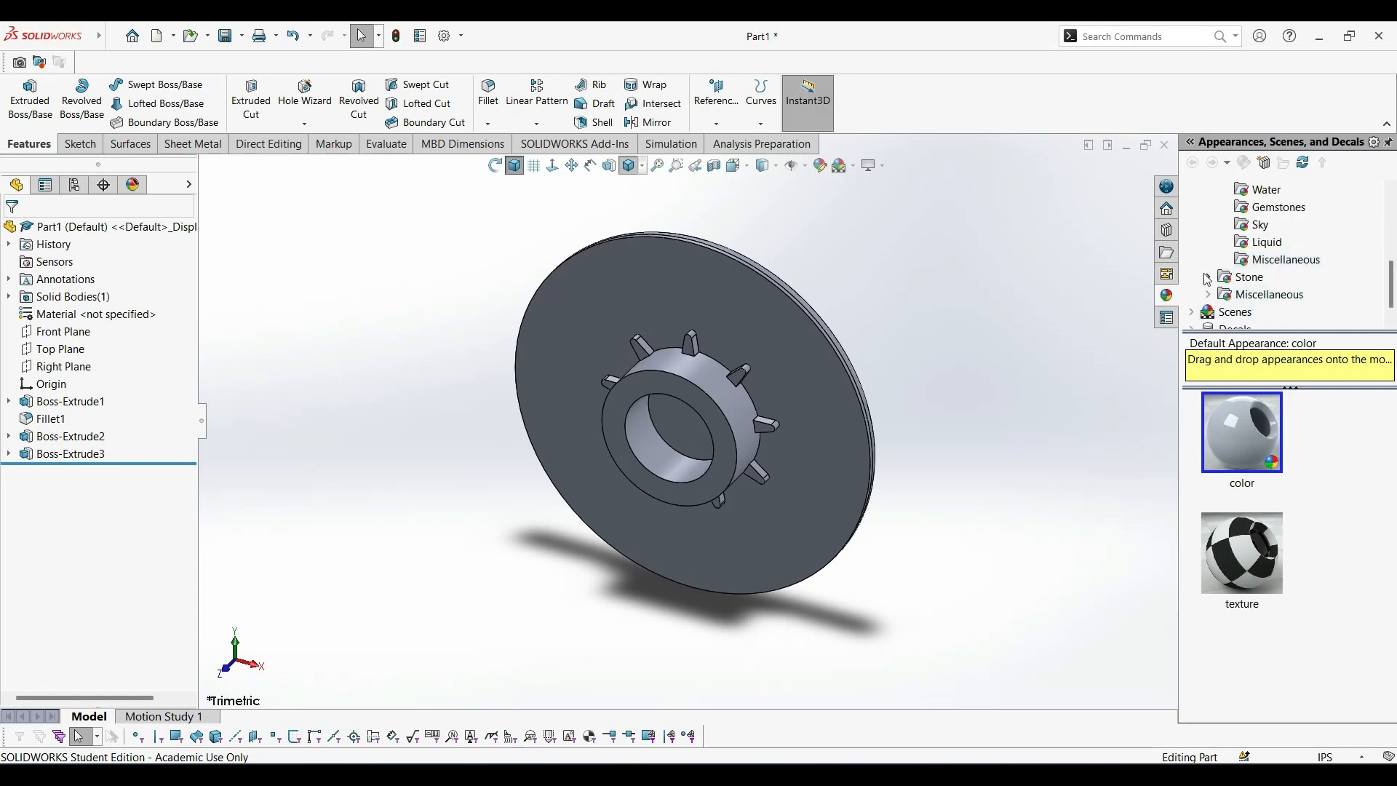
scroll(1206, 279, "up", 2)
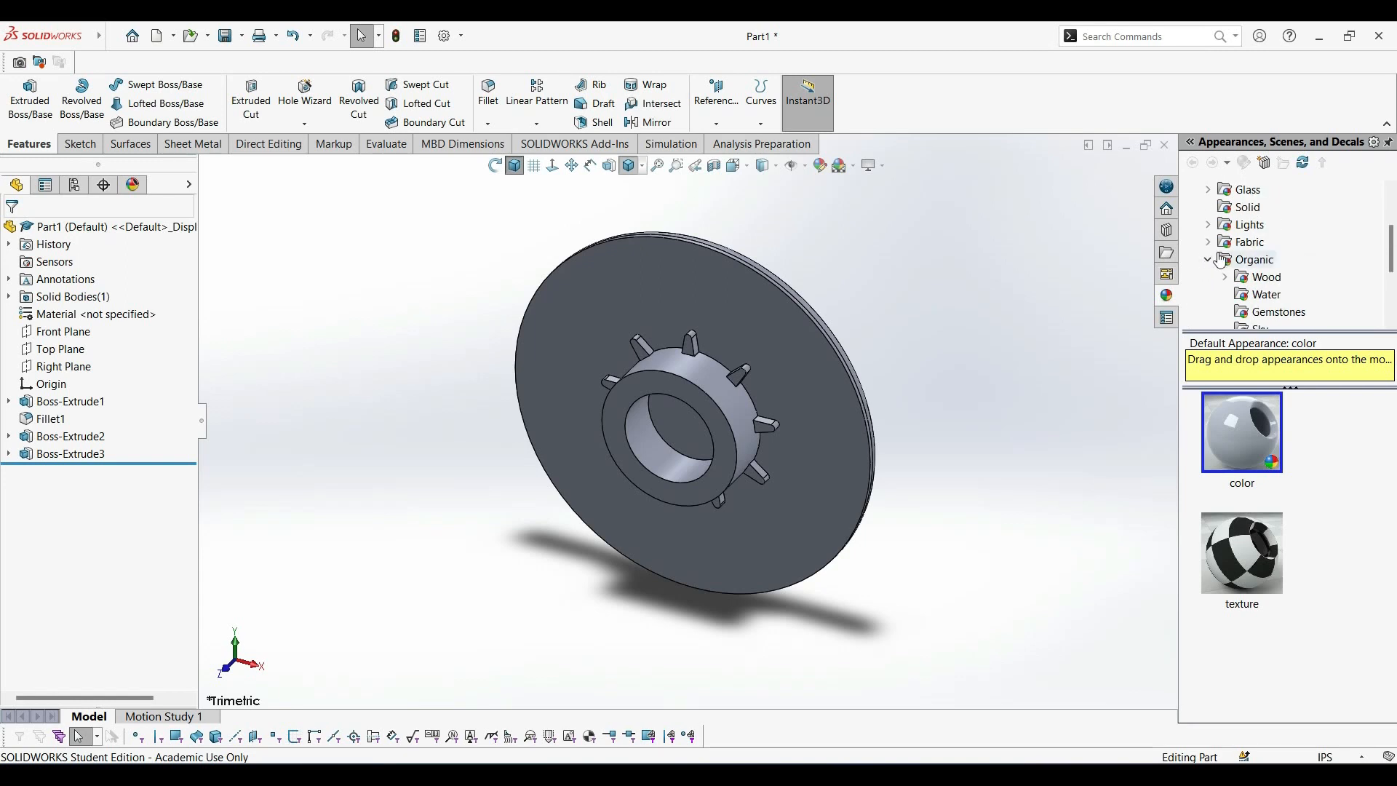
left_click(1210, 261)
scroll(1213, 262, "up", 1)
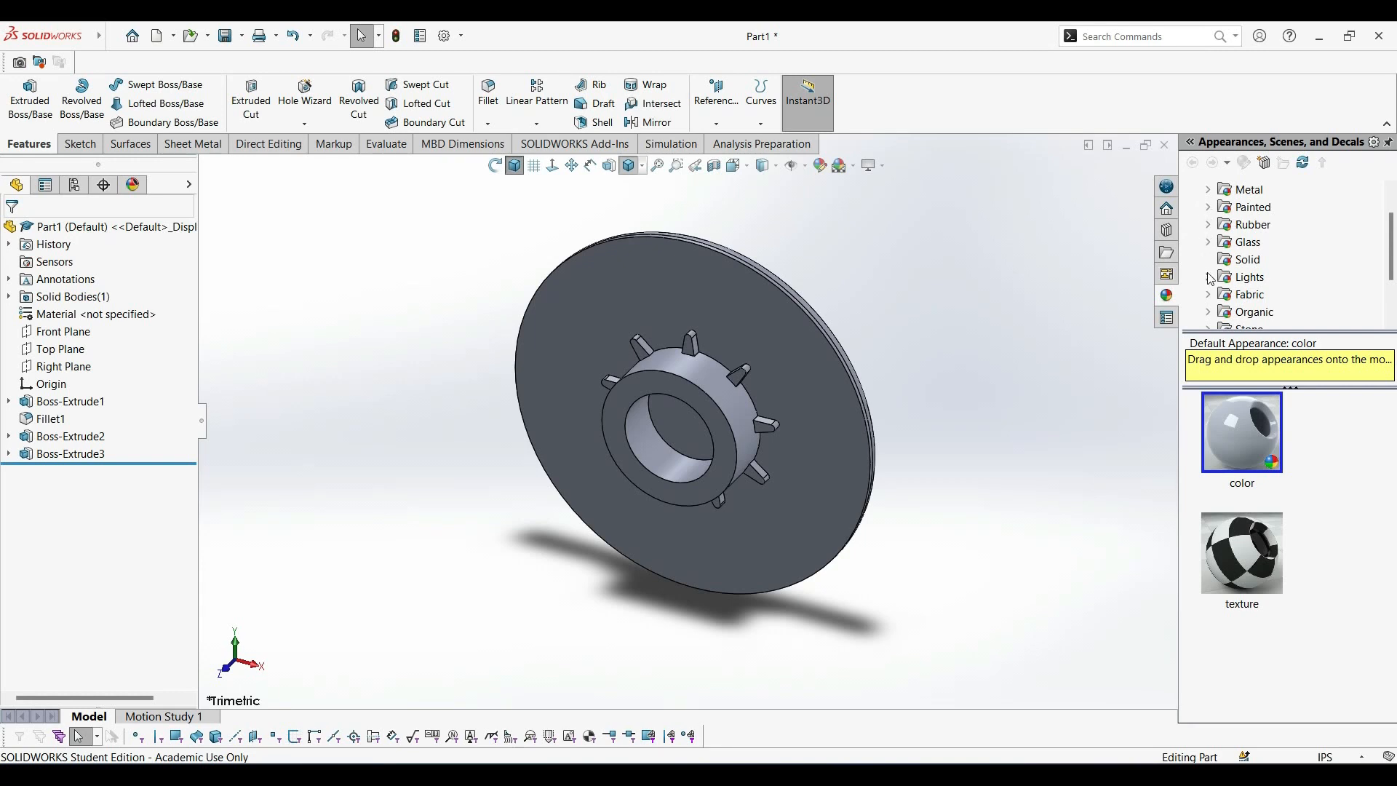
scroll(1209, 290, "up", 1)
Apply the carbon fiber design fabric appearance from the Plastic Composite category to the disc cap, check its back and restore the trimetric view.
left_click(1208, 207)
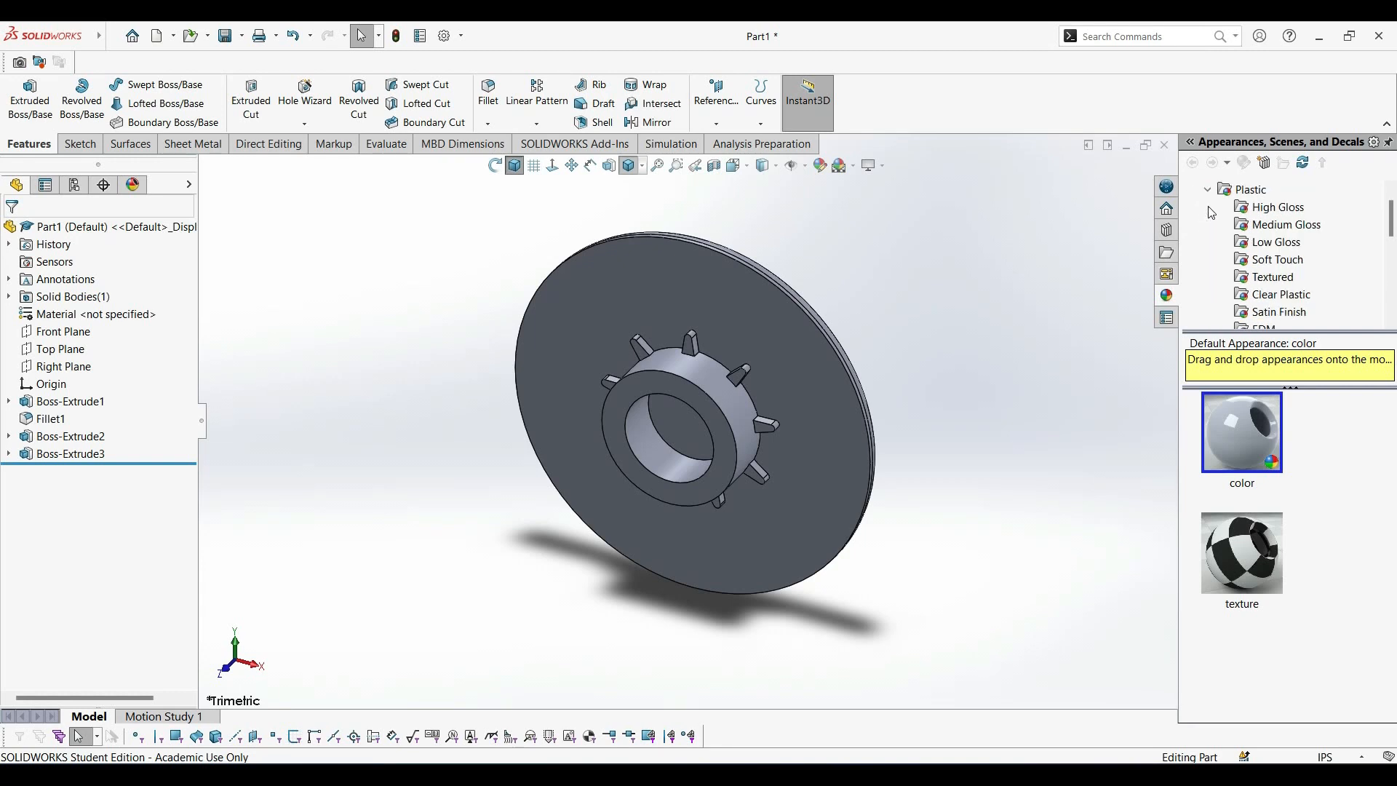
scroll(1234, 245, "down", 1)
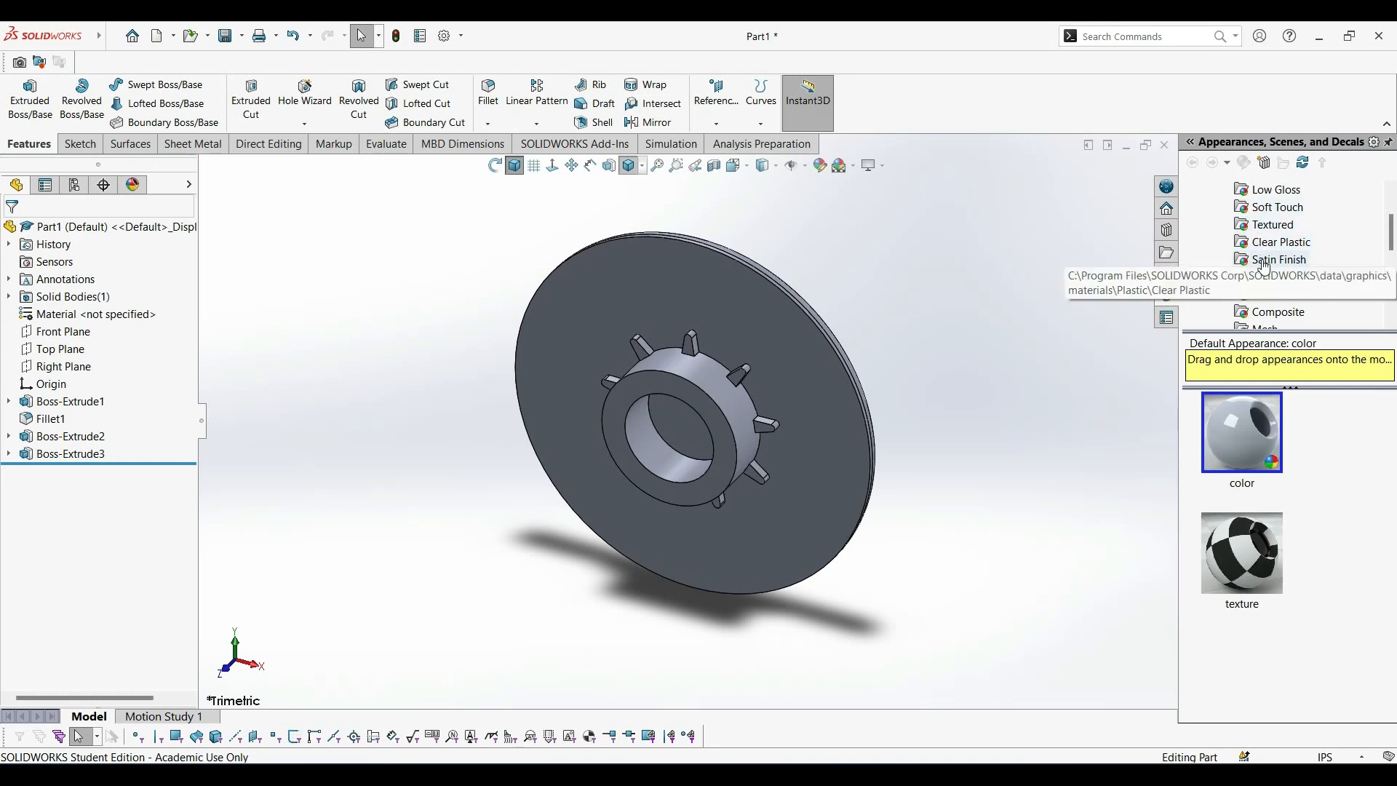
left_click(1274, 314)
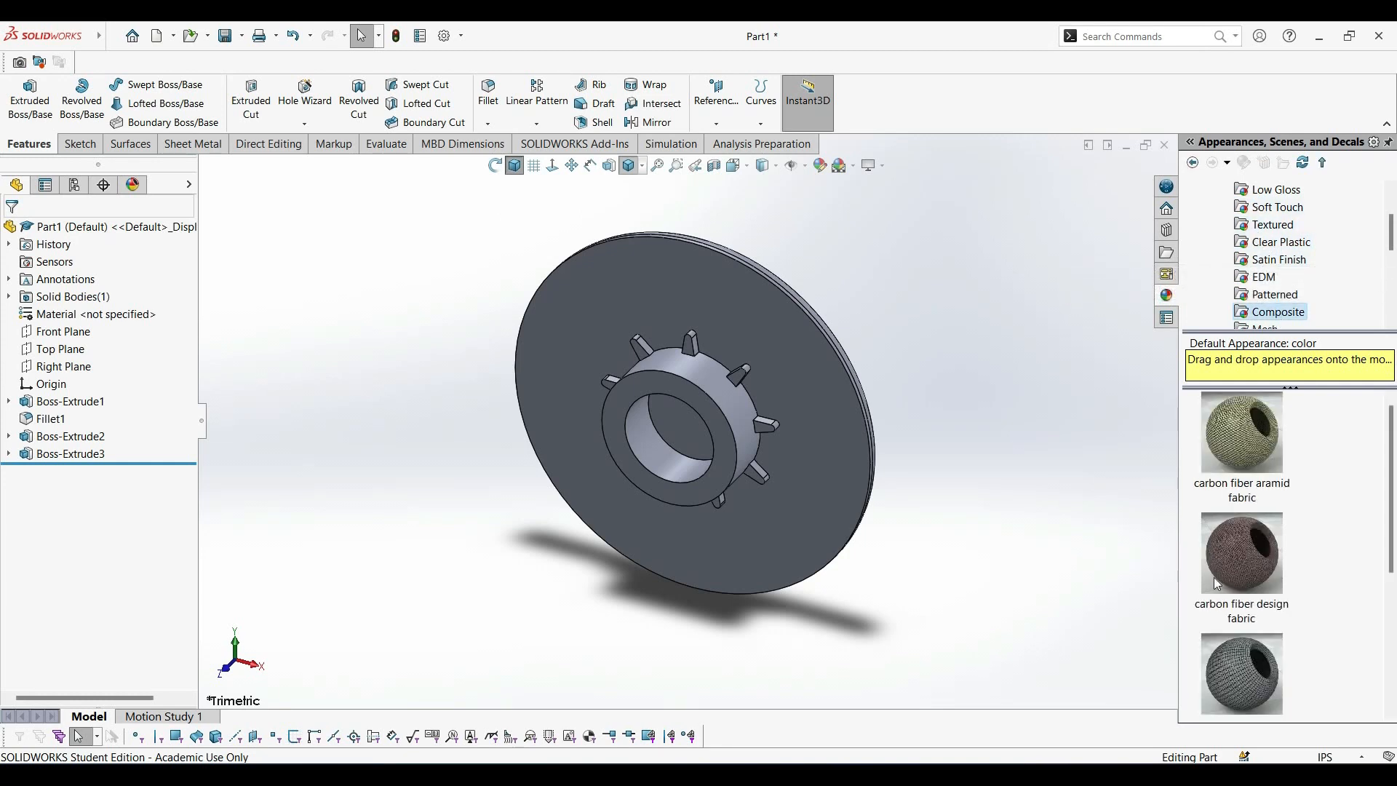
scroll(1266, 291, "up", 2)
scroll(1265, 291, "down", 1)
scroll(1265, 291, "up", 1)
scroll(1264, 288, "down", 3)
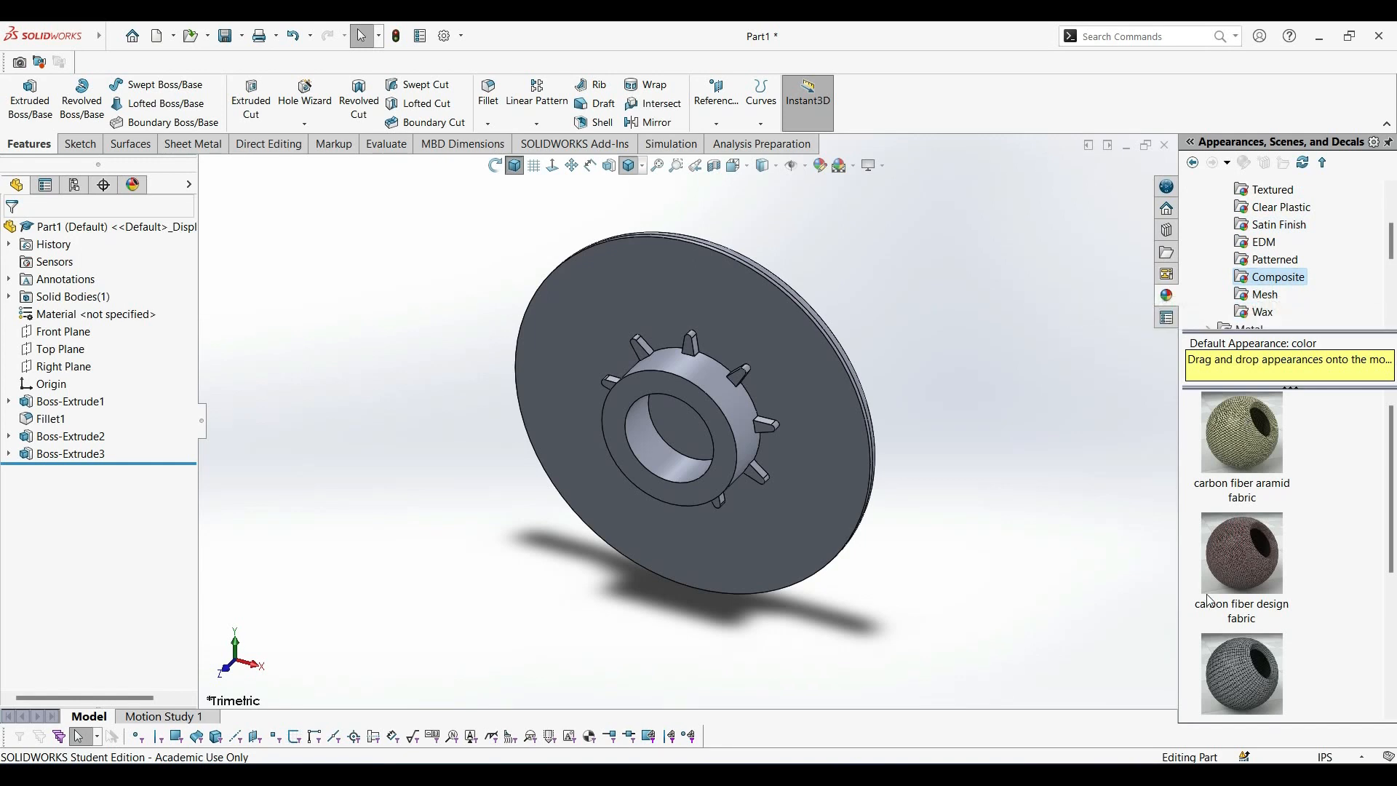
double_click(1227, 549)
middle_click_drag(950, 368, 300, 461)
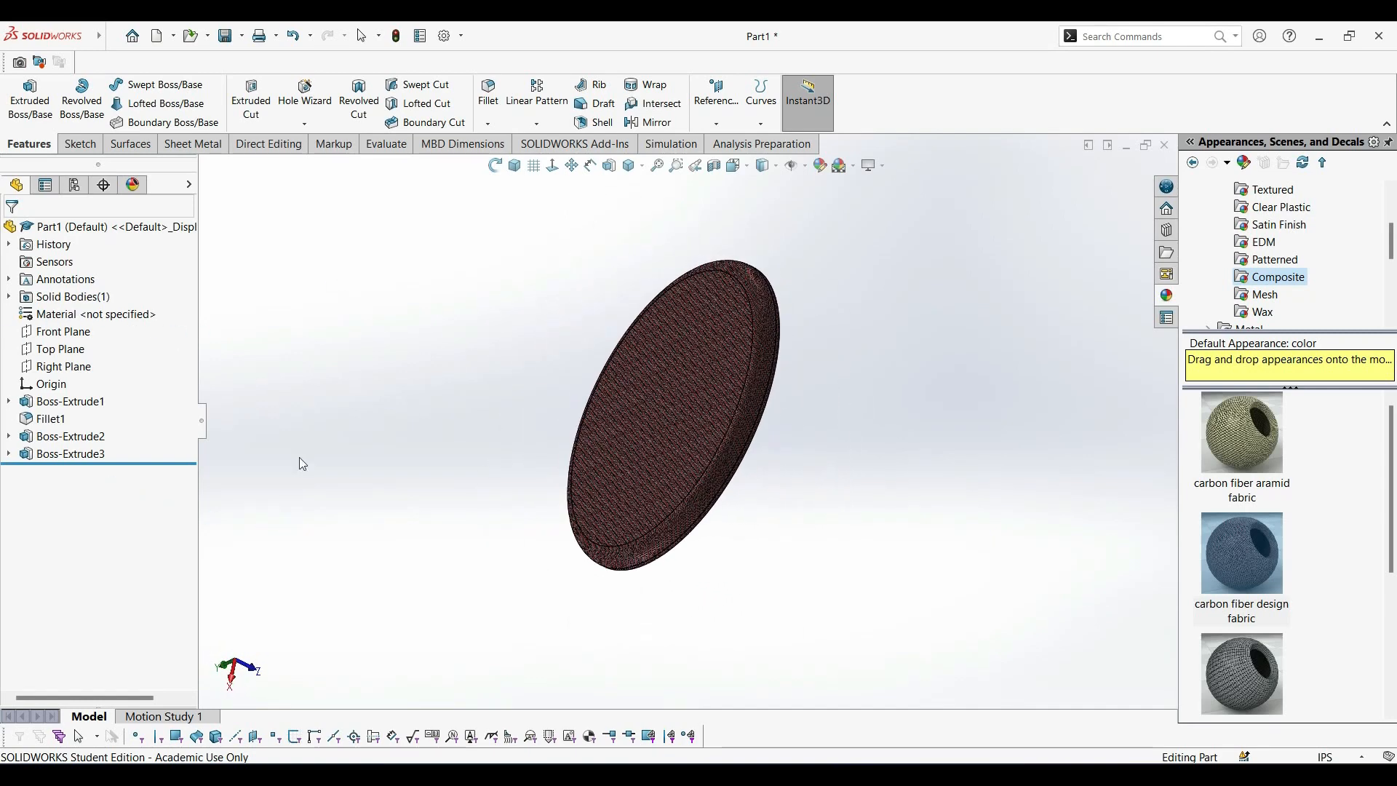
left_click(513, 166)
Save the disc cap part as center circle in the fidget spinner folder, replacing the existing file, and close it.
mouse_move(71, 32)
left_click(113, 37)
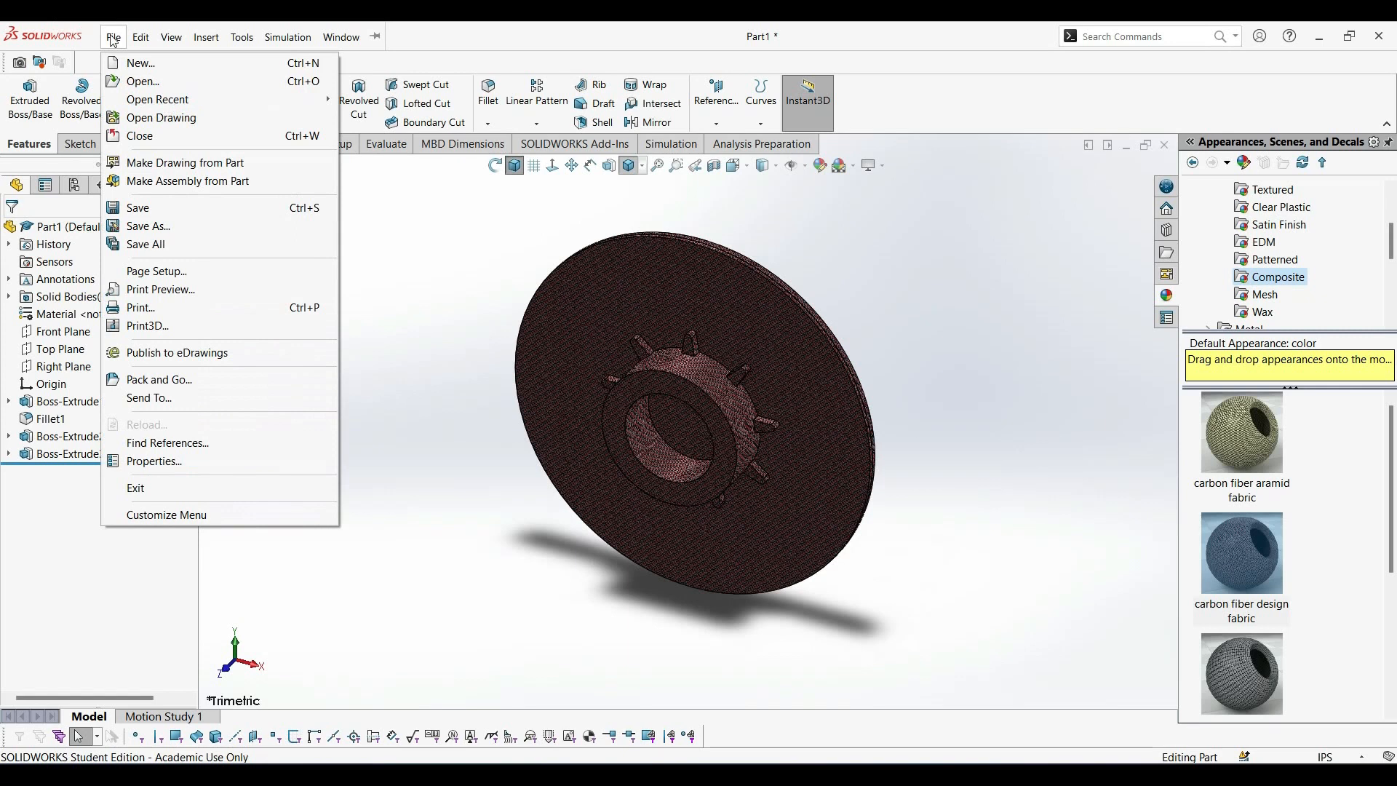
left_click(175, 239)
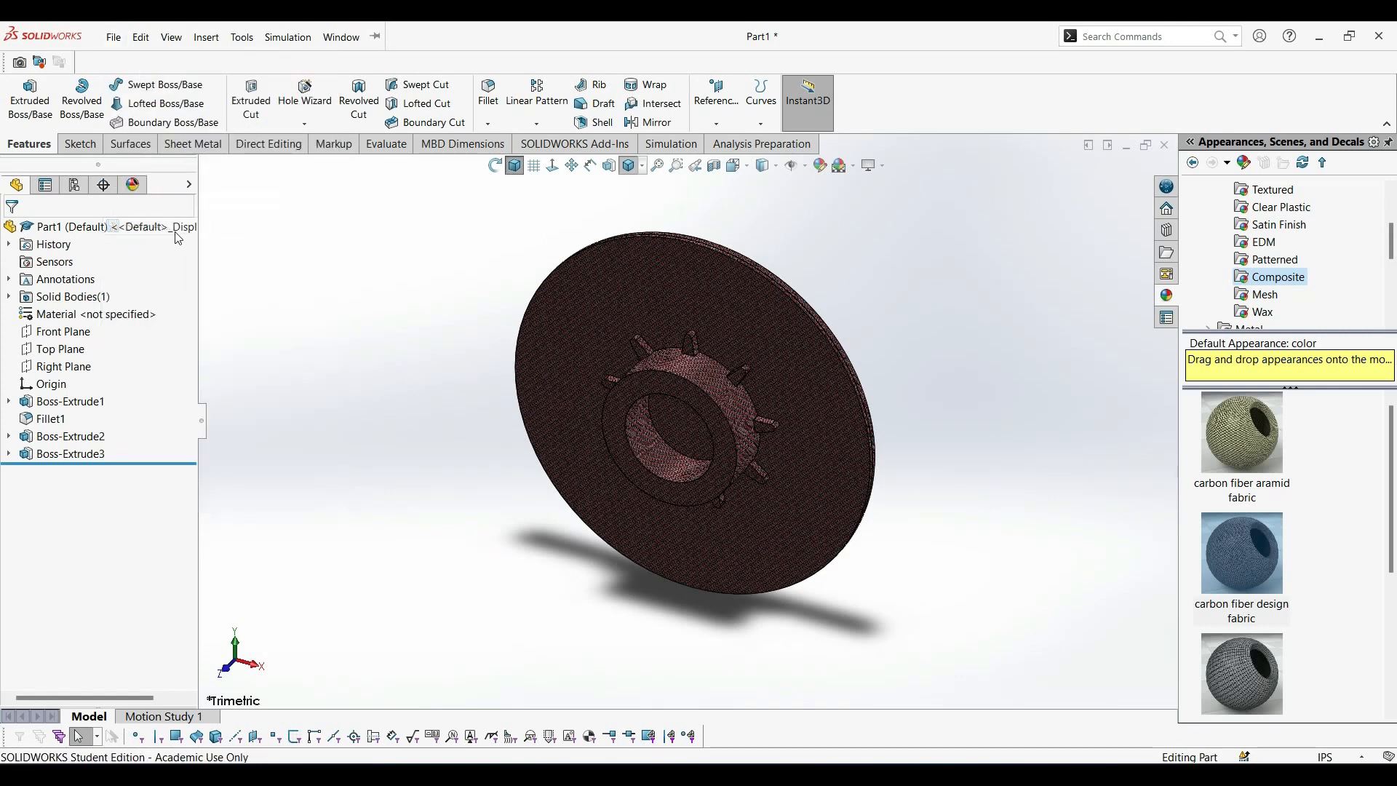
left_click(643, 366)
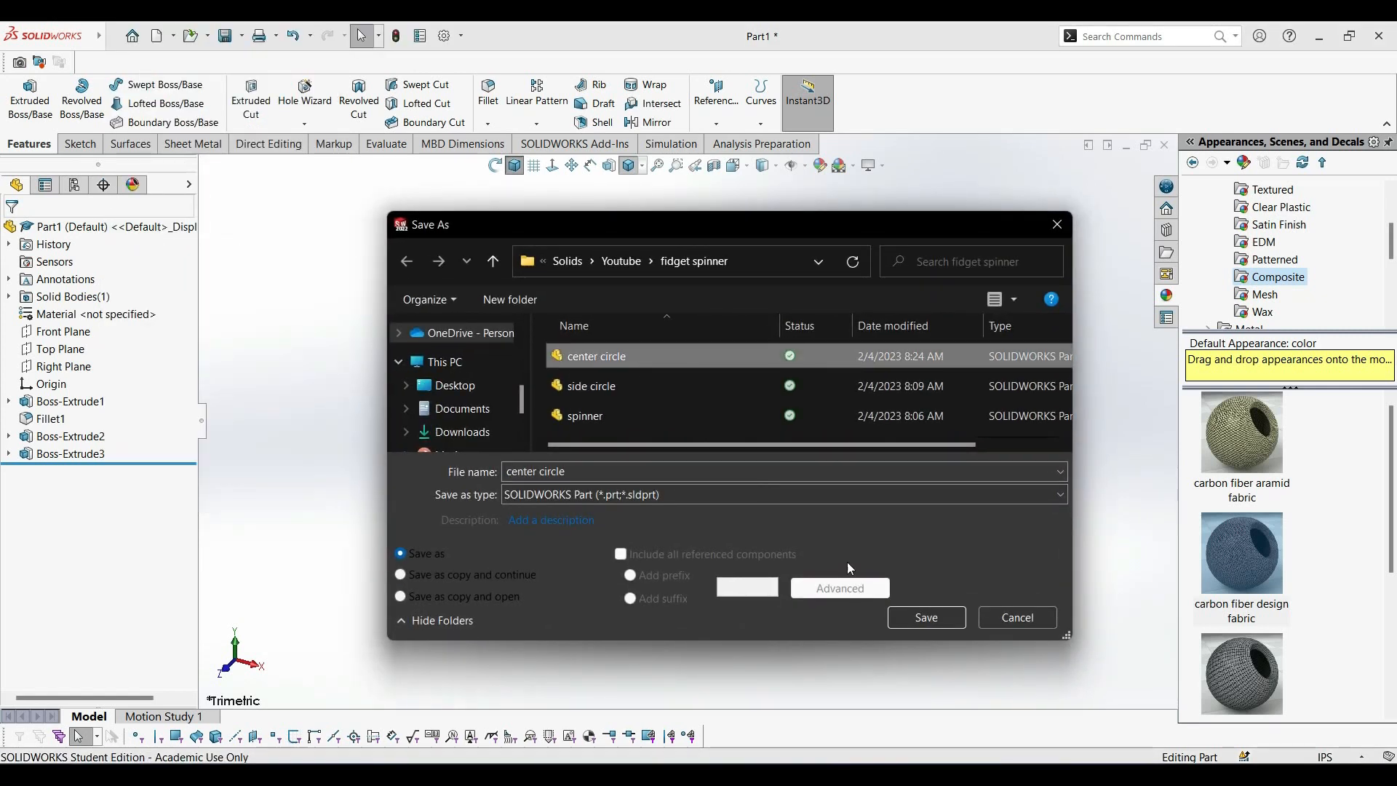
left_click(926, 617)
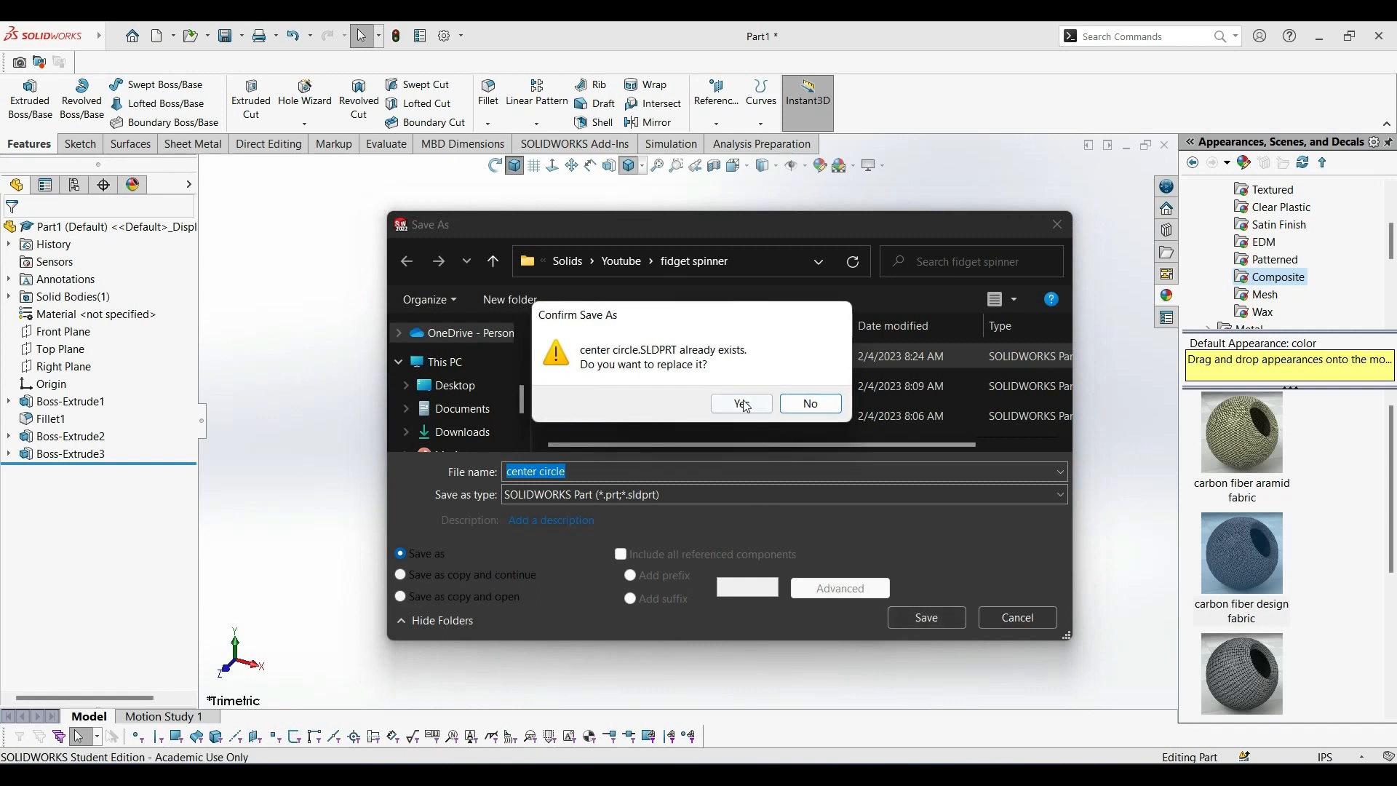
left_click(742, 404)
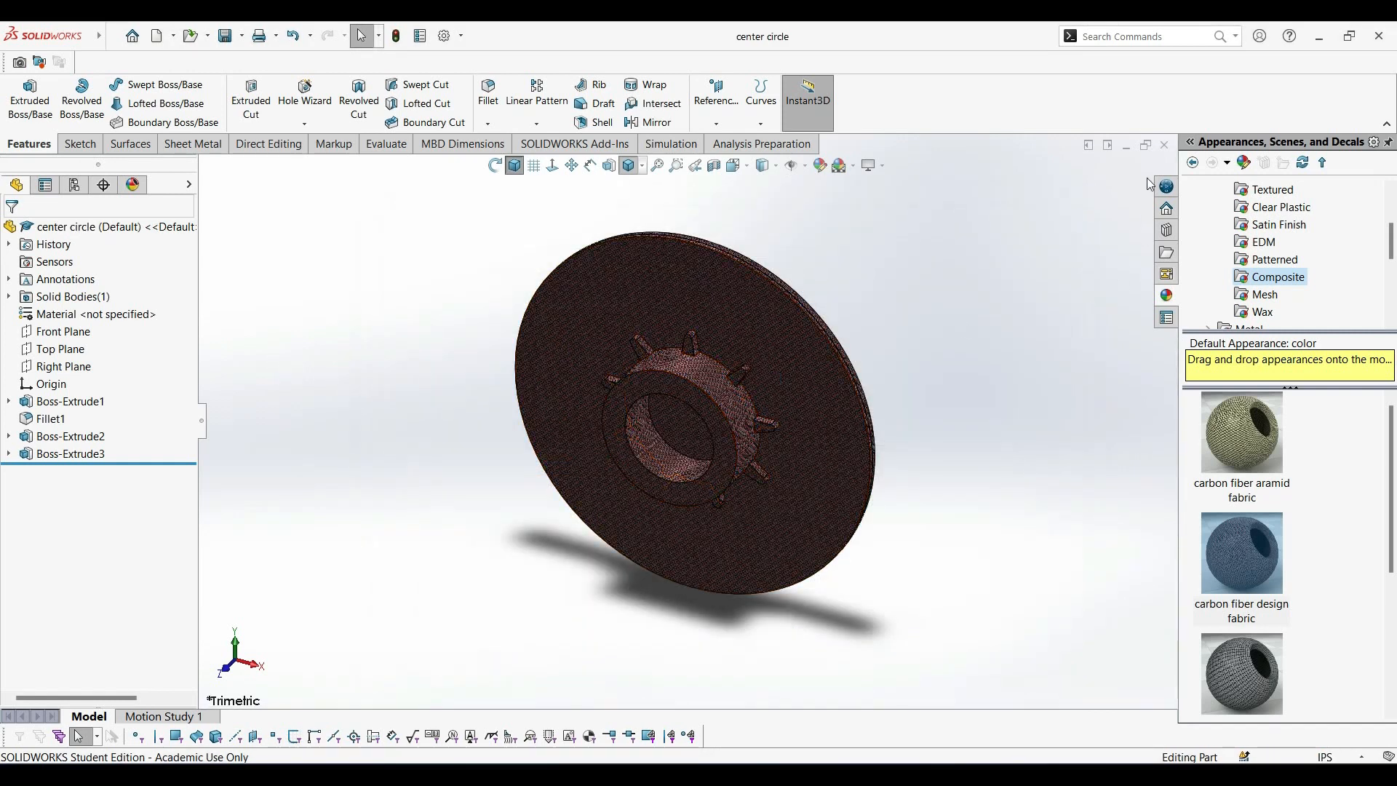
left_click(1165, 146)
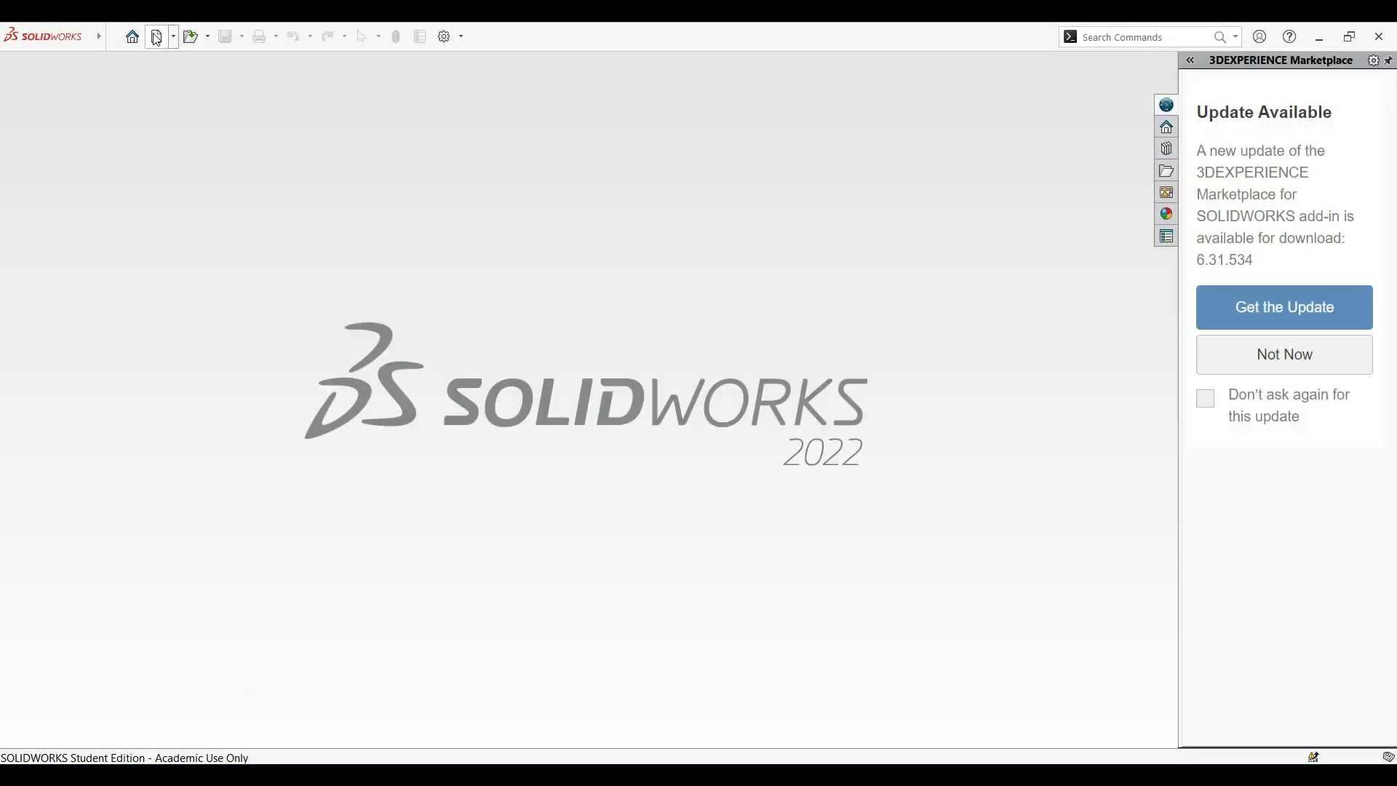
Create a new assembly and load the center circle, side circle and spinner parts for insertion.
left_click(157, 38)
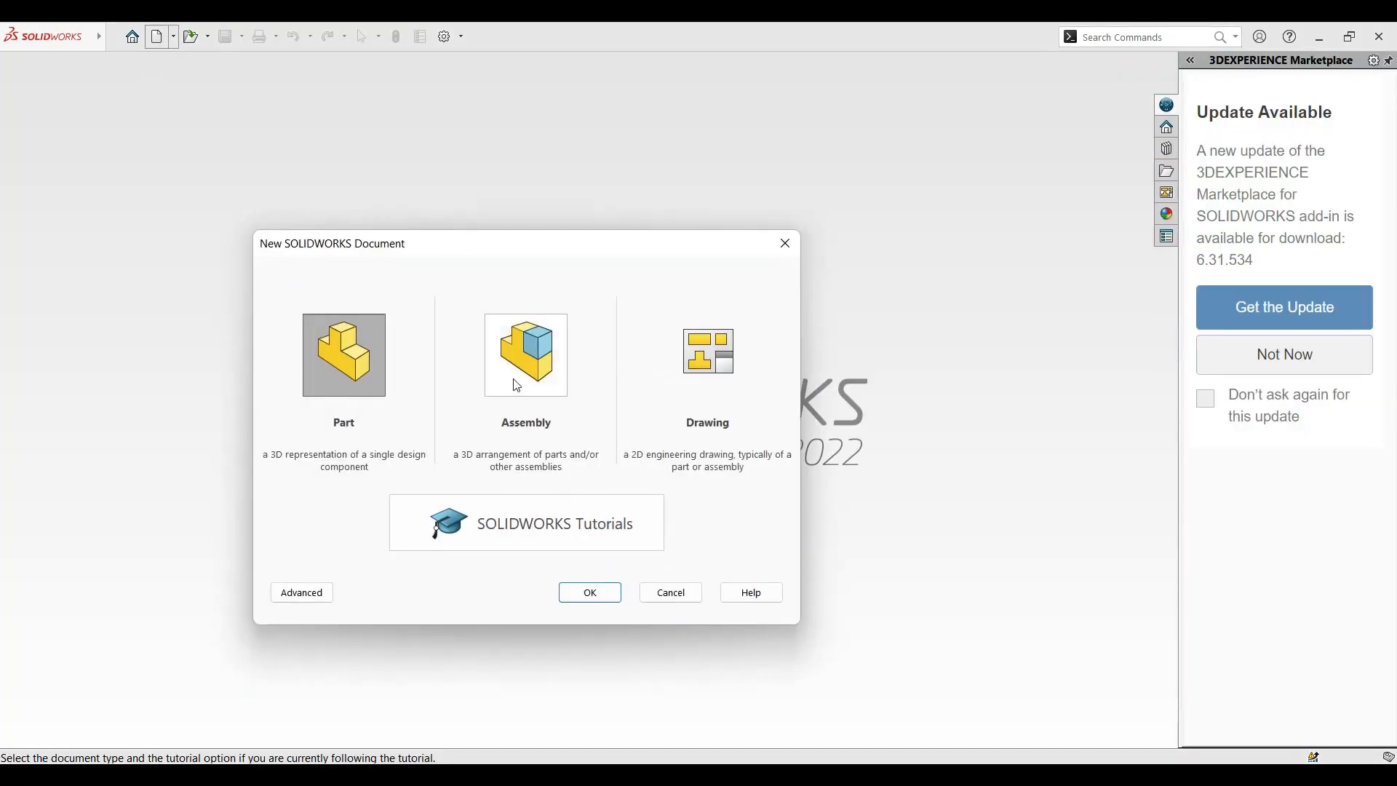
double_click(557, 383)
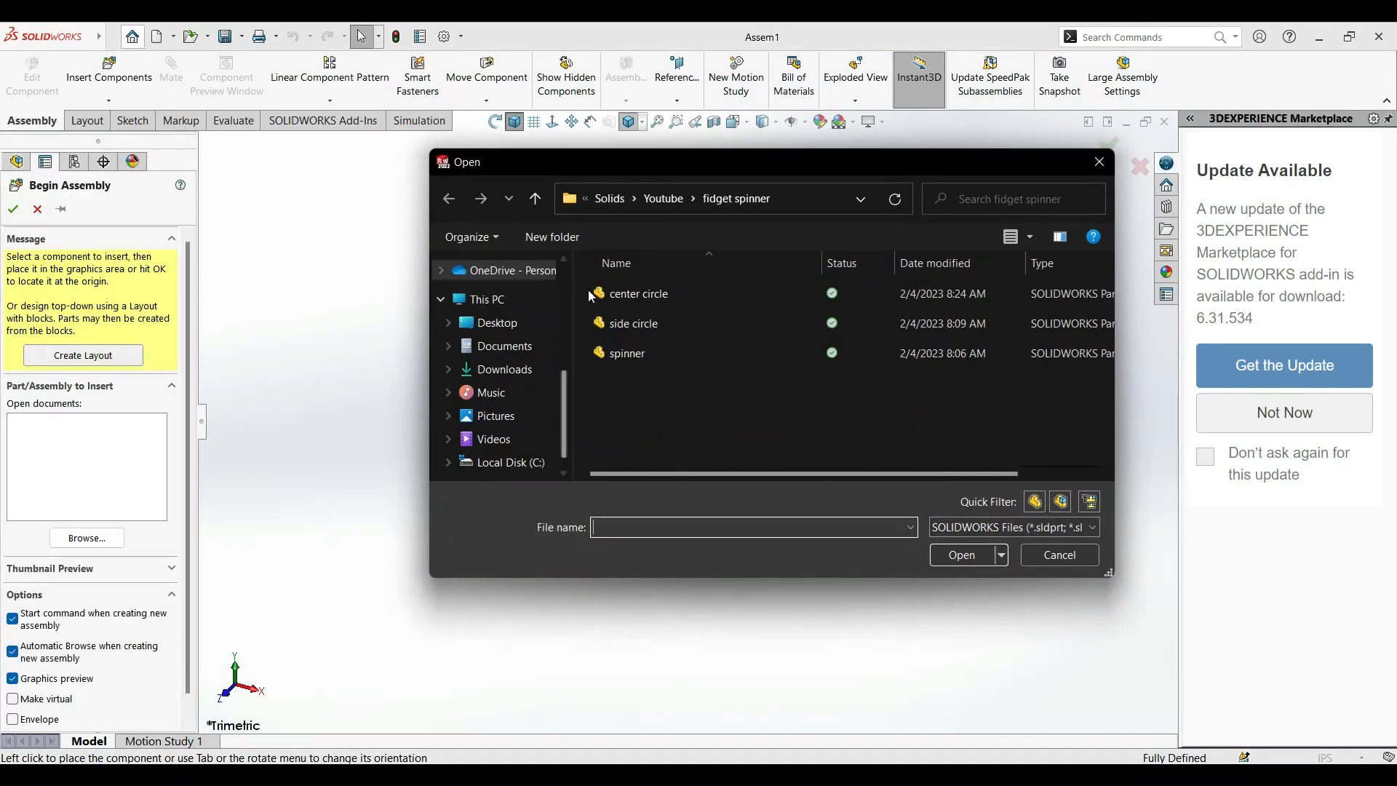
left_click_drag(669, 382, 623, 266)
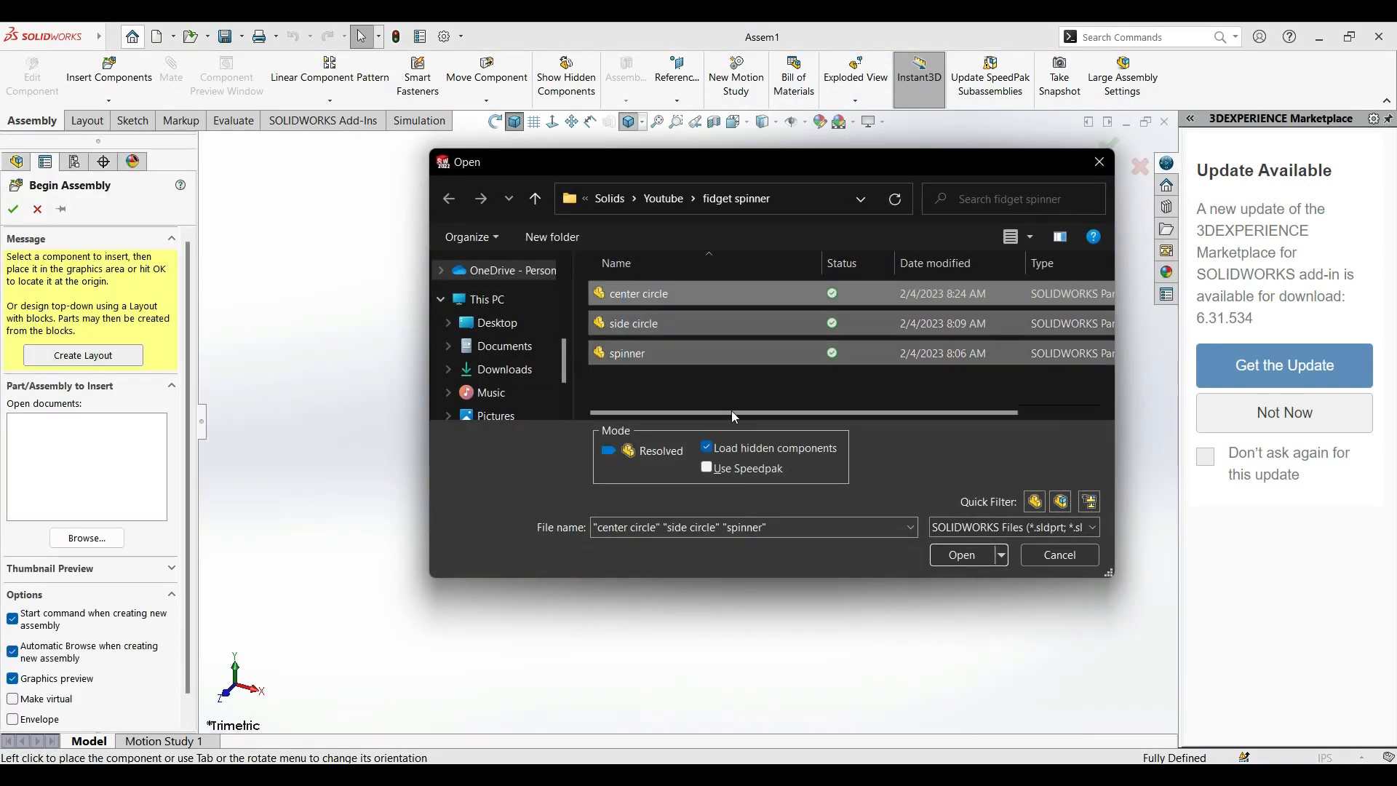
left_click(962, 556)
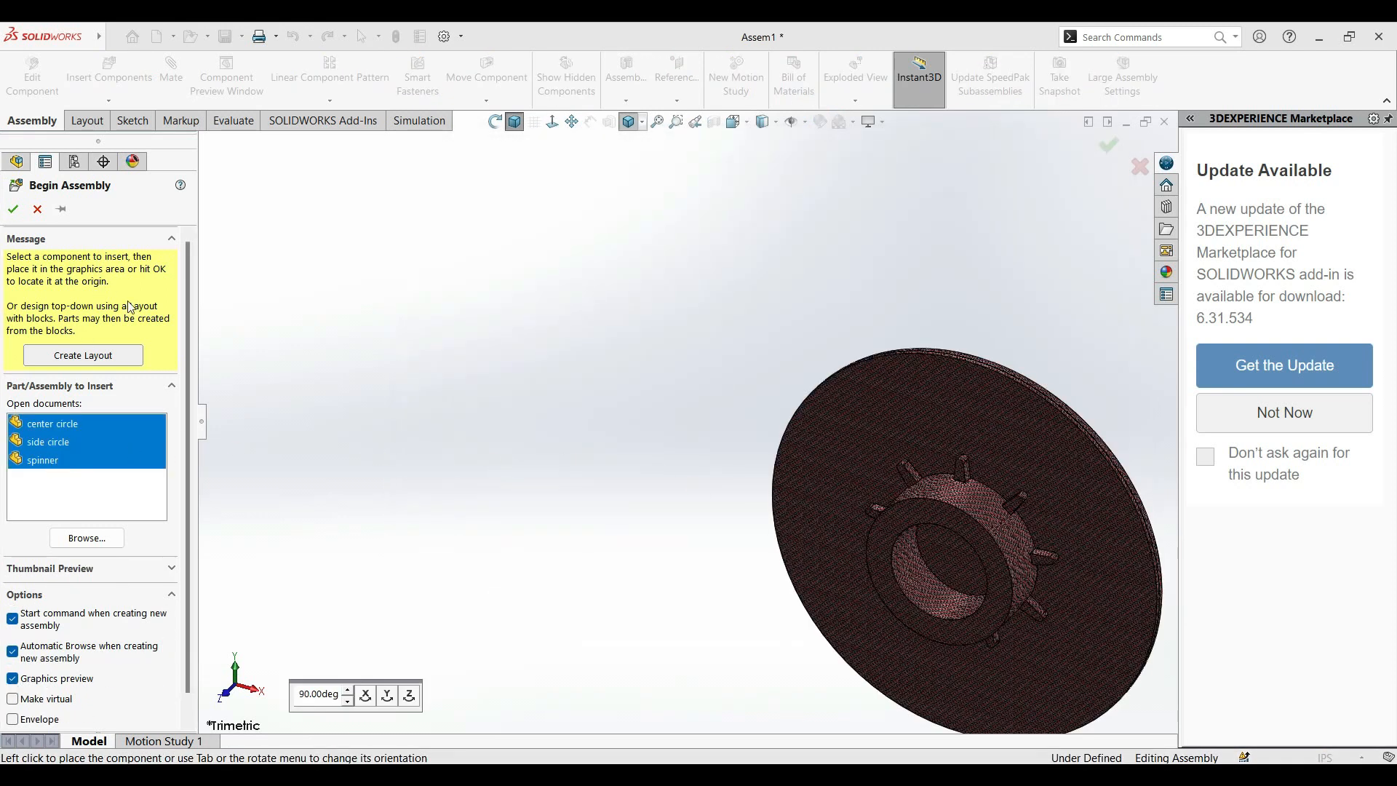
Clear the multiple part selection and insert the spinner alone as the assembly's first component.
left_click(54, 467, "ctrl")
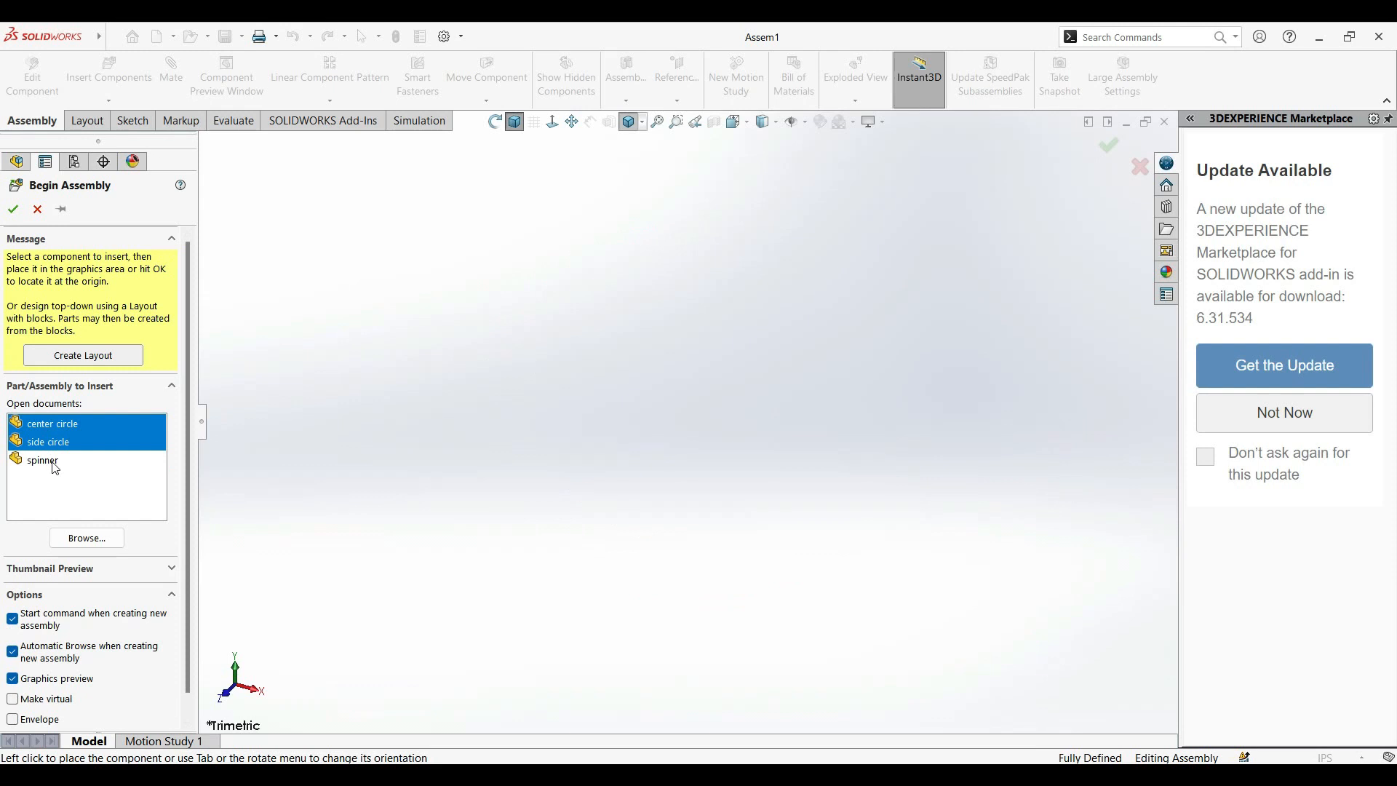
left_click(52, 461)
left_click(56, 461)
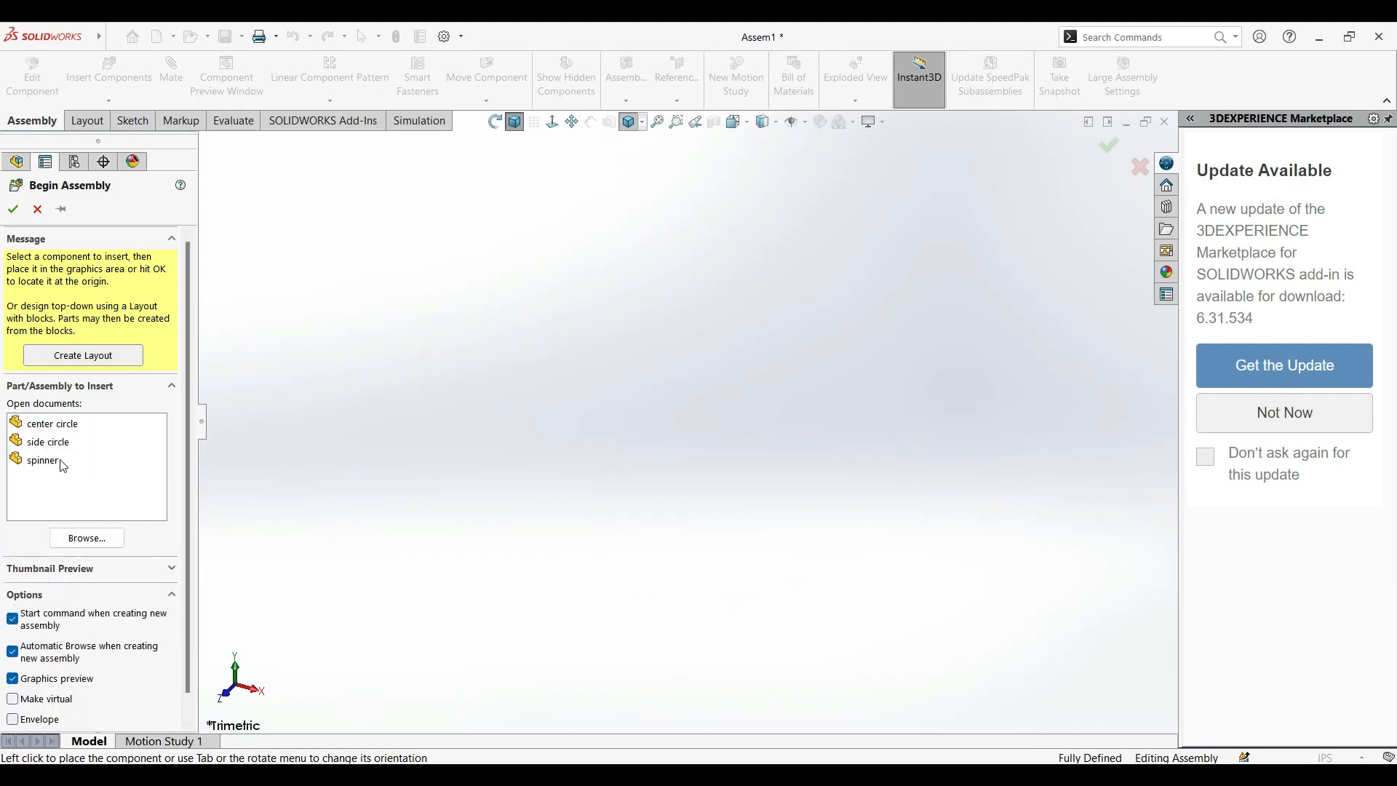
left_click(44, 460)
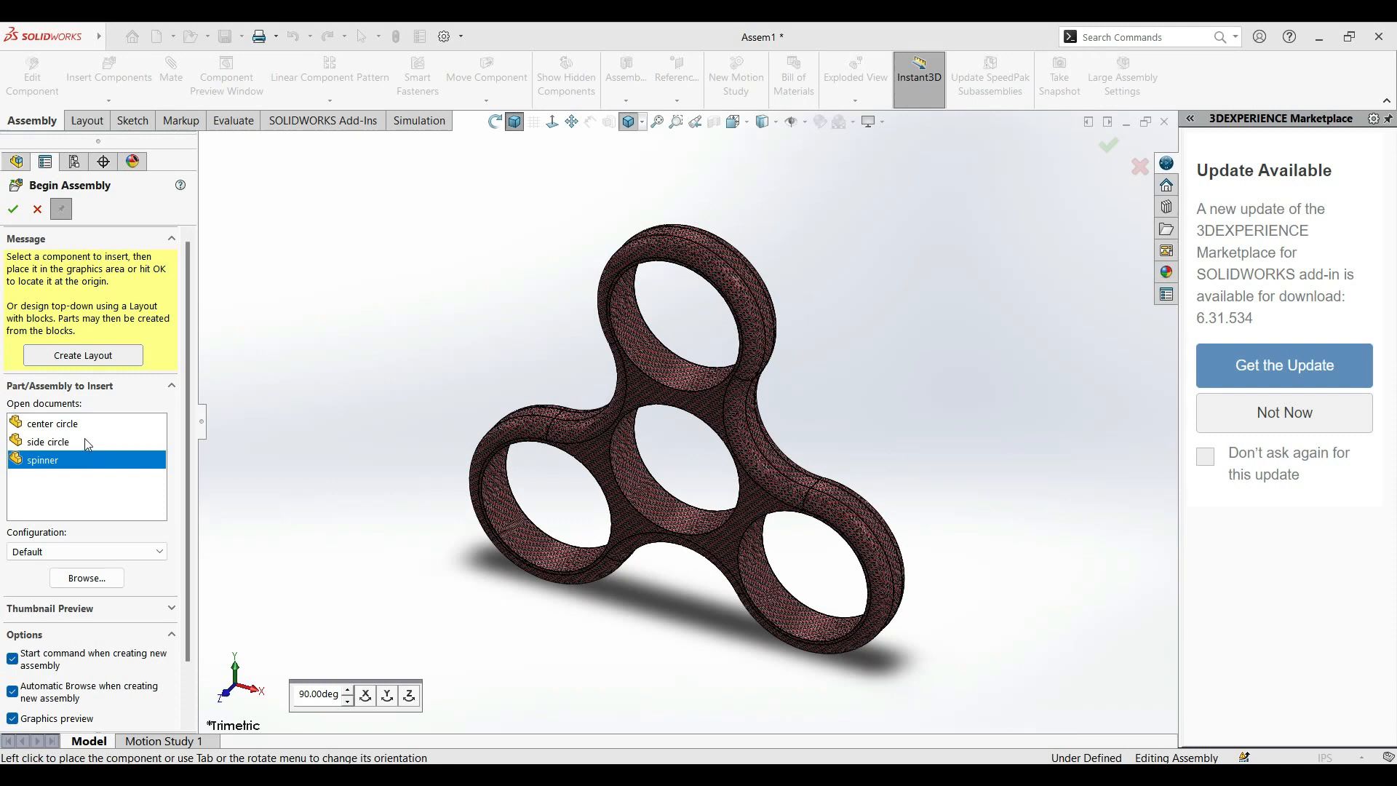
Place one side circle and two center circle parts around the spinner, with one cap on each side, and finish inserting.
left_click(87, 444)
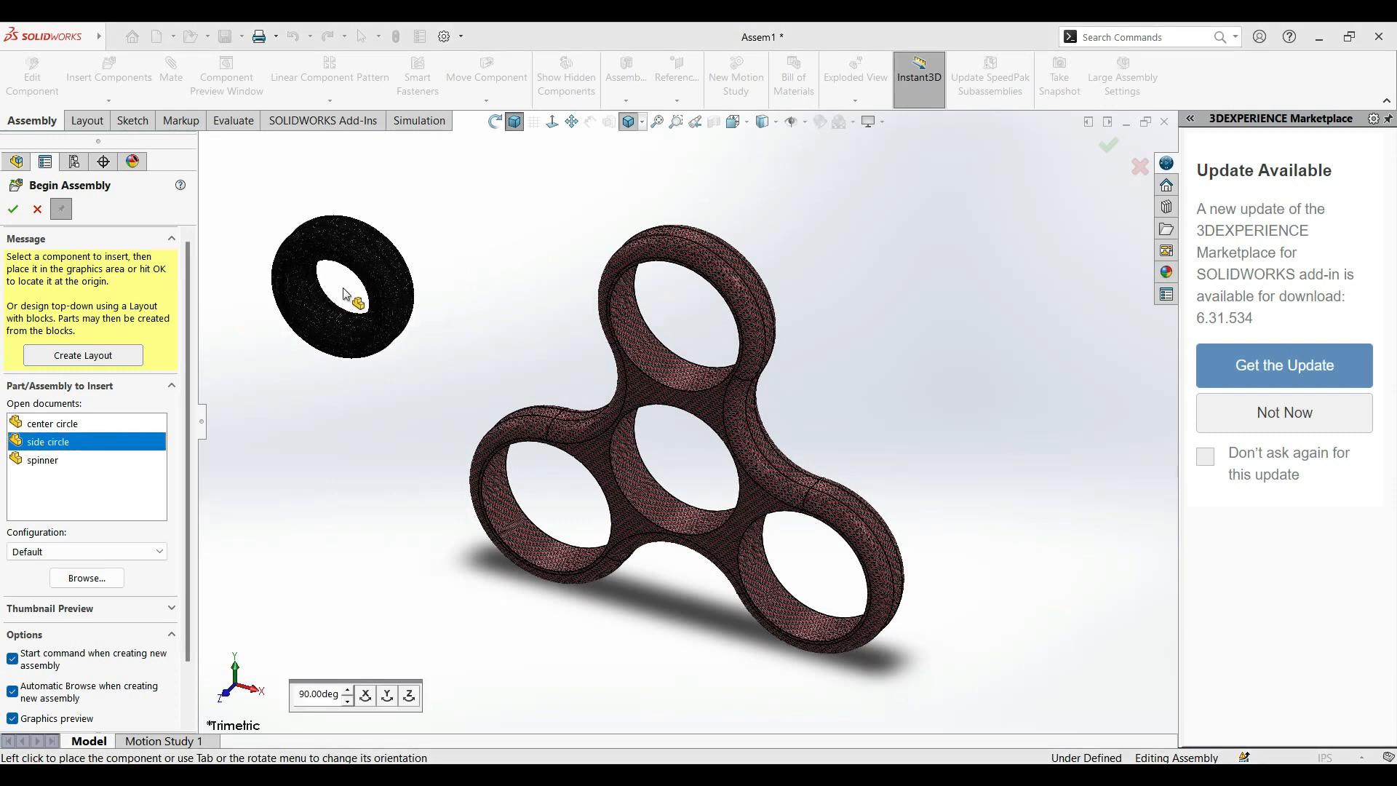
left_click(43, 424)
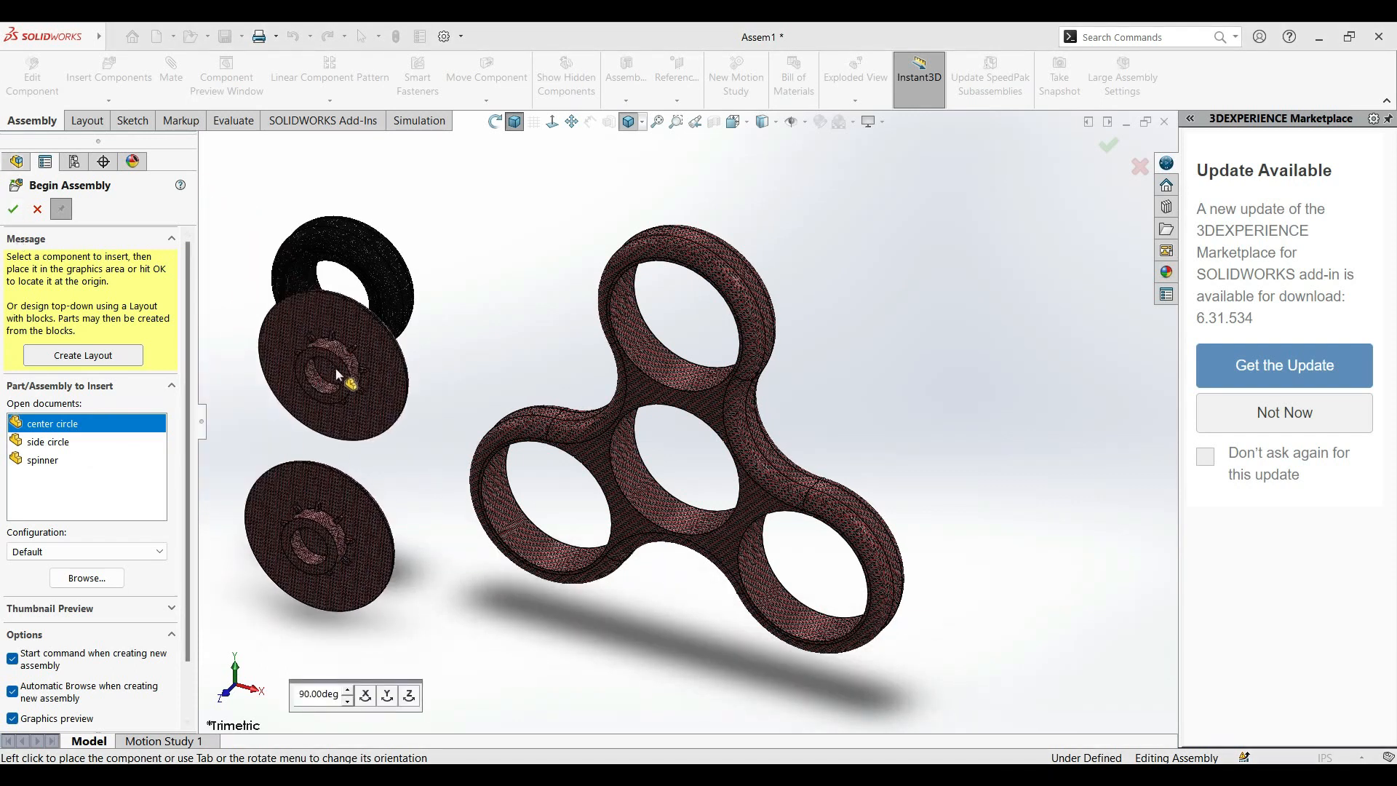
left_click(1115, 420)
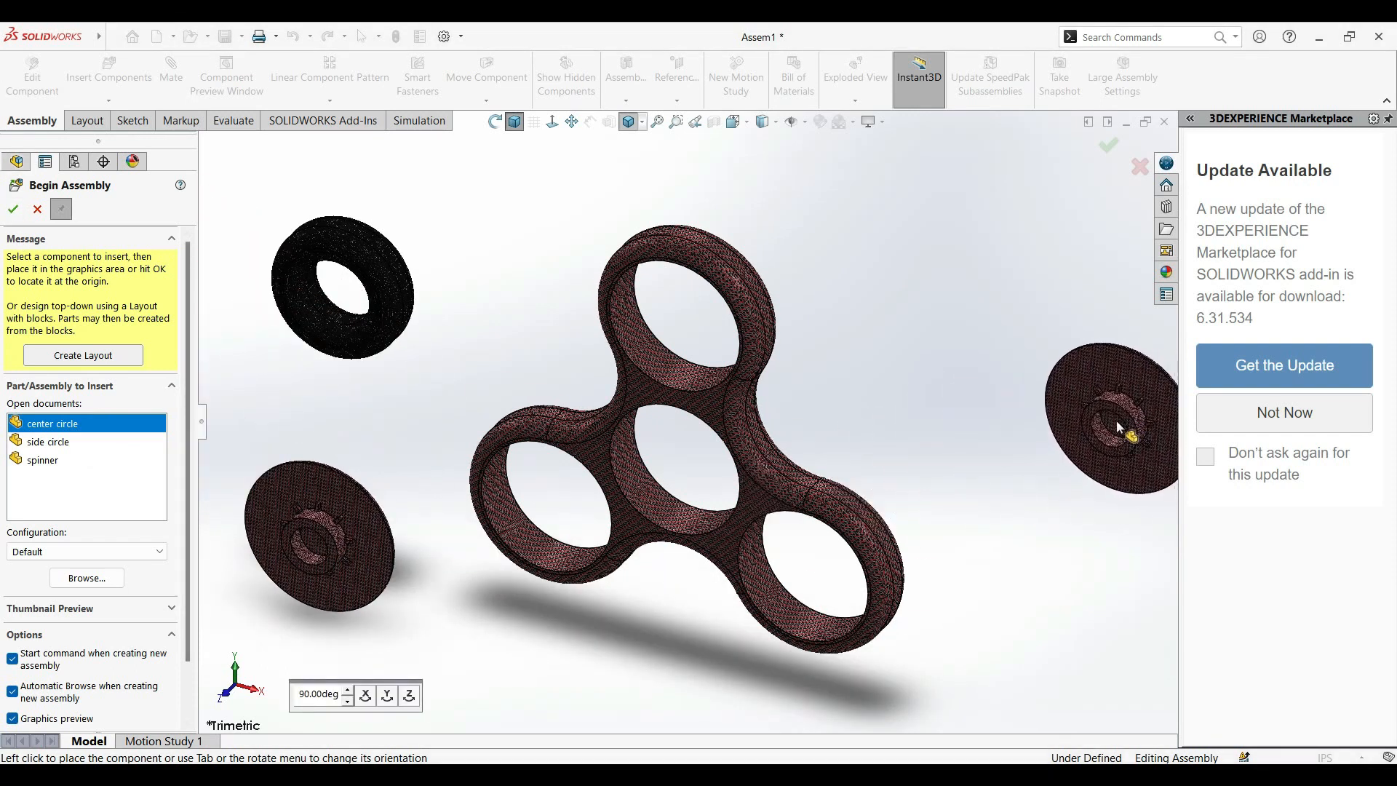
left_click(13, 211)
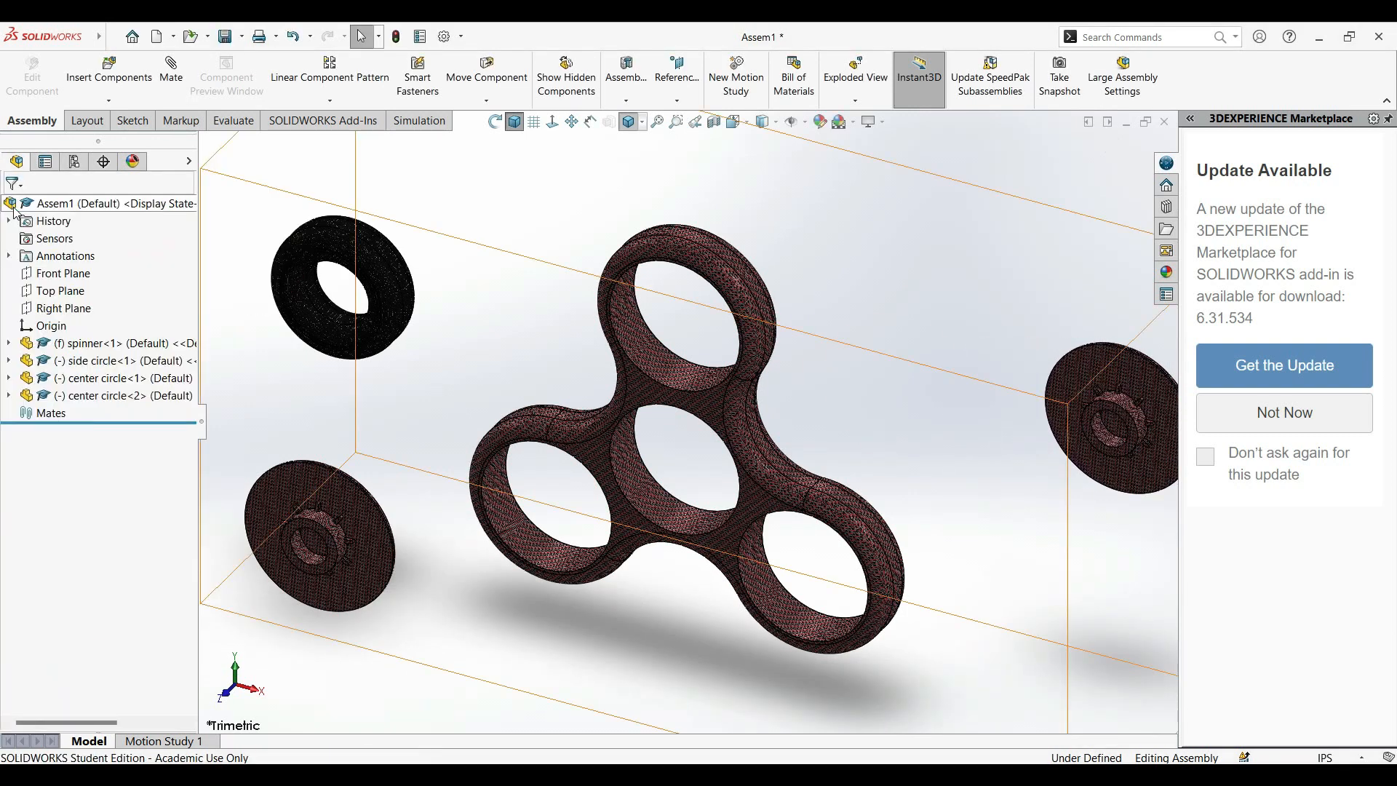
Mate the side circle's outer cylindrical face concentric with the hole in the spinner's upper lobe.
scroll(711, 364, "up", 3)
scroll(717, 365, "down", 3)
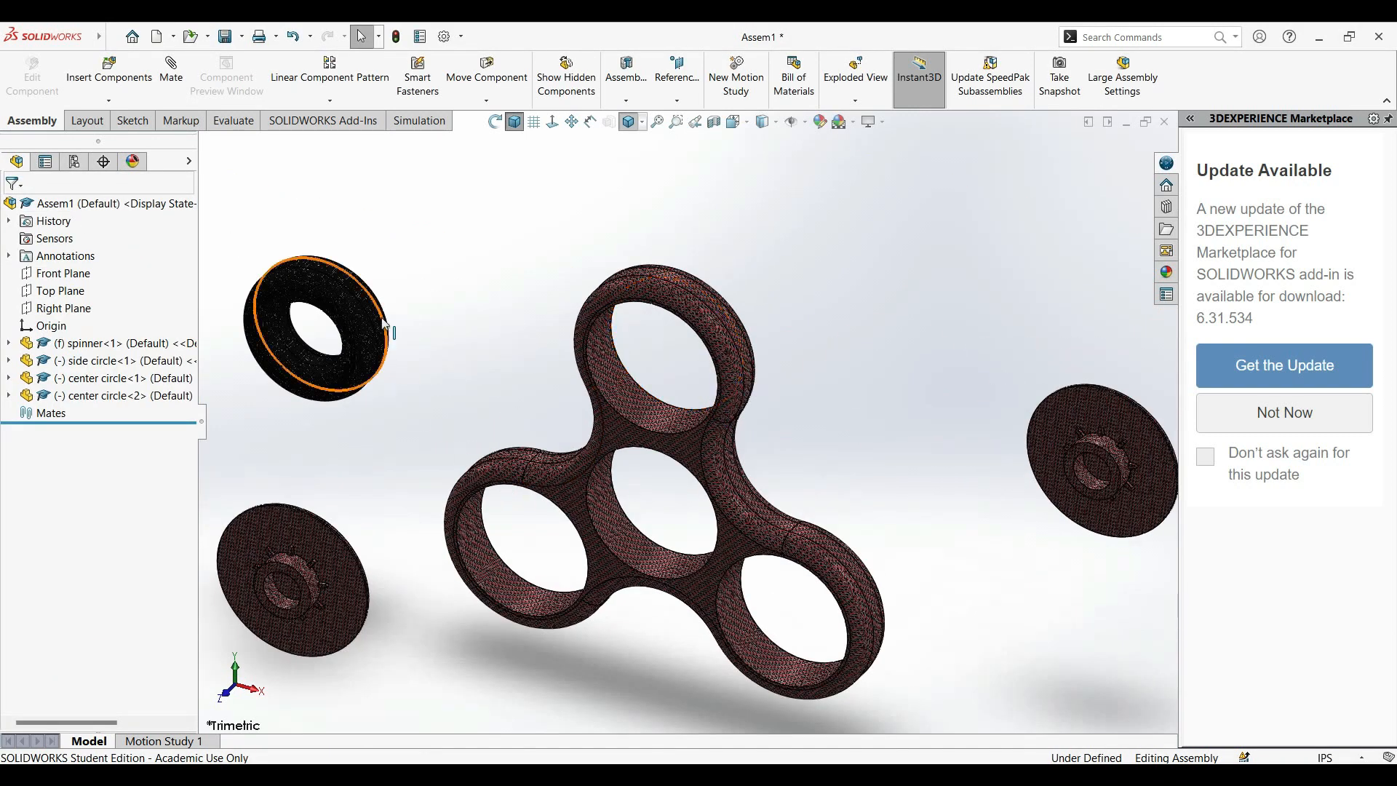
left_click(336, 306)
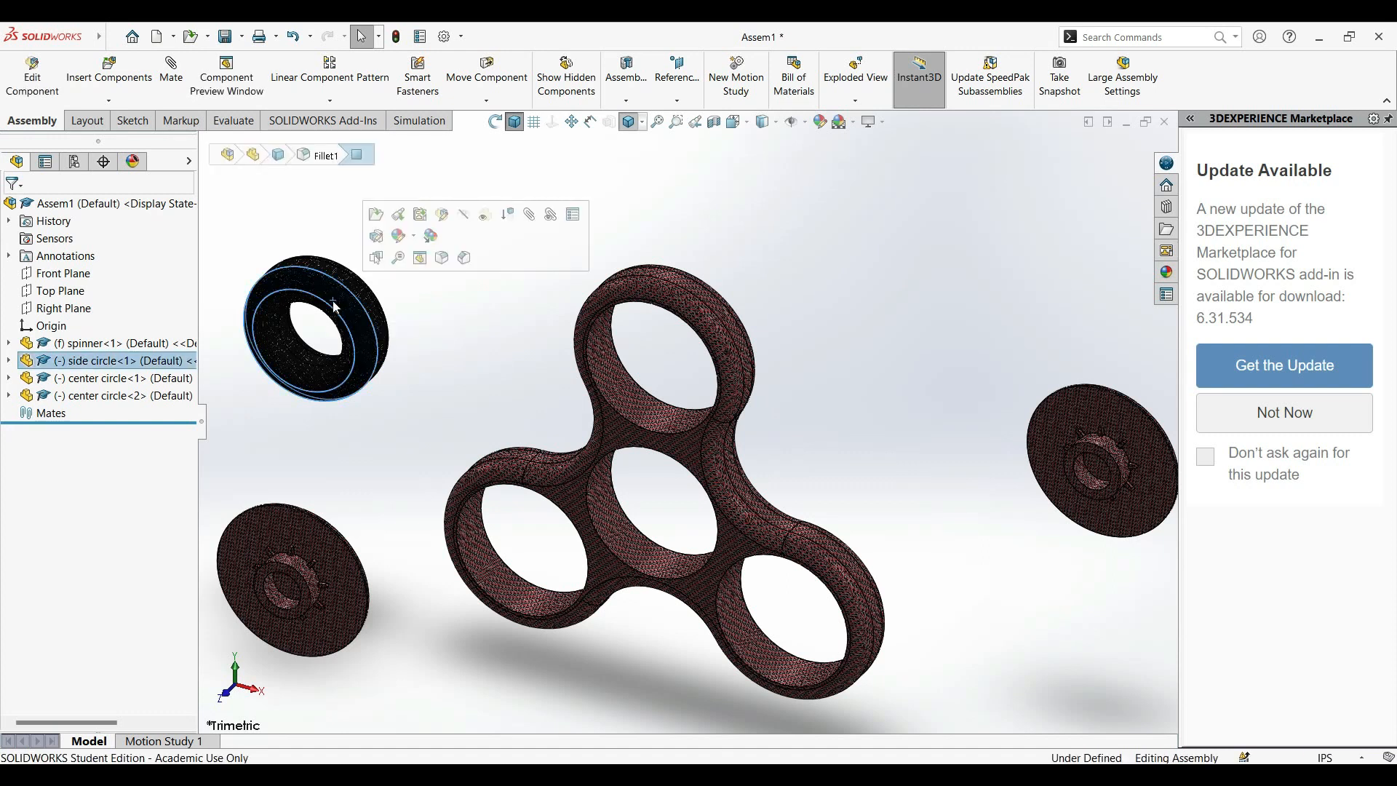
left_click(277, 244)
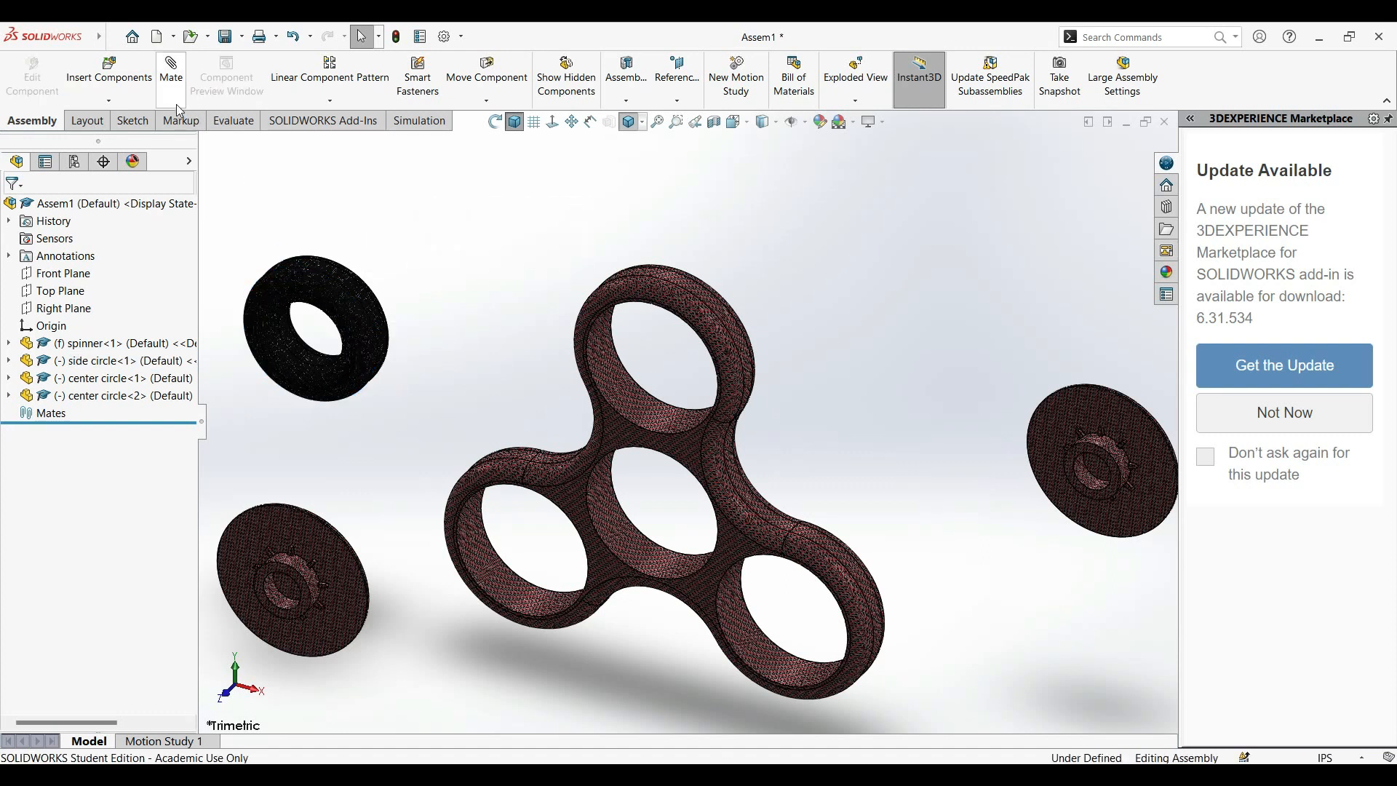
left_click(172, 72)
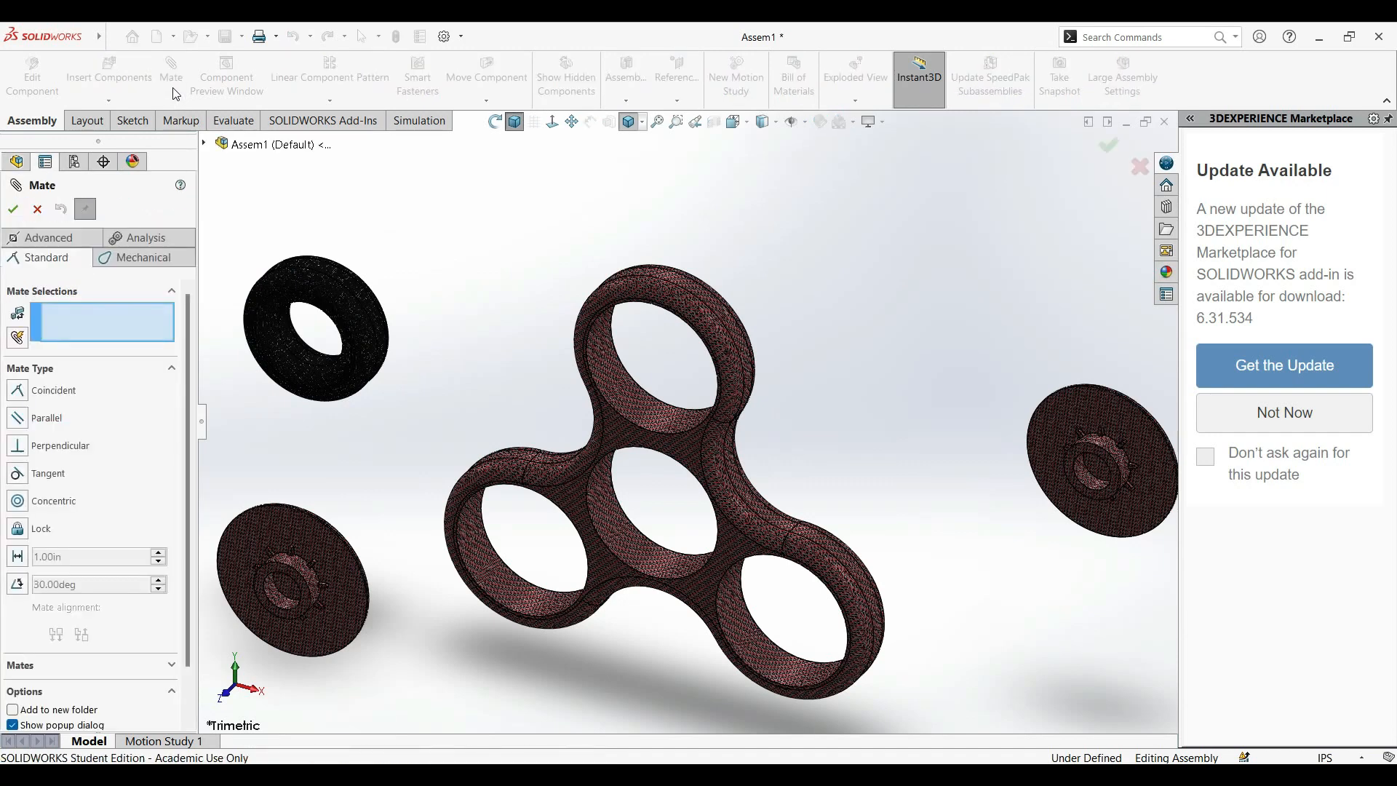
scroll(439, 427, "down", 3)
scroll(480, 418, "up", 3)
scroll(352, 328, "down", 3)
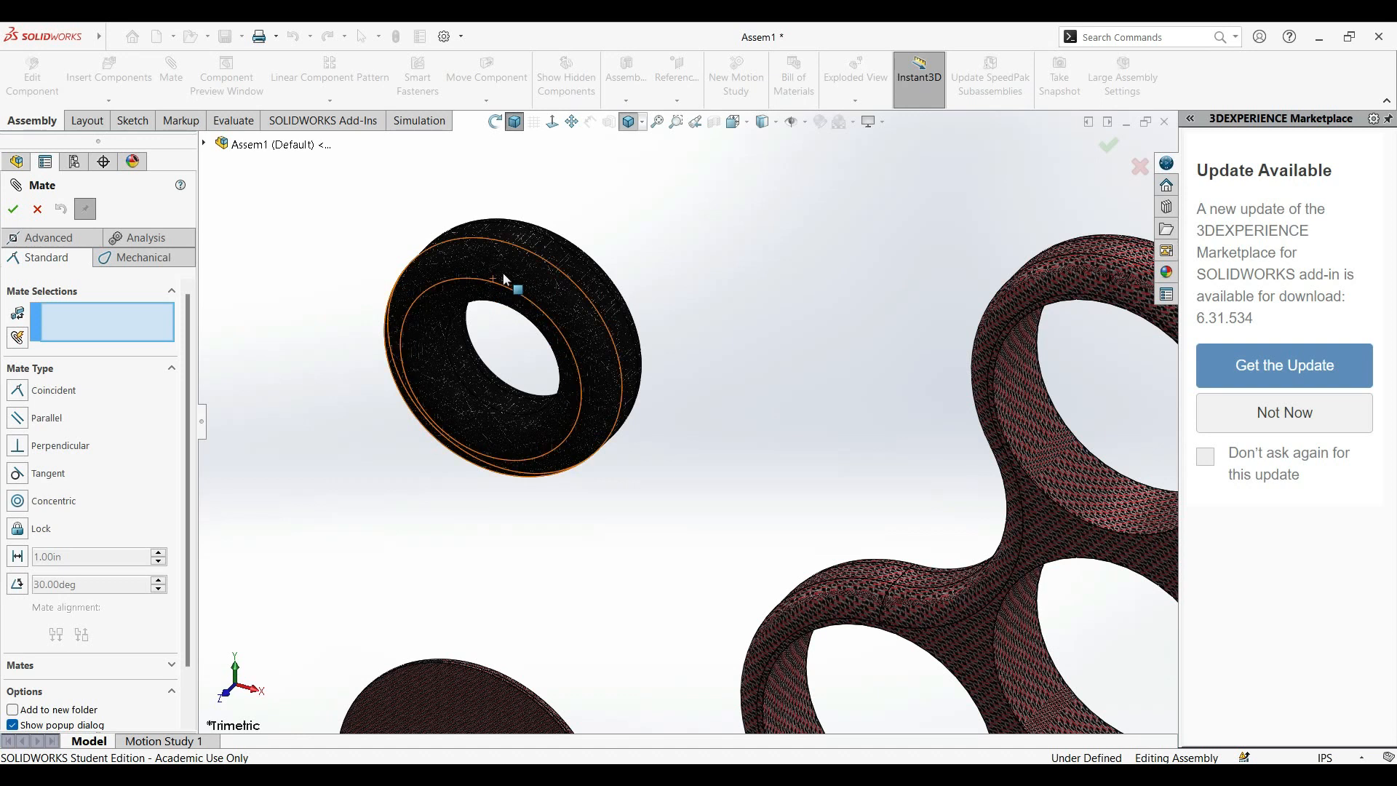
left_click(597, 289)
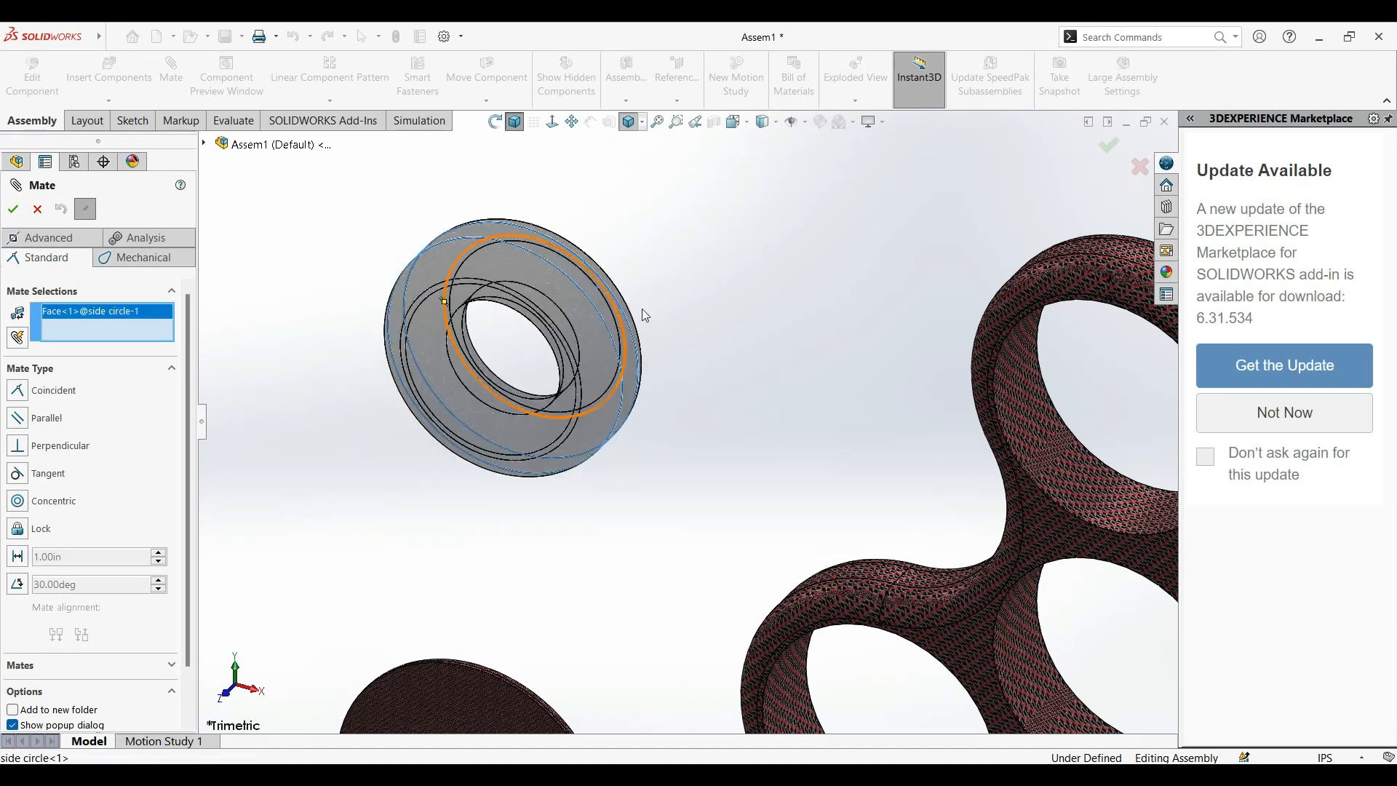
left_click(1024, 434)
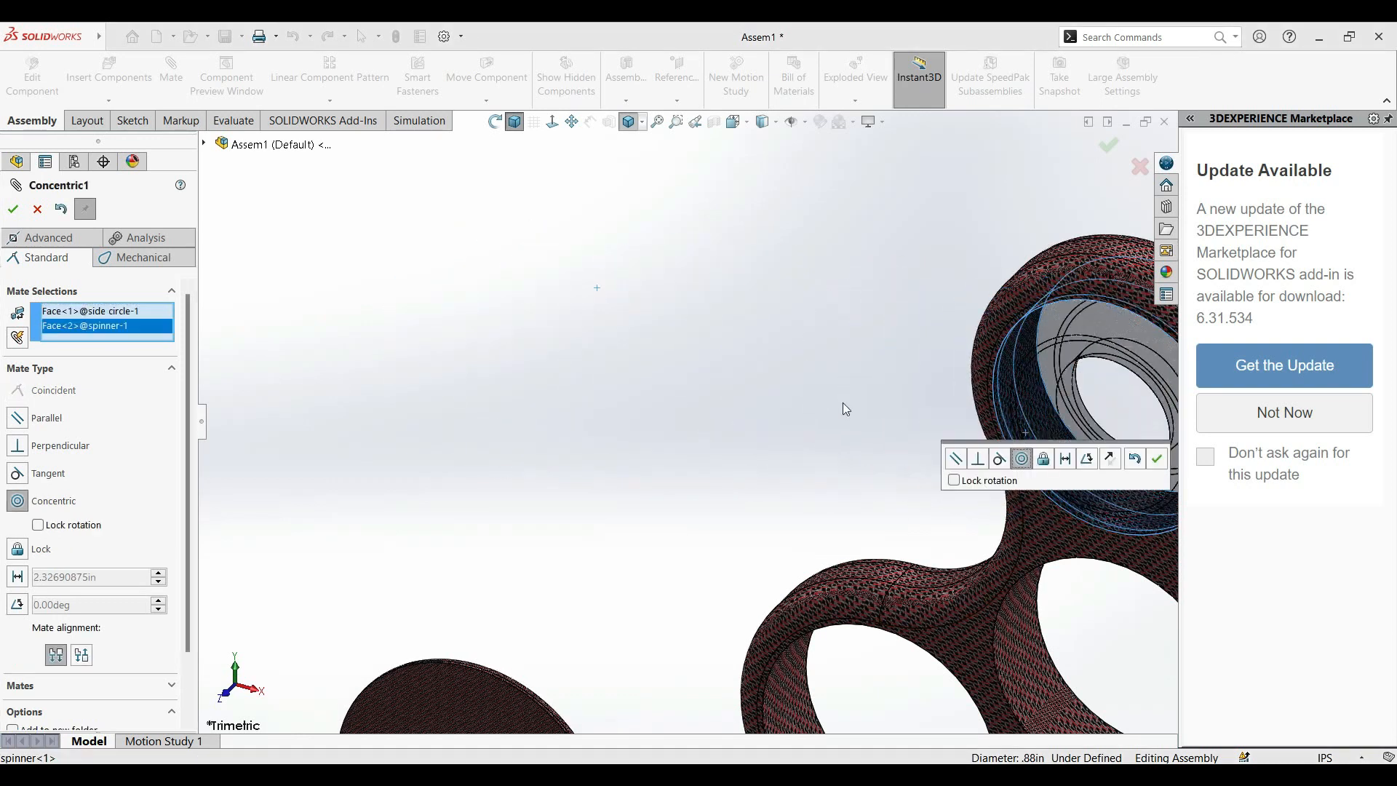
left_click(13, 209)
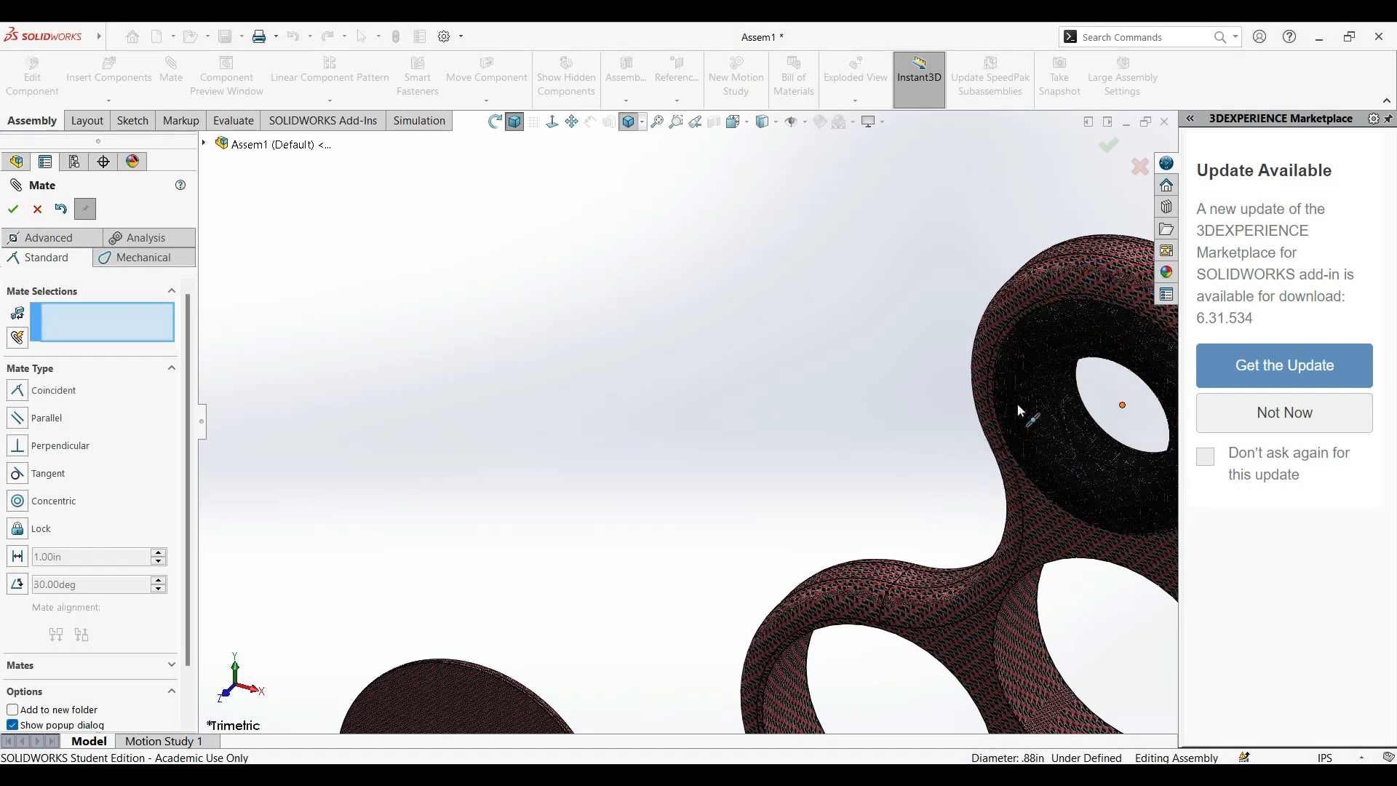
Add a tangent mate between the side circle's filleted face and the spinner's flat front face, and finish mating.
left_click(1019, 363)
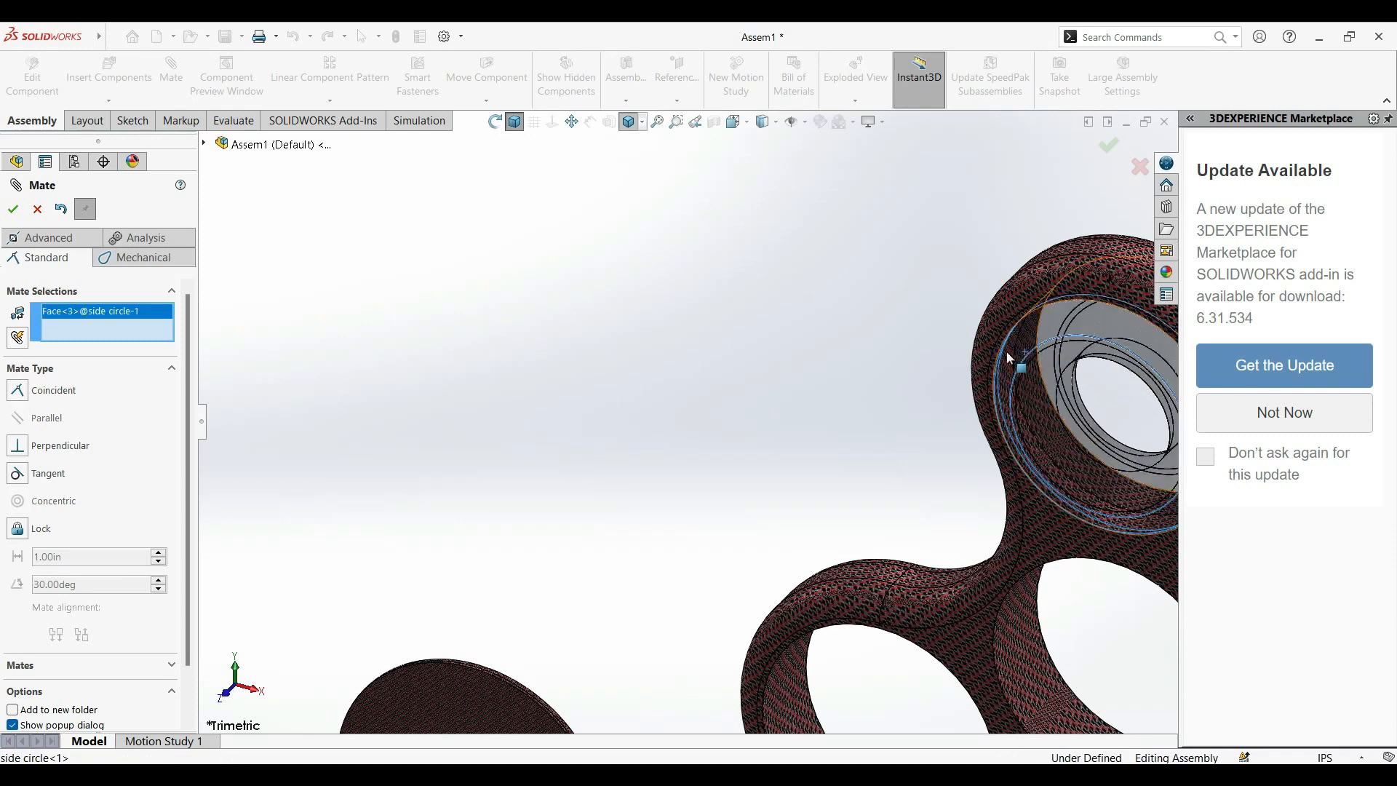
left_click(1049, 533)
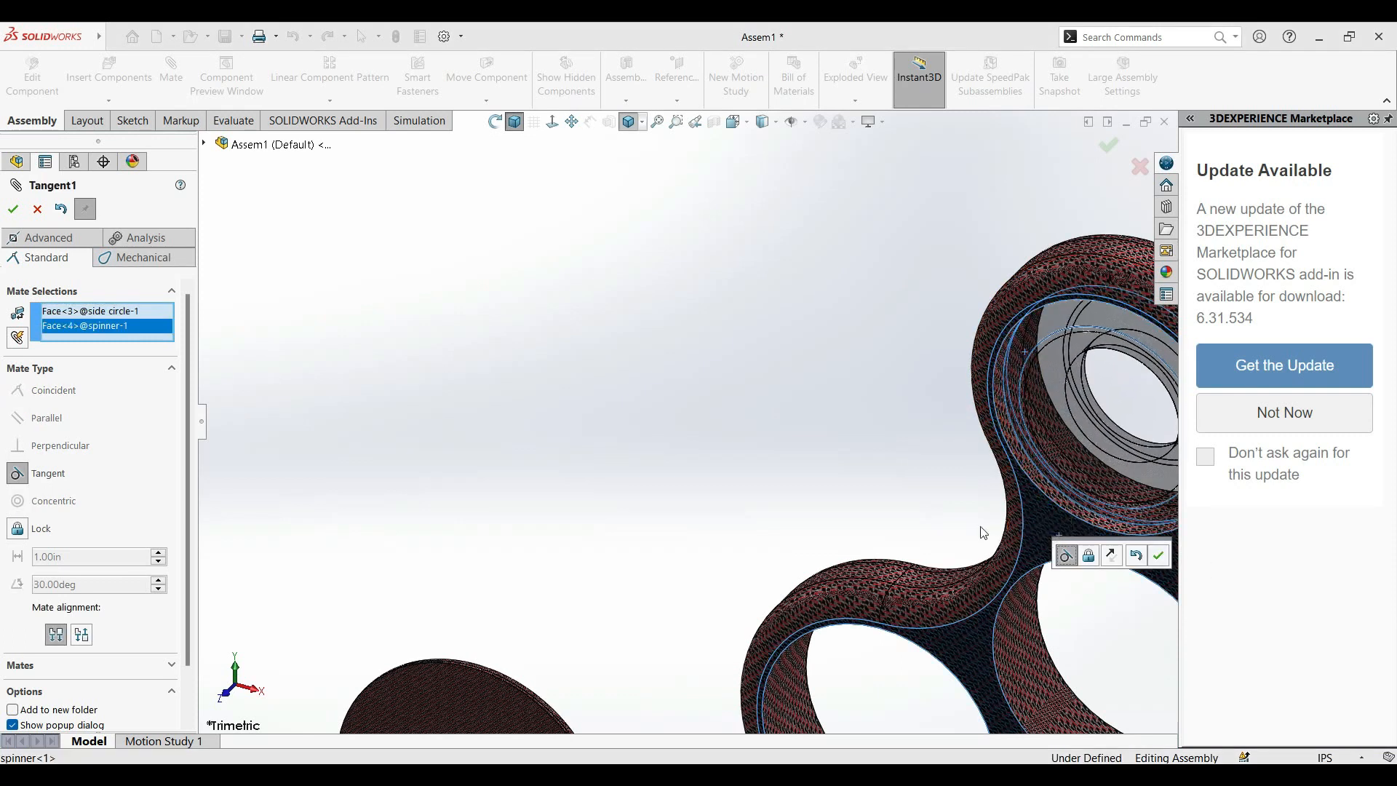
middle_click_drag(1119, 493, 549, 342)
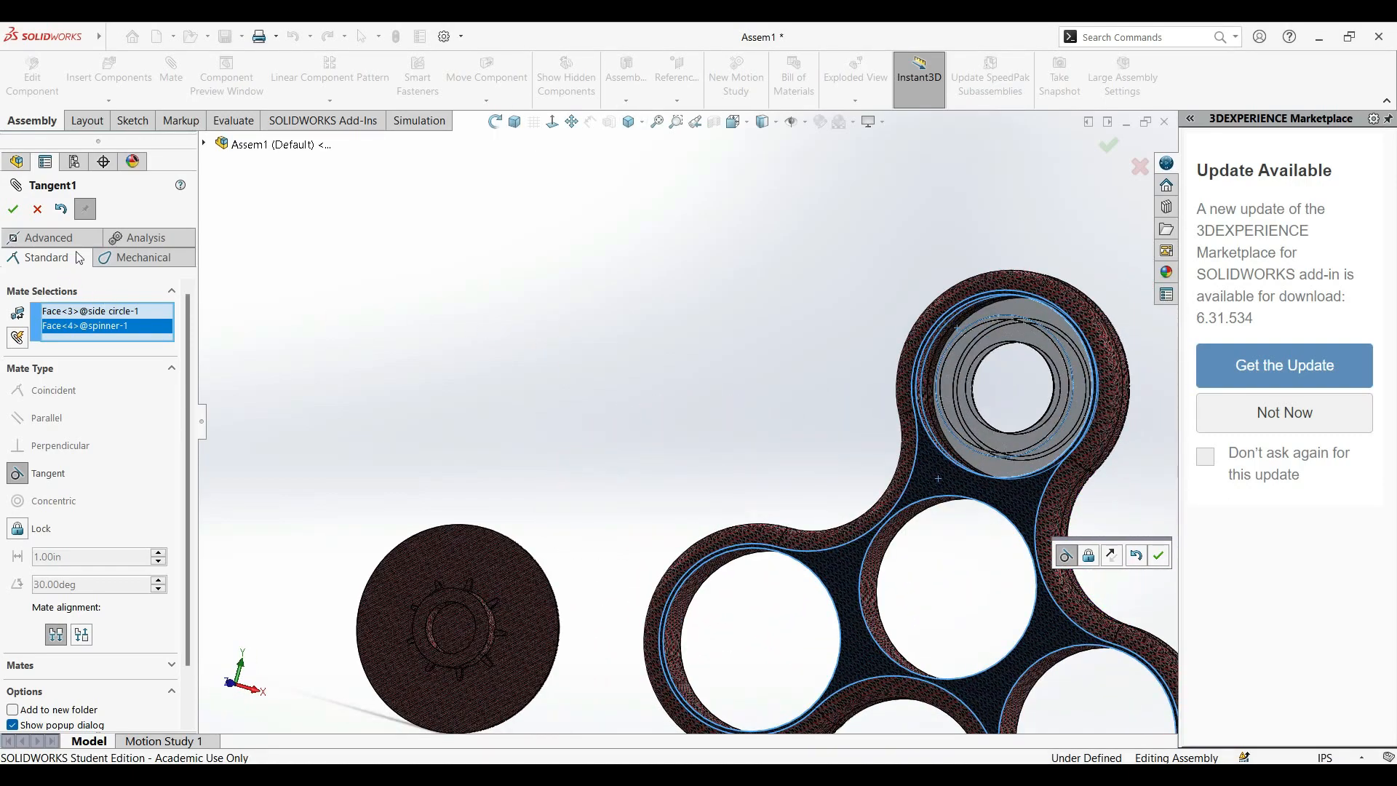
left_click(14, 211)
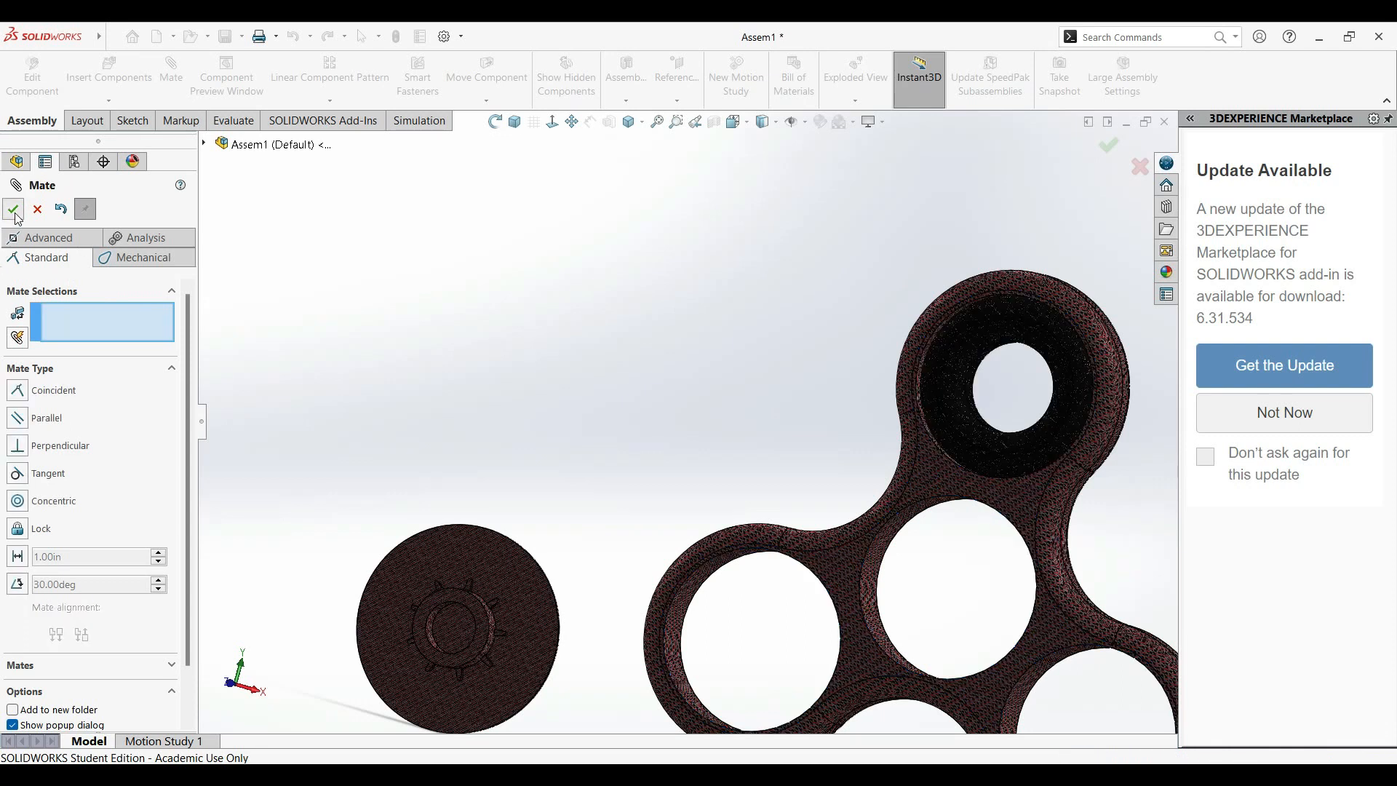
left_click(14, 211)
Edit the side circle's tangent mate to the spinner and change its type to Lock.
middle_click_drag(1079, 443, 1027, 363)
scroll(1028, 363, "down", 10)
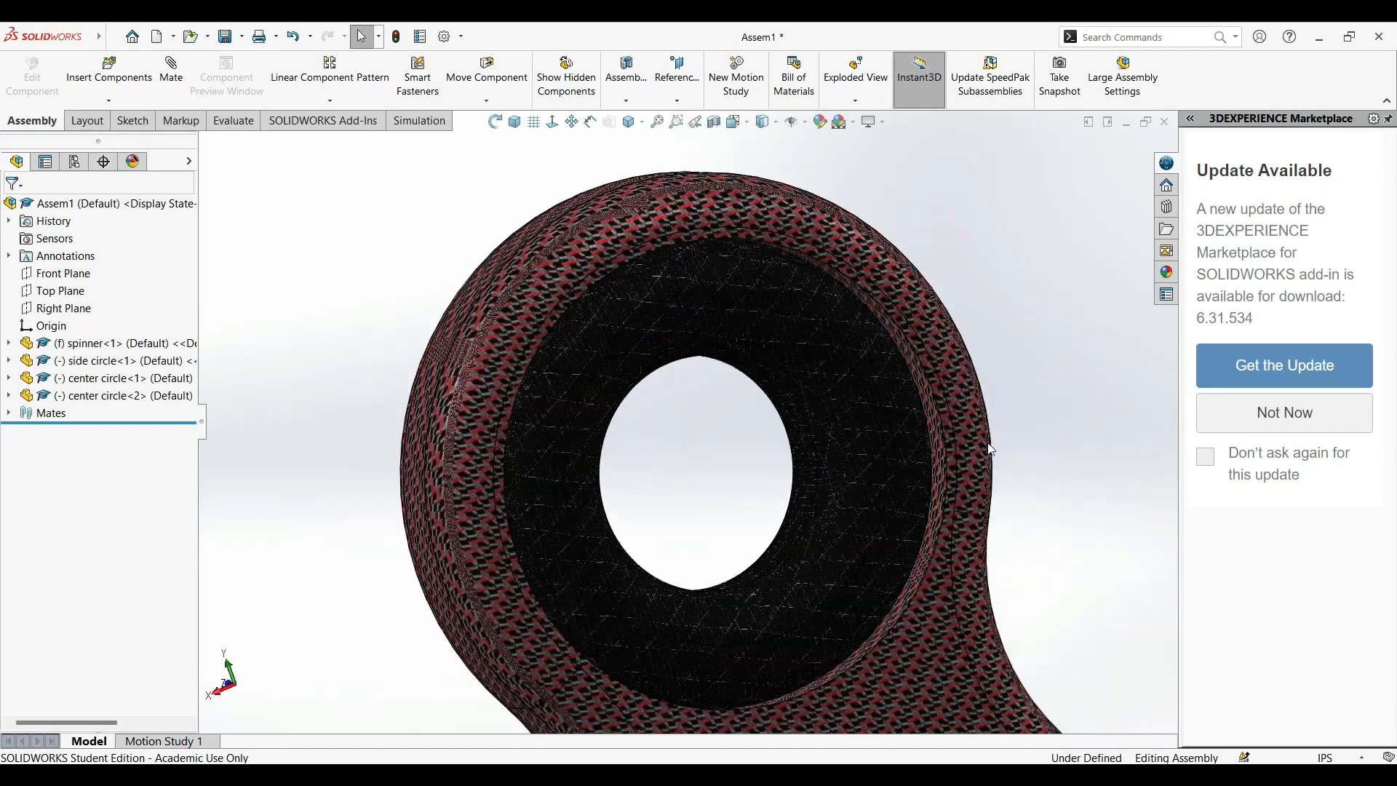
scroll(286, 312, "up", 5)
middle_click_drag(287, 312, 359, 376)
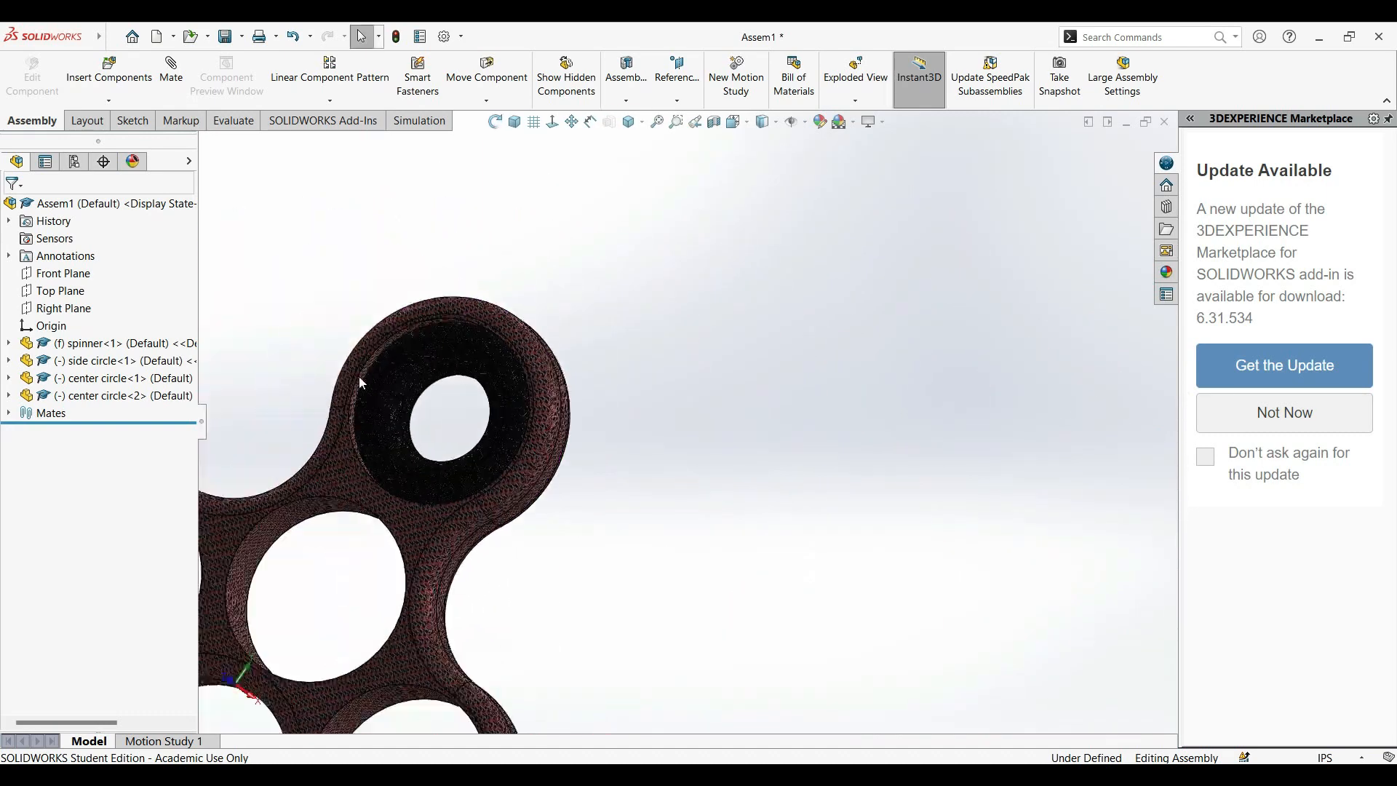
left_click(405, 412)
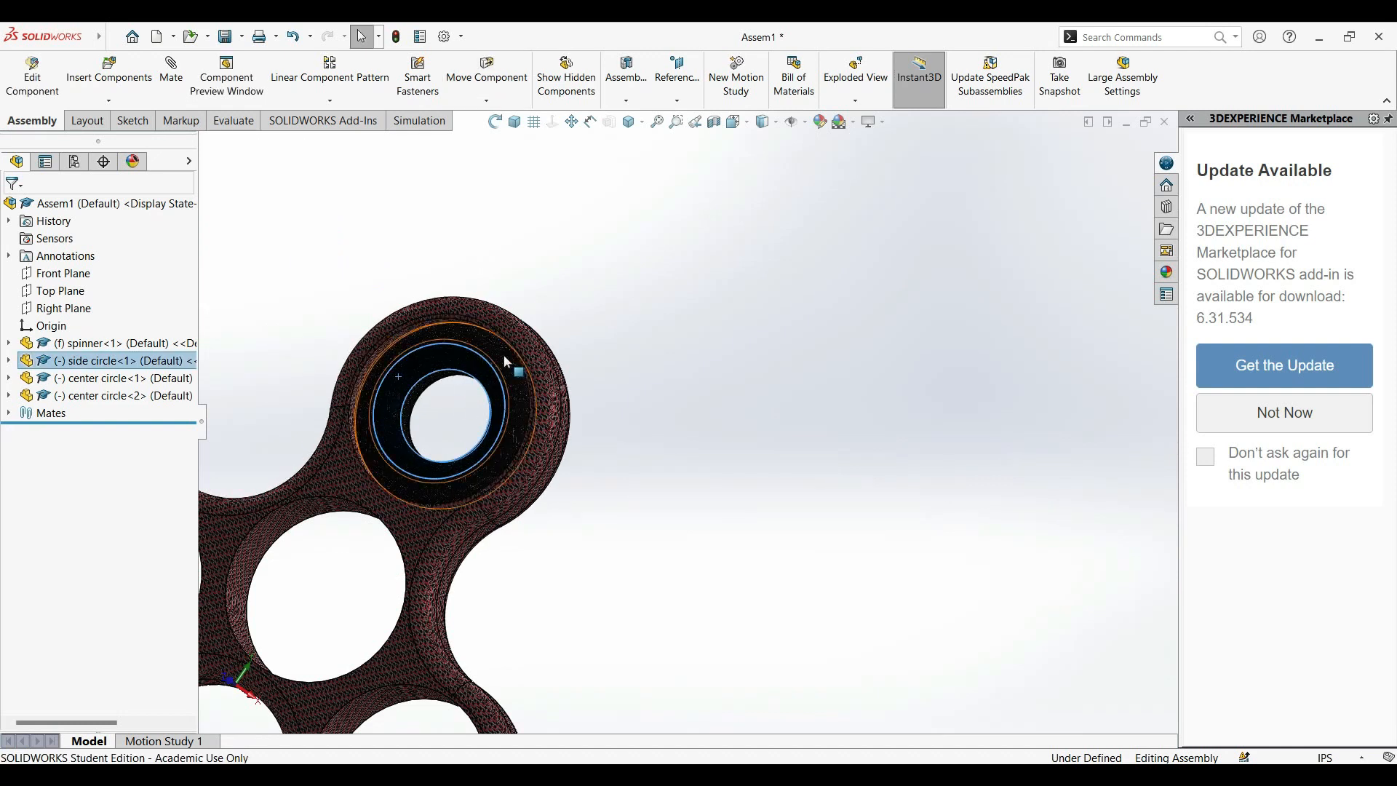
left_click(339, 301)
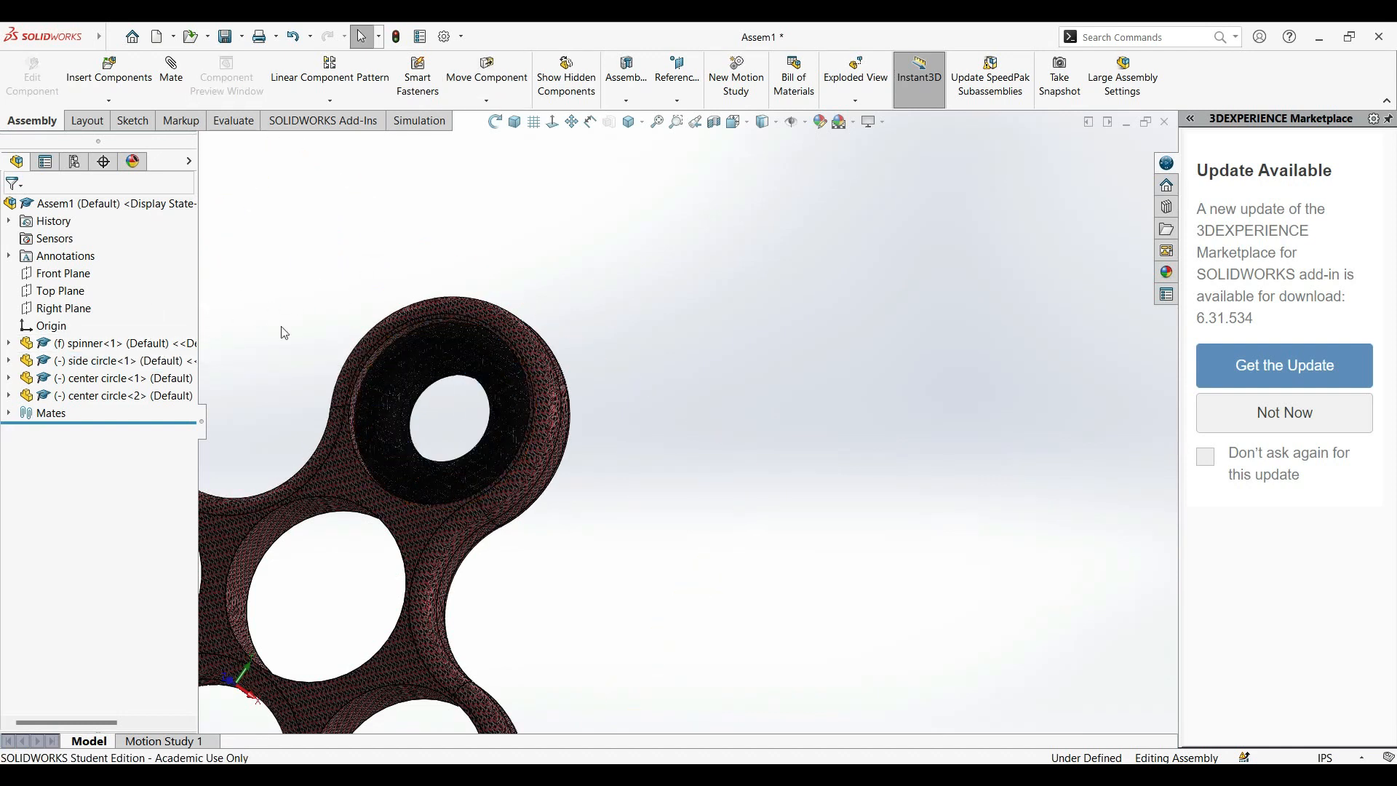
left_click(8, 414)
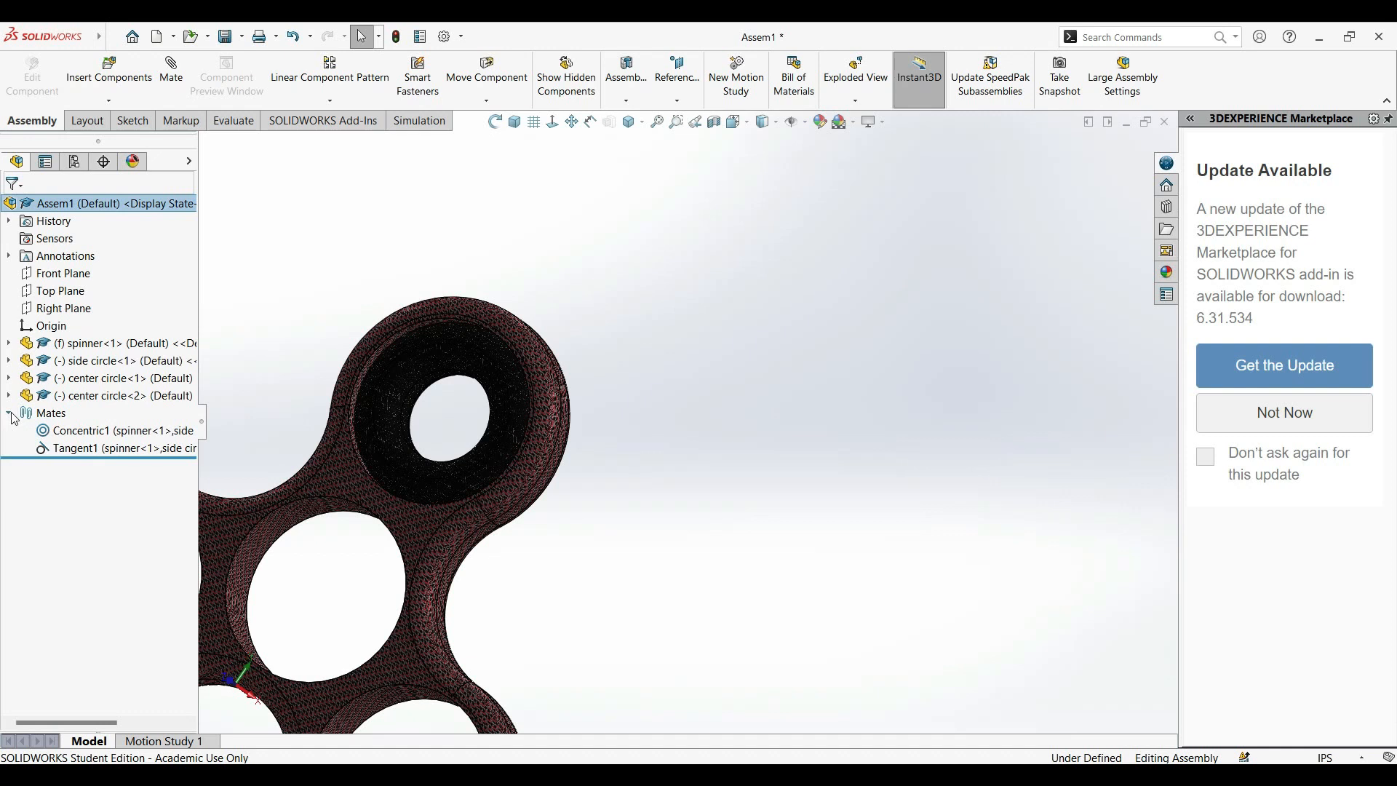
left_click(73, 449)
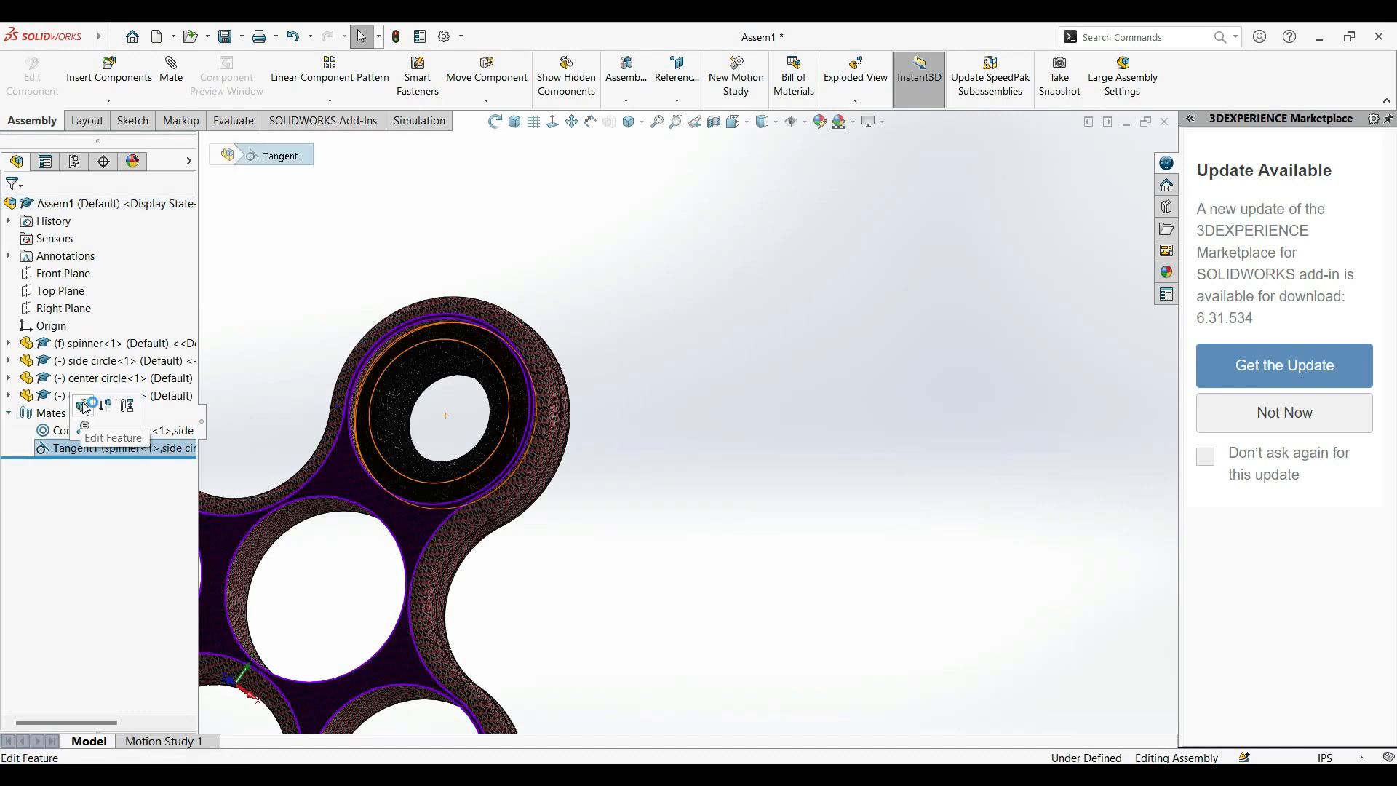
left_click(86, 406)
left_click(16, 529)
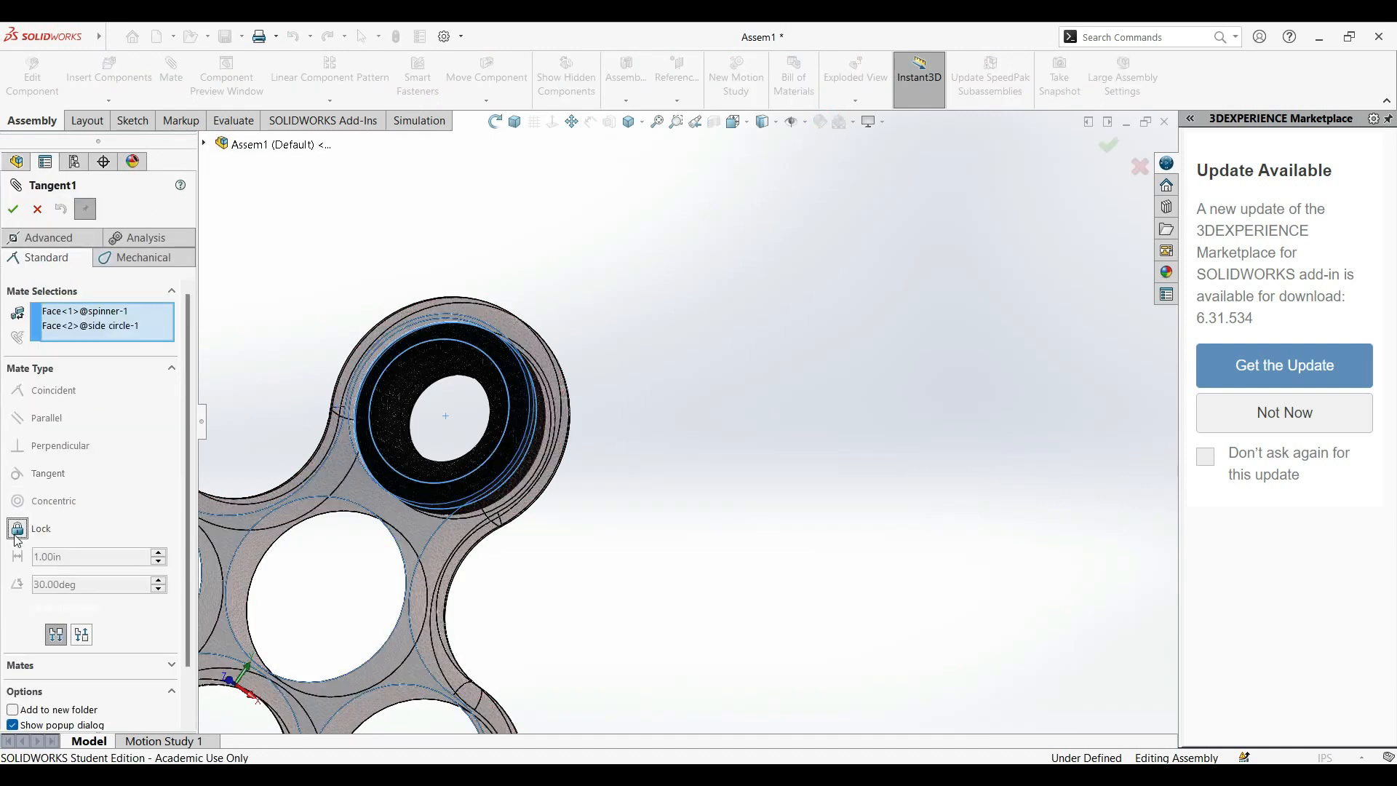
left_click(13, 209)
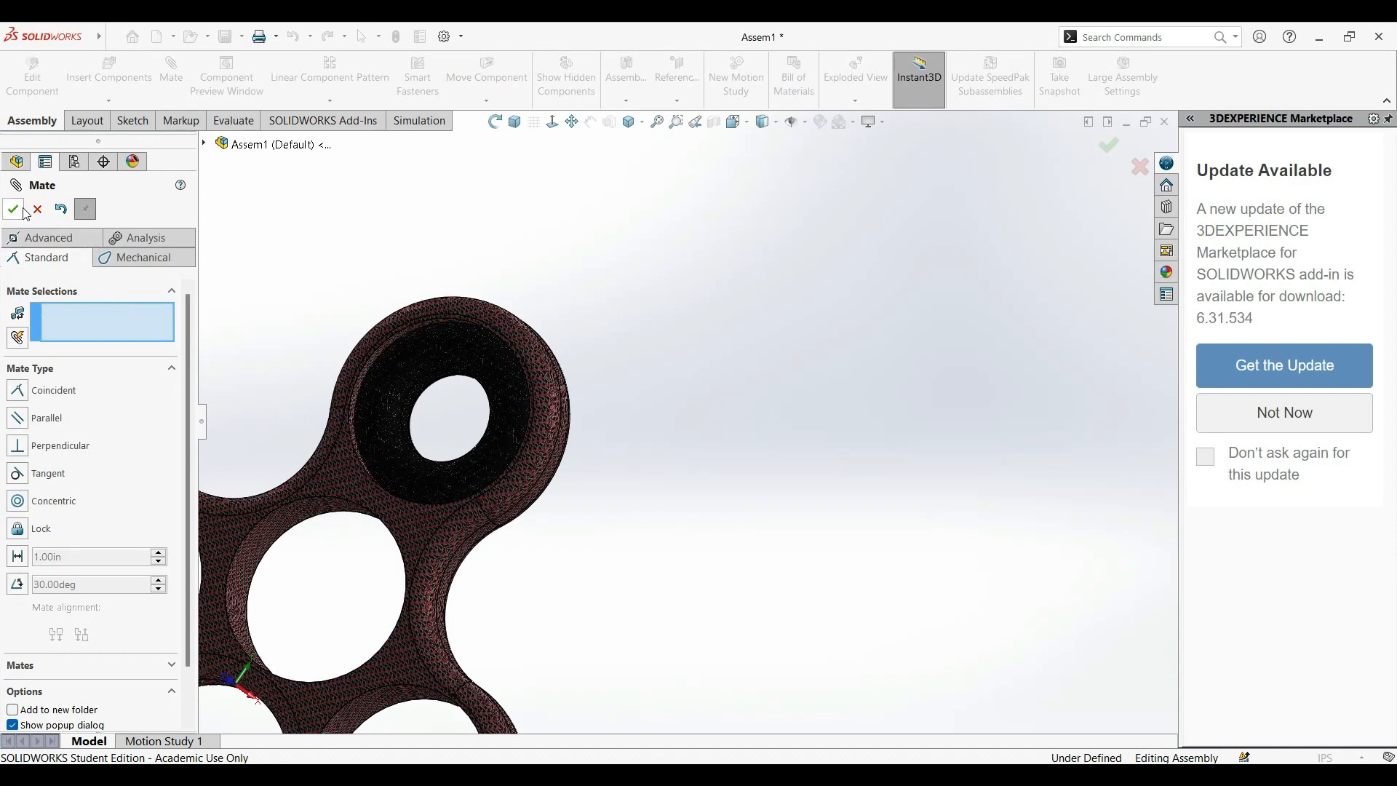
left_click(13, 210)
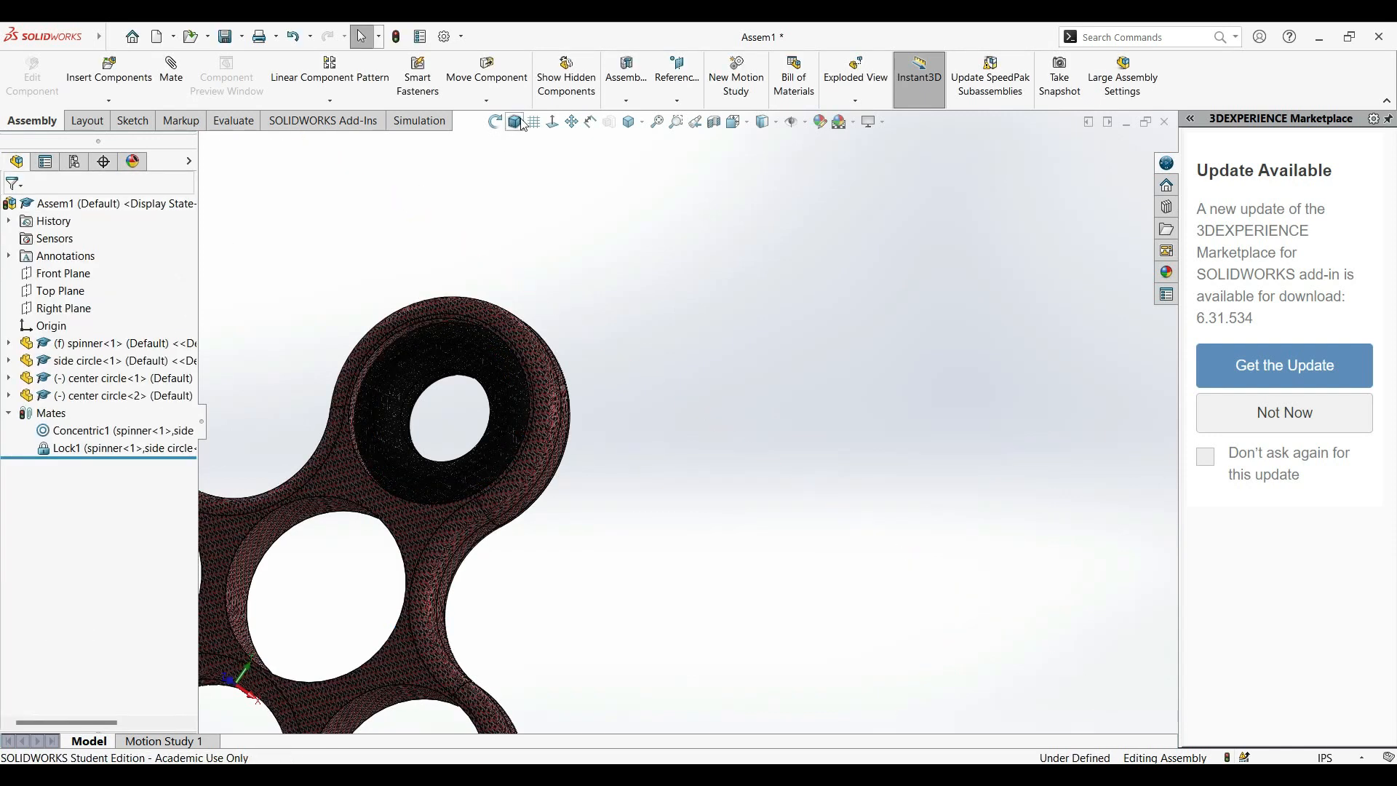
Circular-pattern the side circle about the spinner's central hole edge with 3 equally spaced instances over 360 degrees.
key("ctrl+7")
scroll(571, 243, "down", 3)
left_click(644, 306)
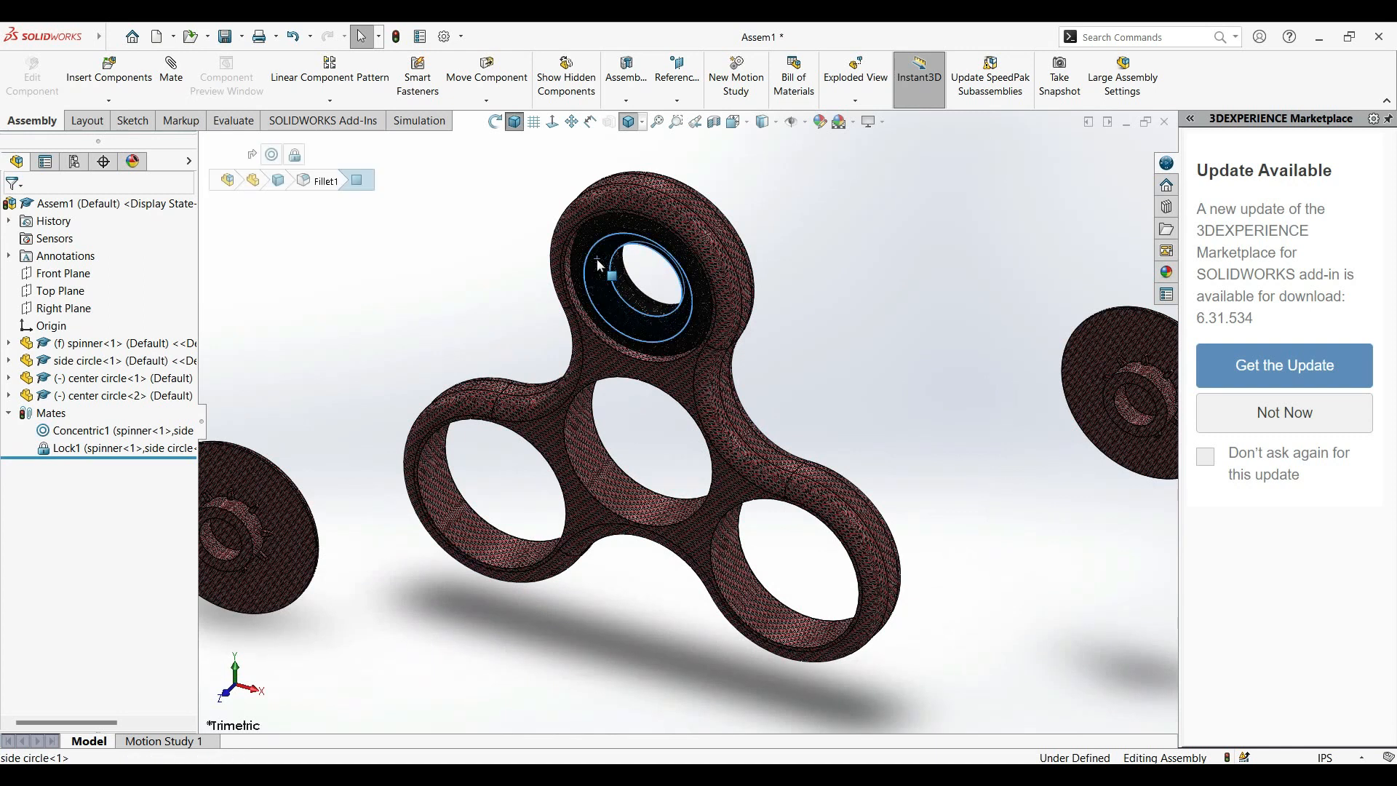
left_click(457, 285)
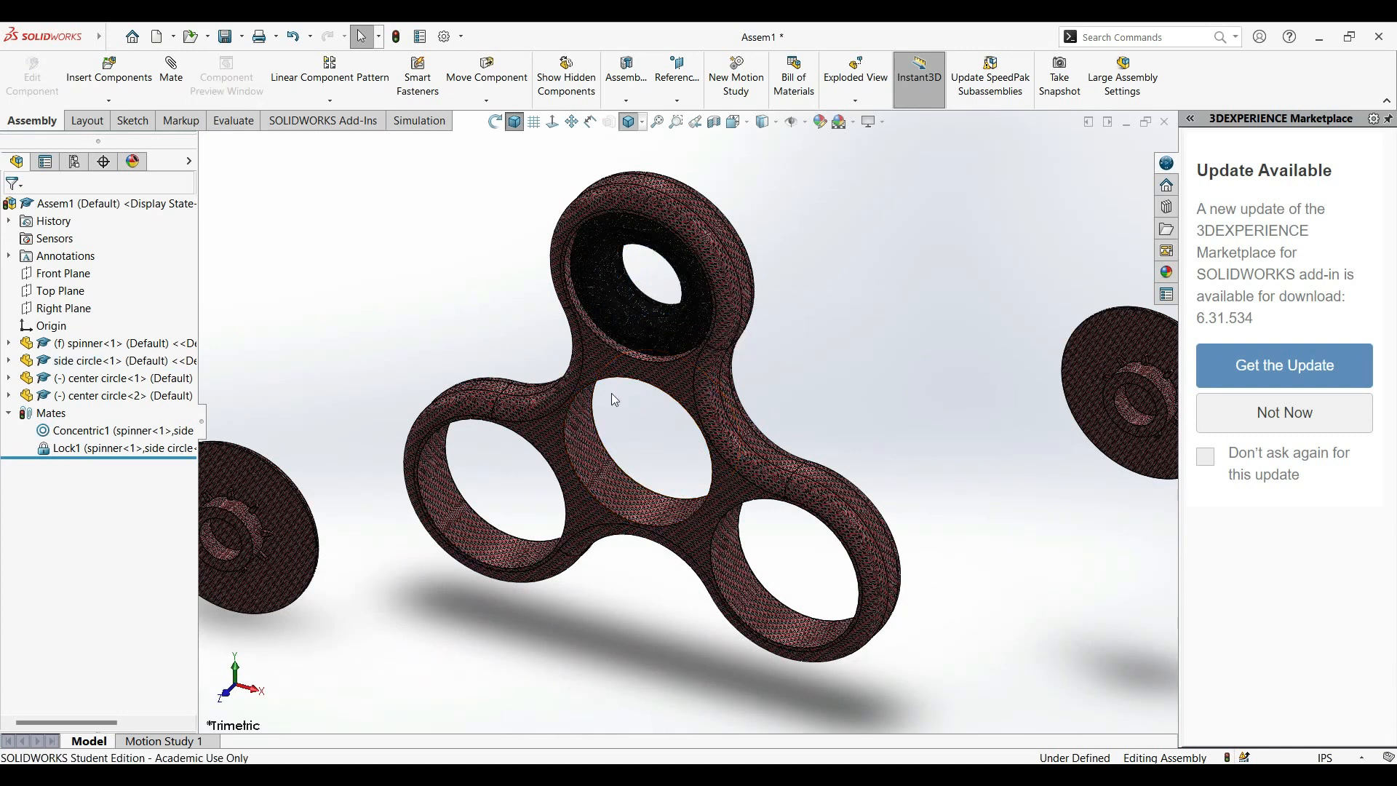
left_click(333, 101)
left_click(336, 135)
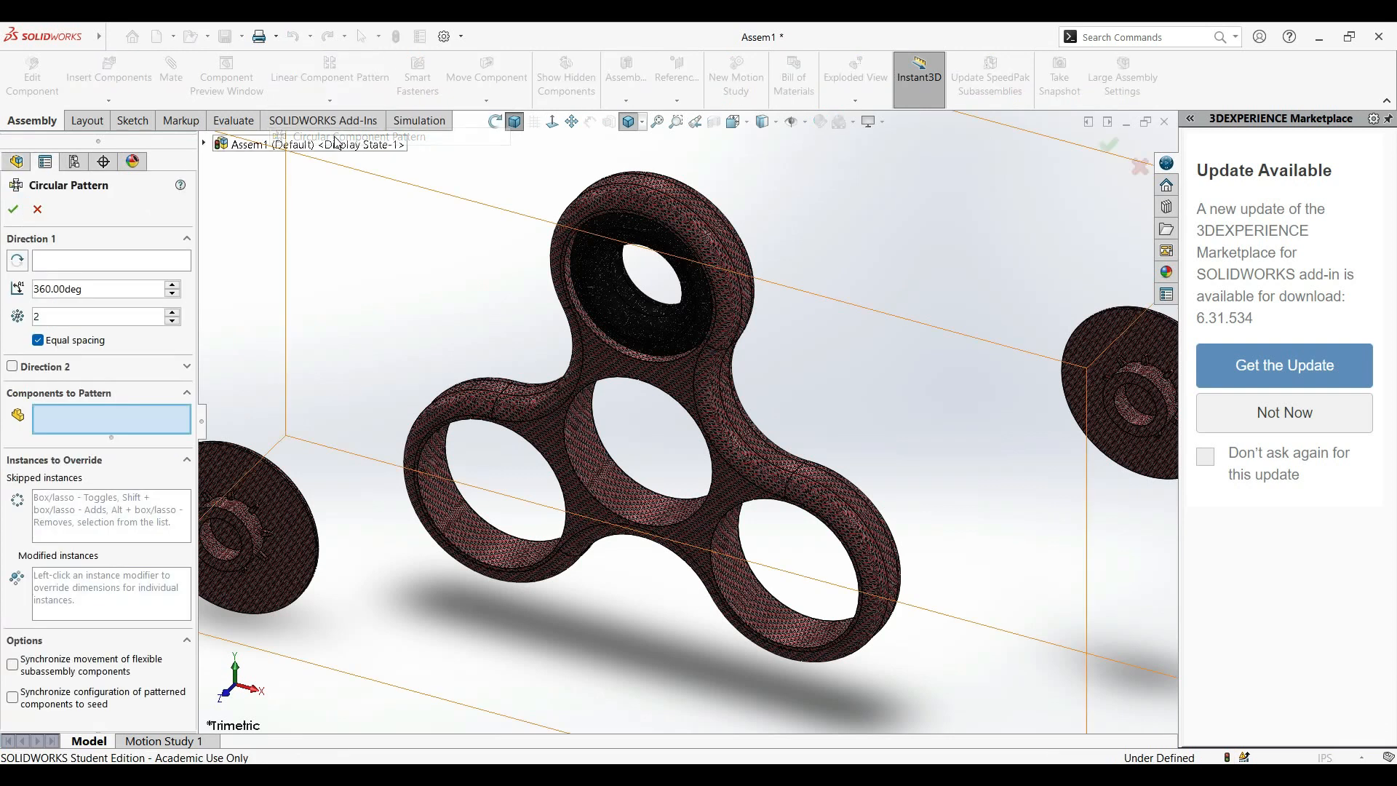
left_click(62, 263)
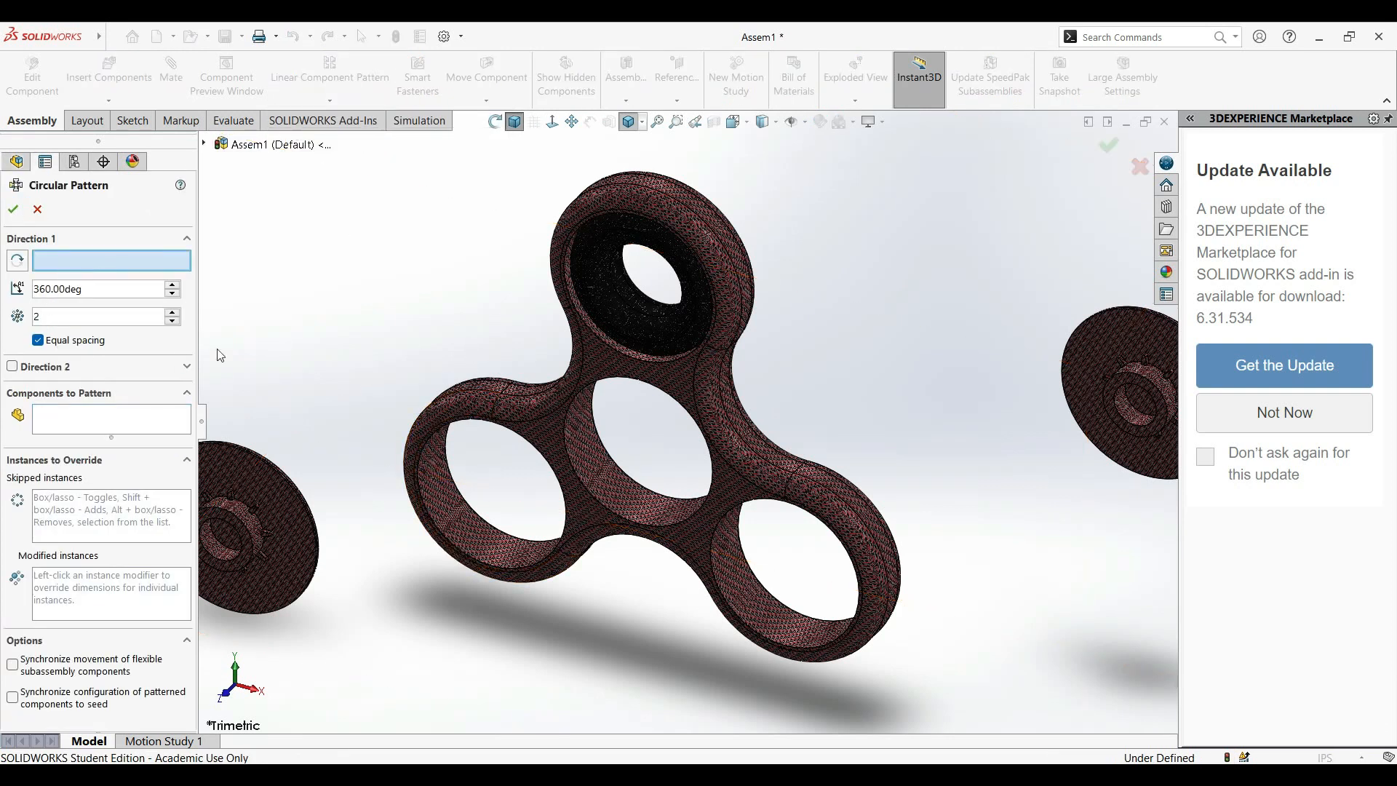
left_click(569, 418)
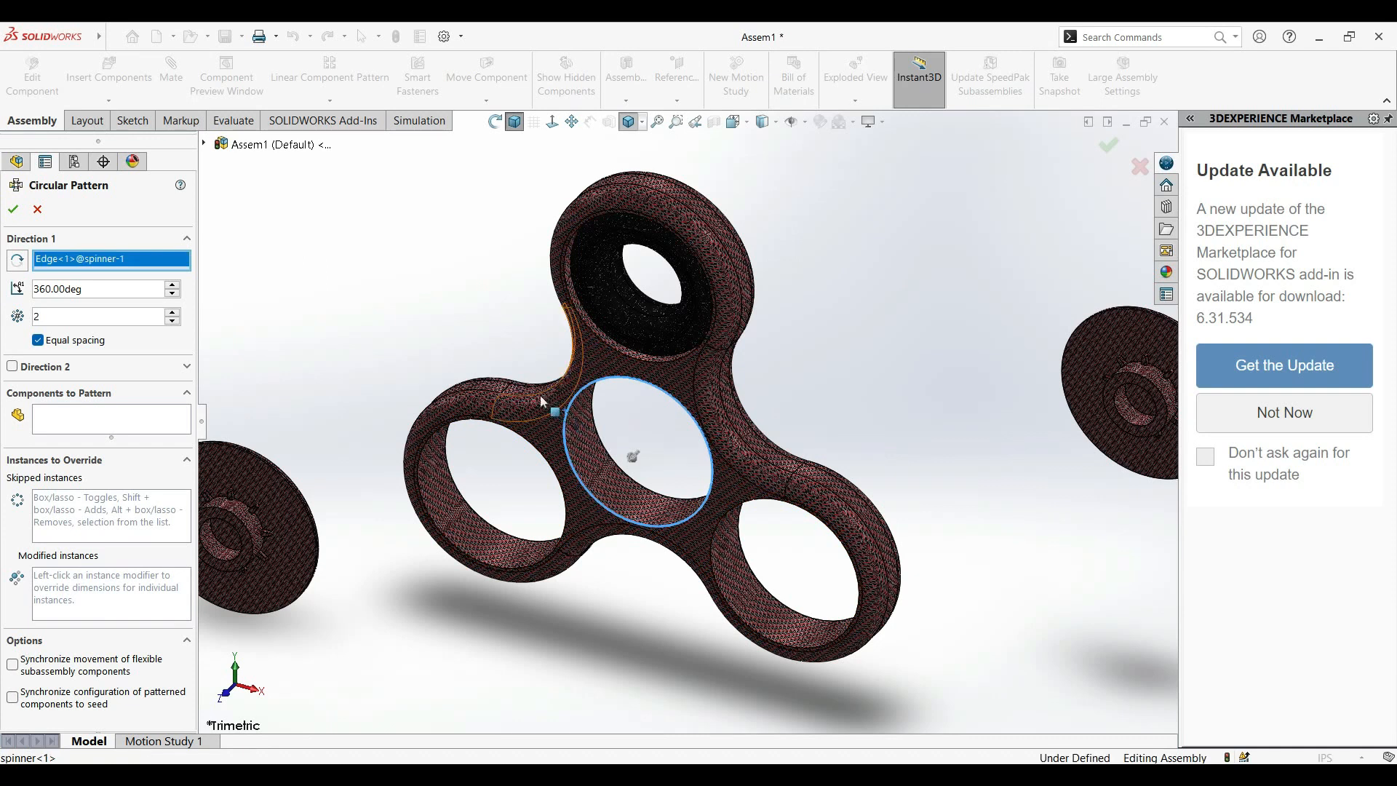
left_click(51, 429)
left_click(587, 267)
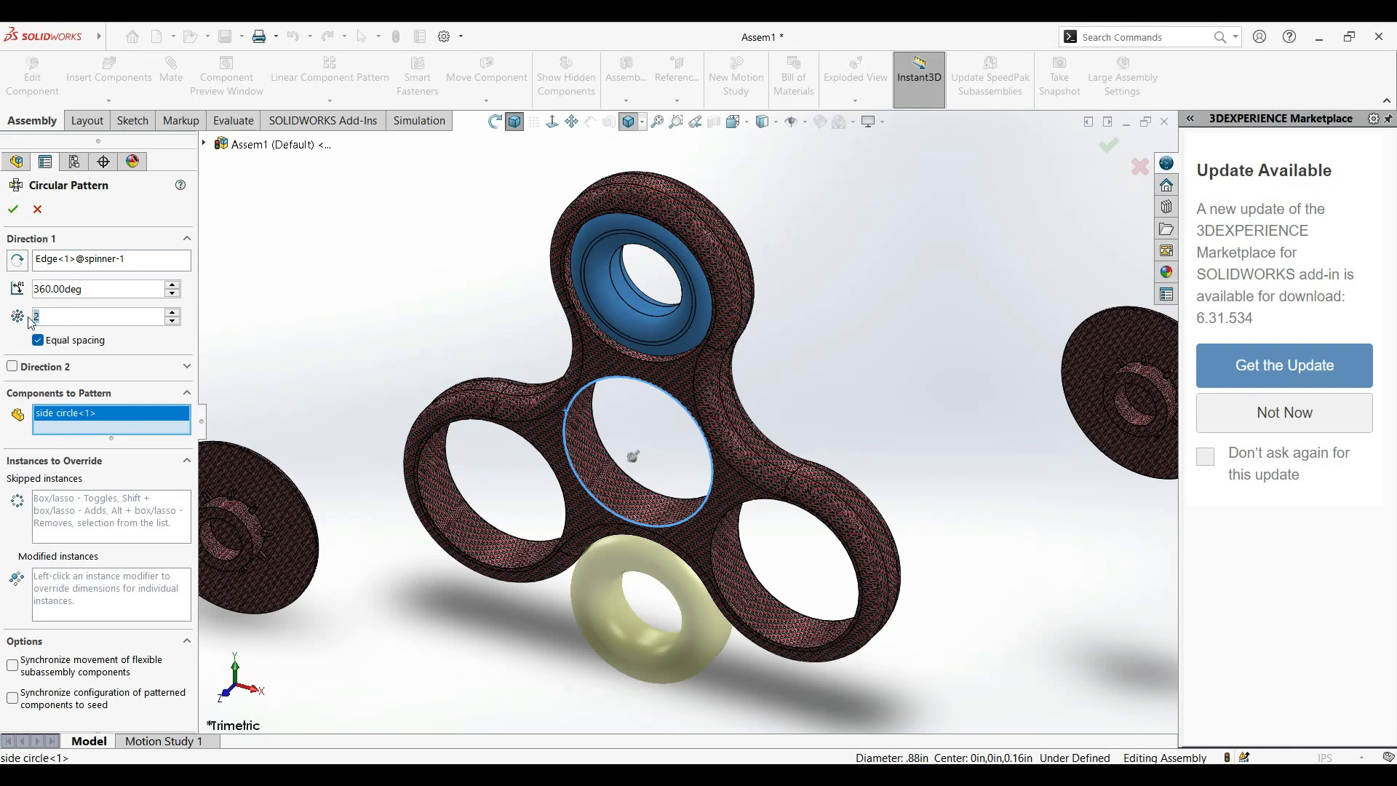
type("3")
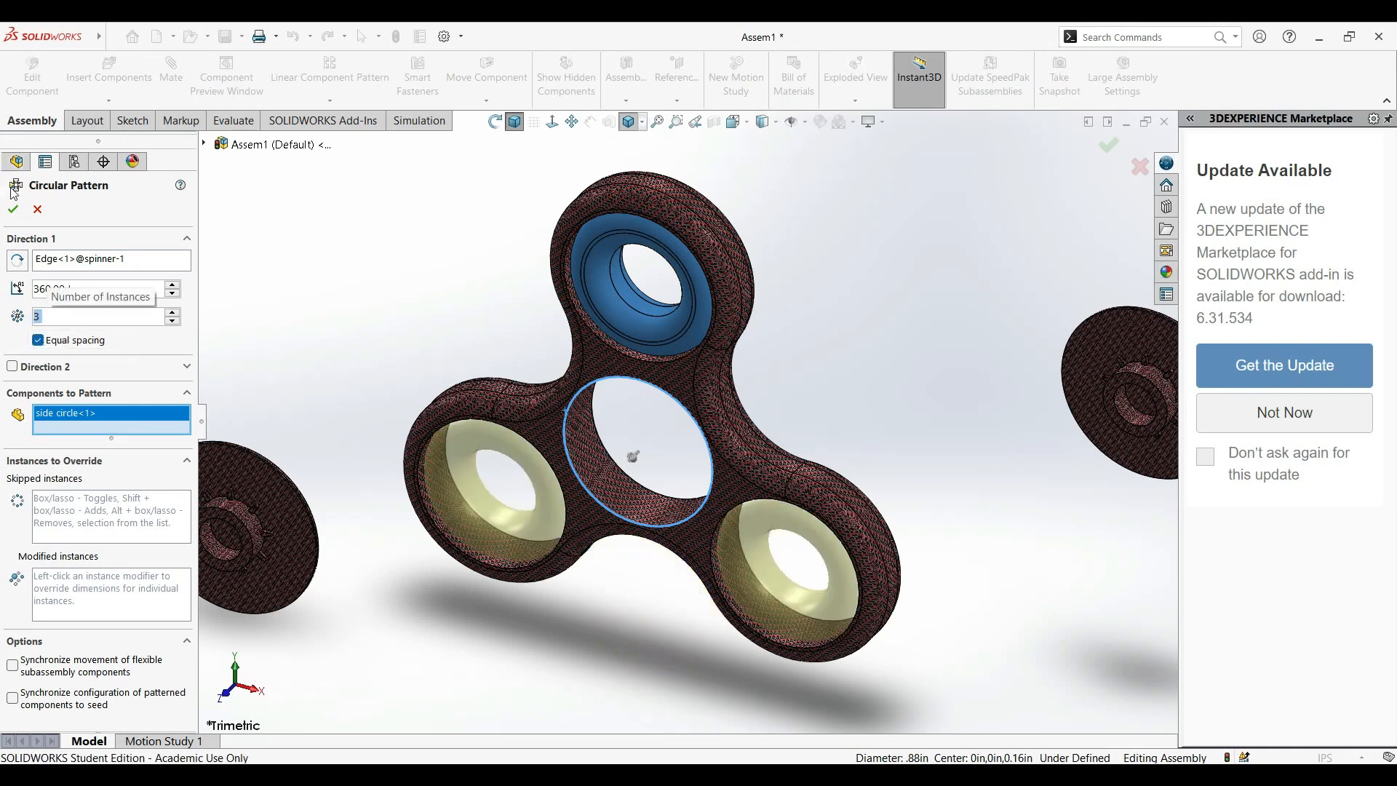
left_click(14, 212)
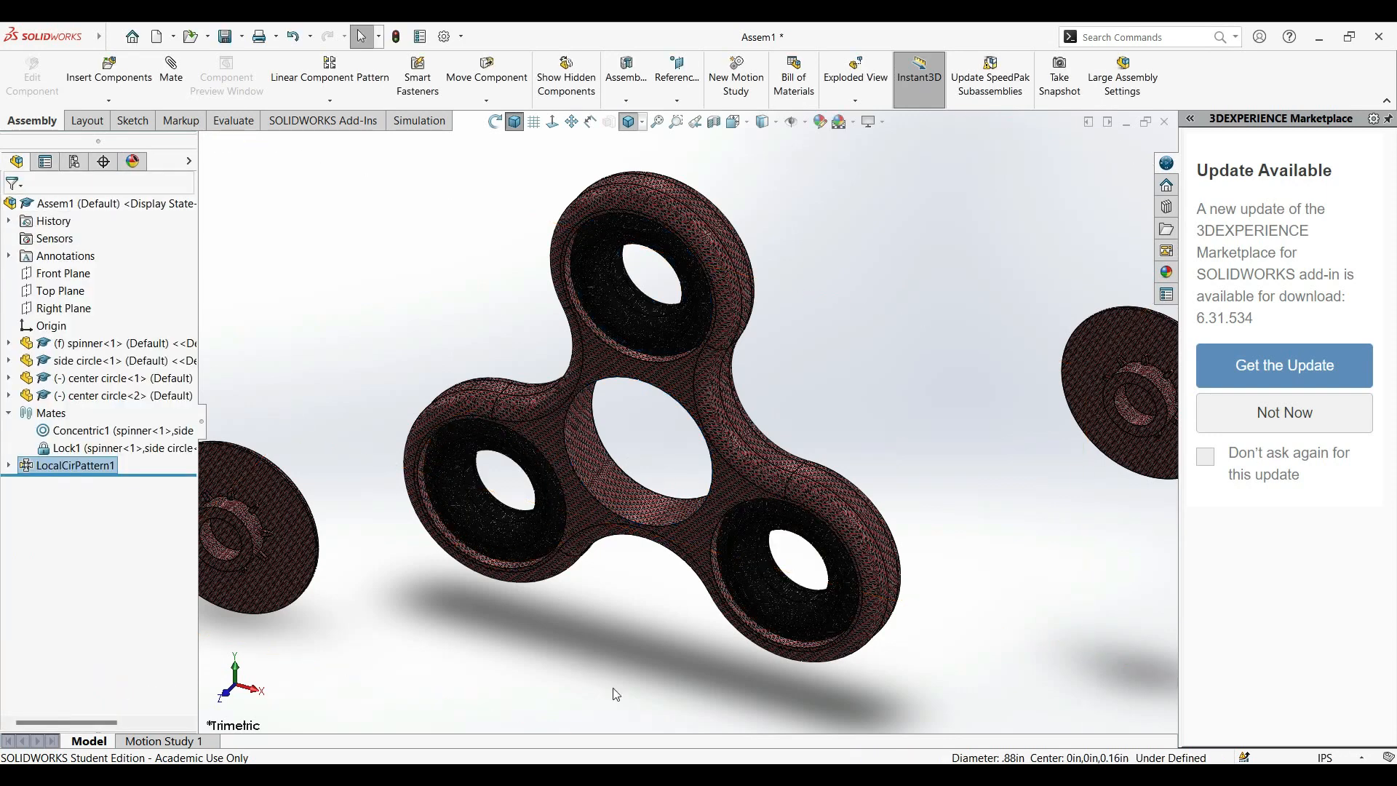
Open the Design Library, dismiss the missing-folder prompt without removing the reference, and add in Toolbox.
middle_click_drag(657, 640, 627, 646)
scroll(625, 642, "down", 3)
scroll(640, 633, "up", 5)
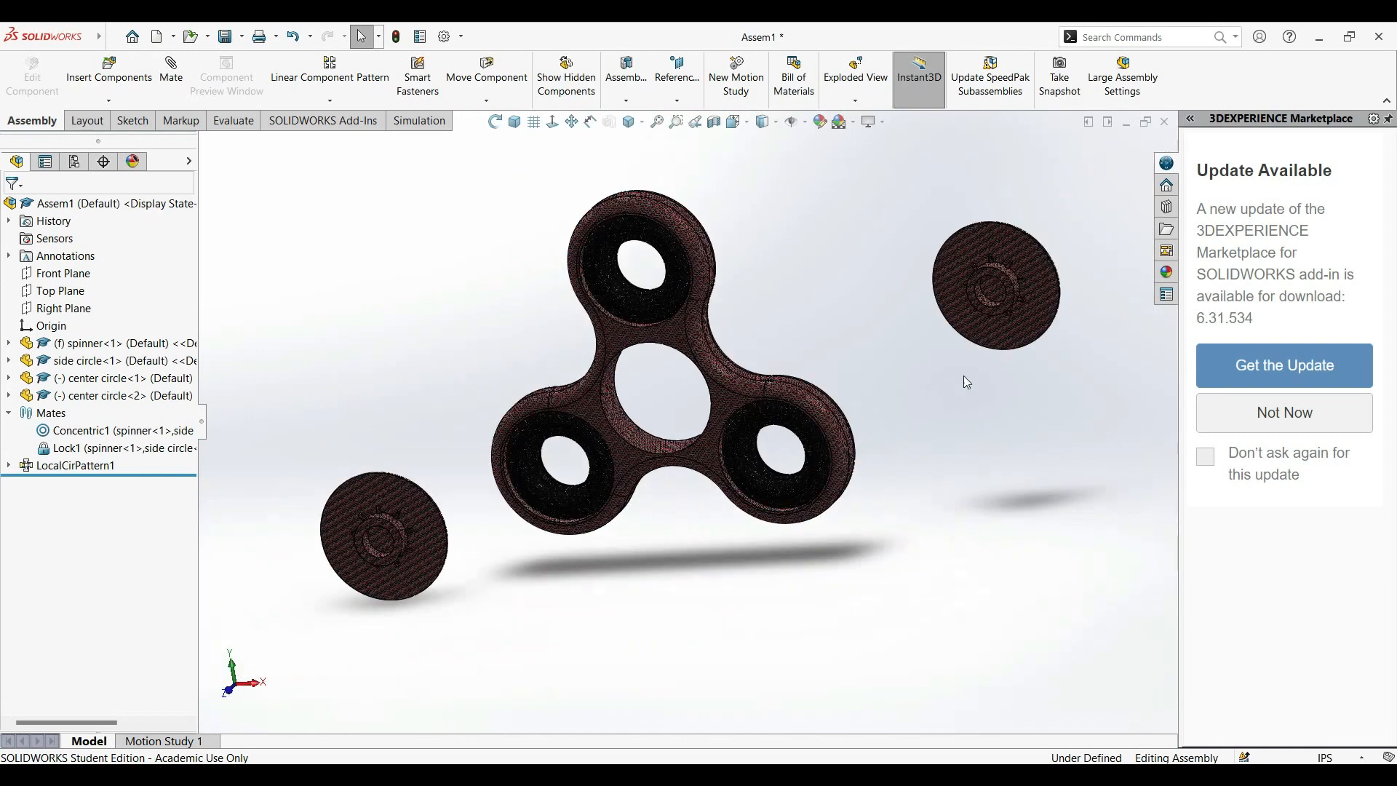
scroll(866, 381, "down", 4)
scroll(737, 415, "up", 2)
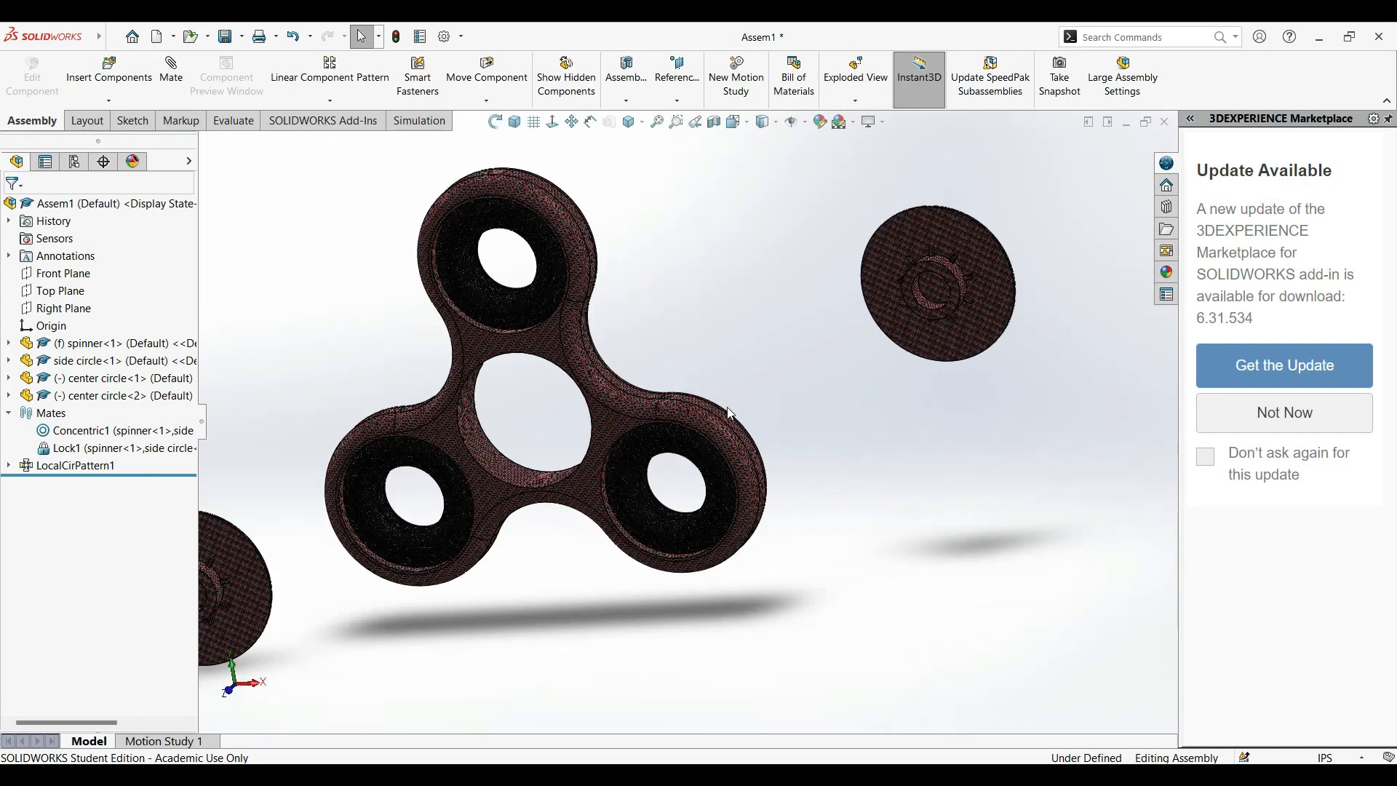
left_click(1165, 208)
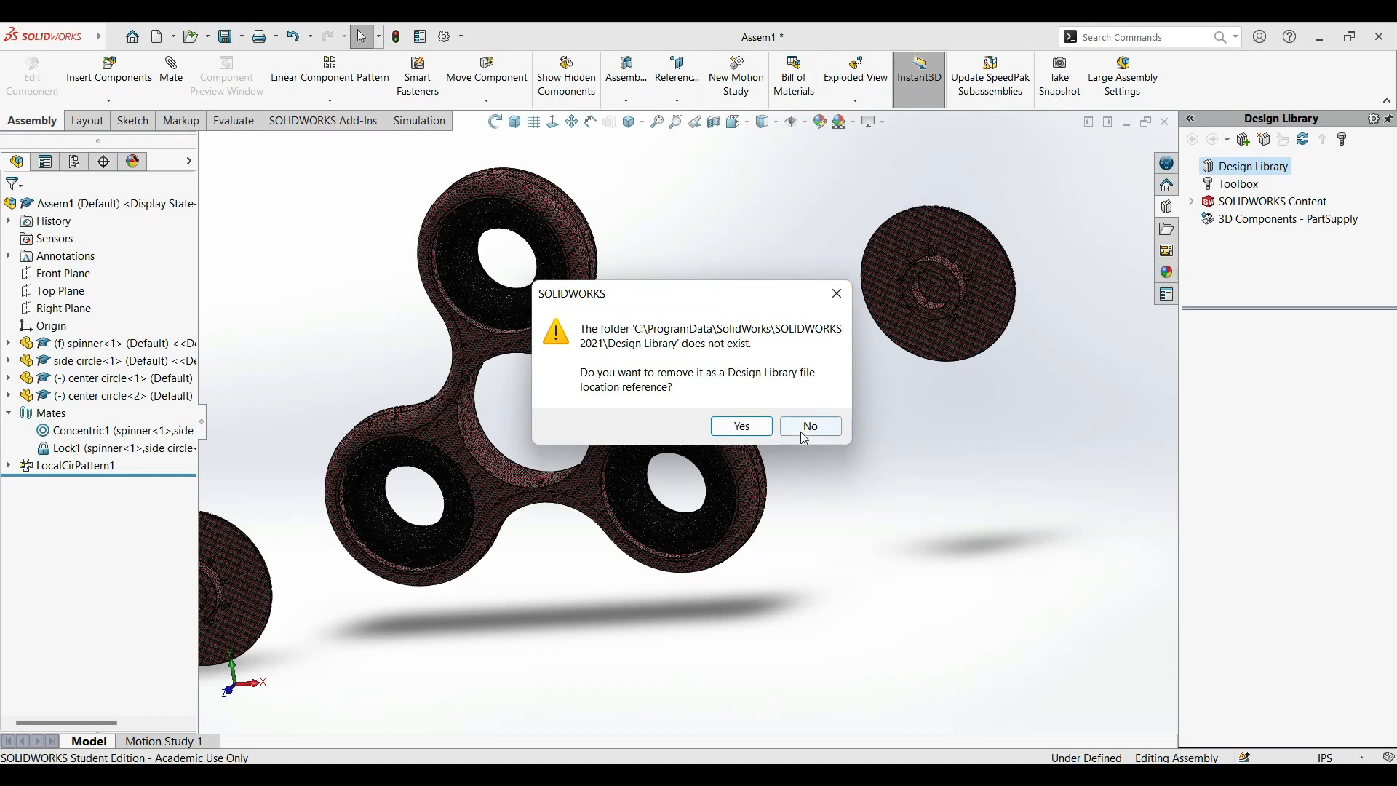
left_click(836, 294)
left_click(1230, 187)
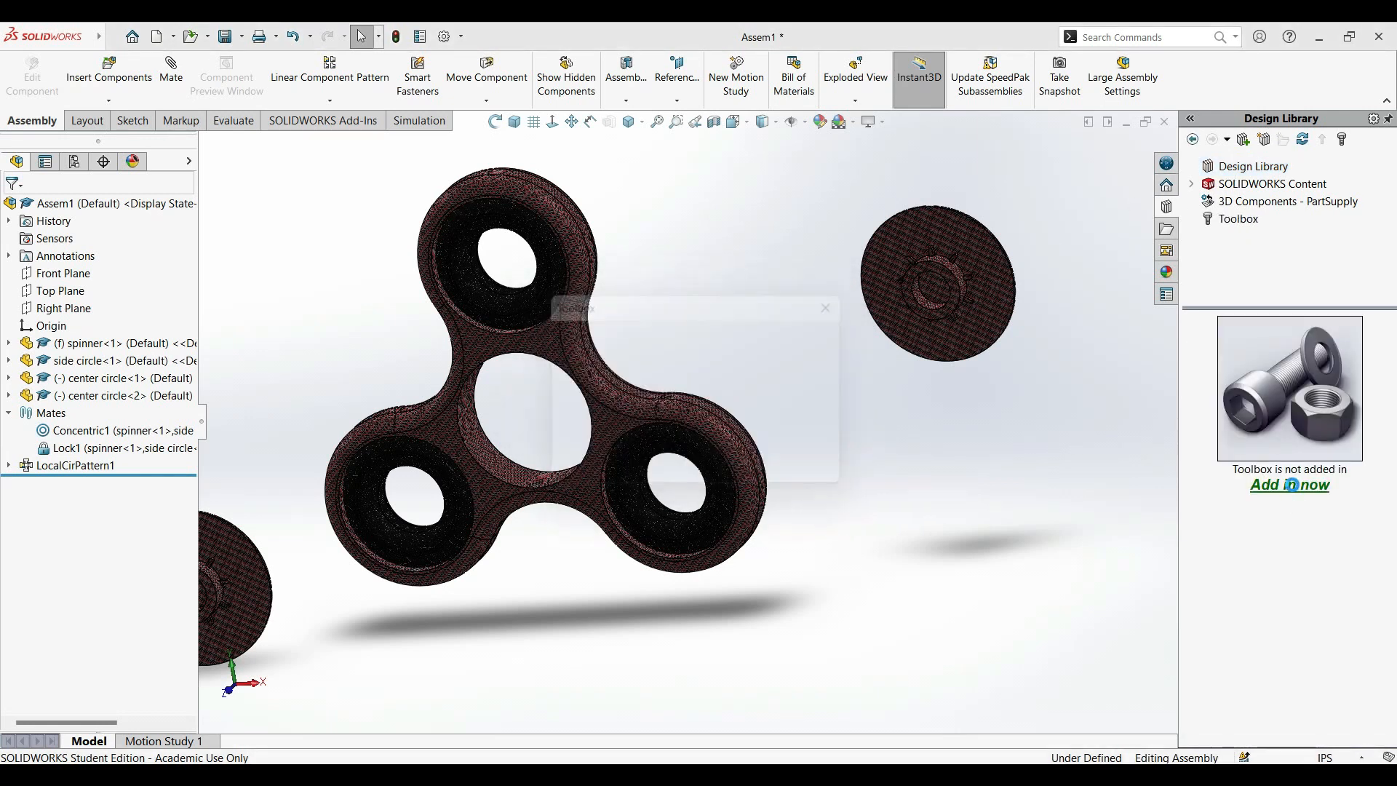
Browse the Toolbox to the ANSI Inch ball bearings.
double_click(1292, 431)
double_click(1237, 425)
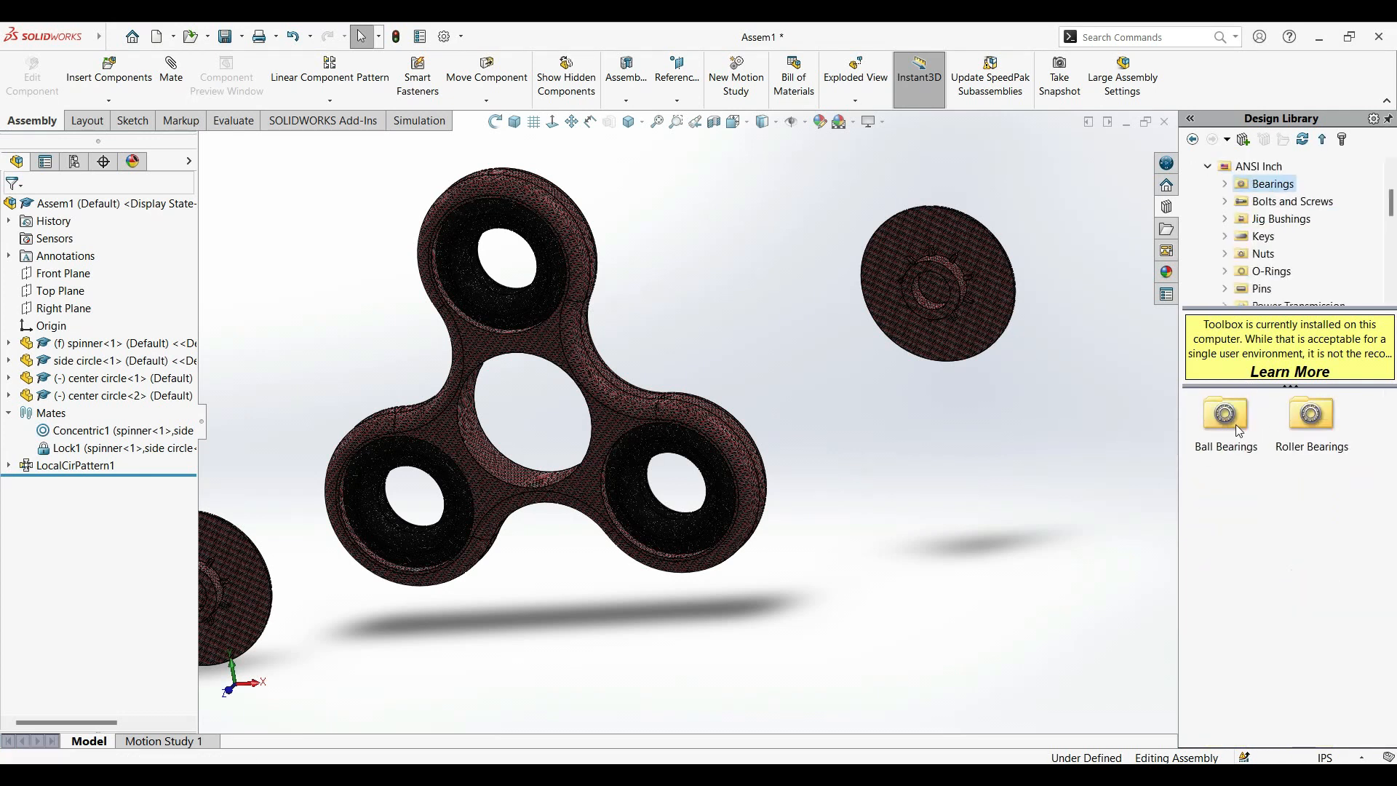
double_click(1218, 420)
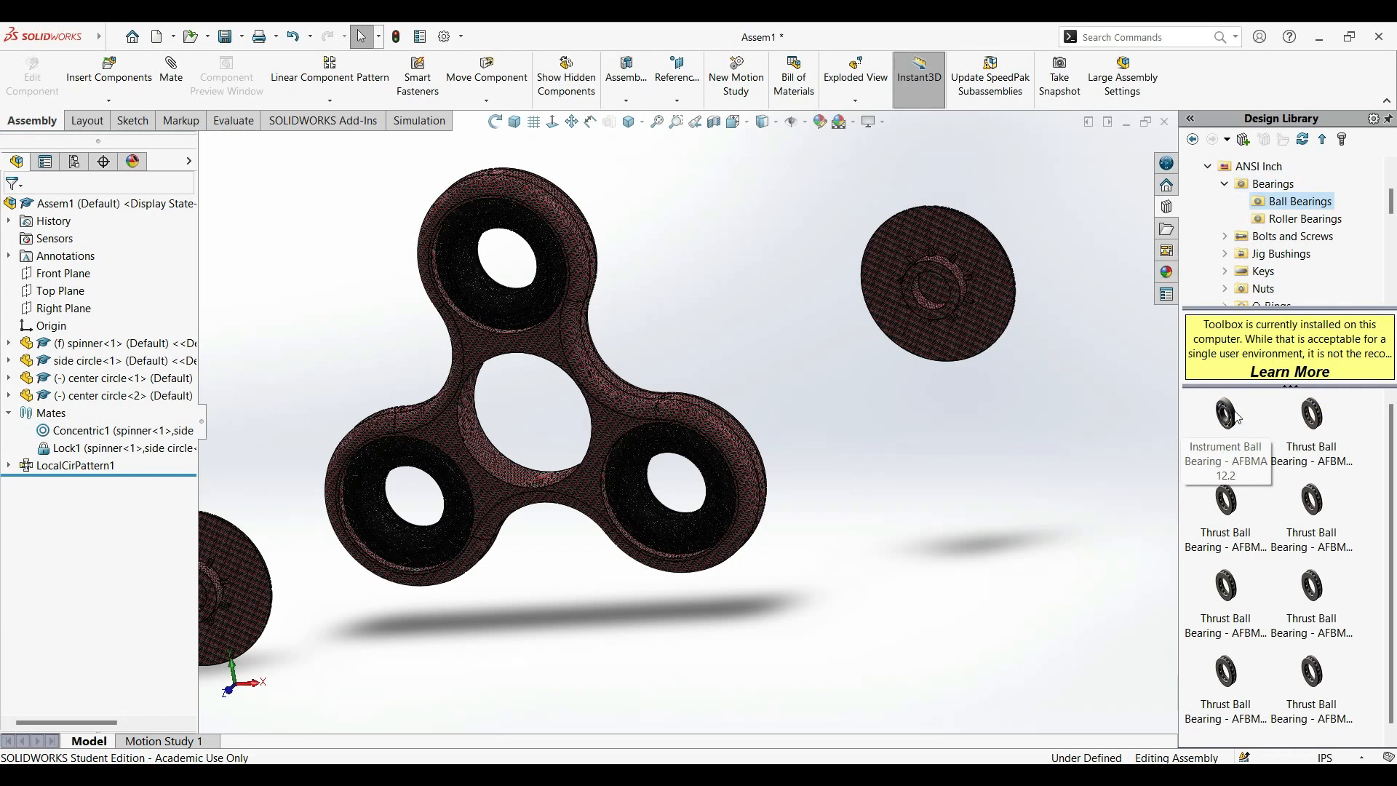
Insert the Instrument Ball Bearing AFBMA 12.2 beside the spinner and set its size to 0.3750 - 0.8750 - 0.2812.
left_click(1218, 422)
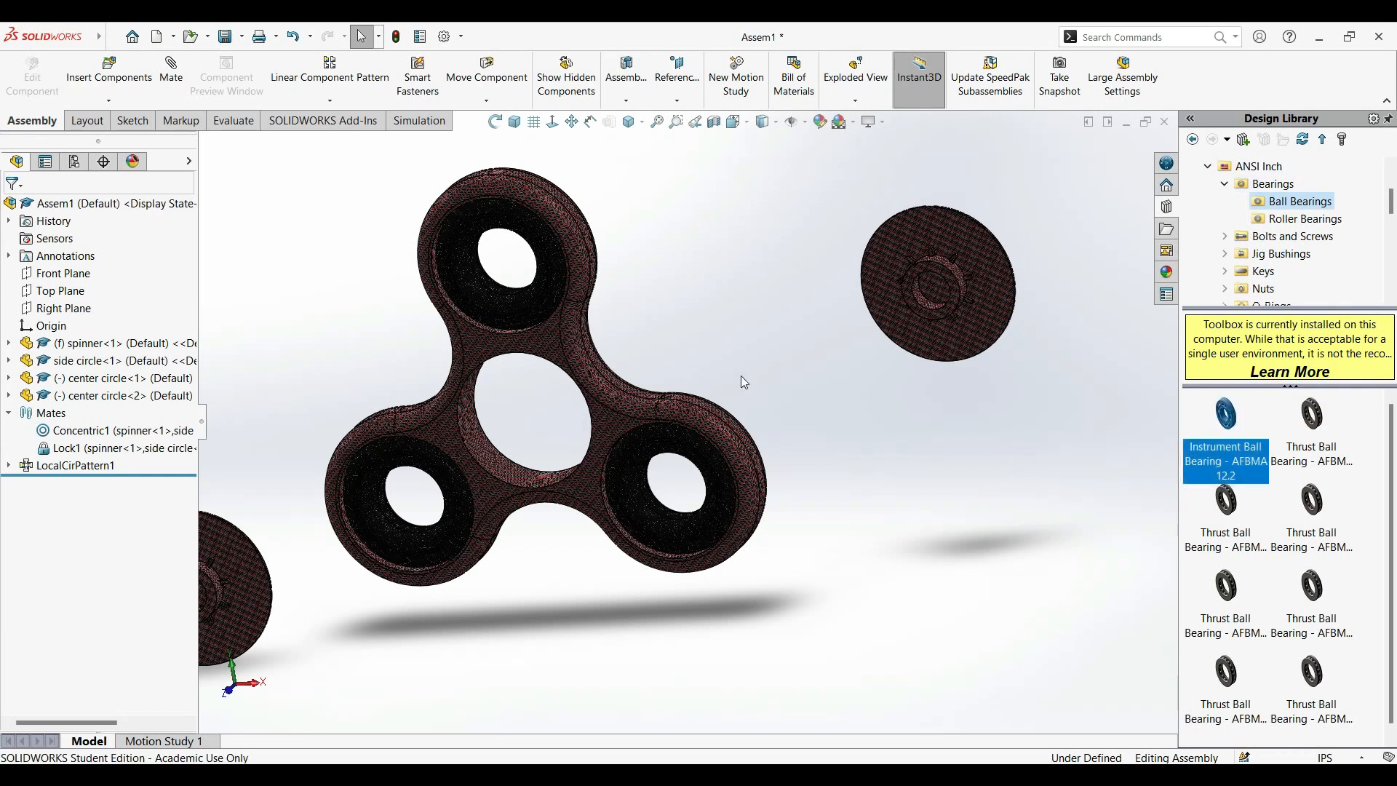
left_click_drag(1248, 435, 938, 462)
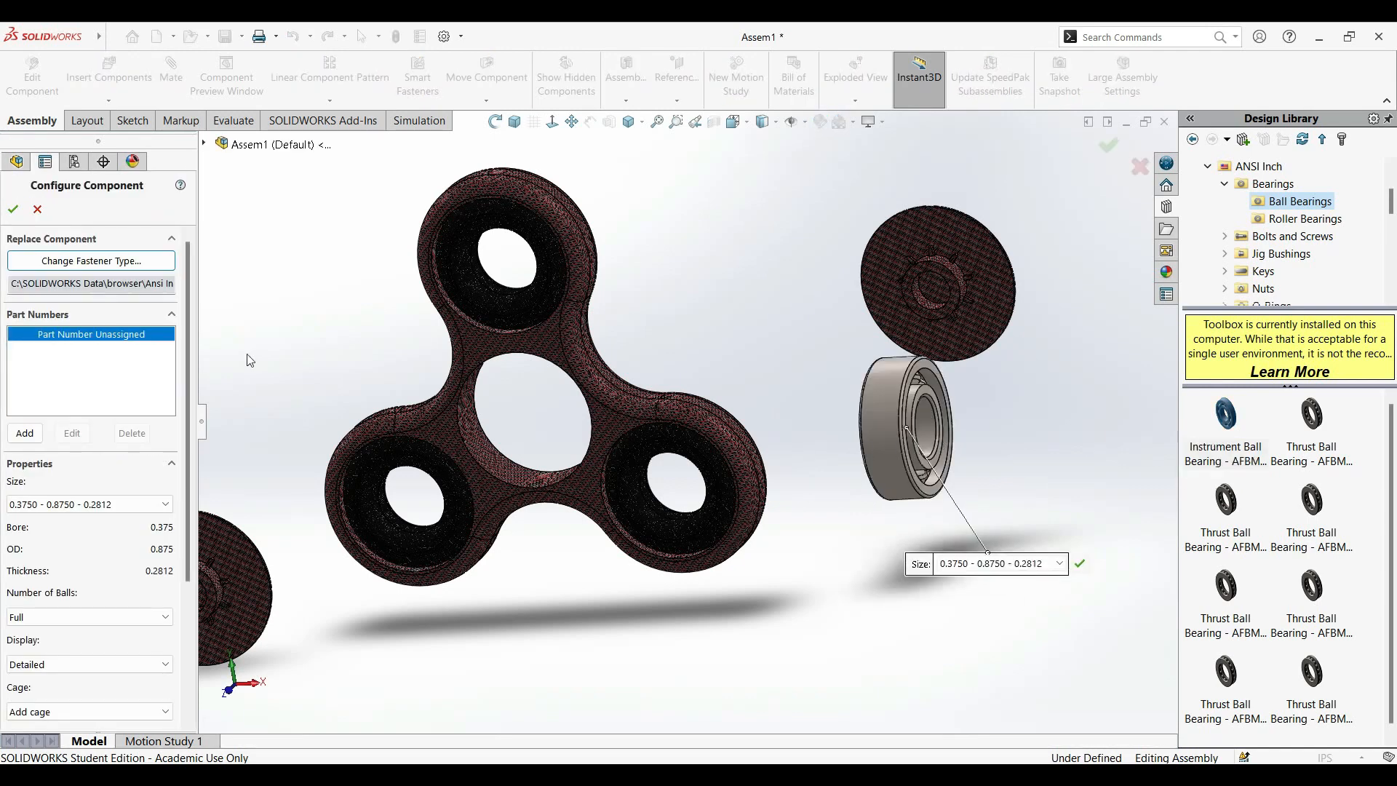
middle_click_drag(1019, 455, 907, 492)
scroll(655, 466, "down", 5)
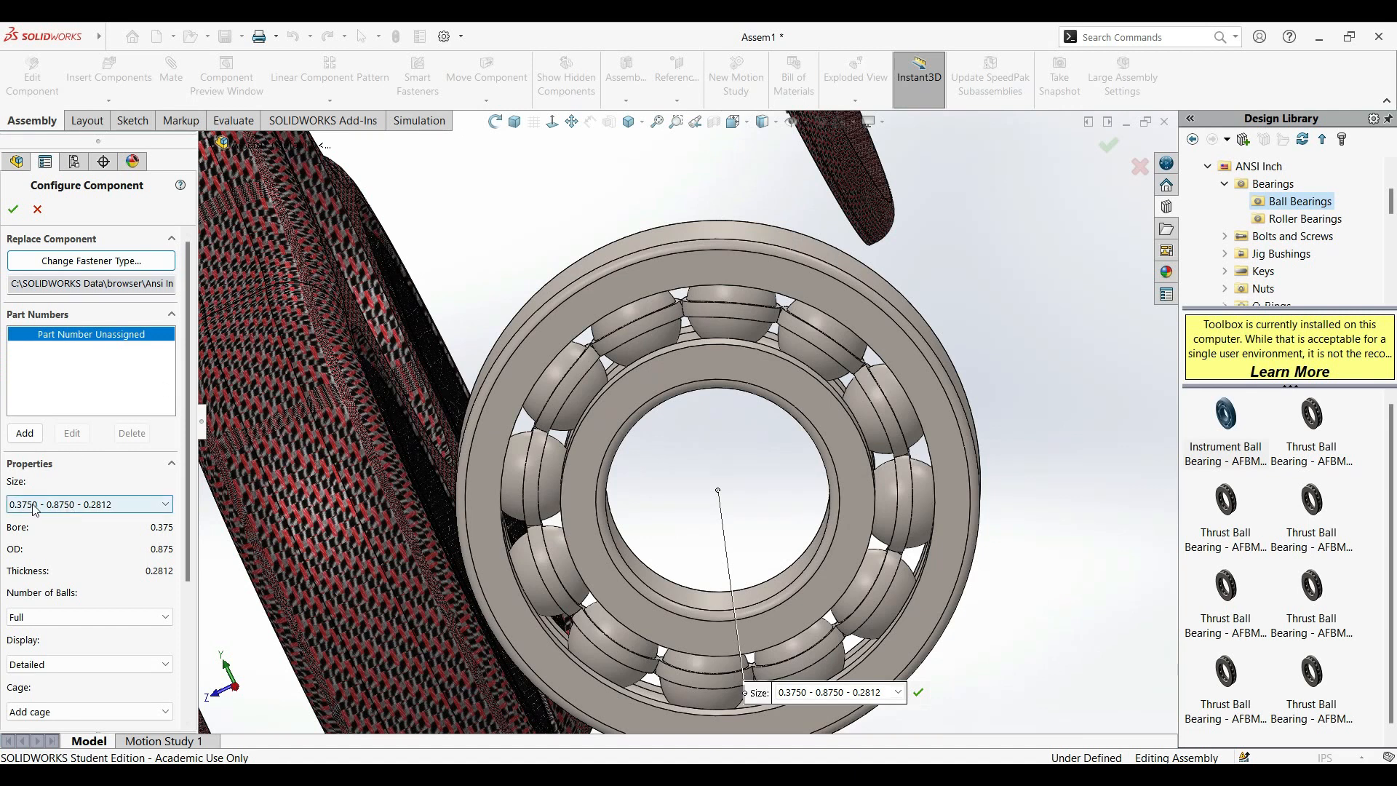
left_click(76, 504)
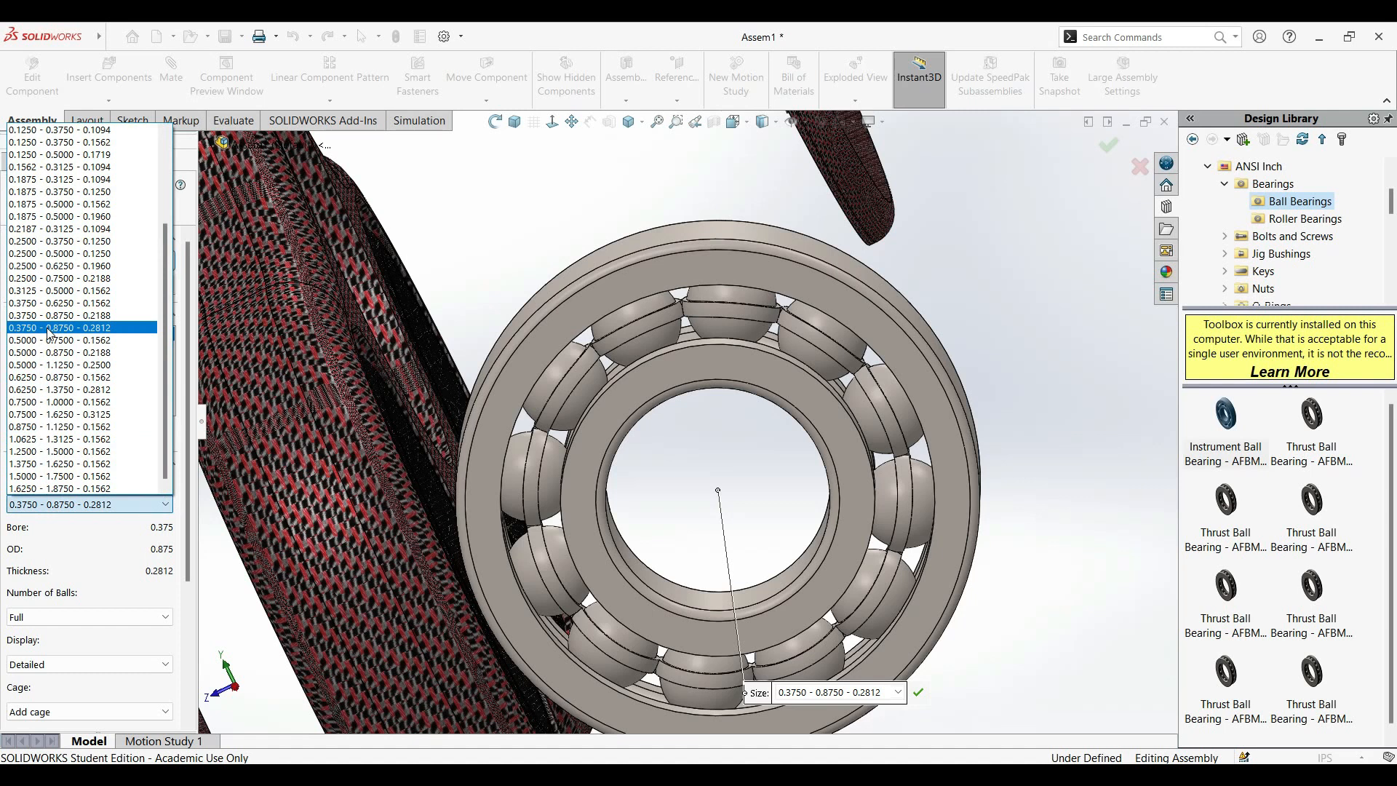
left_click(49, 328)
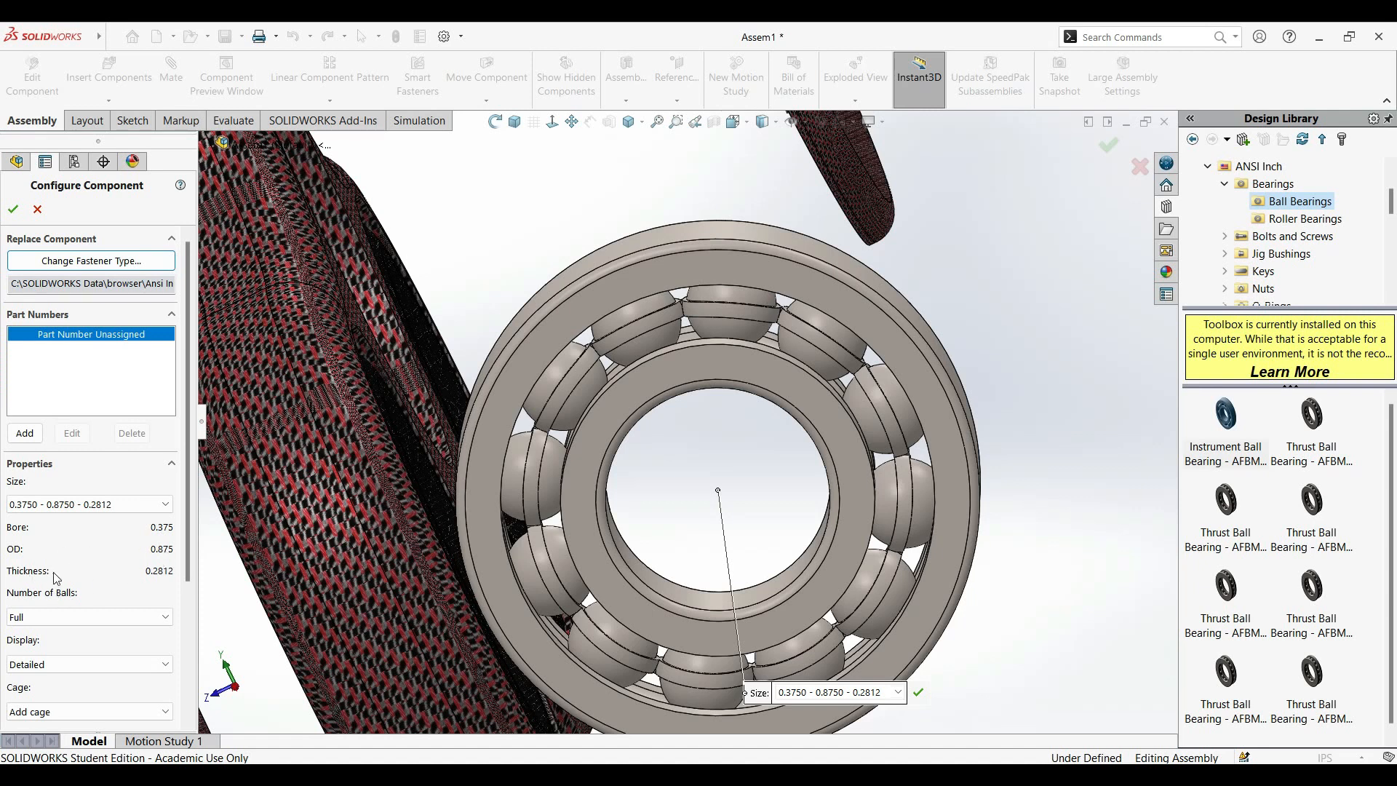
Configure the bearing with Full balls, Detailed display and an added cage, accept it, and finish inserting after one copy.
scroll(109, 509, "down", 3)
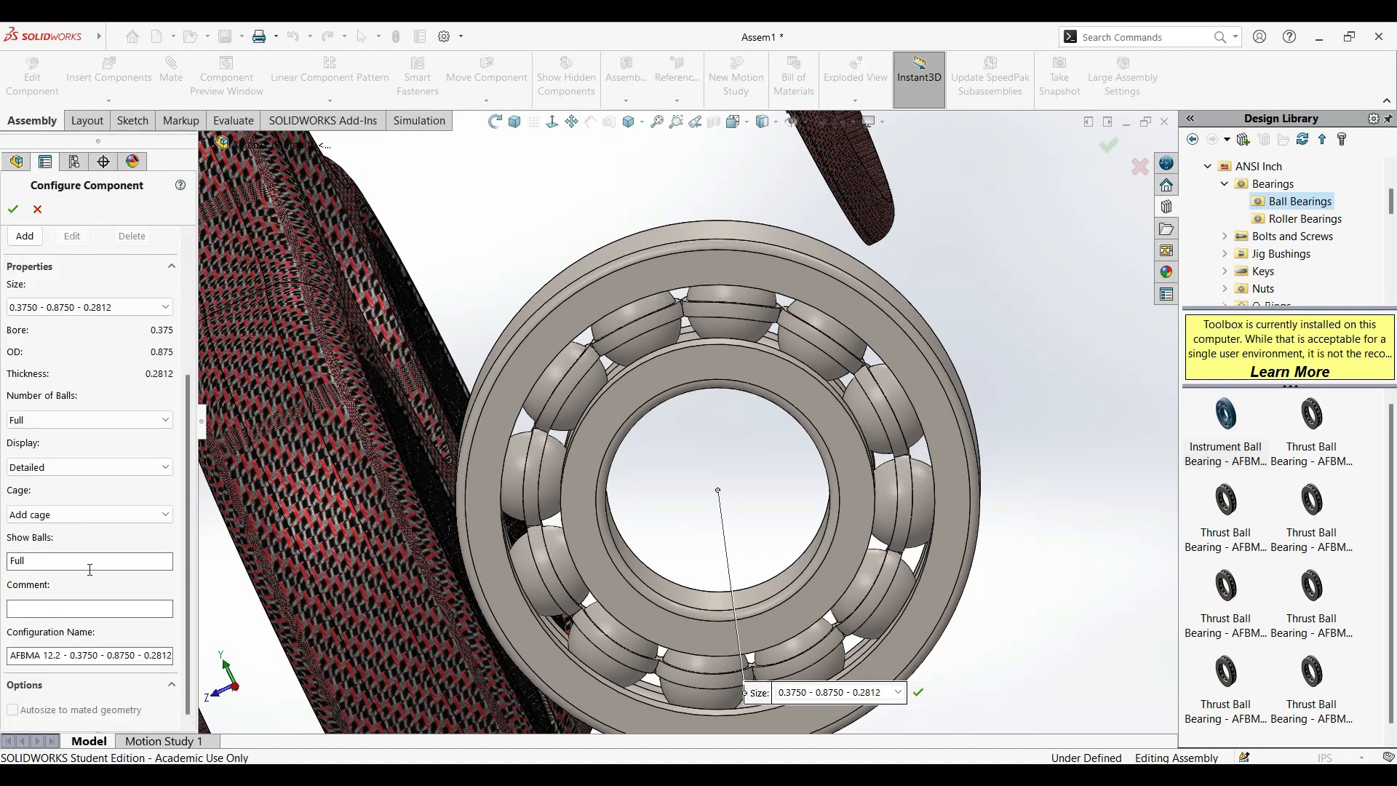
left_click(87, 420)
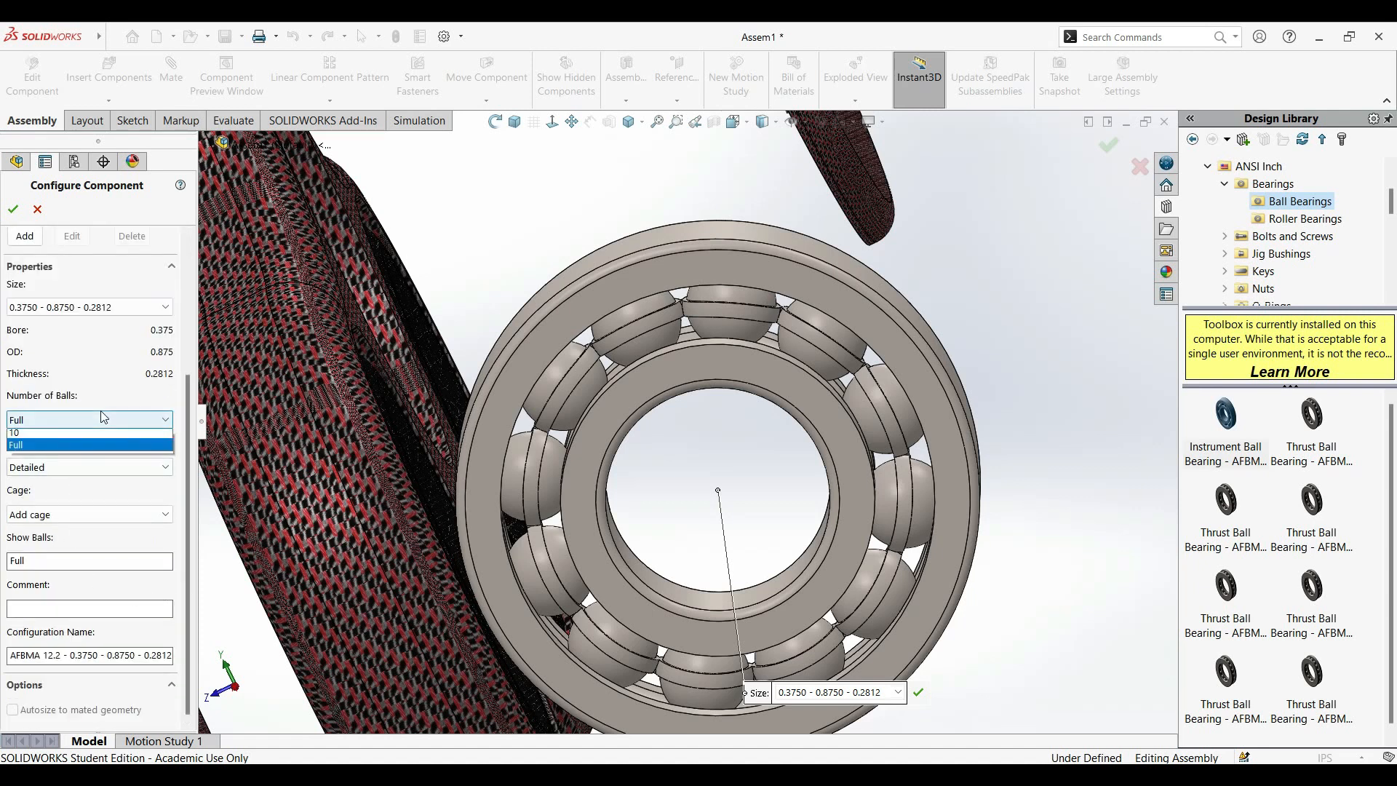
left_click(80, 449)
left_click(49, 468)
left_click(49, 468)
left_click(31, 518)
left_click(36, 545)
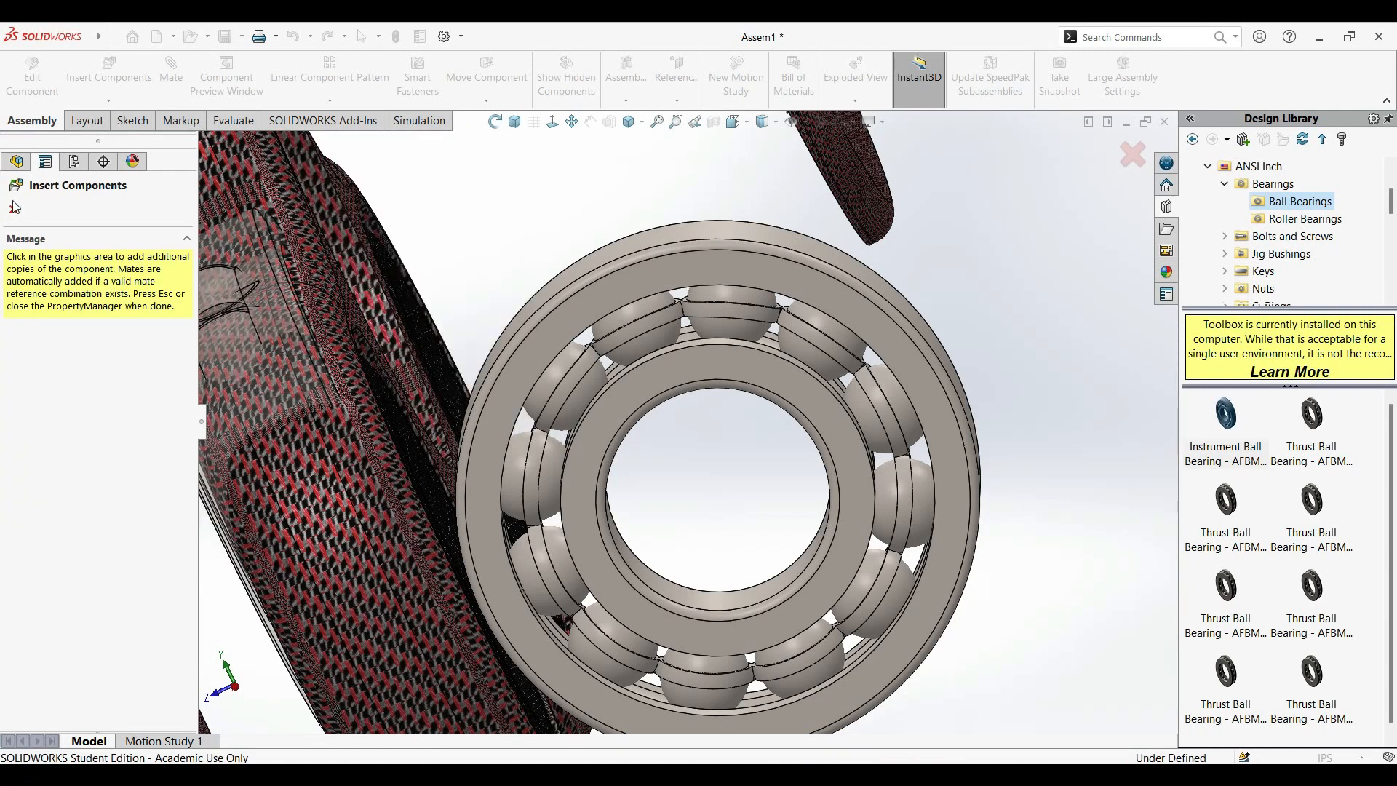
left_click(20, 213)
Start an advanced Width mate with the two opposite inner-ring side faces of the bearing as width selections.
key("f")
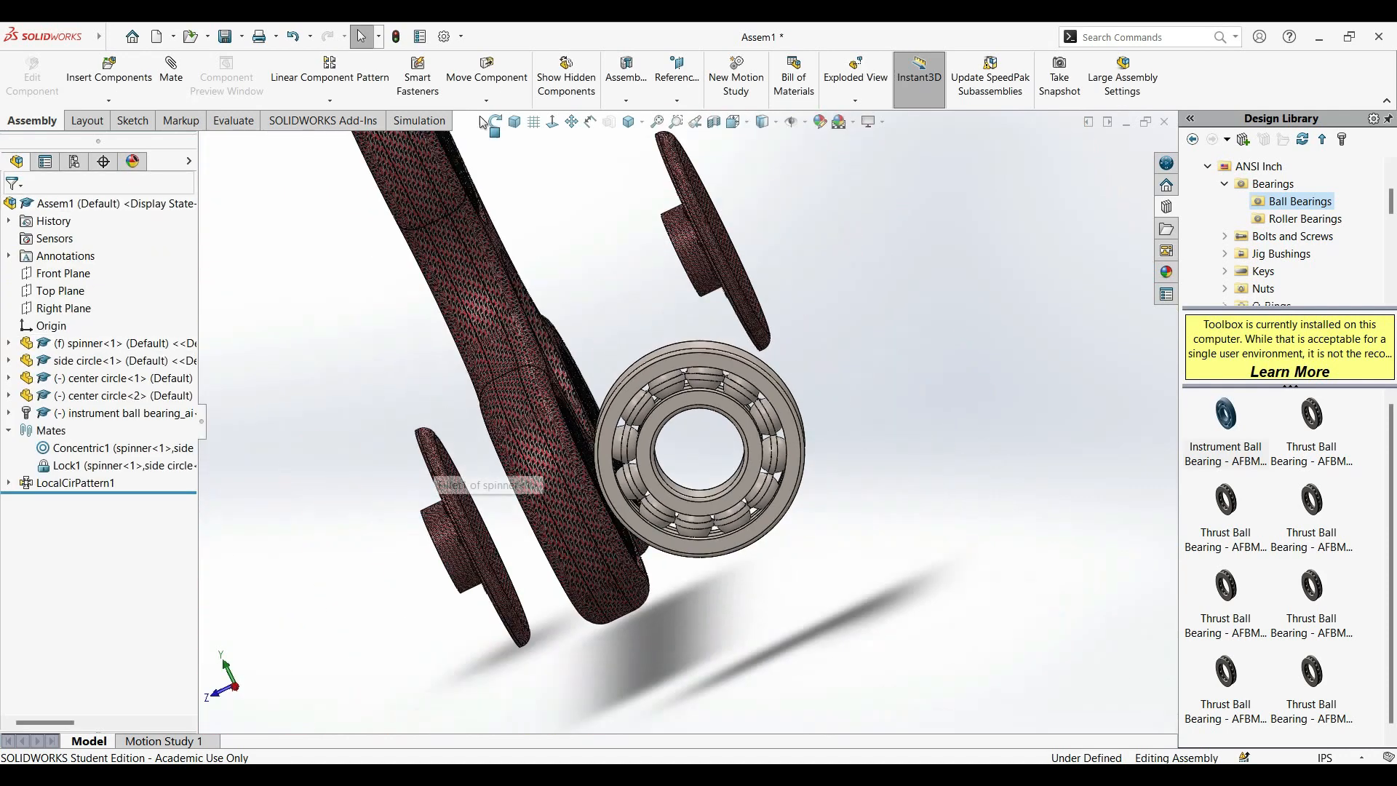
left_click(514, 124)
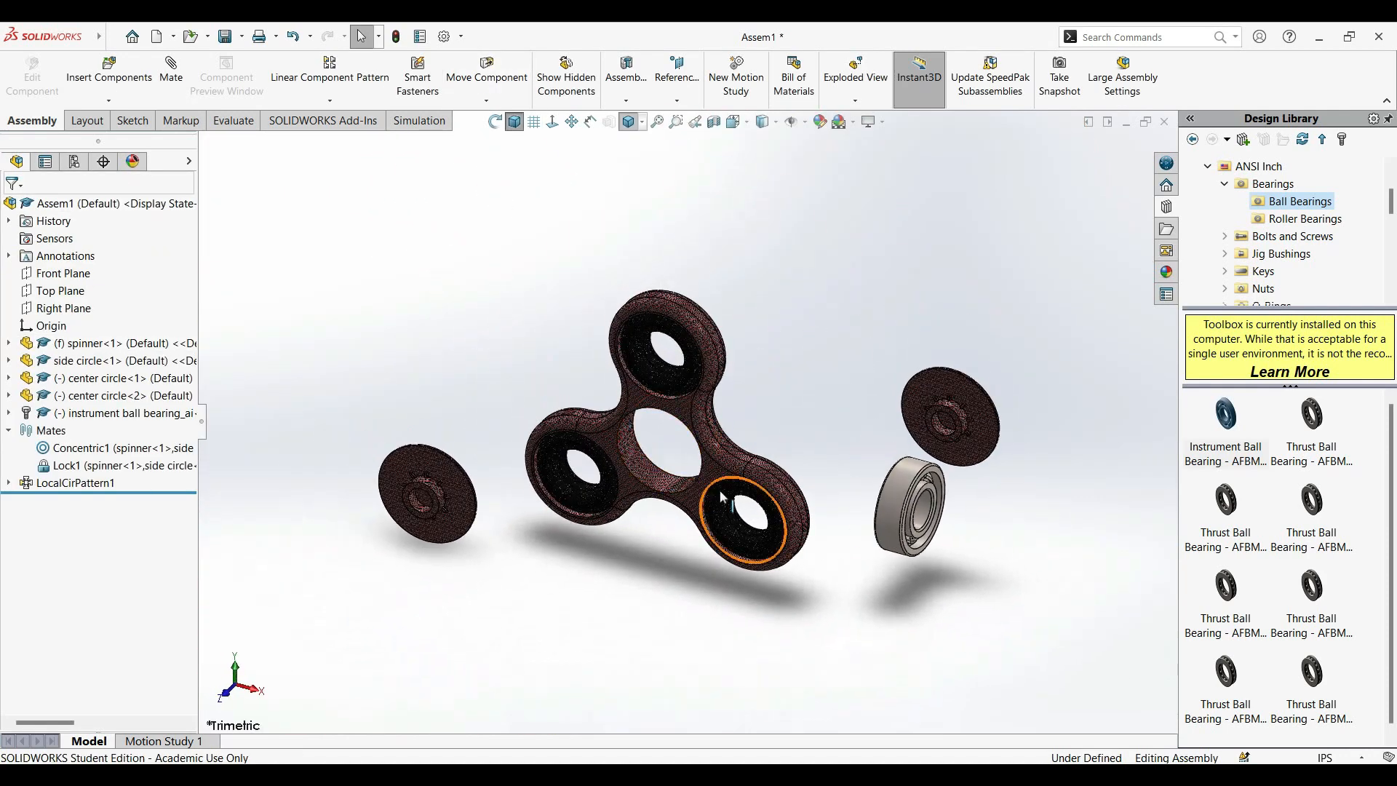
scroll(763, 490, "down", 3)
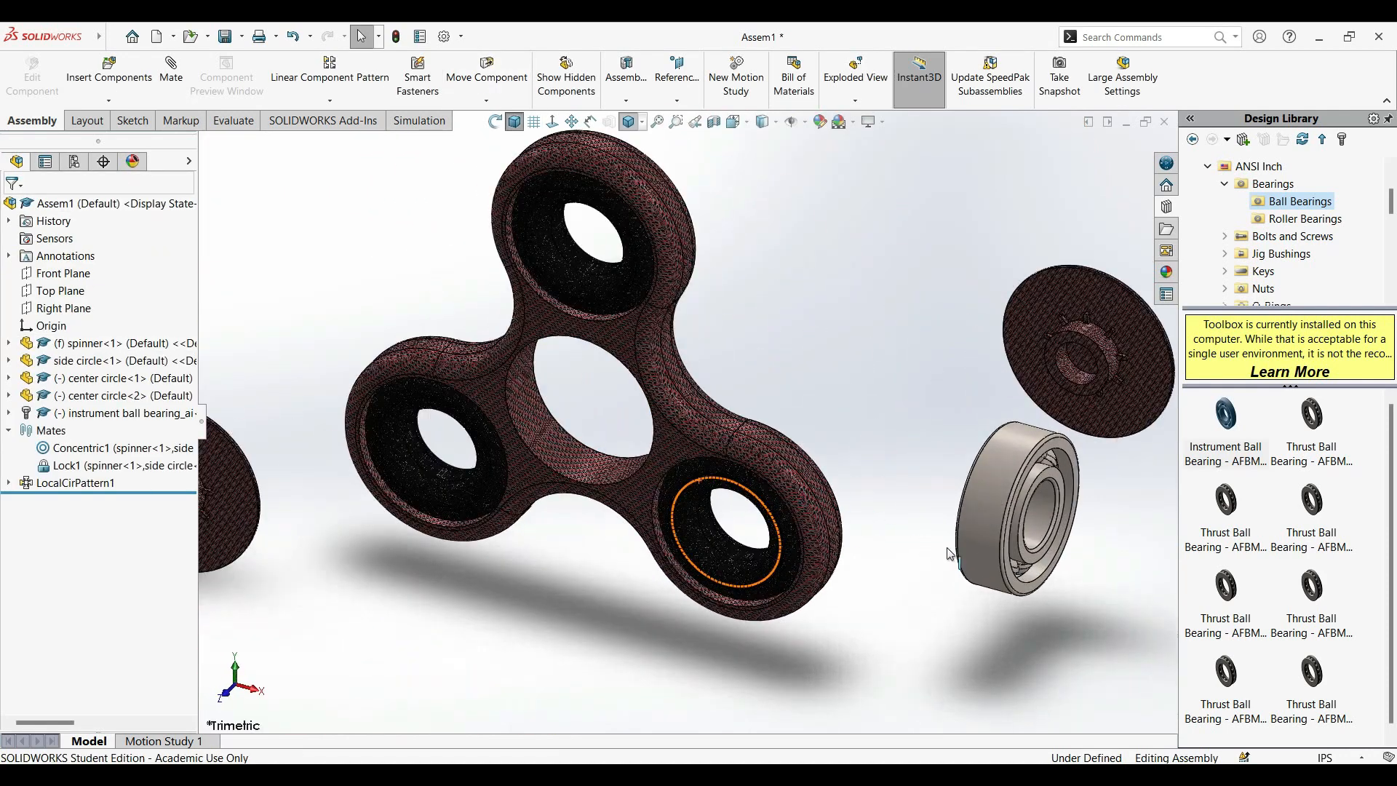
left_click(172, 82)
scroll(1098, 481, "down", 3)
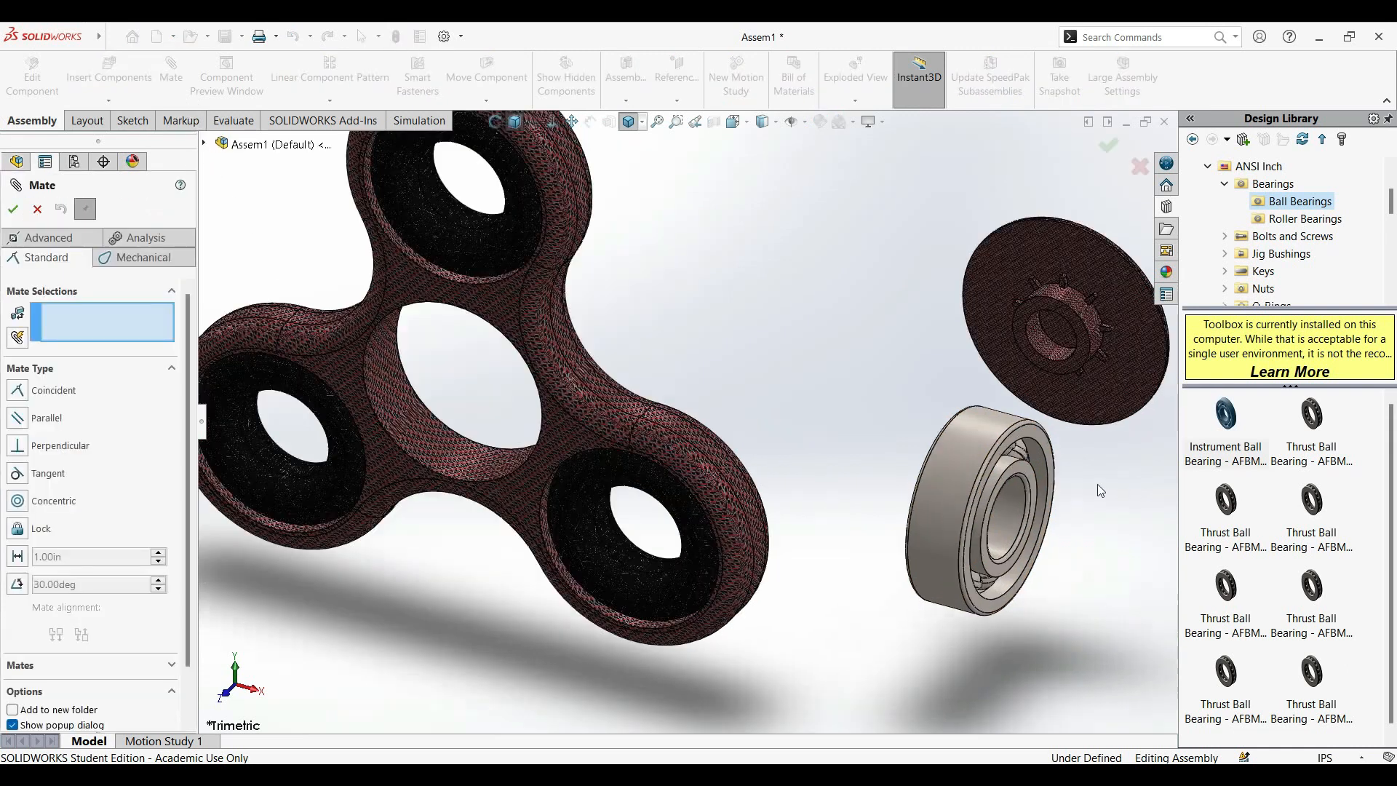
left_click(44, 237)
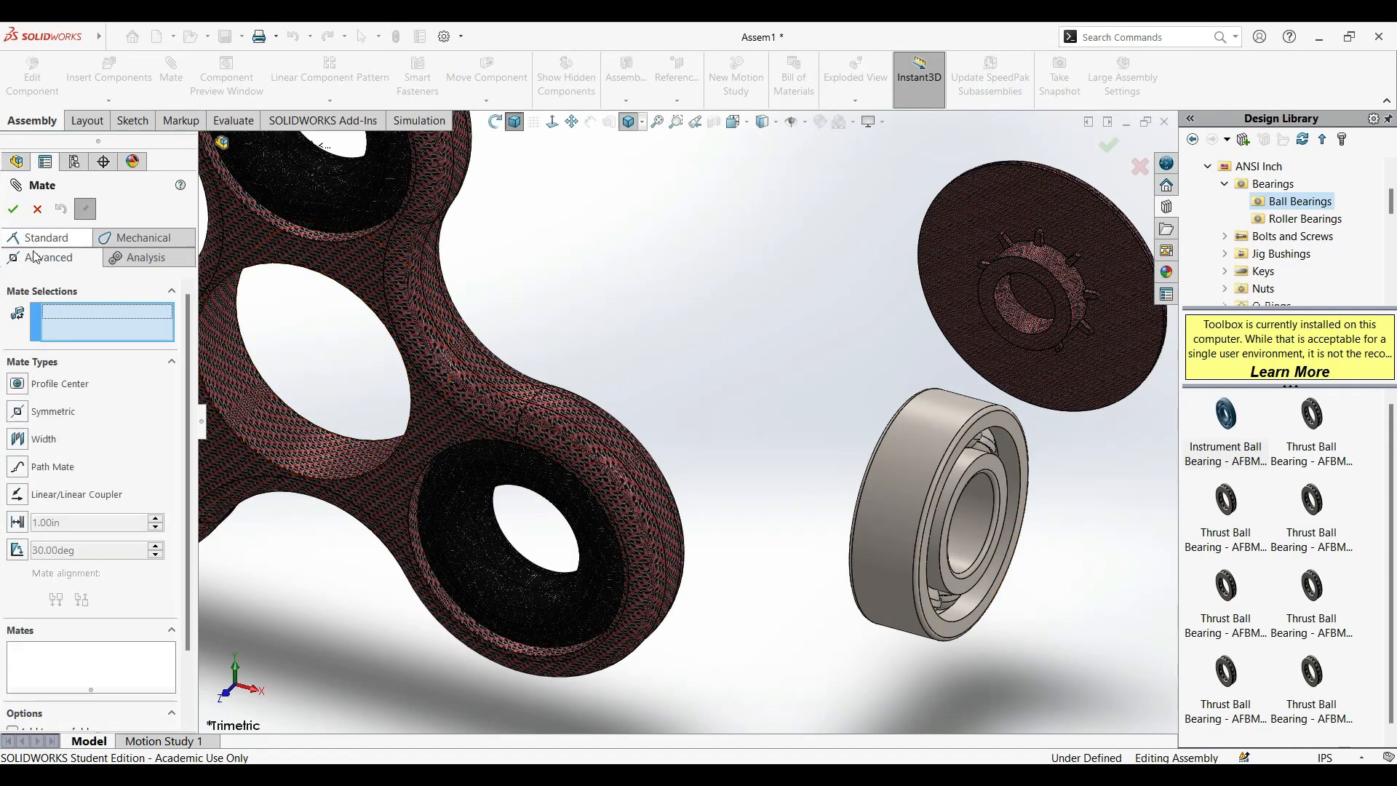
left_click(26, 446)
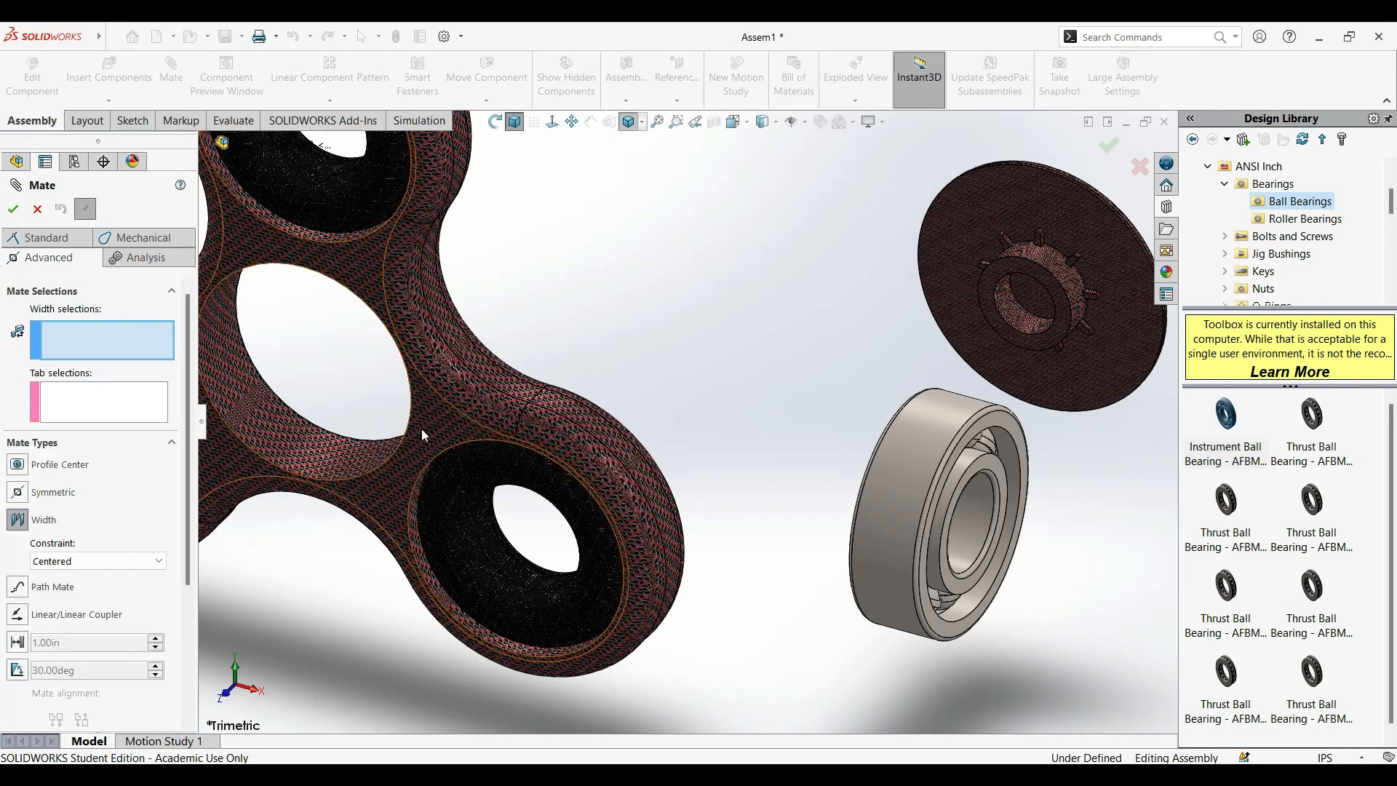
left_click(989, 475)
middle_click_drag(989, 474, 743, 459)
left_click(743, 459)
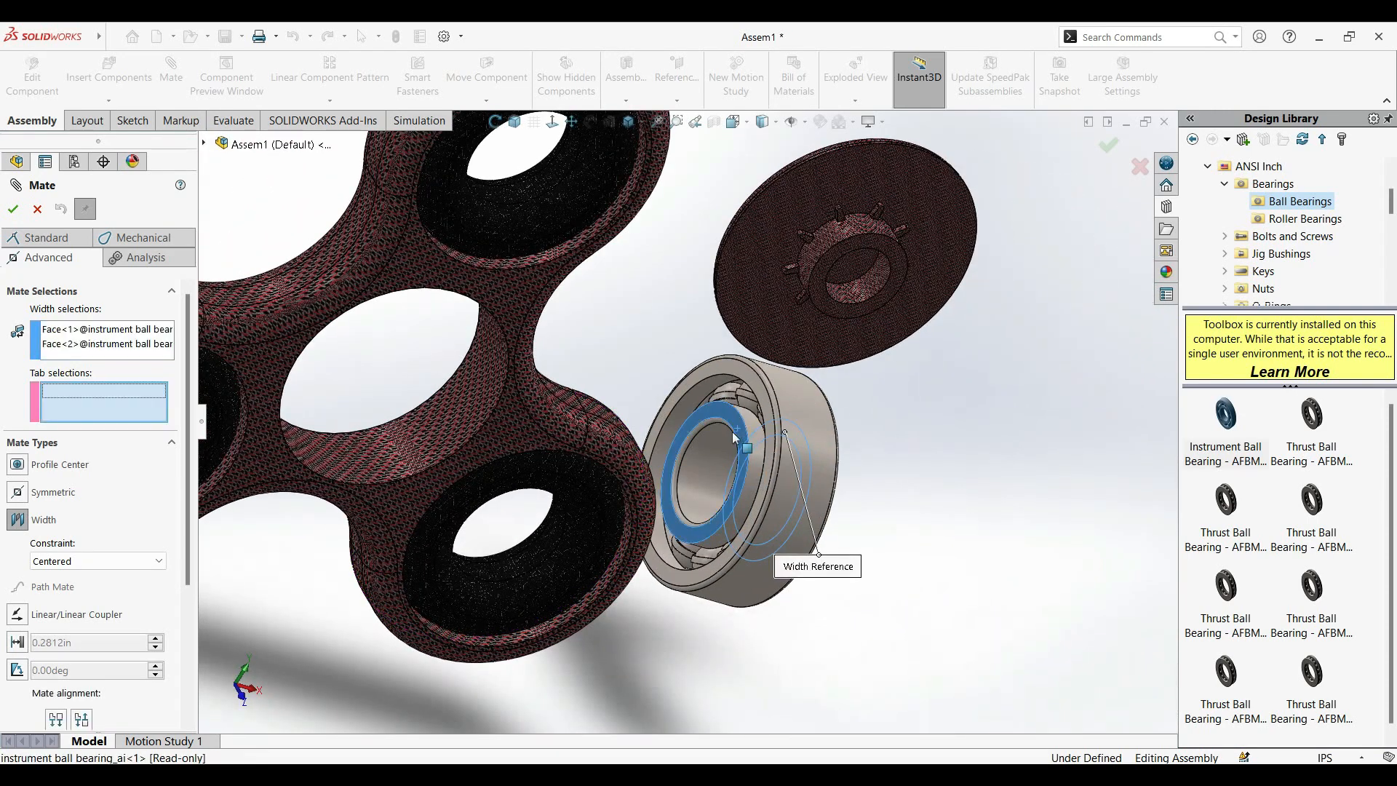
Use the spinner's two opposite flat faces as tab selections and accept the Width mate with the Centered constraint.
left_click(413, 271)
scroll(318, 241, "down", 5)
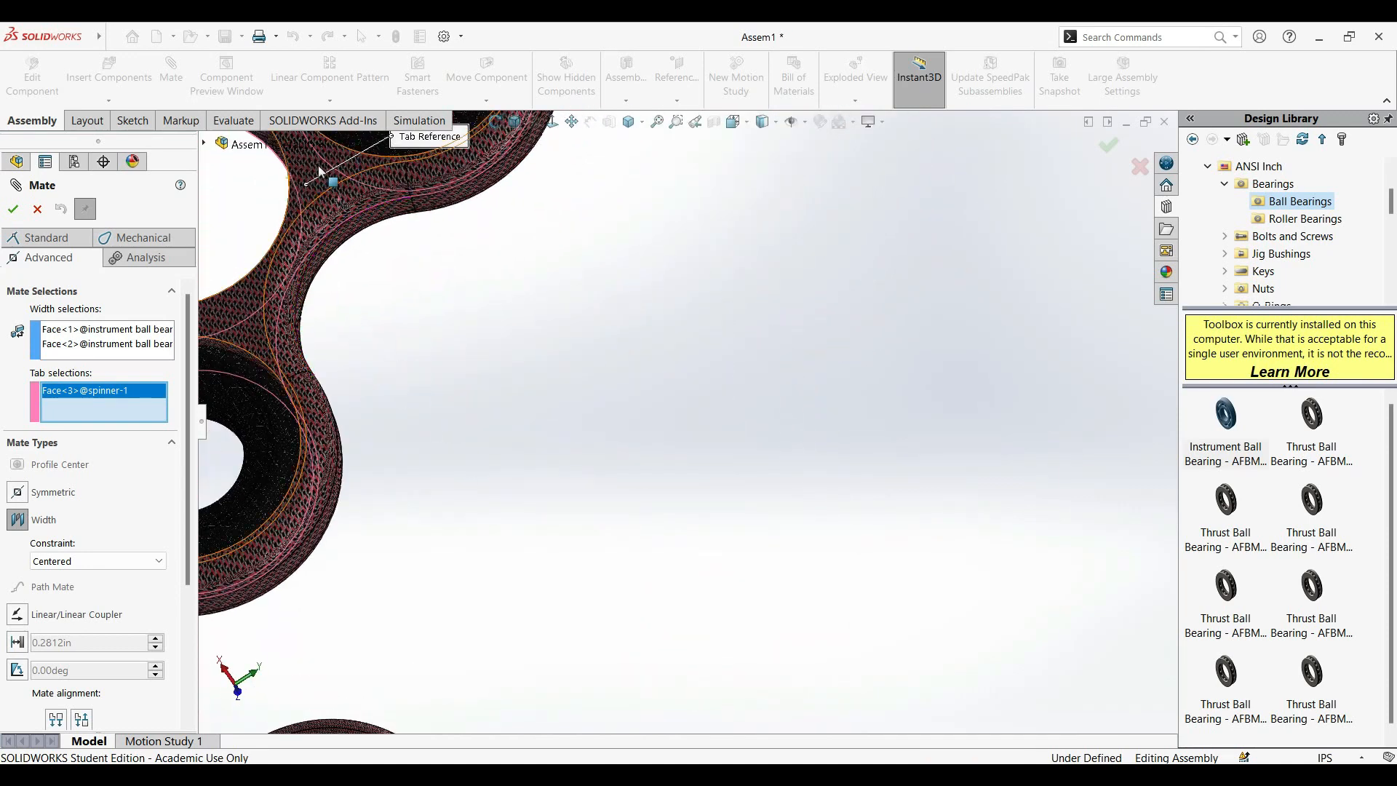
left_click(459, 224)
left_click(511, 129)
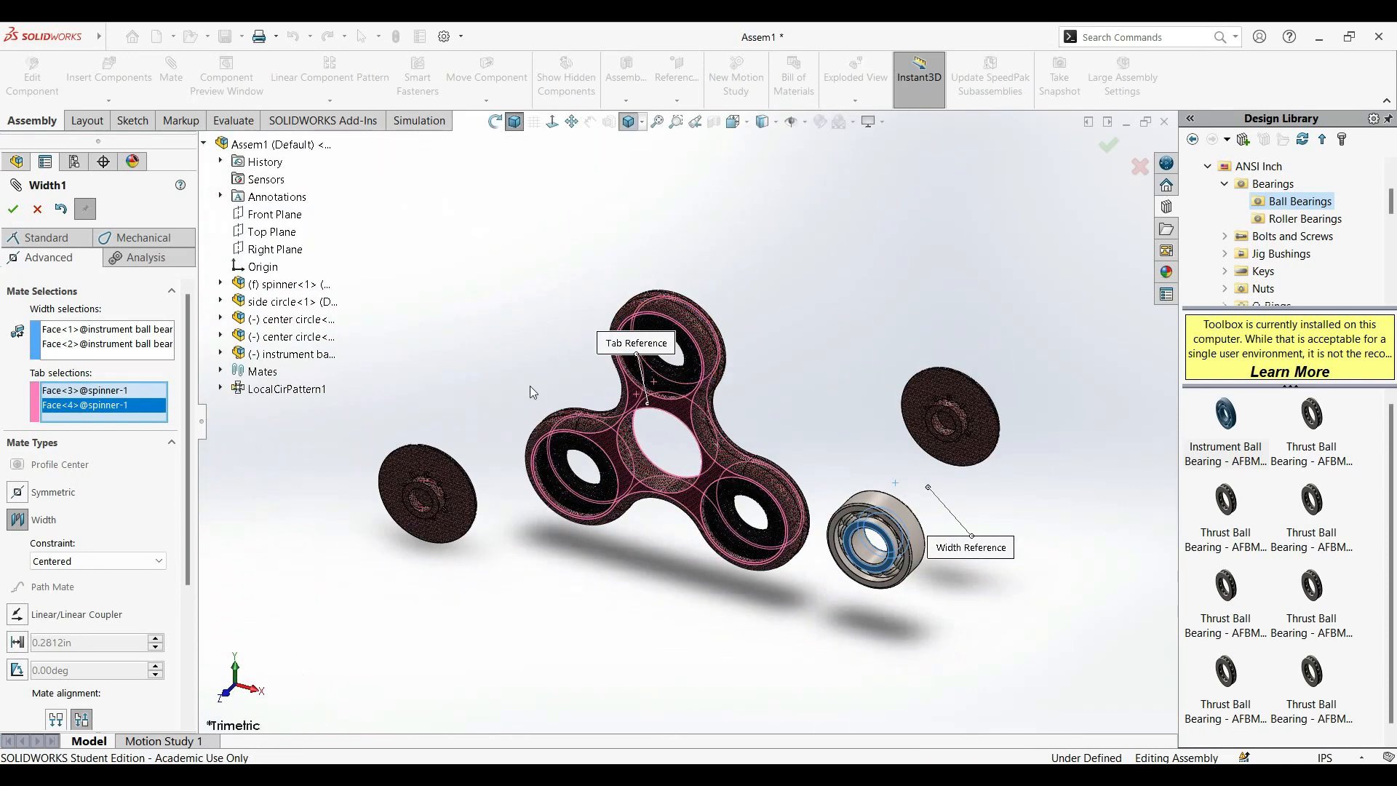
scroll(710, 502, "down", 3)
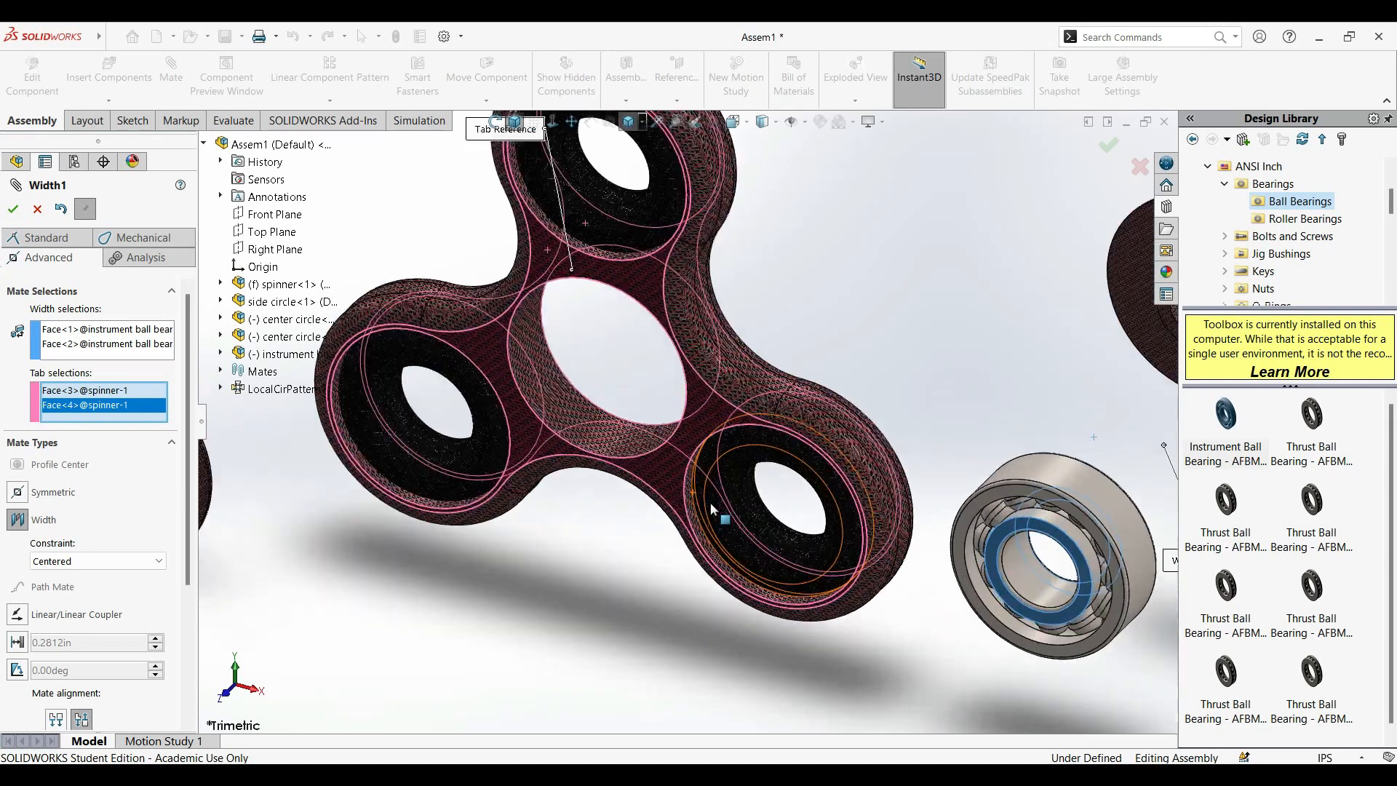
left_click(14, 209)
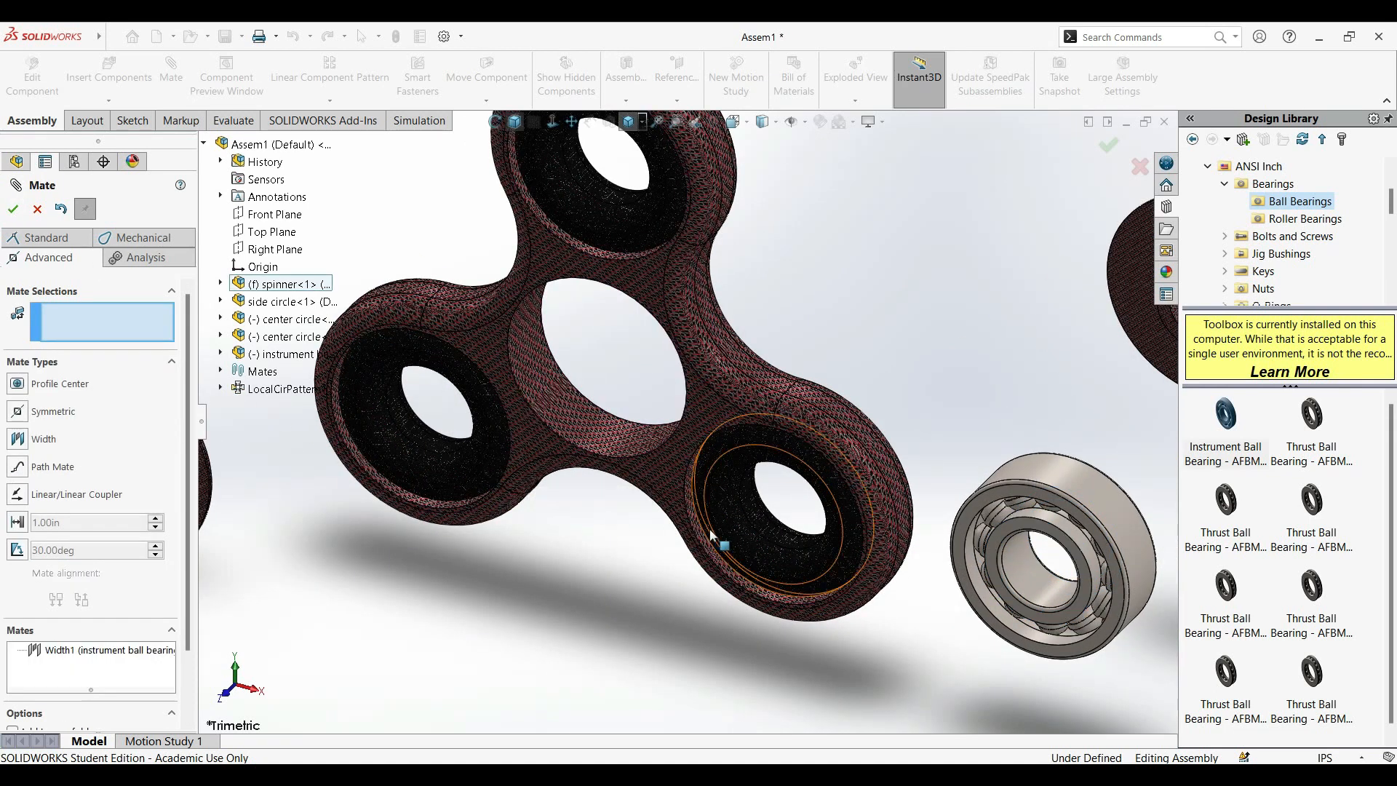
Add a Concentric mate between the bearing's outer cylindrical face and the spinner's central hole, and finish mating.
scroll(731, 530, "down", 2)
scroll(730, 530, "up", 3)
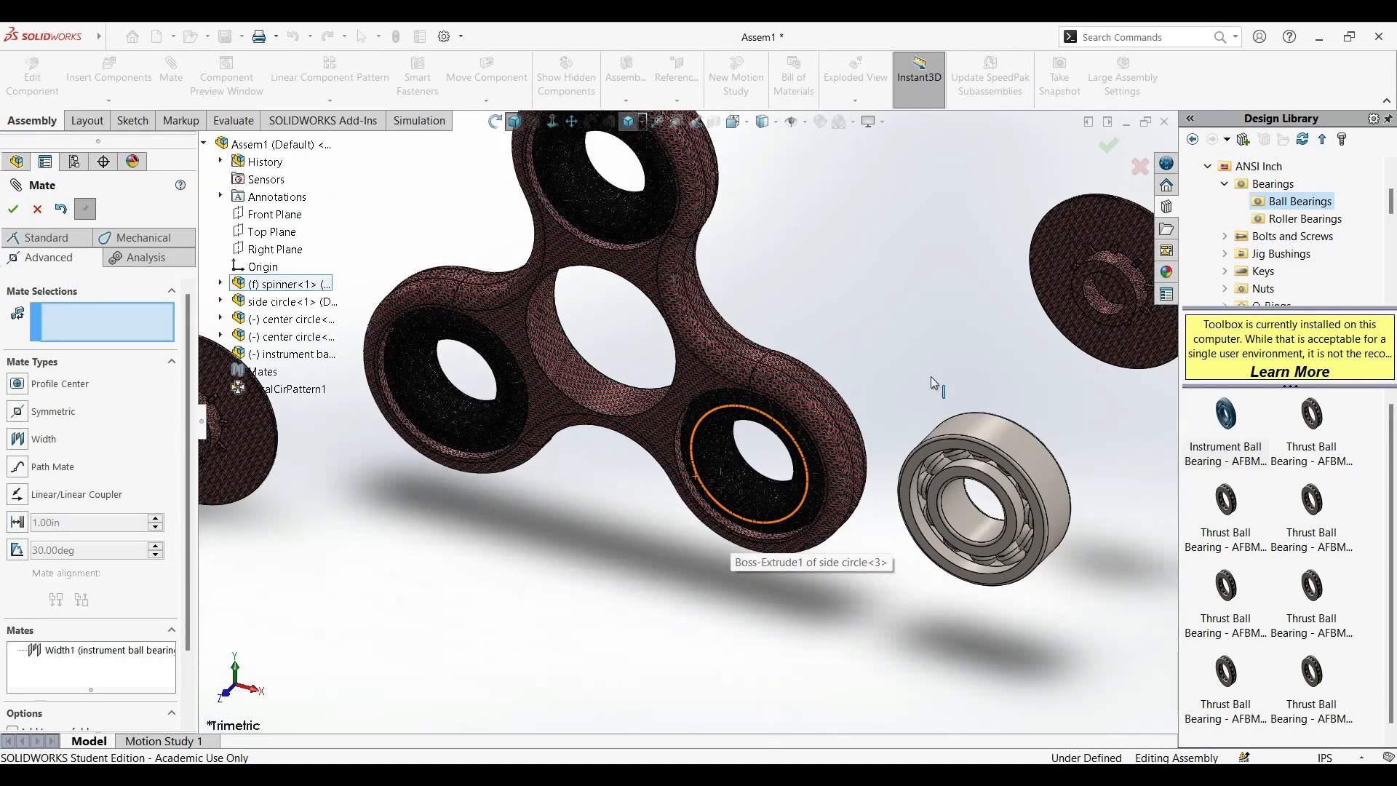
left_click(1010, 434)
left_click(551, 370)
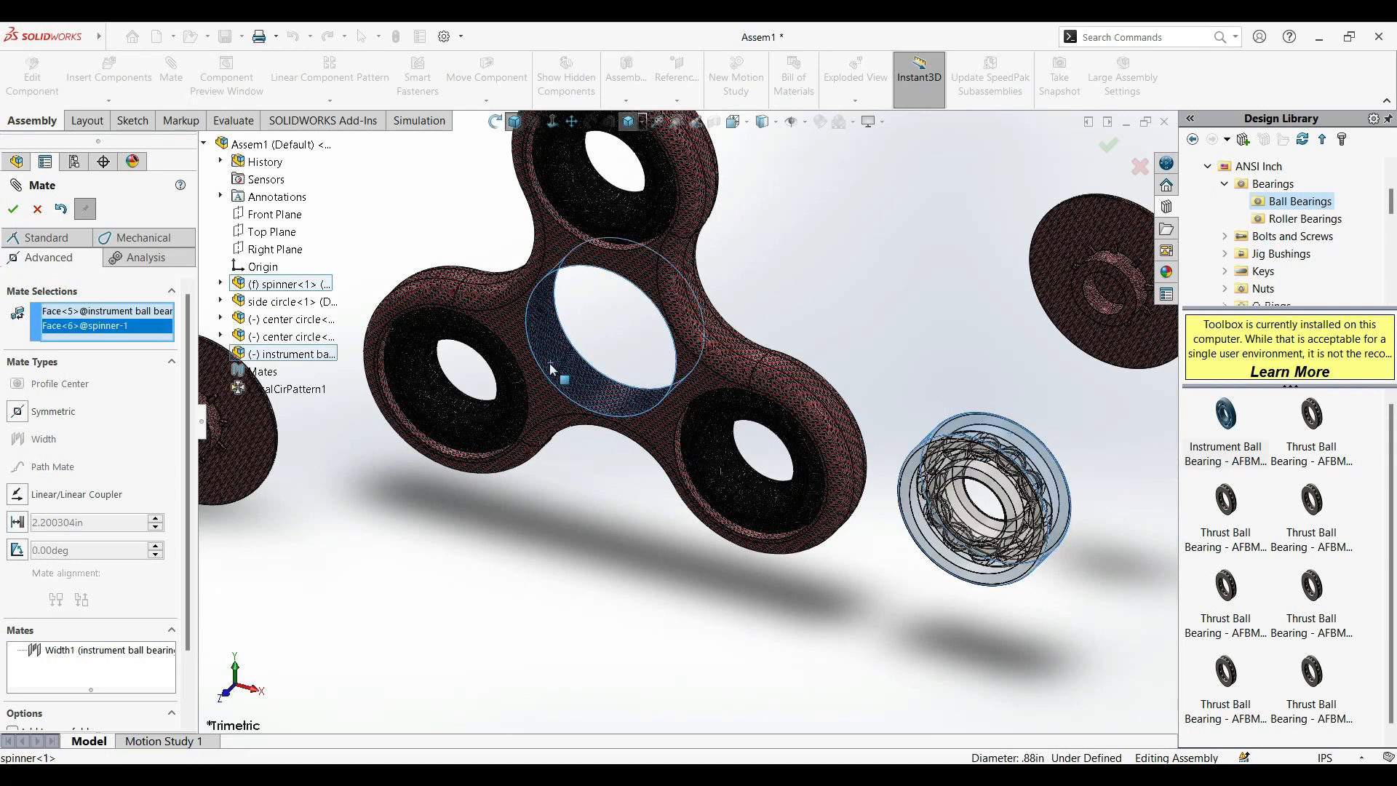
left_click(38, 237)
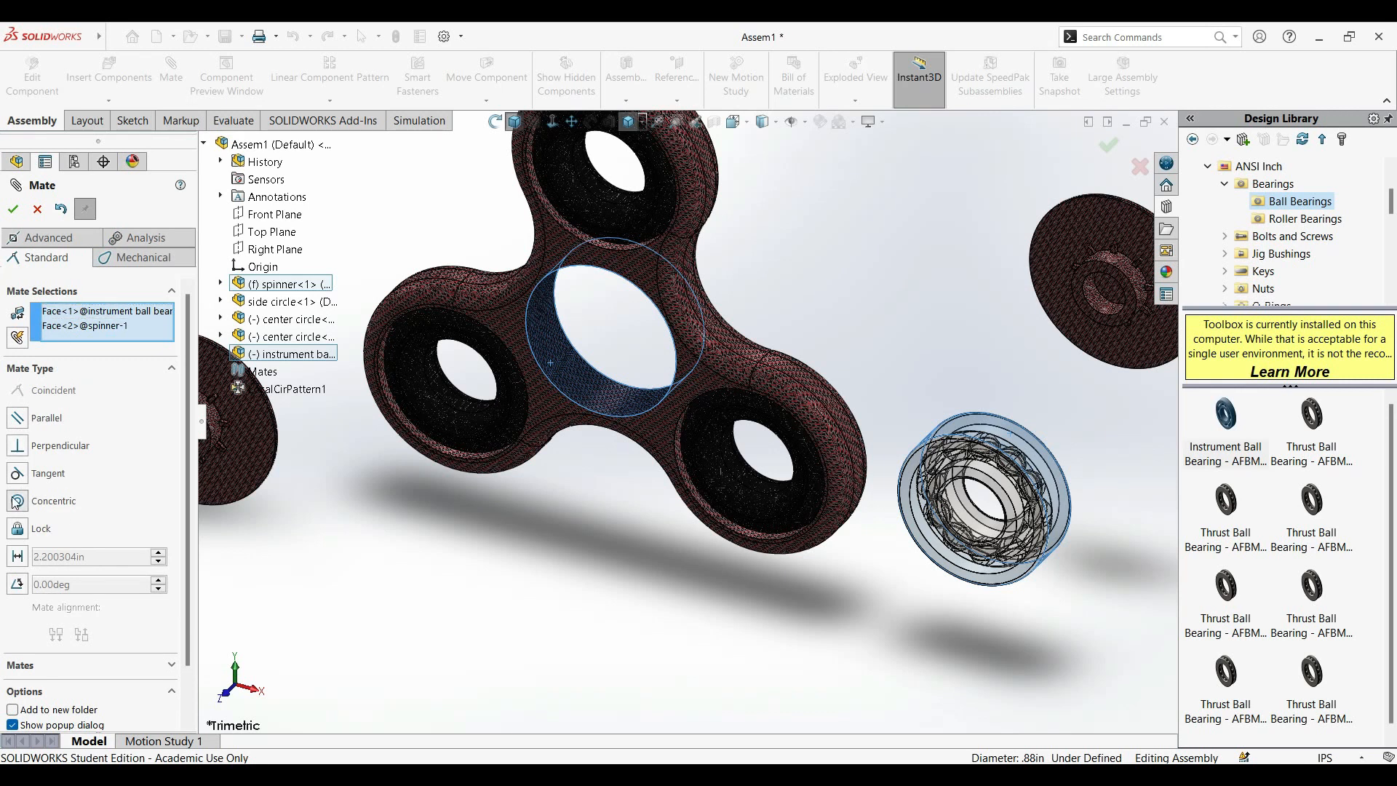
left_click(16, 502)
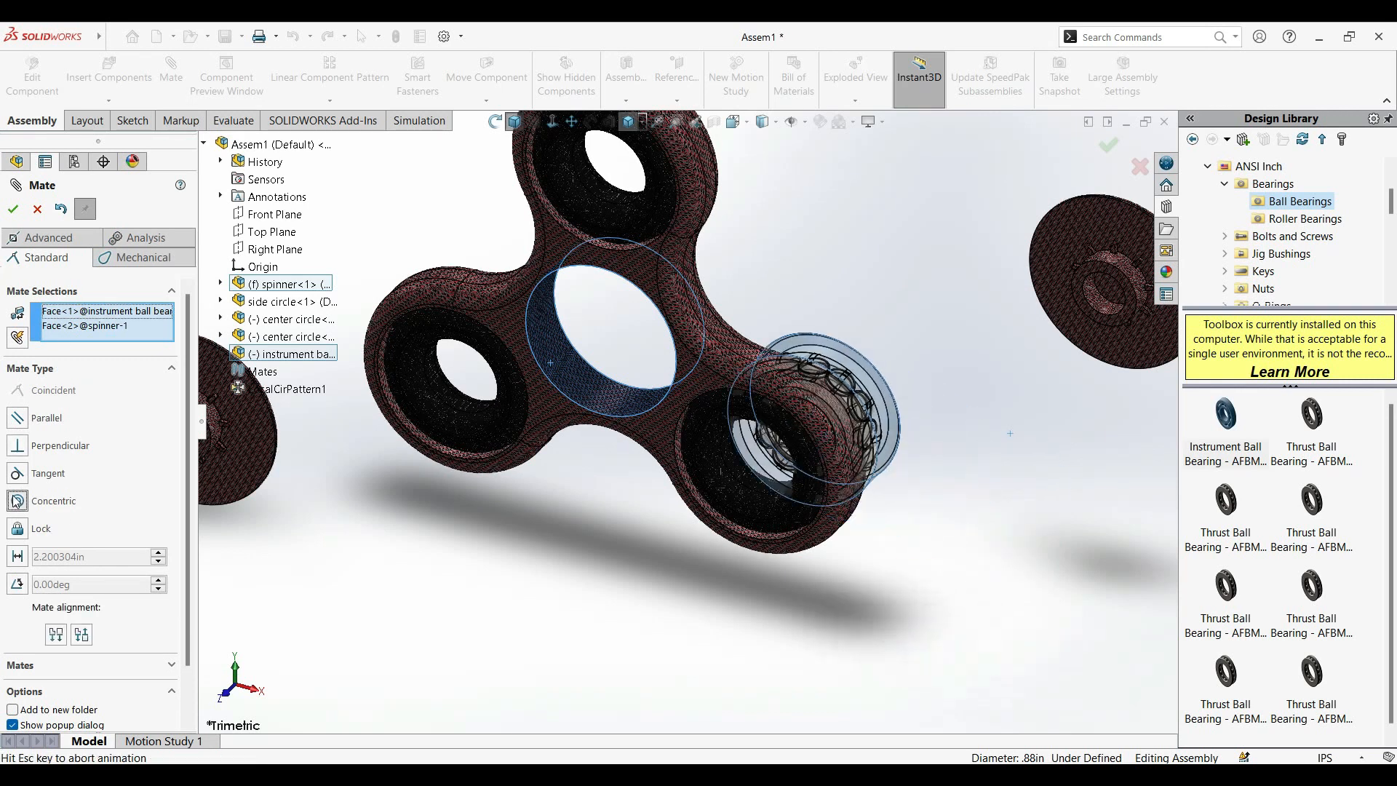
left_click(13, 209)
left_click(13, 210)
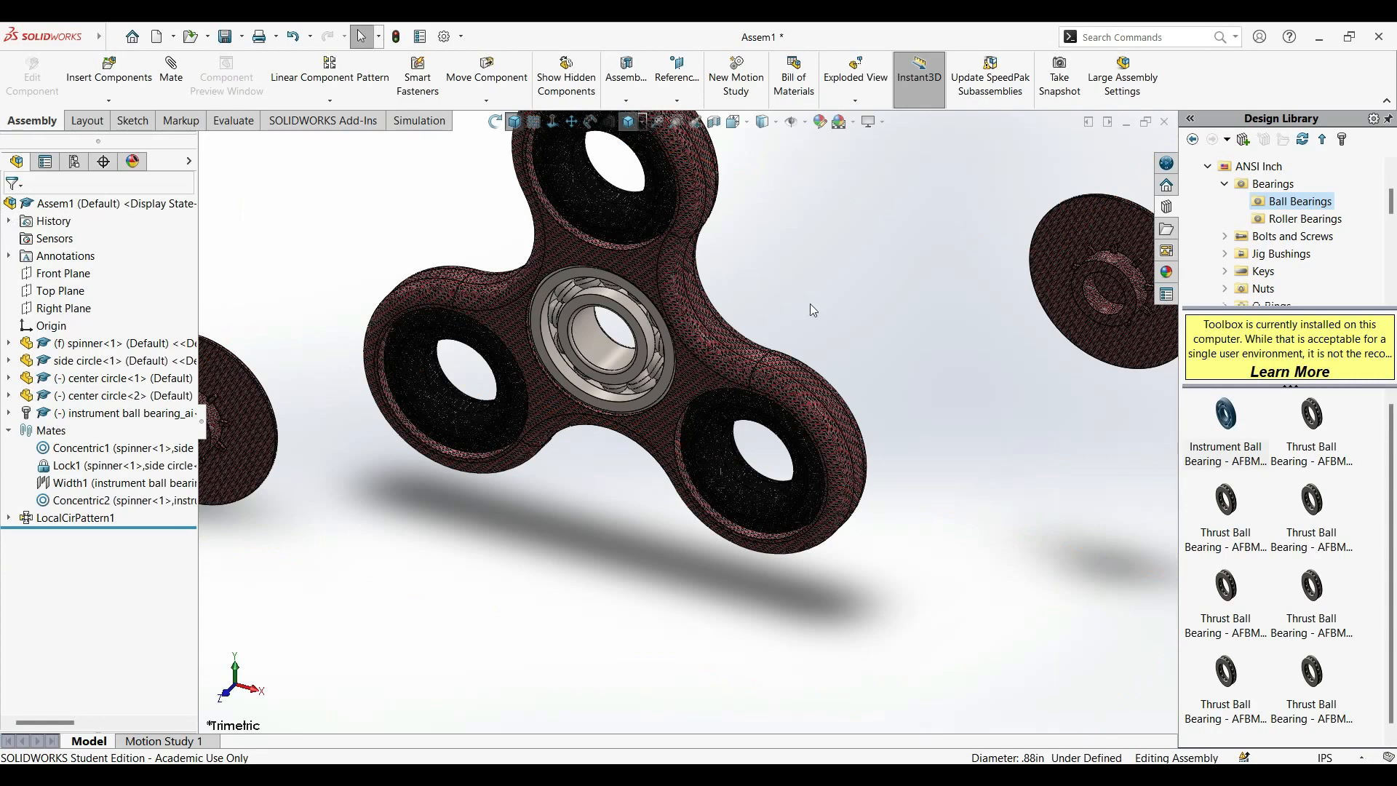
Examine how the bearing's outer ring sits in the spinner's central hole relative to the spinner's flat face.
scroll(532, 394, "down", 5)
scroll(392, 513, "up", 5)
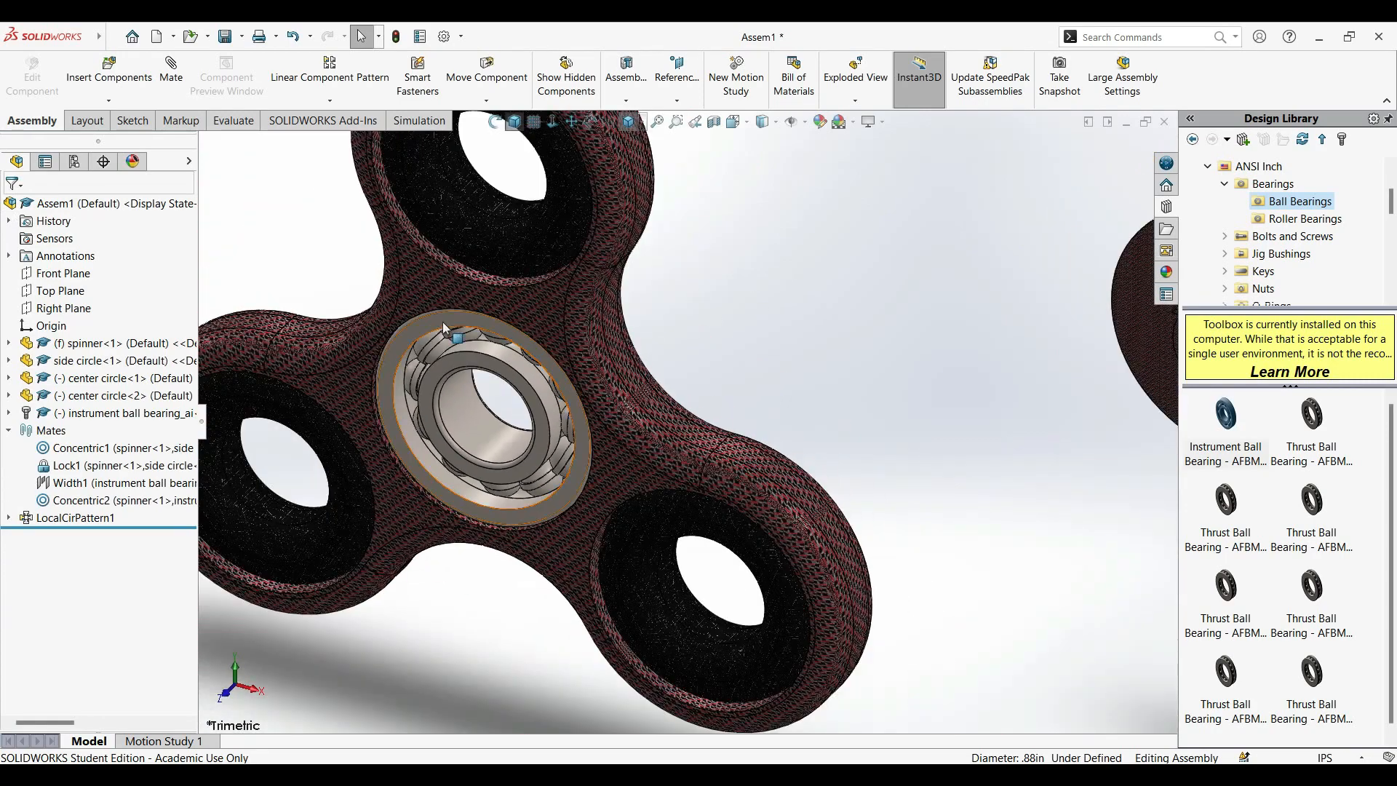
left_click(421, 342)
middle_click_drag(859, 355, 769, 421)
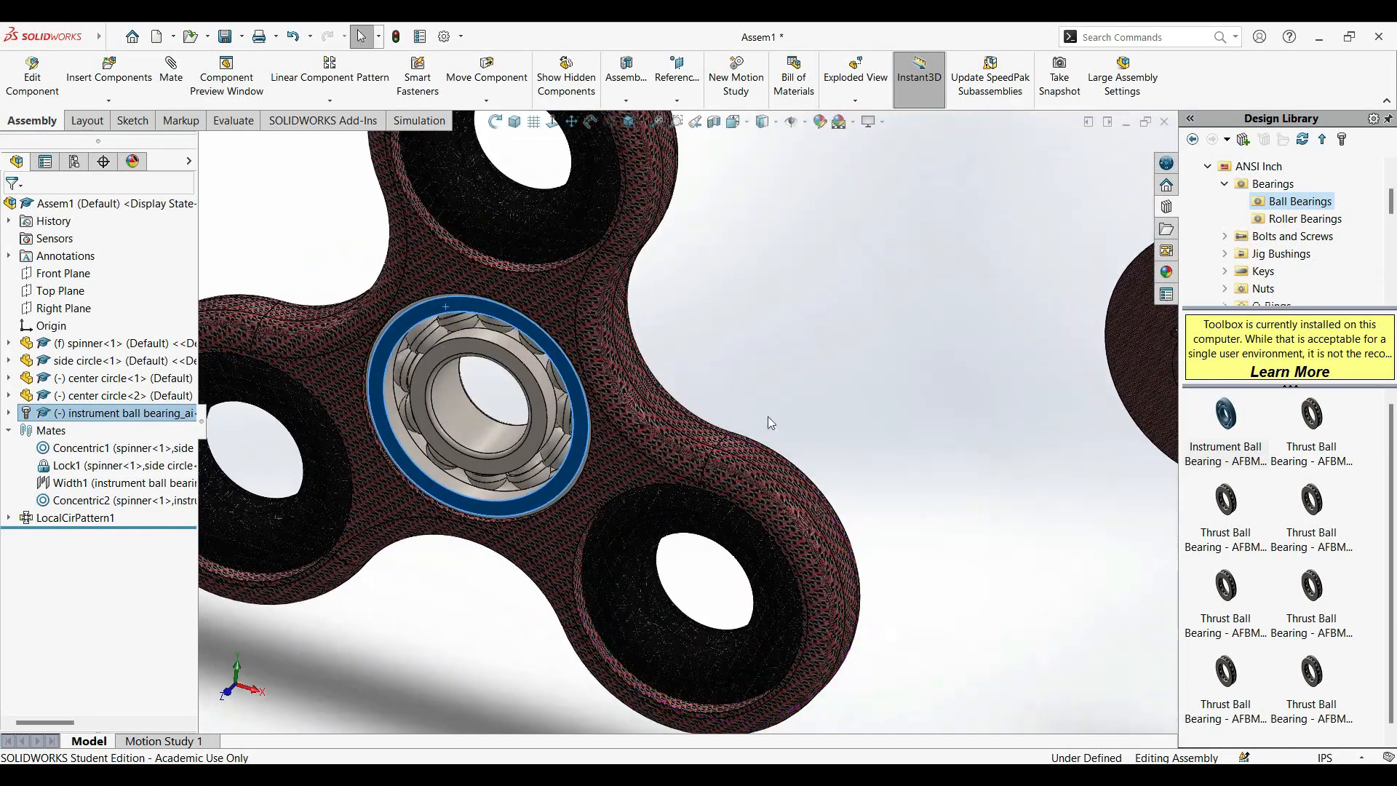
left_click(444, 600)
scroll(449, 564, "down", 3)
scroll(451, 559, "up", 4)
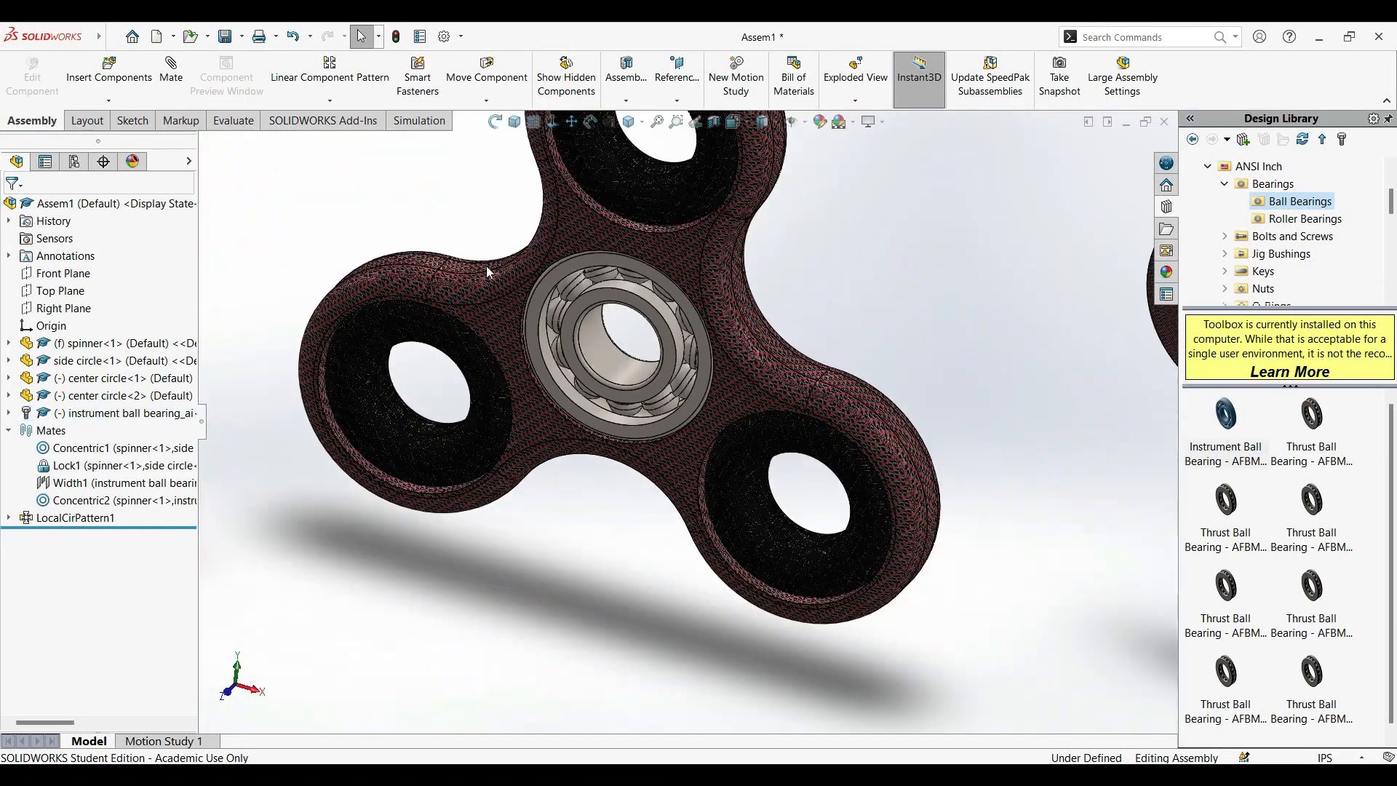
left_click(685, 237)
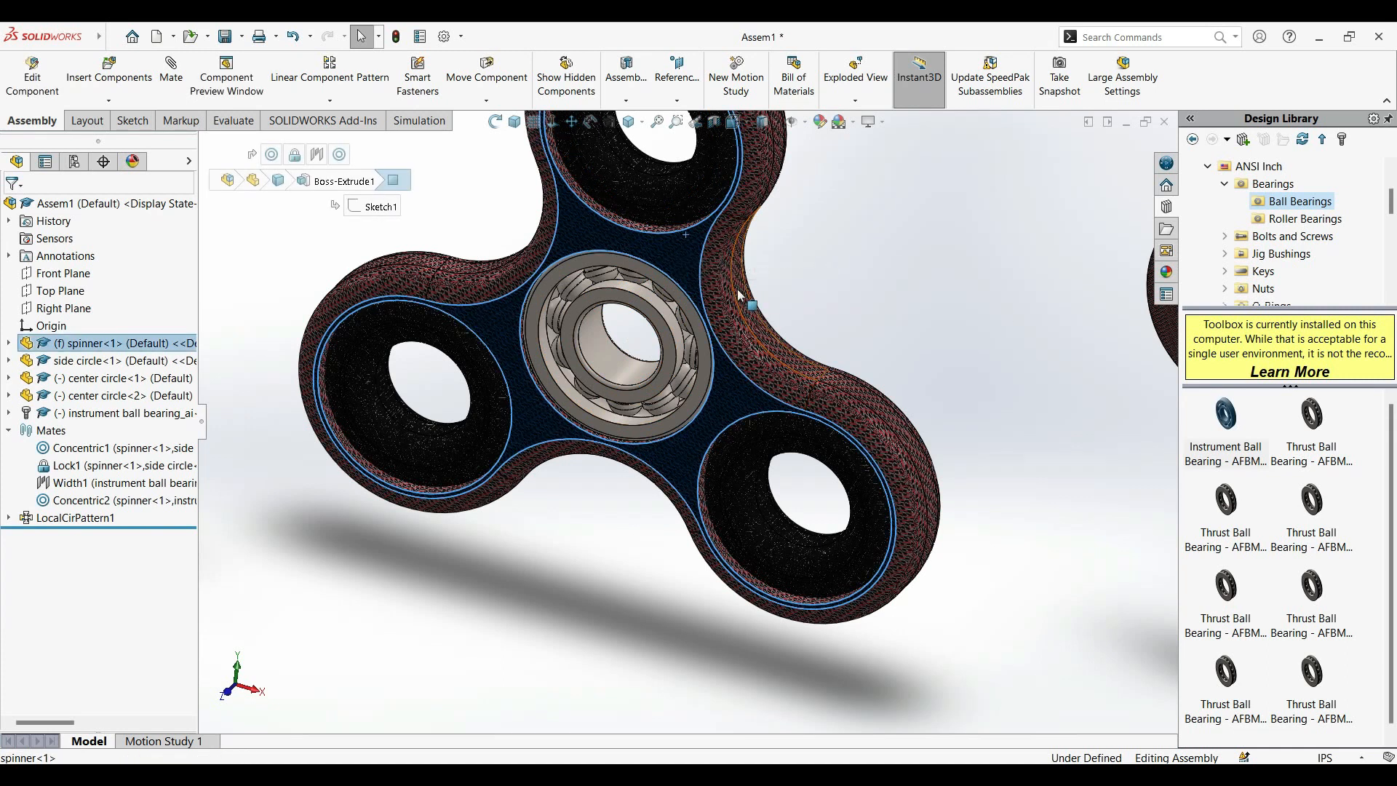
left_click(816, 295)
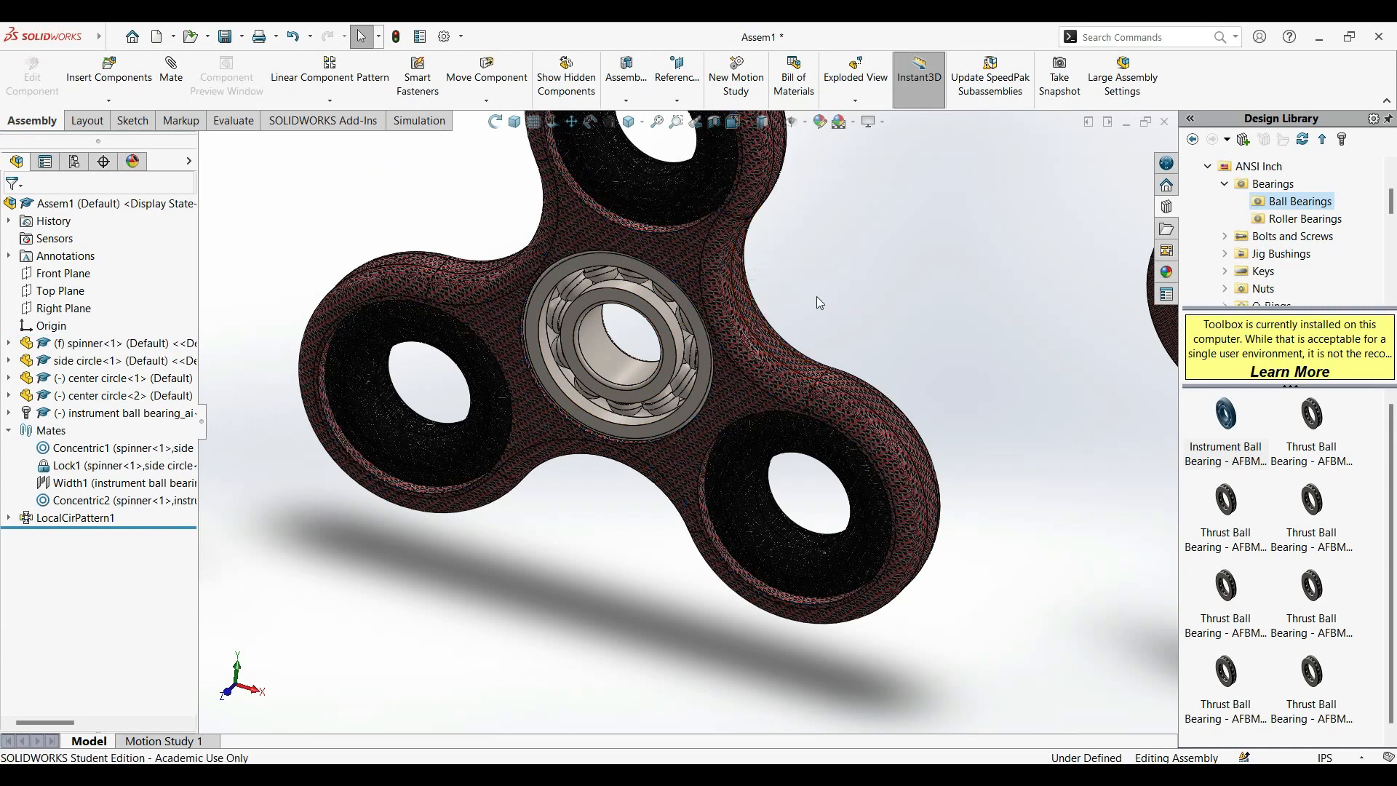
Fix the ball bearing in place and set the spinner component to Float.
right_click(672, 356)
left_click(728, 466)
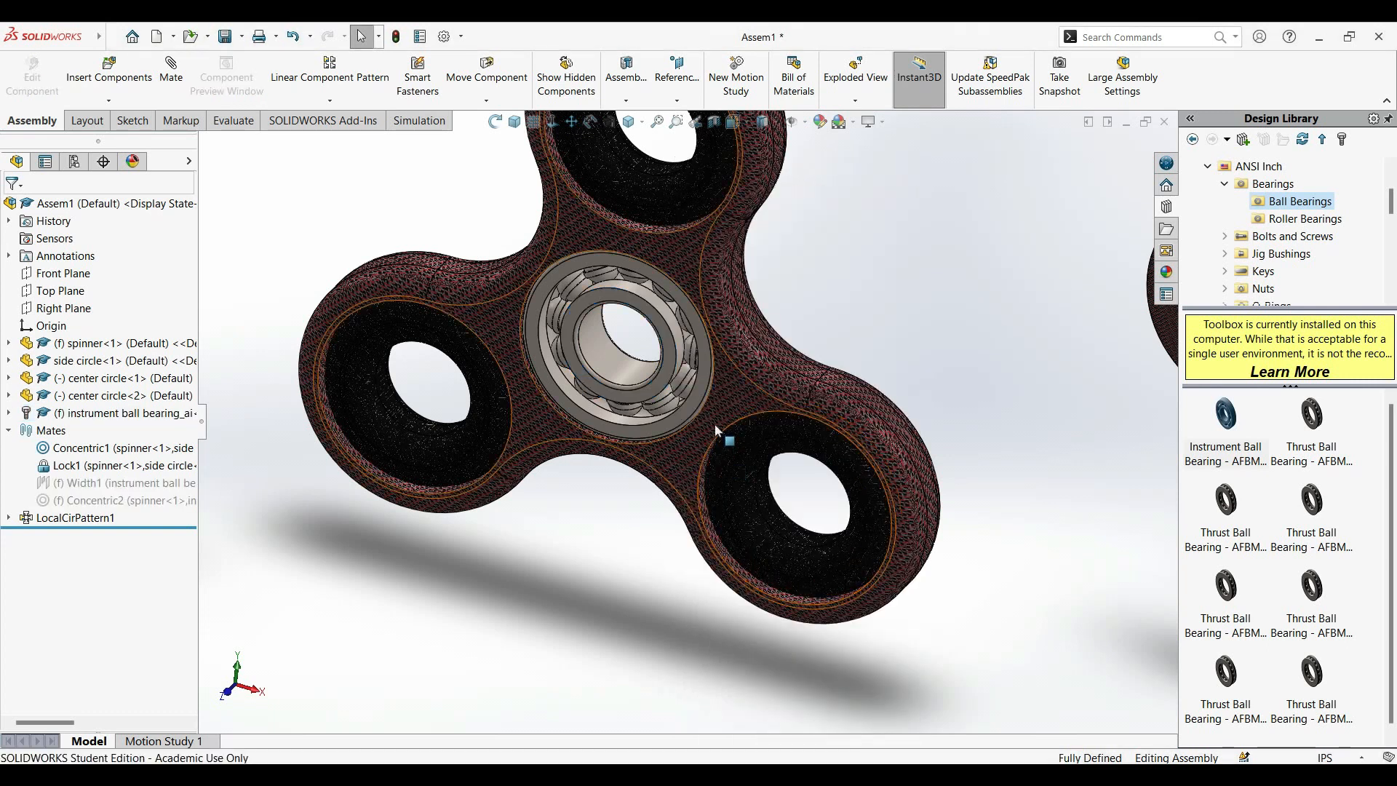
right_click(742, 394)
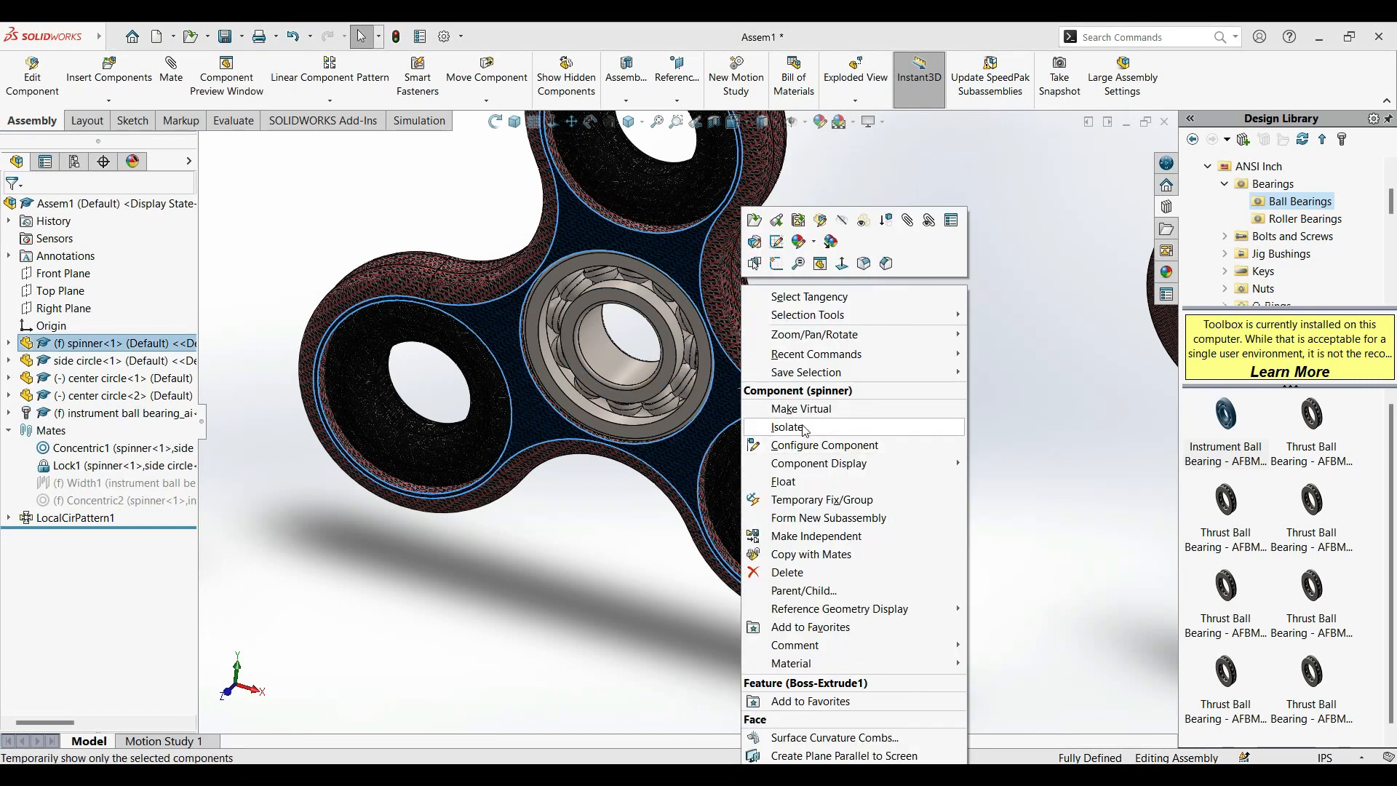
left_click(784, 481)
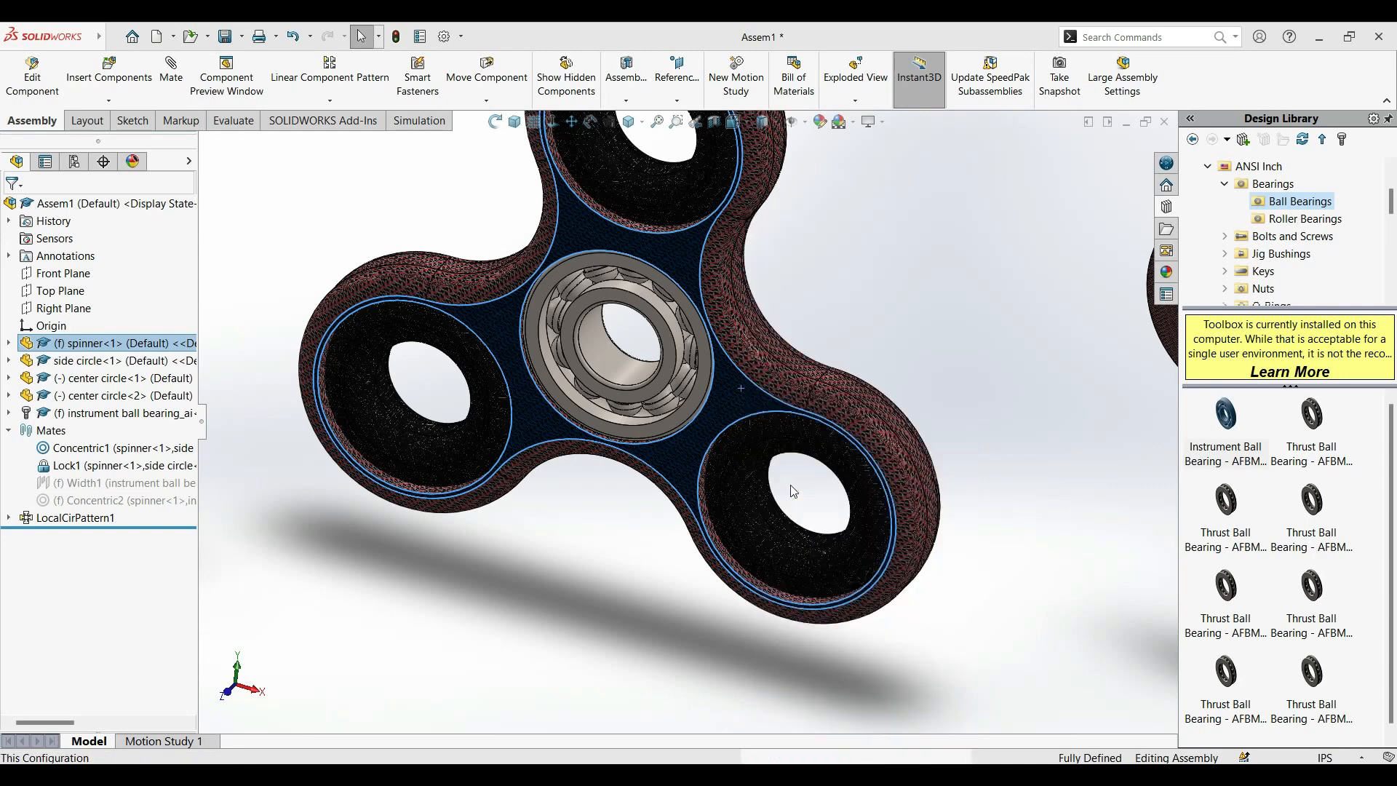
Rotate the spinner around the fixed bearing to check its motion.
left_click_drag(752, 160, 327, 560)
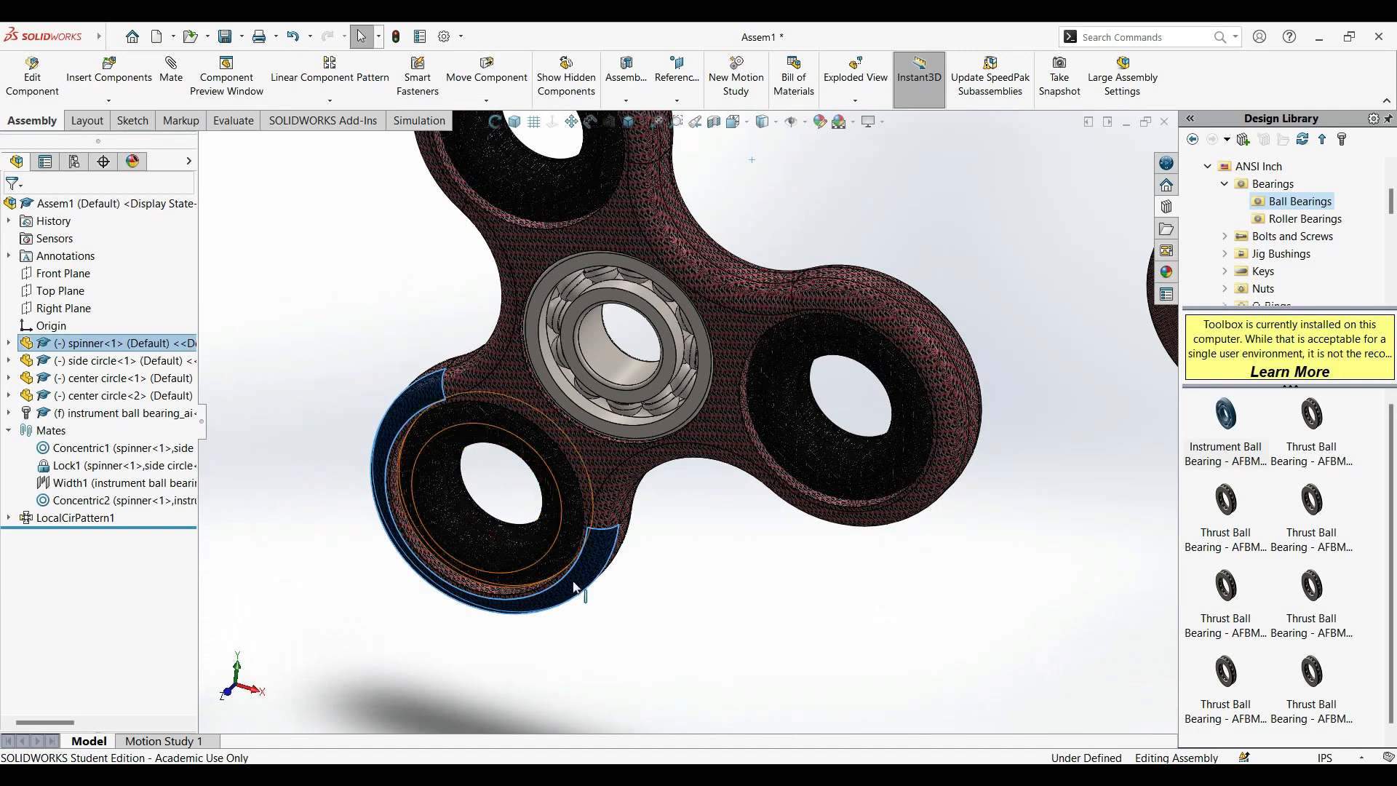
left_click(819, 632)
scroll(735, 556, "up", 3)
scroll(616, 339, "down", 3)
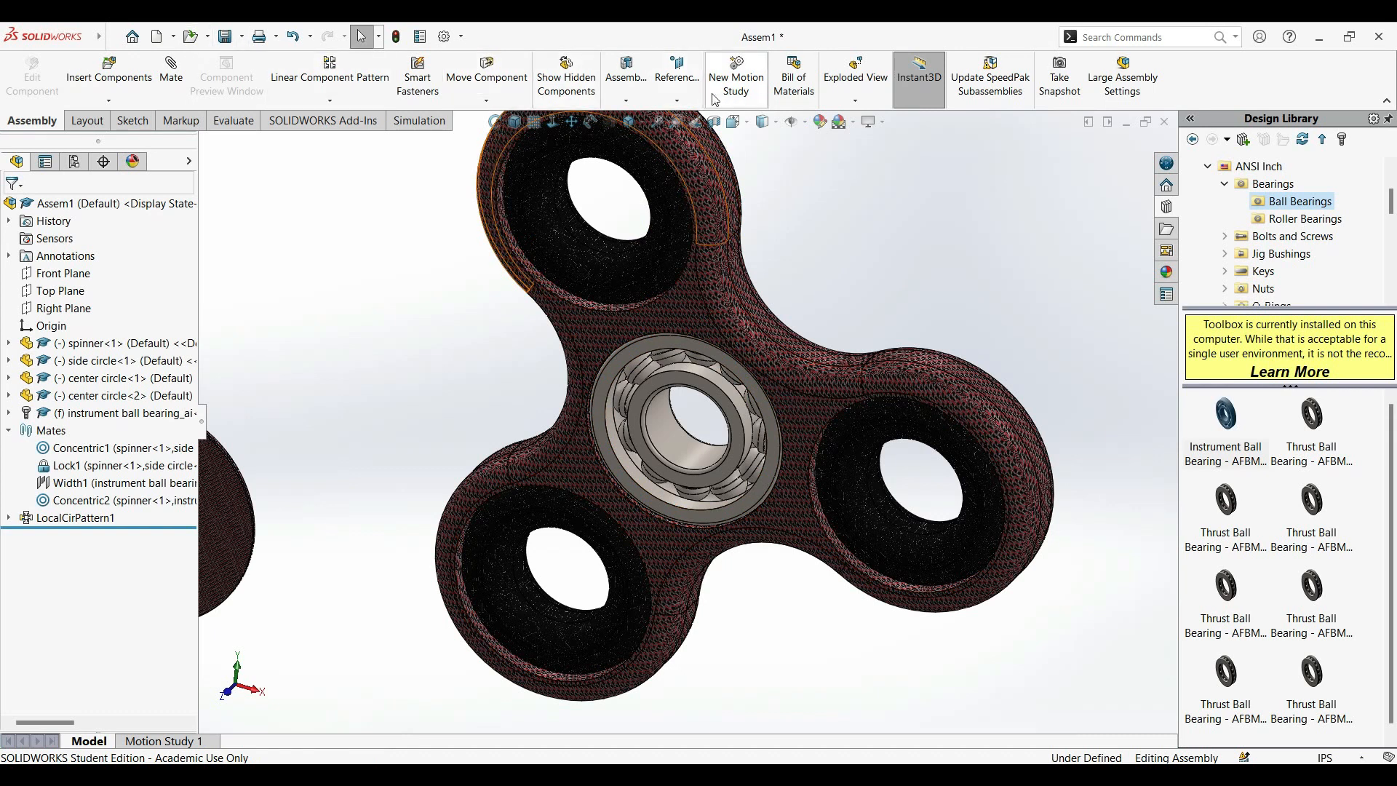
Create a reference axis through the assembly origin, using the spinner's Front Plane as the second reference.
left_click(677, 76)
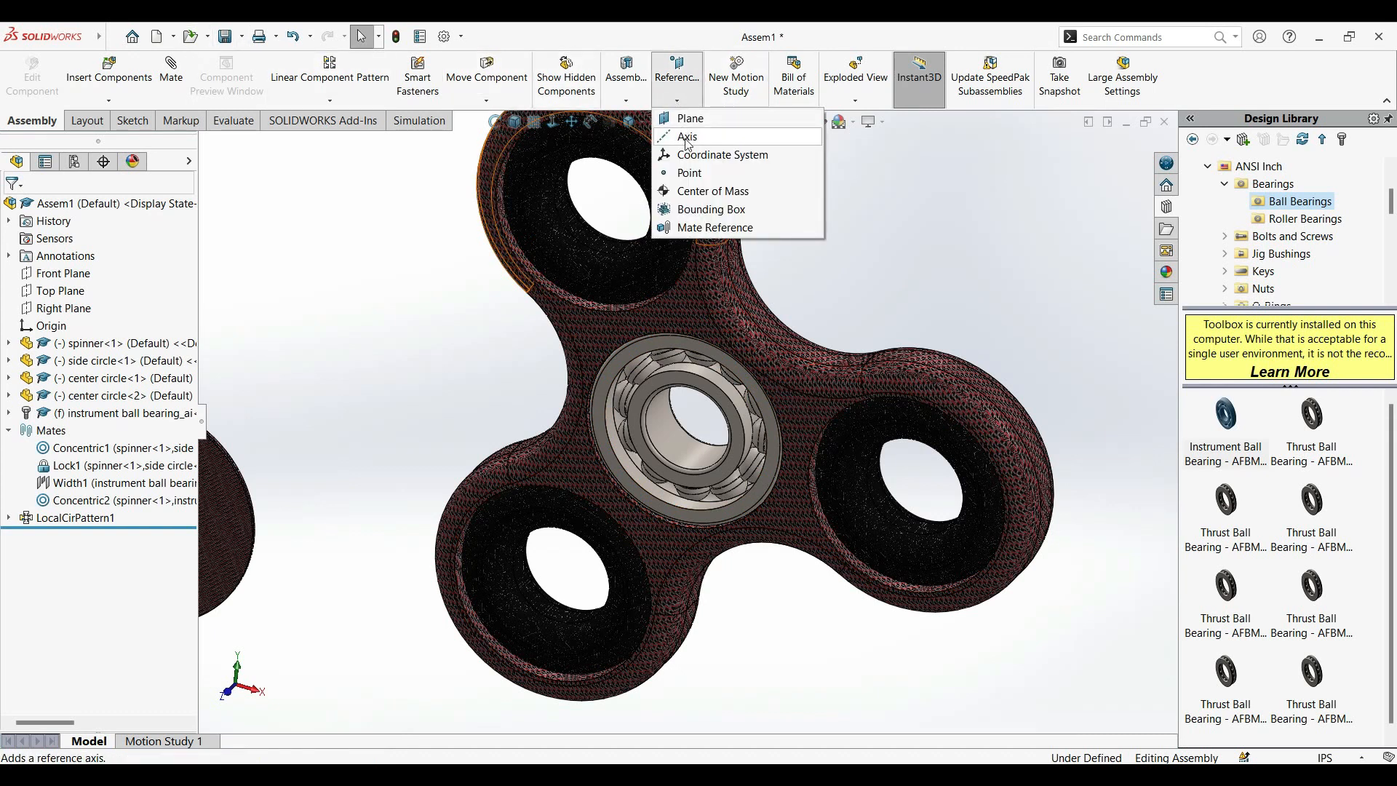
left_click(687, 139)
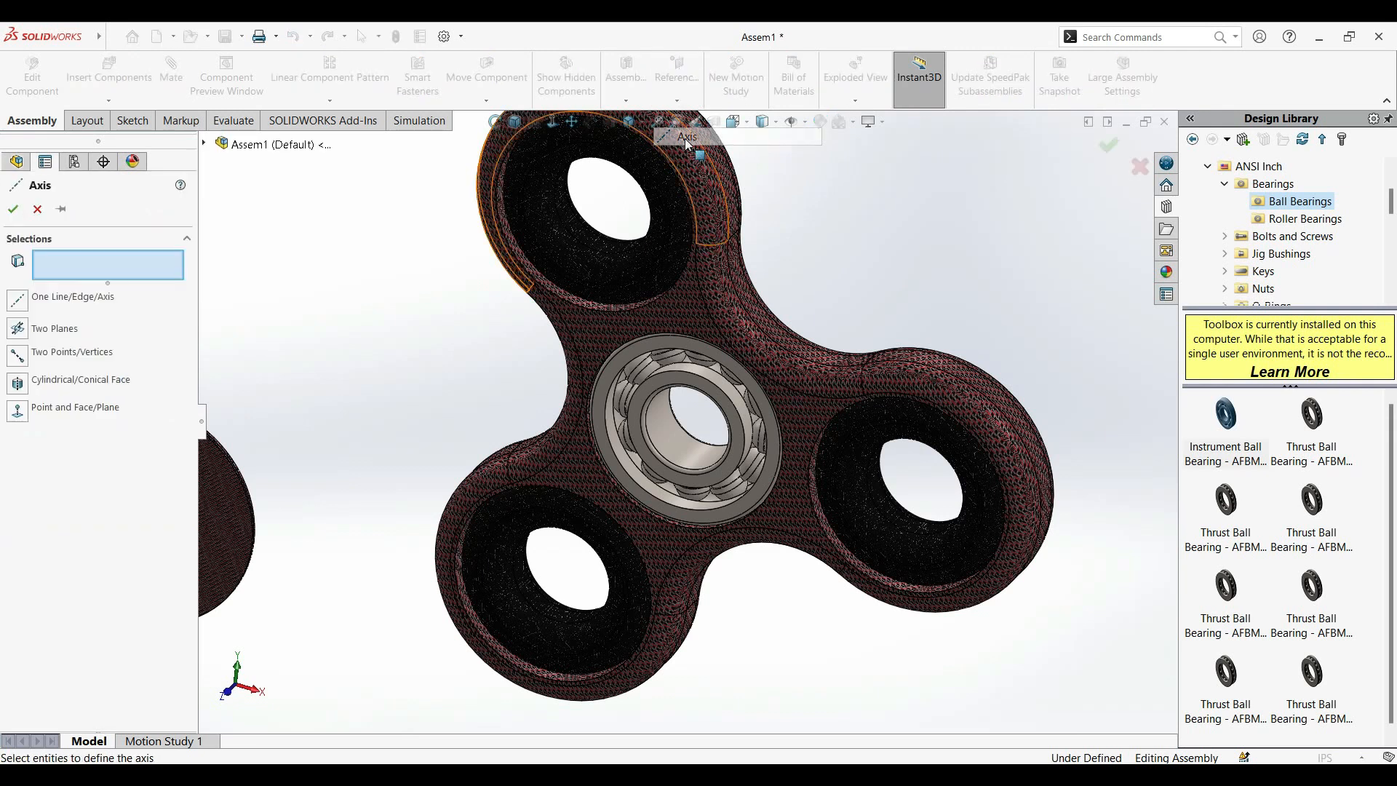
left_click(205, 144)
left_click(272, 268)
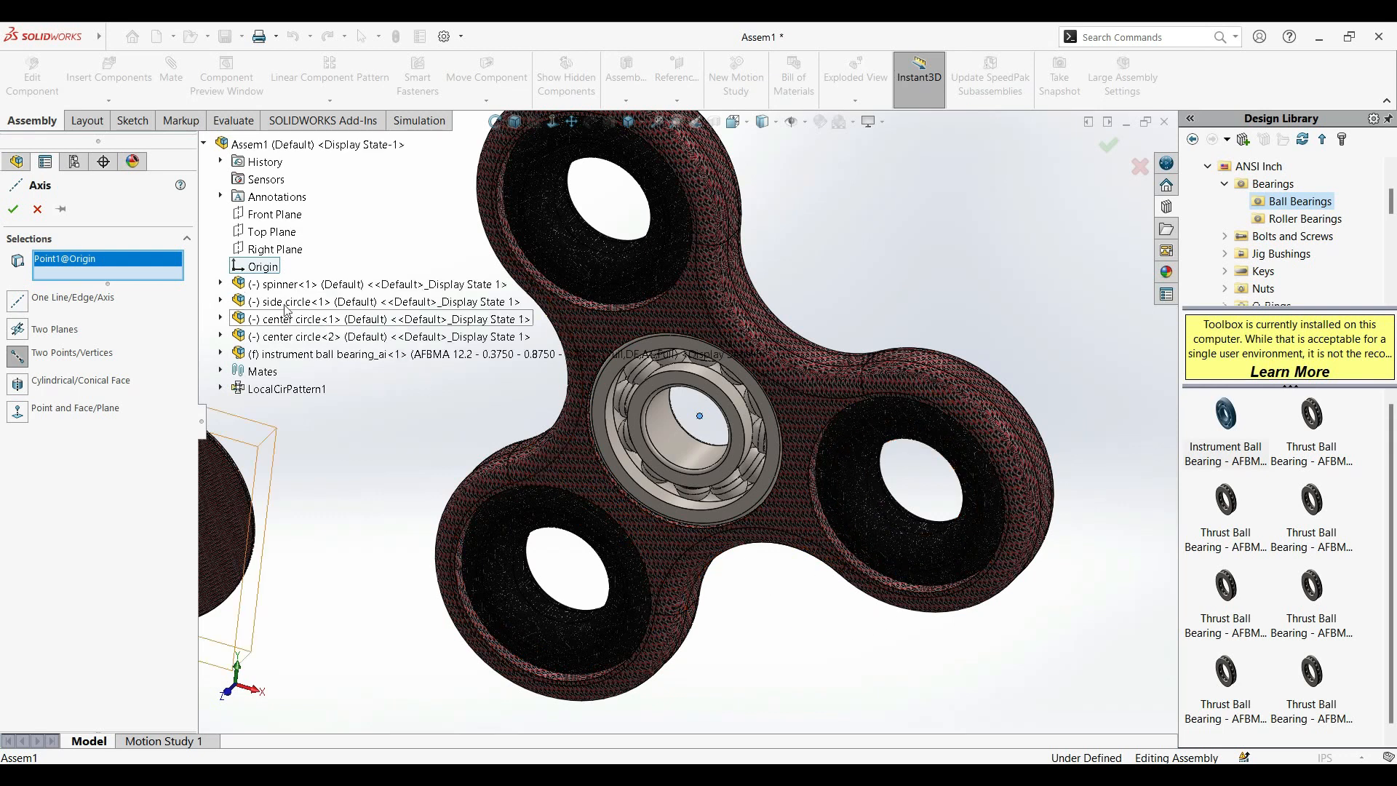
left_click(221, 284)
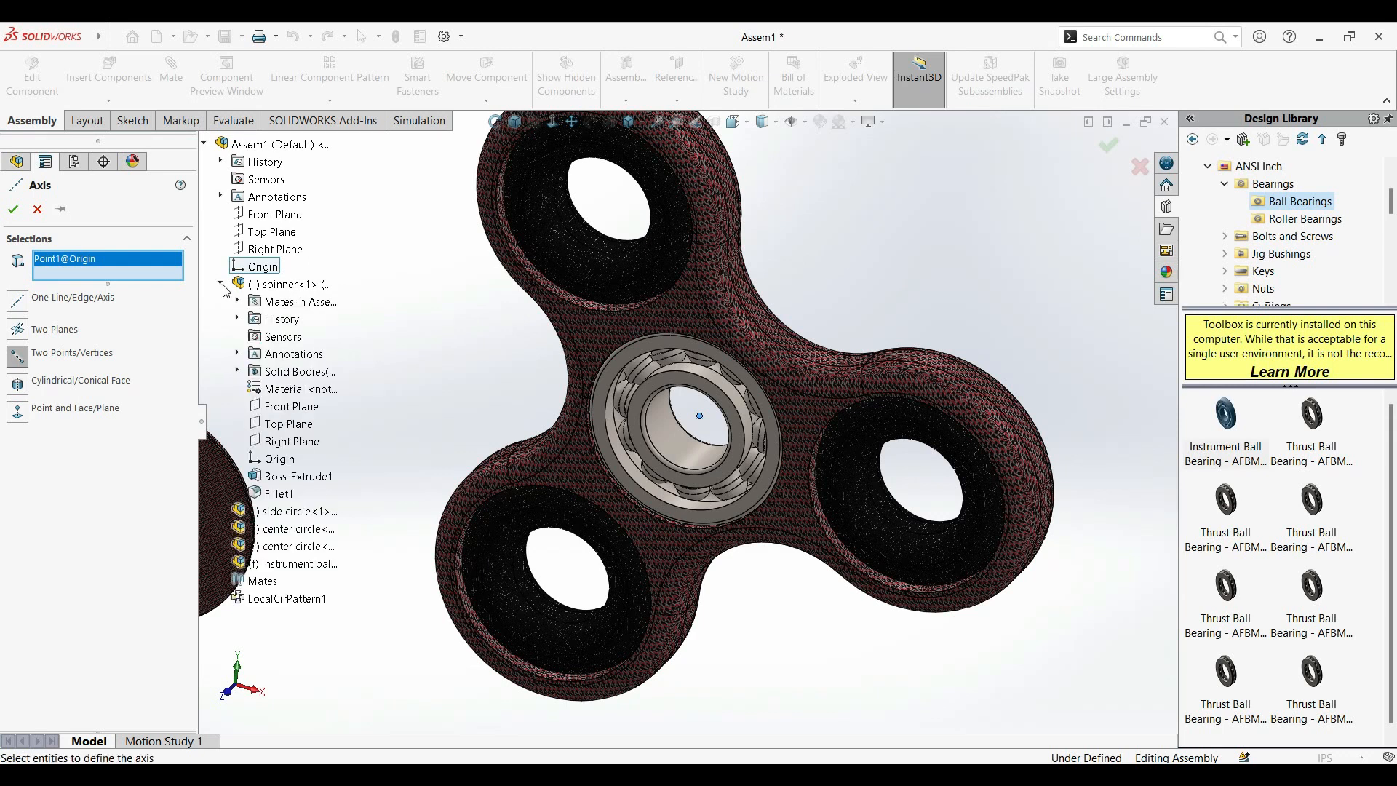
left_click(290, 406)
middle_click_drag(791, 643, 638, 411)
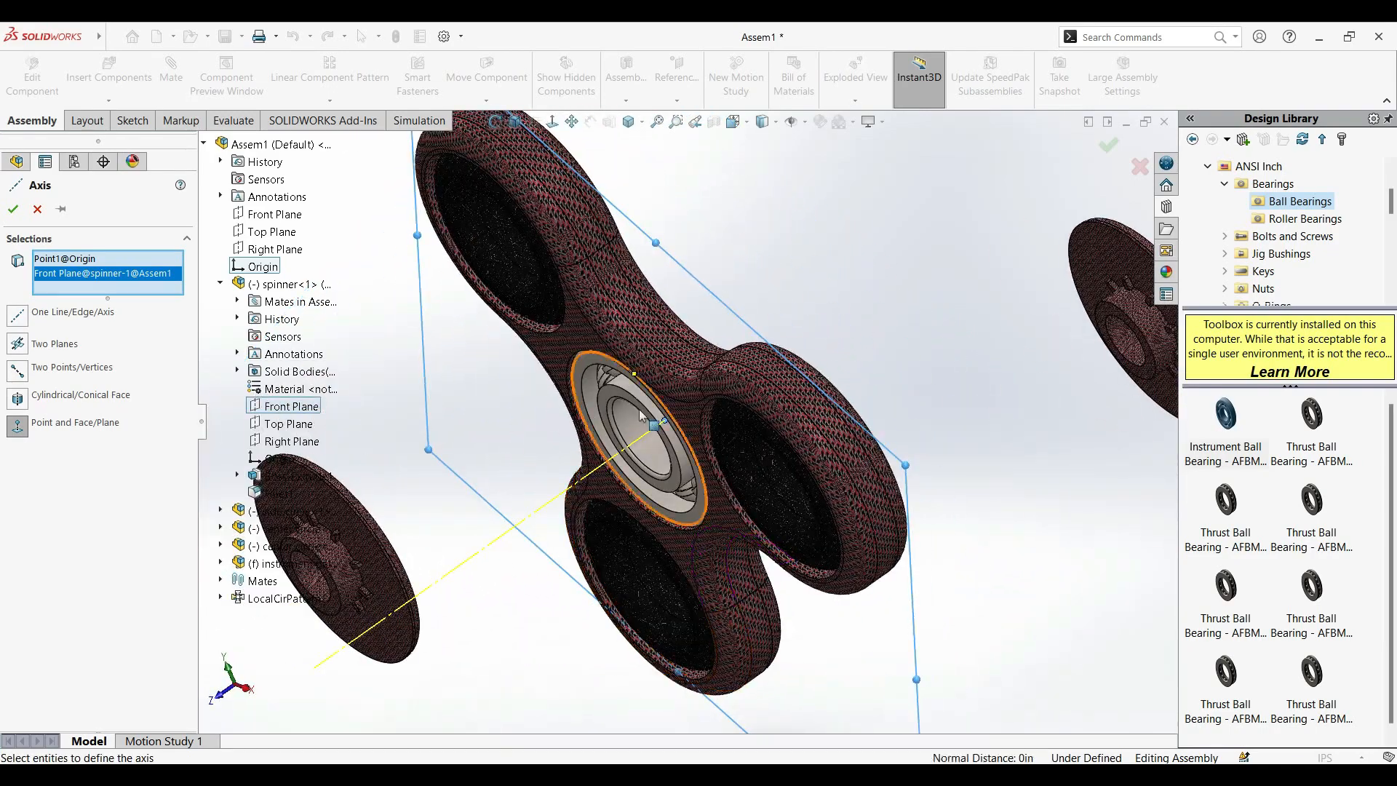
left_click(515, 122)
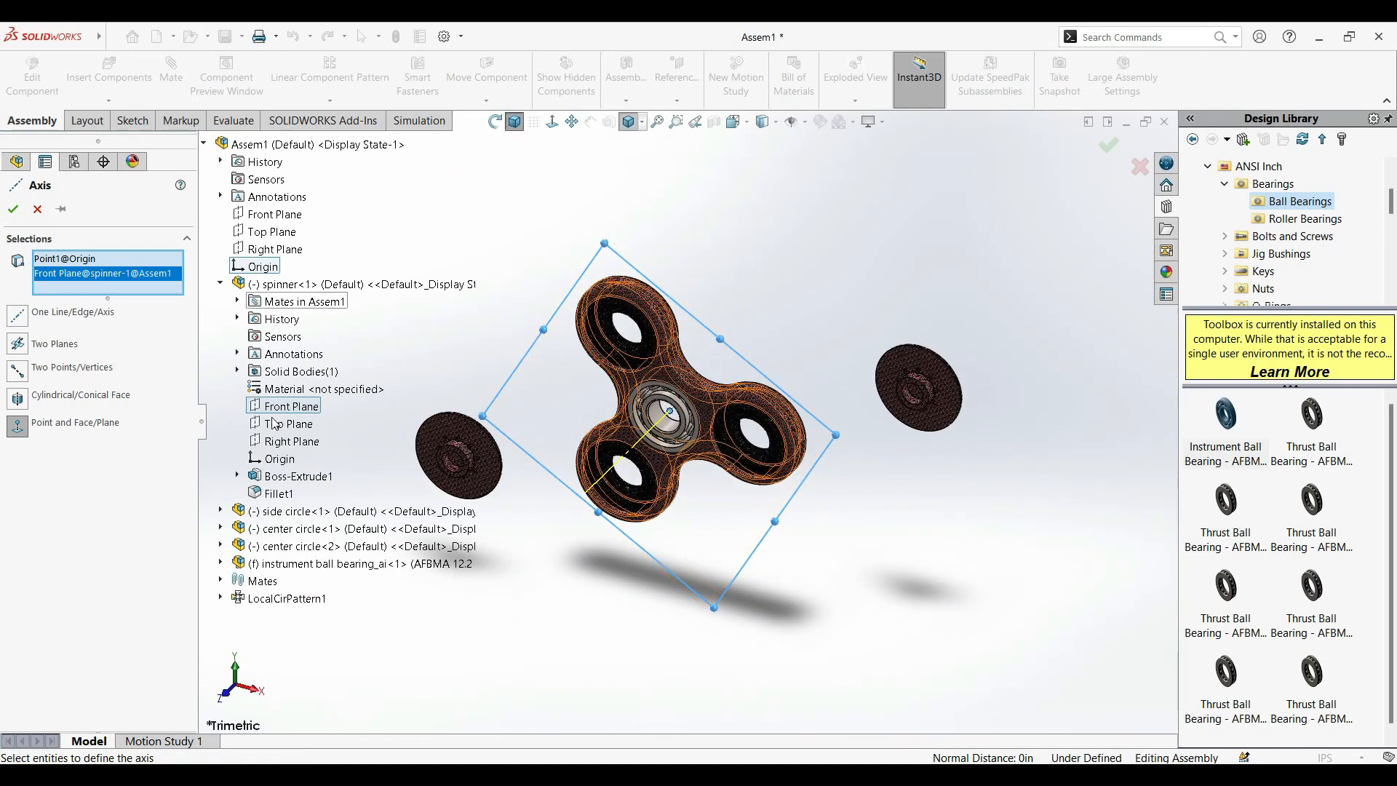
left_click(12, 211)
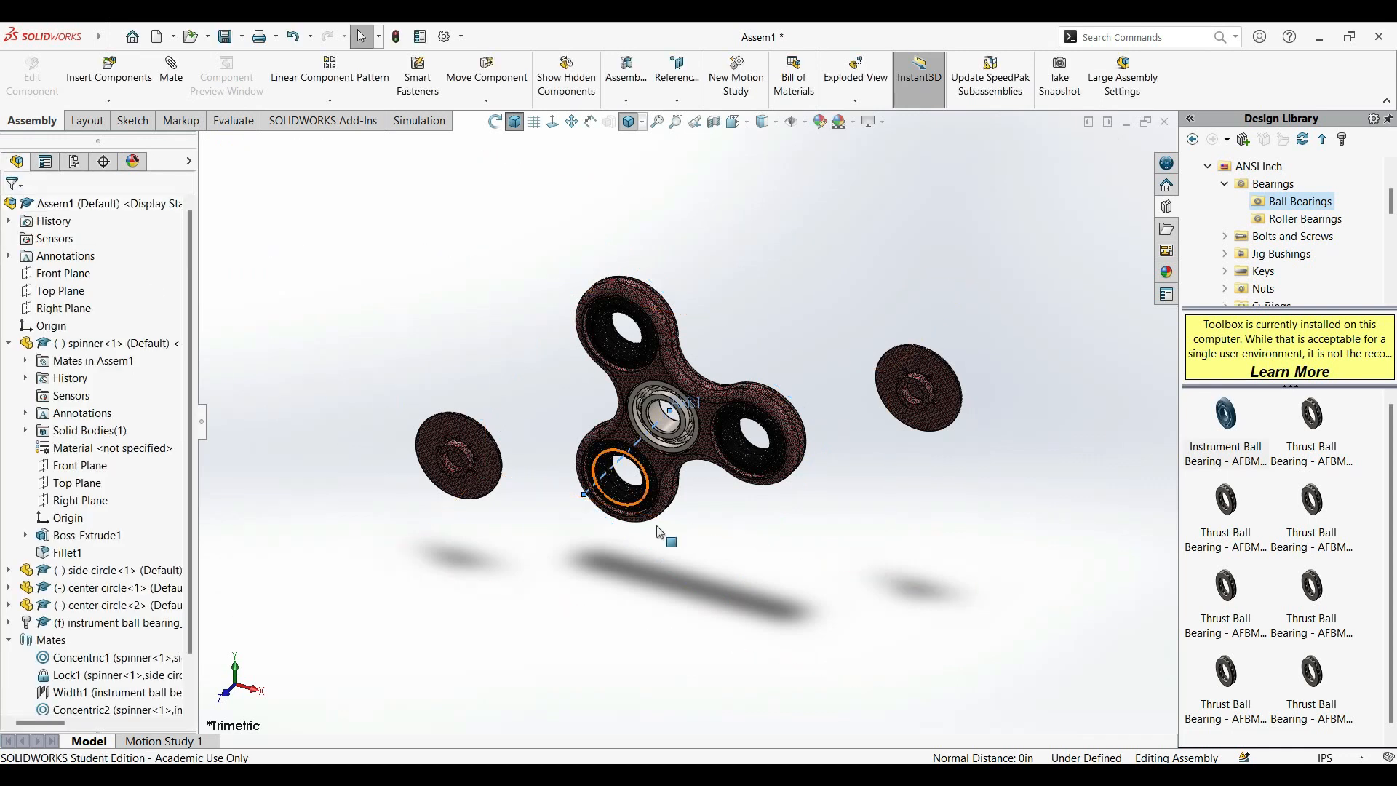
Turn on the display of reference axes around the bearing in the spinner's center.
scroll(655, 525, "down", 3)
scroll(475, 412, "up", 3)
scroll(513, 297, "down", 3)
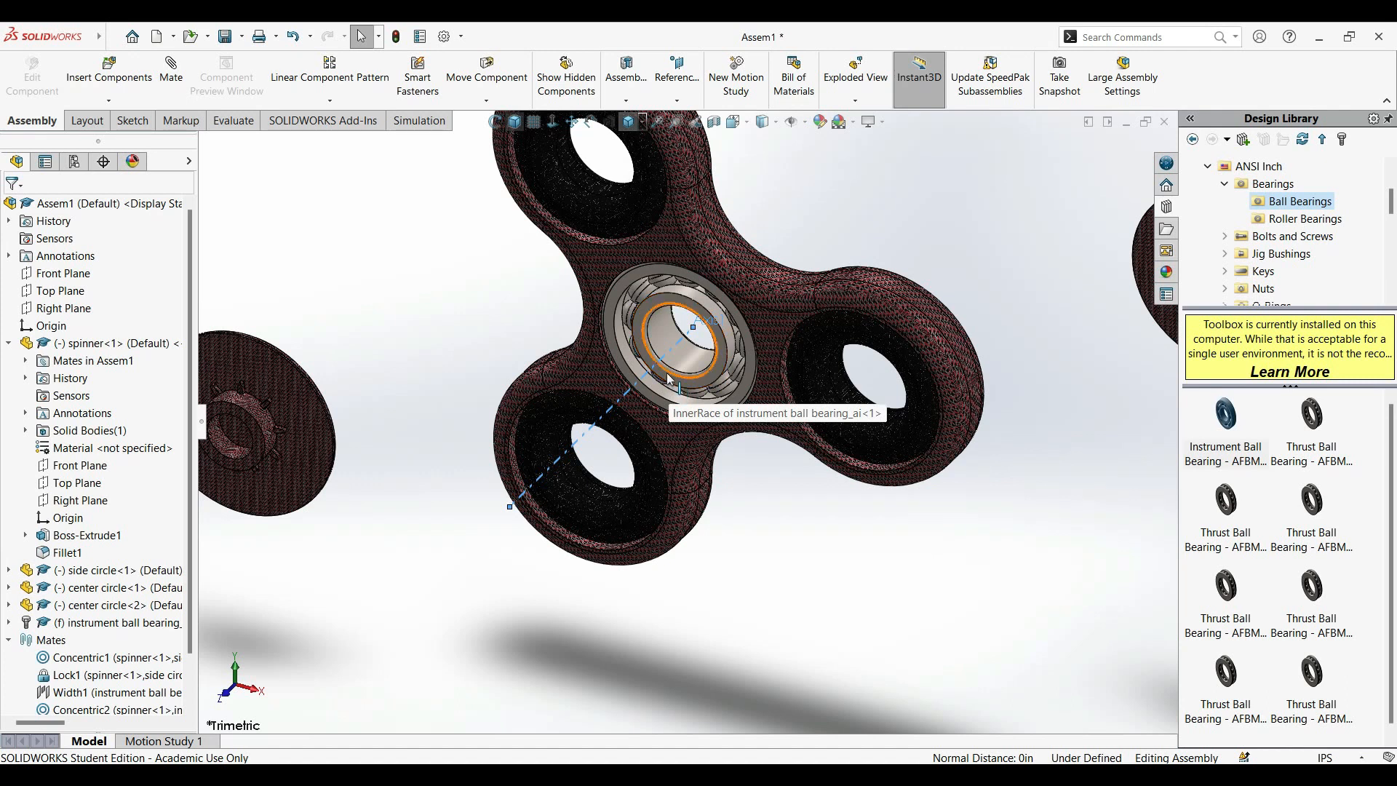
scroll(670, 378, "down", 4)
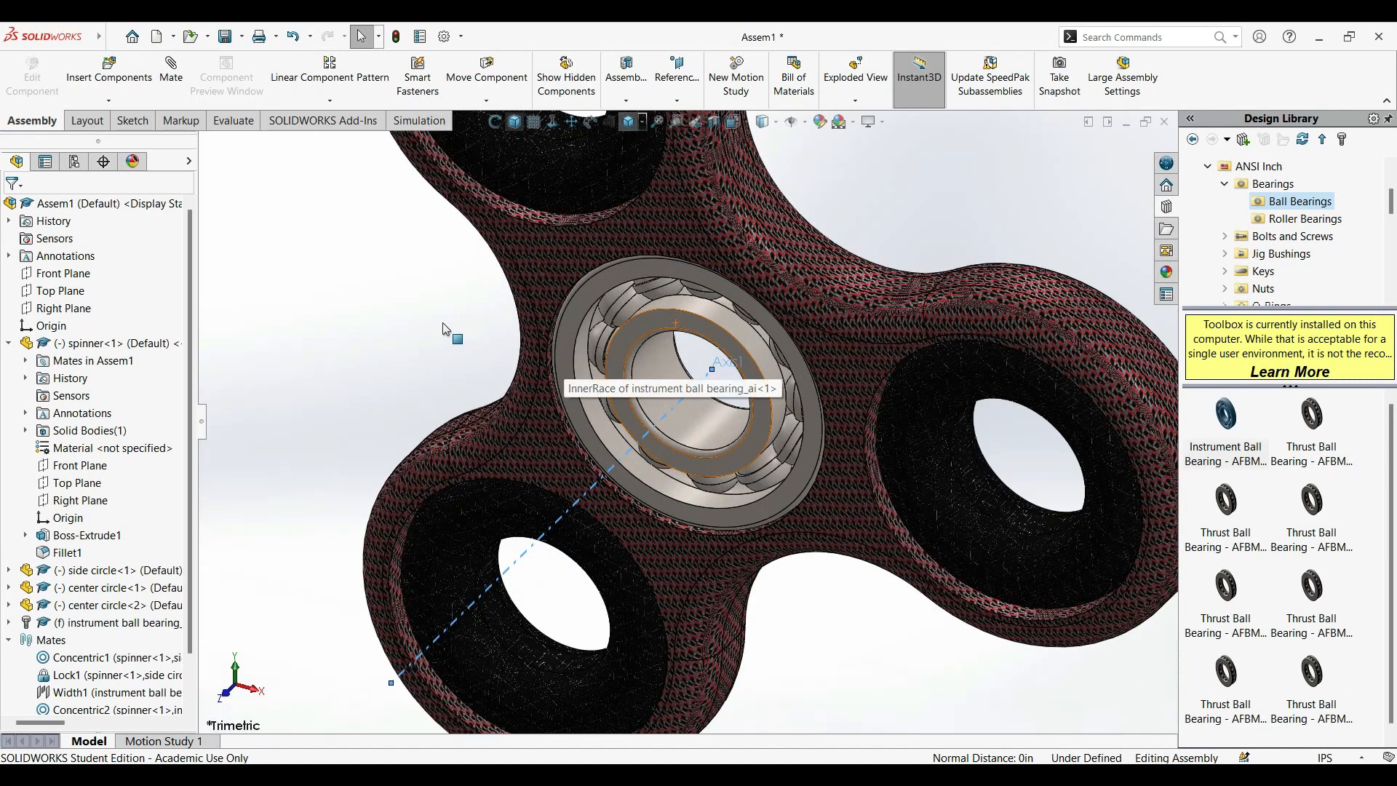
left_click(804, 121)
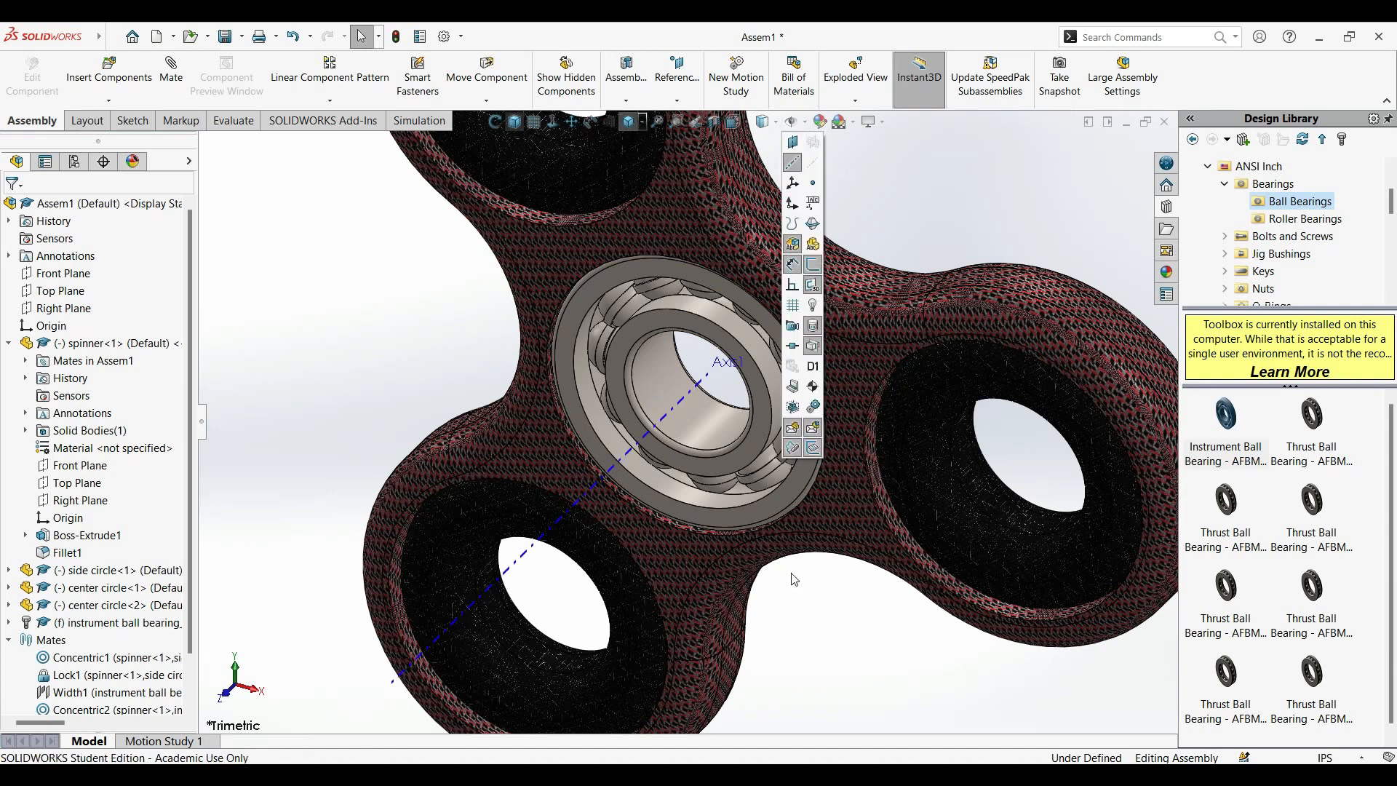
left_click(570, 518)
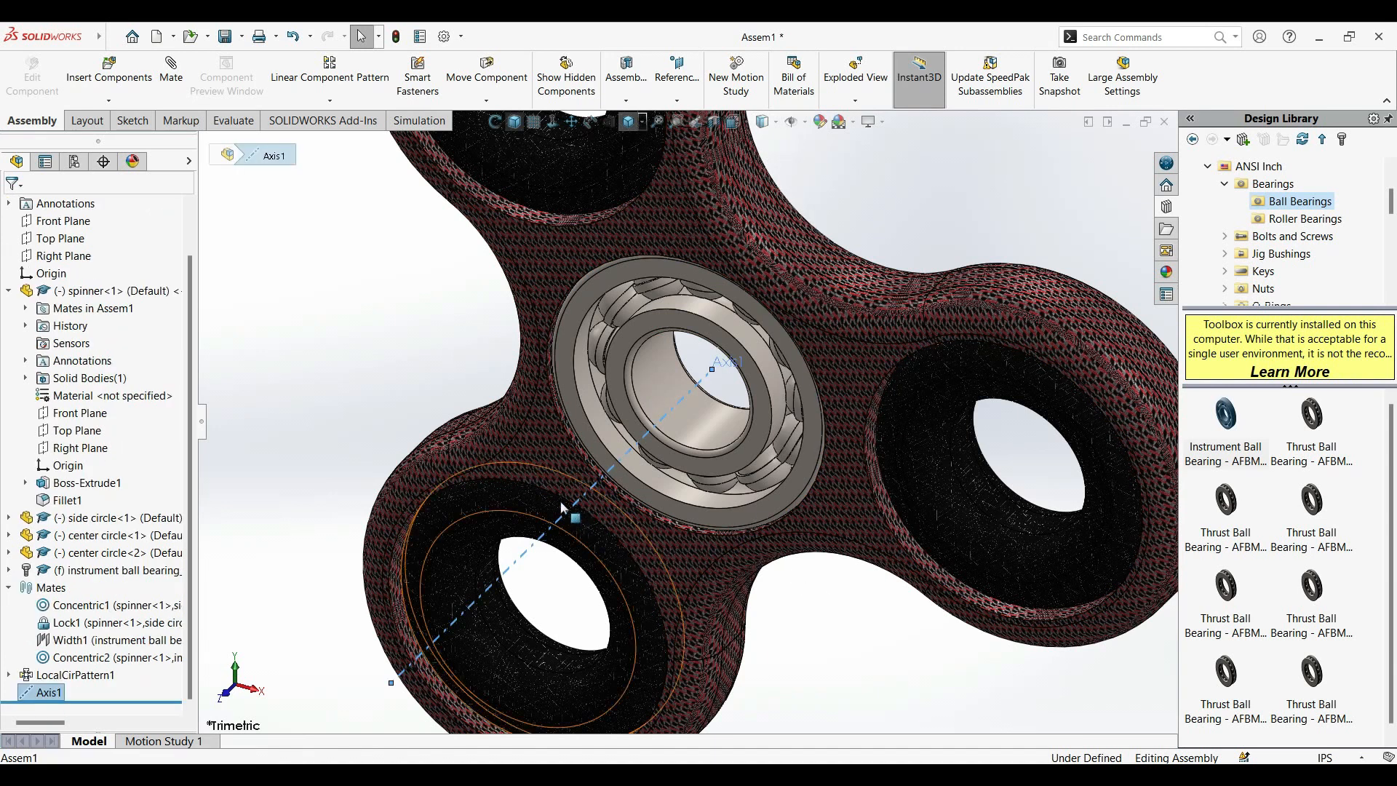
left_click(172, 73)
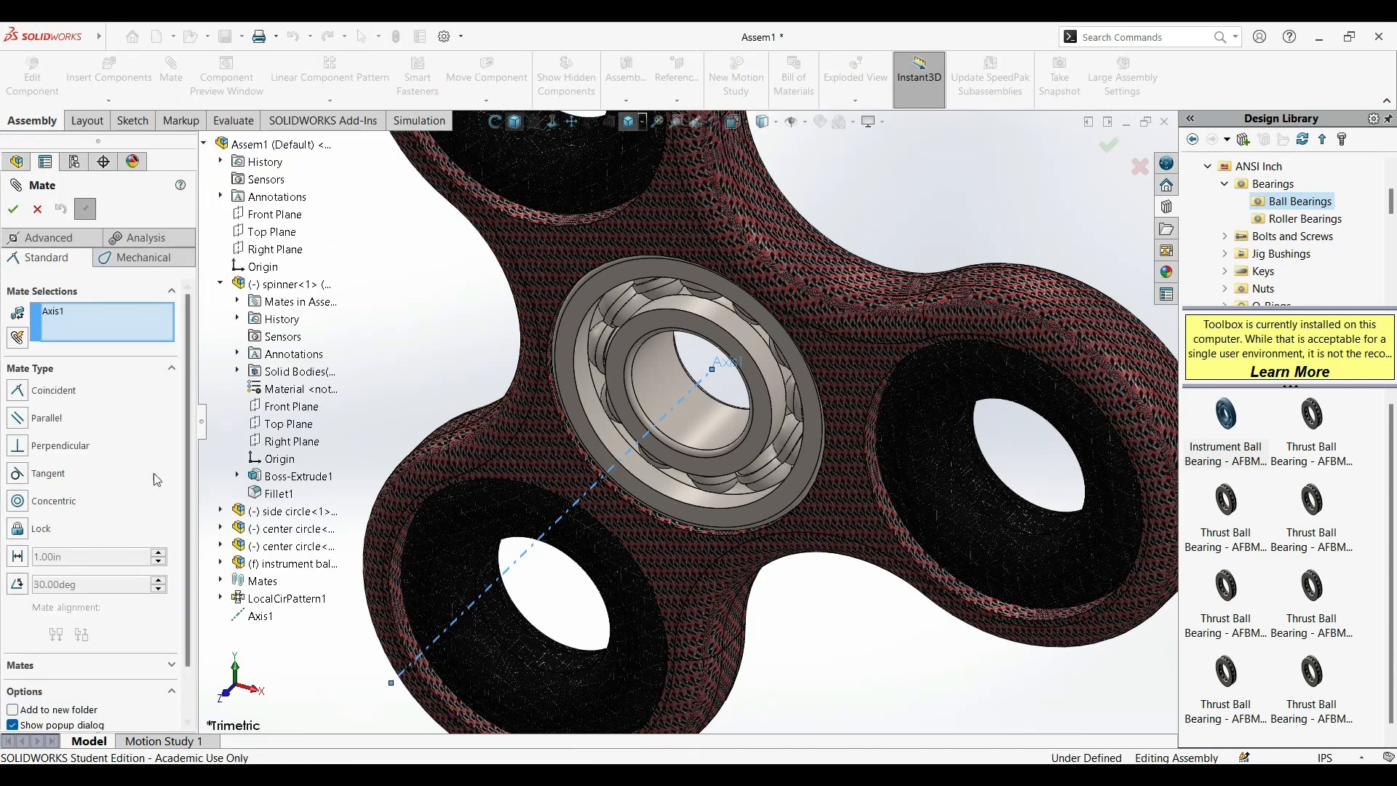
left_click(666, 386)
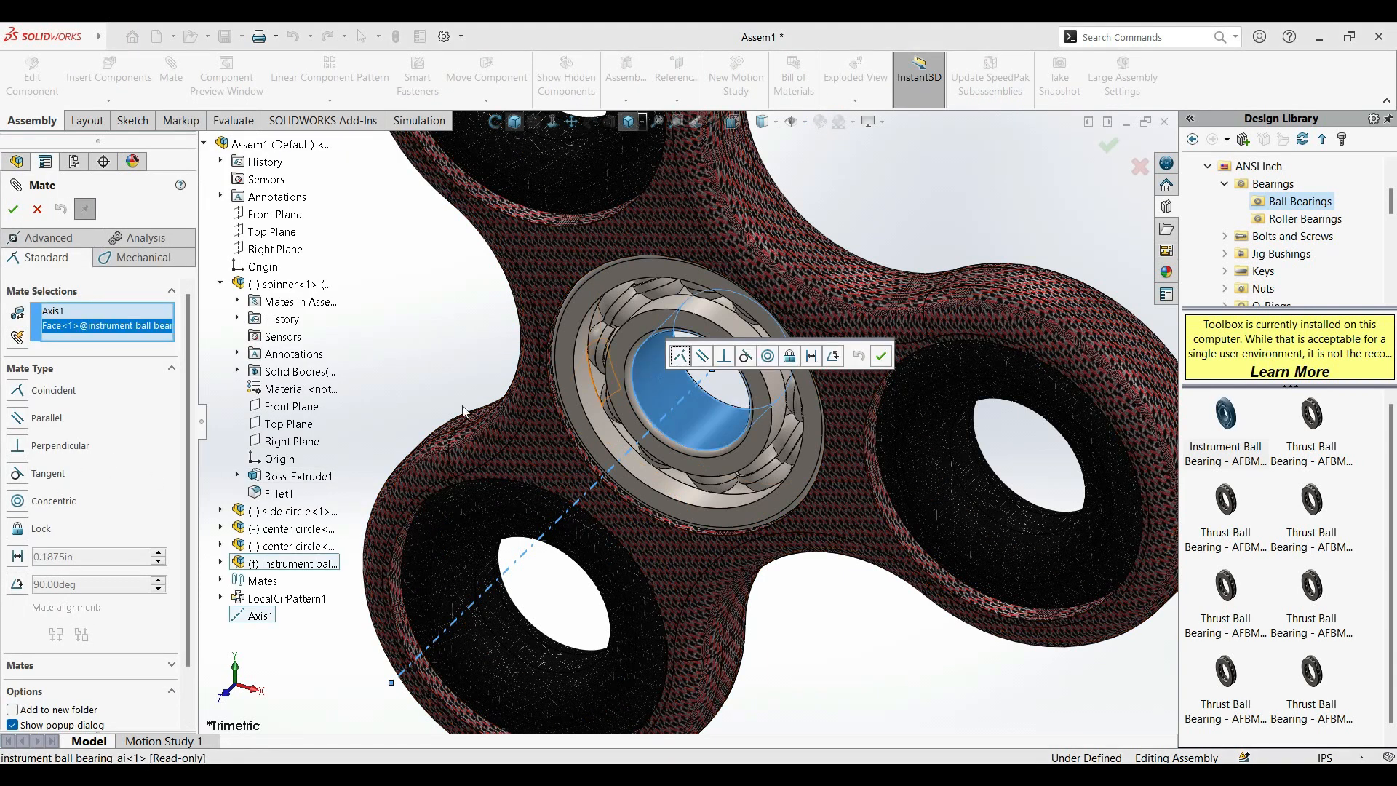
left_click(37, 209)
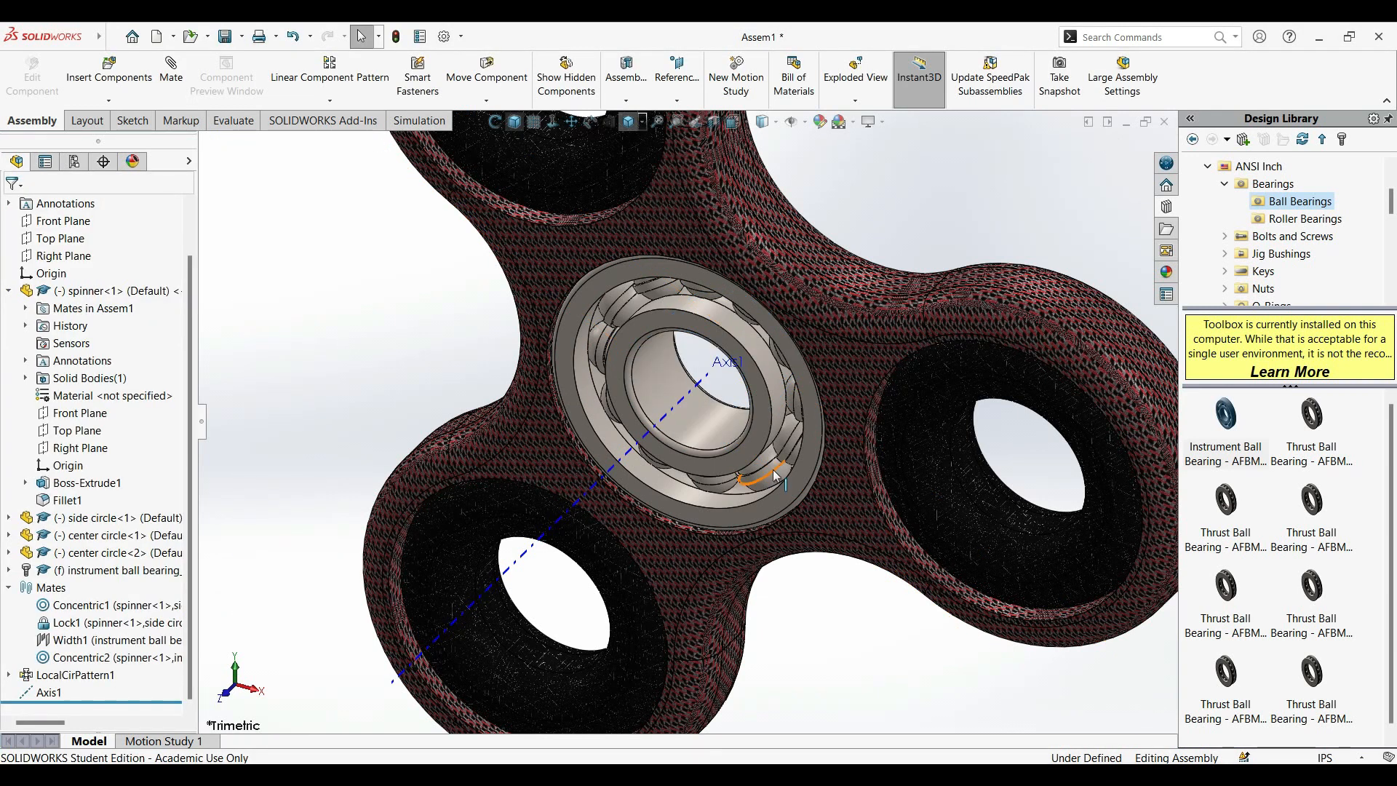
Set the ball bearing to Float and add a Concentric mate between Axis1 and its inner bore face.
left_click(747, 437)
right_click(747, 437)
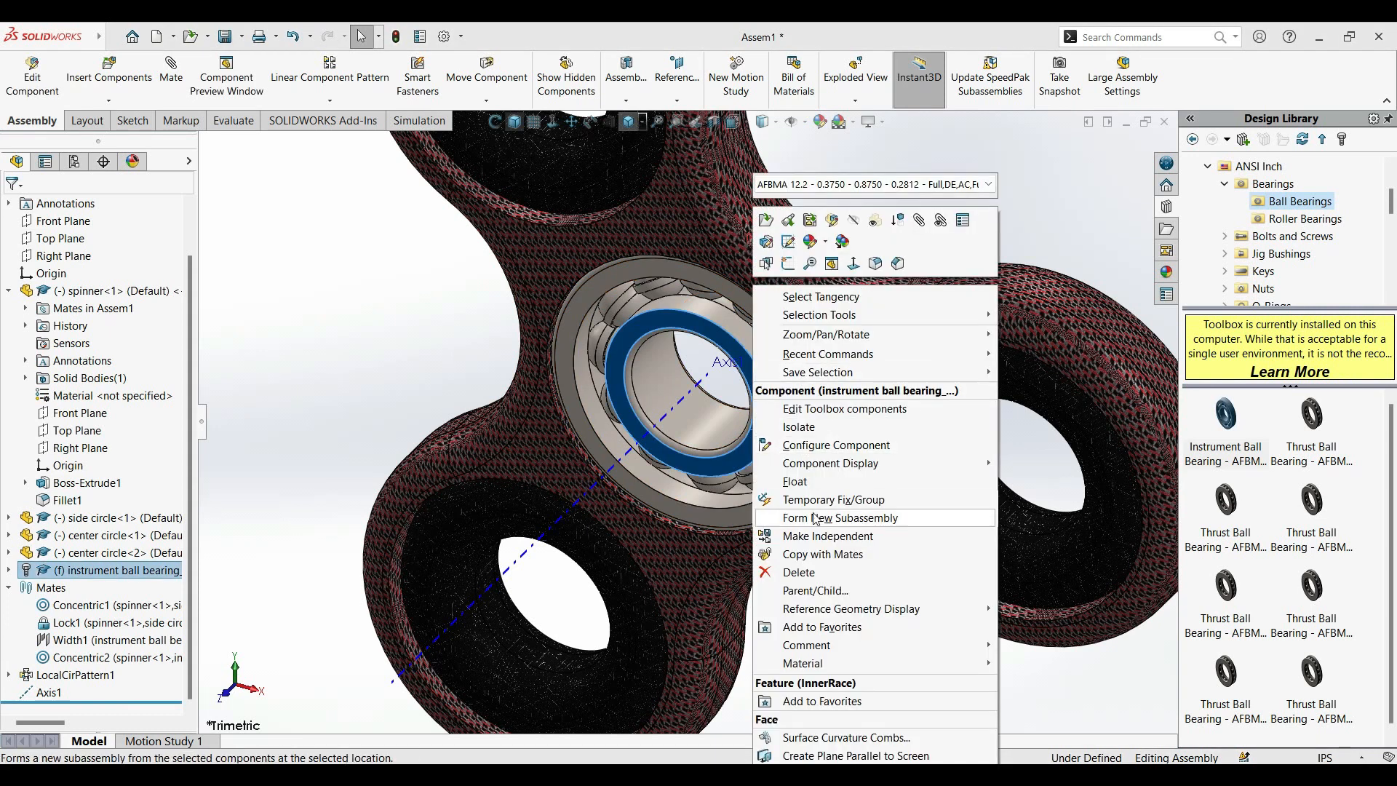
left_click(818, 486)
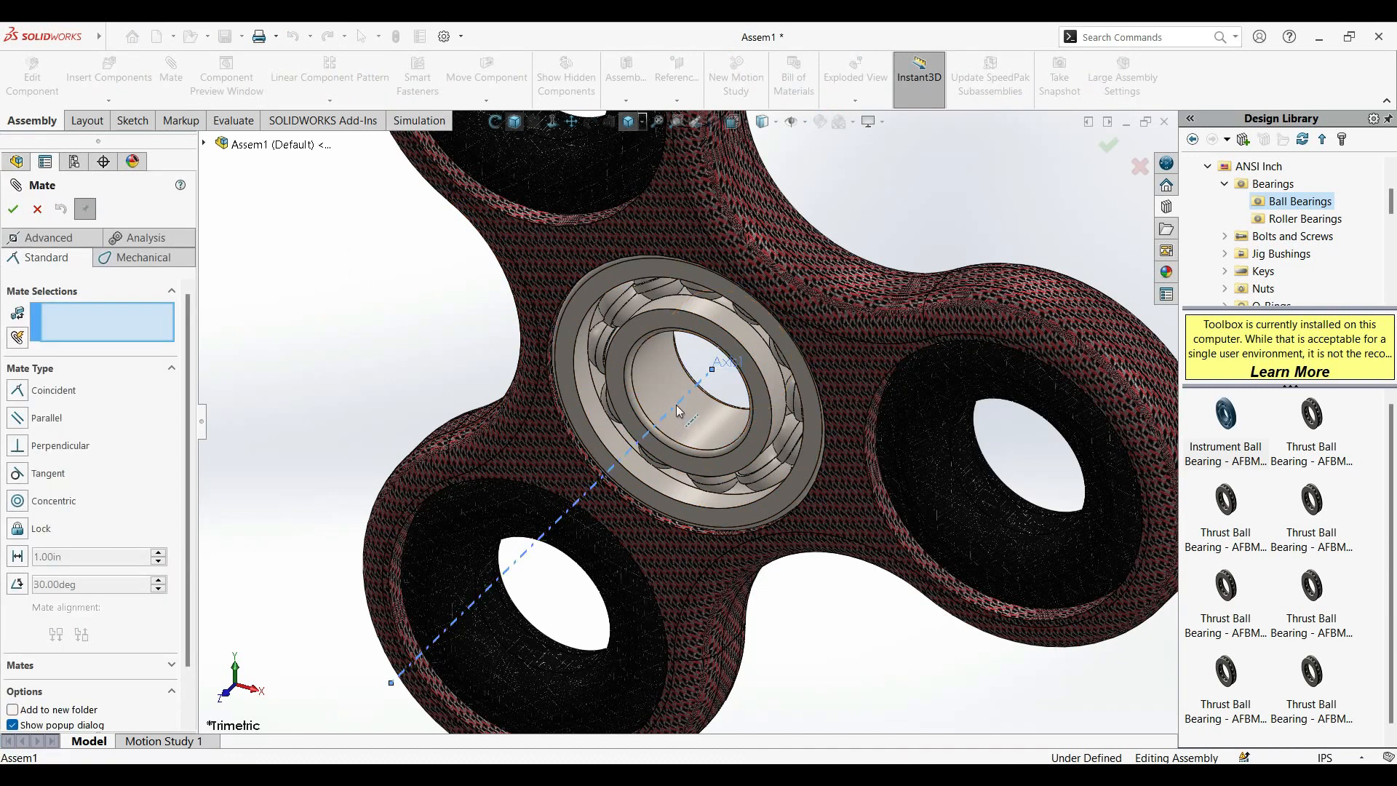
left_click(649, 380)
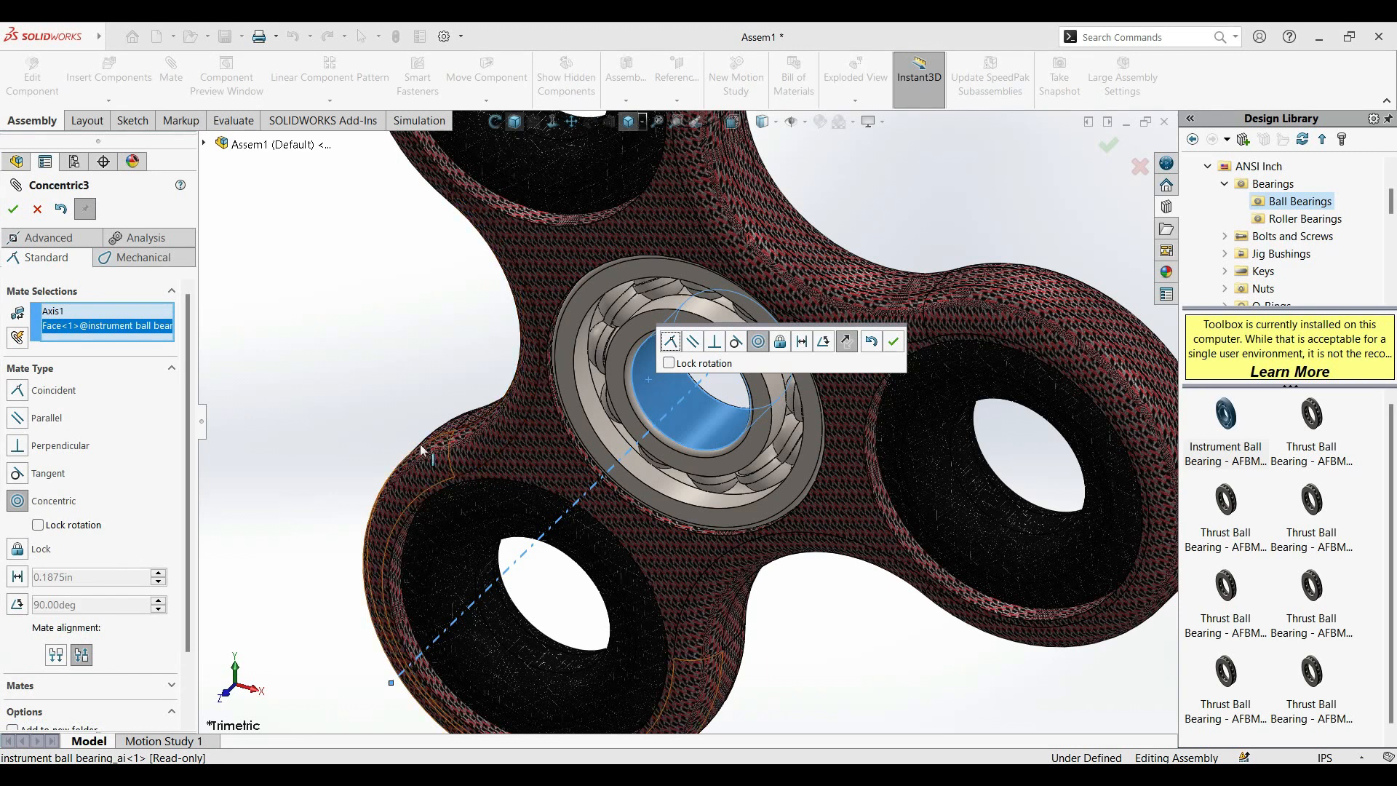
left_click(13, 210)
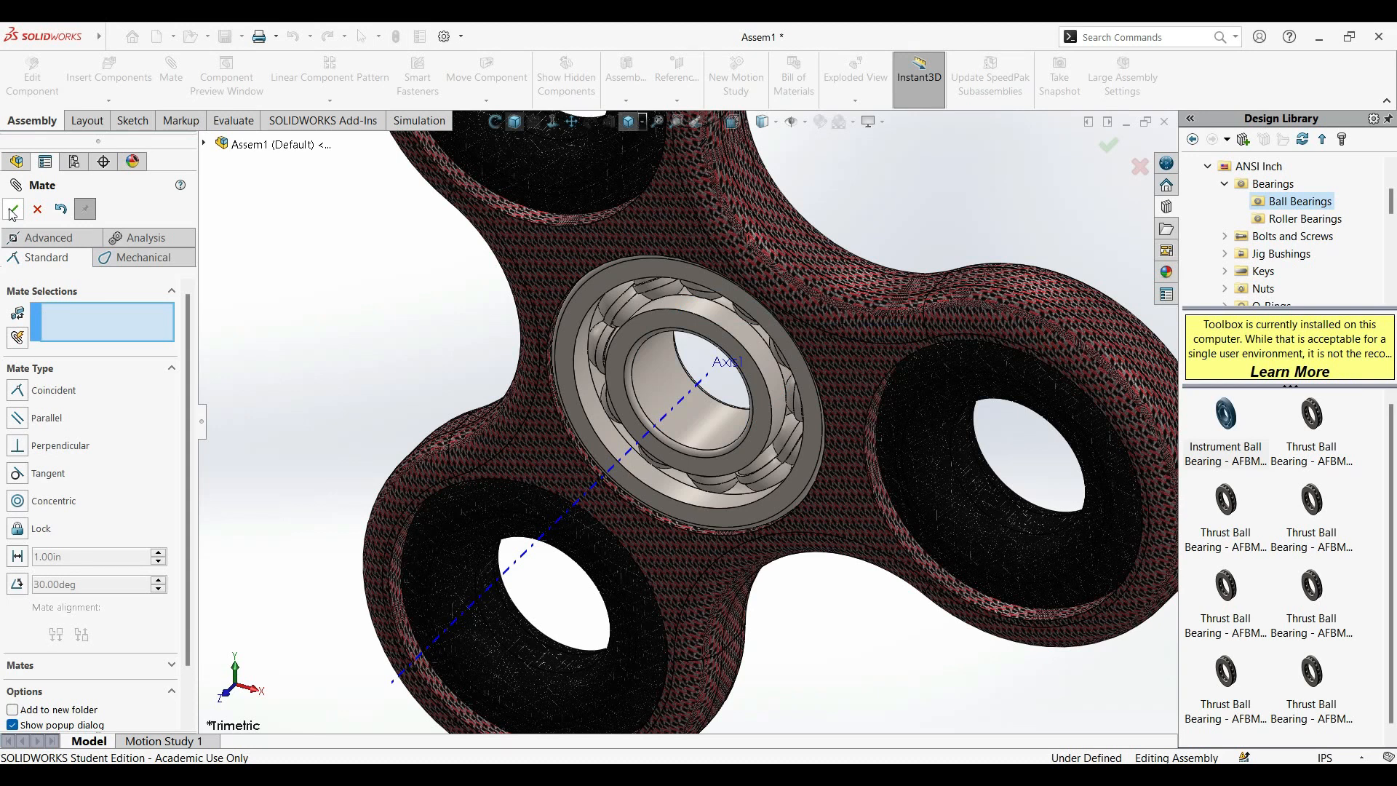
Add a Coincident mate between the assembly's Front Plane and the spinner's rear flat face, and finish mating.
scroll(894, 654, "up", 5)
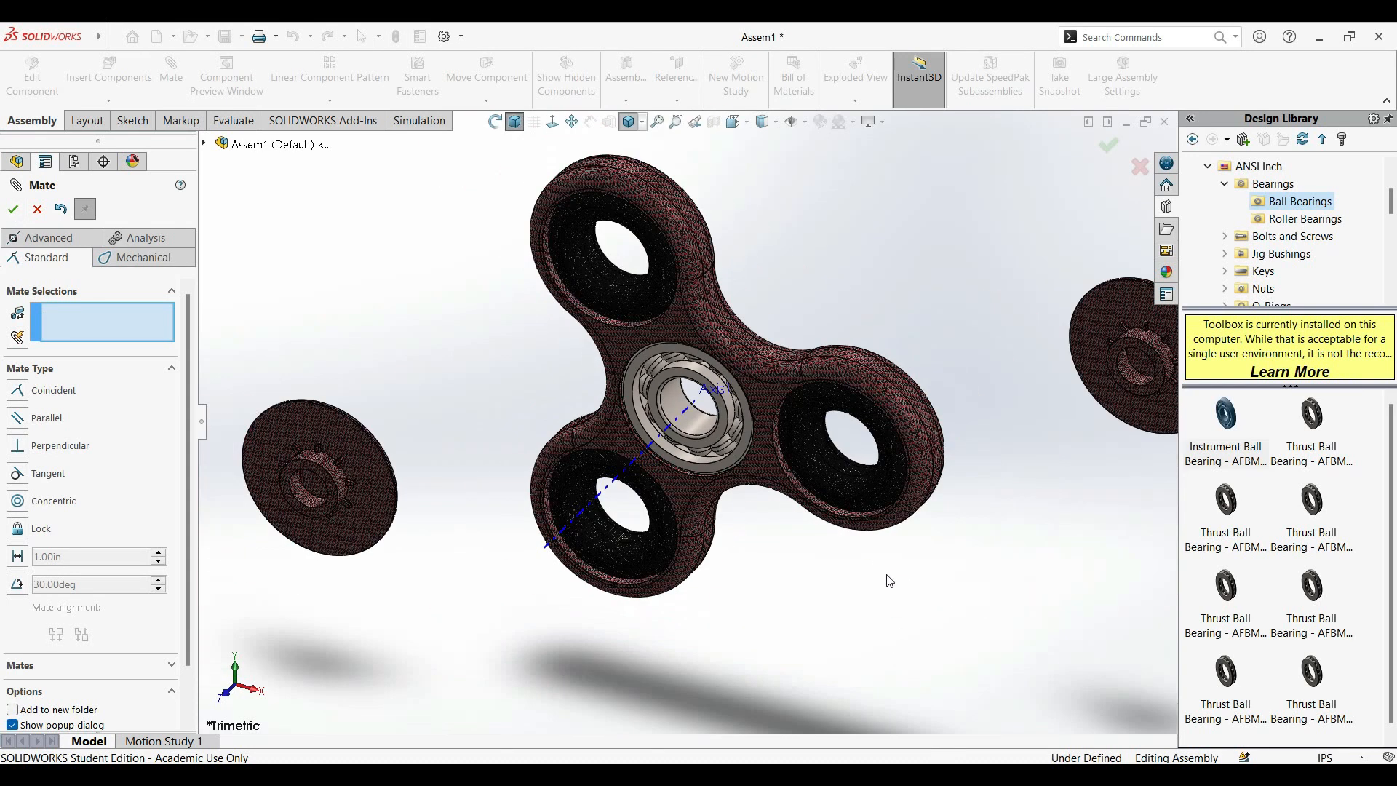
scroll(887, 486, "down", 1)
left_click(139, 37)
left_click(483, 335)
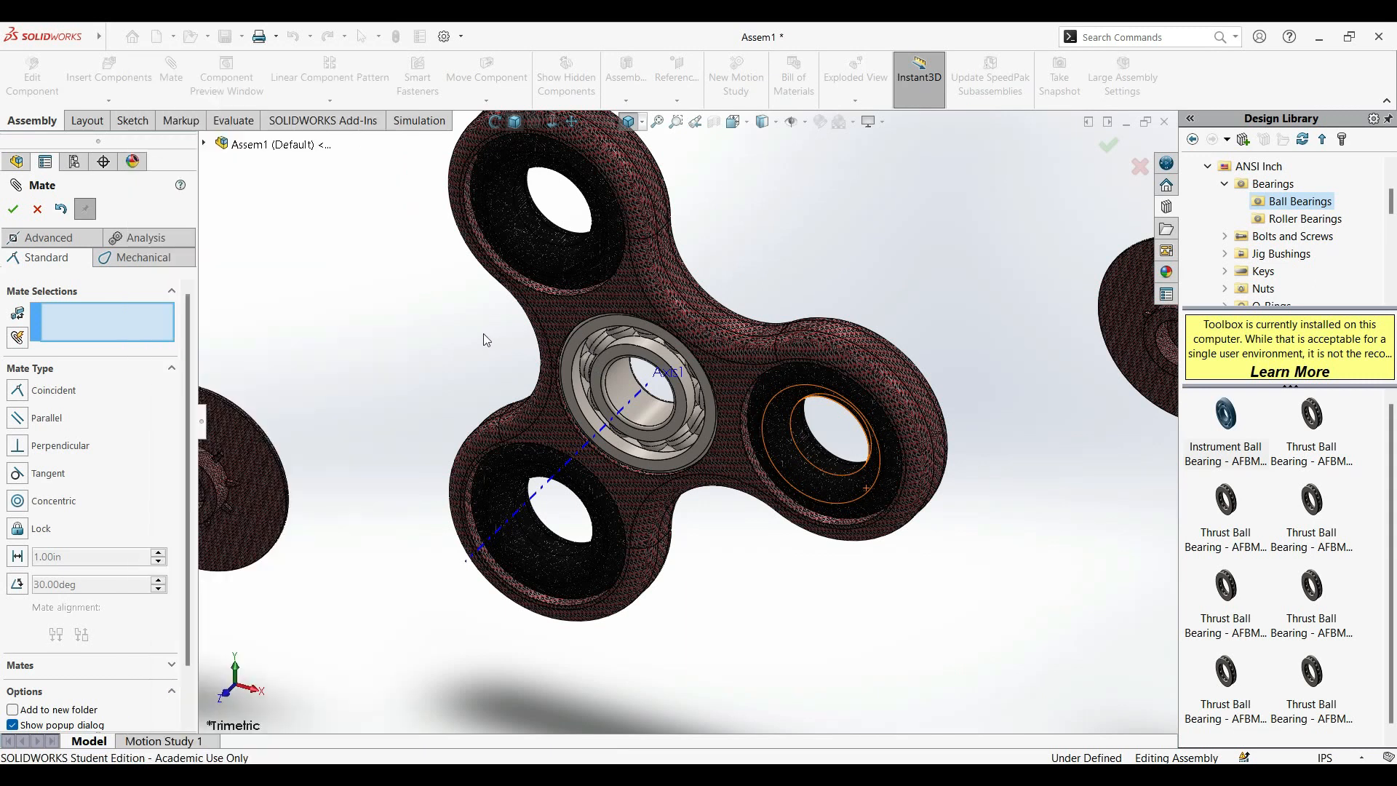
left_click(205, 144)
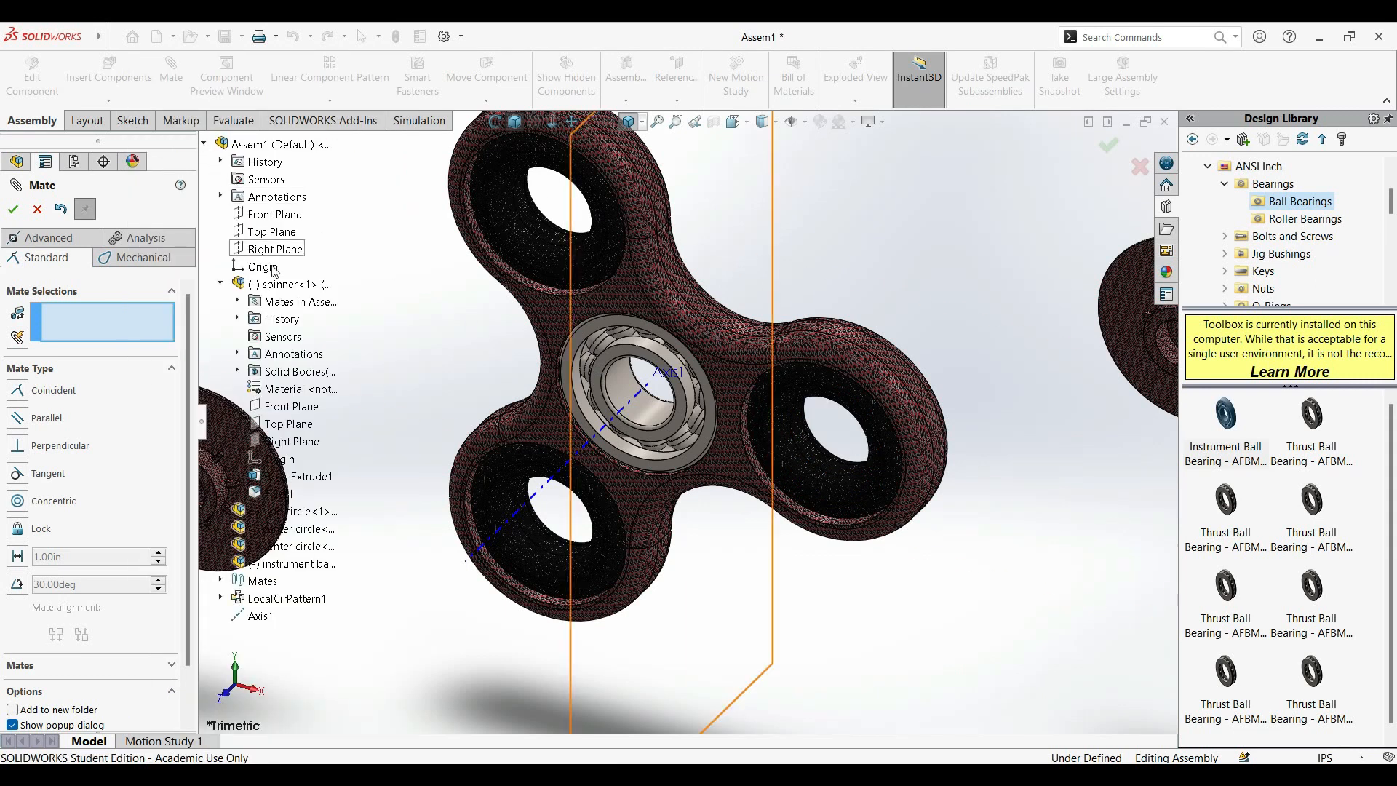
left_click(268, 220)
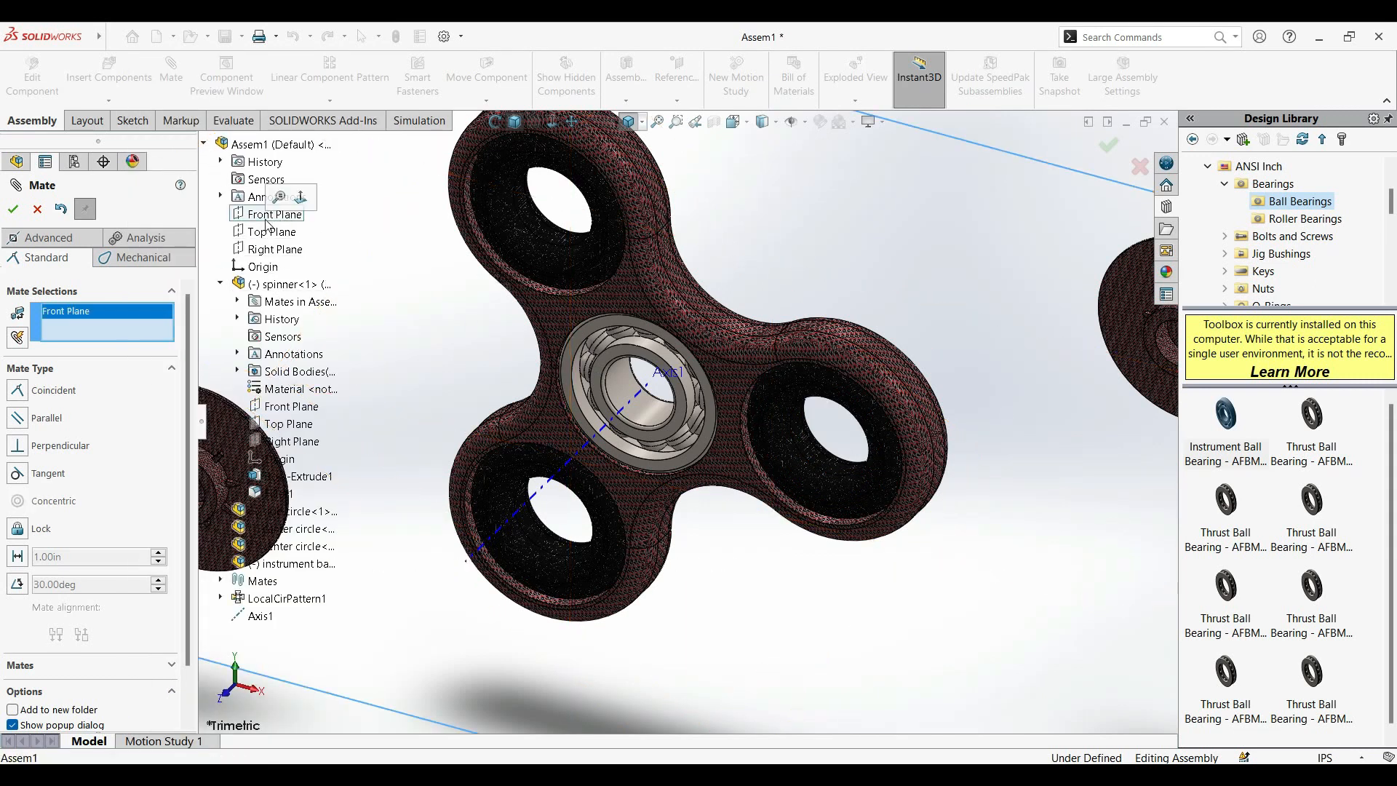
middle_click_drag(975, 287, 798, 384)
left_click(1062, 159)
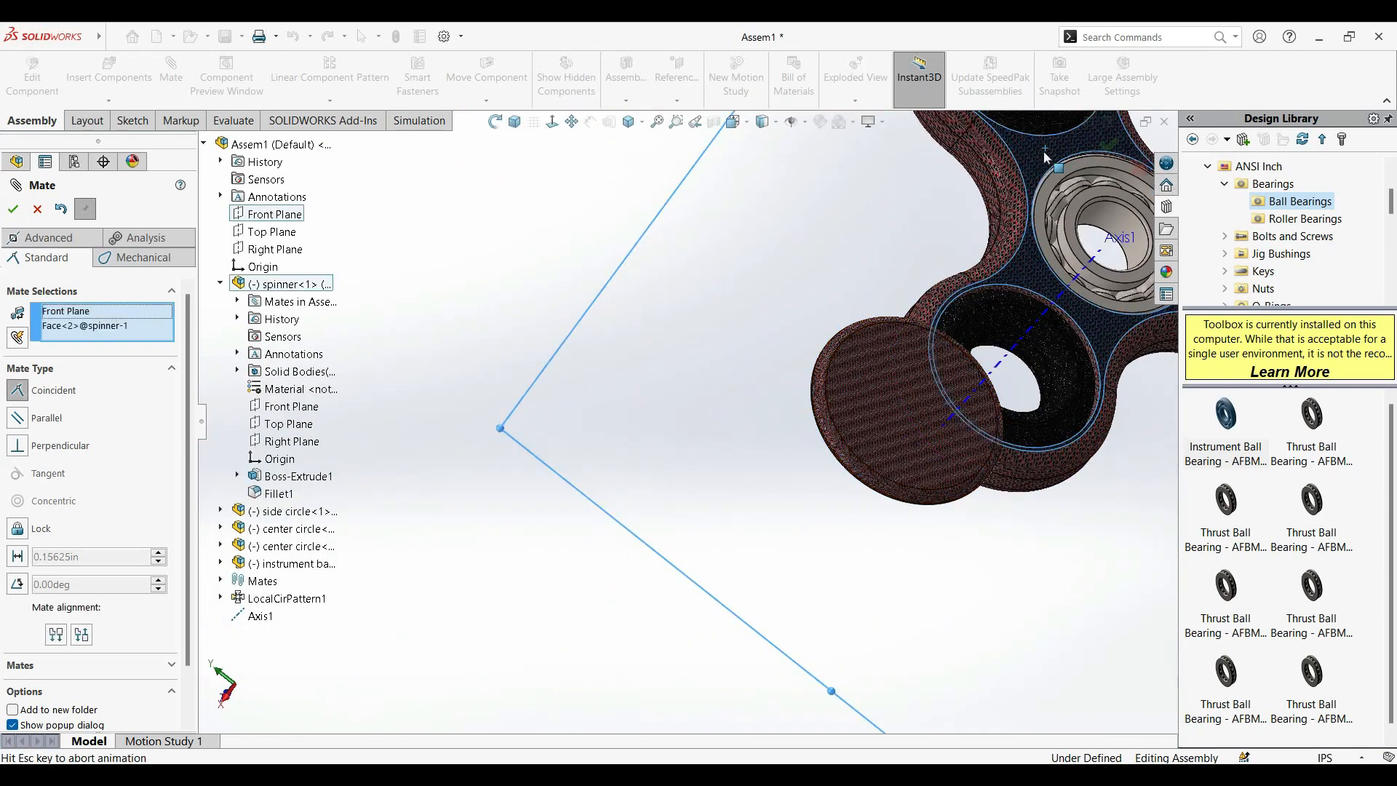
left_click(514, 123)
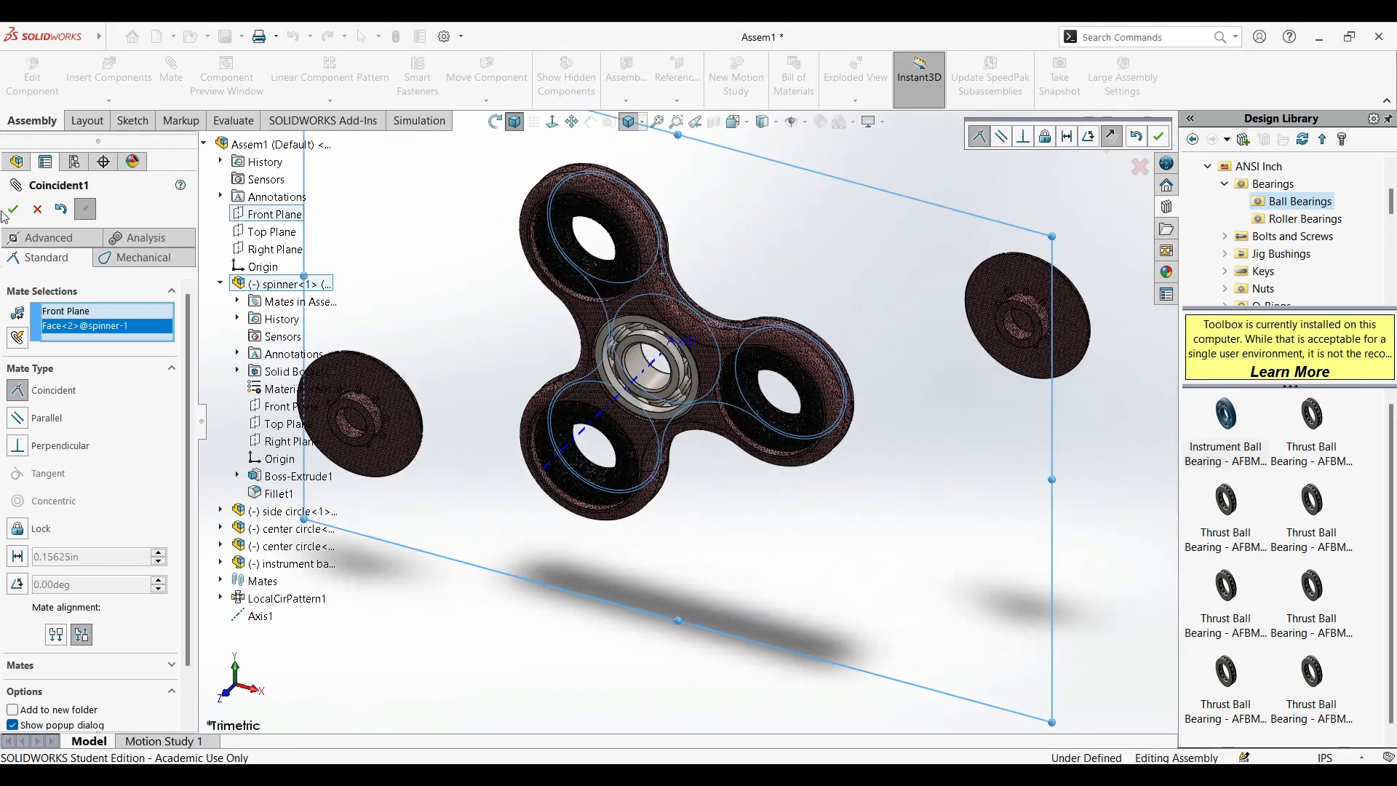
left_click(12, 209)
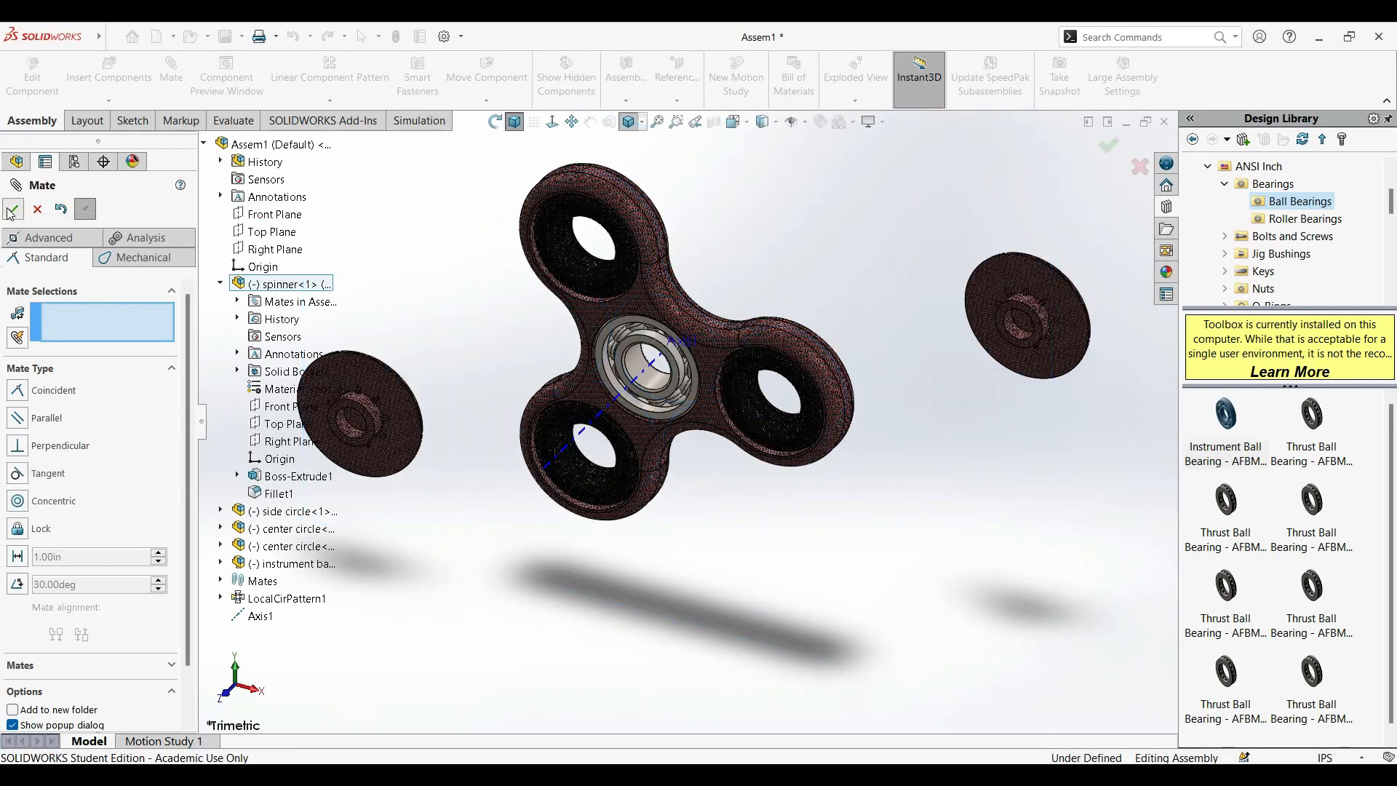
left_click(11, 210)
Rotate the spinner about the central axis to check its motion with the new mates.
left_click_drag(610, 182, 669, 414)
scroll(669, 415, "down", 5)
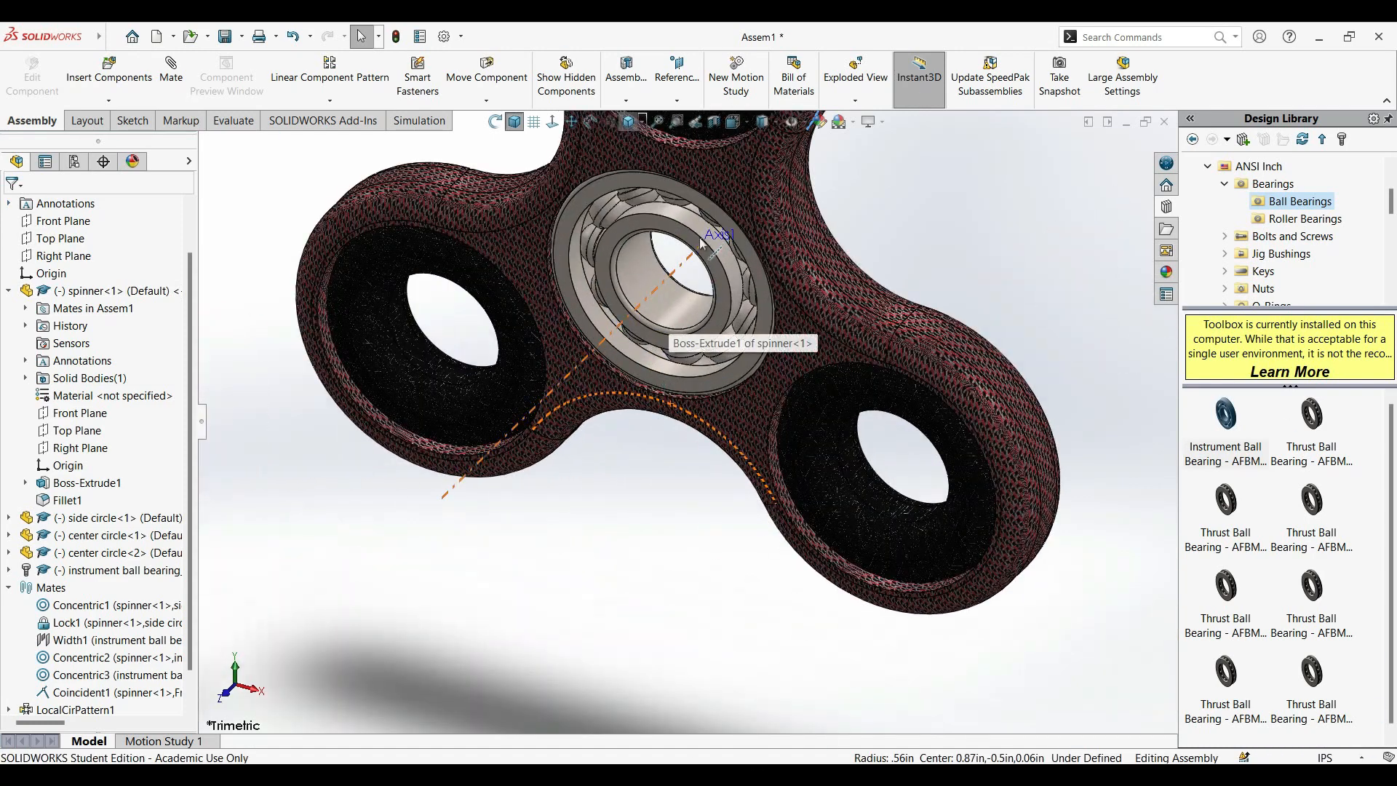
left_click(709, 260)
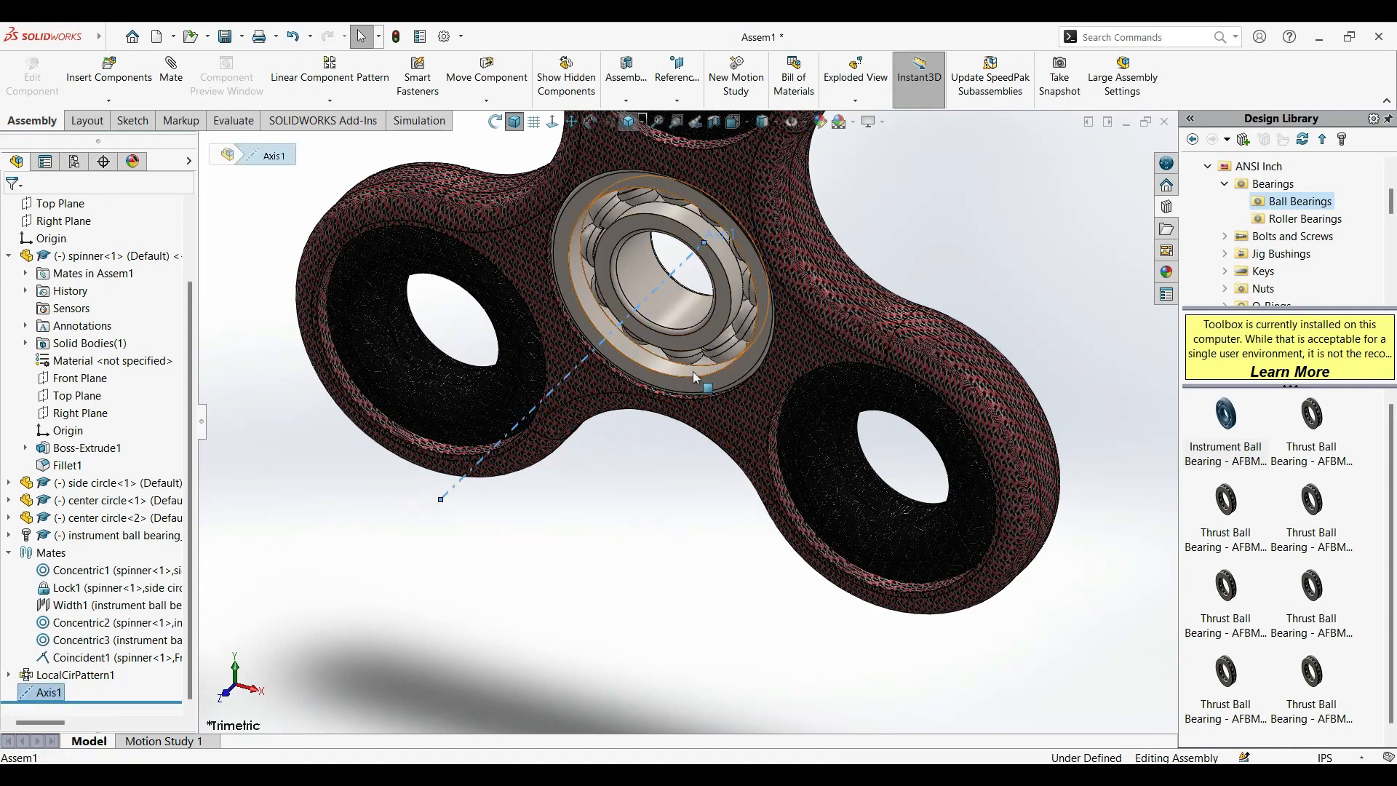
left_click(716, 342)
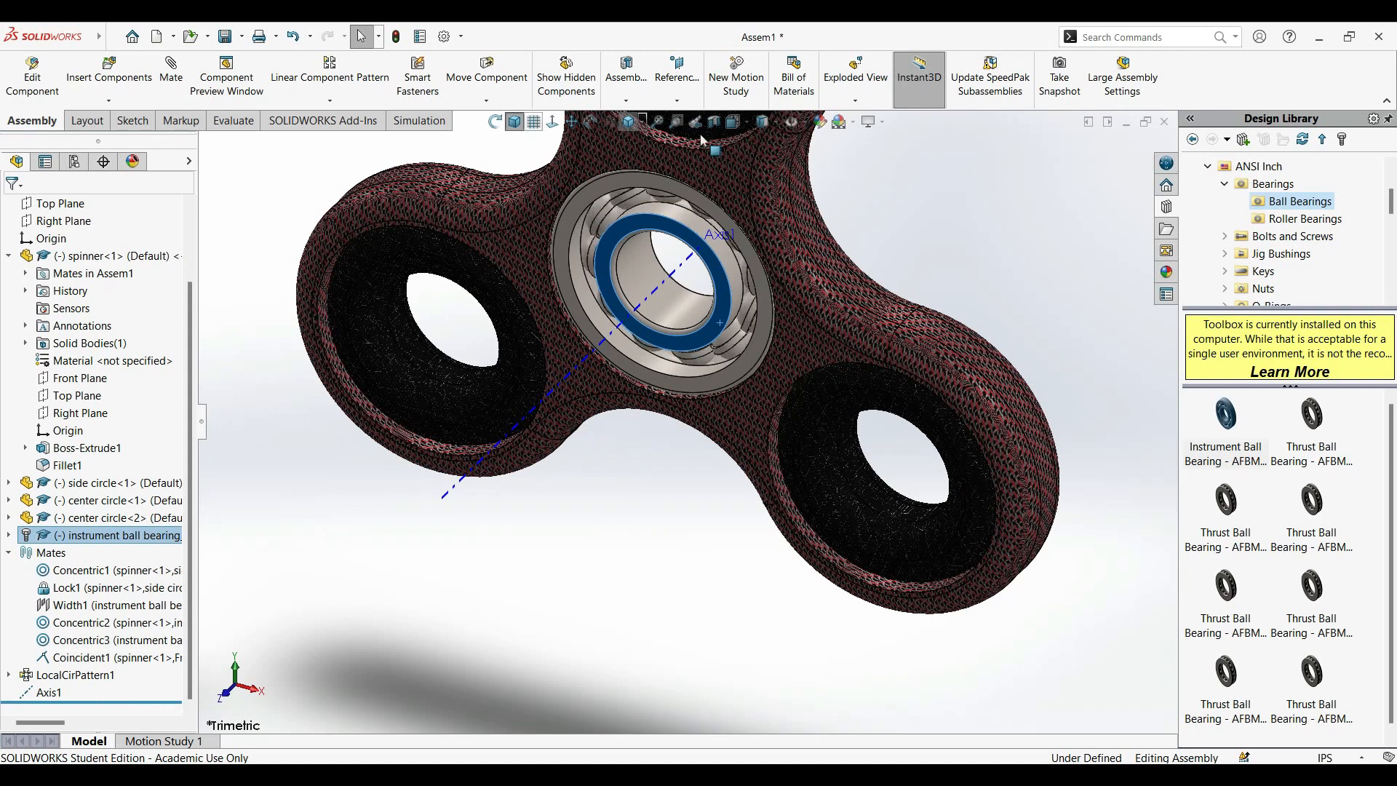
Hide the reference axes in the graphics area and clear the bearing selection.
left_click(804, 121)
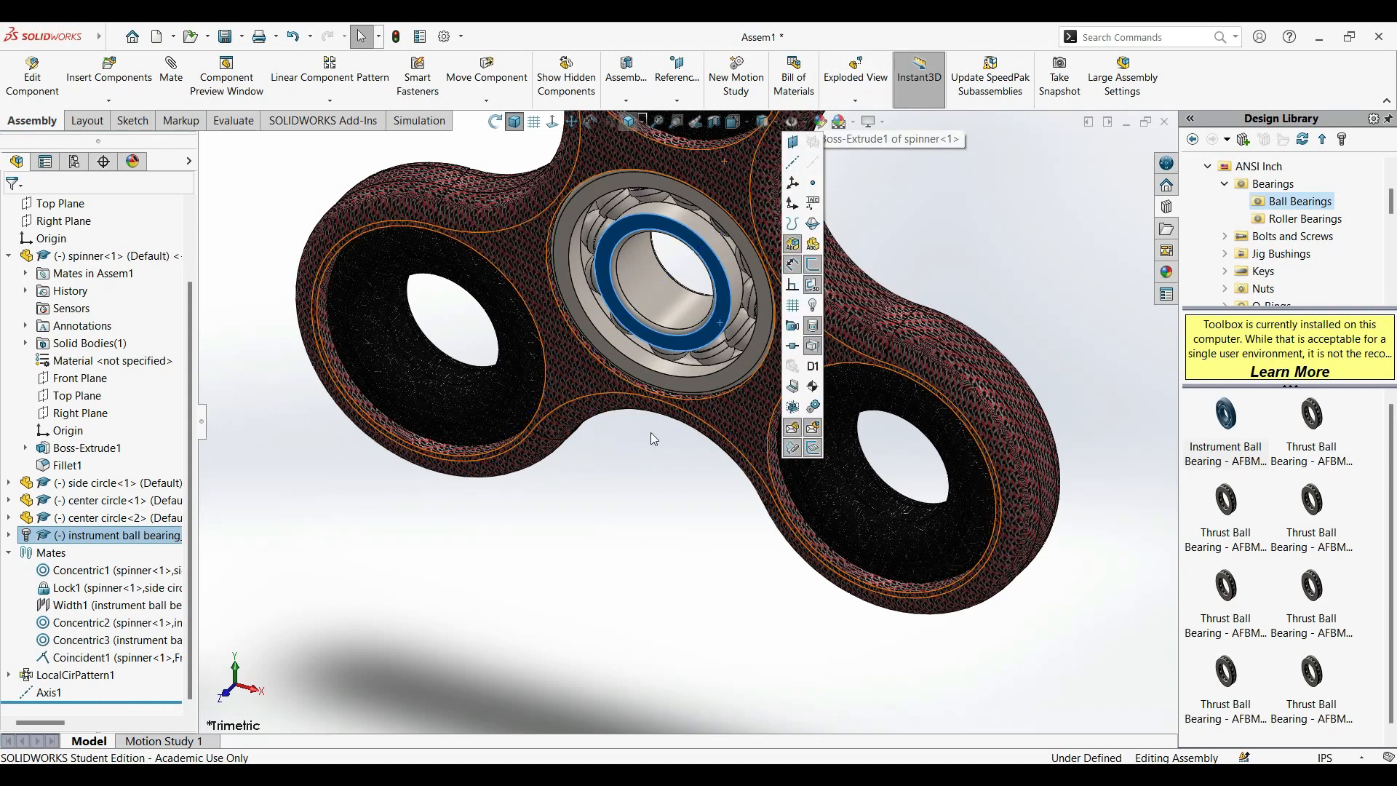
left_click(621, 510)
left_click(502, 537)
Rotate the spinner and the bearing's inner ring separately to check how each one moves.
scroll(640, 514, "up", 1)
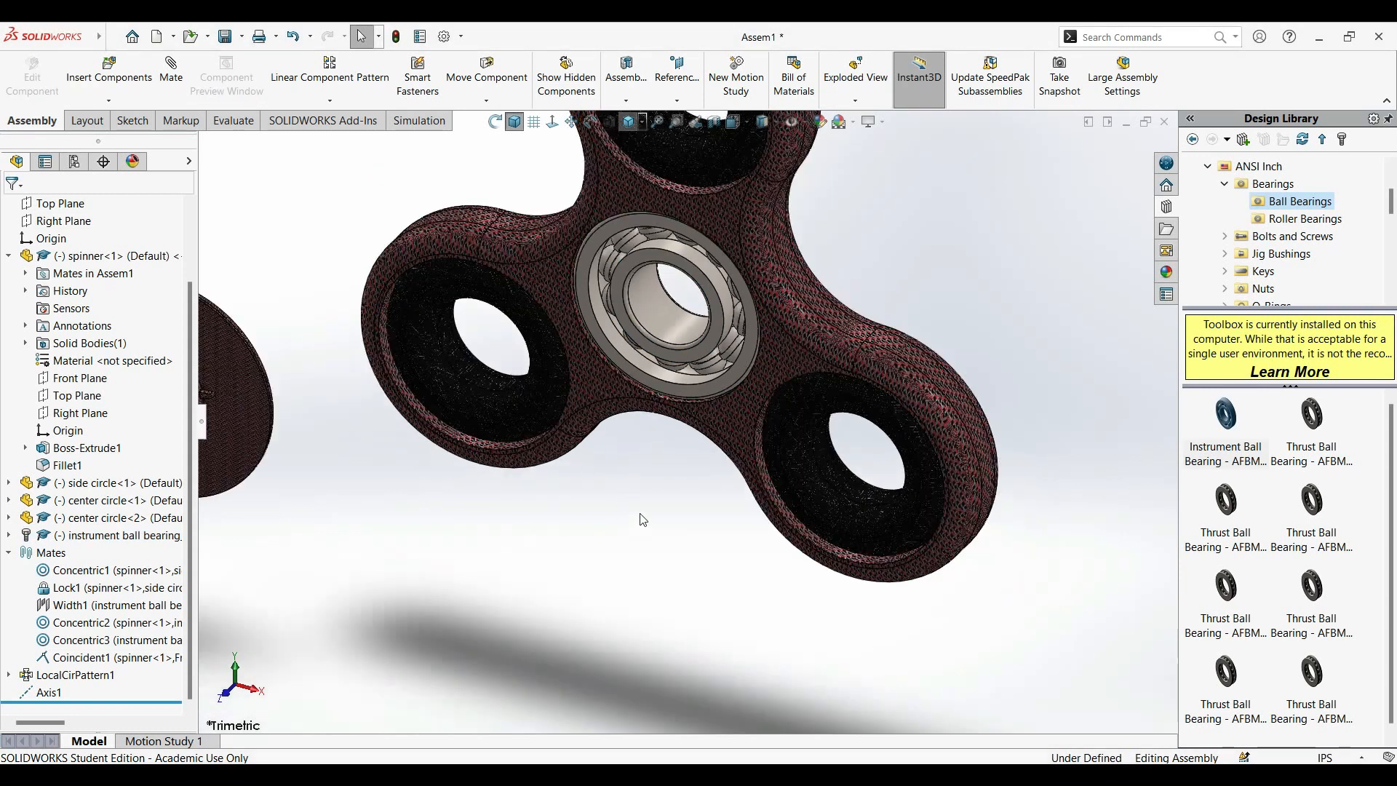
scroll(642, 520, "up", 3)
left_click_drag(714, 242, 690, 359)
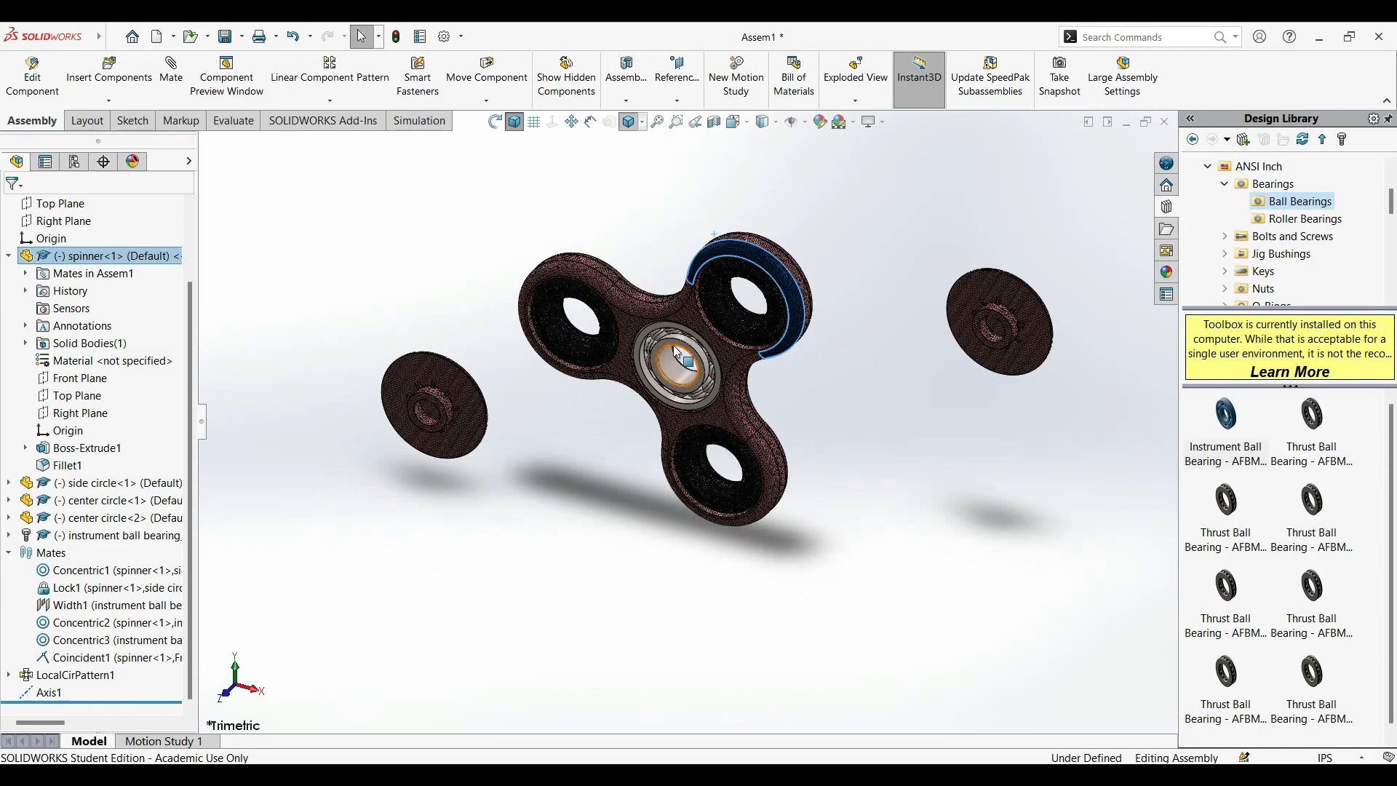
scroll(679, 348, "down", 5)
left_click_drag(640, 446, 555, 449)
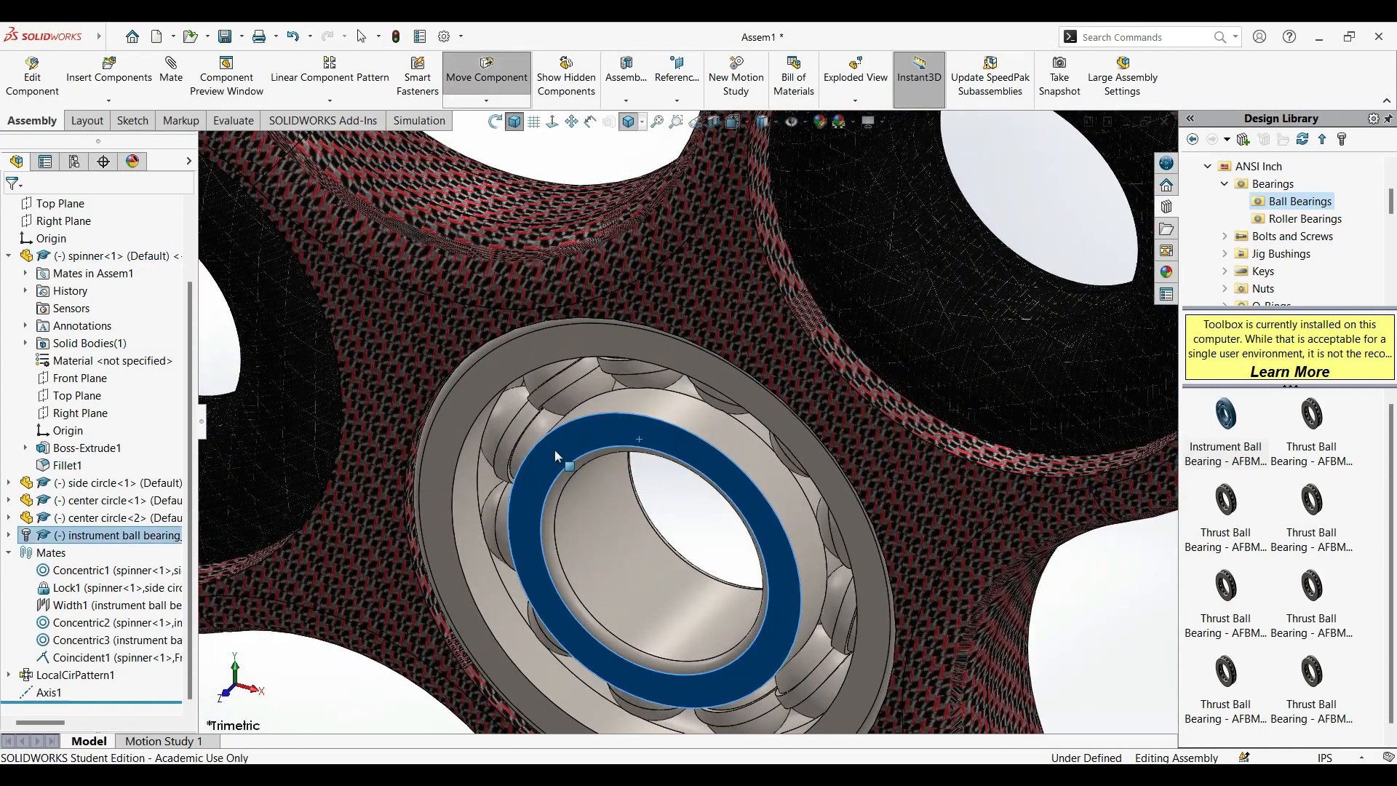
scroll(574, 391, "up", 7)
left_click(648, 324)
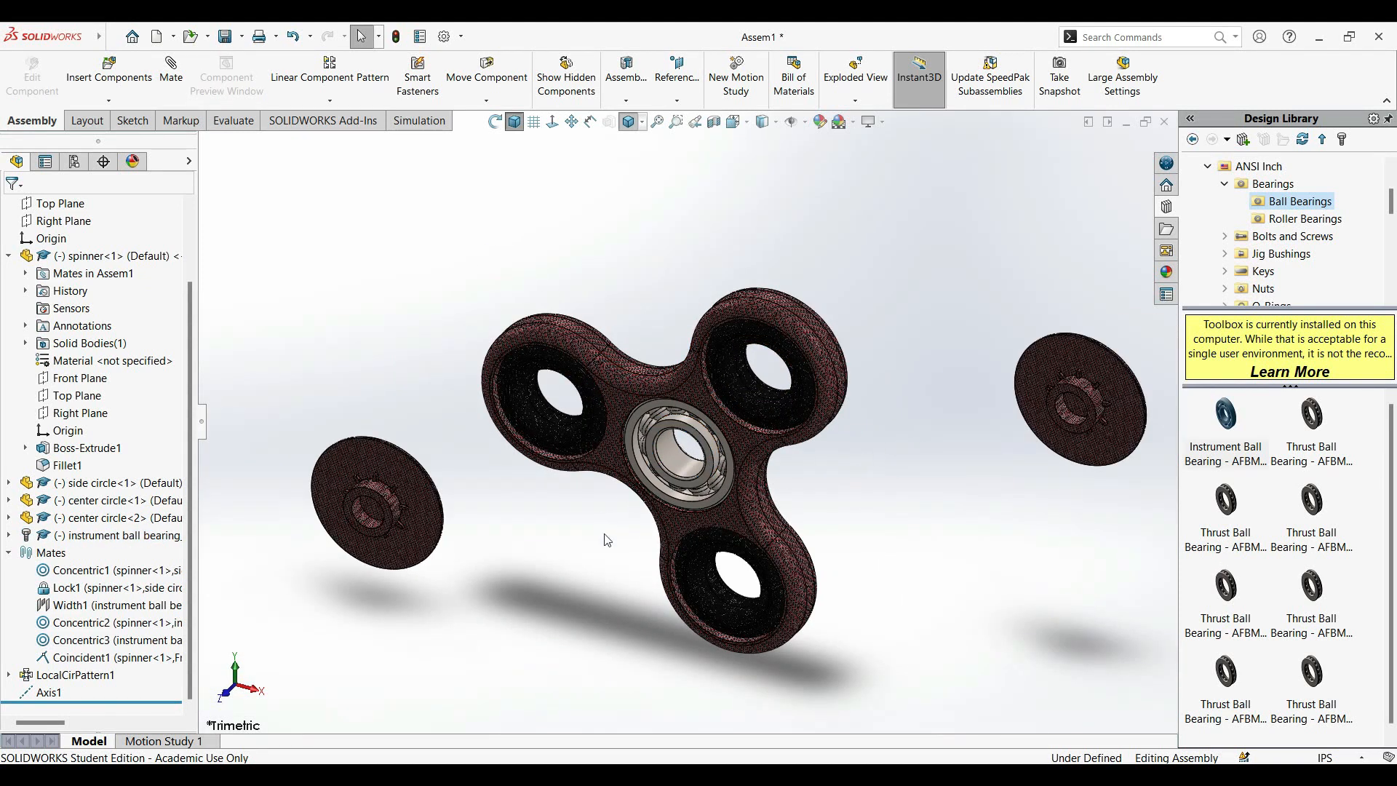
scroll(590, 426, "down", 2)
scroll(377, 501, "up", 3)
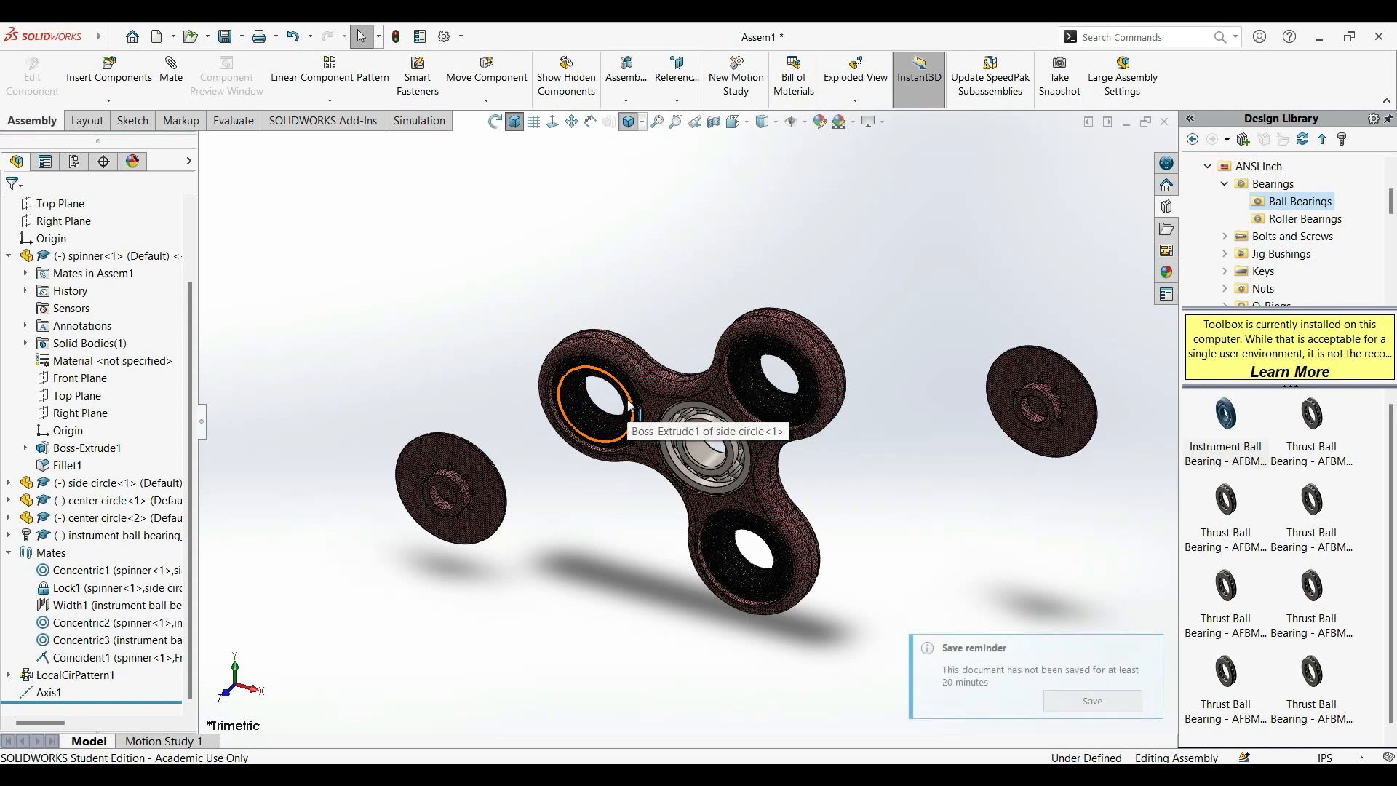
scroll(744, 443, "down", 2)
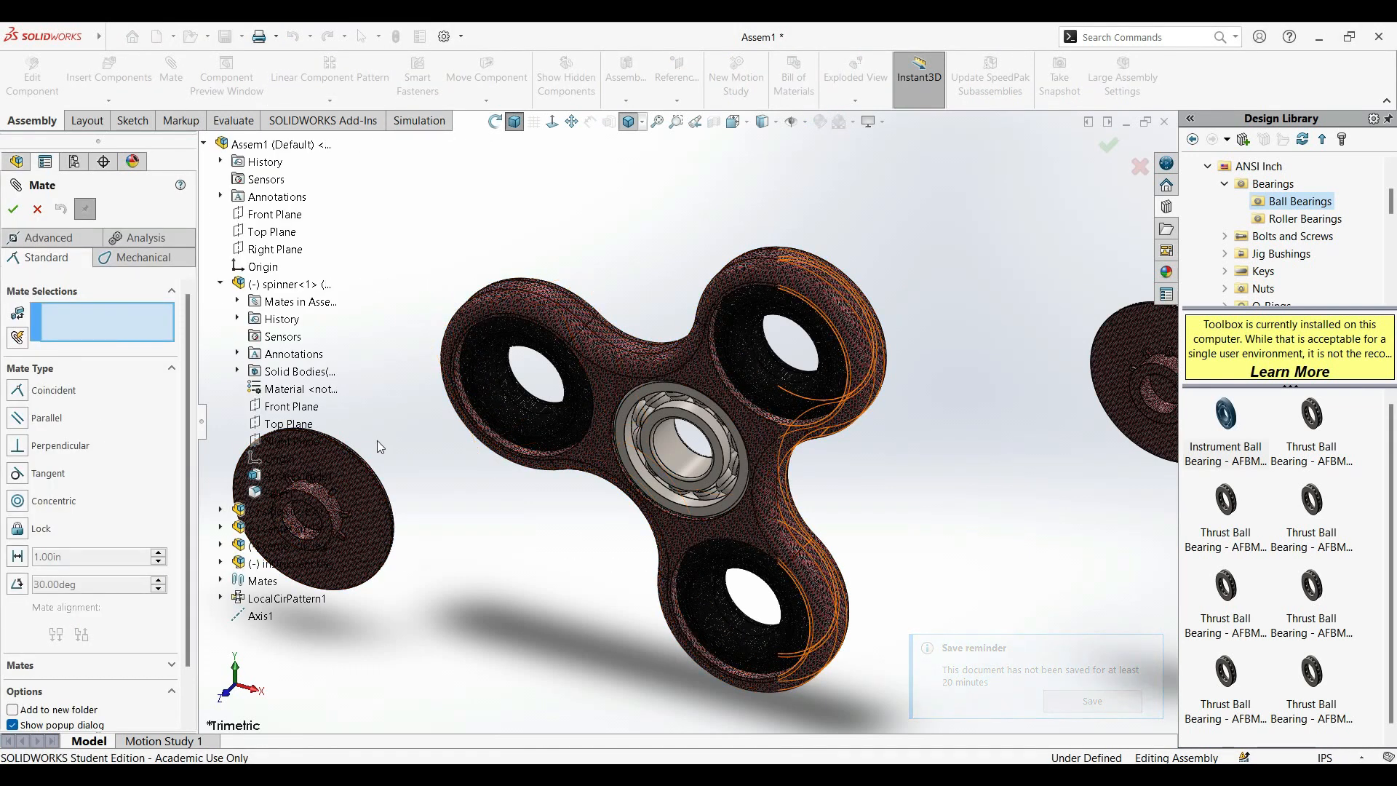
Add a Concentric mate between the second center cap's cylindrical boss and the bearing's inner bore.
scroll(1089, 380, "down", 3)
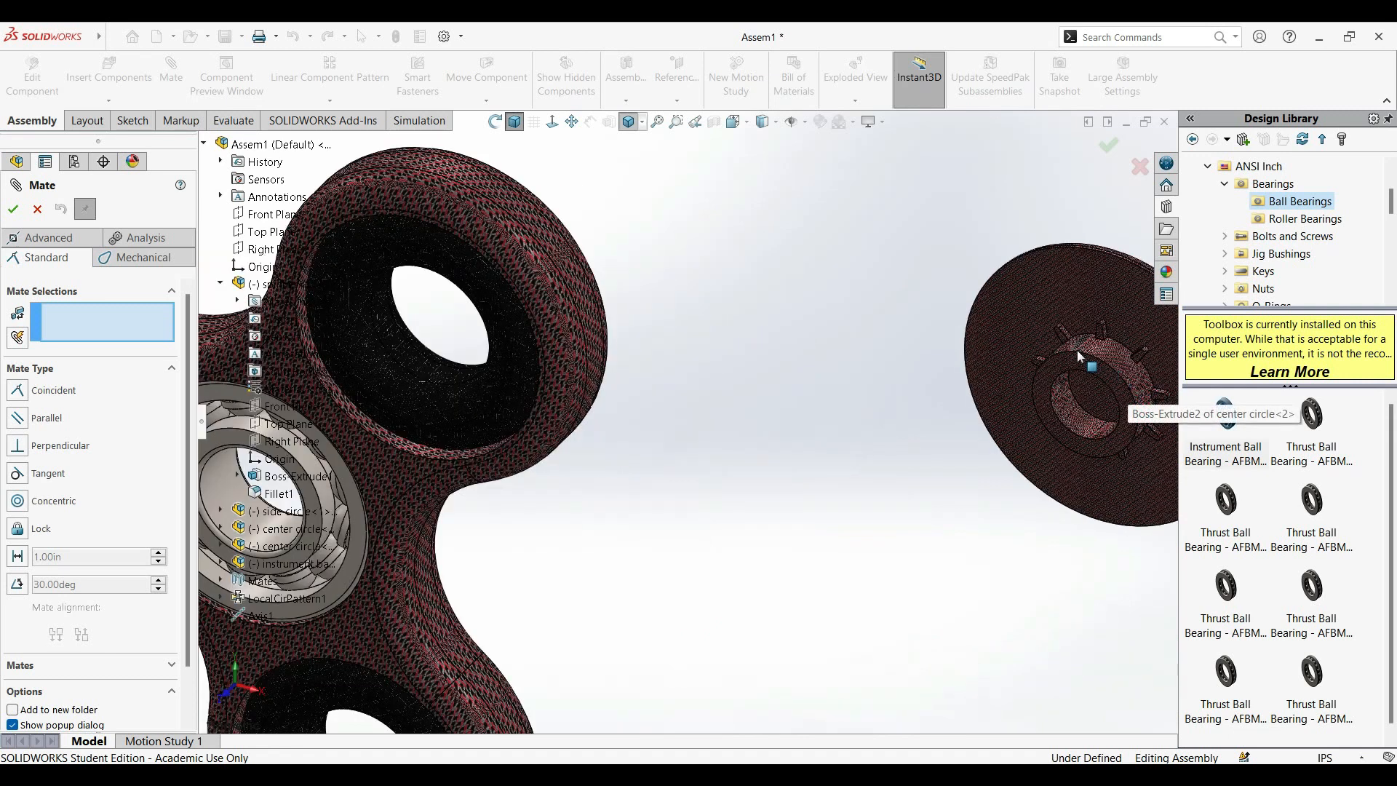
left_click(1099, 349)
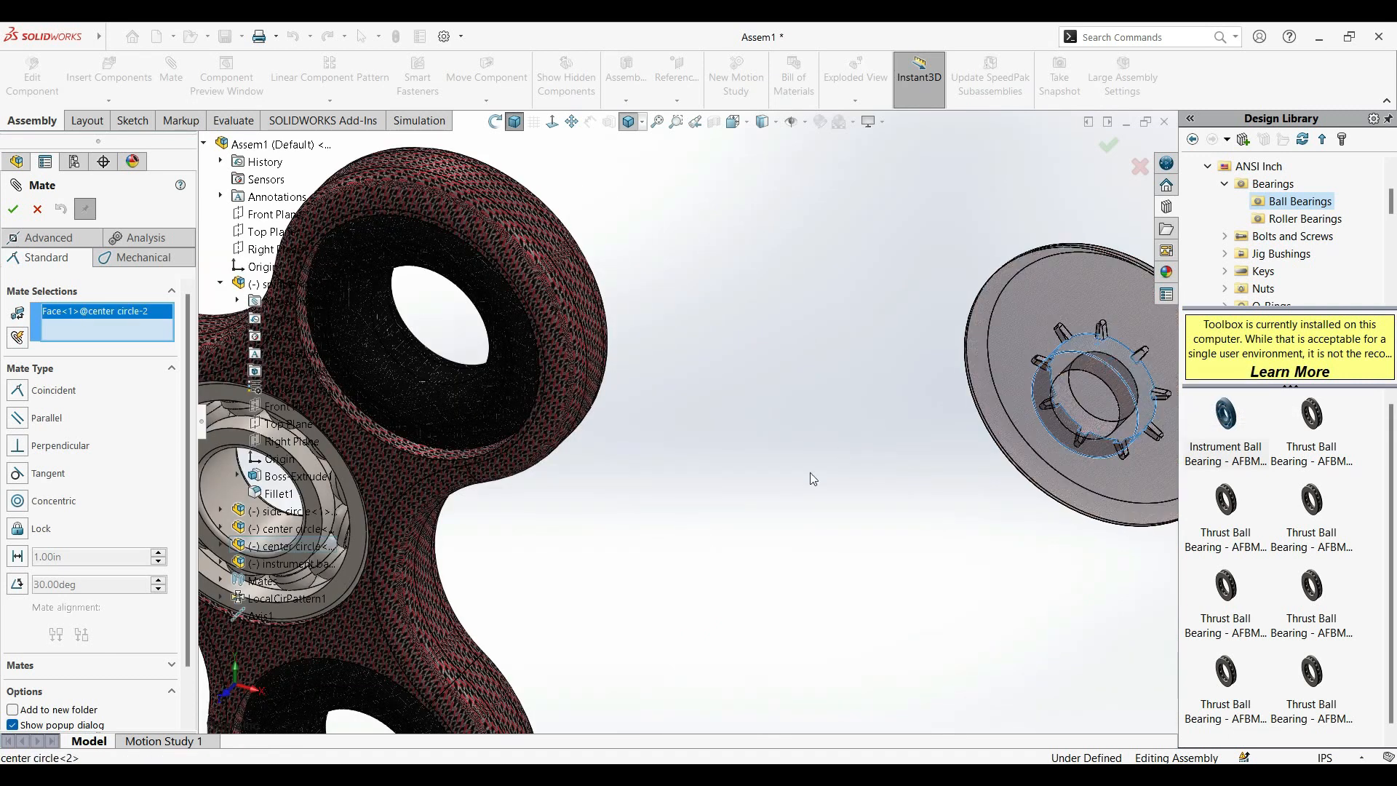
left_click(219, 473)
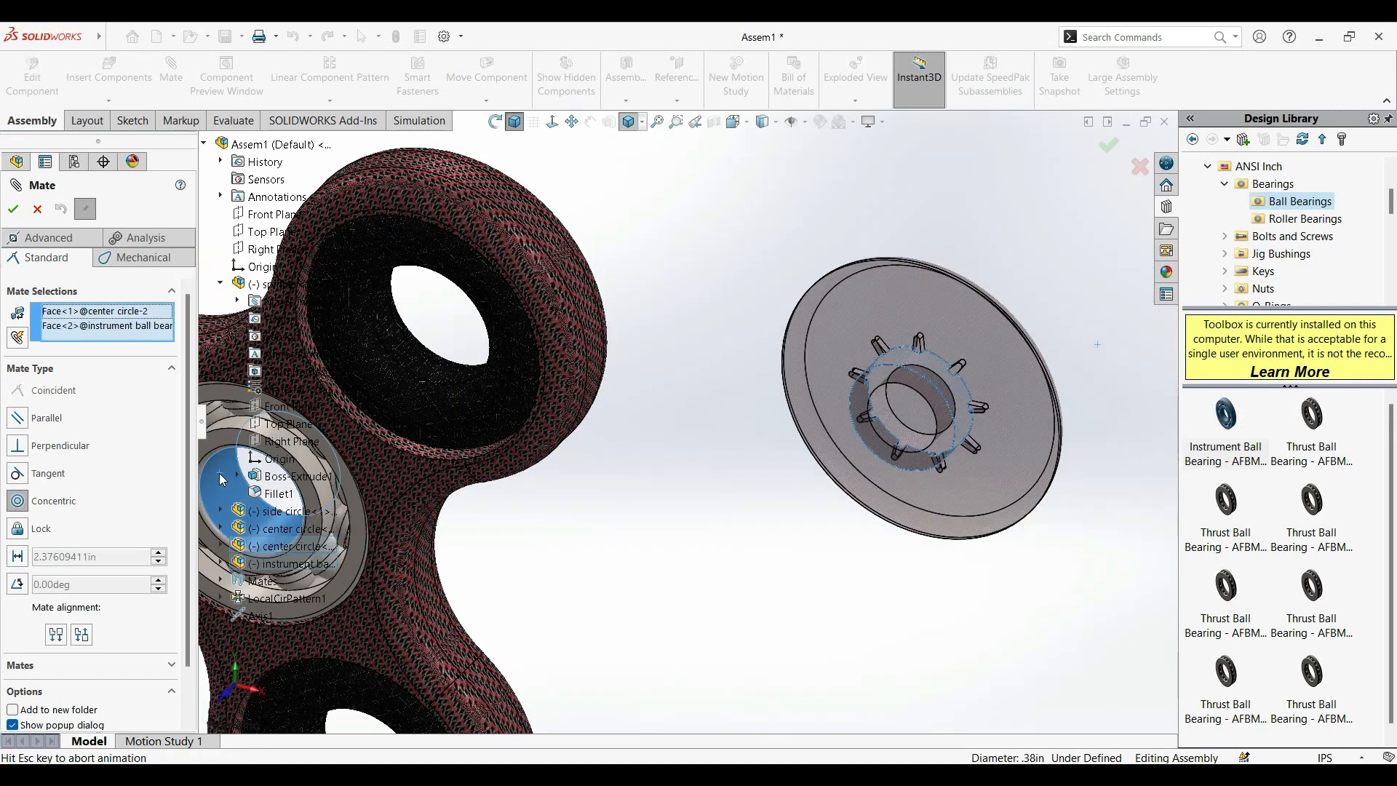
left_click(13, 209)
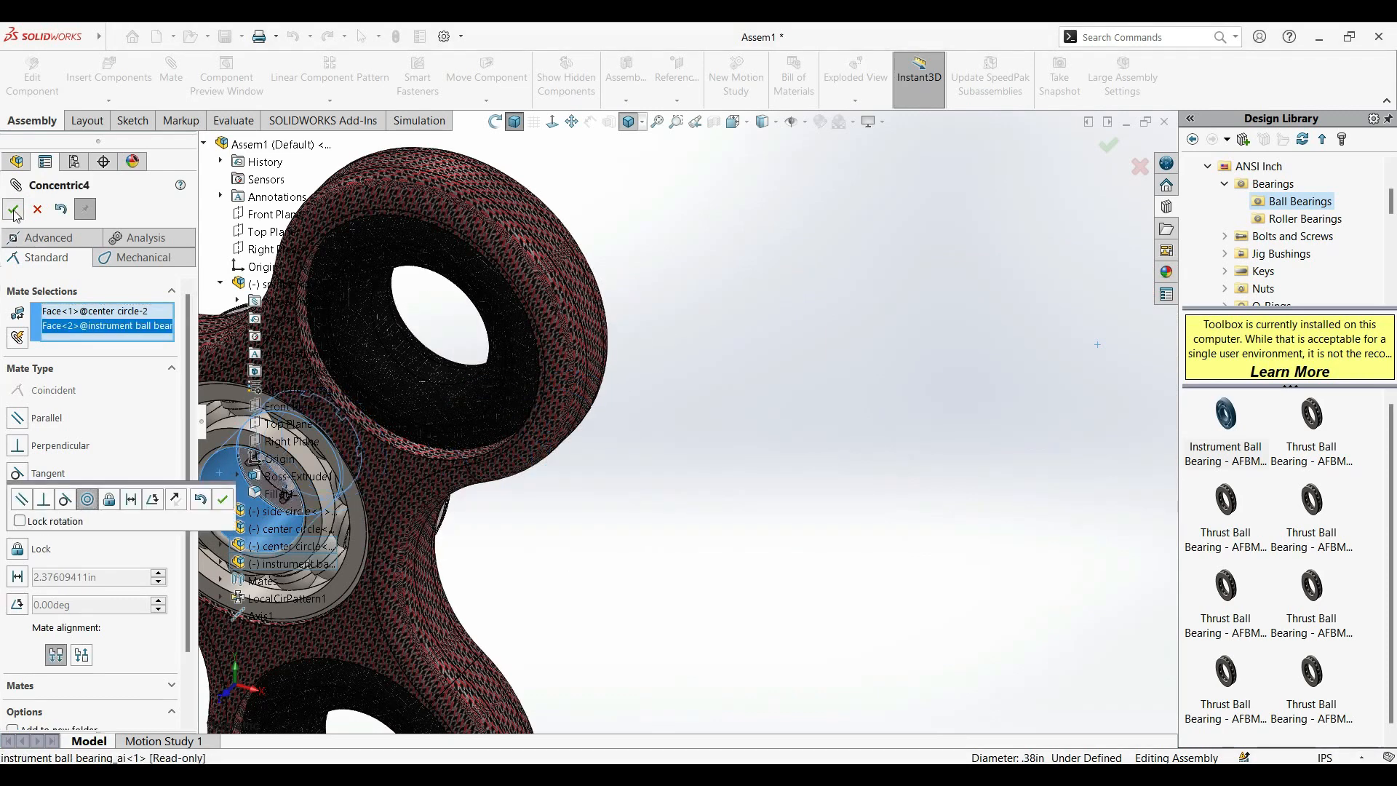
Add a Coincident mate between the second center cap's inner flat face and the spinner's rear flat face.
middle_click_drag(665, 642, 572, 593)
scroll(582, 572, "down", 5)
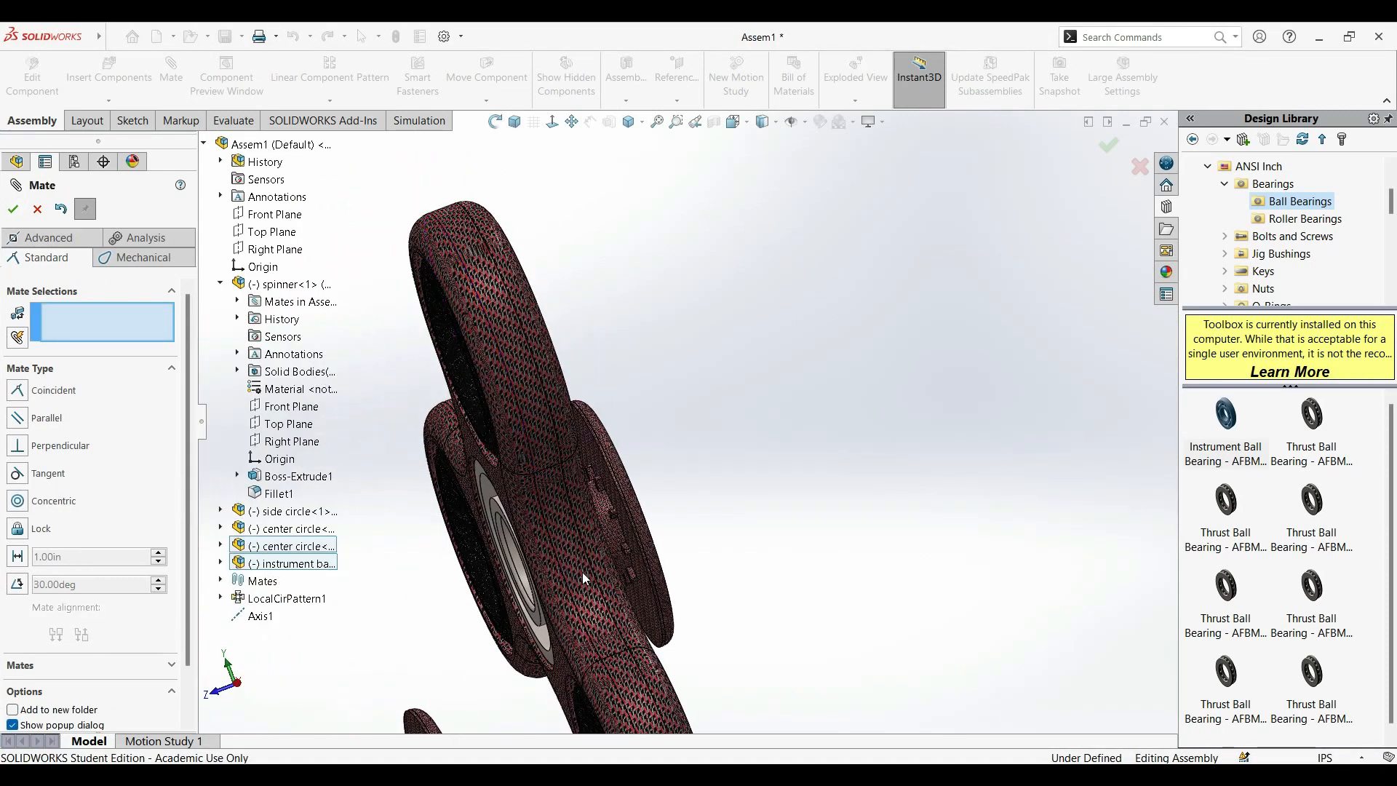
middle_click_drag(791, 563, 826, 549)
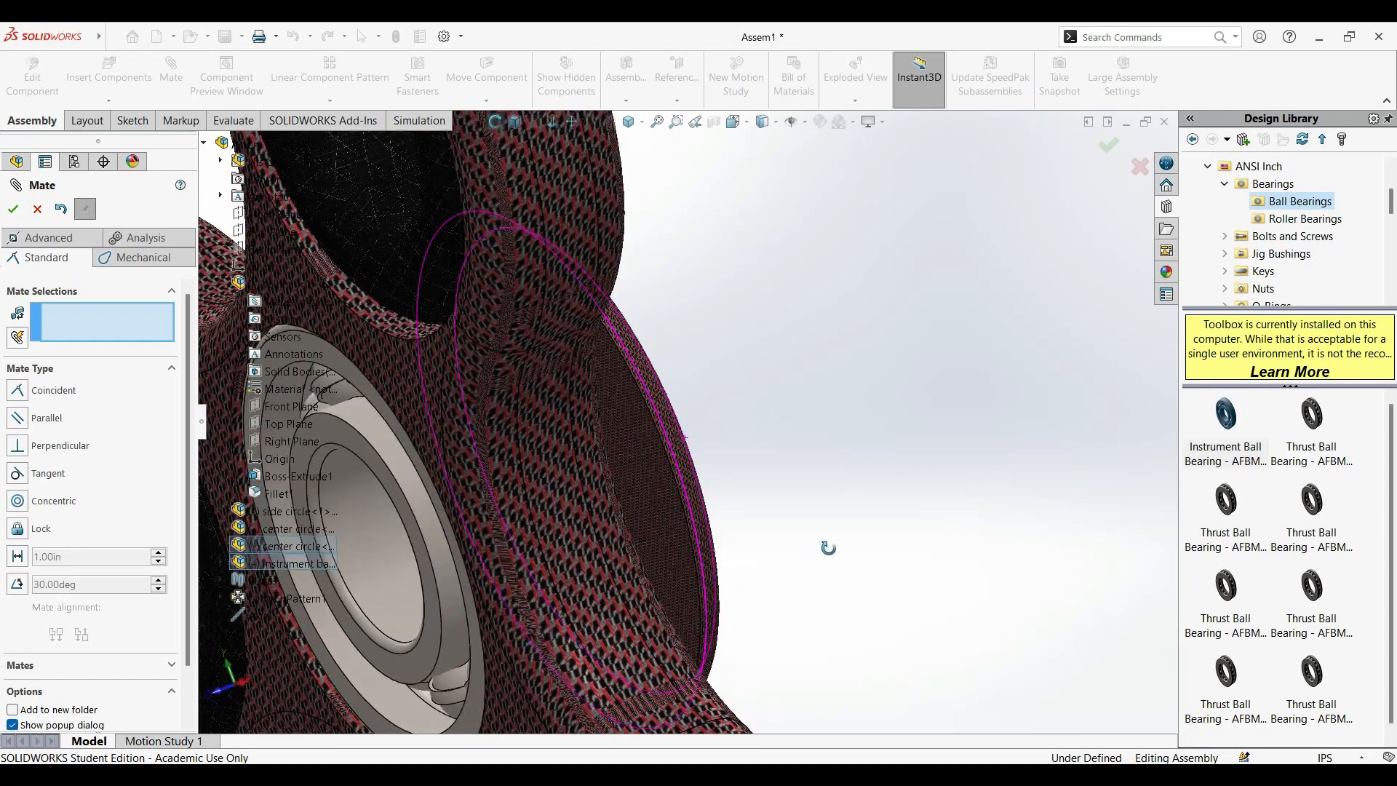
left_click(659, 533)
middle_click_drag(951, 530, 820, 593)
left_click(838, 588)
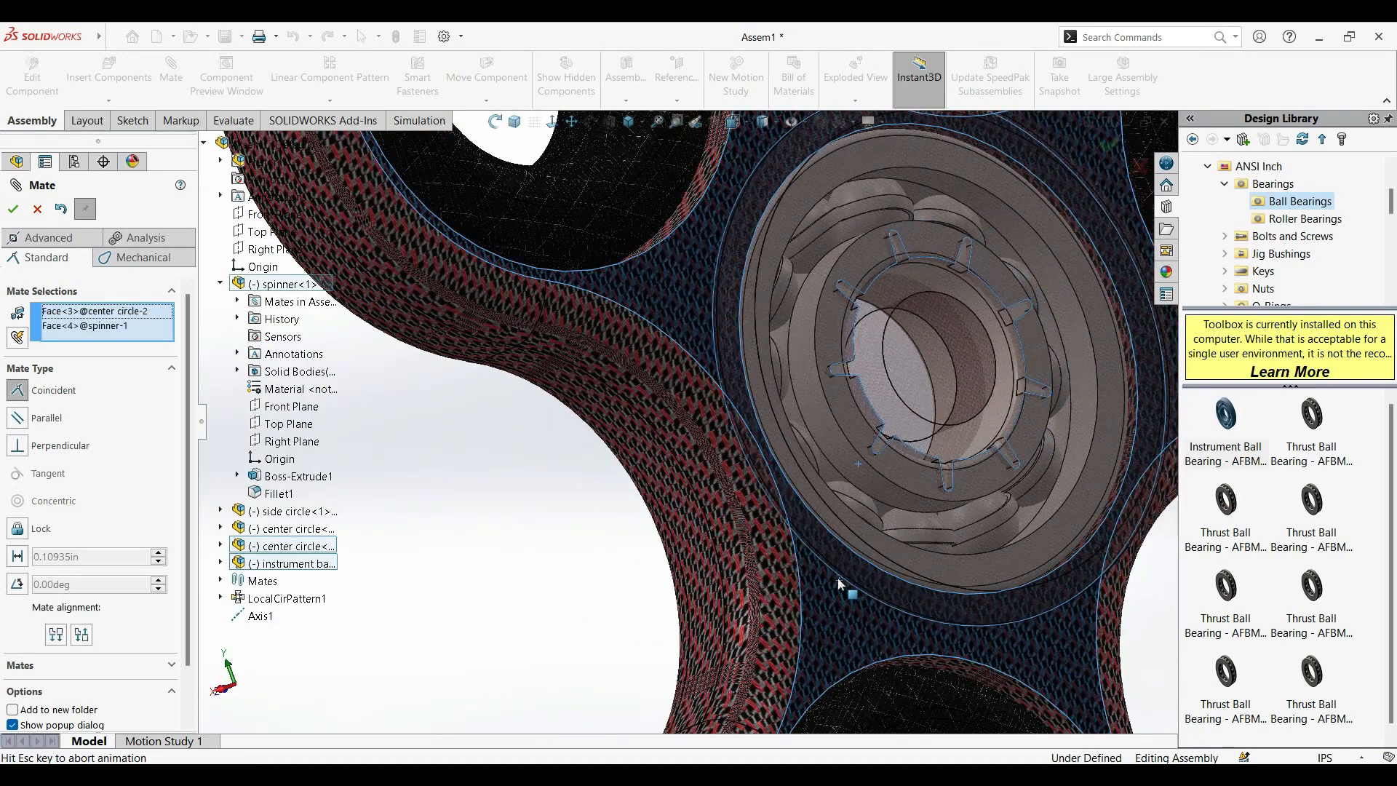
left_click(13, 209)
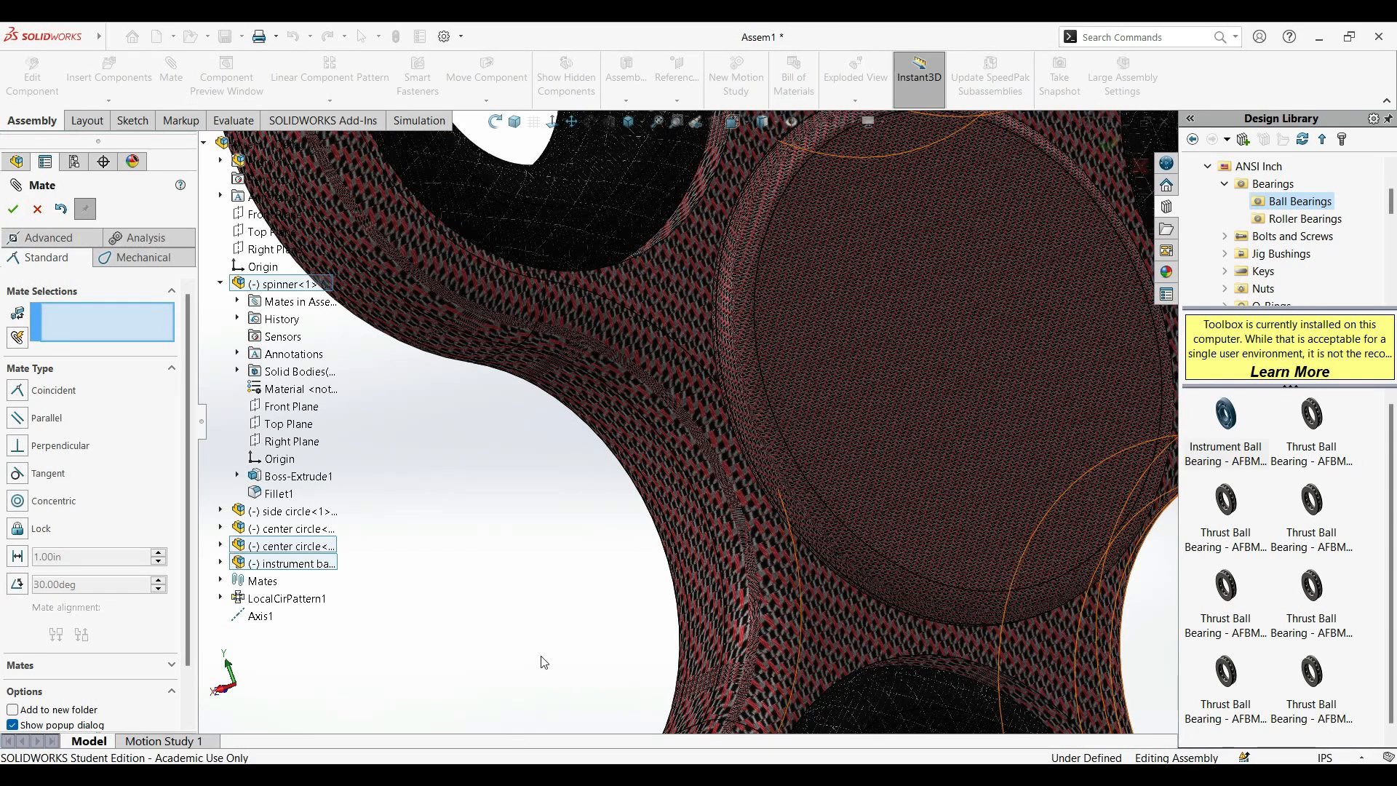
Finish mating and move the remaining loose center cap closer to the front of the spinner.
middle_click_drag(587, 603, 703, 587)
scroll(703, 588, "up", 10)
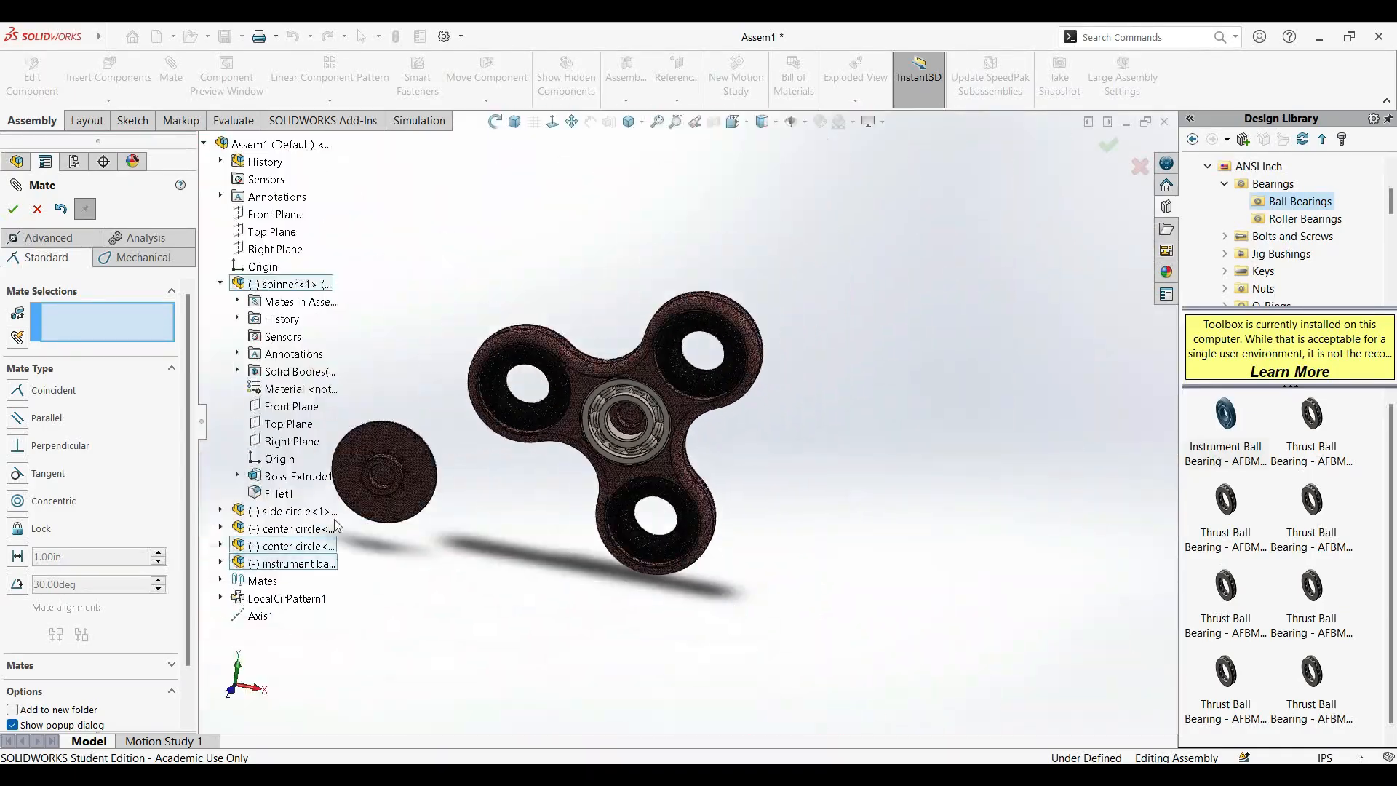
middle_click_drag(425, 456, 415, 498)
scroll(431, 497, "down", 4)
left_click_drag(501, 449, 532, 473)
left_click(44, 211)
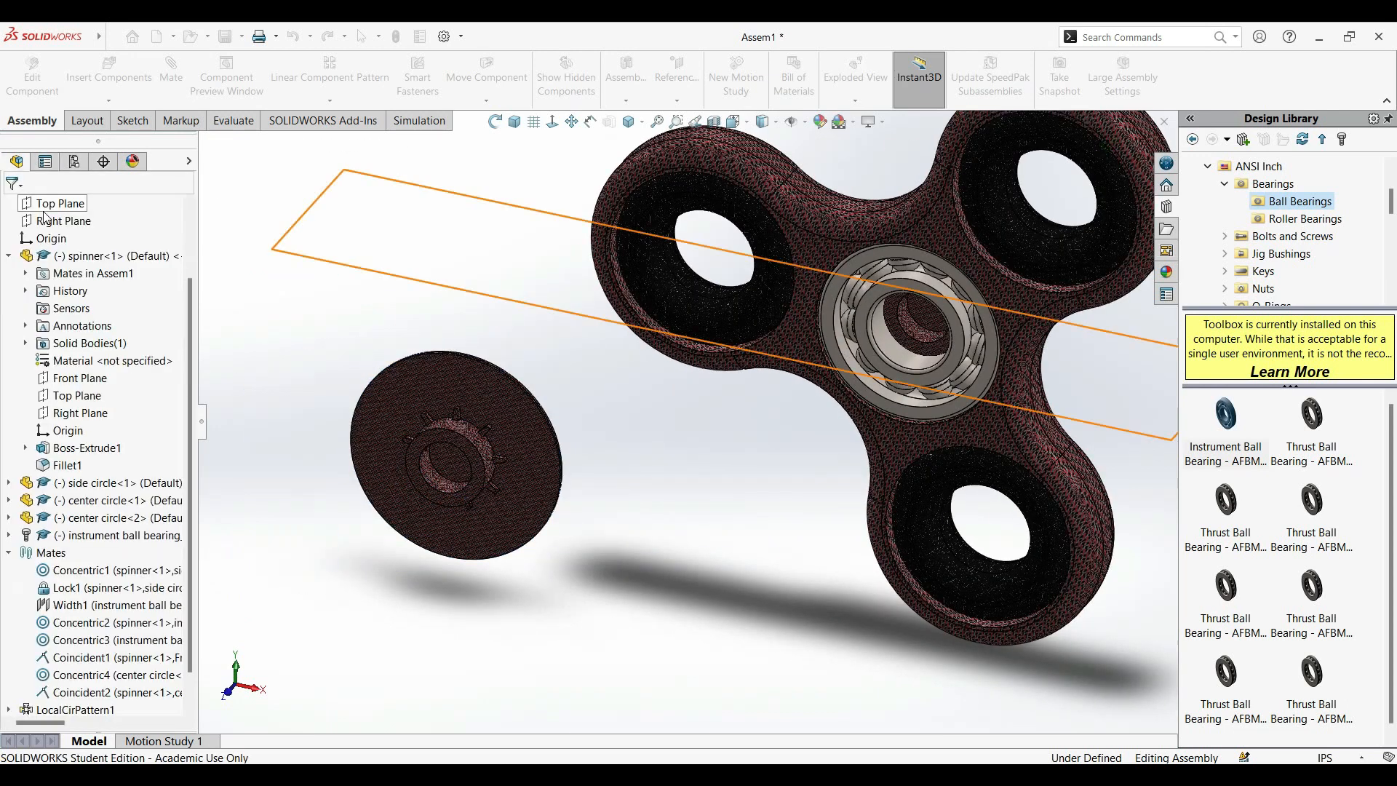
left_click_drag(522, 416, 574, 443)
left_click(449, 646)
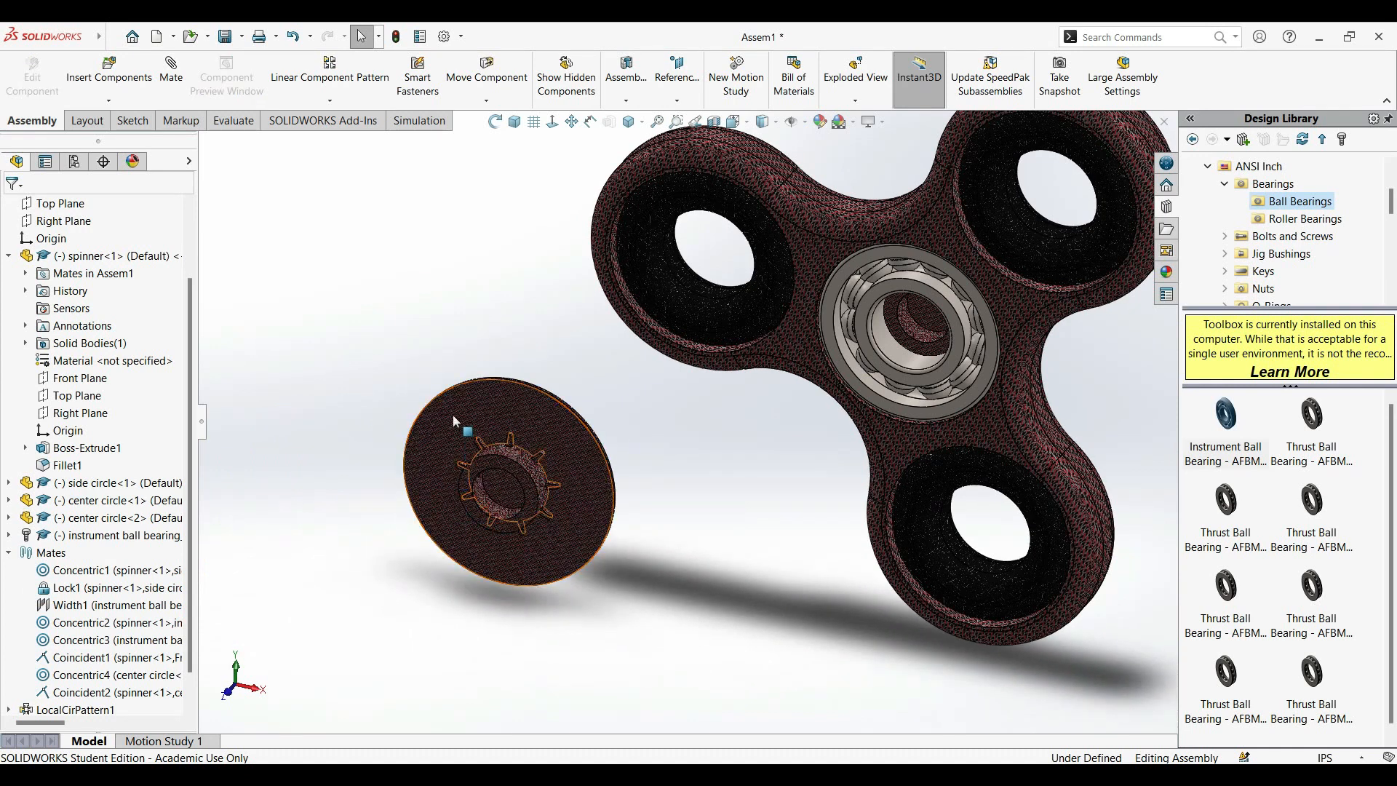
left_click_drag(448, 405, 506, 406)
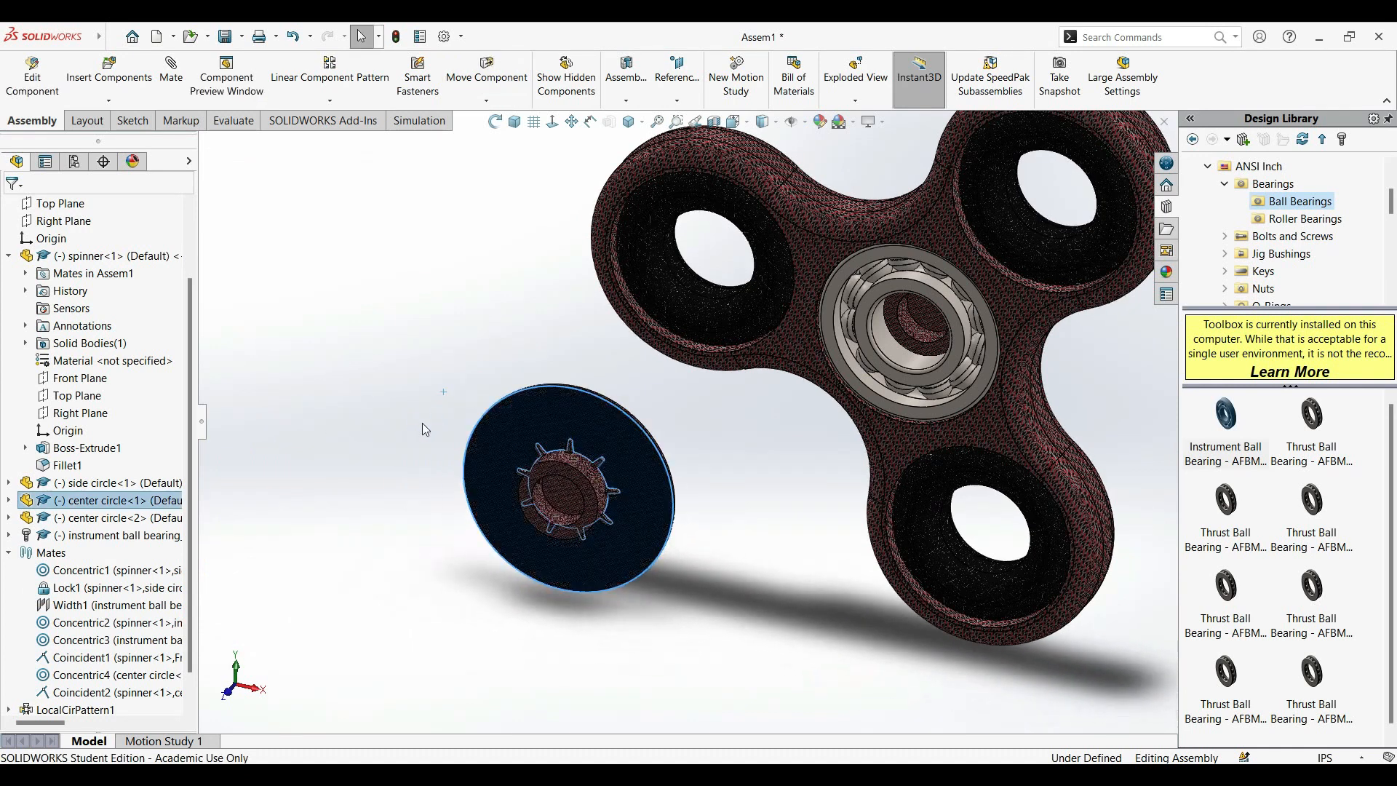
left_click(346, 393)
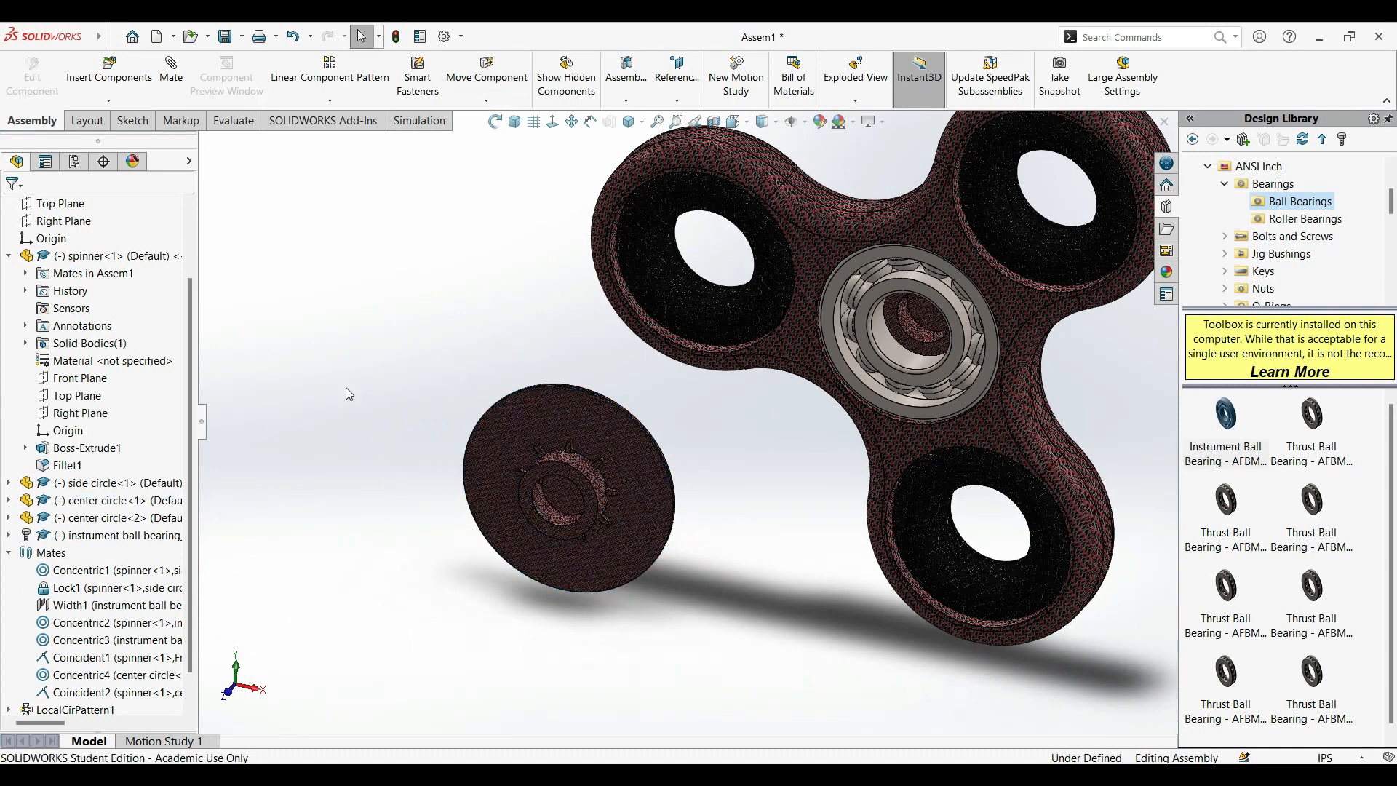
left_click(172, 76)
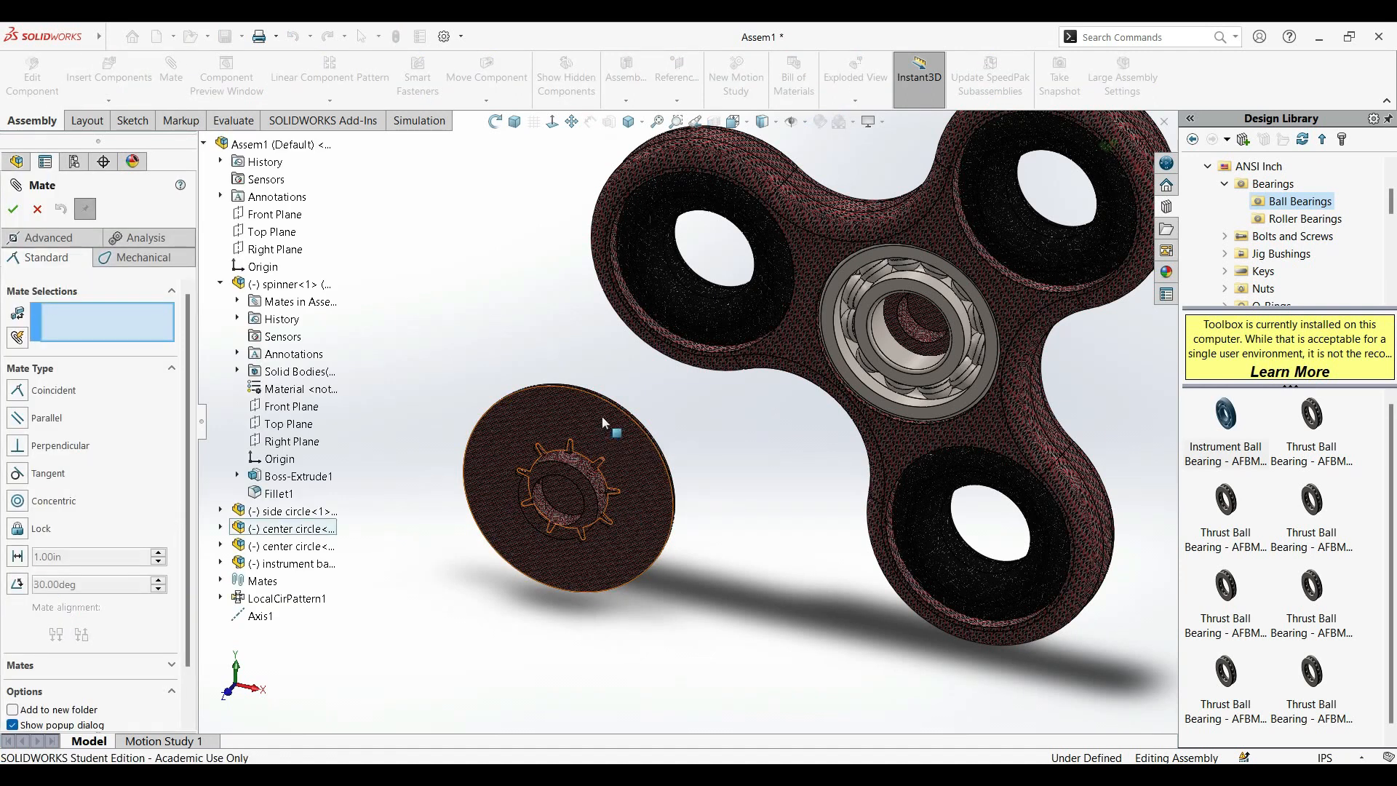
left_click(575, 421)
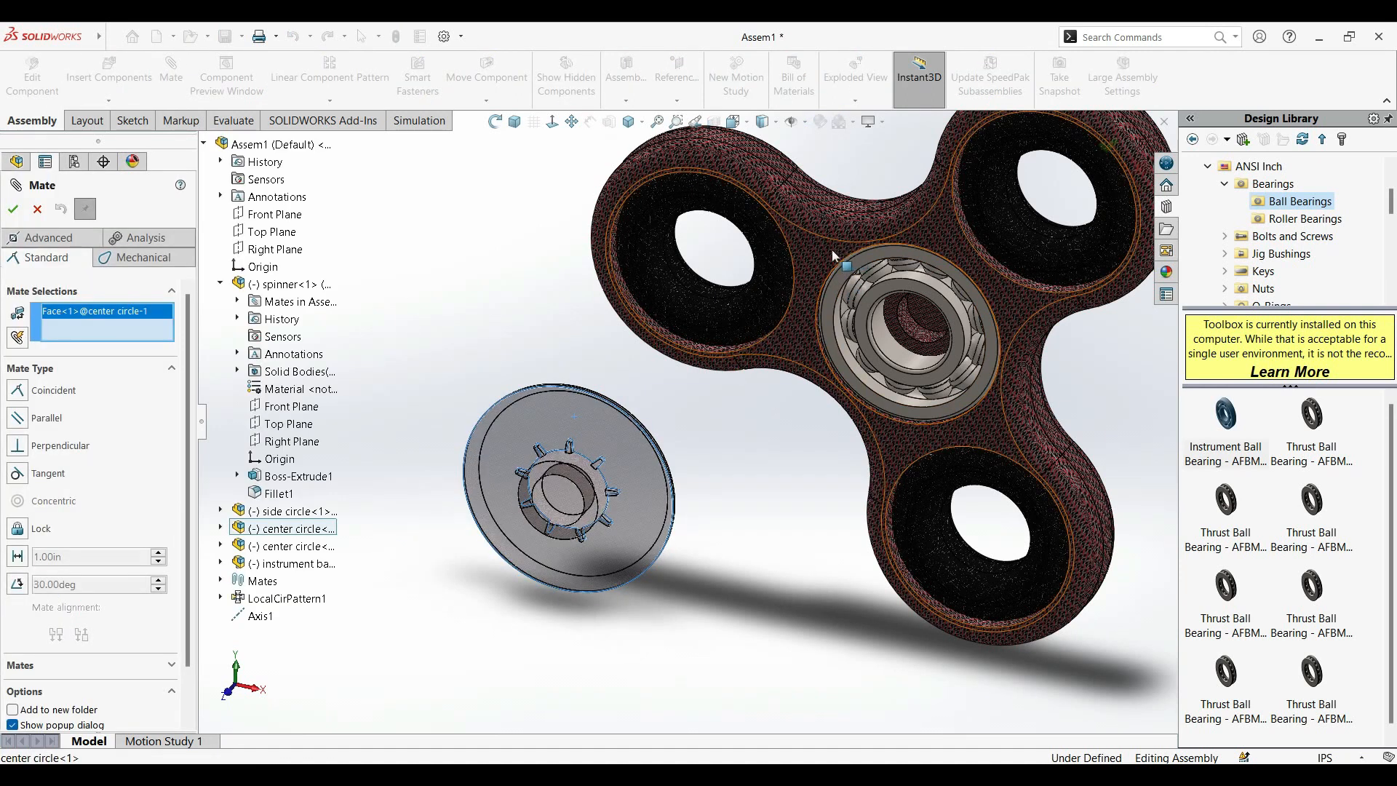
left_click(822, 268)
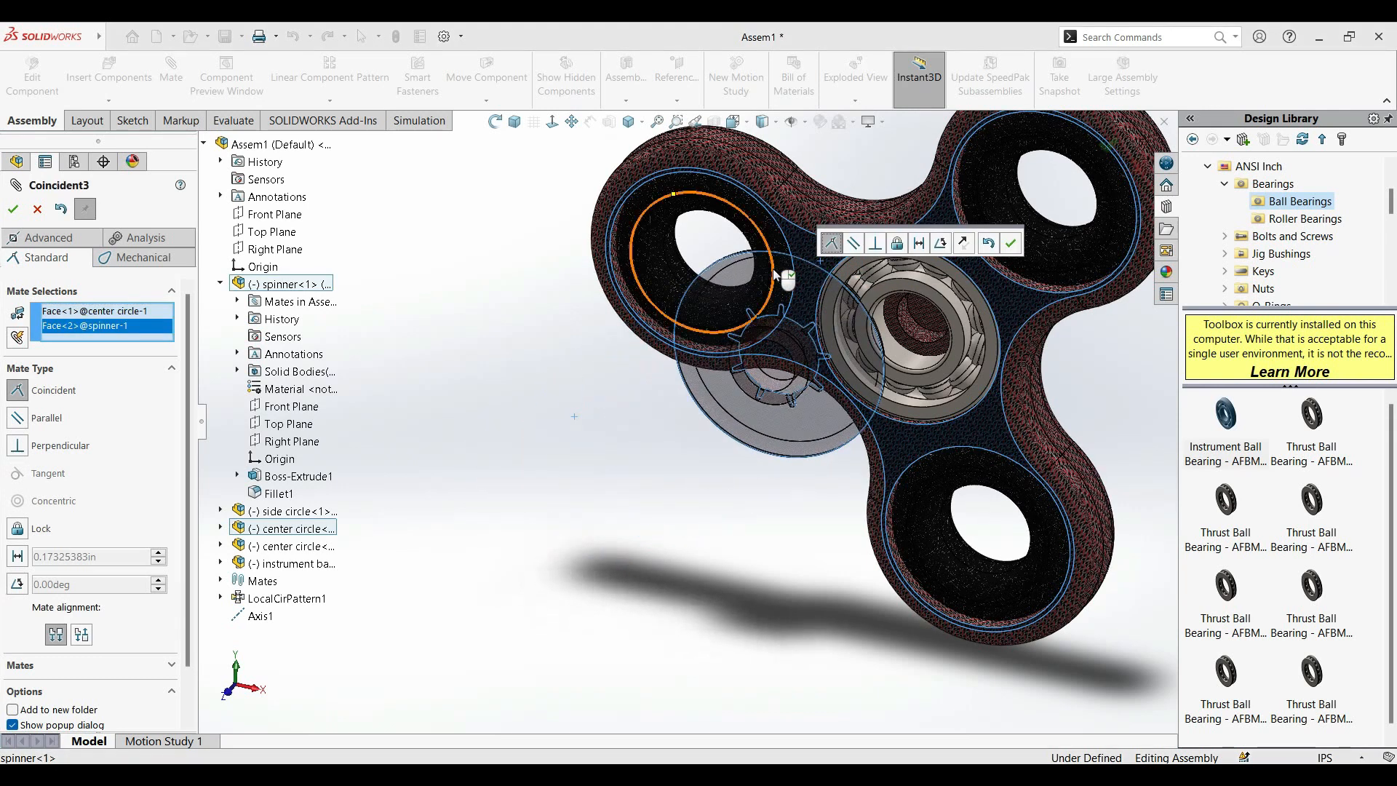
left_click(37, 209)
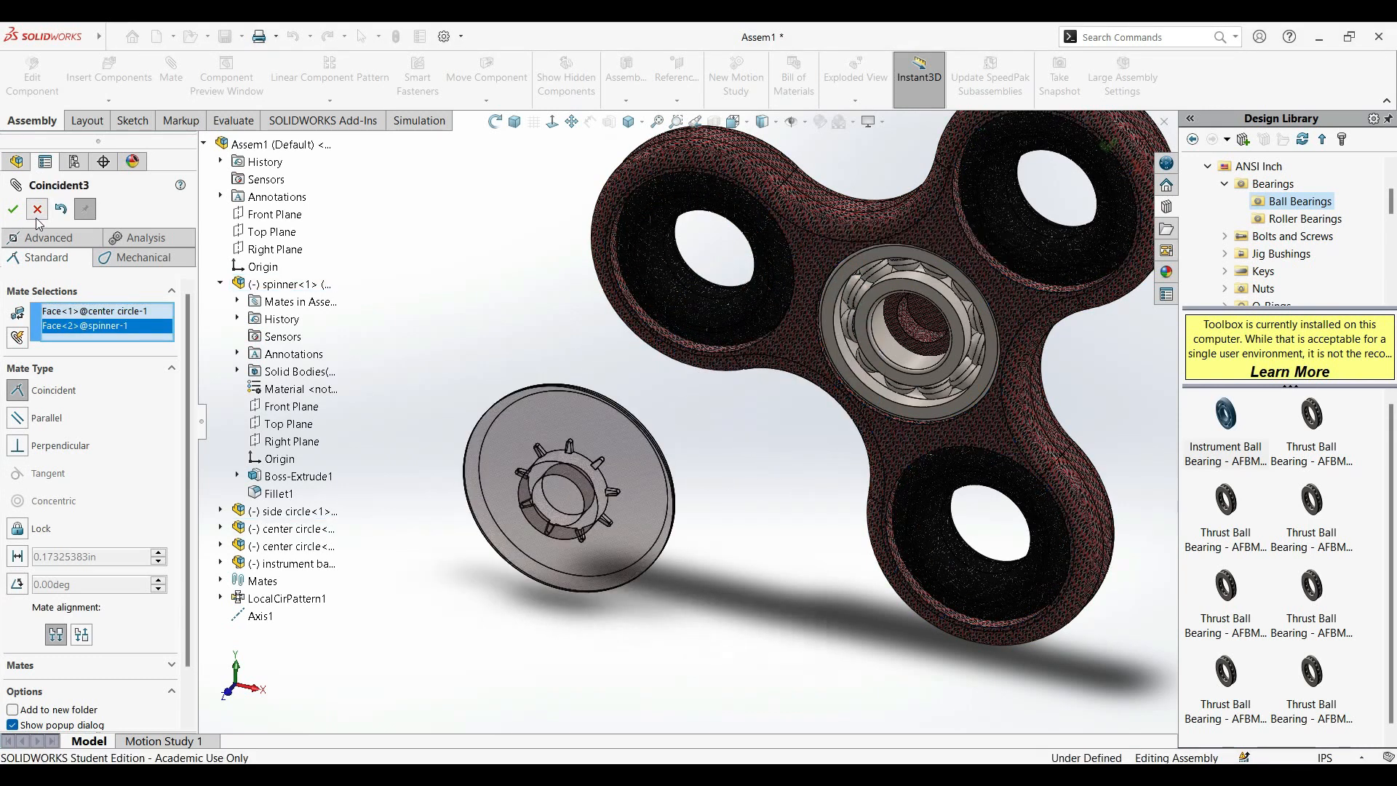
Flip the loose center cap with the move triad so its boss faces the bearing.
left_click(618, 420)
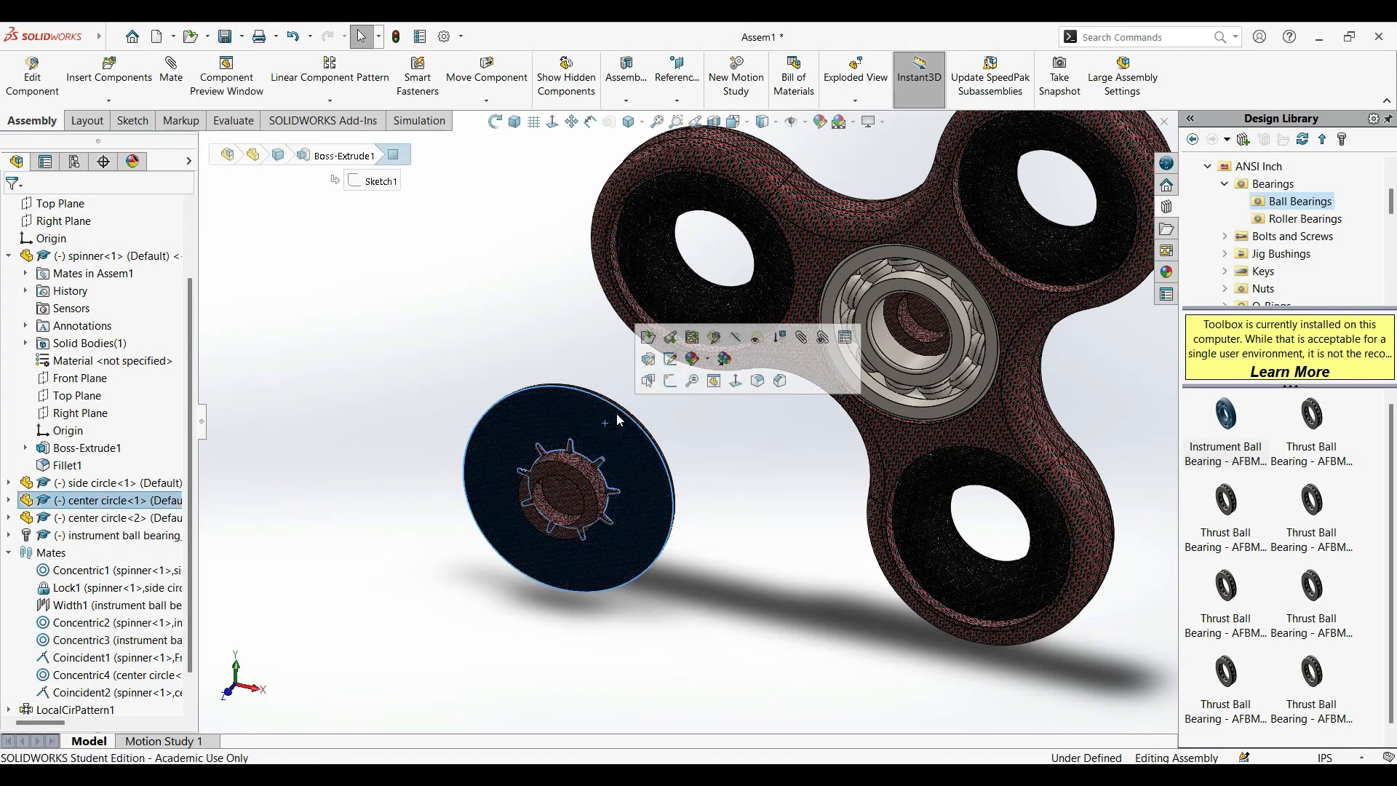
right_click(618, 422)
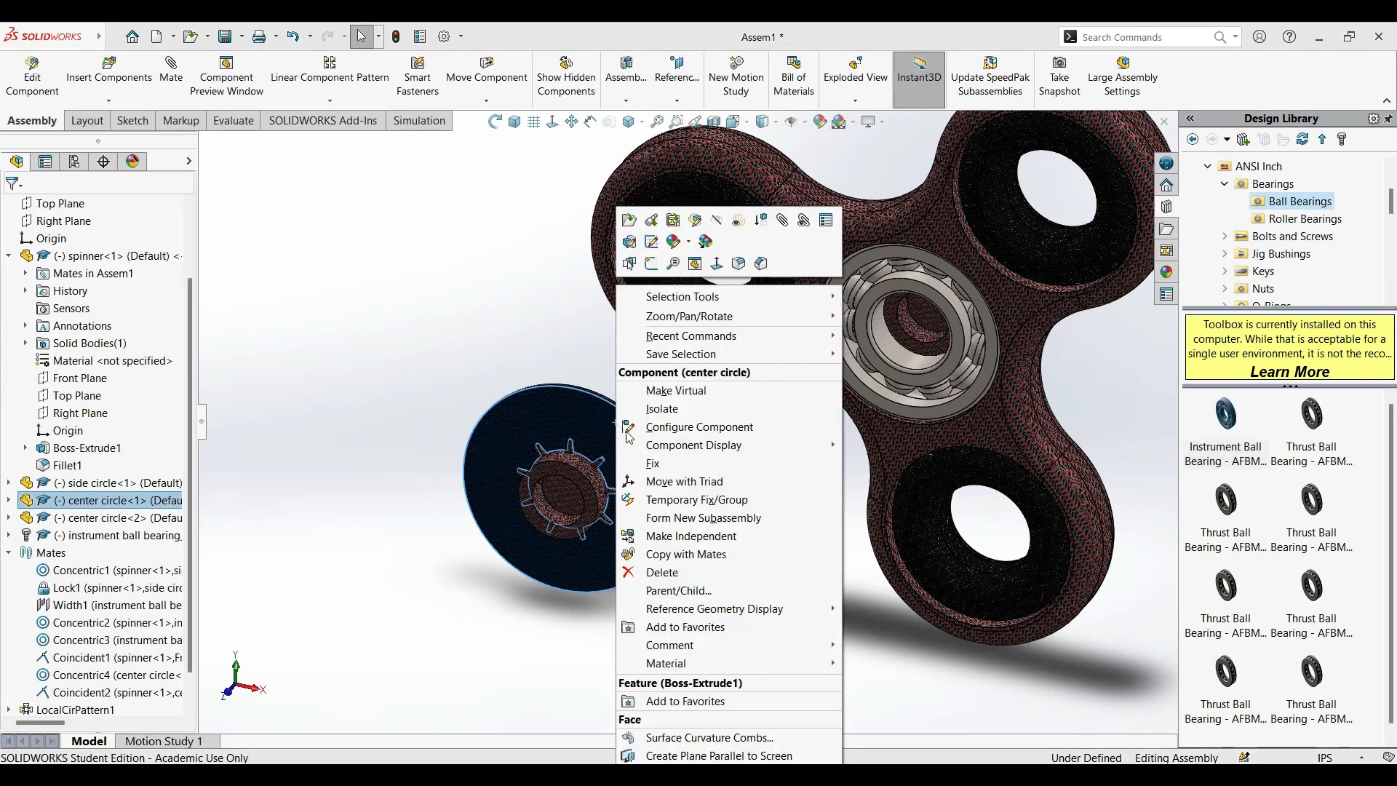
left_click(665, 483)
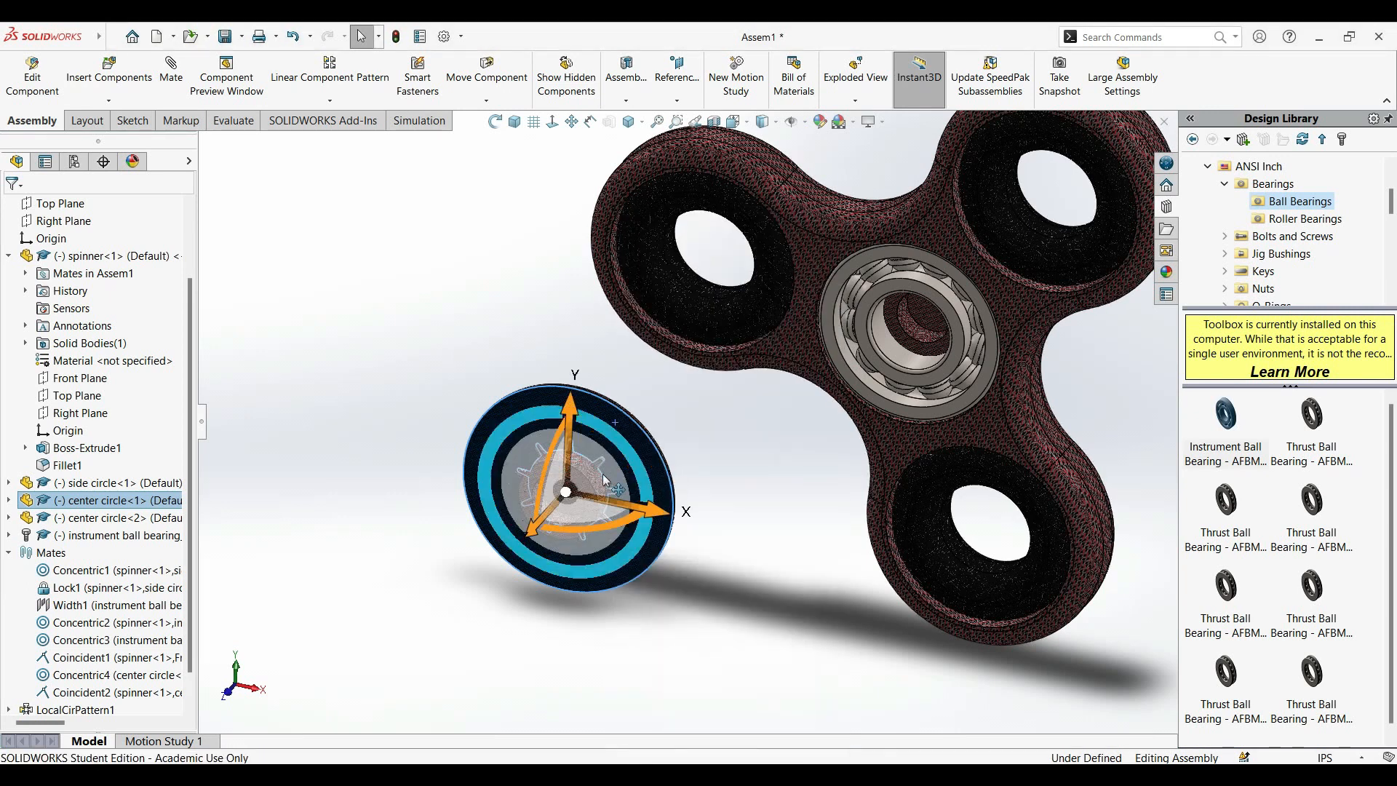
left_click_drag(557, 448, 573, 579)
left_click(339, 531)
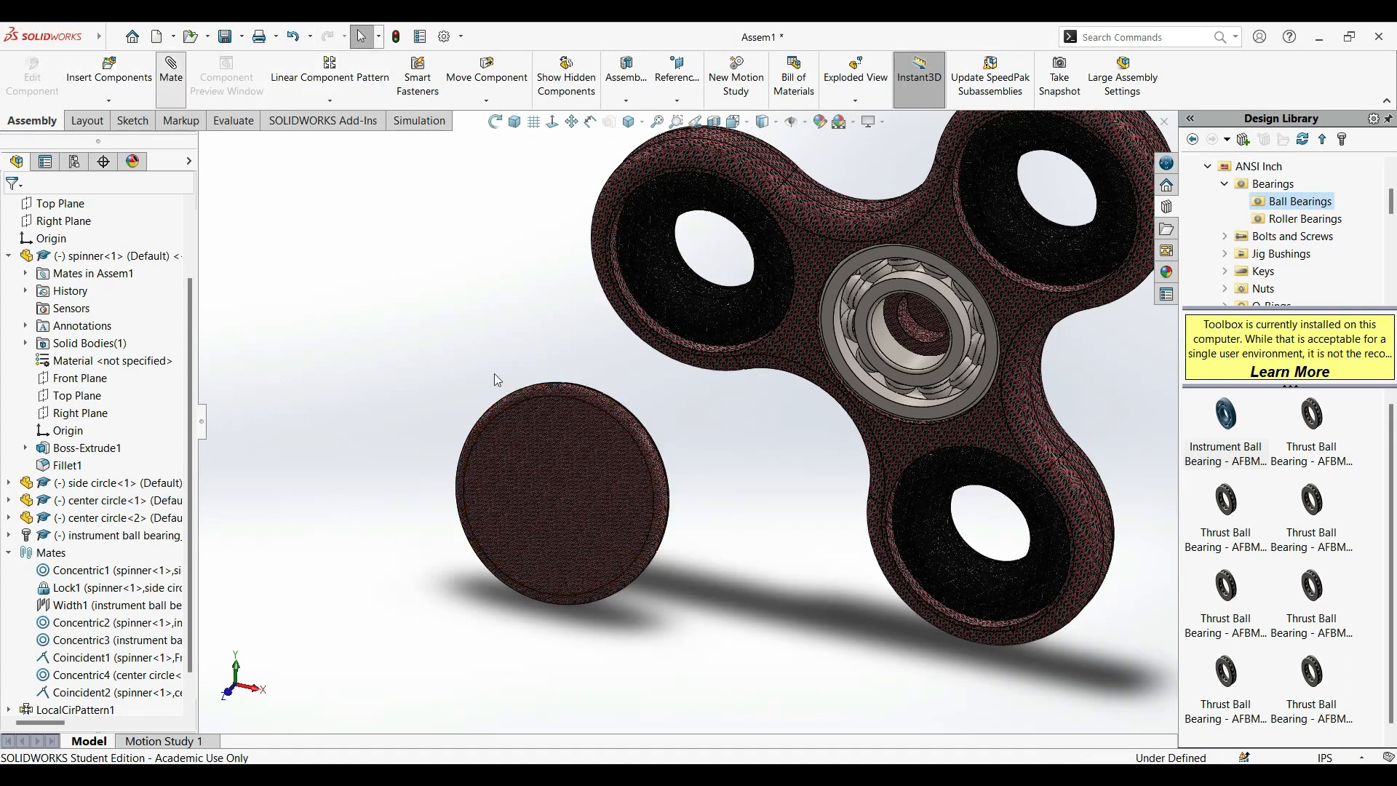
Add a Concentric mate between the flipped center cap's cylindrical boss and the bearing's inner bore.
middle_click_drag(749, 459, 595, 476)
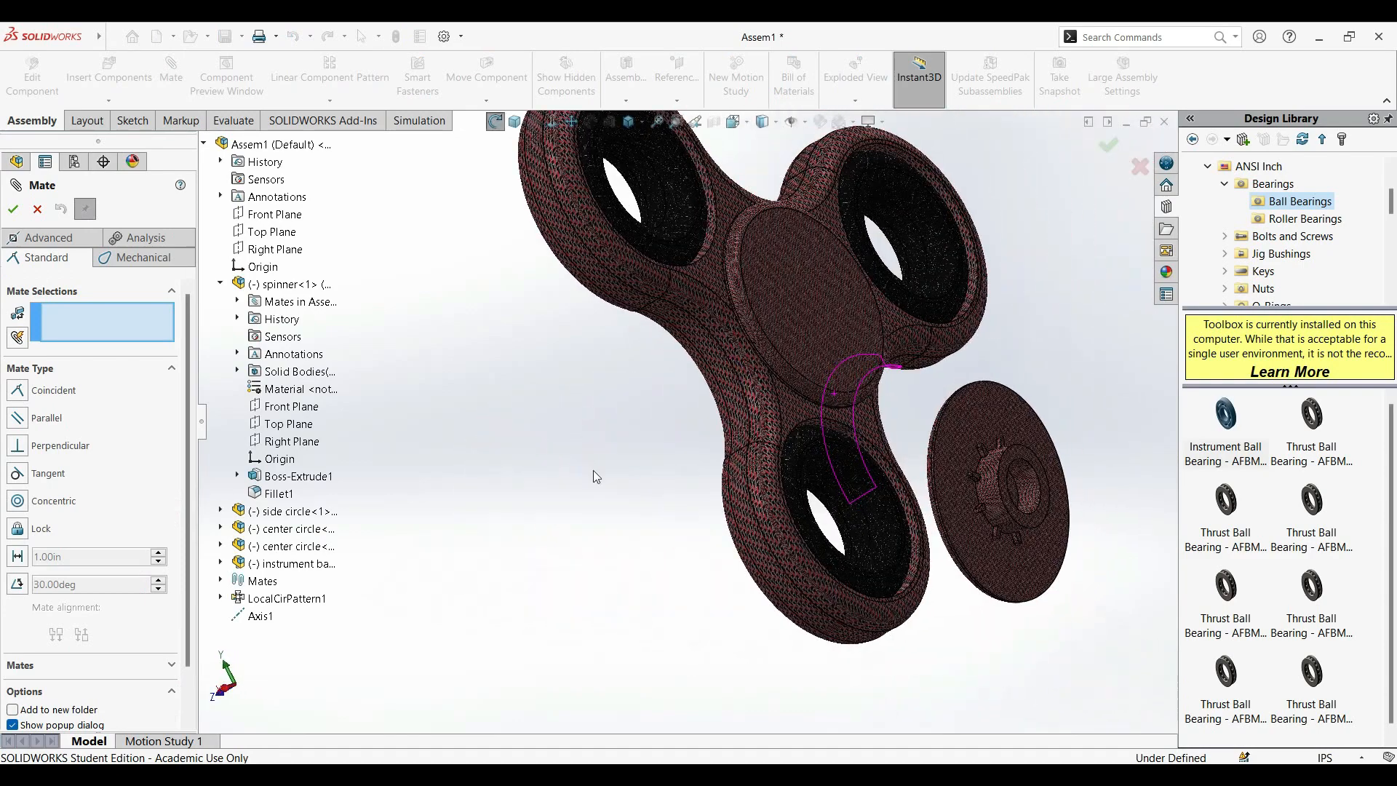
left_click(951, 491)
middle_click_drag(530, 437, 622, 390)
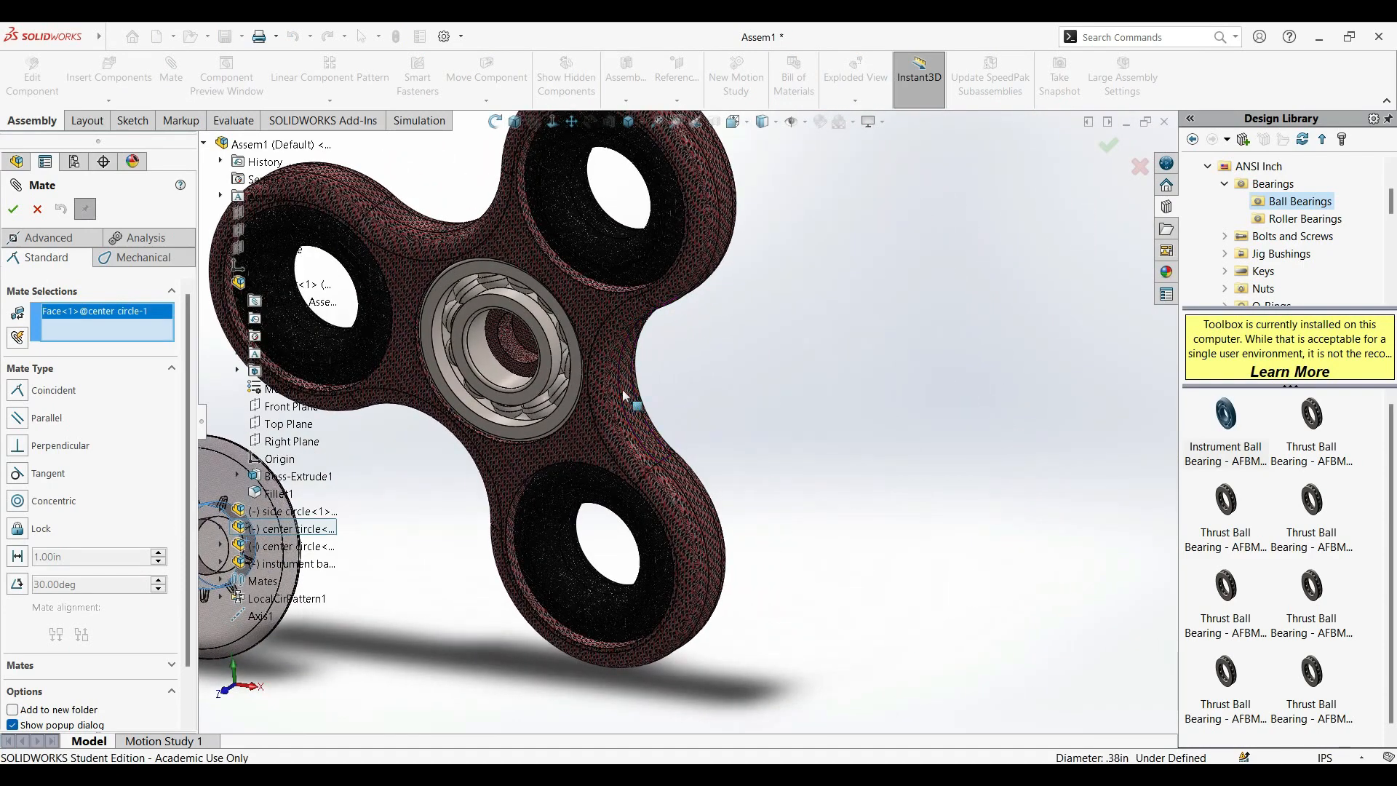
left_click(477, 364)
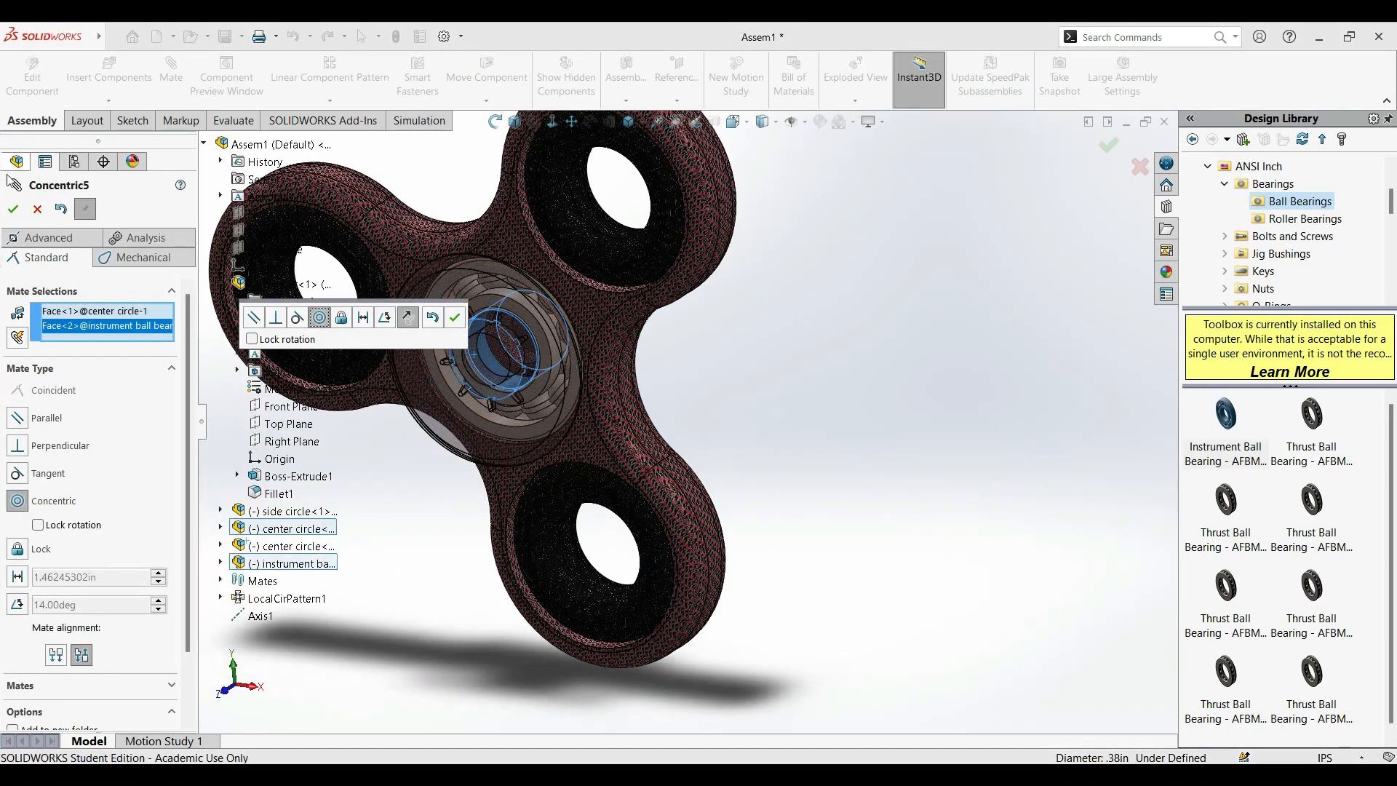
left_click(11, 209)
Add a Coincident mate between the front center cap's inner face and the spinner's front flat face, and finish mating.
middle_click_drag(840, 366, 751, 369)
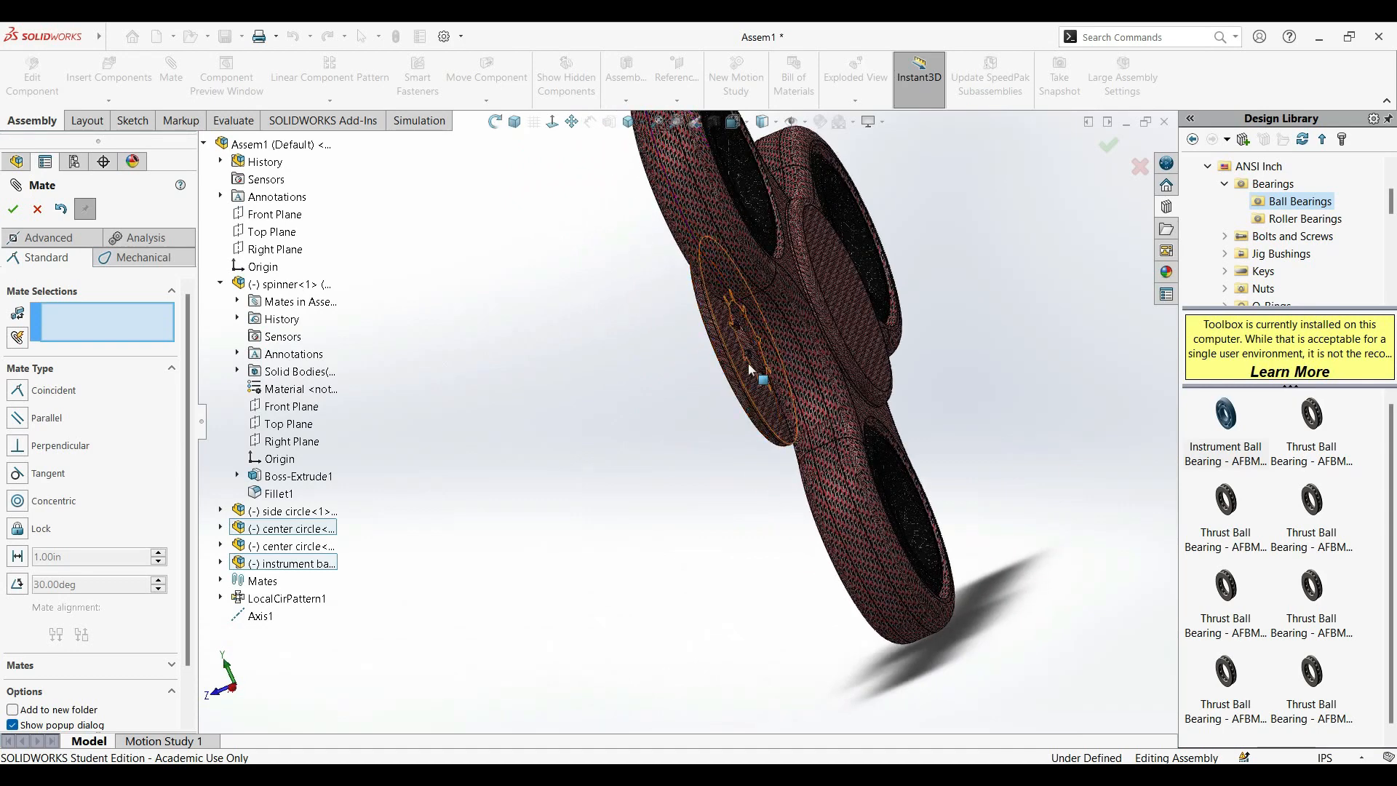
left_click(746, 371)
middle_click_drag(658, 371, 739, 311)
left_click(737, 309)
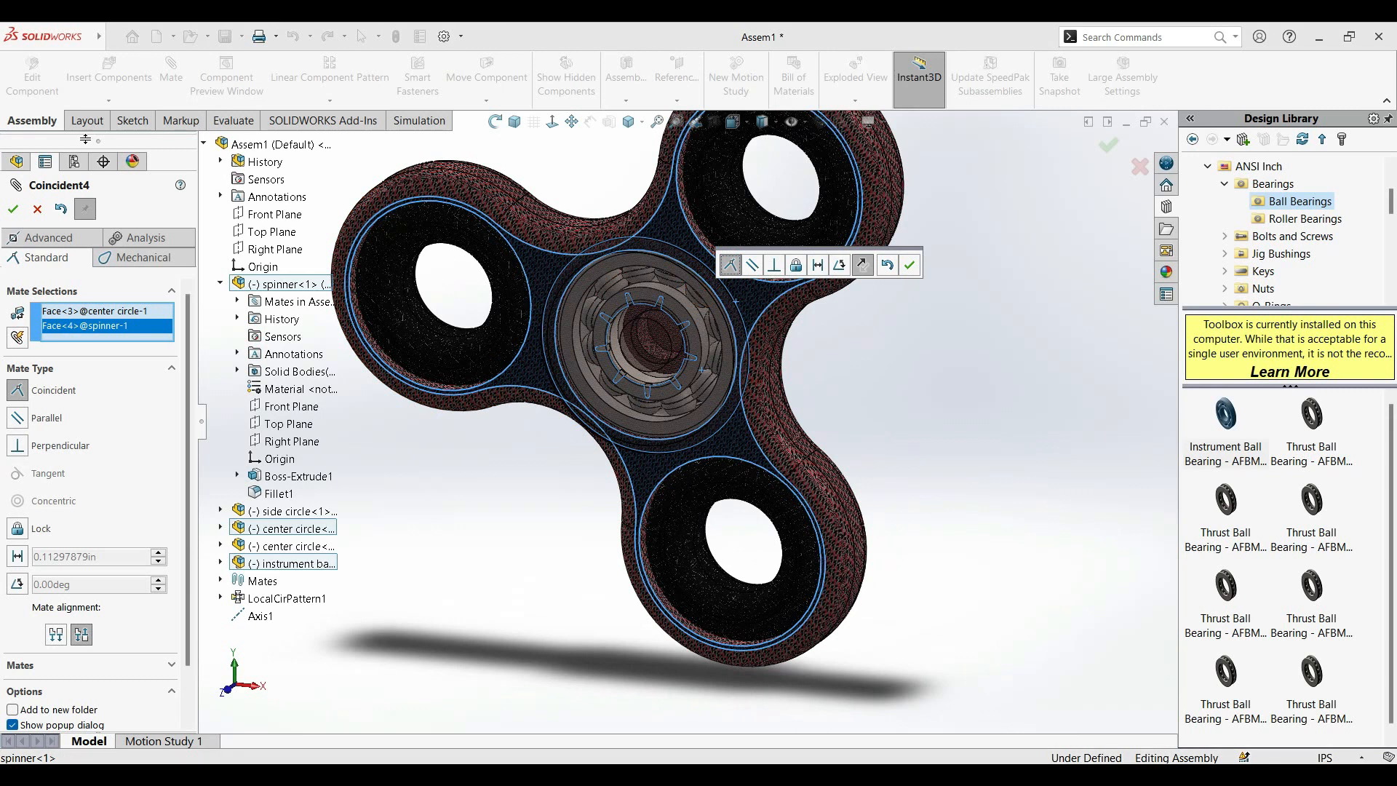
left_click(10, 209)
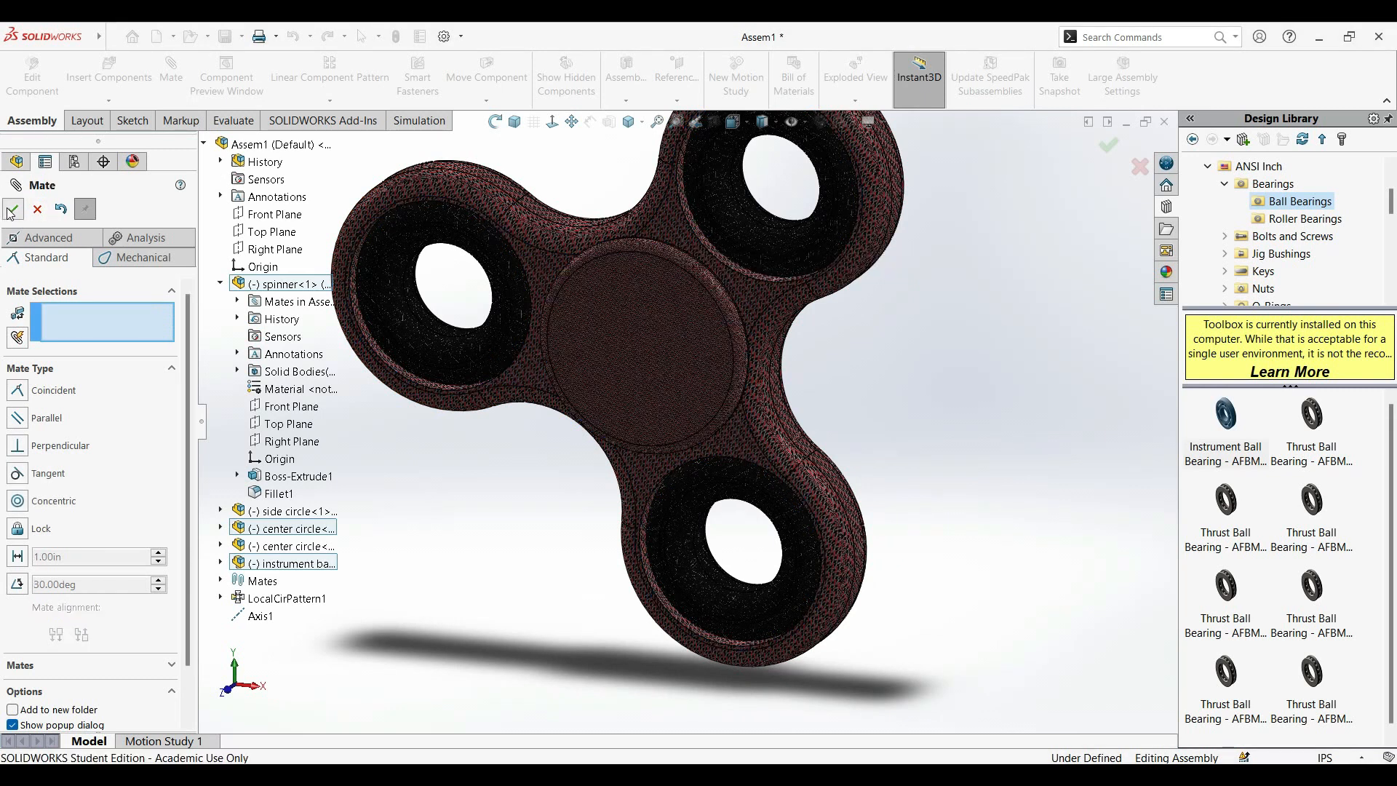
left_click(11, 210)
Examine the assembly from both sides and rotate the spinner to check its motion around the center caps, ending in the Trimetric view.
middle_click_drag(961, 547, 553, 182)
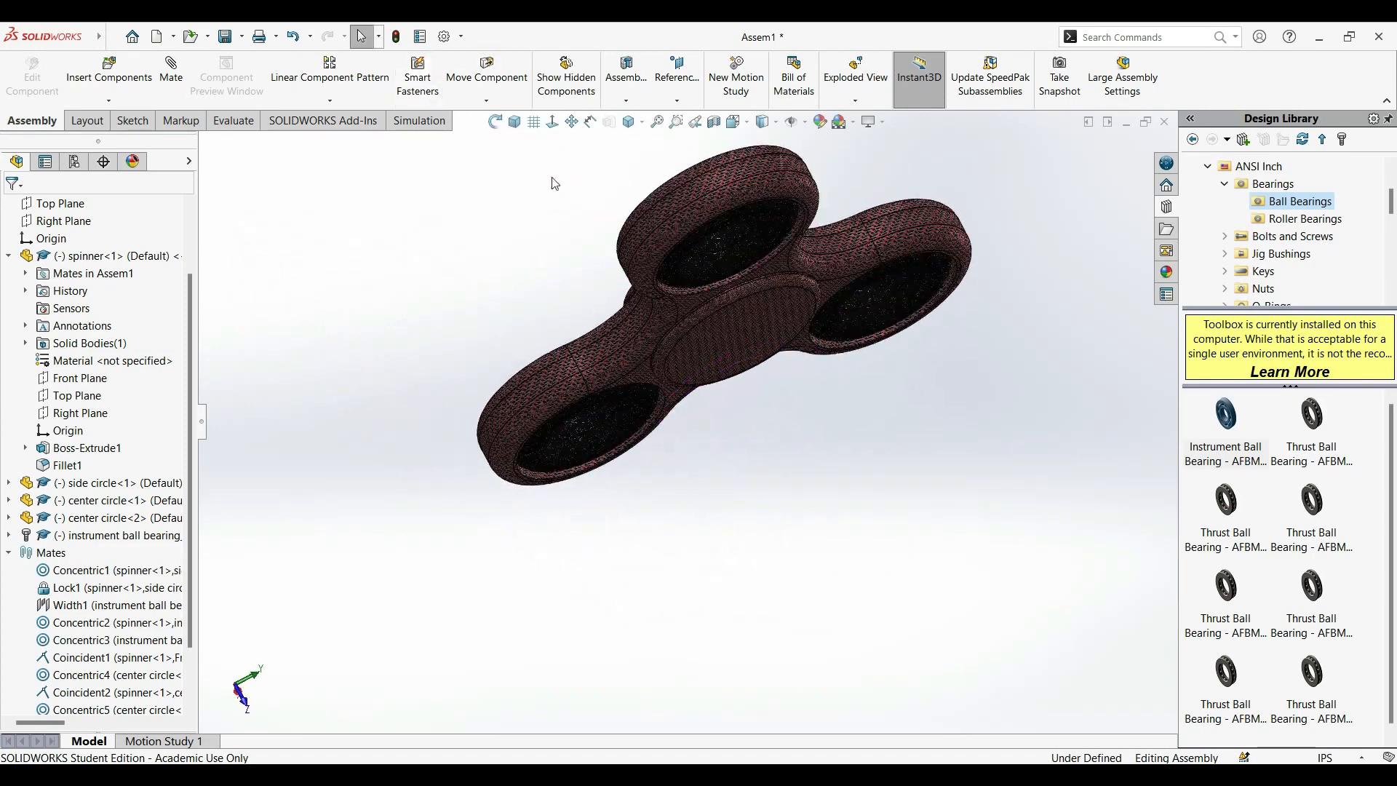
left_click(518, 126)
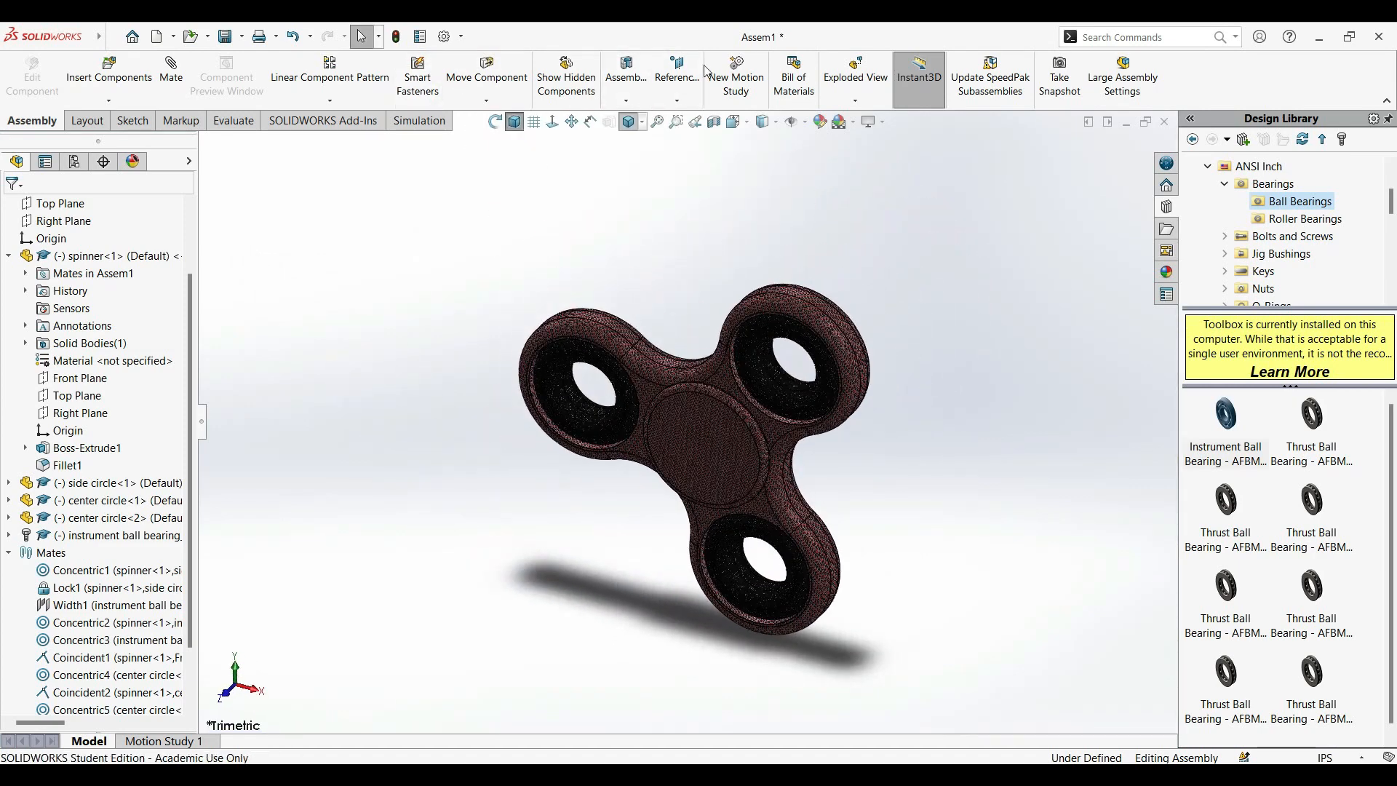
left_click_drag(792, 303, 627, 498)
left_click(730, 405)
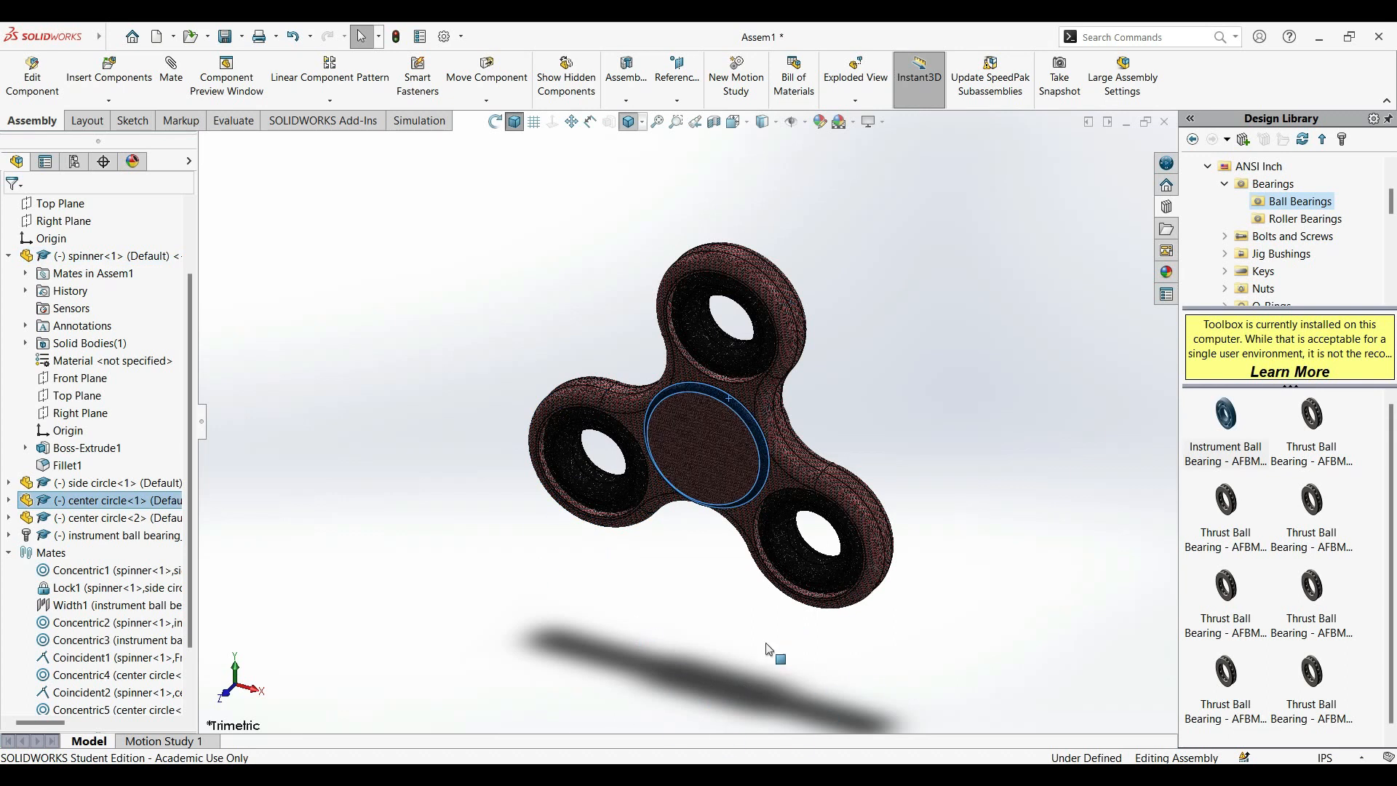
left_click(700, 601)
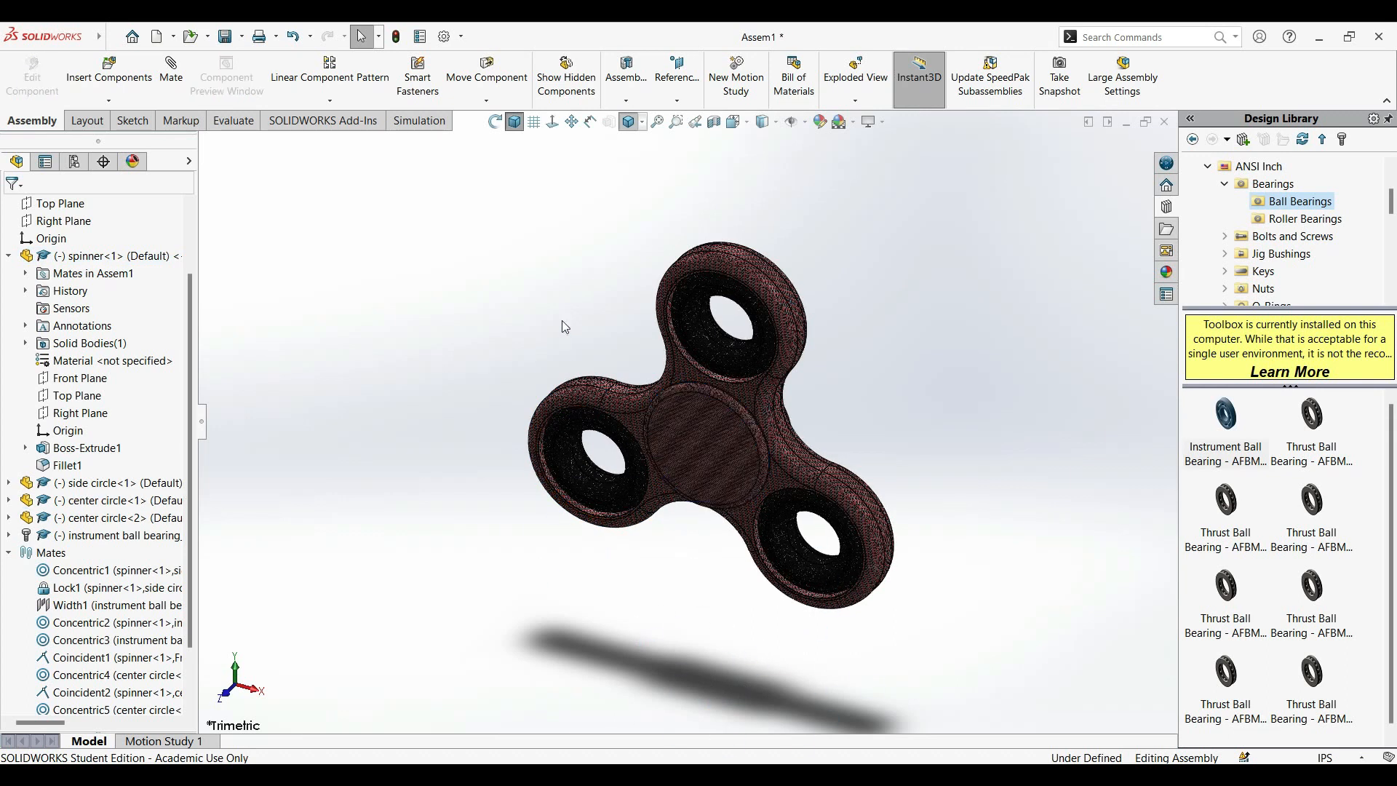
left_click(520, 128)
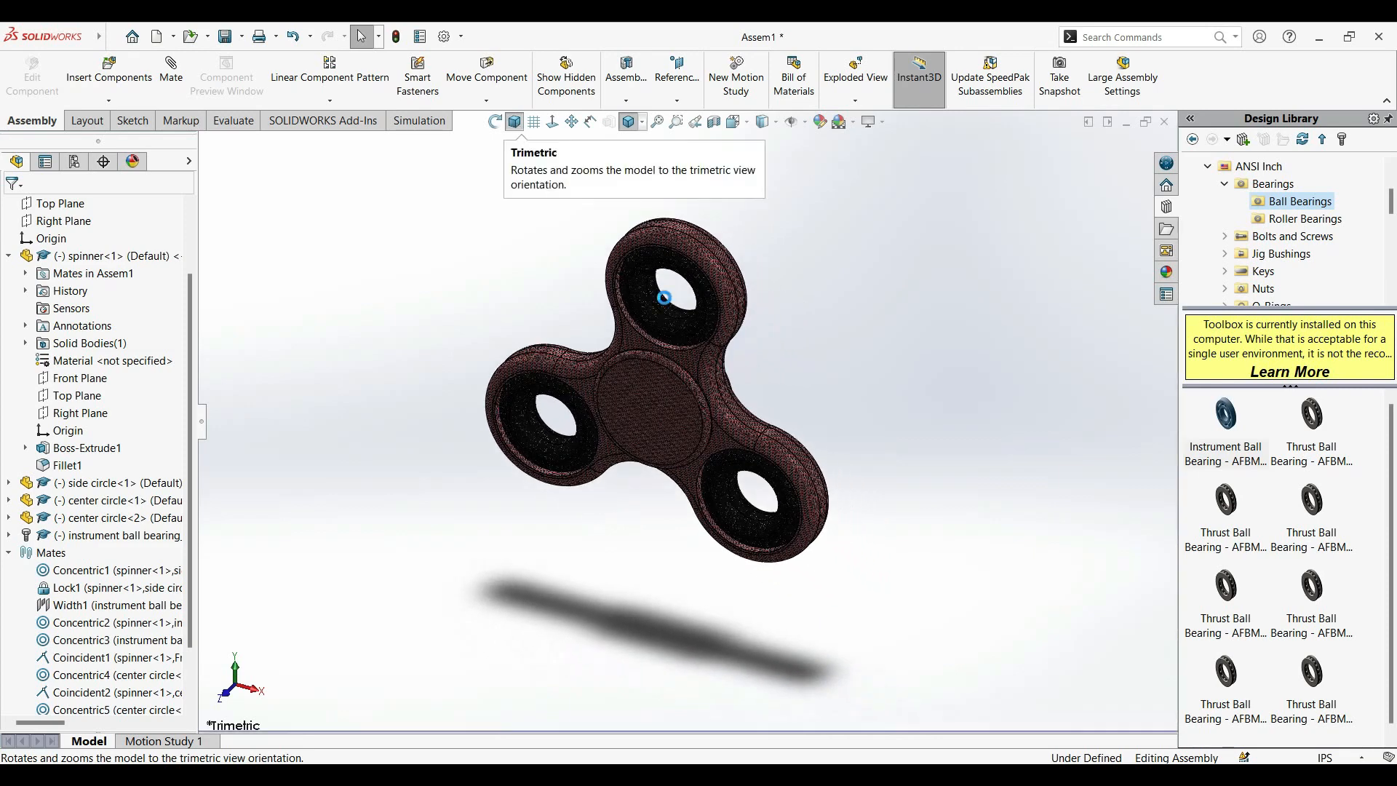
middle_click_drag(784, 332, 640, 495)
left_click(514, 121)
Rebuild and save the assembly as fidget.SLDALASM in the fidget spinner folder, replacing the existing file.
left_click(112, 38)
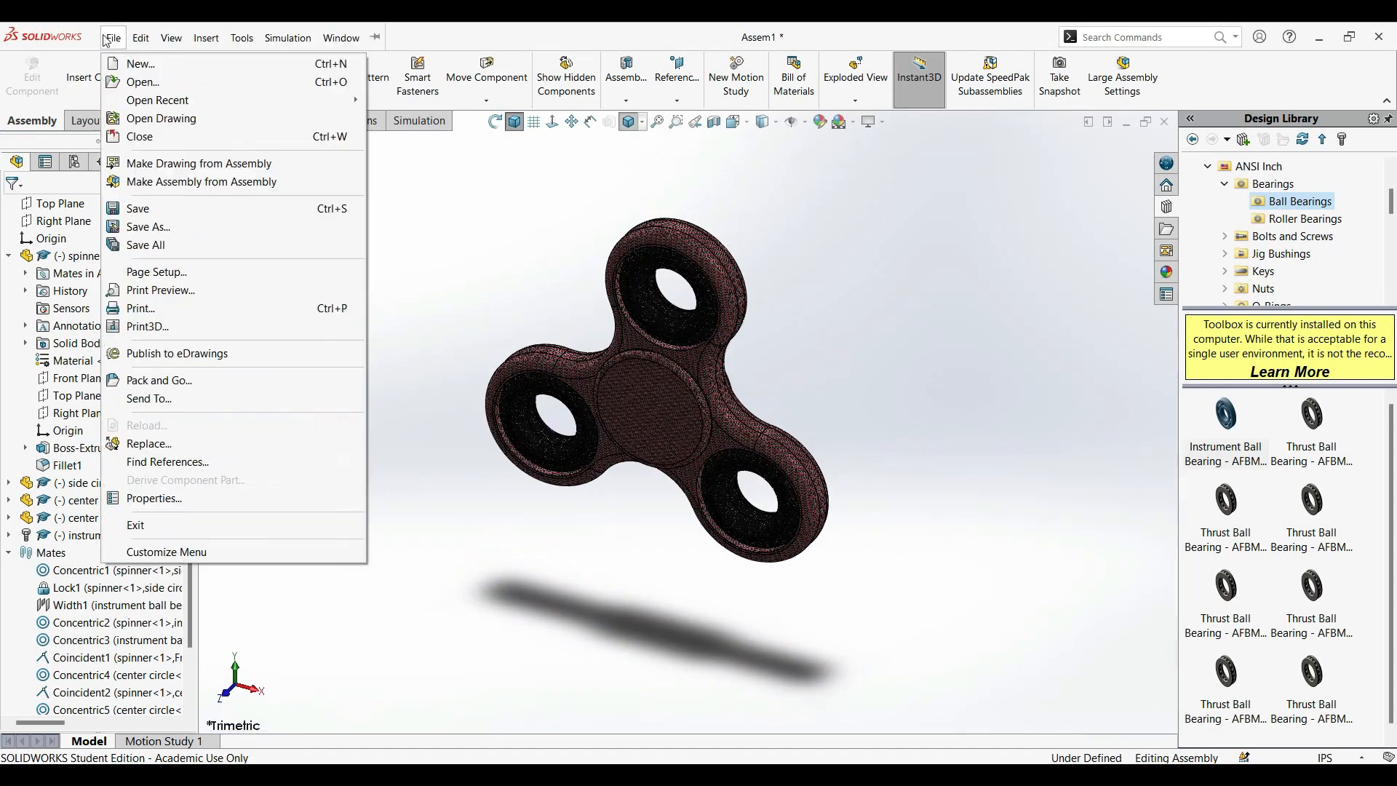
left_click(180, 216)
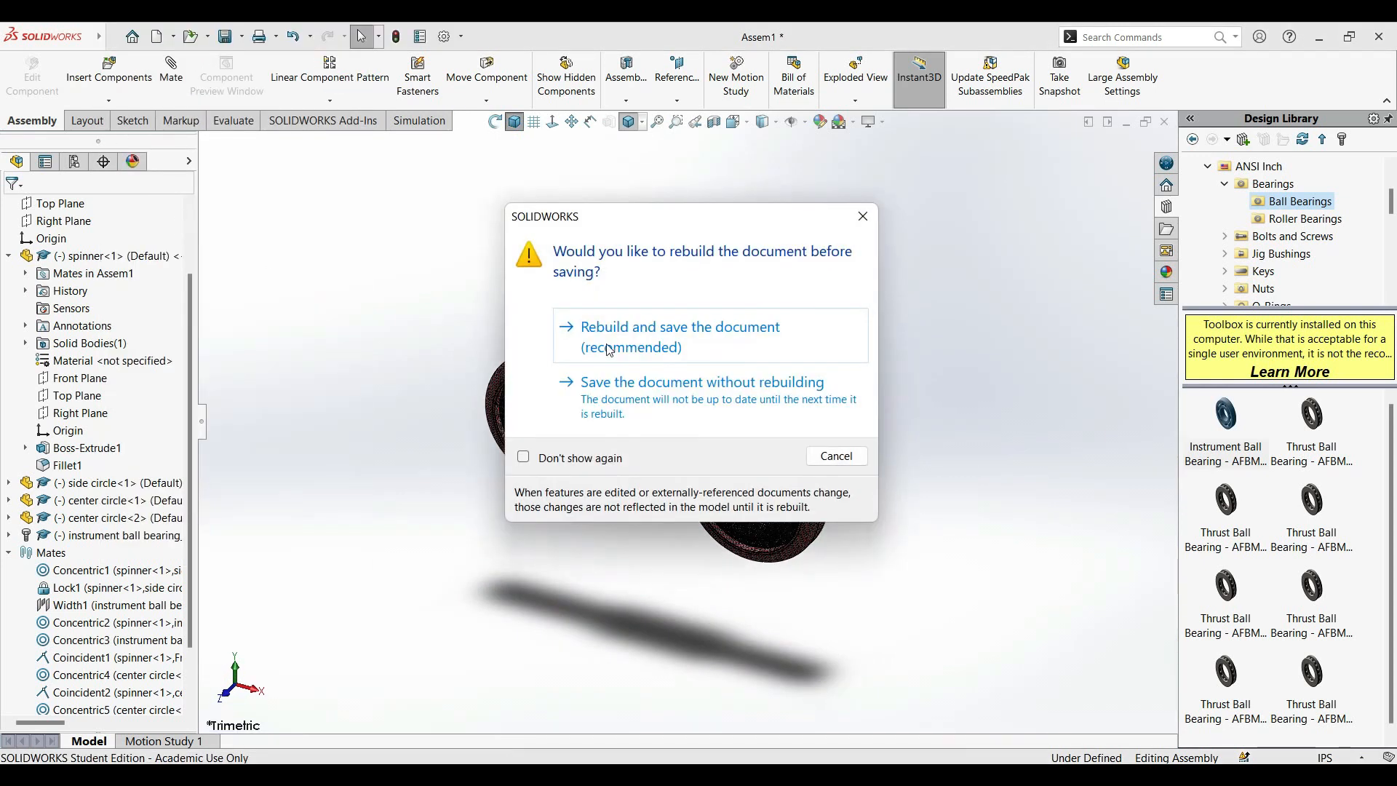
left_click(624, 353)
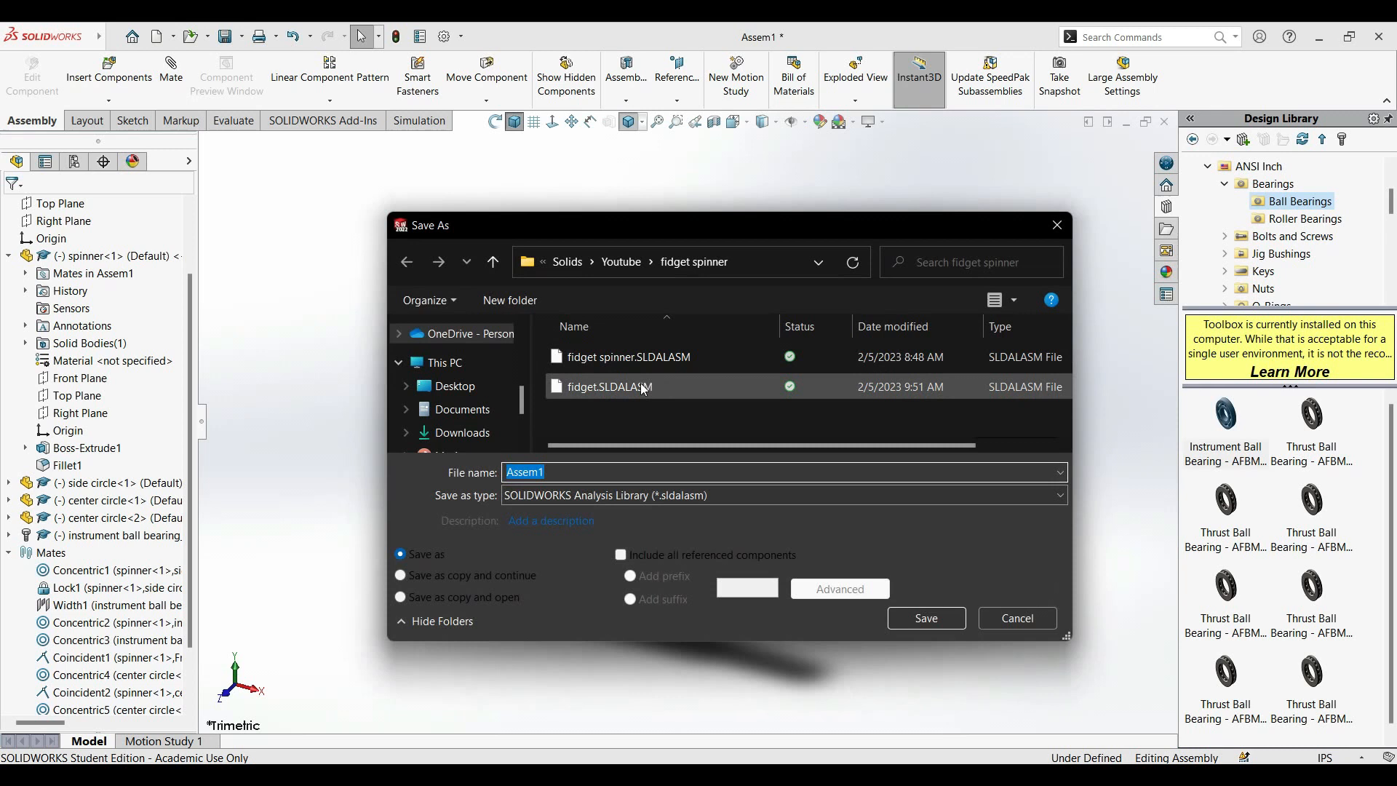
left_click(614, 386)
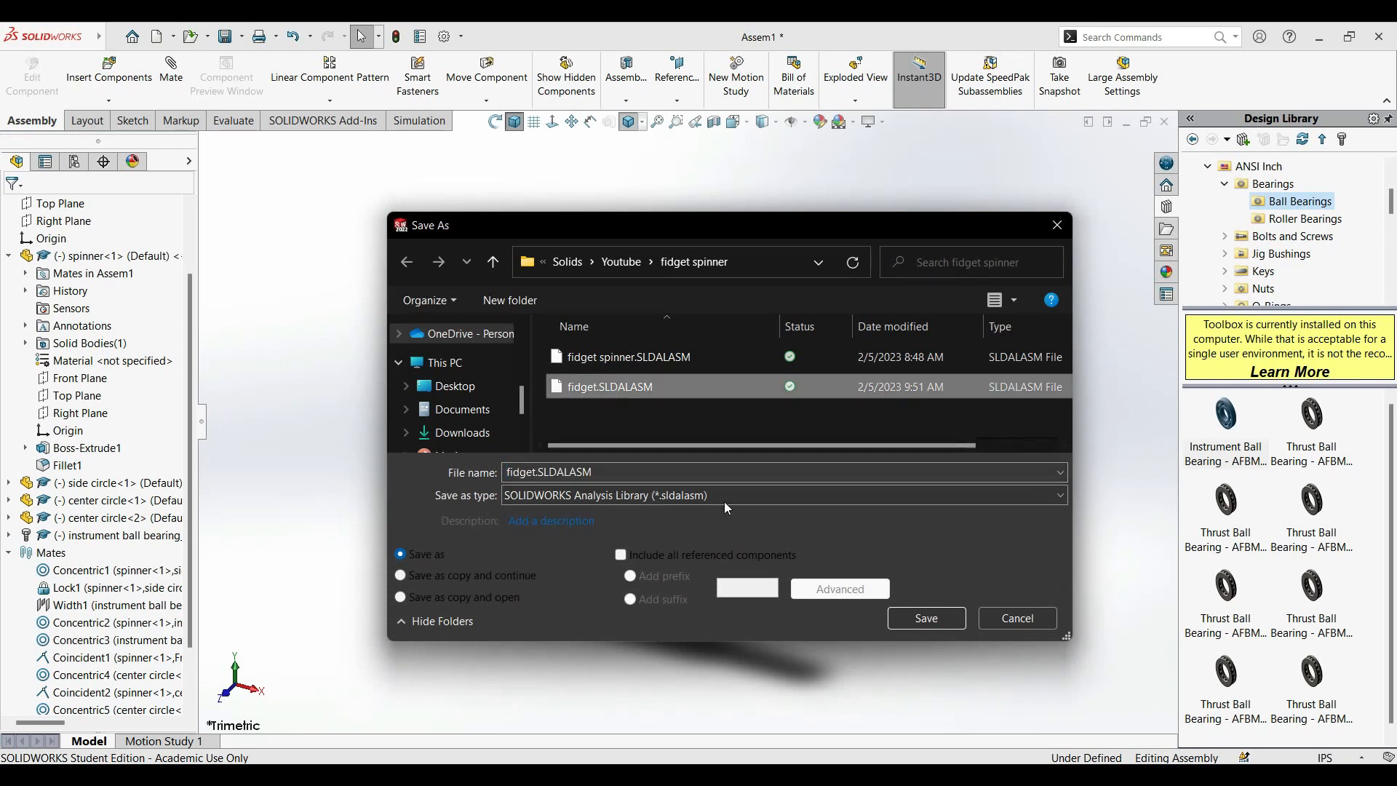
left_click(930, 619)
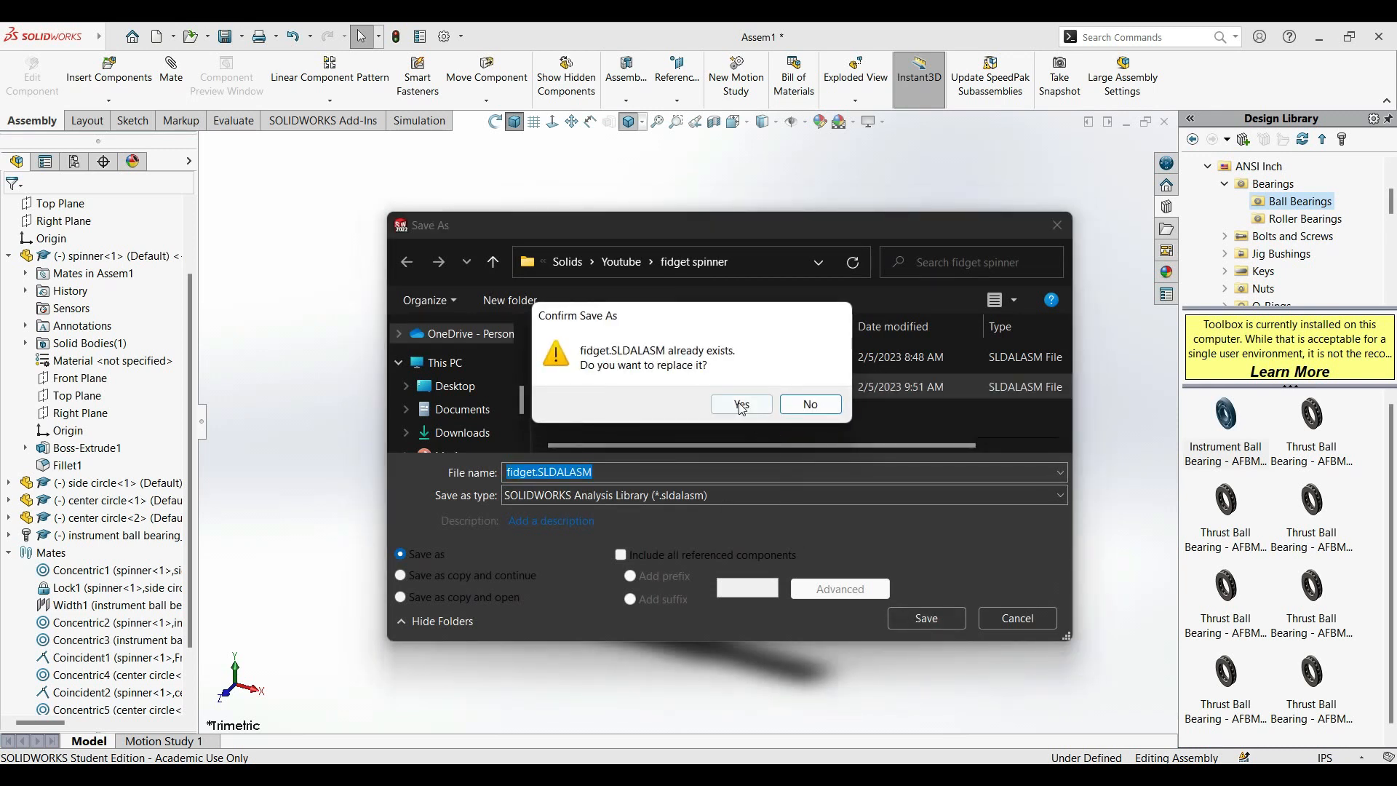
left_click(742, 406)
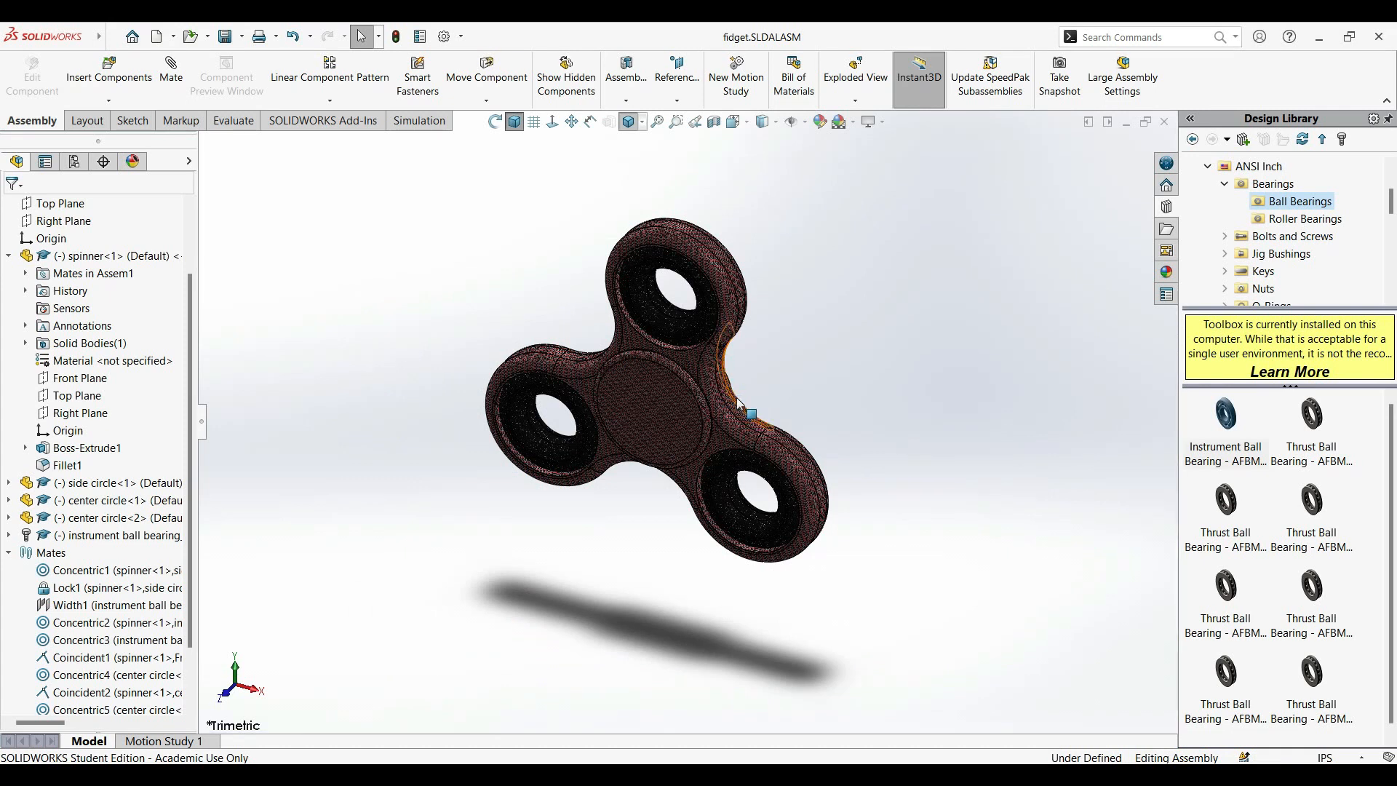